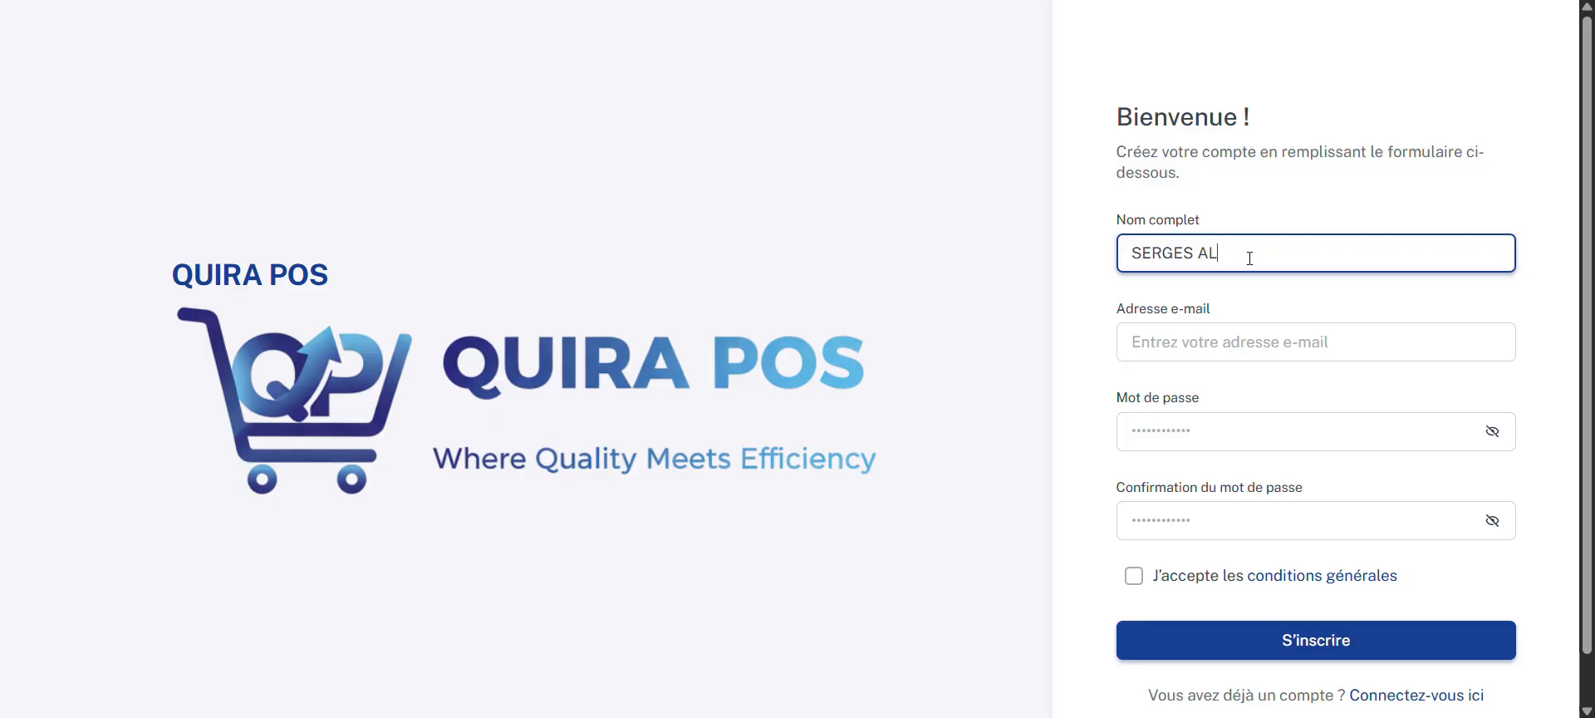
# Step: Fill in the account holder's e-mail address in the registration form
pyautogui.click(1242, 338)
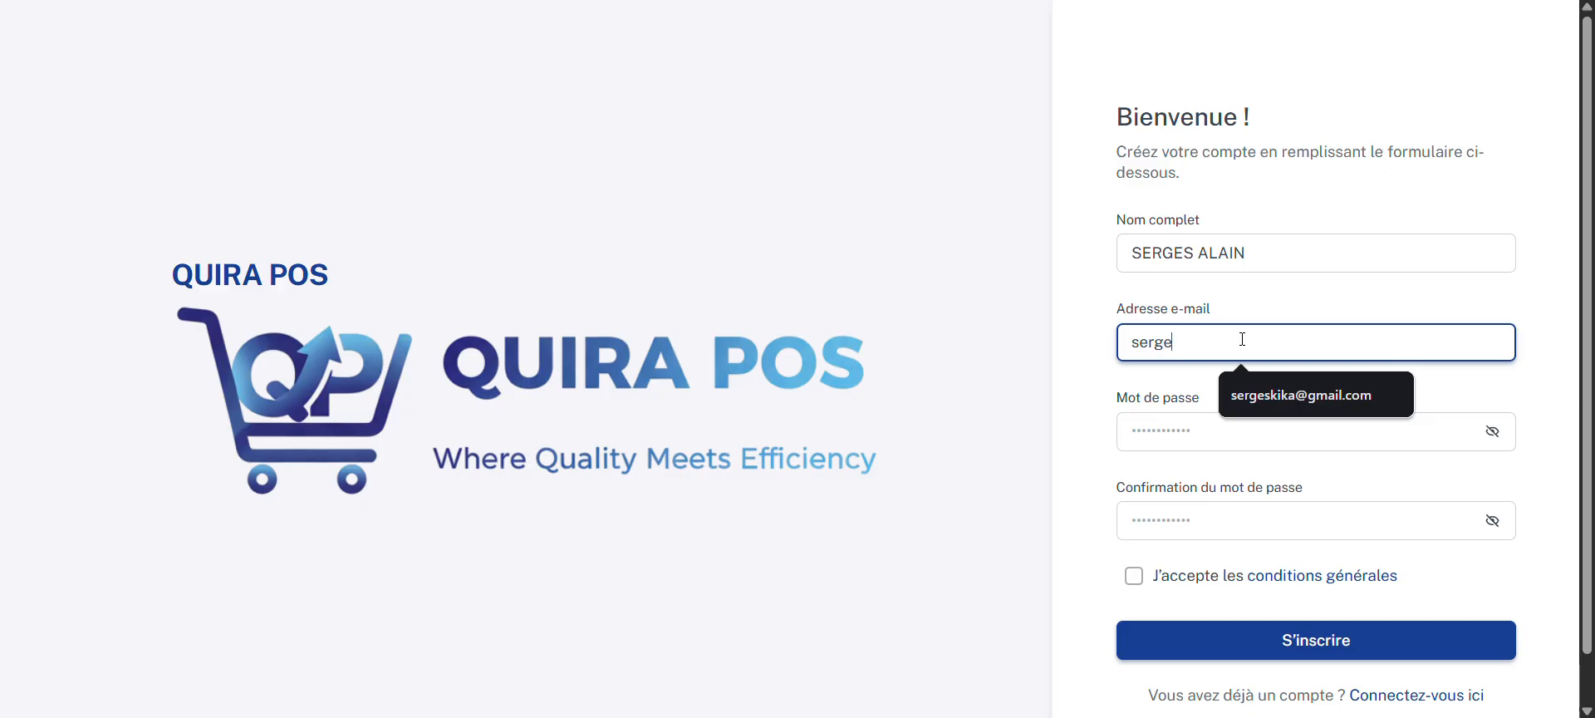
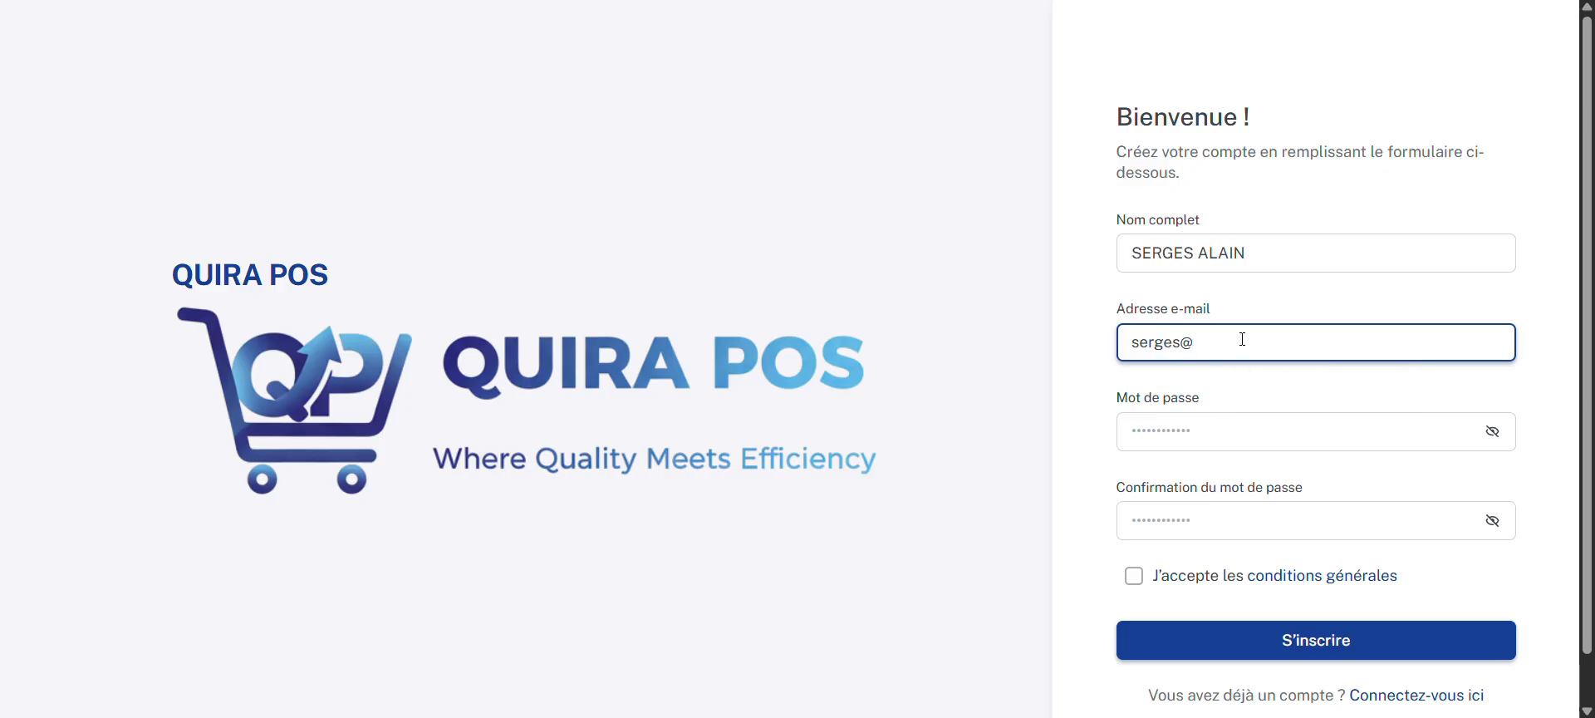
# Step: Enter and confirm the account password, and submit the registration with the general conditions accepted
pyautogui.click(1238, 430)
pyautogui.write('•••')
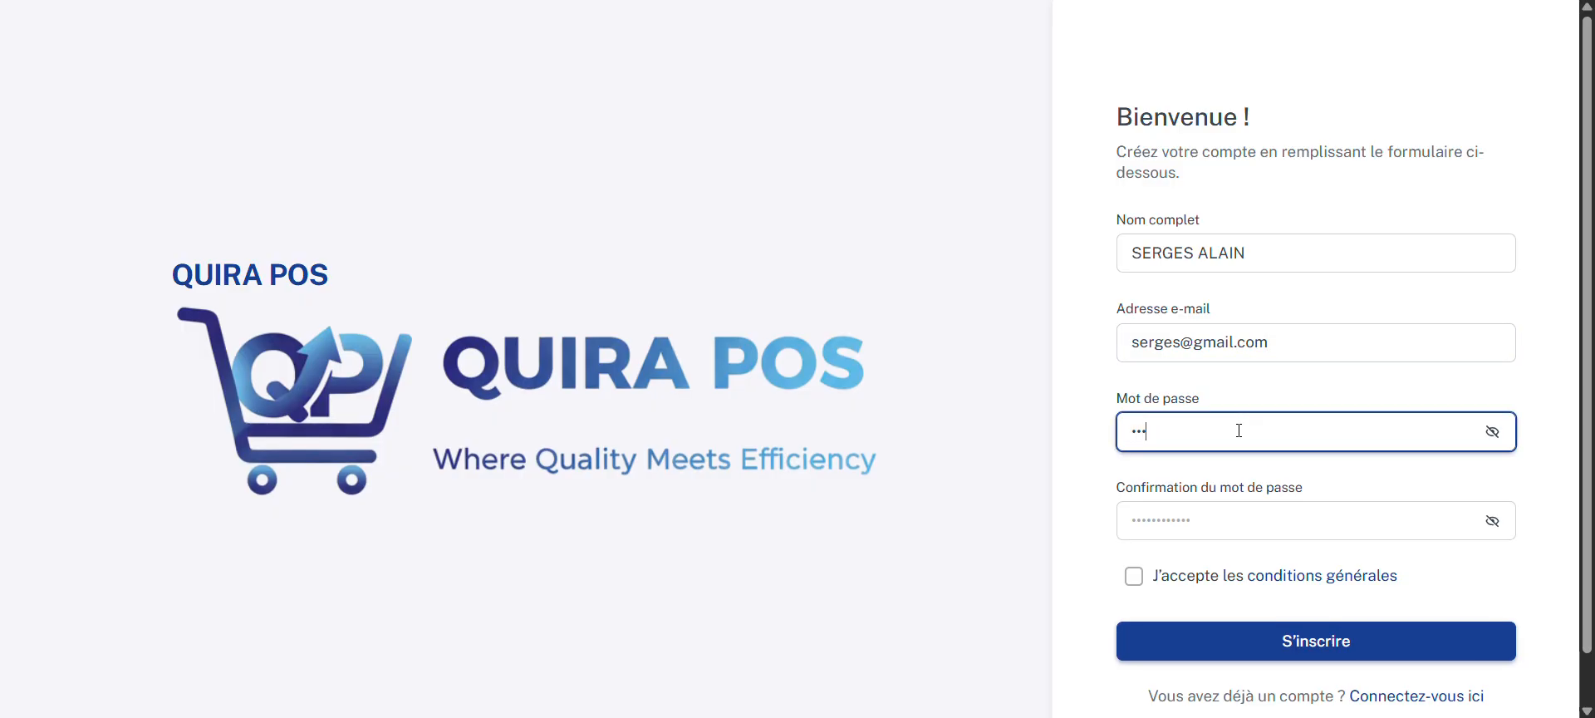
pyautogui.write('•••')
pyautogui.click(1236, 508)
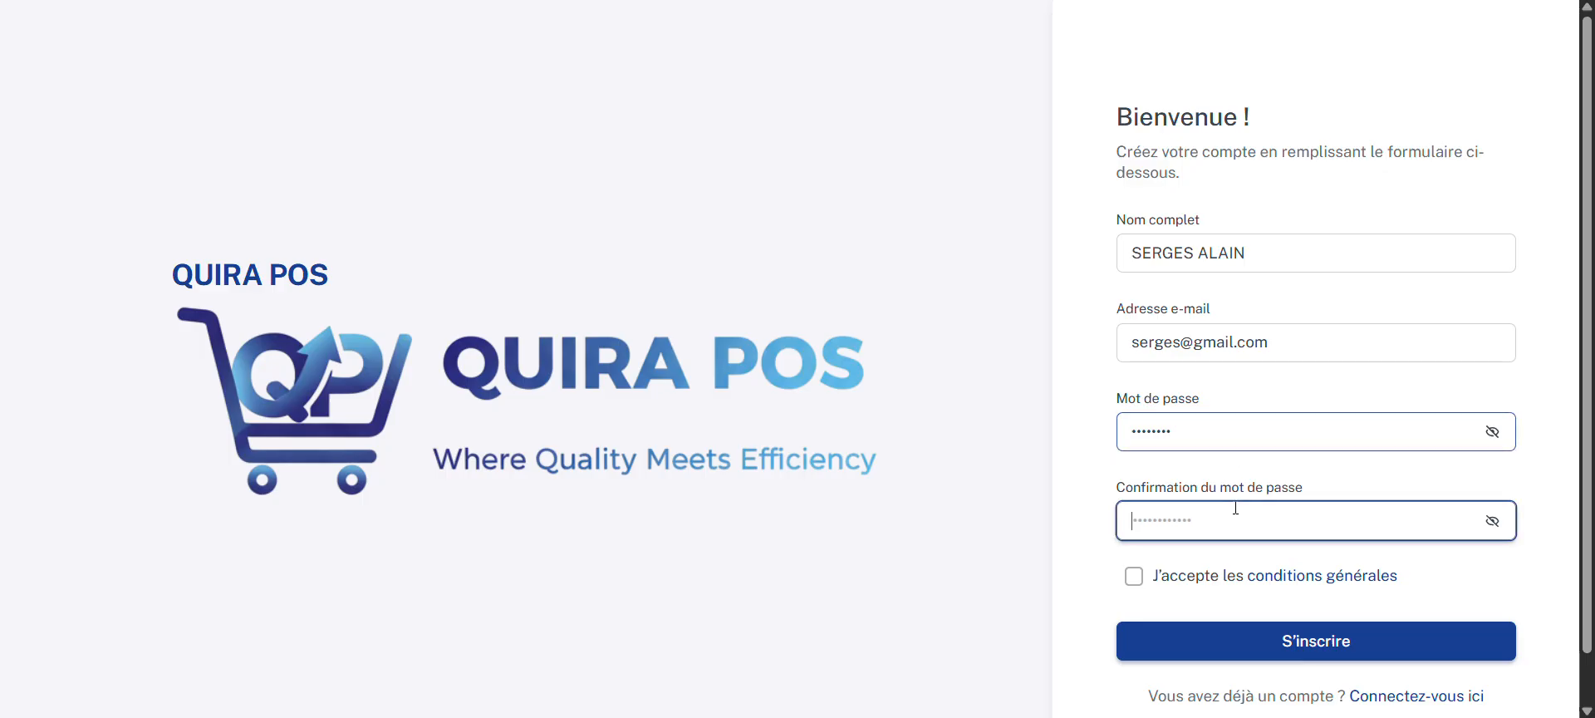
pyautogui.write('••')
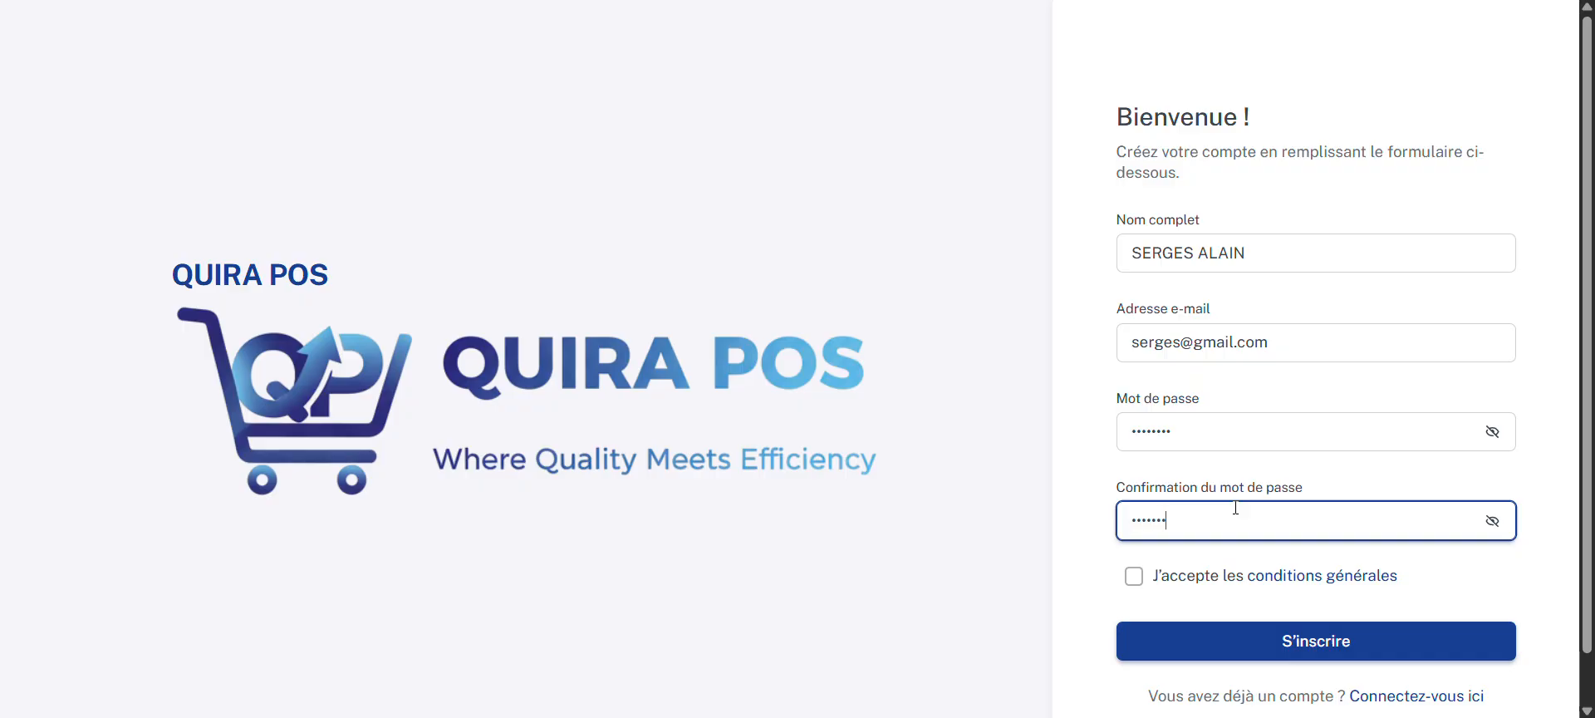
pyautogui.click(1134, 576)
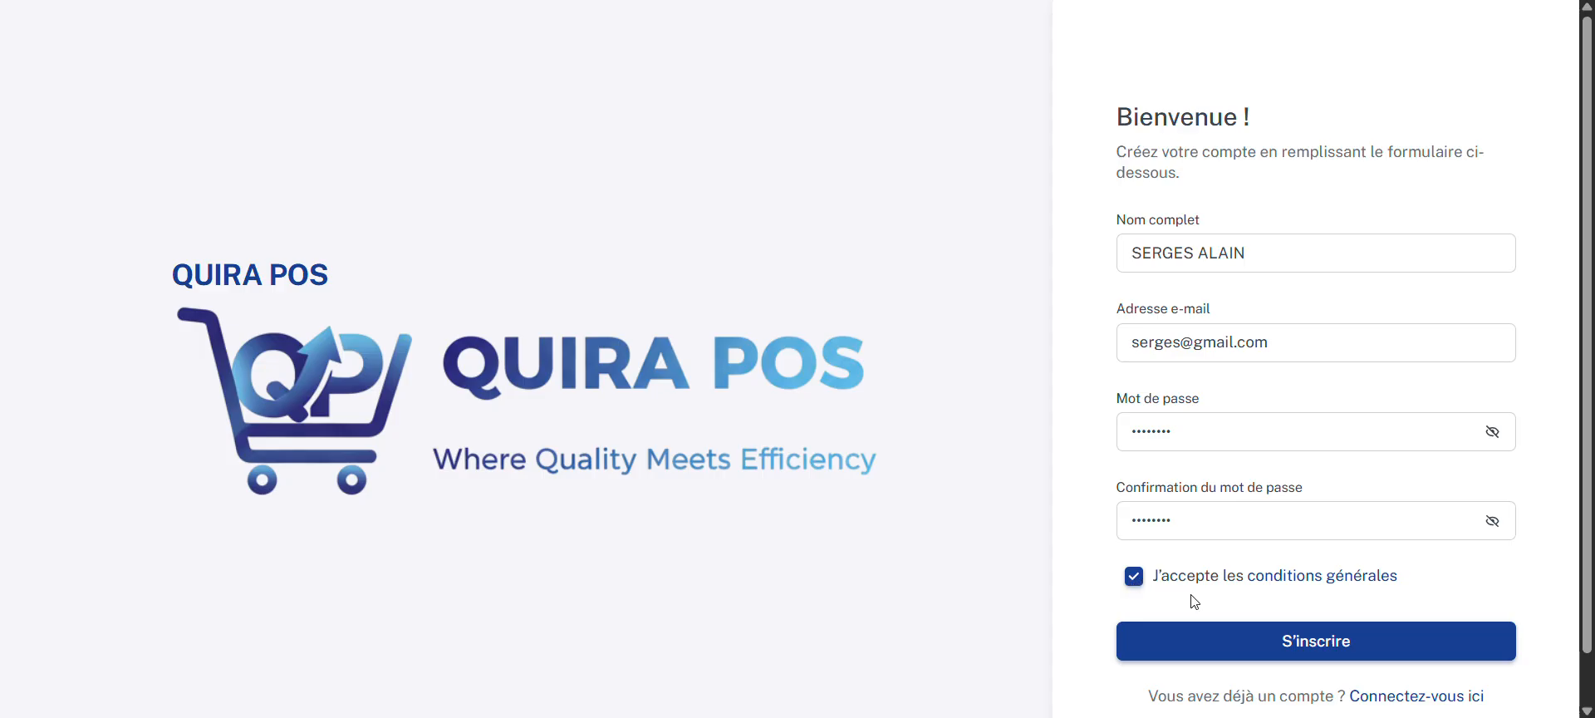
pyautogui.click(1242, 640)
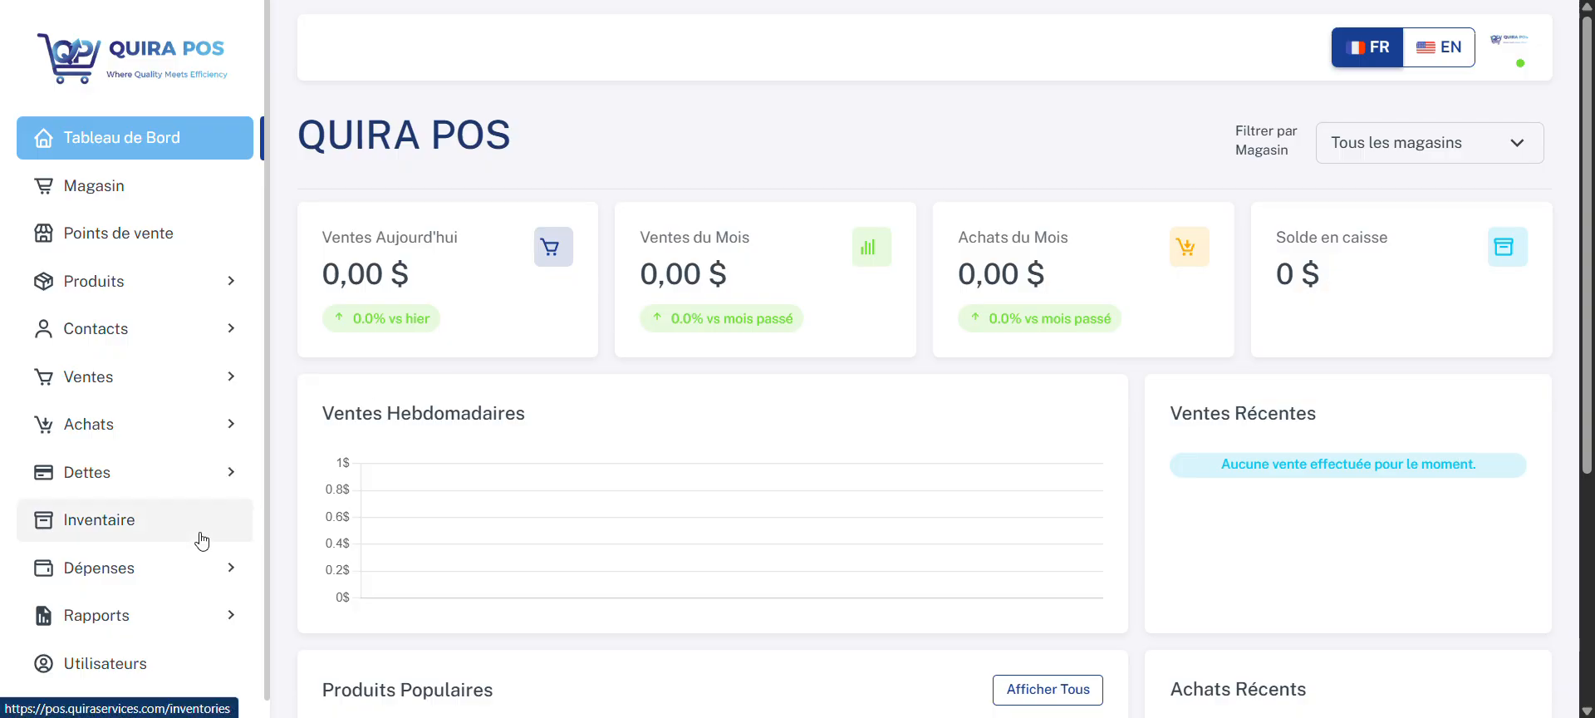
# Step: Open the company settings page (Paramètres Entreprise)
pyautogui.scroll(-1, 198, 536)
pyautogui.click(159, 707)
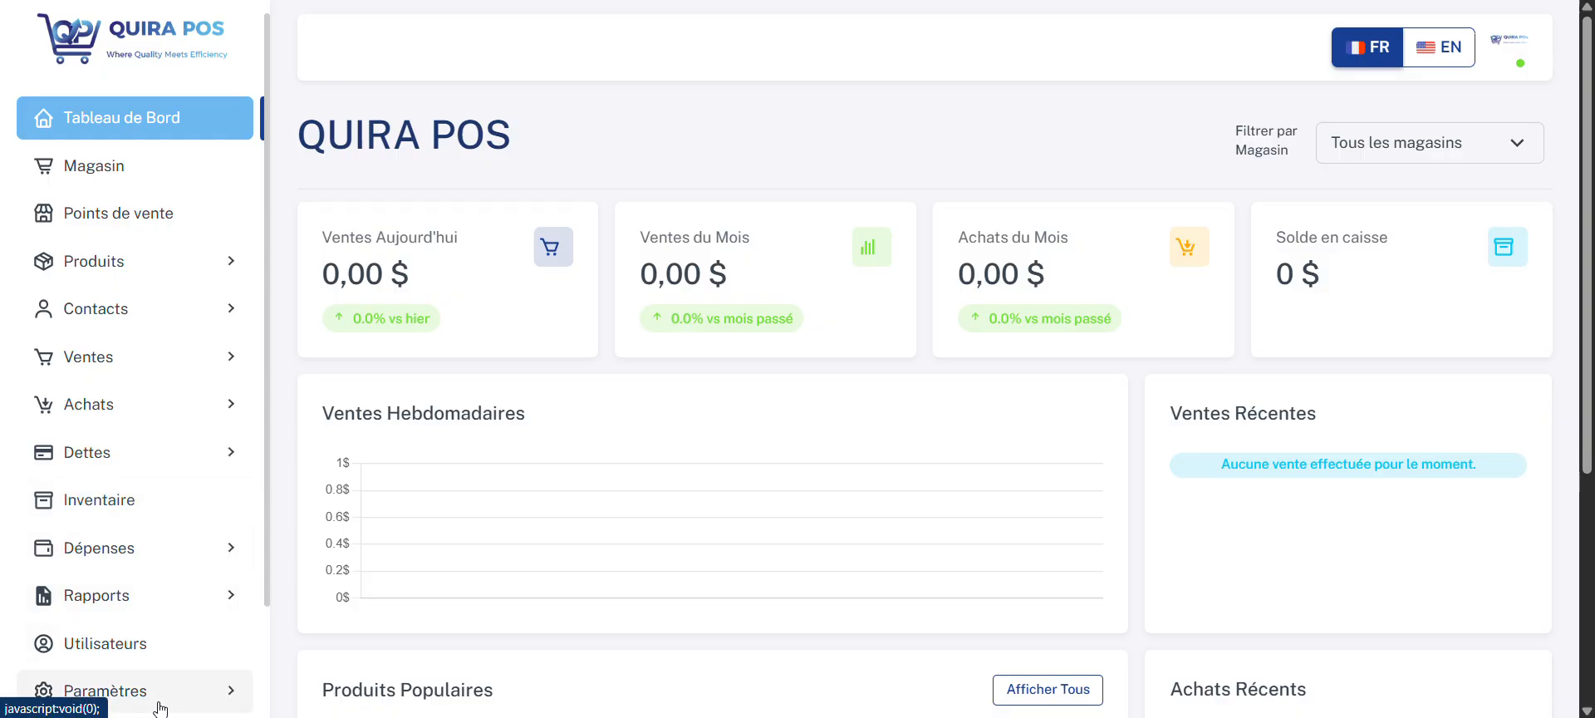
pyautogui.scroll(-2, 159, 708)
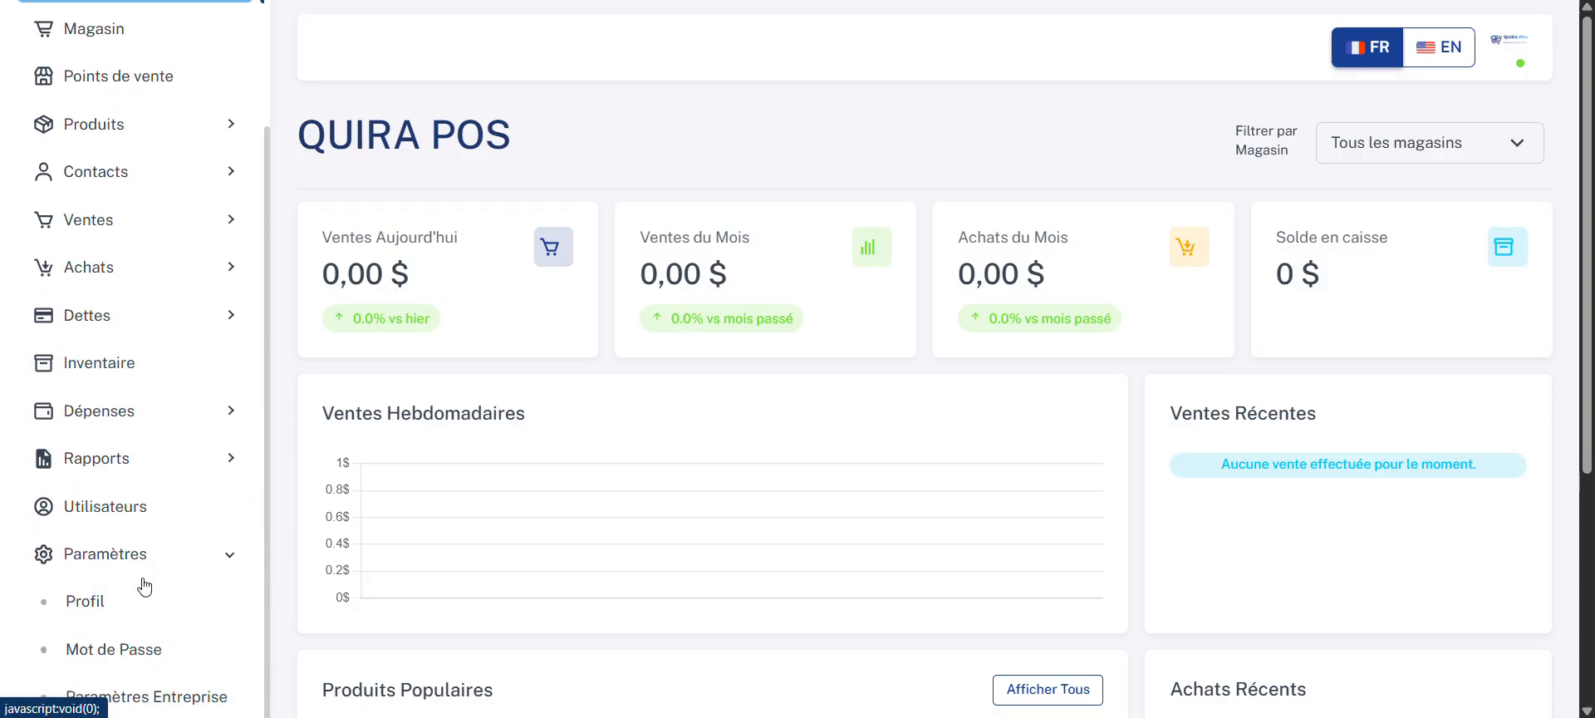
pyautogui.scroll(-2, 150, 609)
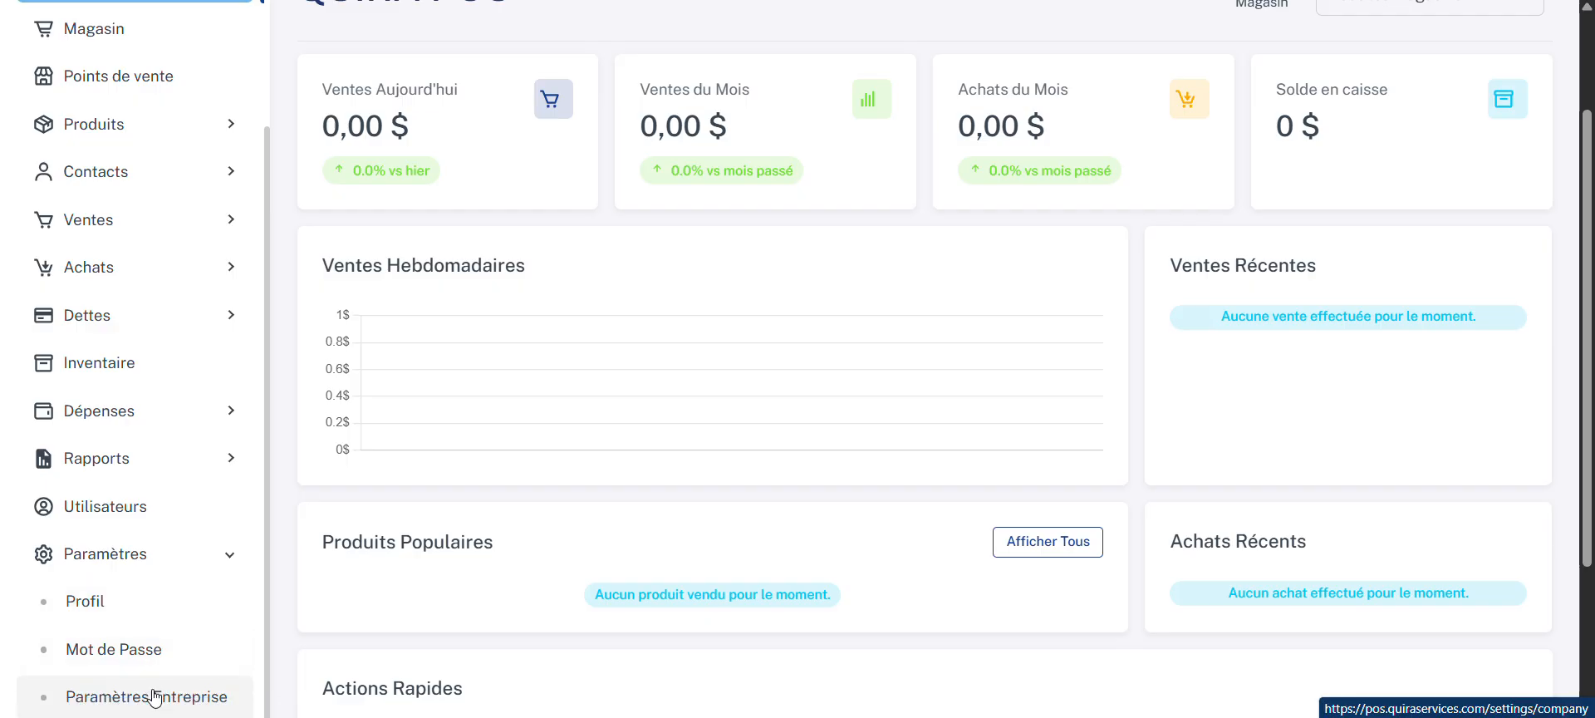
pyautogui.click(159, 697)
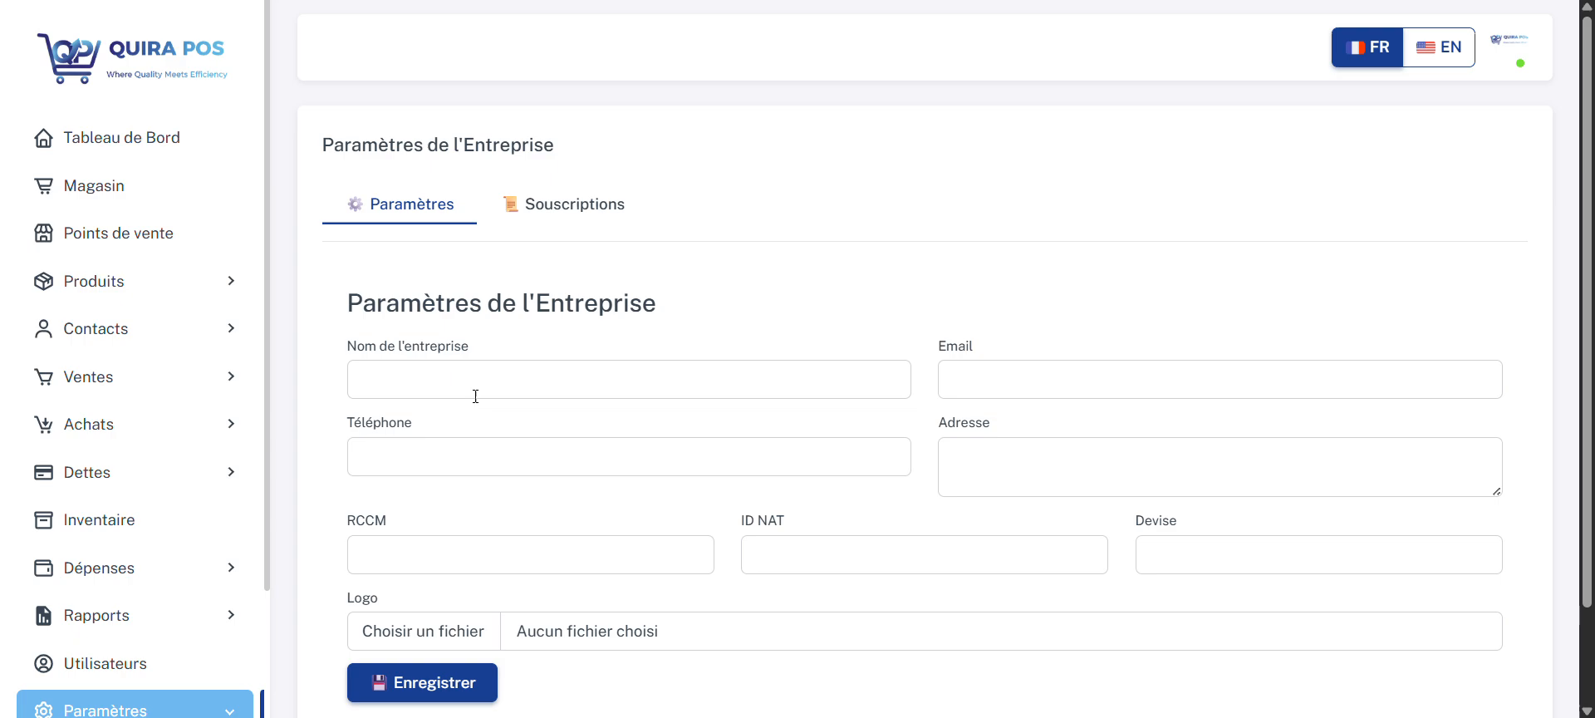
# Step: Set the company name to SERGES BUSINESS in the company settings
pyautogui.click(474, 377)
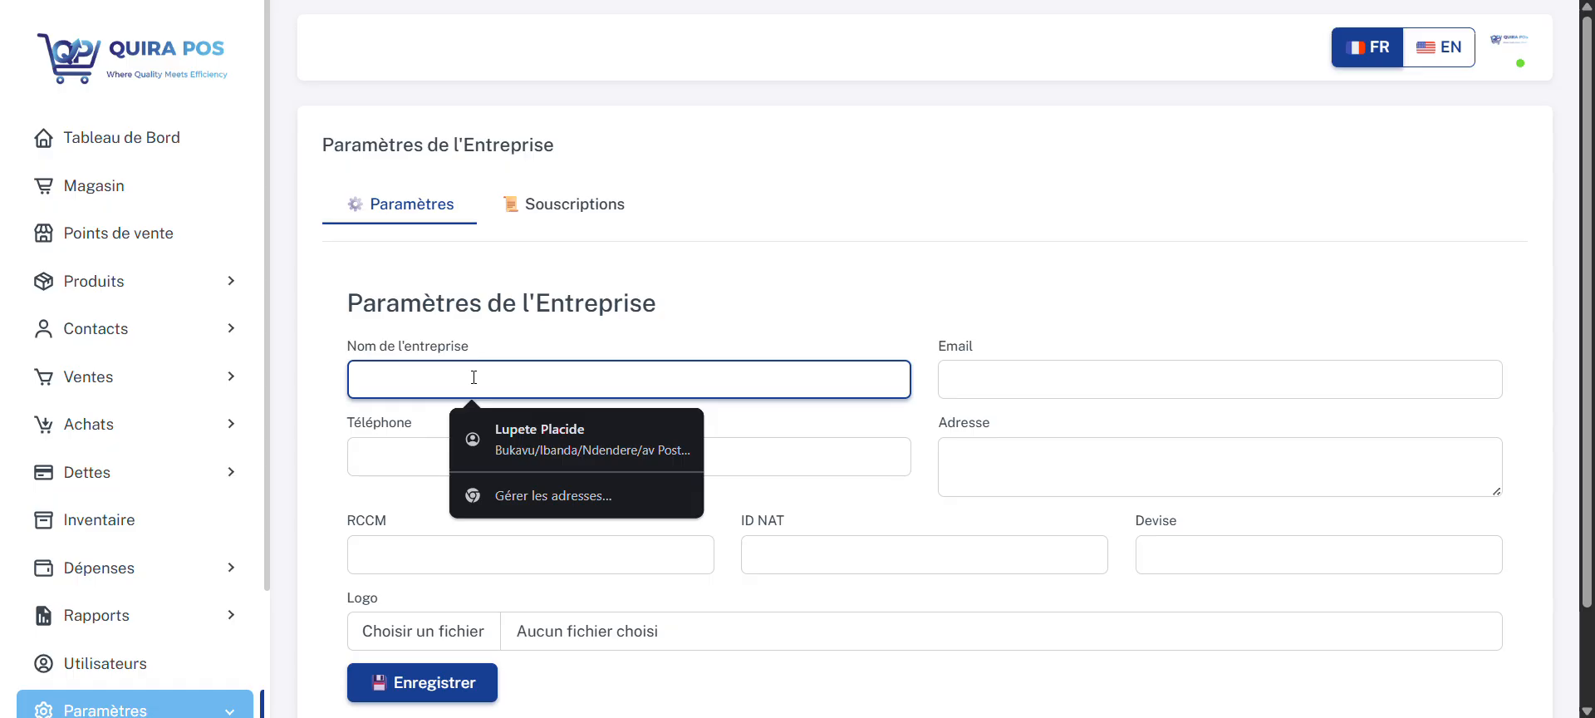
pyautogui.write('S')
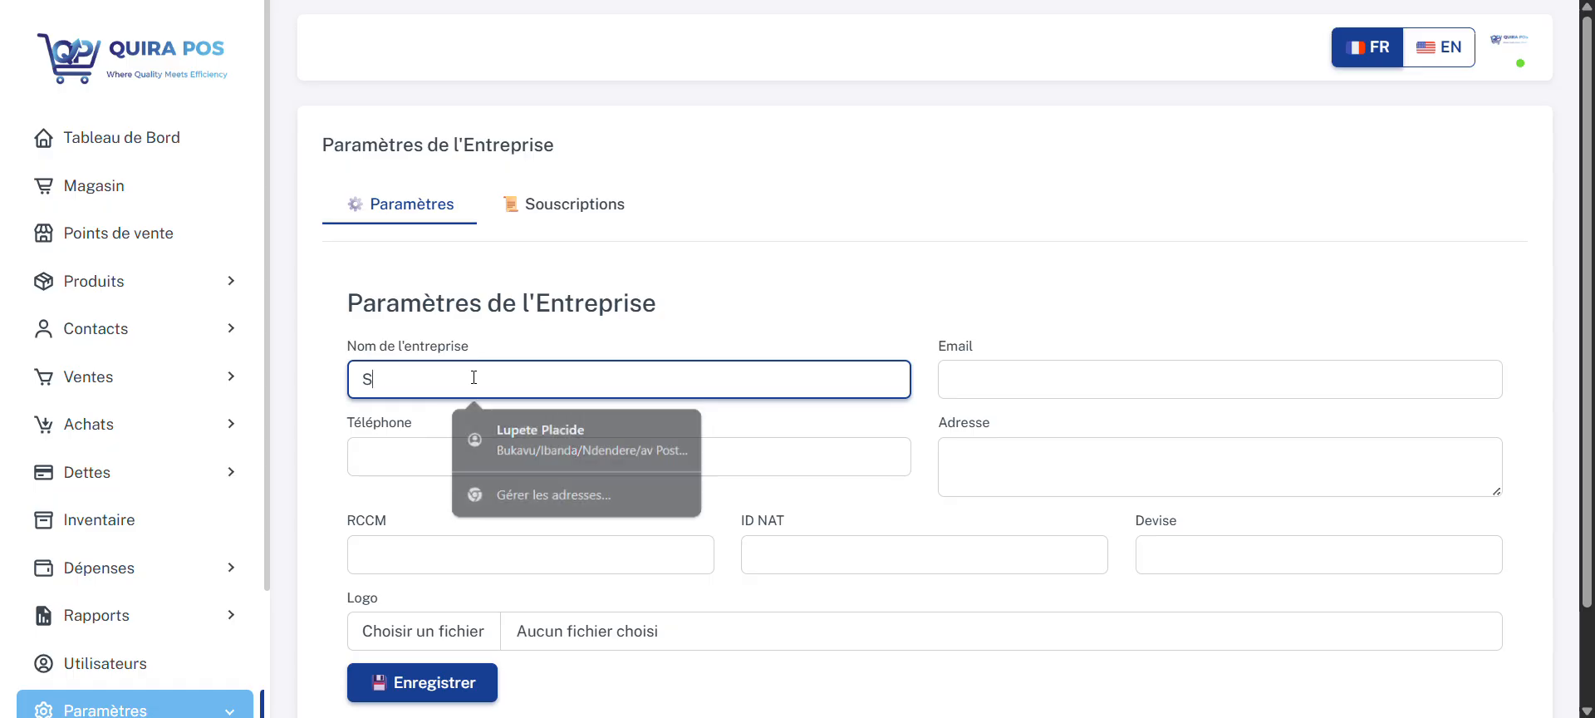
pyautogui.write('ERGES BUSINESS')
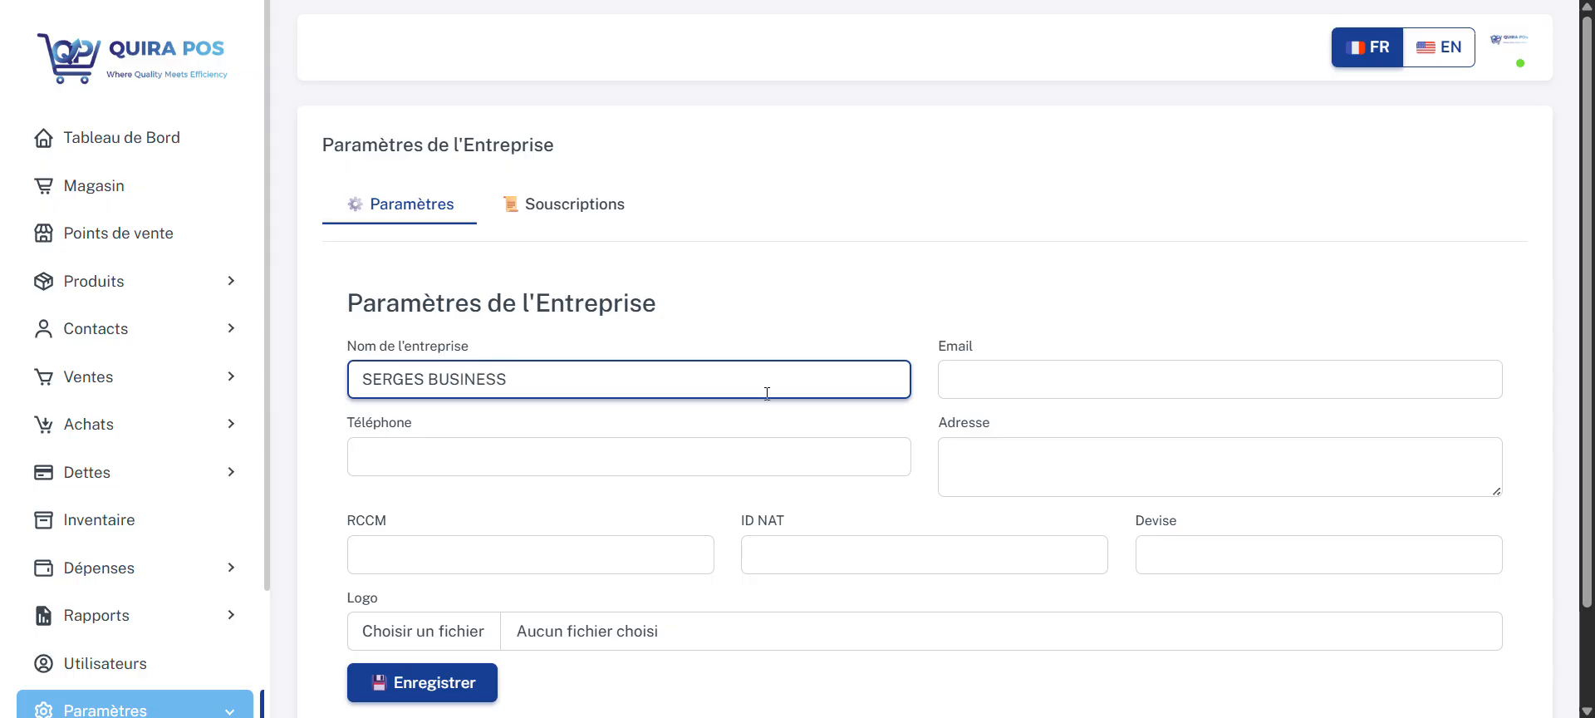
# Step: Fill in the company's e-mail address in the company settings
pyautogui.click(1075, 376)
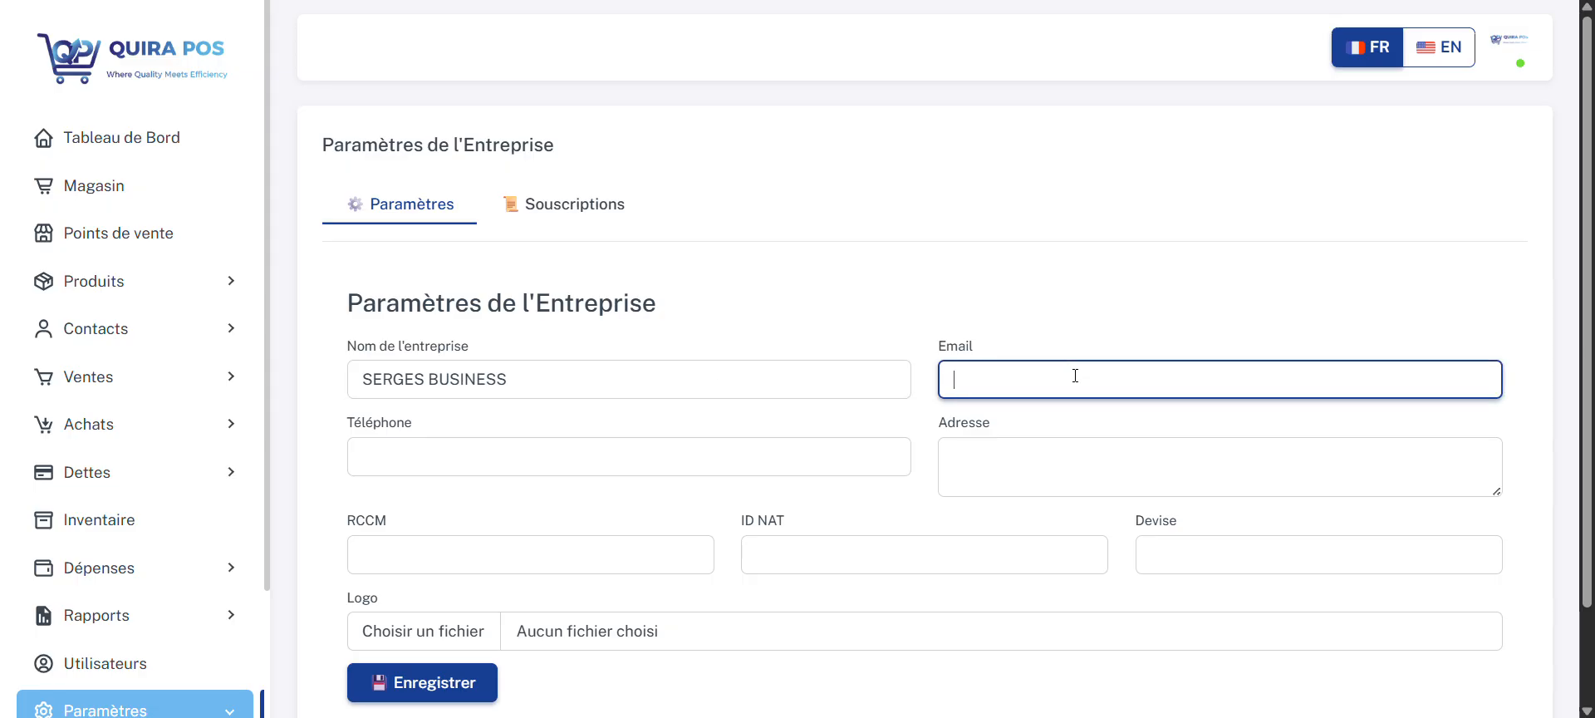
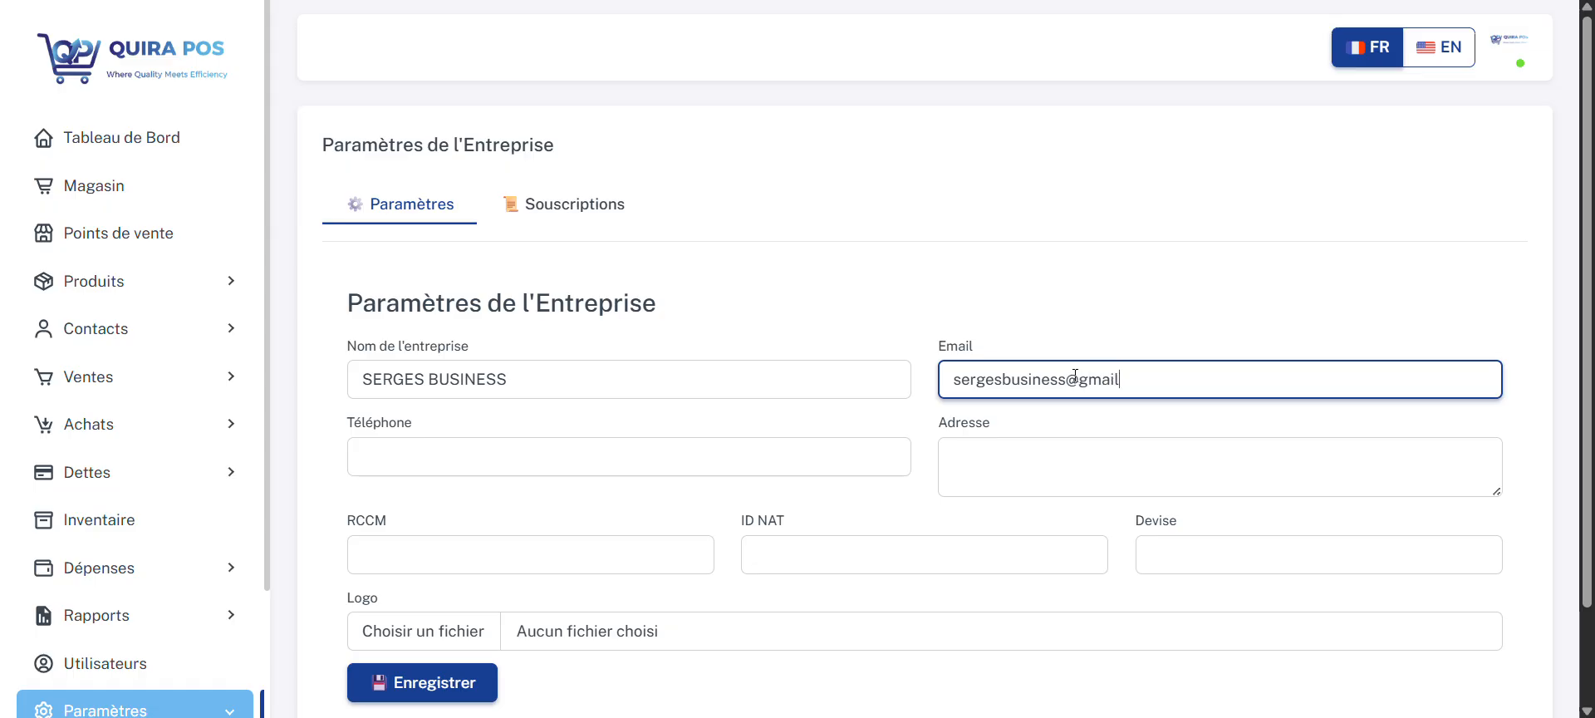
# Step: Fill in the company's ten-digit telephone number
pyautogui.click(808, 448)
pyautogui.write('à')
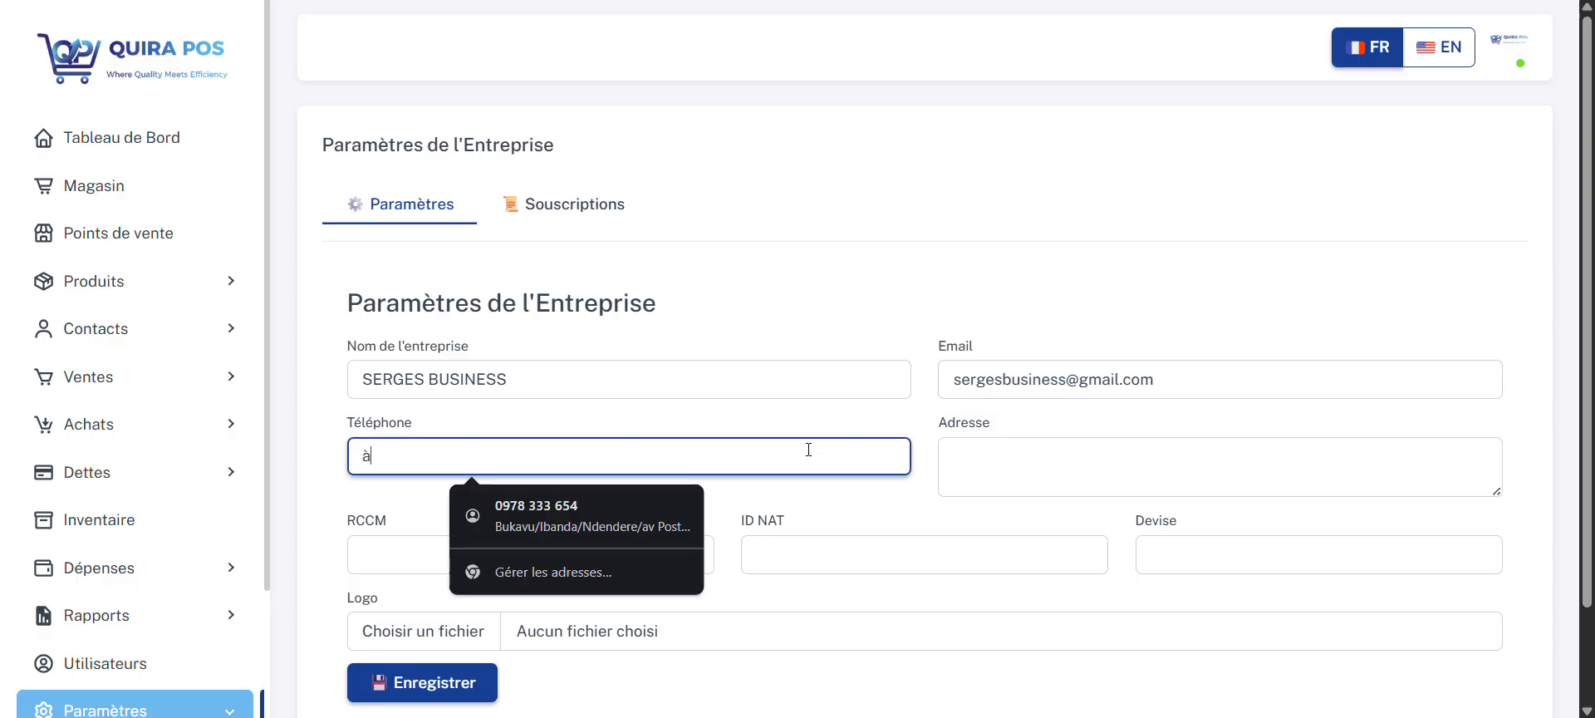
pyautogui.write('098')
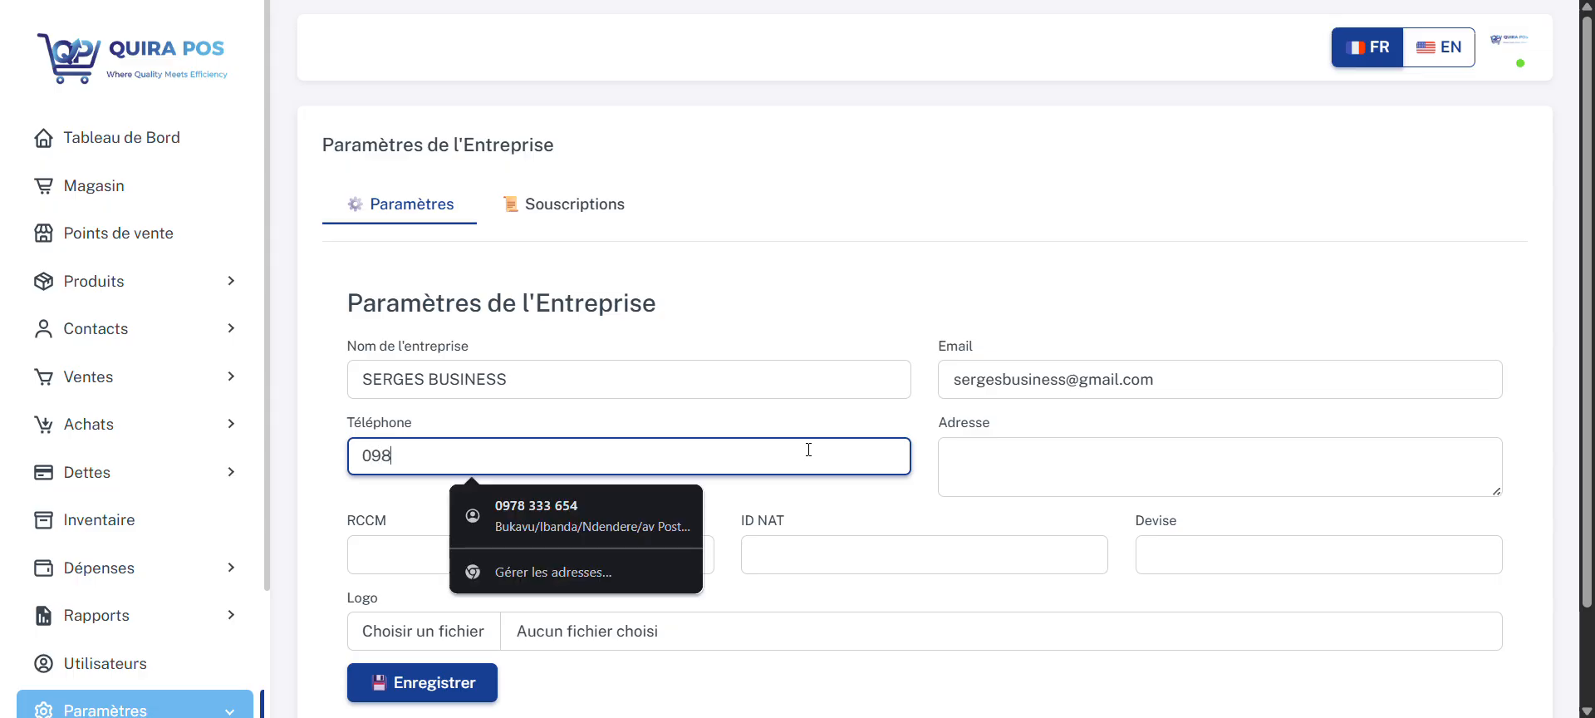
pyautogui.write('76543')
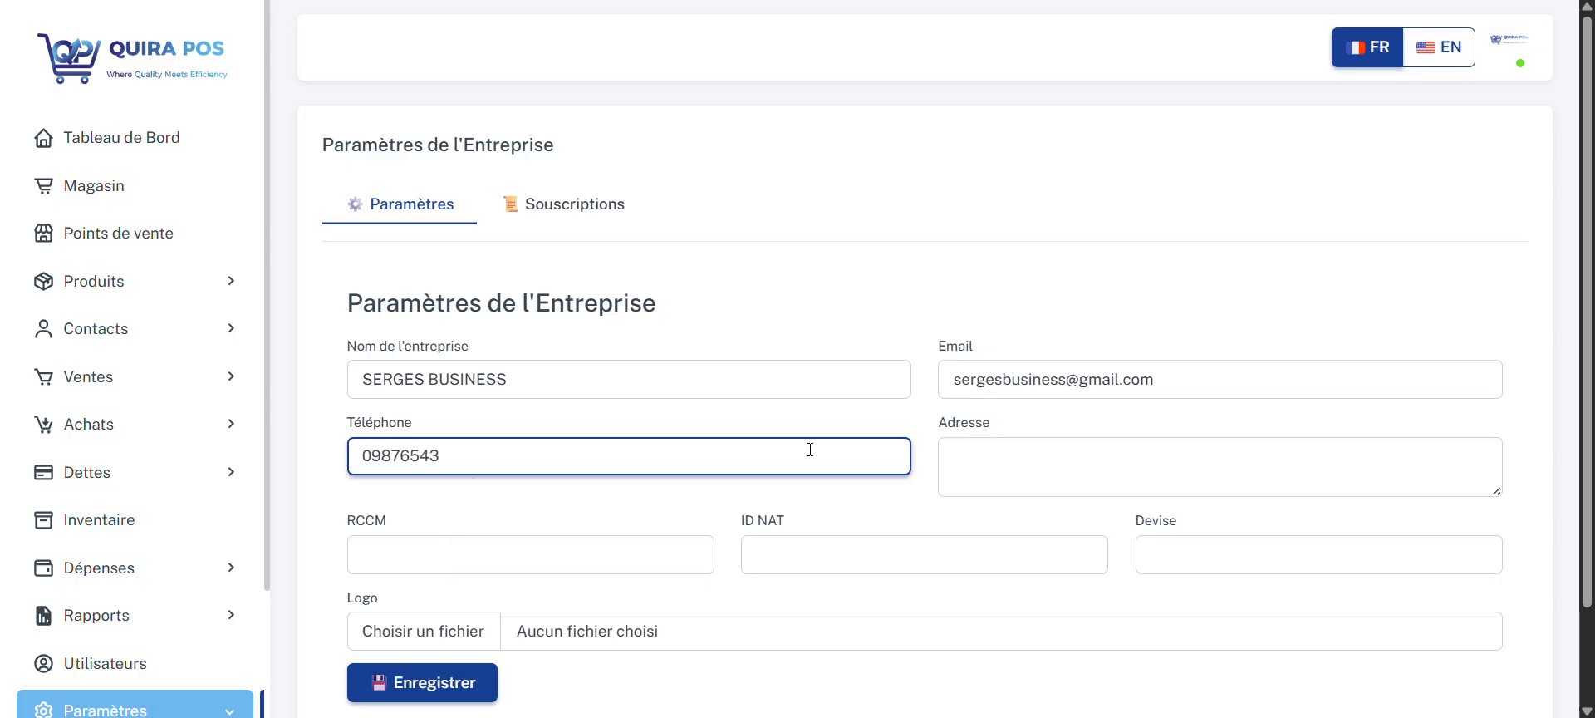
pyautogui.click(990, 444)
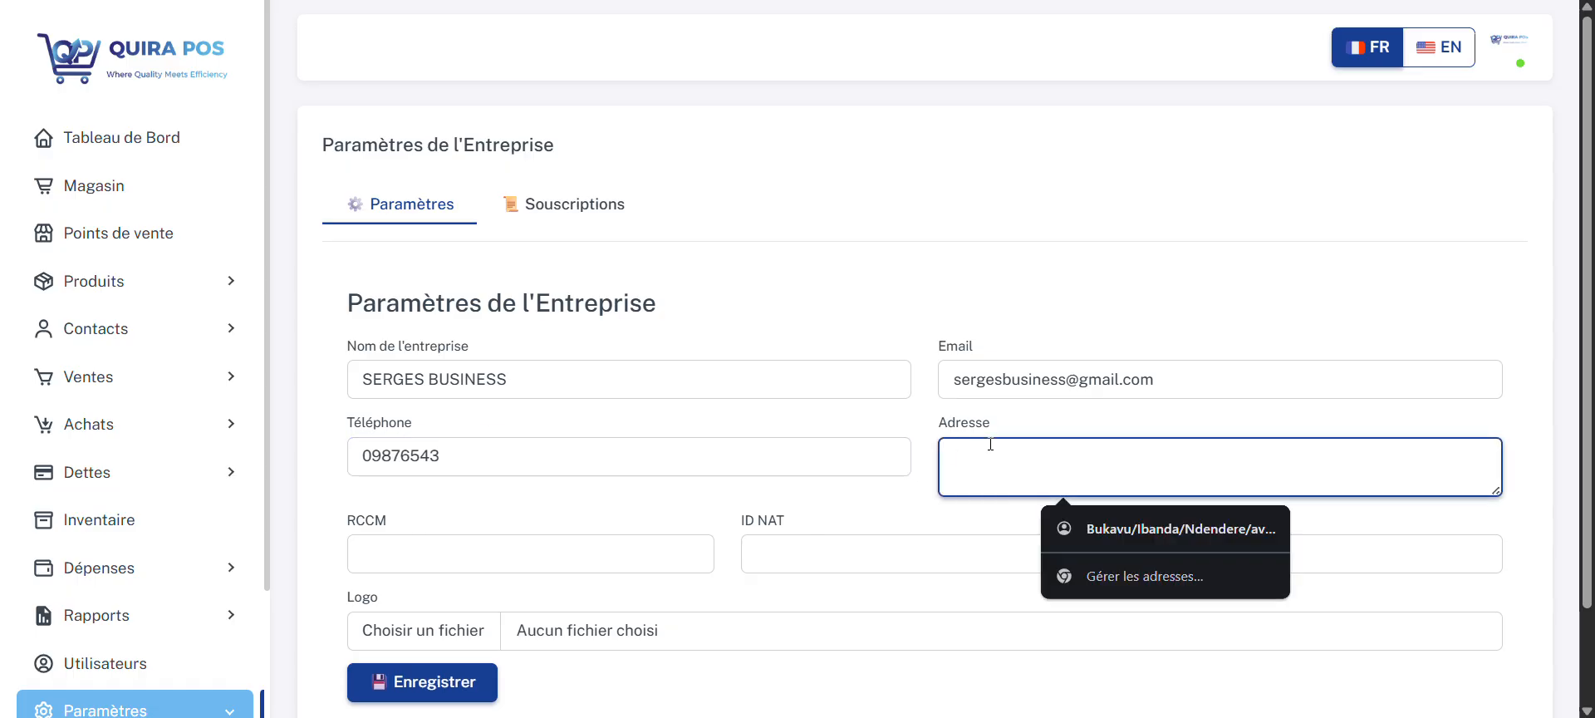
pyautogui.click(680, 463)
pyautogui.write('8')
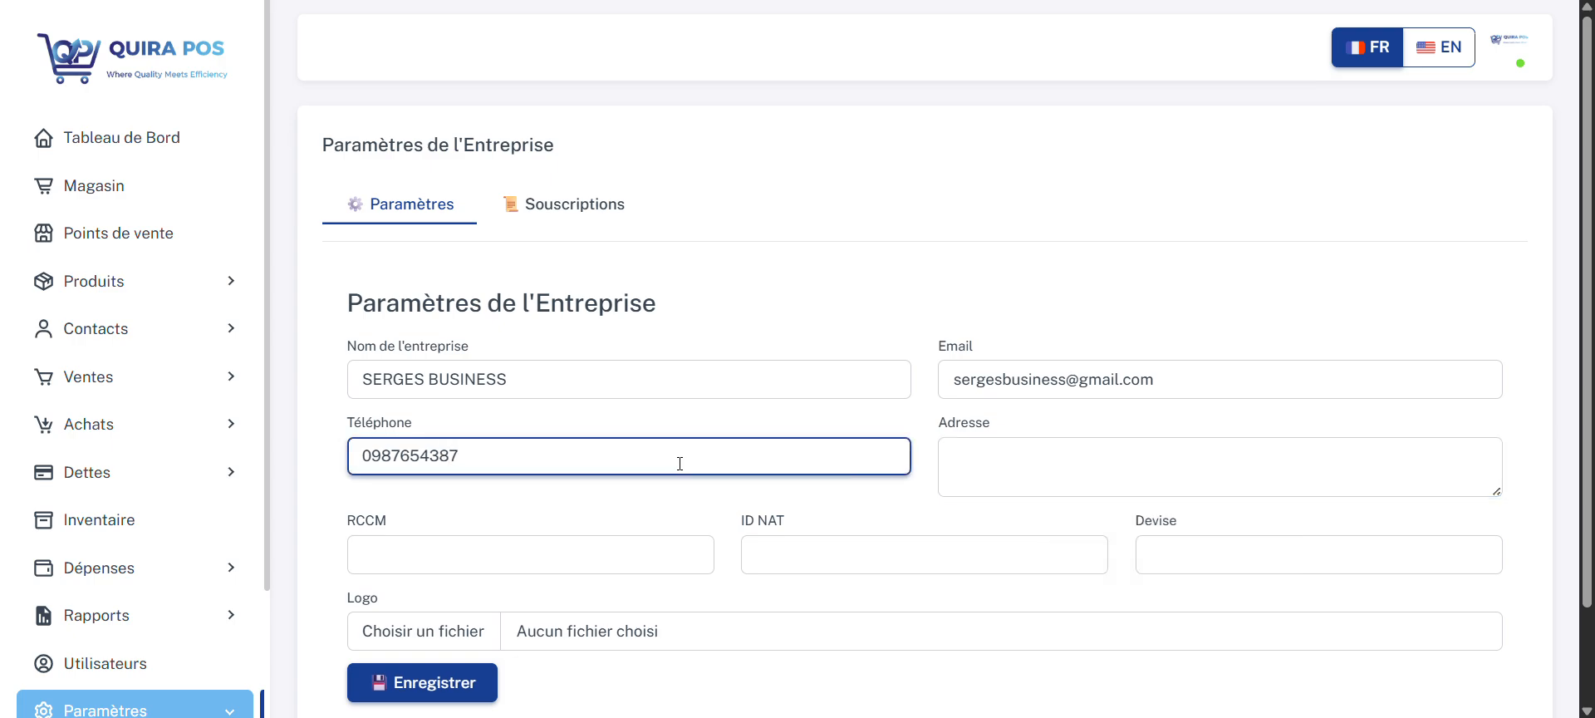
pyautogui.write('7')
# Step: Fill in the company's address in the company settings
pyautogui.click(1043, 448)
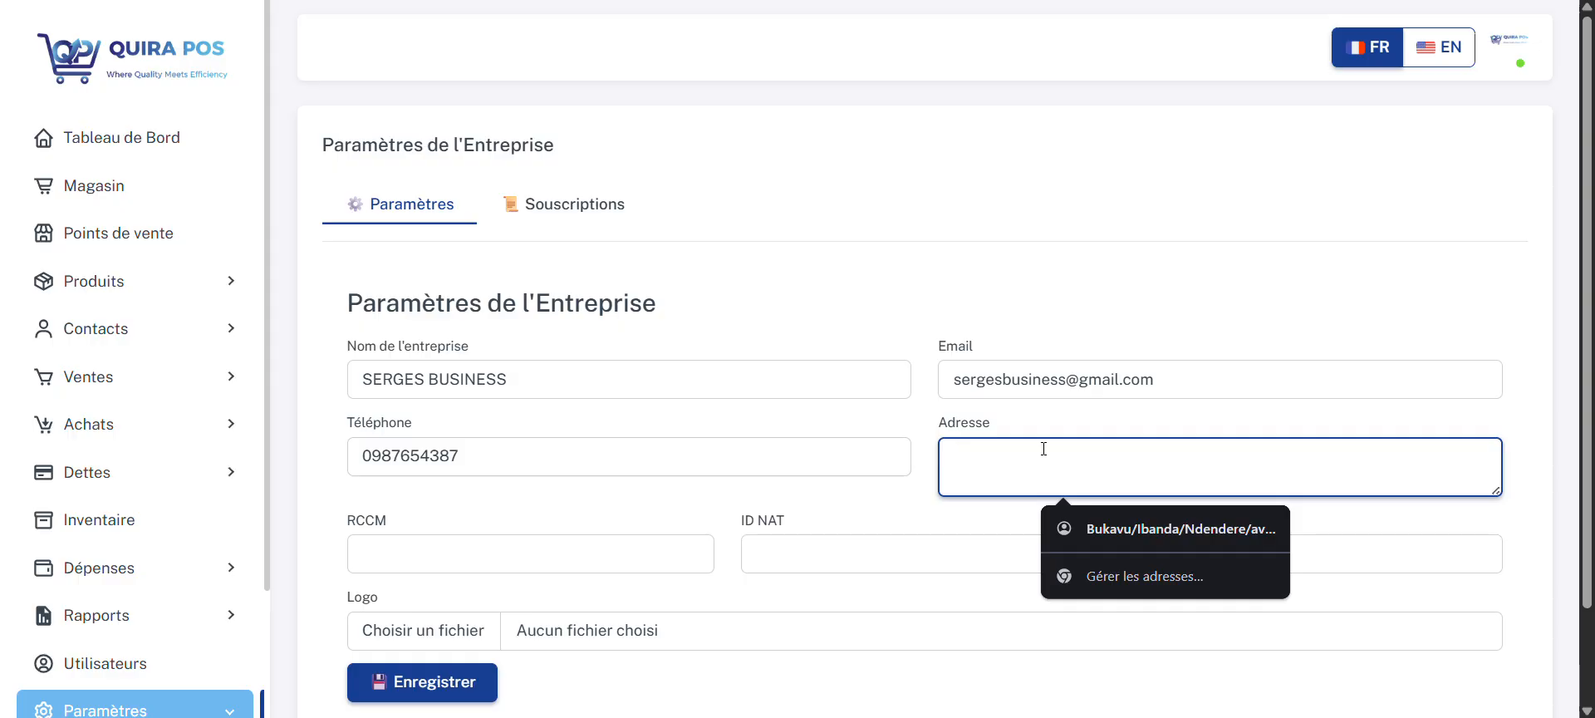
pyautogui.write('Ville de Bukavu')
# Step: Fill in the company's RCCM registration number and its ID NAT number
pyautogui.click(656, 552)
pyautogui.write('TEUETE63883')
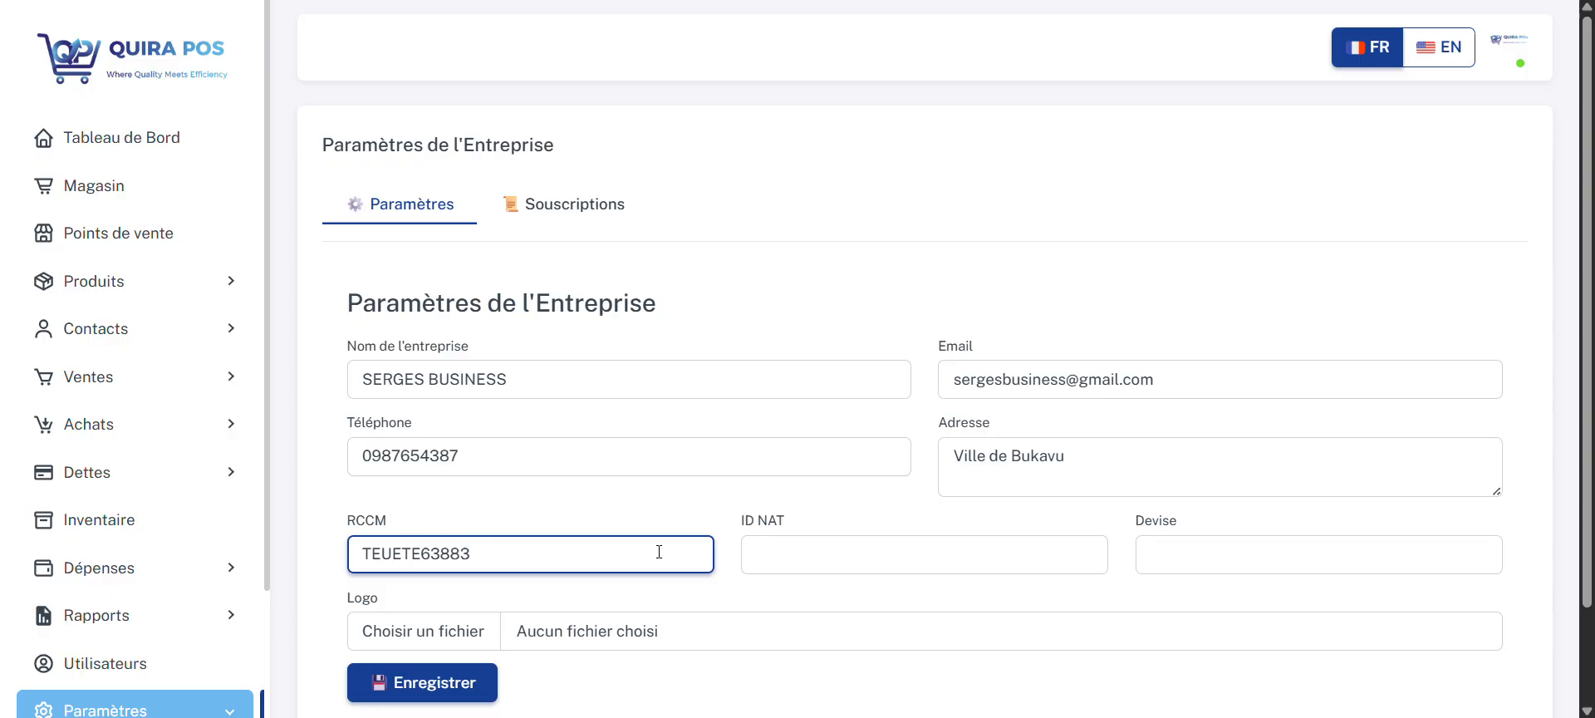
pyautogui.click(835, 548)
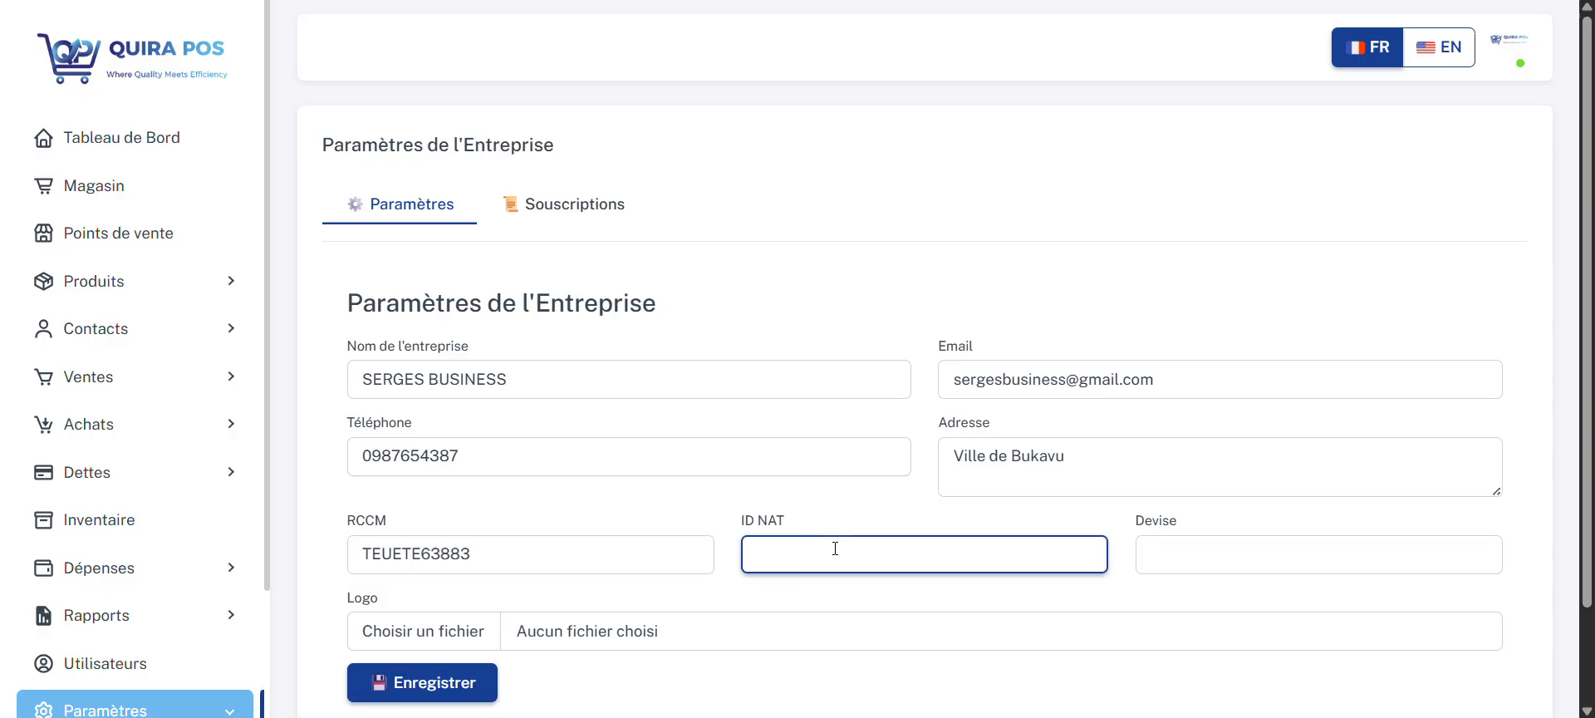
pyautogui.write('3527548')
# Step: Set the company currency to CDF and save the company settings
pyautogui.click(1168, 546)
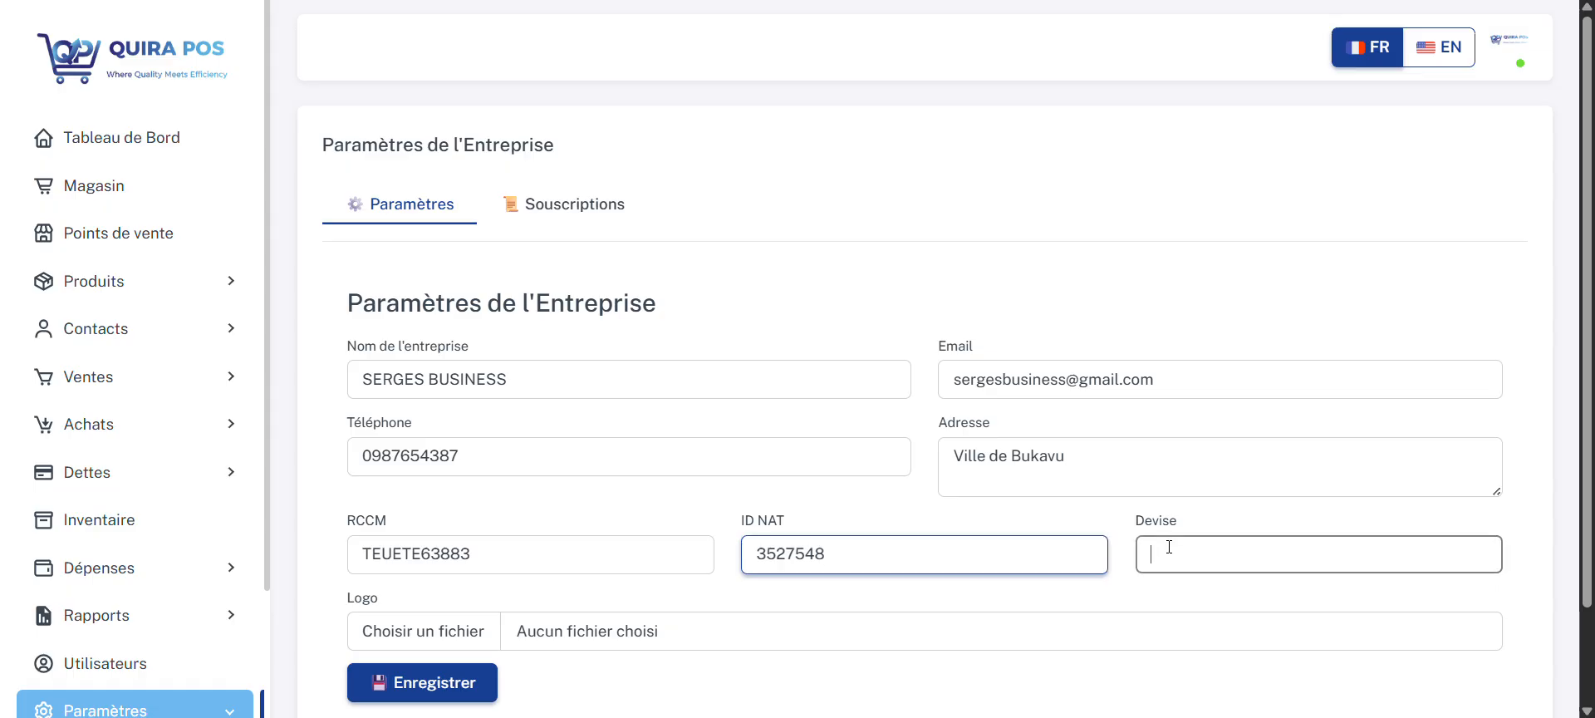
pyautogui.write('CDF')
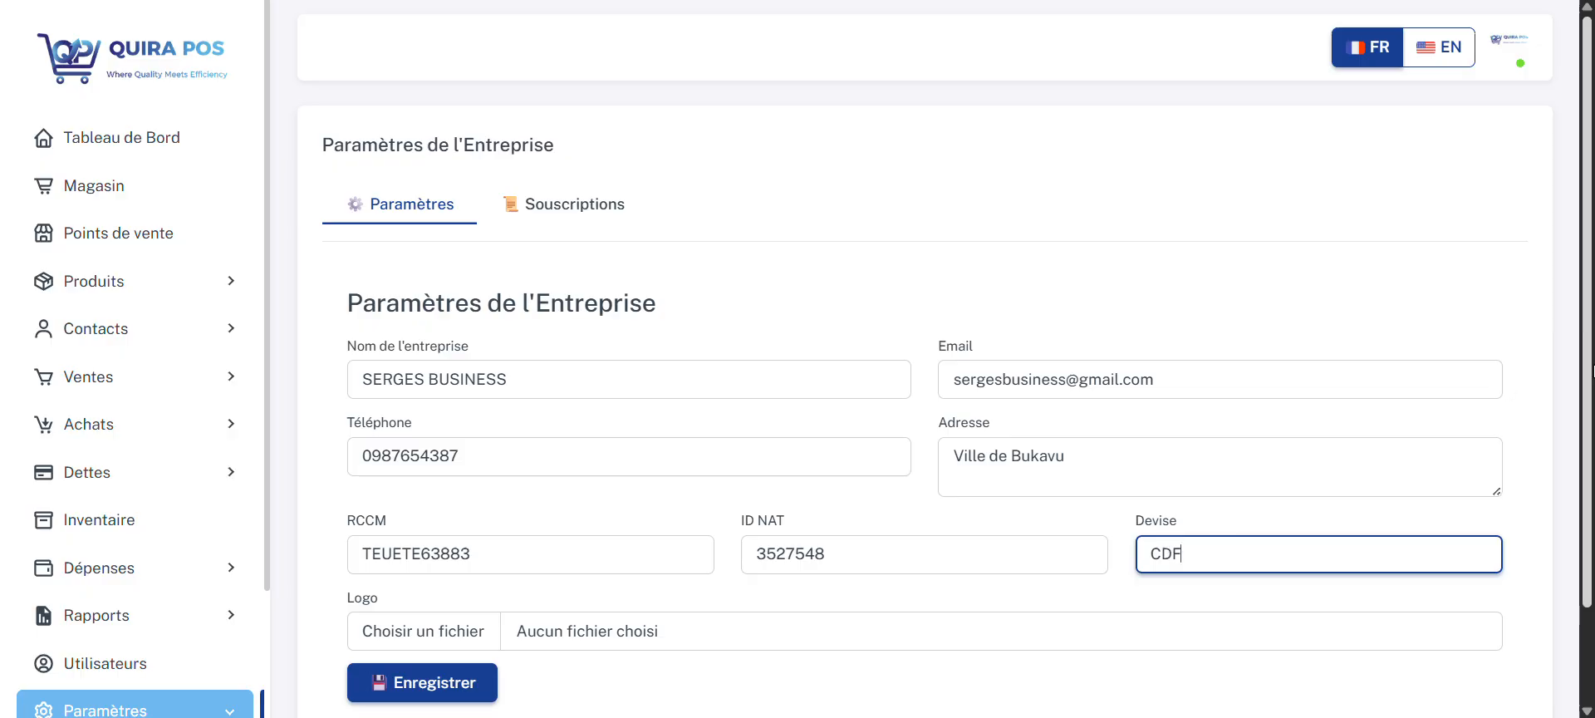
pyautogui.moveTo(1589, 376); pyautogui.dragTo(1590, 402)
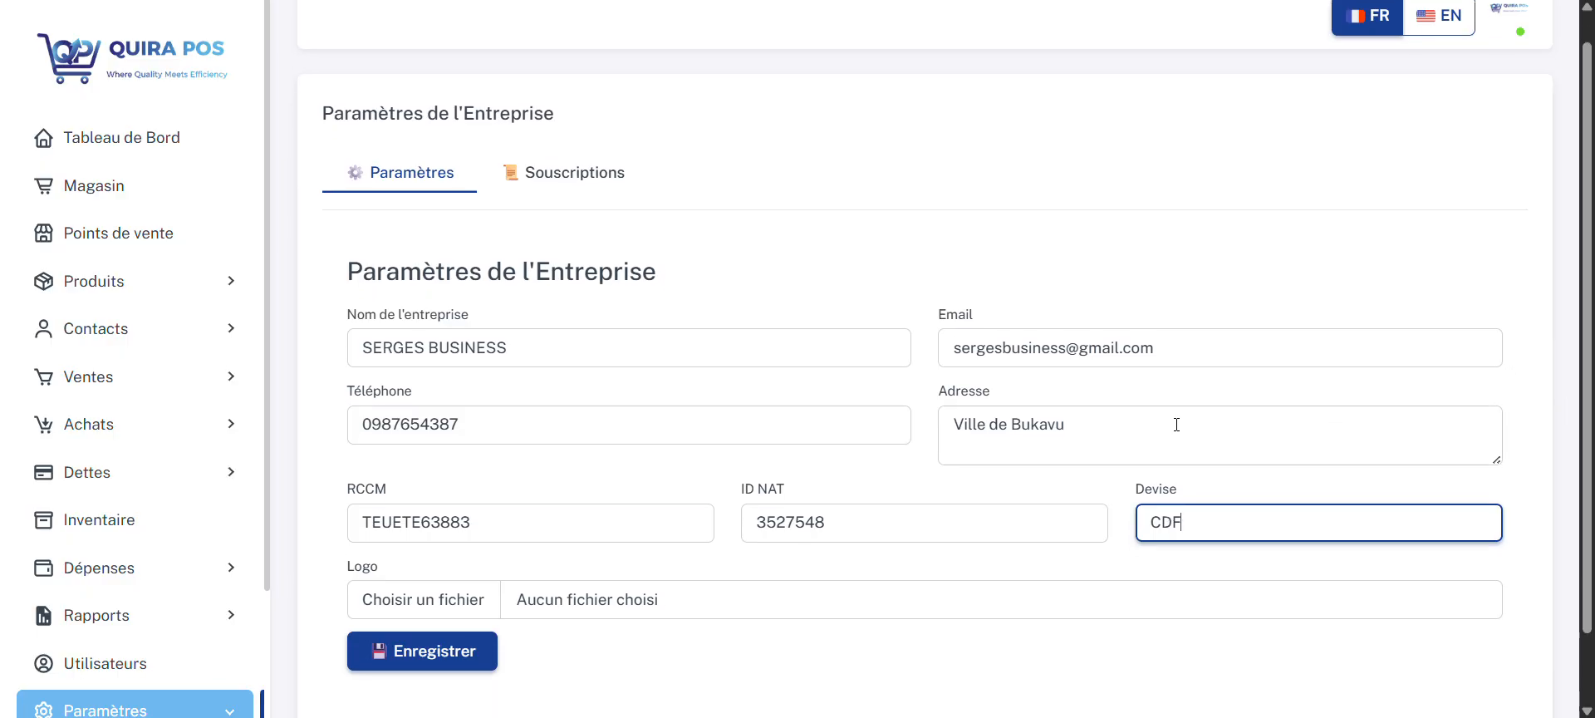
pyautogui.click(442, 654)
pyautogui.click(440, 653)
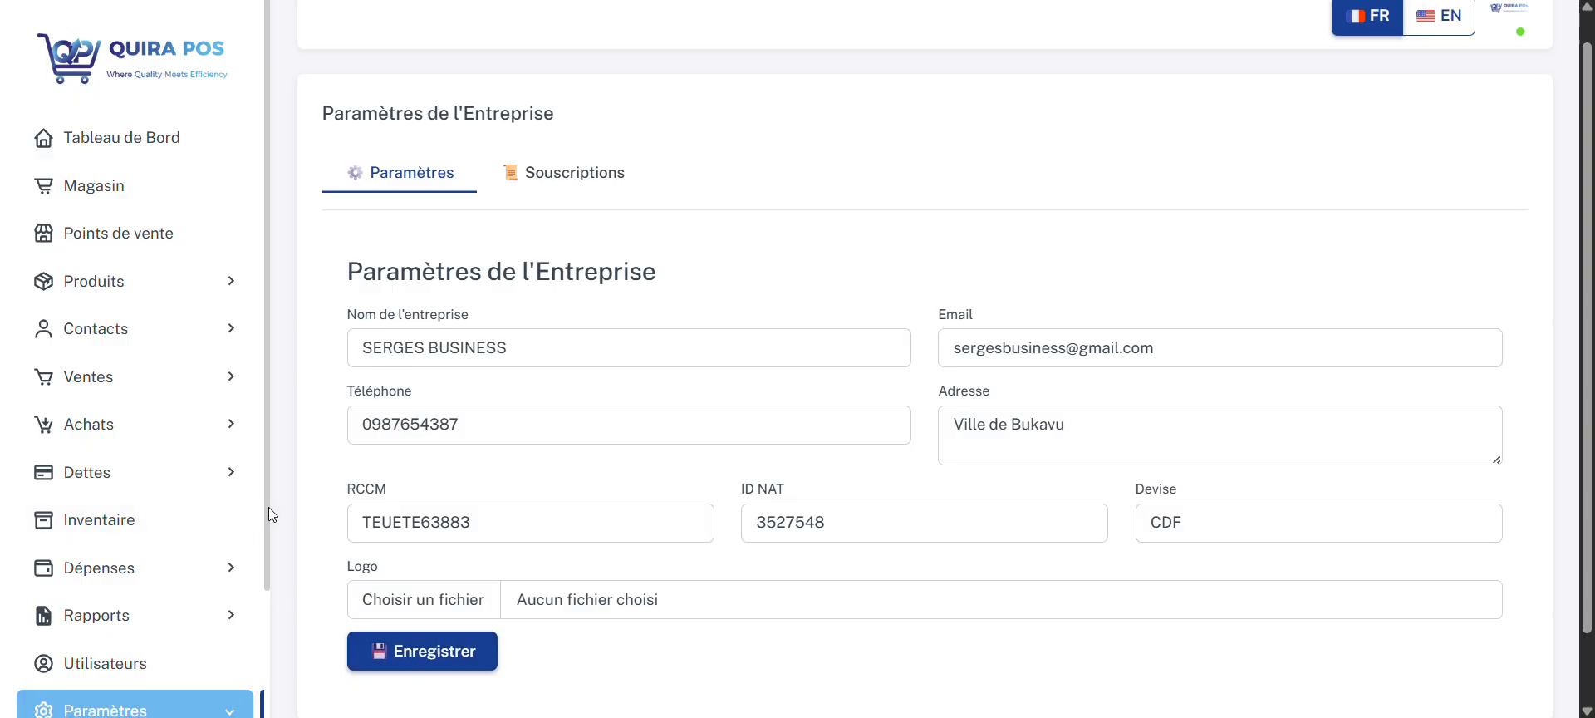
# Step: Start a new user in the Utilisateurs section and fill in that user's name
pyautogui.moveTo(268, 507); pyautogui.dragTo(278, 623)
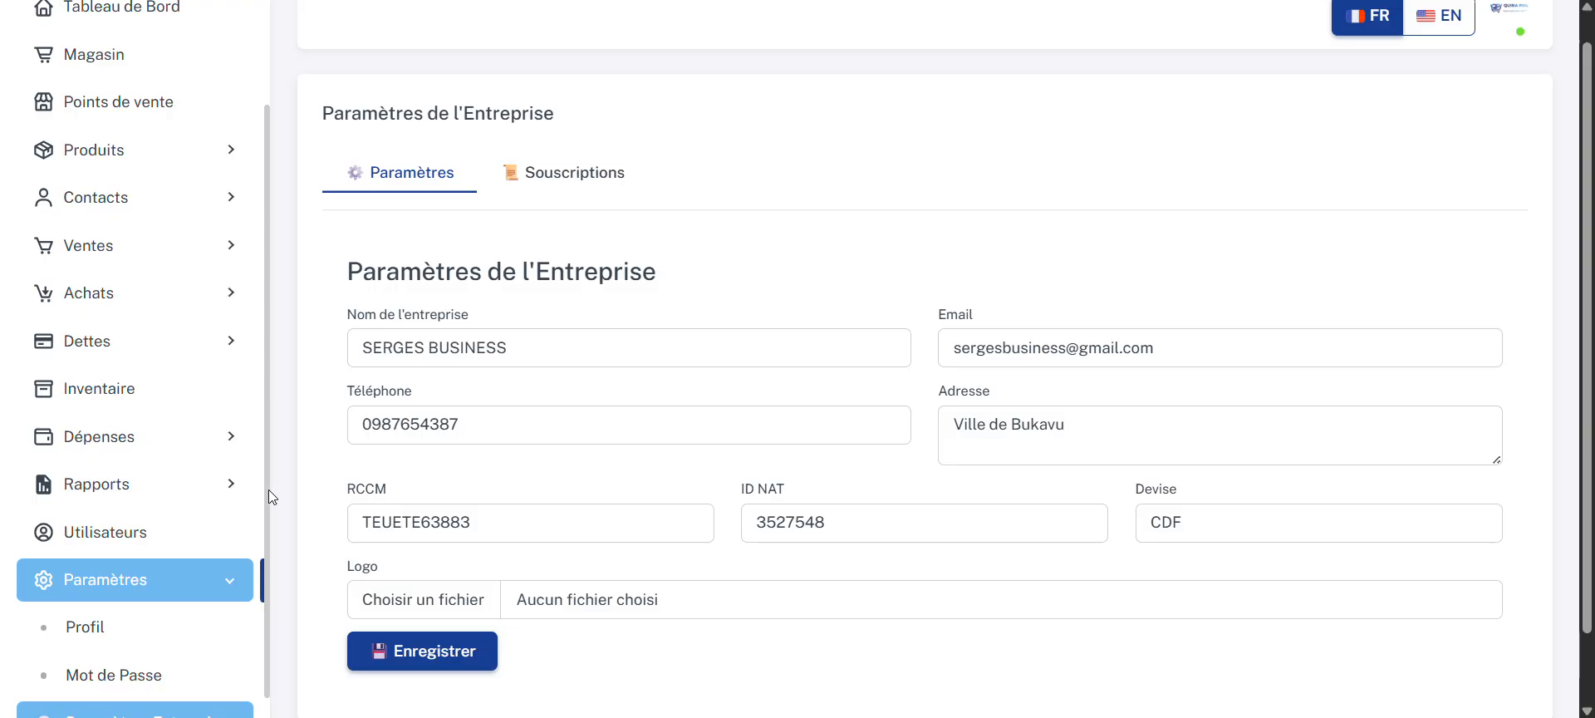
pyautogui.click(181, 534)
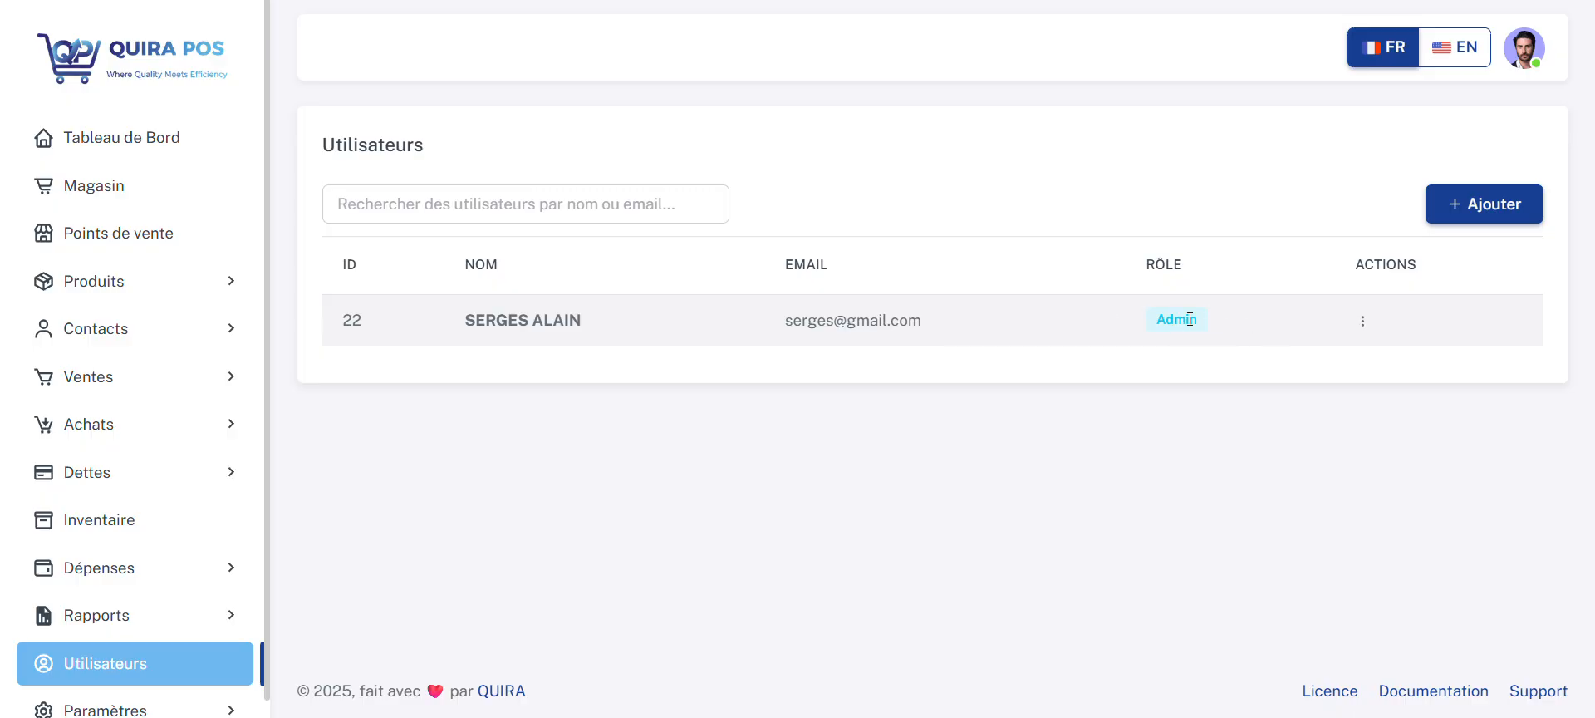
pyautogui.click(1449, 208)
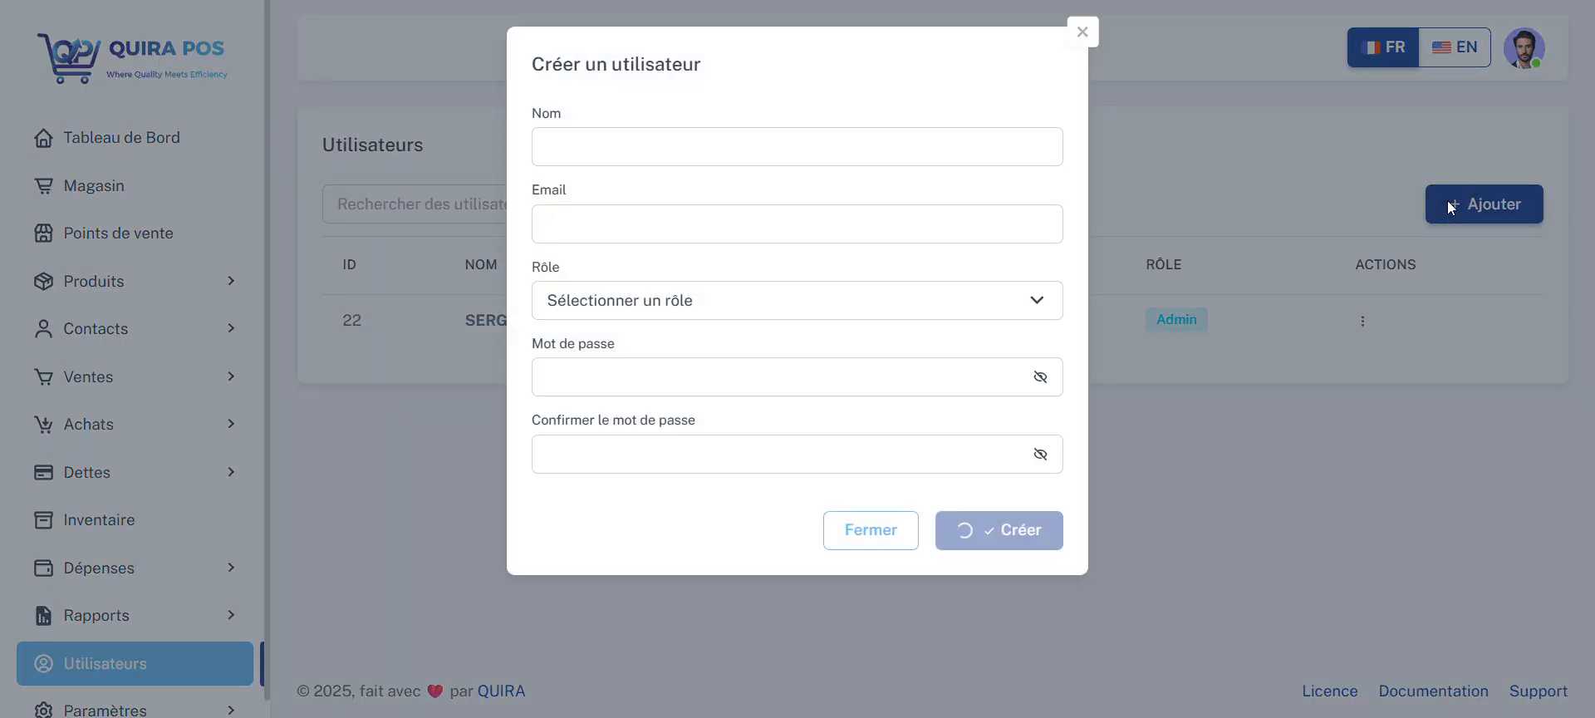
pyautogui.click(886, 139)
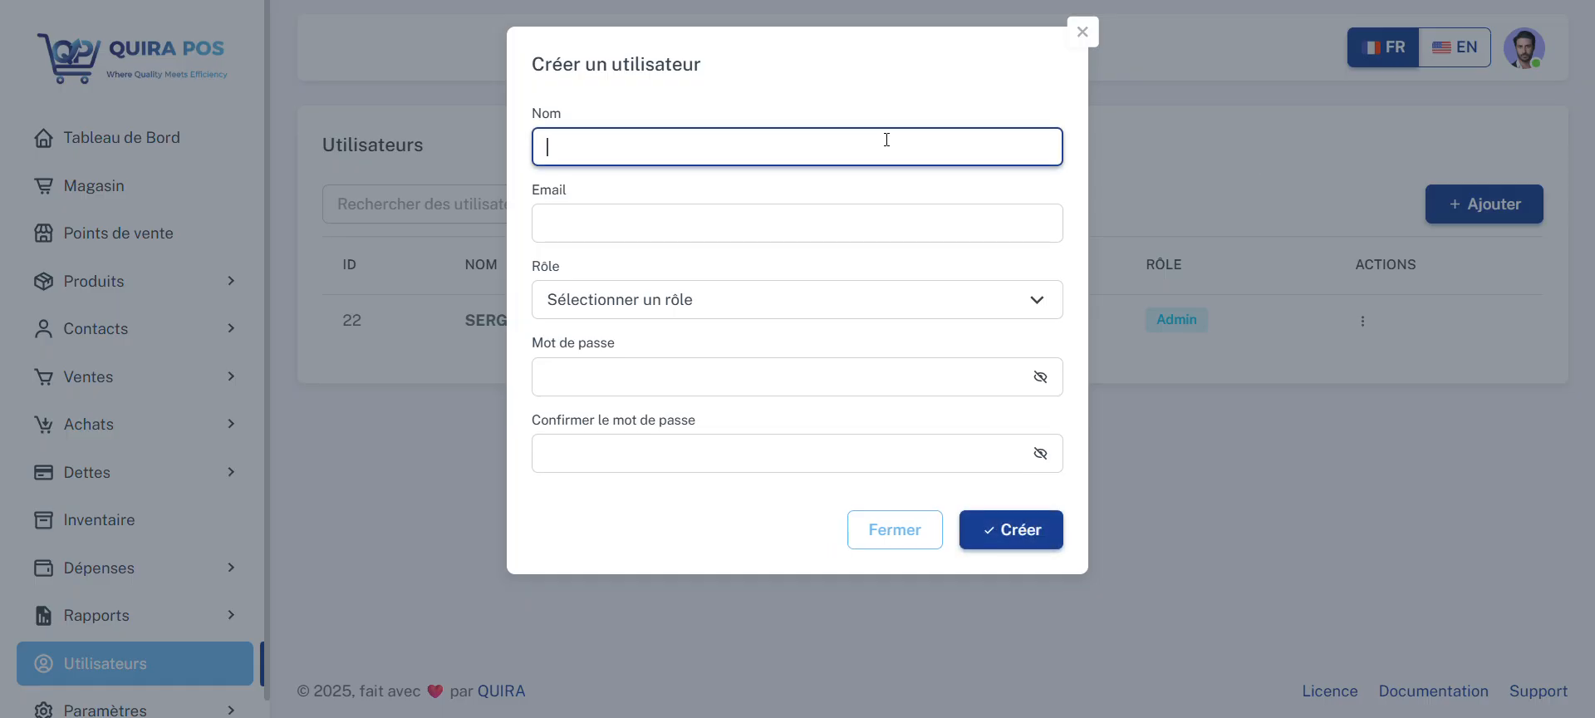
pyautogui.write('DEOGRATIAS')
# Step: Fill in the new user's e-mail address and assign the Gérant role
pyautogui.click(854, 221)
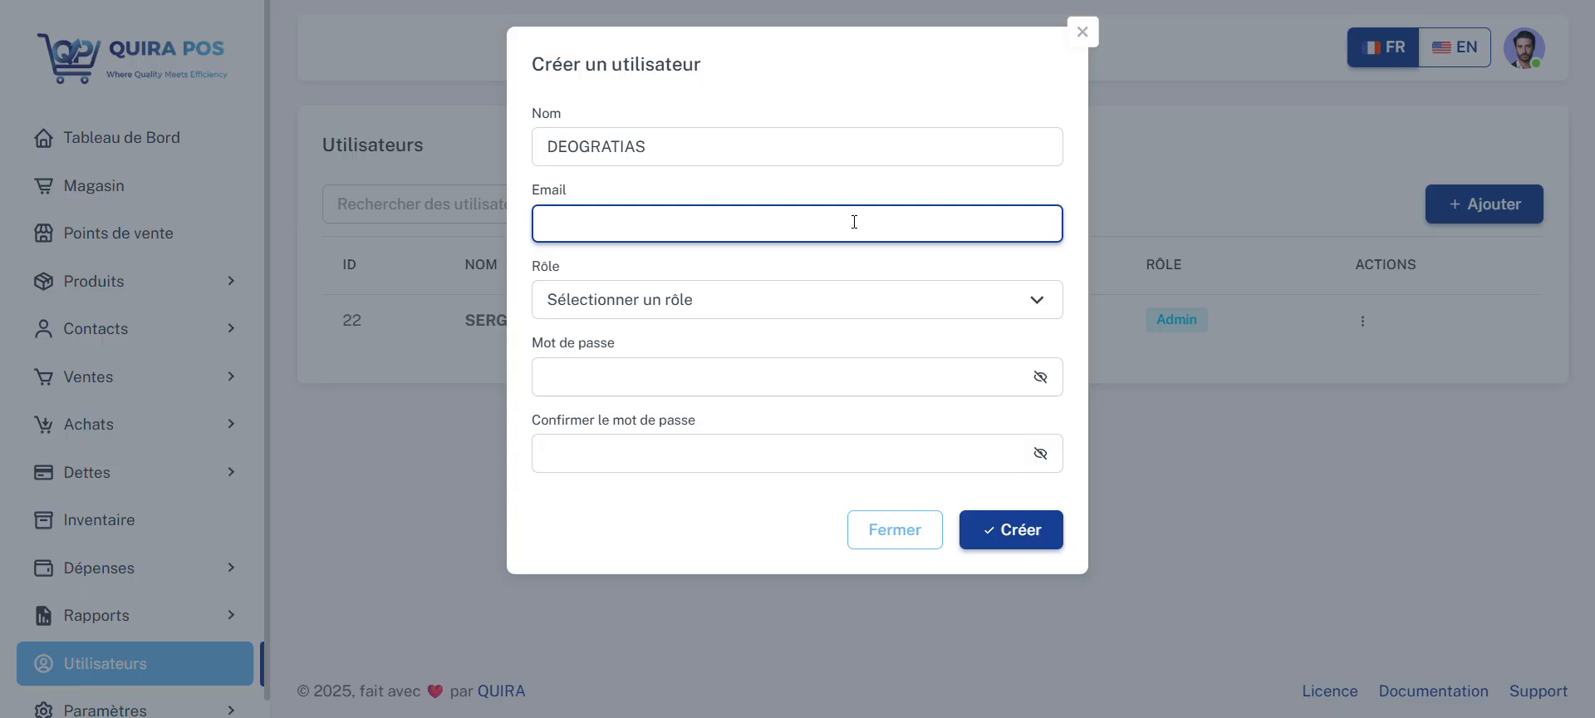
pyautogui.click(844, 299)
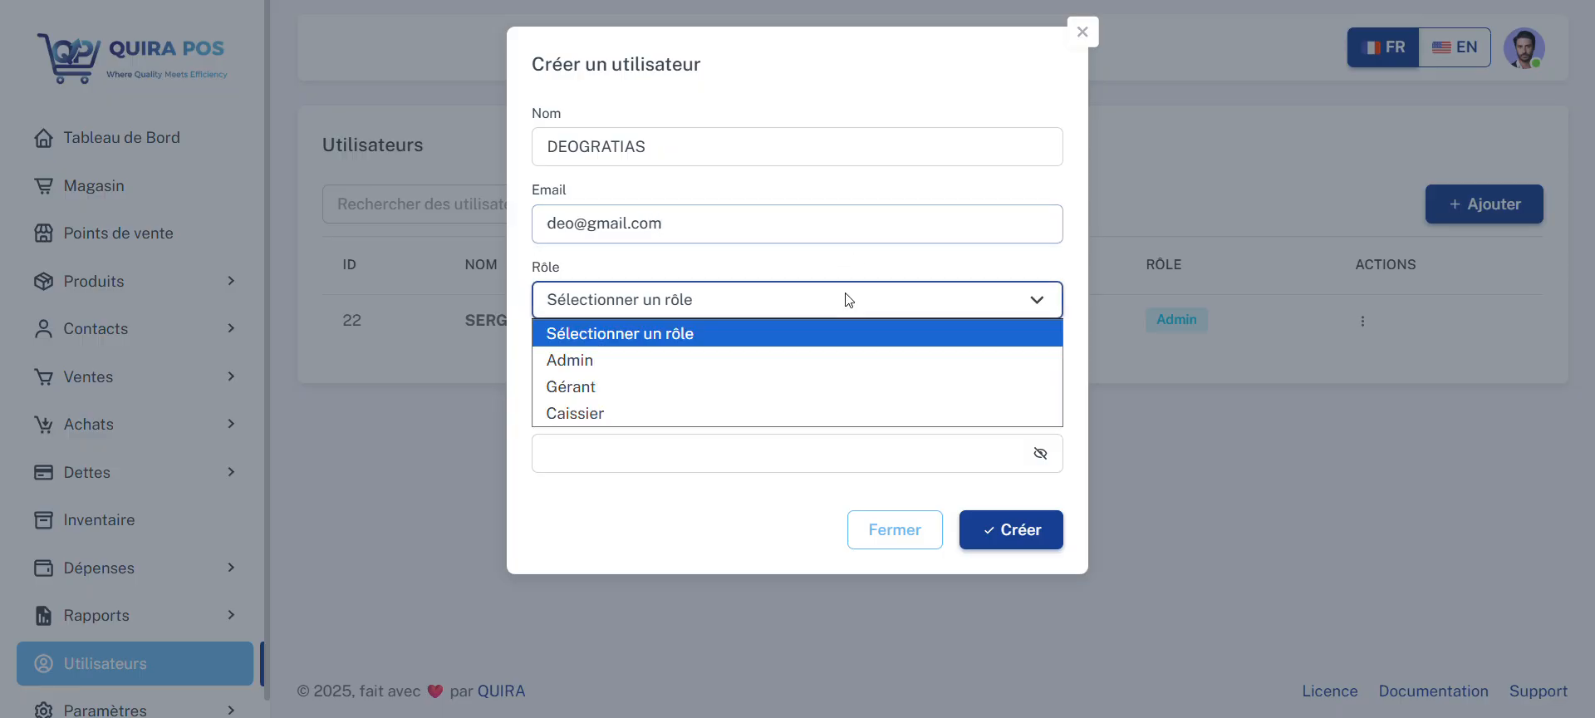
pyautogui.click(828, 389)
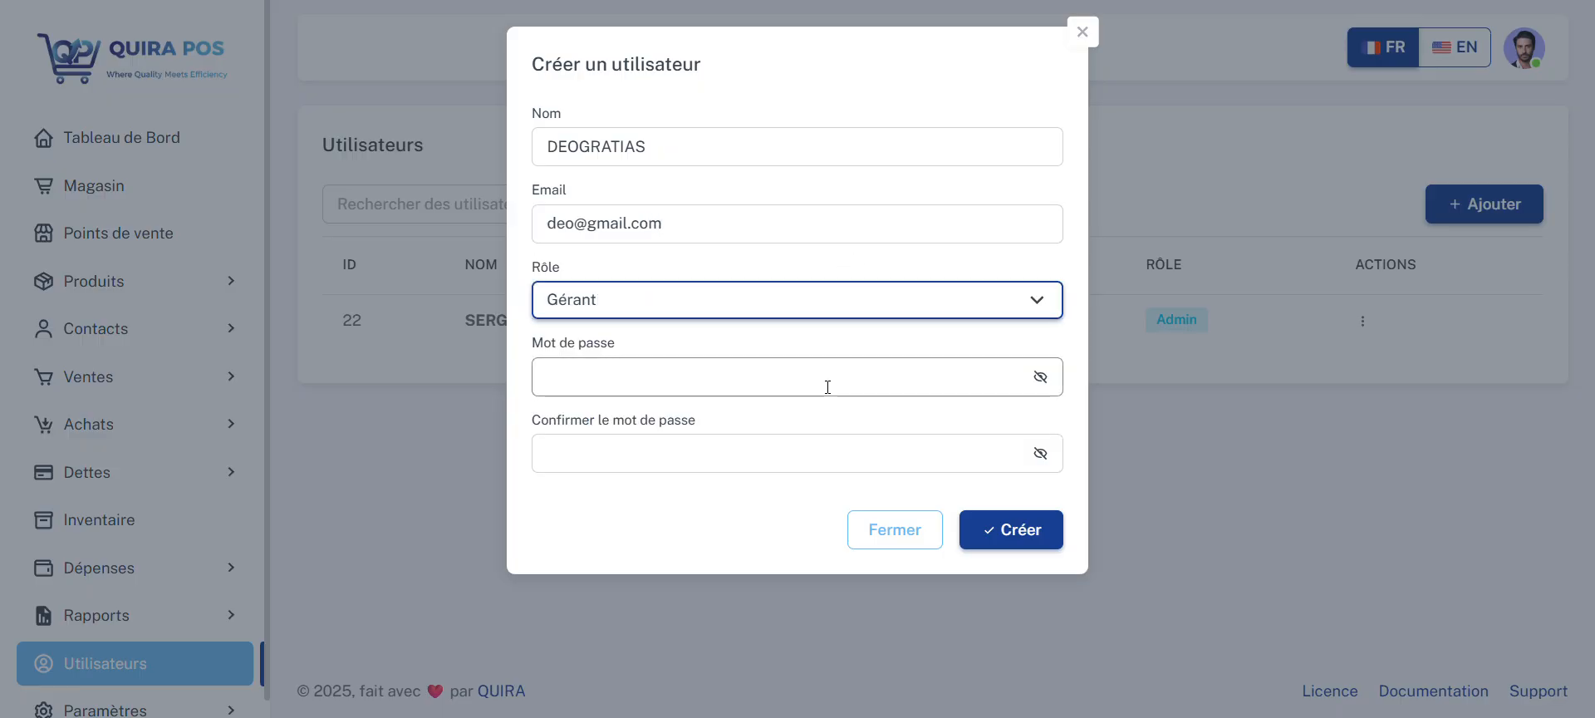
# Step: Enter and confirm the new user's password, create the user and dismiss the saved-password warning
pyautogui.click(705, 381)
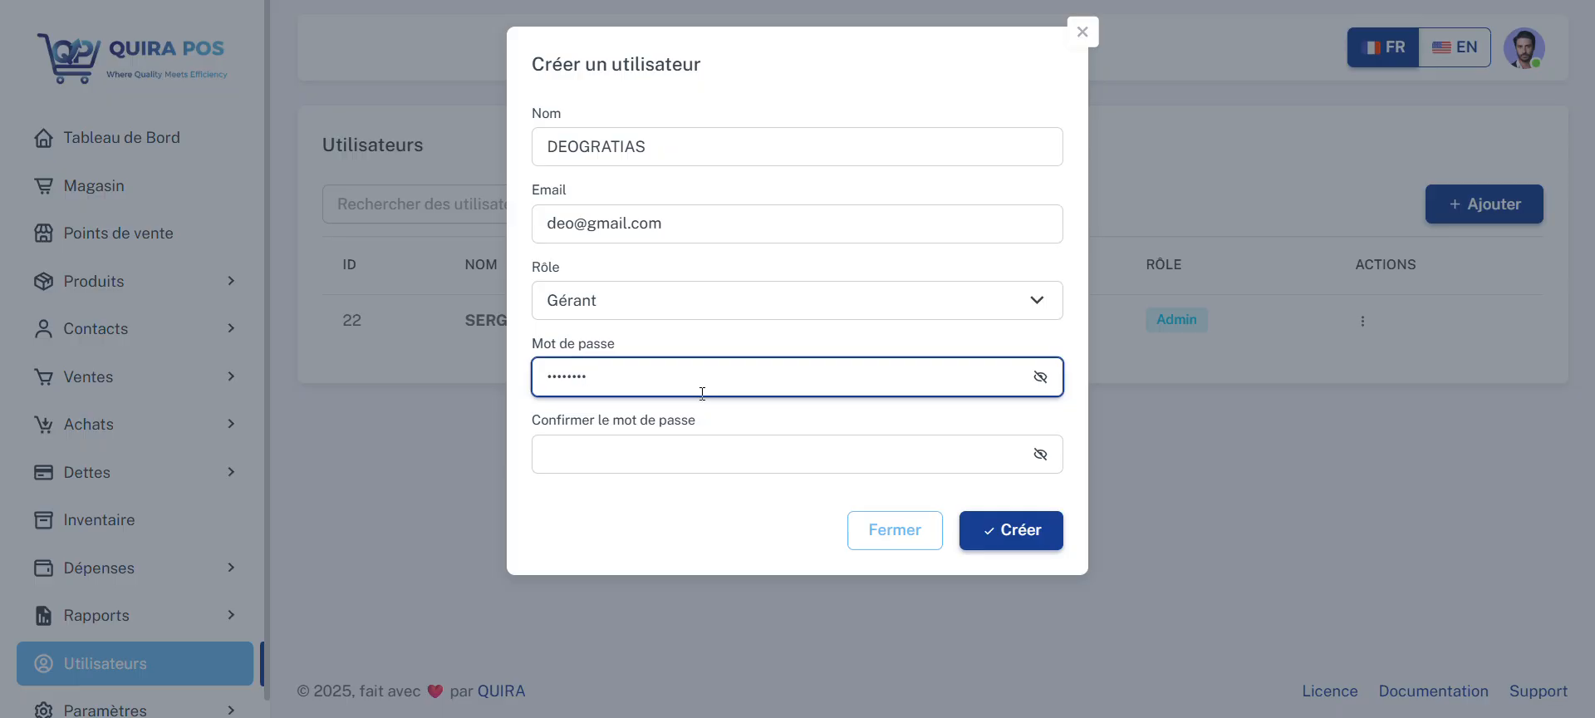
pyautogui.click(695, 457)
pyautogui.write('••••')
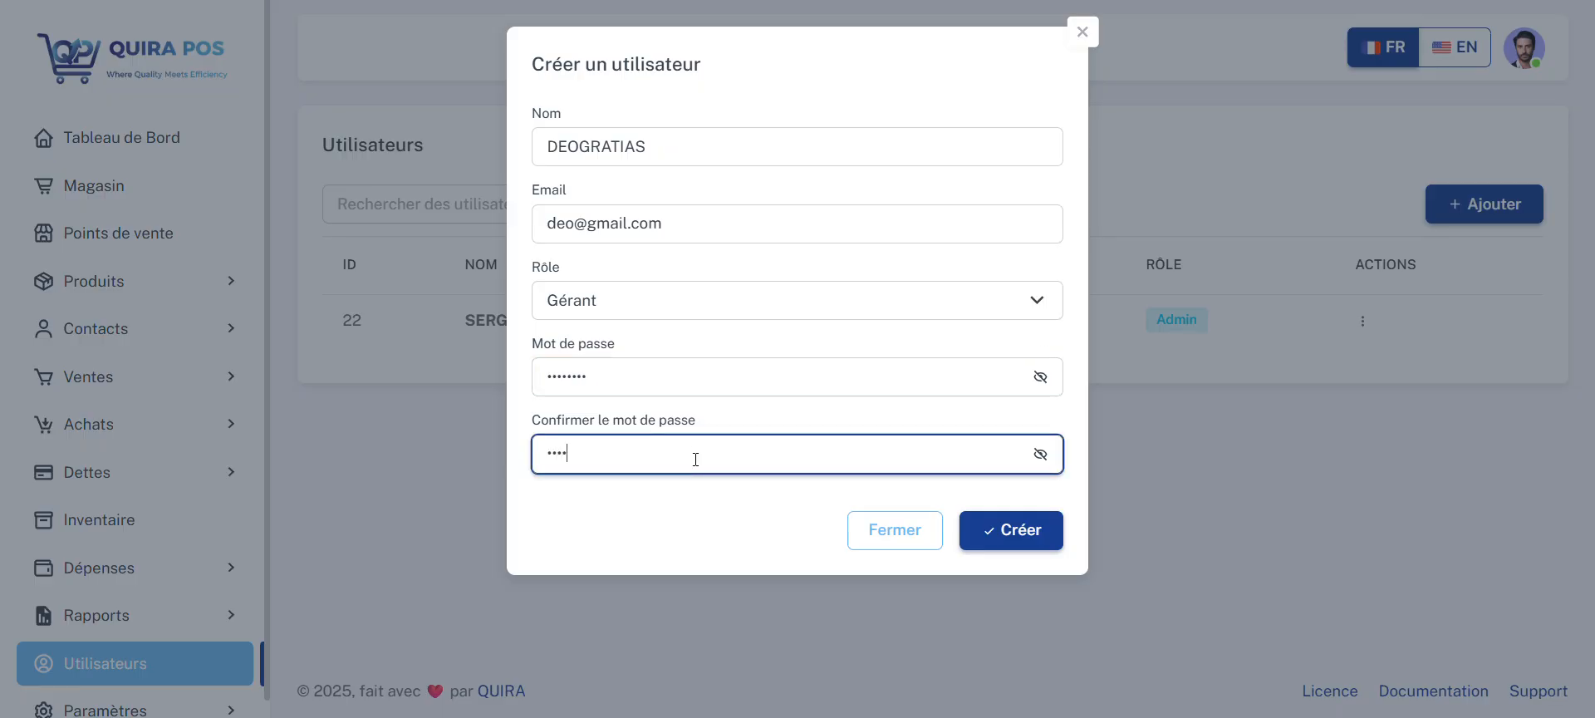
pyautogui.write('••')
pyautogui.click(984, 529)
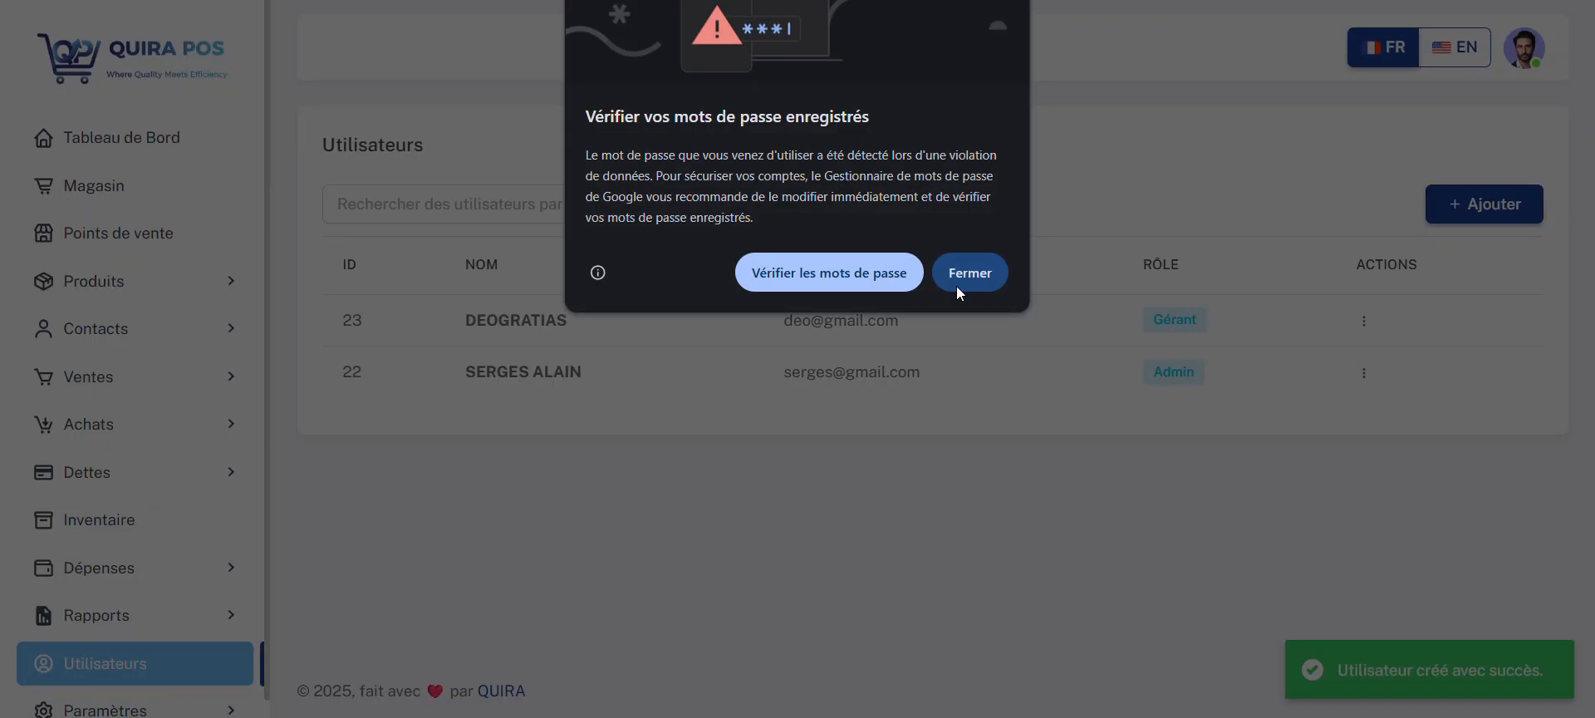
pyautogui.click(965, 272)
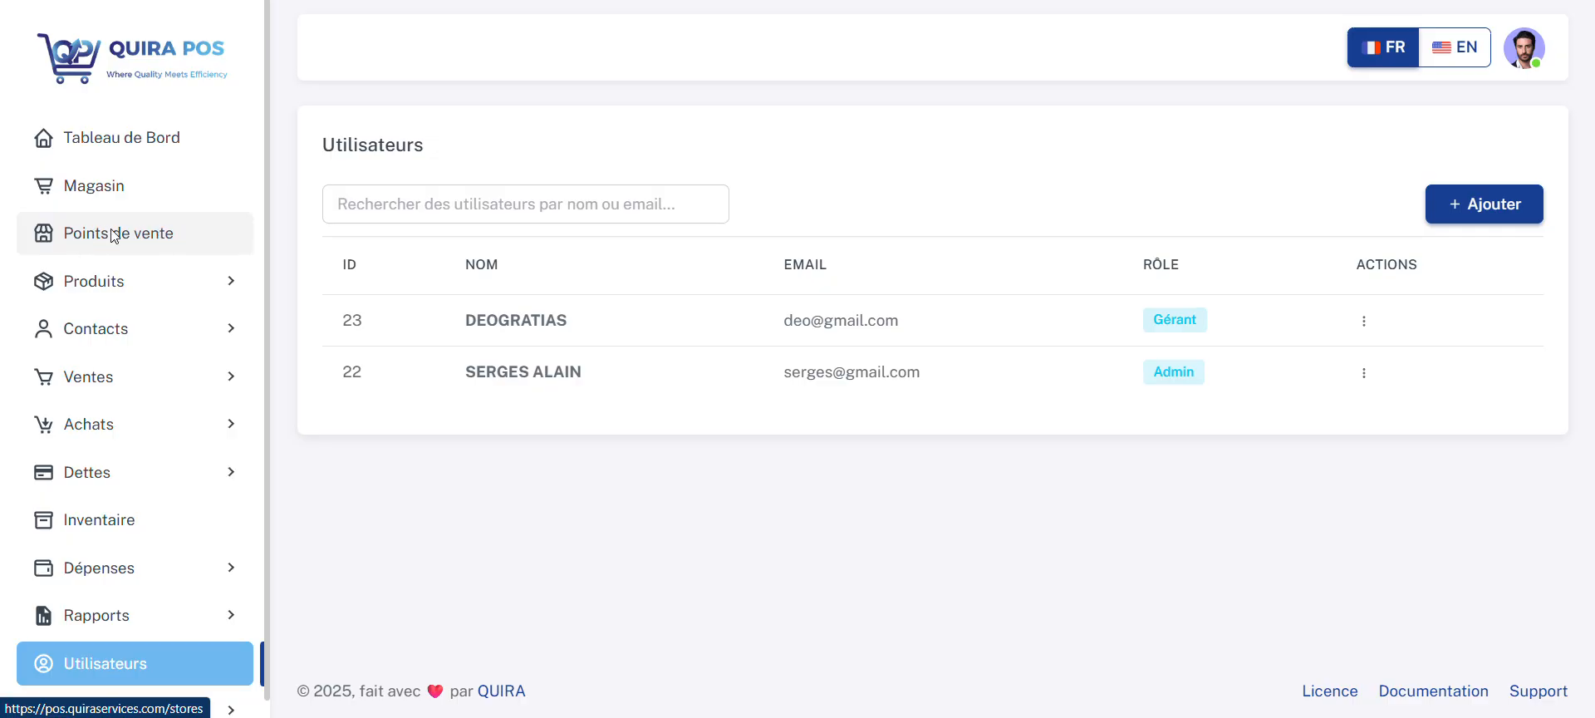
# Step: Edit the Magasin Principal point of sale and rename it Point de vente de Nguba
pyautogui.click(157, 234)
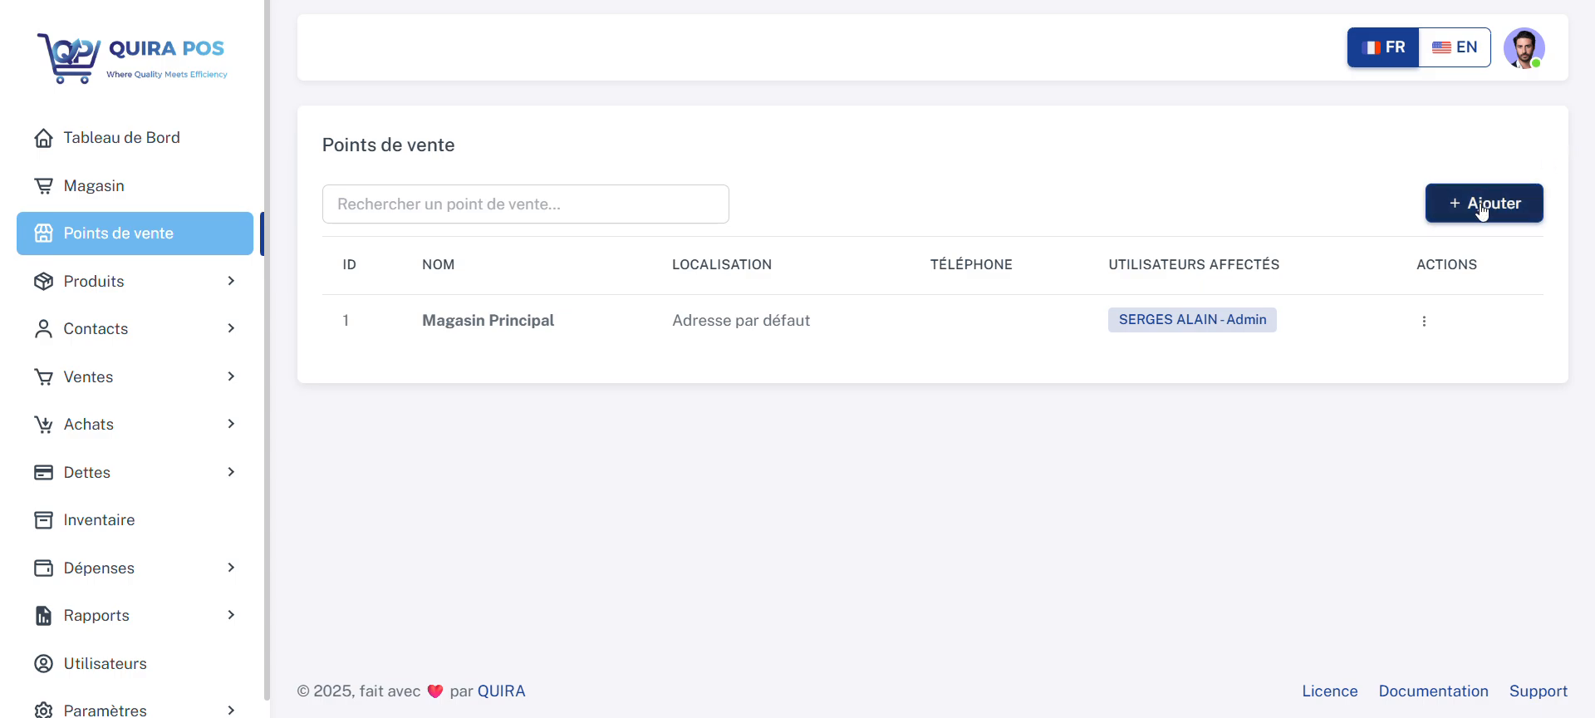
pyautogui.click(1424, 324)
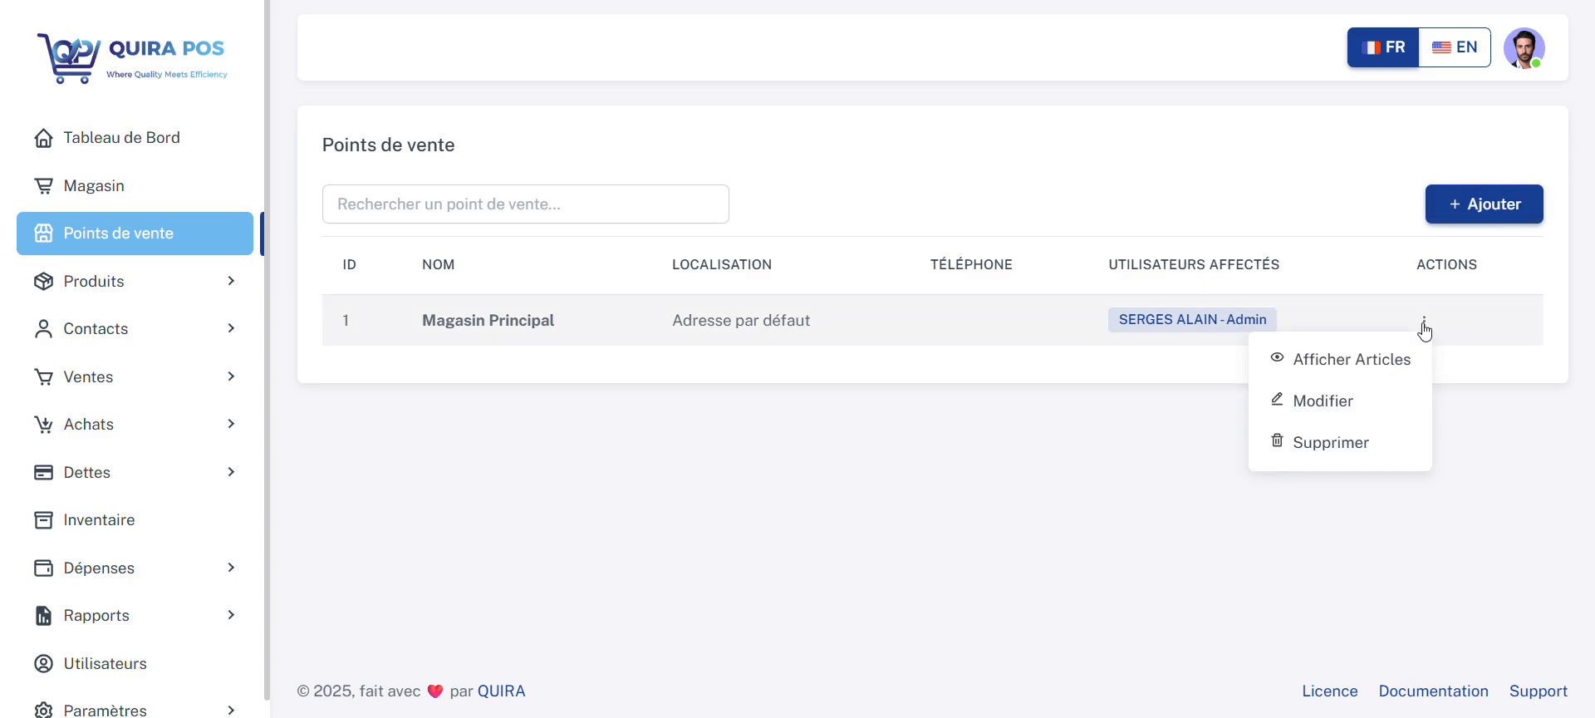
pyautogui.click(1375, 397)
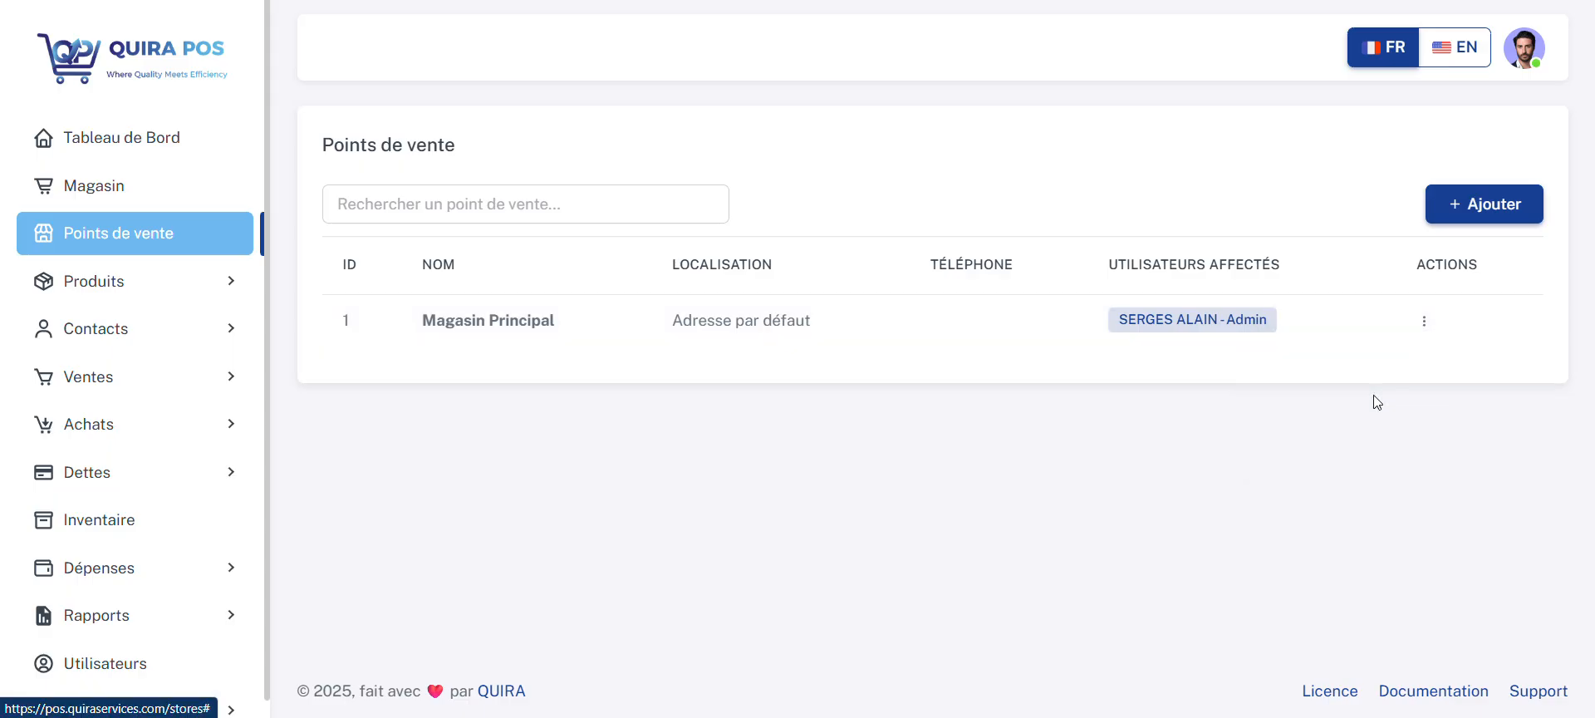
pyautogui.tripleClick(559, 149)
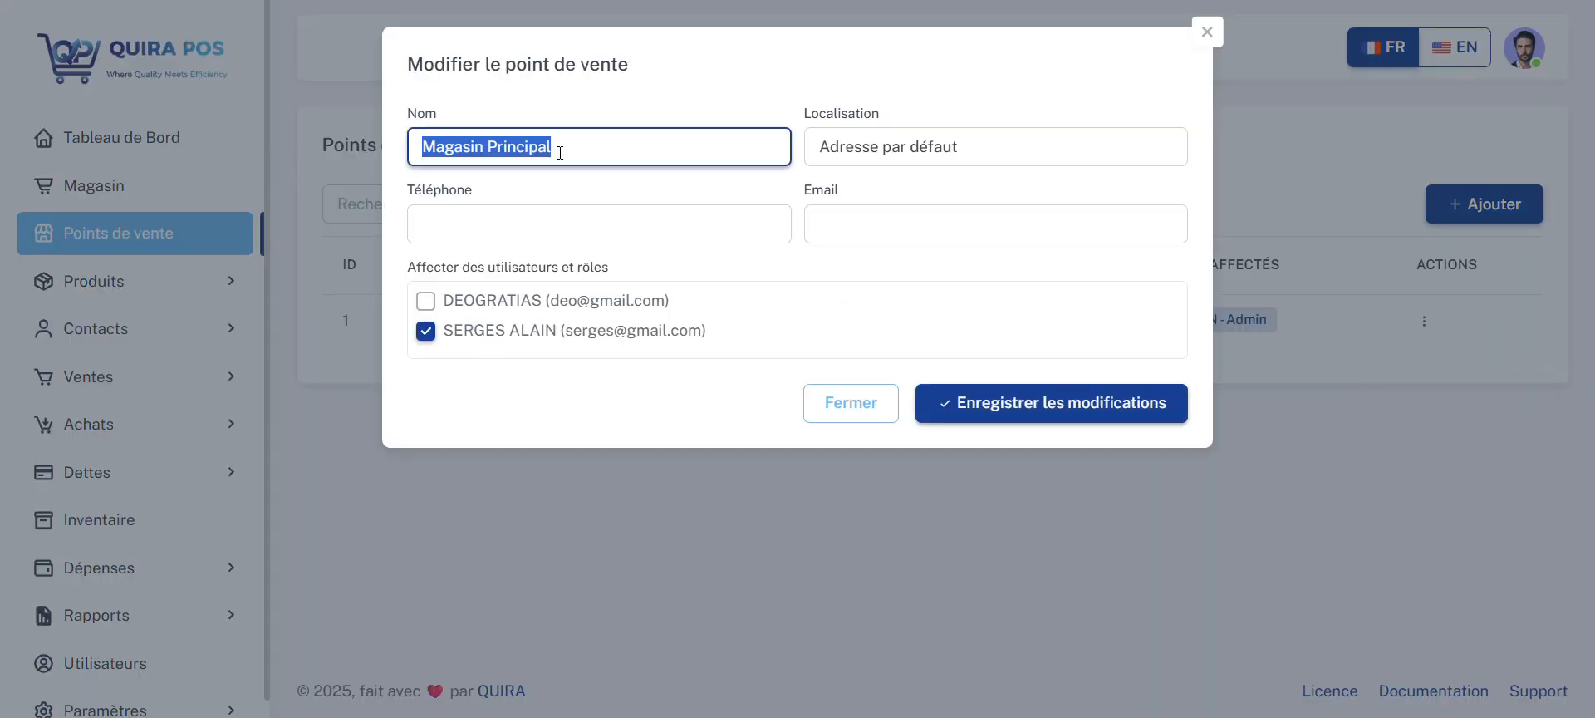
pyautogui.write('Point ')
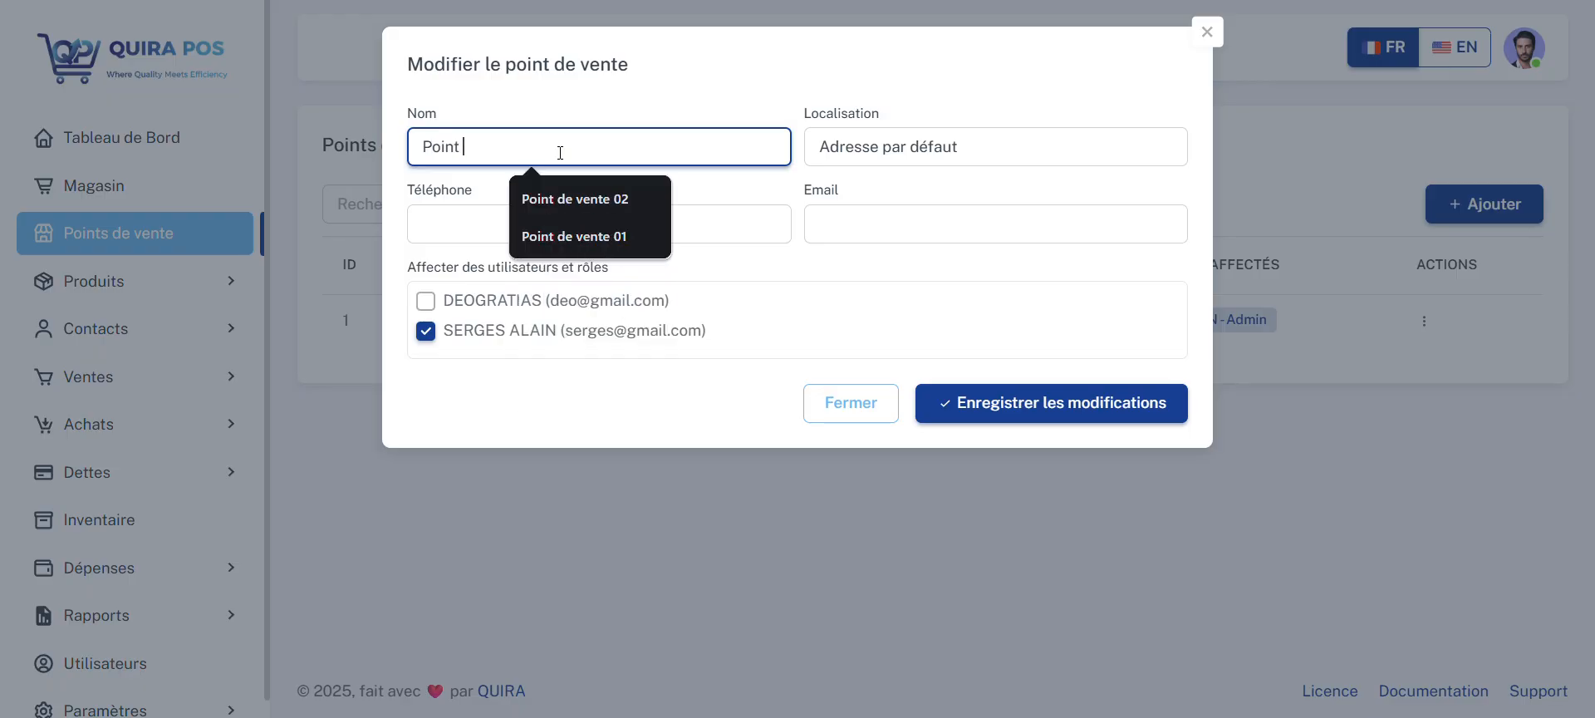
pyautogui.write('de vente de G')
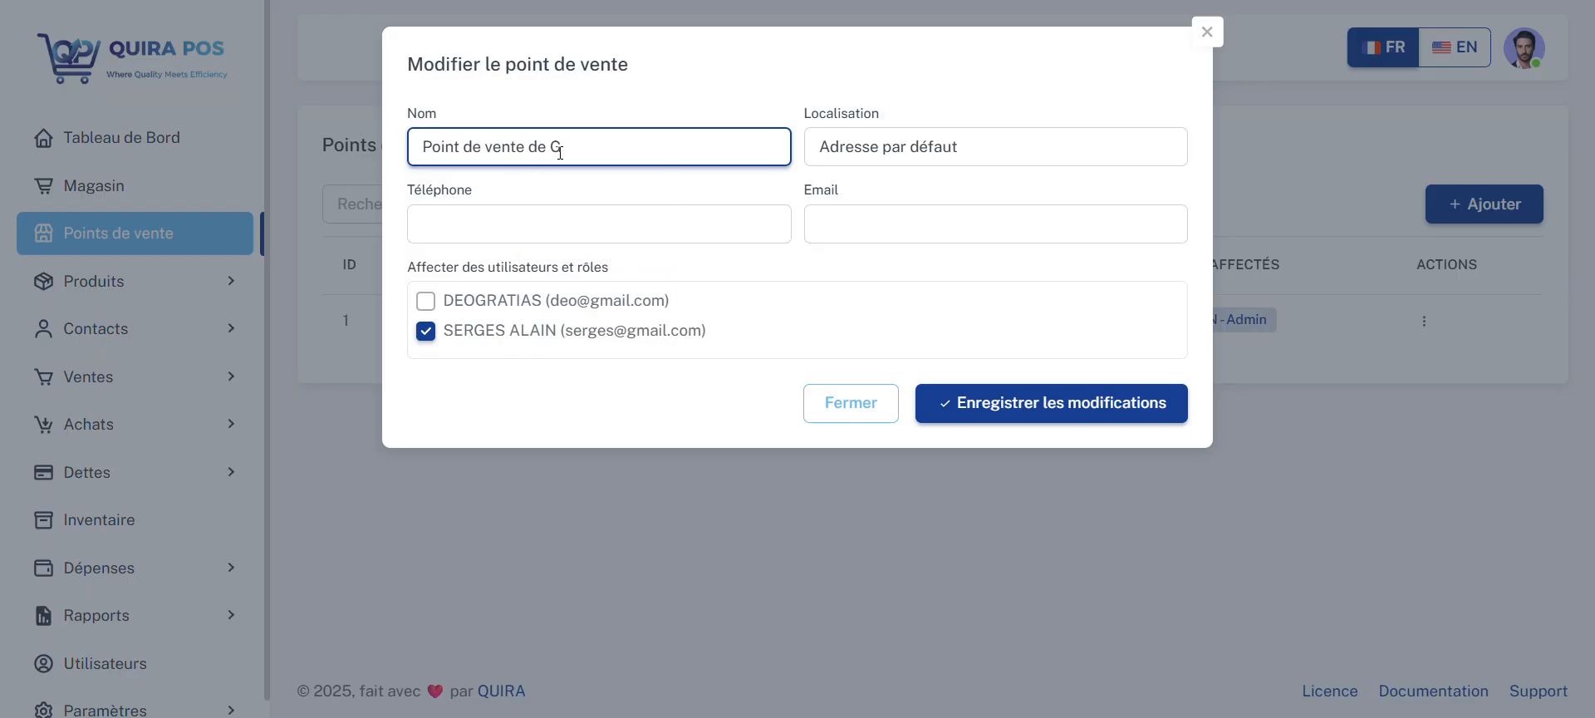
pyautogui.press('BackSpace')
pyautogui.write('Ngy')
pyautogui.press('BackSpace')
pyautogui.write('uba')
# Step: Set the point of sale's location to Nguba and fill in its phone number
pyautogui.tripleClick(904, 148)
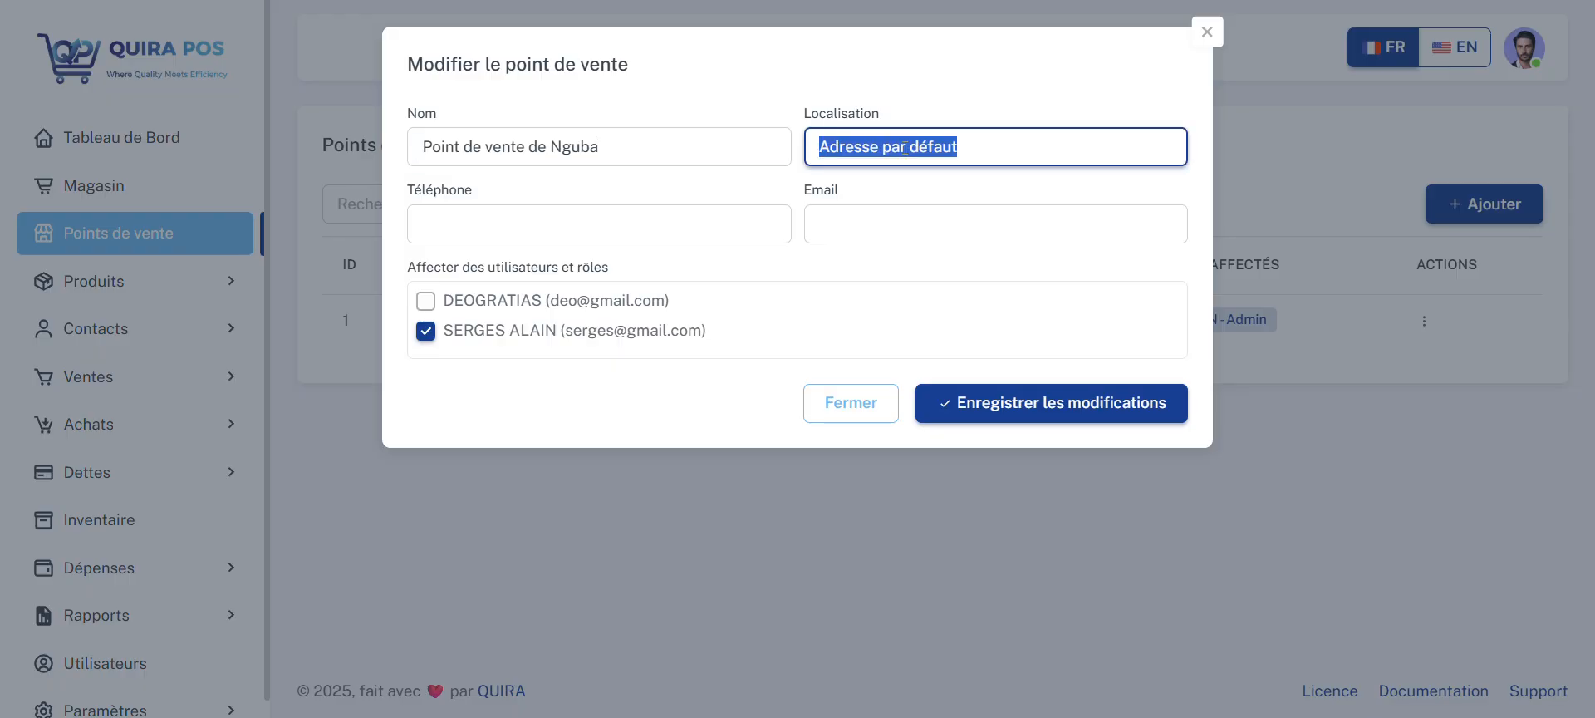
pyautogui.write('N')
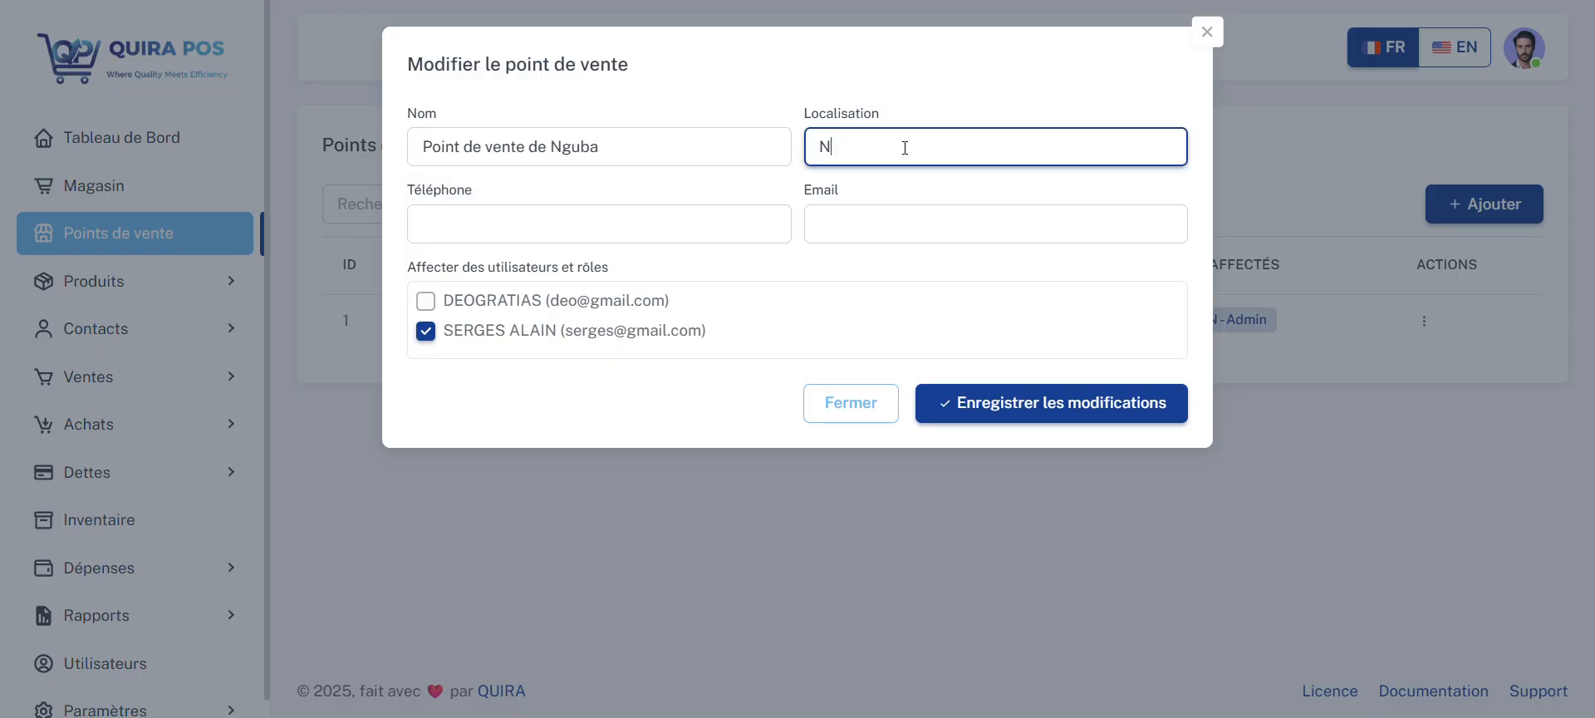
pyautogui.write('guba')
pyautogui.click(740, 208)
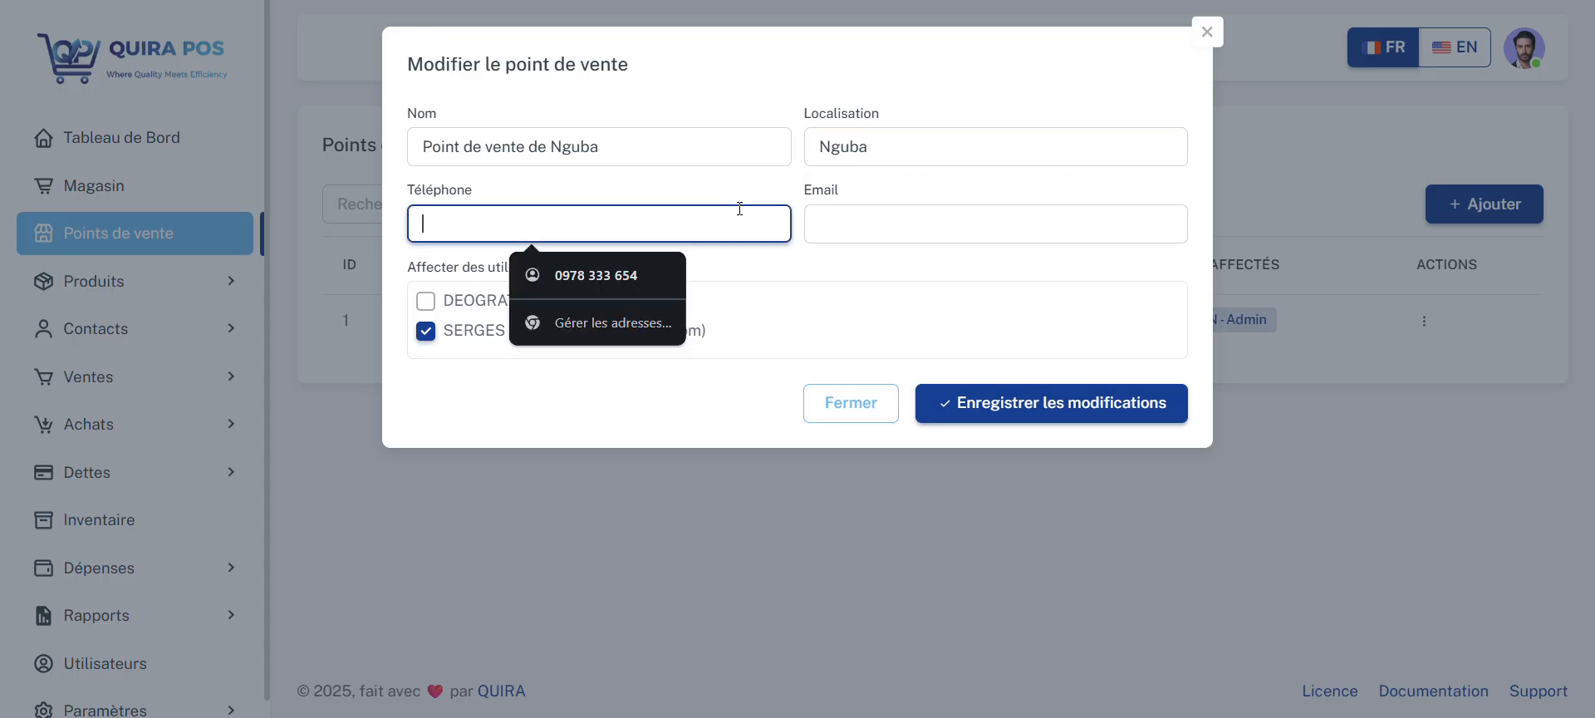
pyautogui.write('098765432')
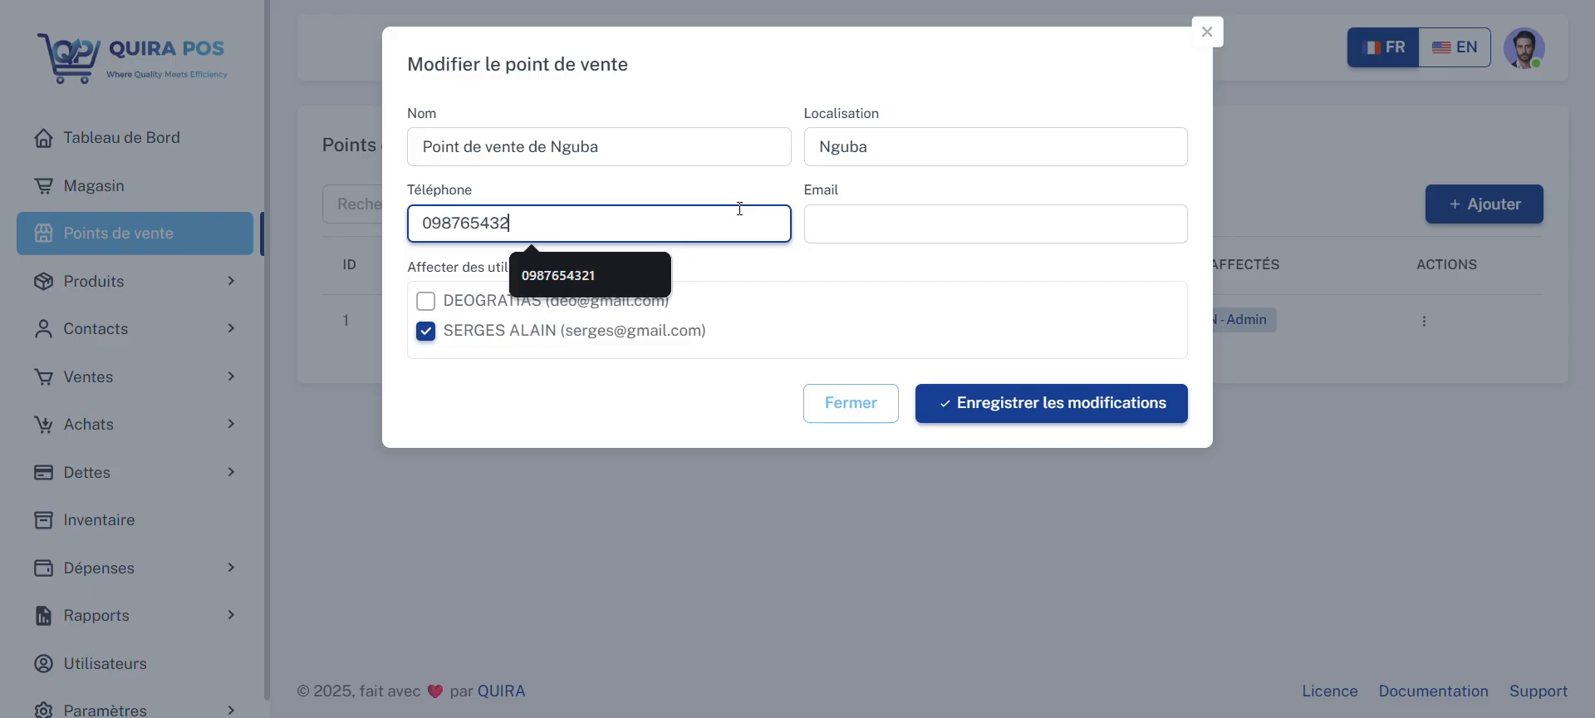
# Step: Fill in the point of sale's e-mail address and save the modifications
pyautogui.click(945, 223)
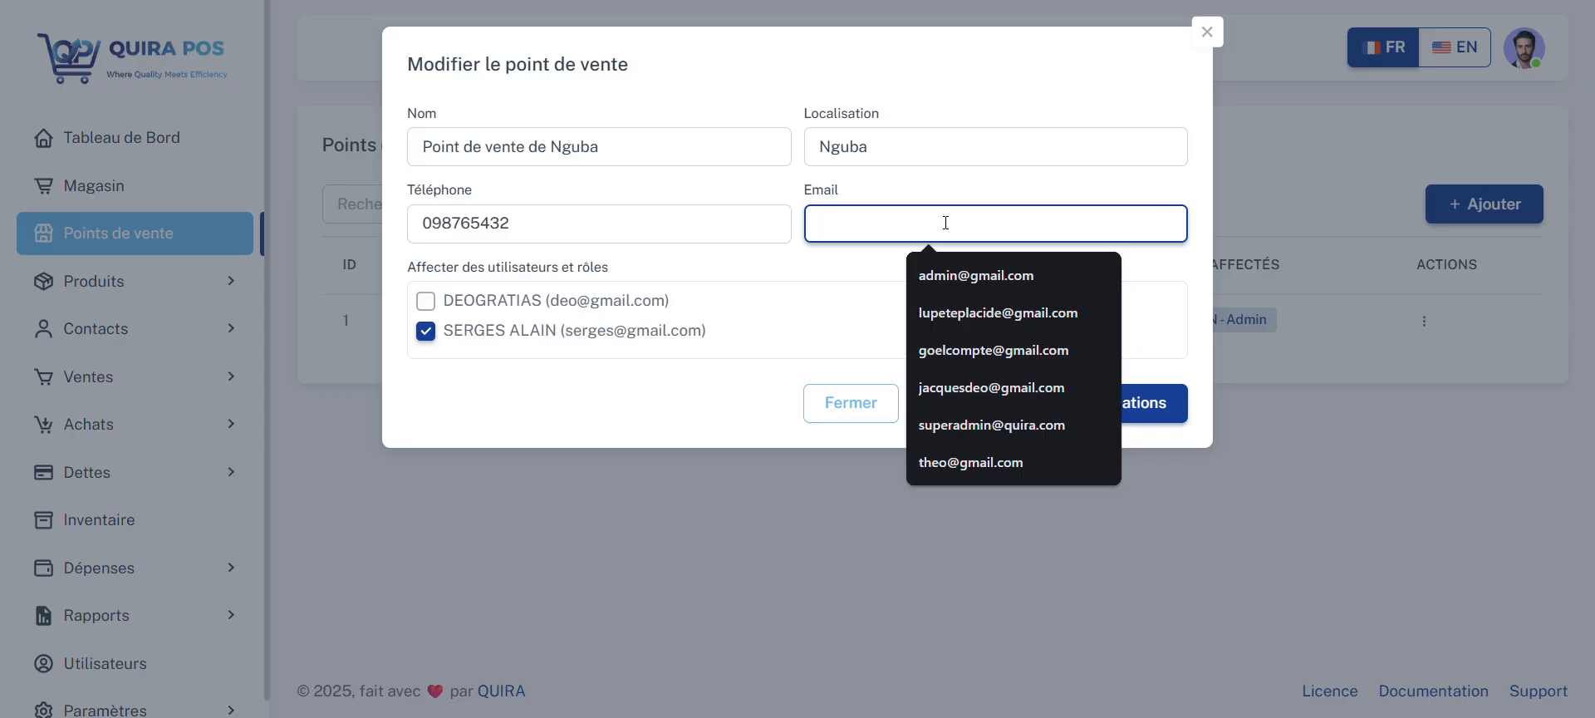
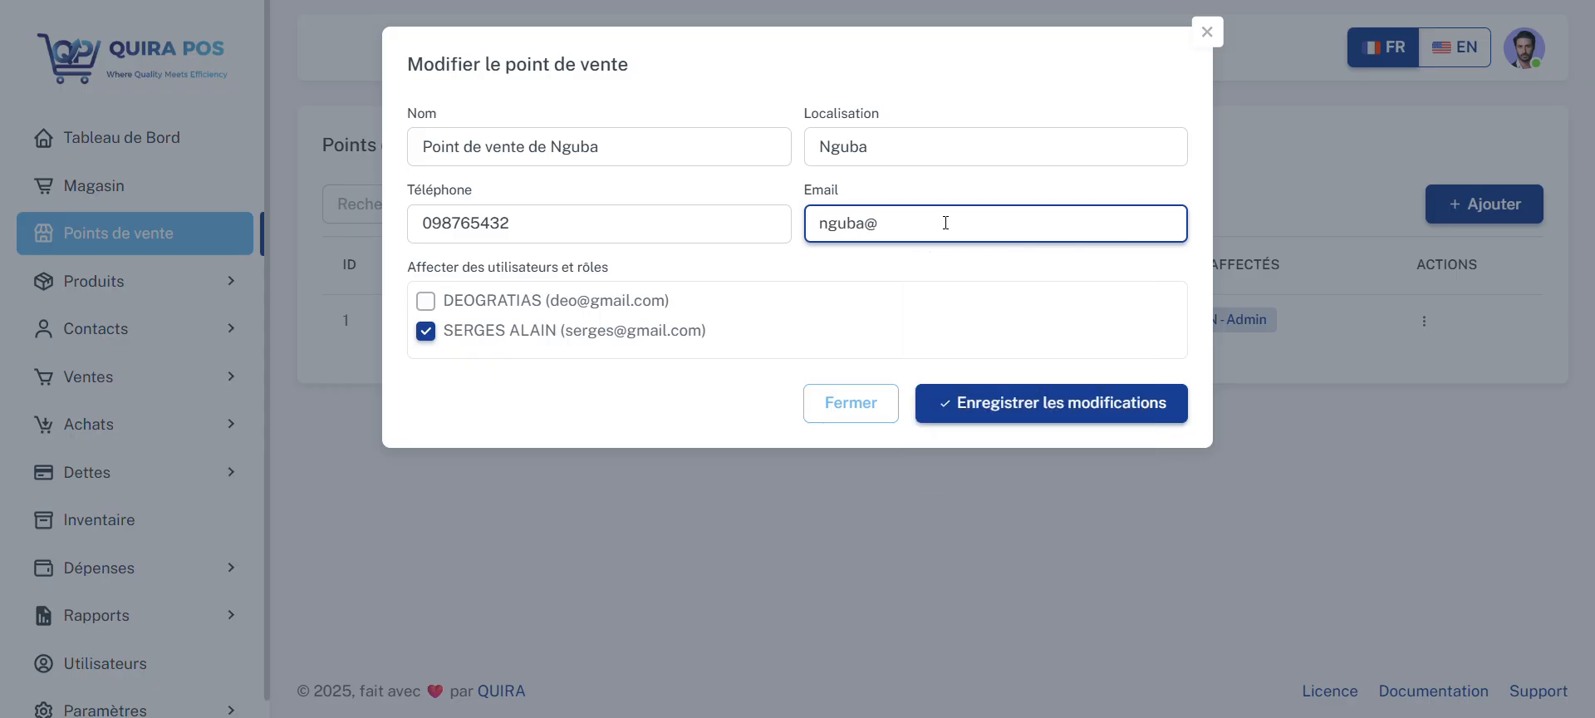
pyautogui.click(1056, 397)
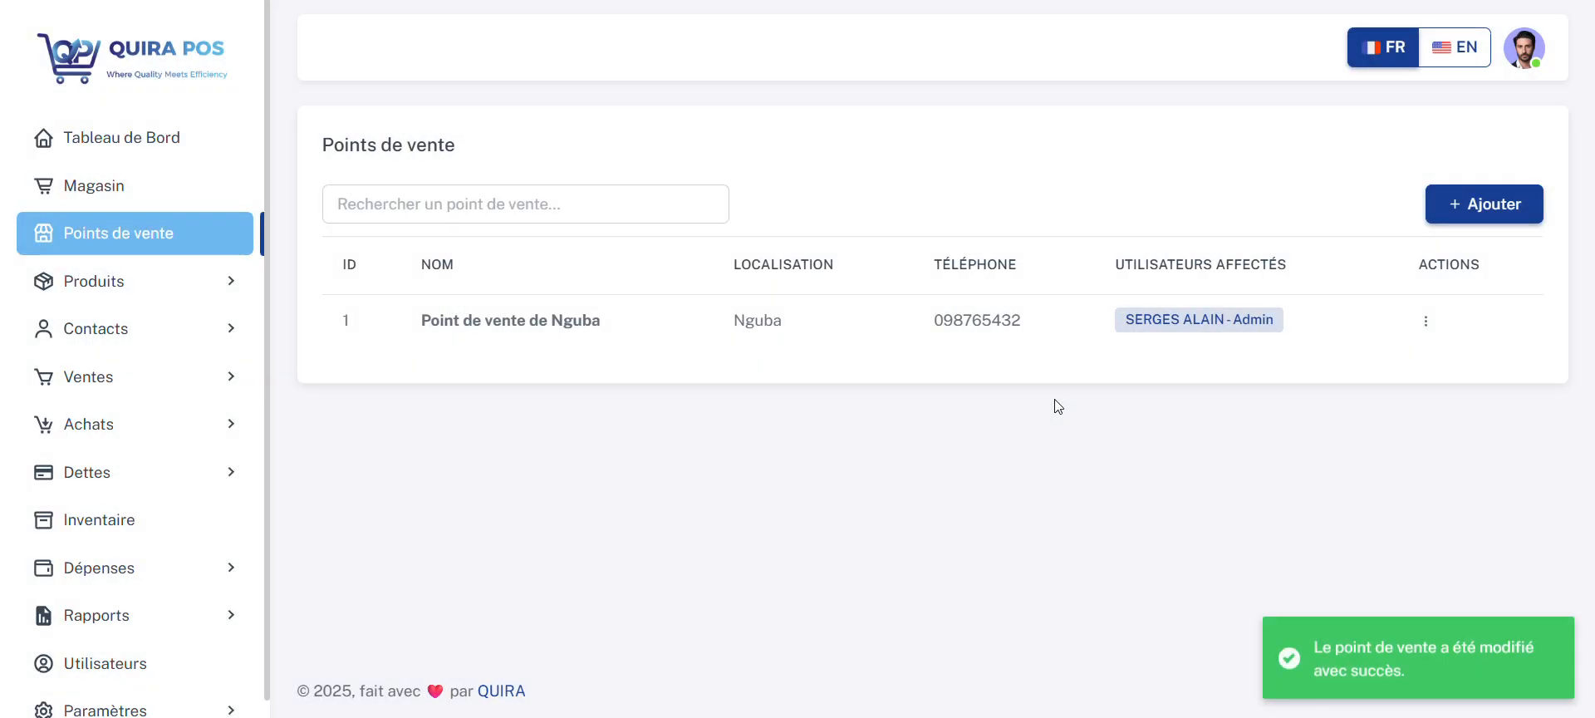
# Step: Start a new point of sale named Point de vente de Nyawera
pyautogui.click(1468, 207)
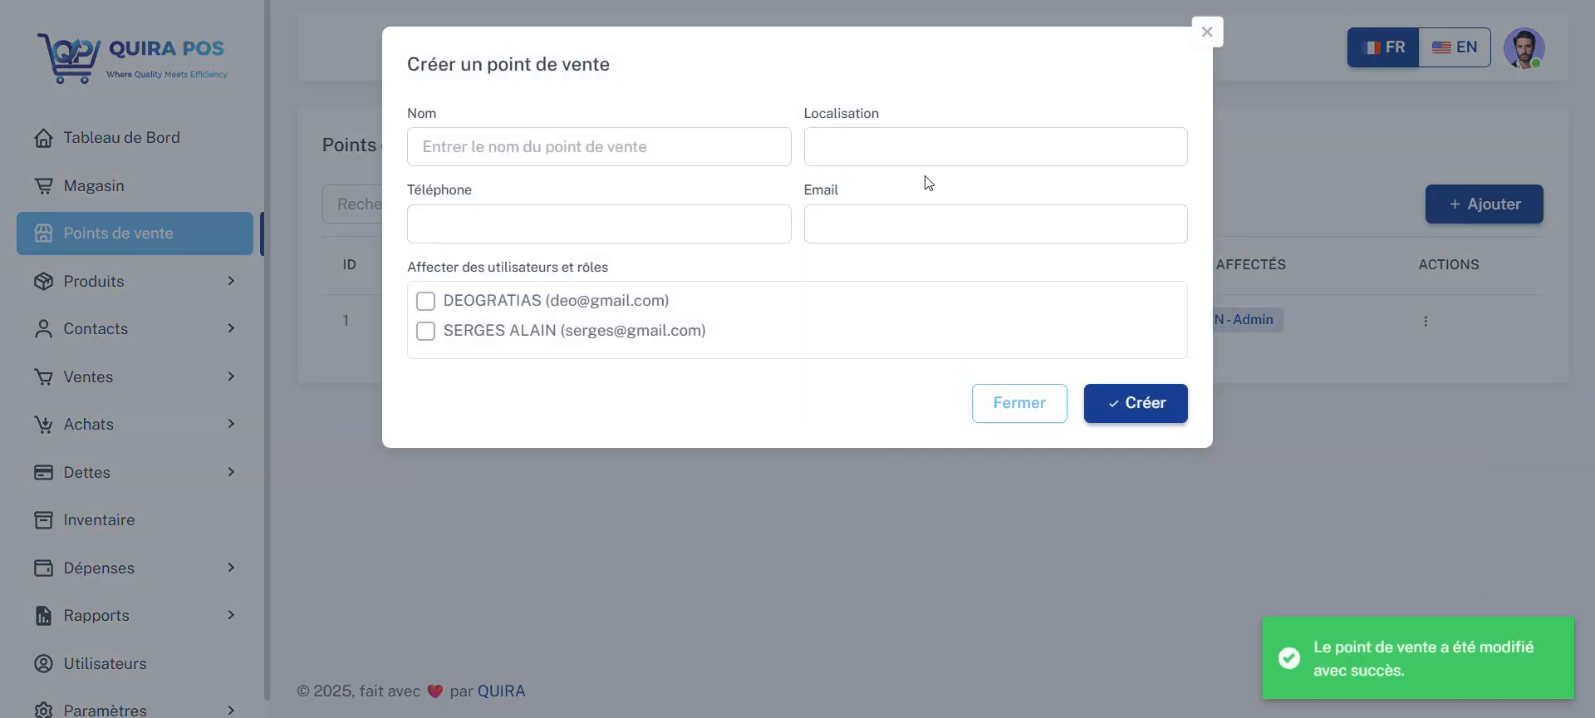
pyautogui.click(646, 148)
pyautogui.write('Po')
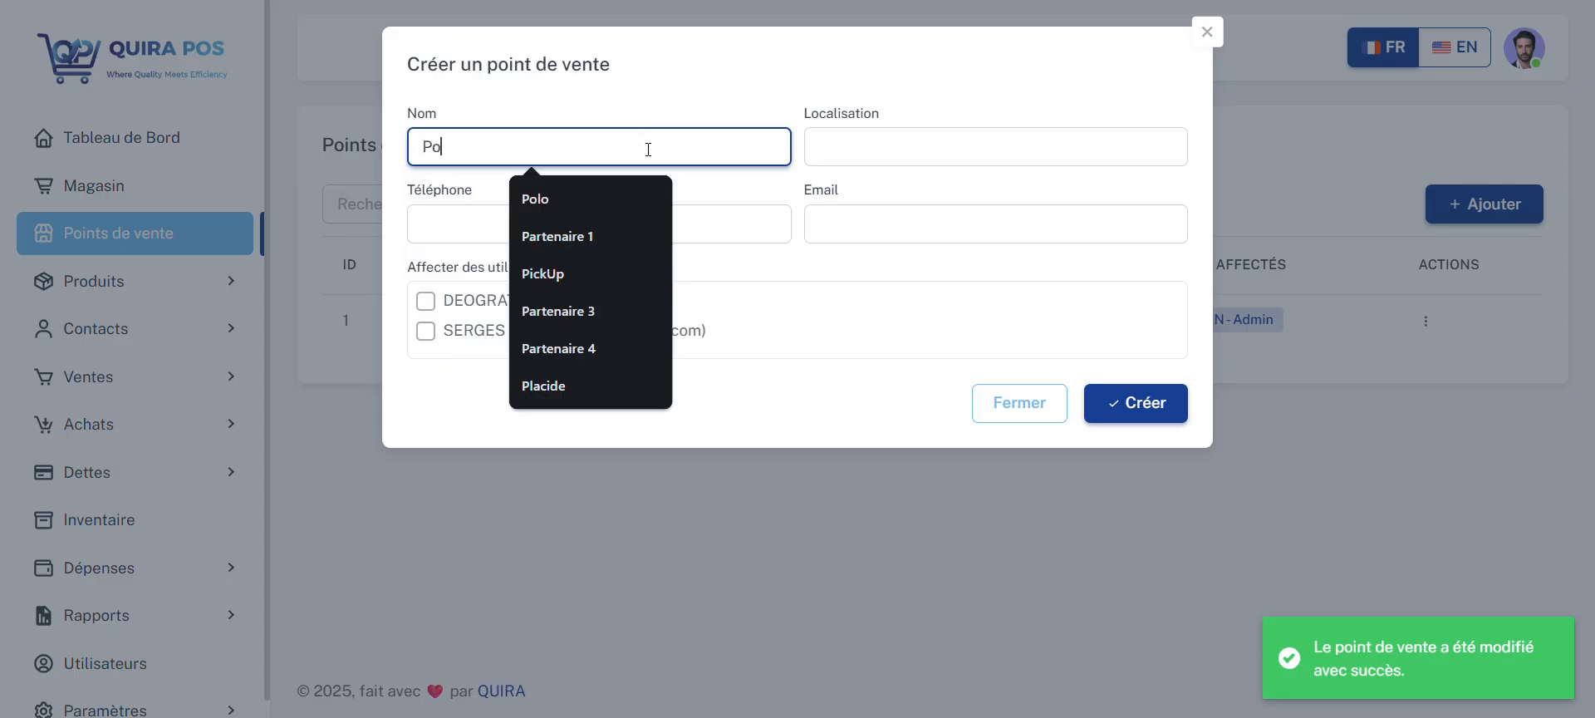
pyautogui.write('int de vent')
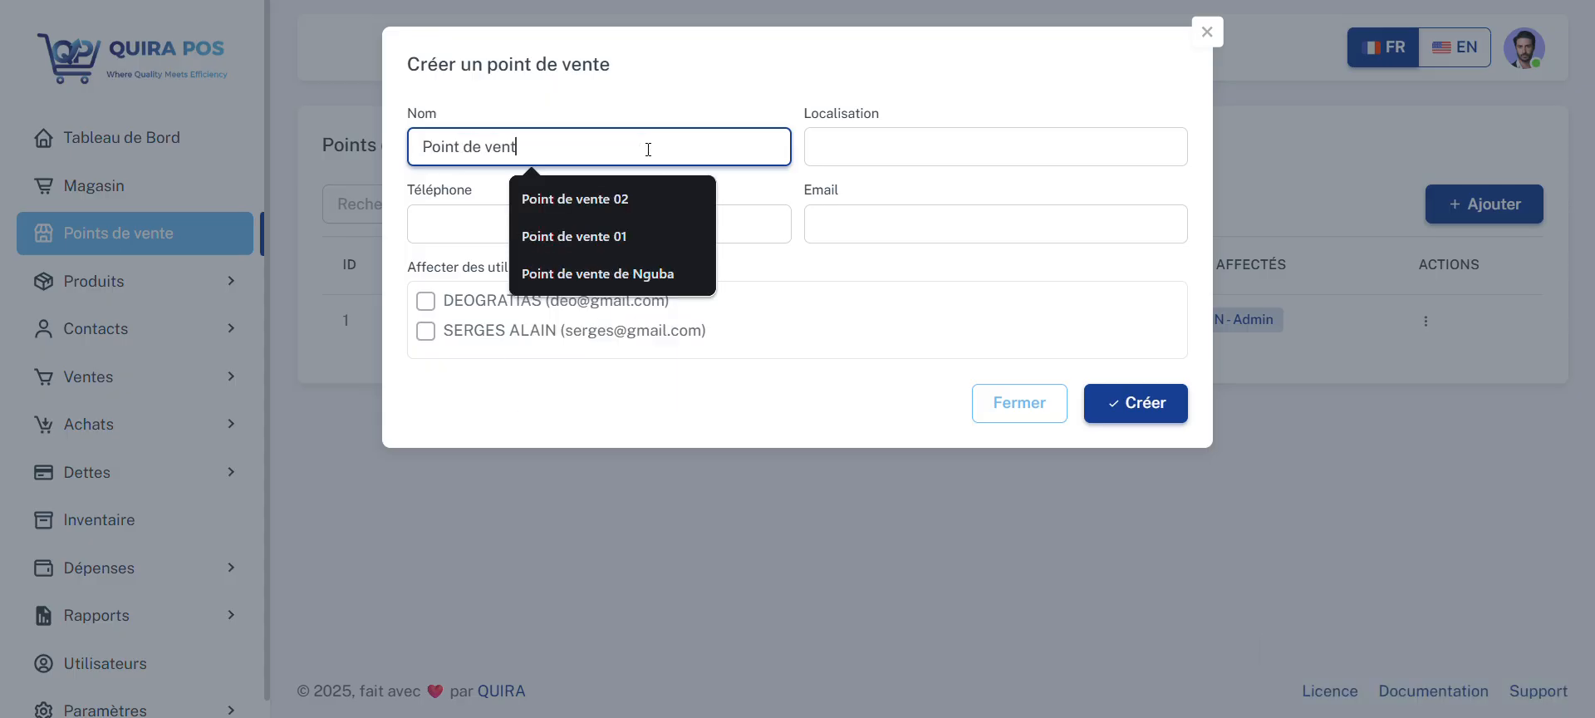
pyautogui.write('e de Nyawe')
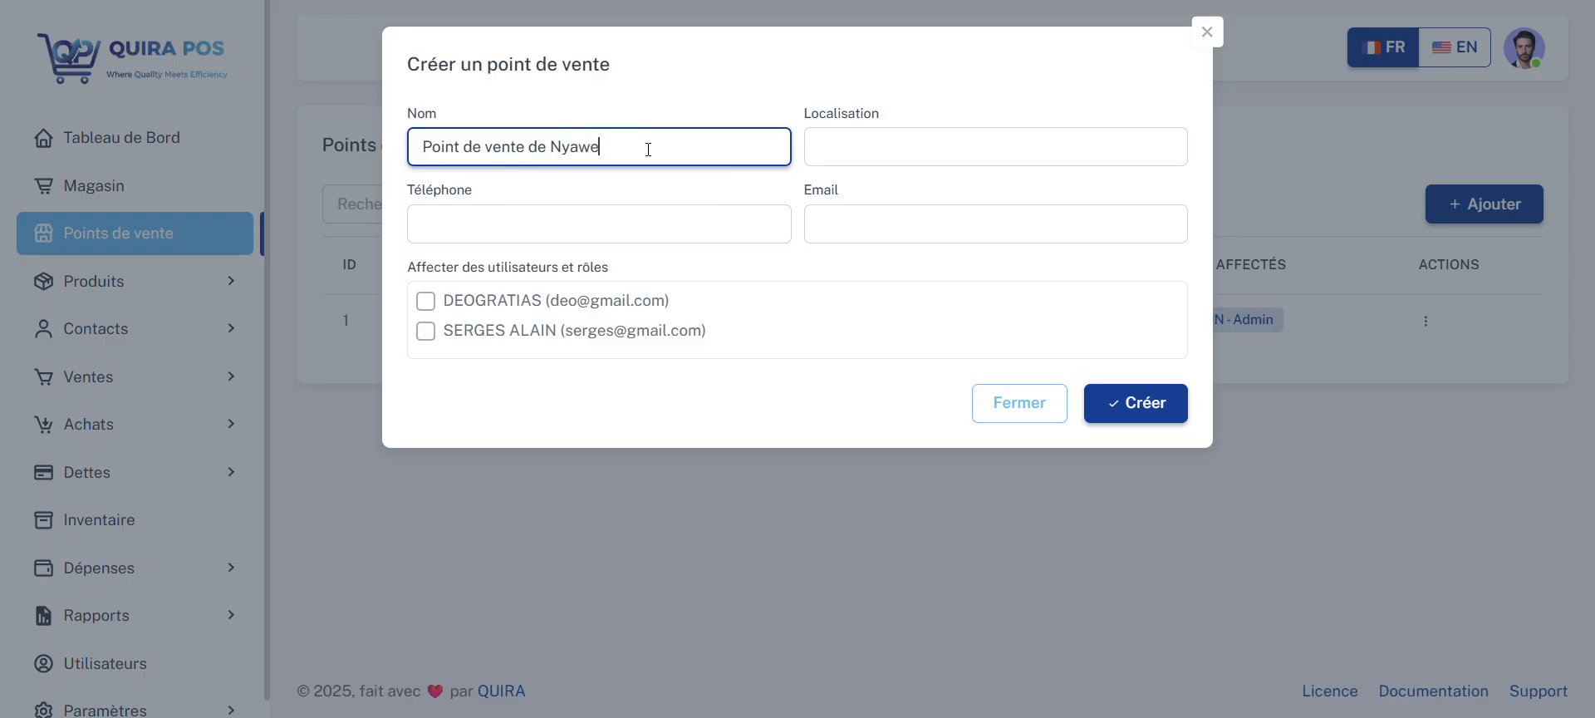
pyautogui.write('ra')
# Step: Set the new point of sale's location to Nyawera and fill in its phone number
pyautogui.click(831, 147)
pyautogui.write('Nyaw')
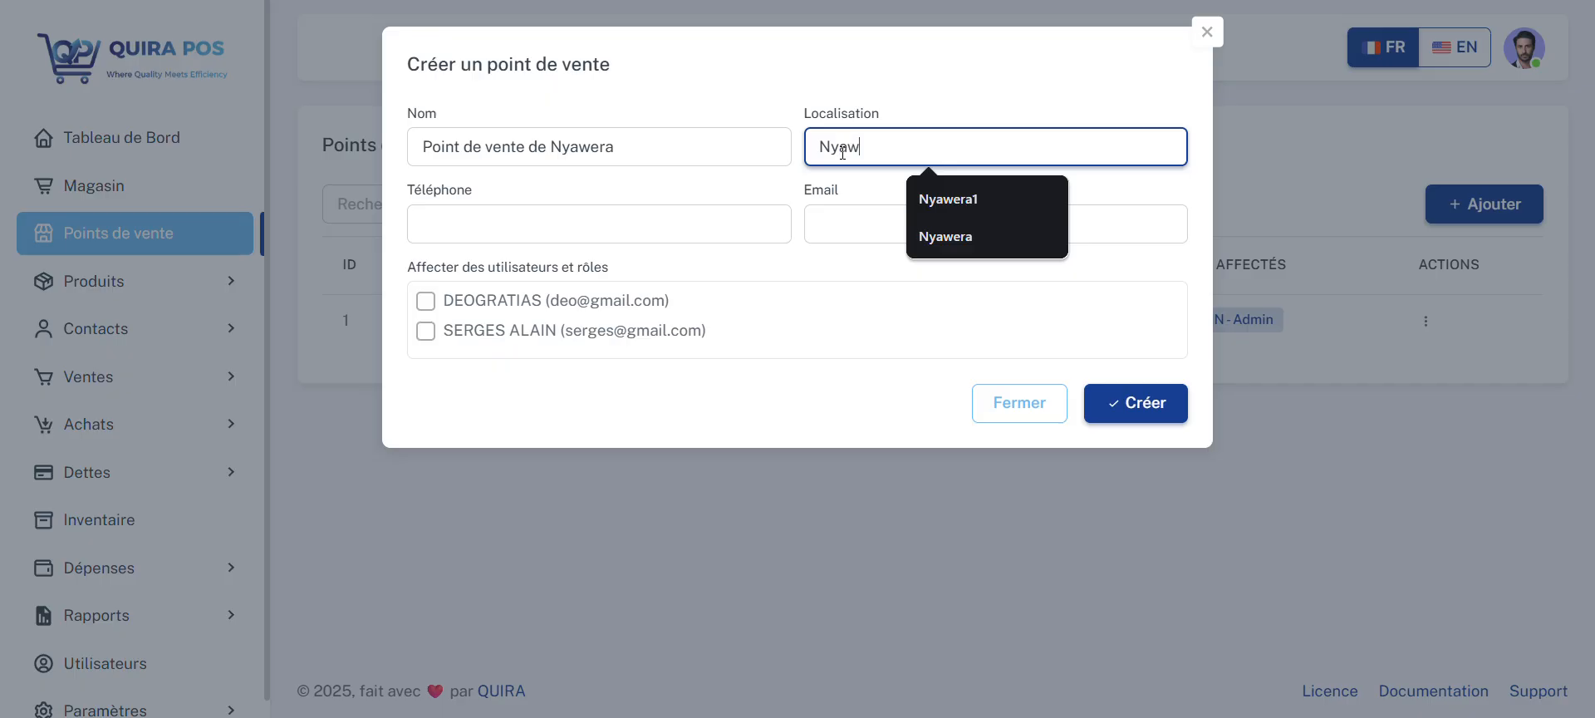
pyautogui.write('era')
pyautogui.click(715, 216)
pyautogui.write('9')
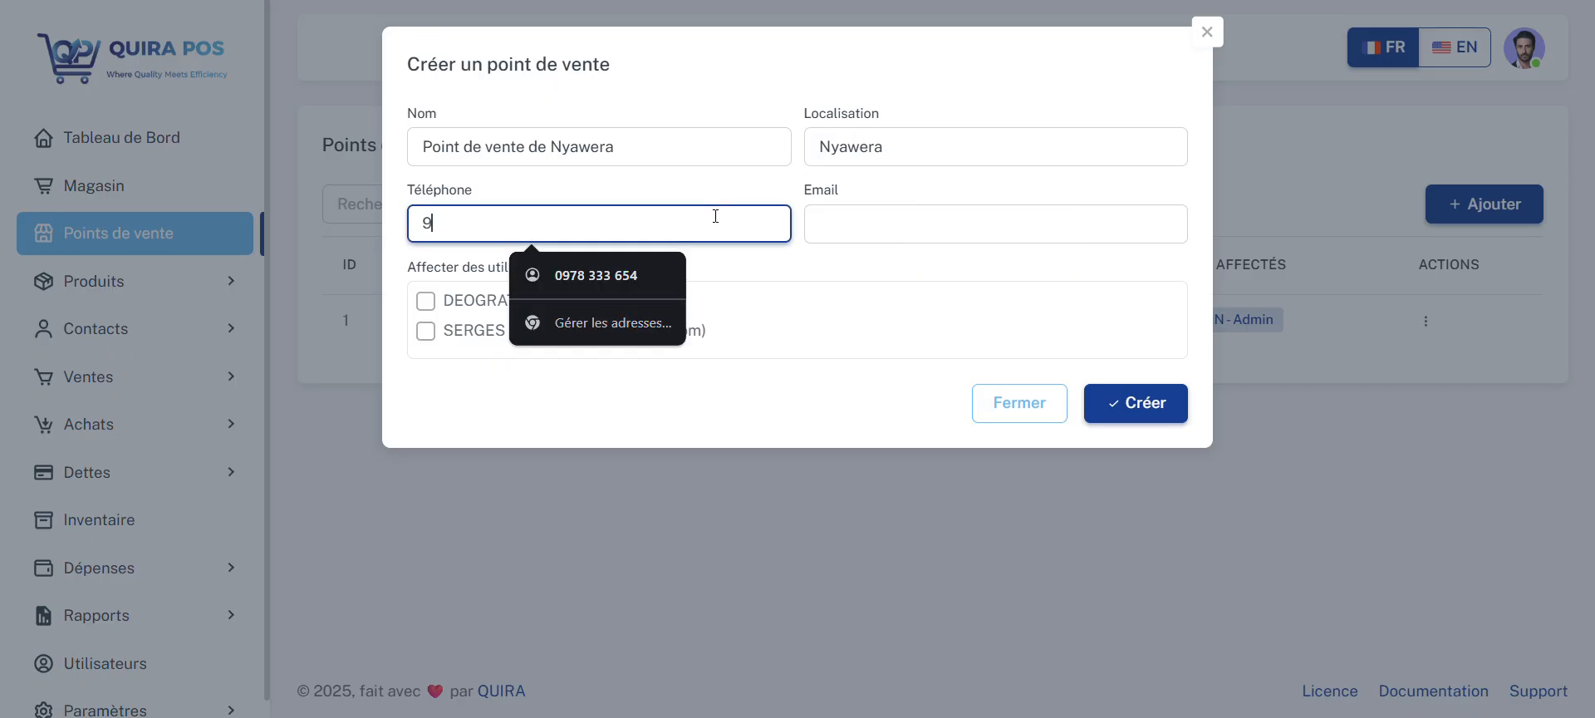
pyautogui.write('947583836484')
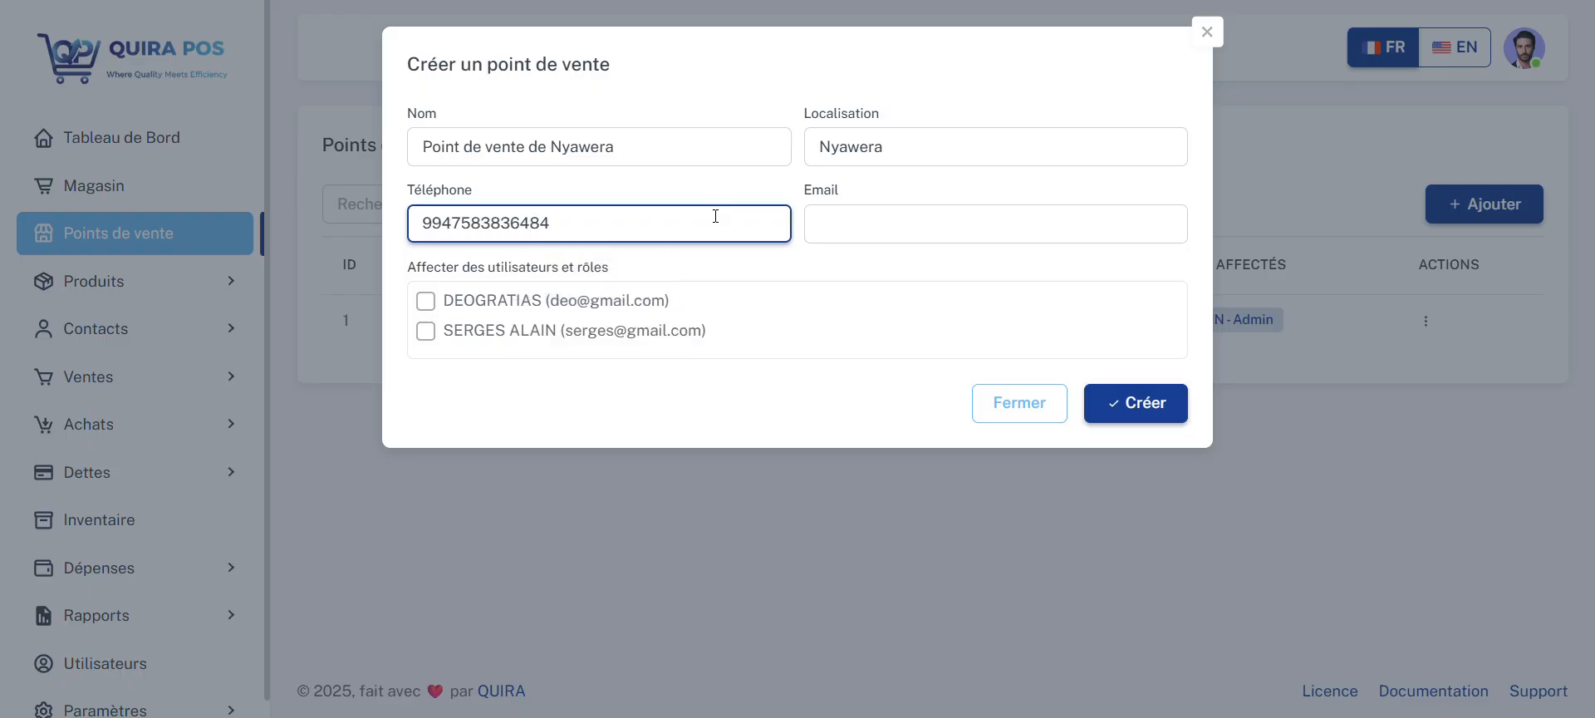
pyautogui.press('BackSpace')
# Step: Fill in the point of sale's e-mail address and create it with the Gérant user assigned
pyautogui.click(887, 213)
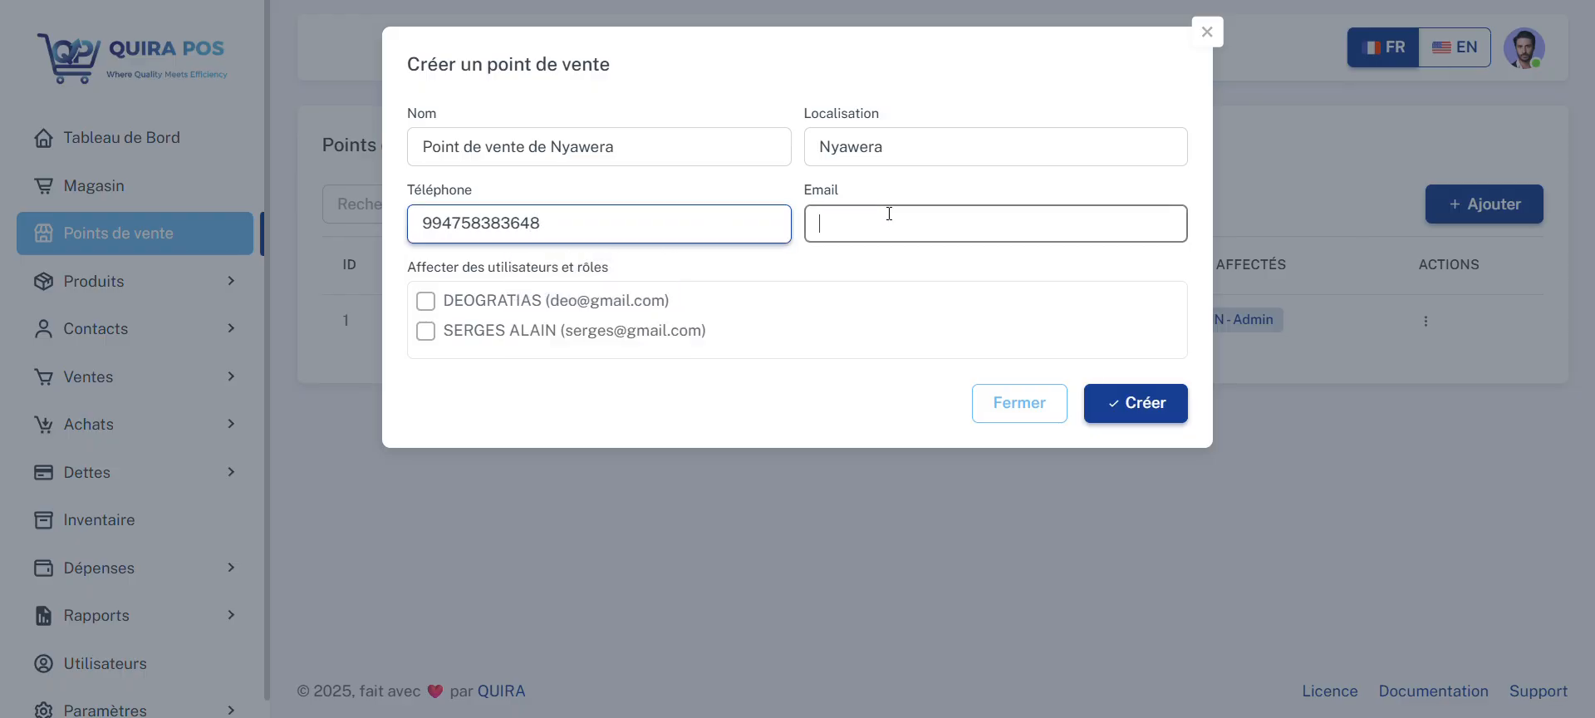
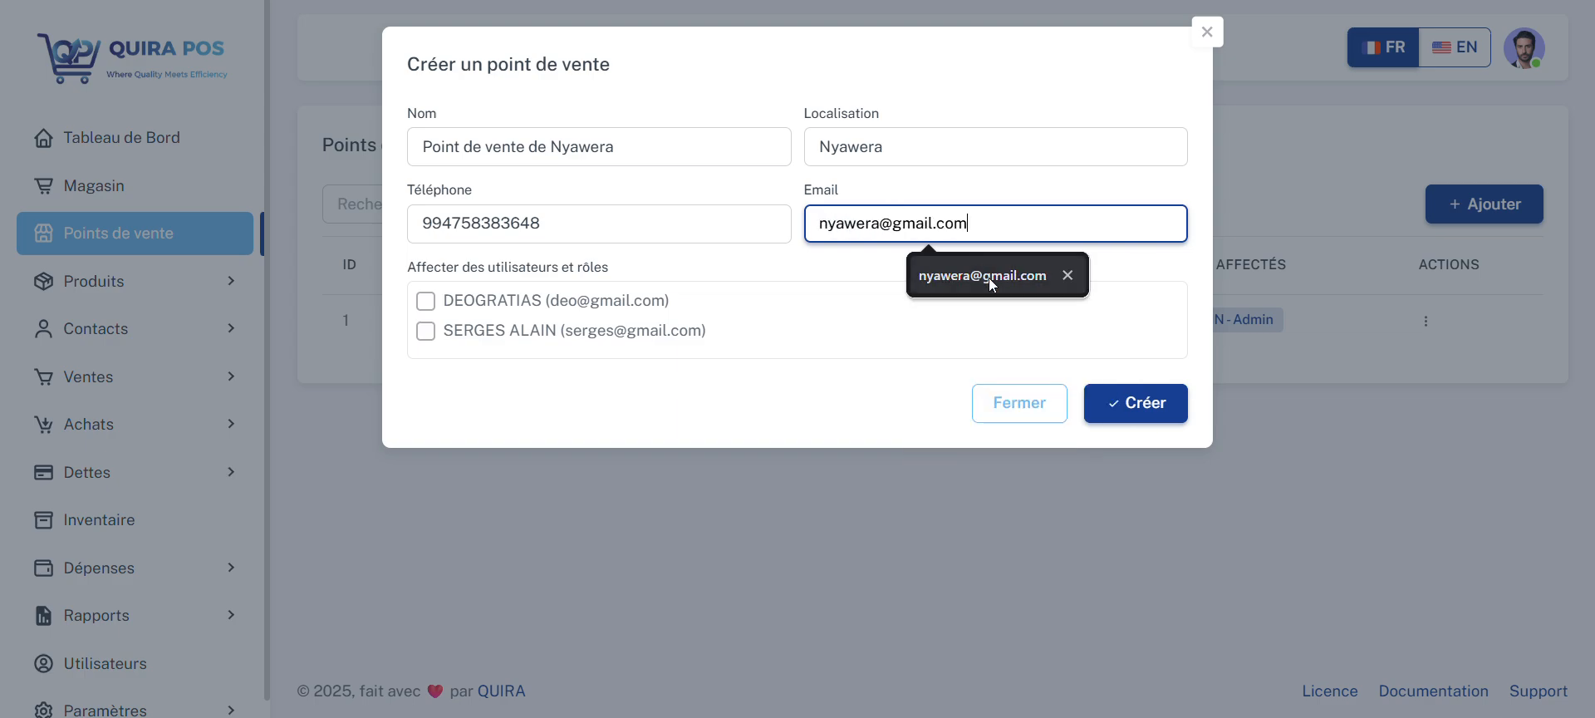
pyautogui.click(988, 278)
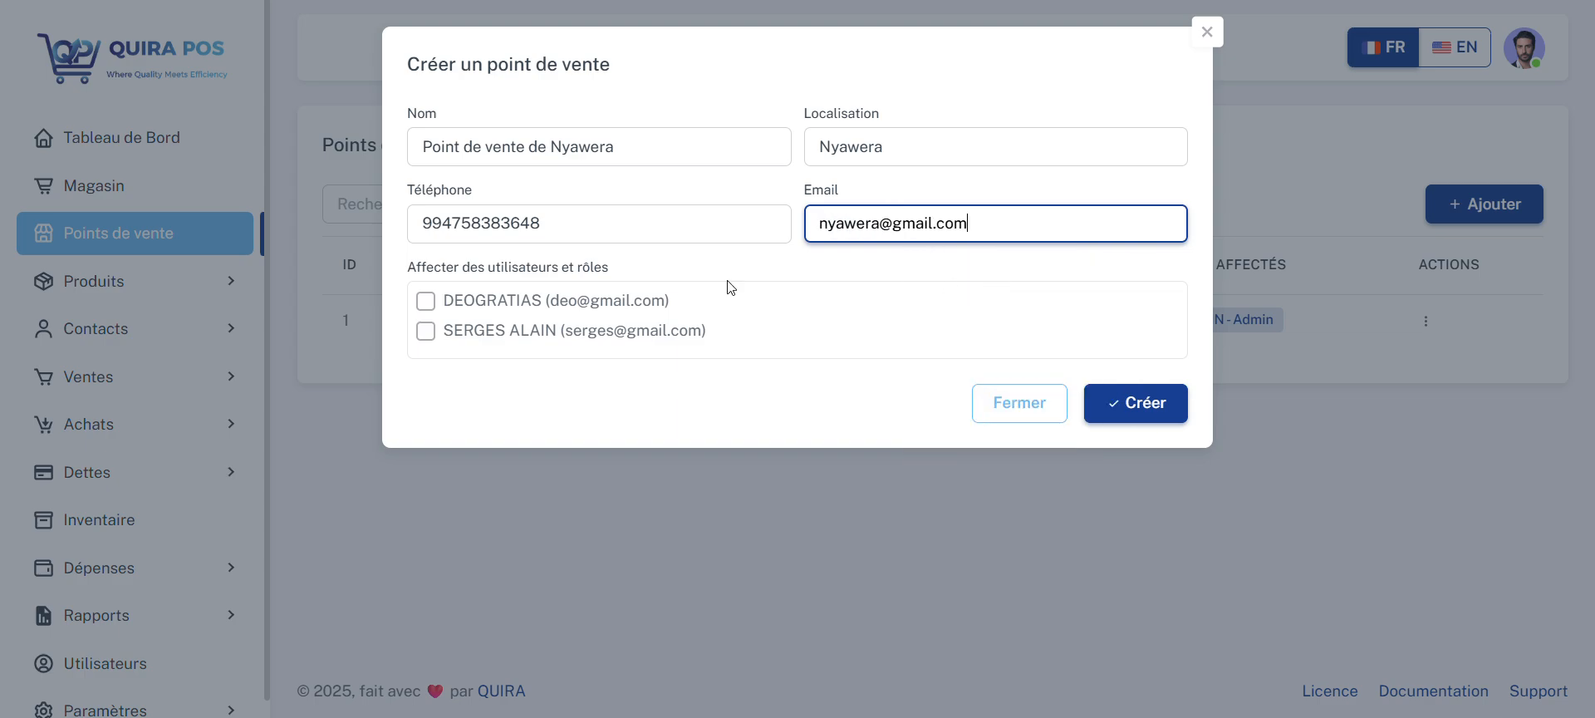
pyautogui.click(425, 300)
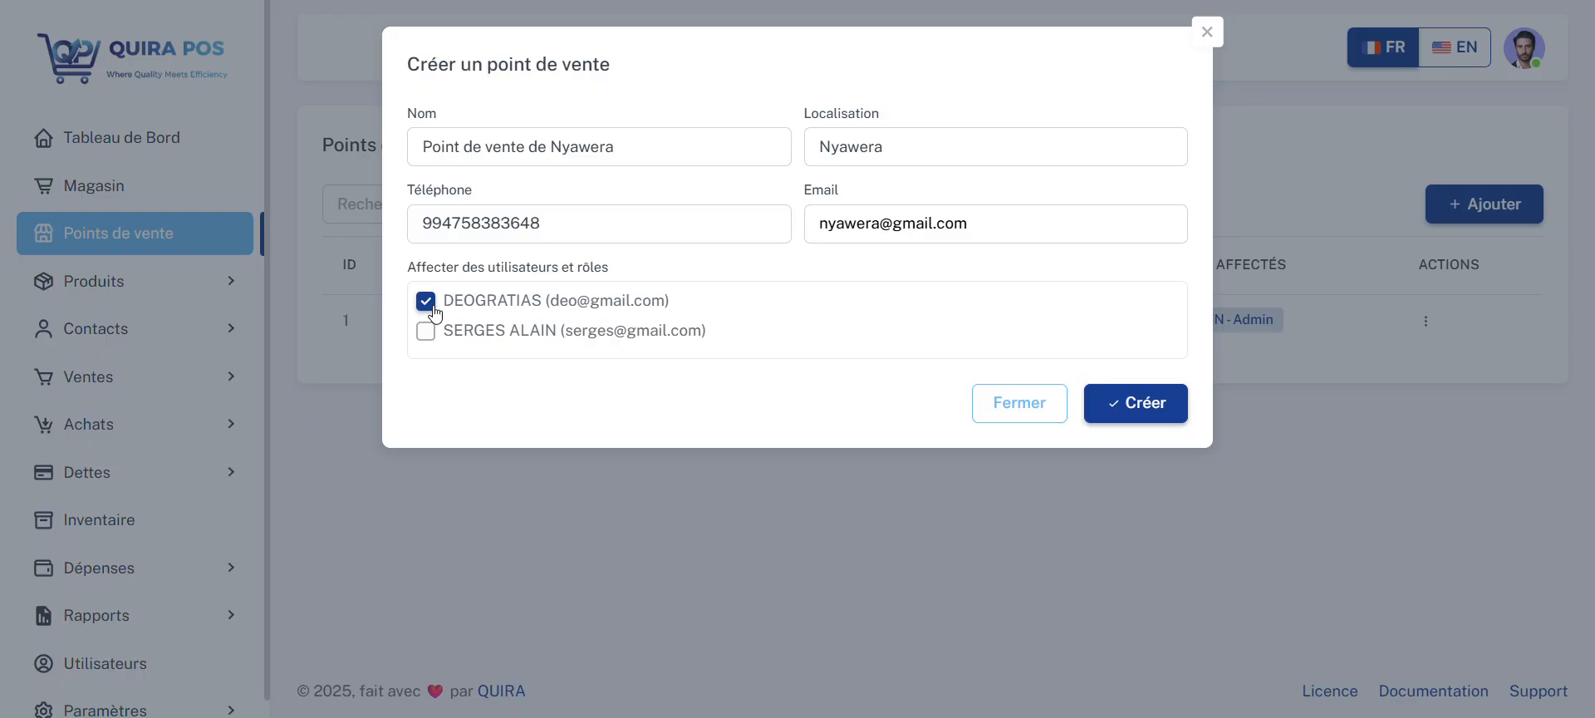
pyautogui.click(1144, 404)
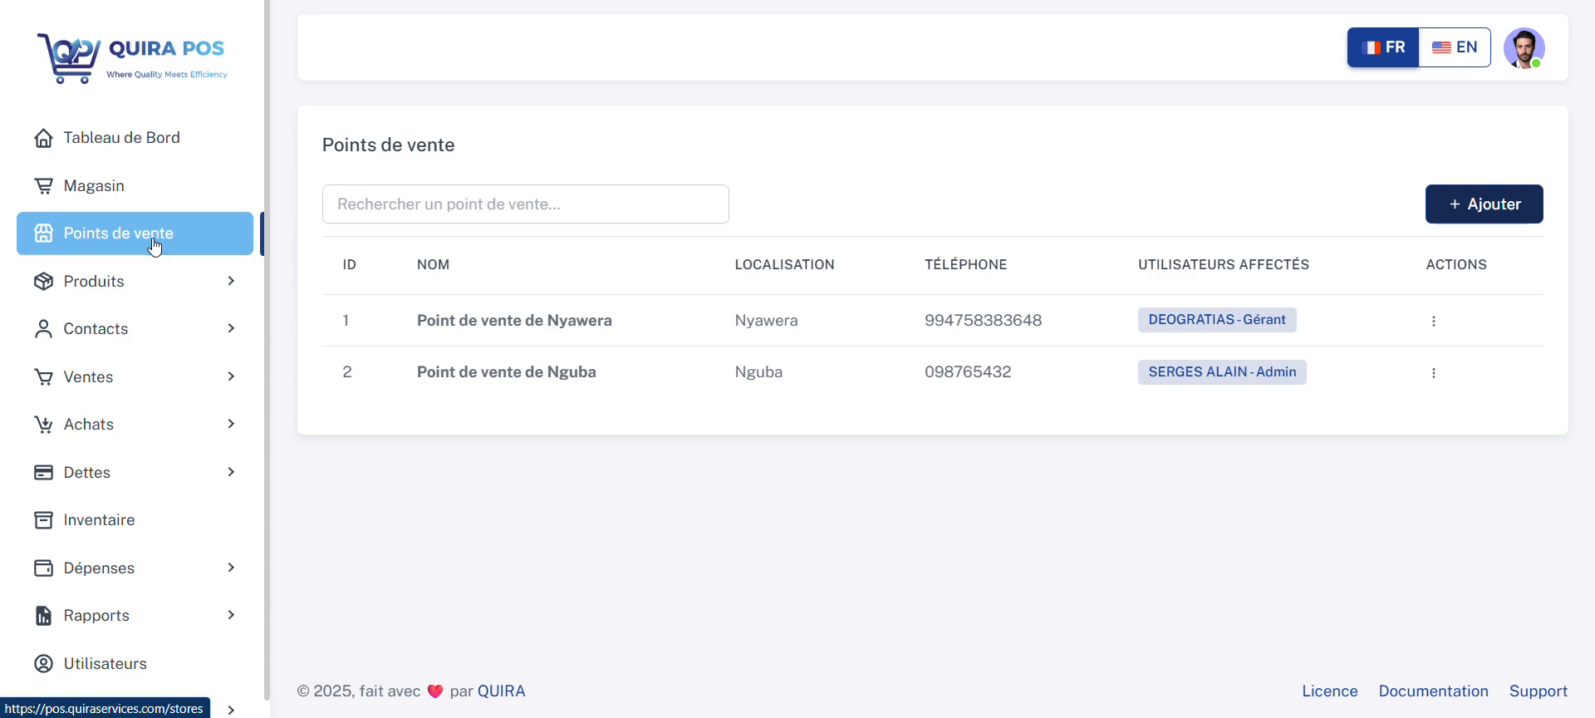
# Step: Start a new product category named APPAREILS ELECTOMENAGERS
pyautogui.click(155, 283)
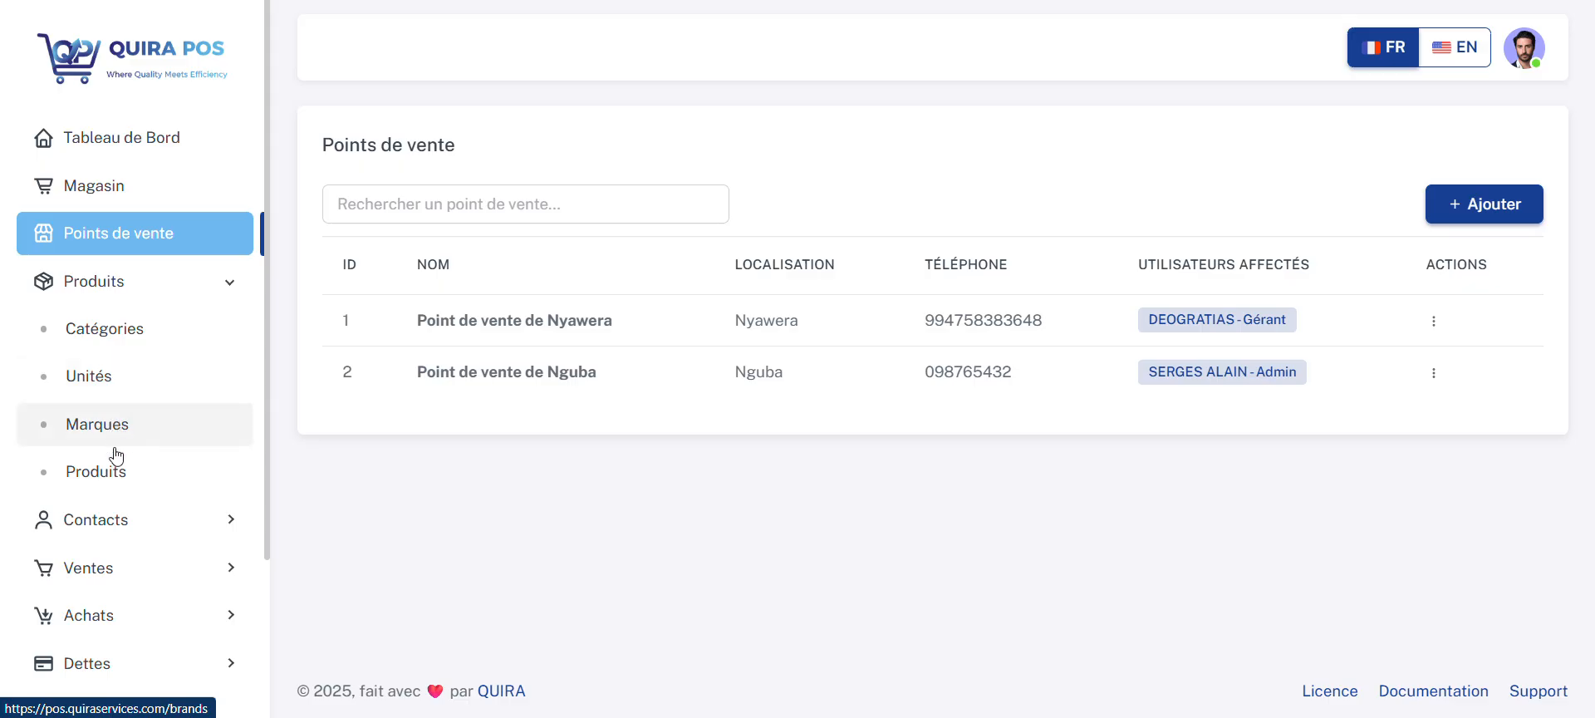
pyautogui.click(119, 343)
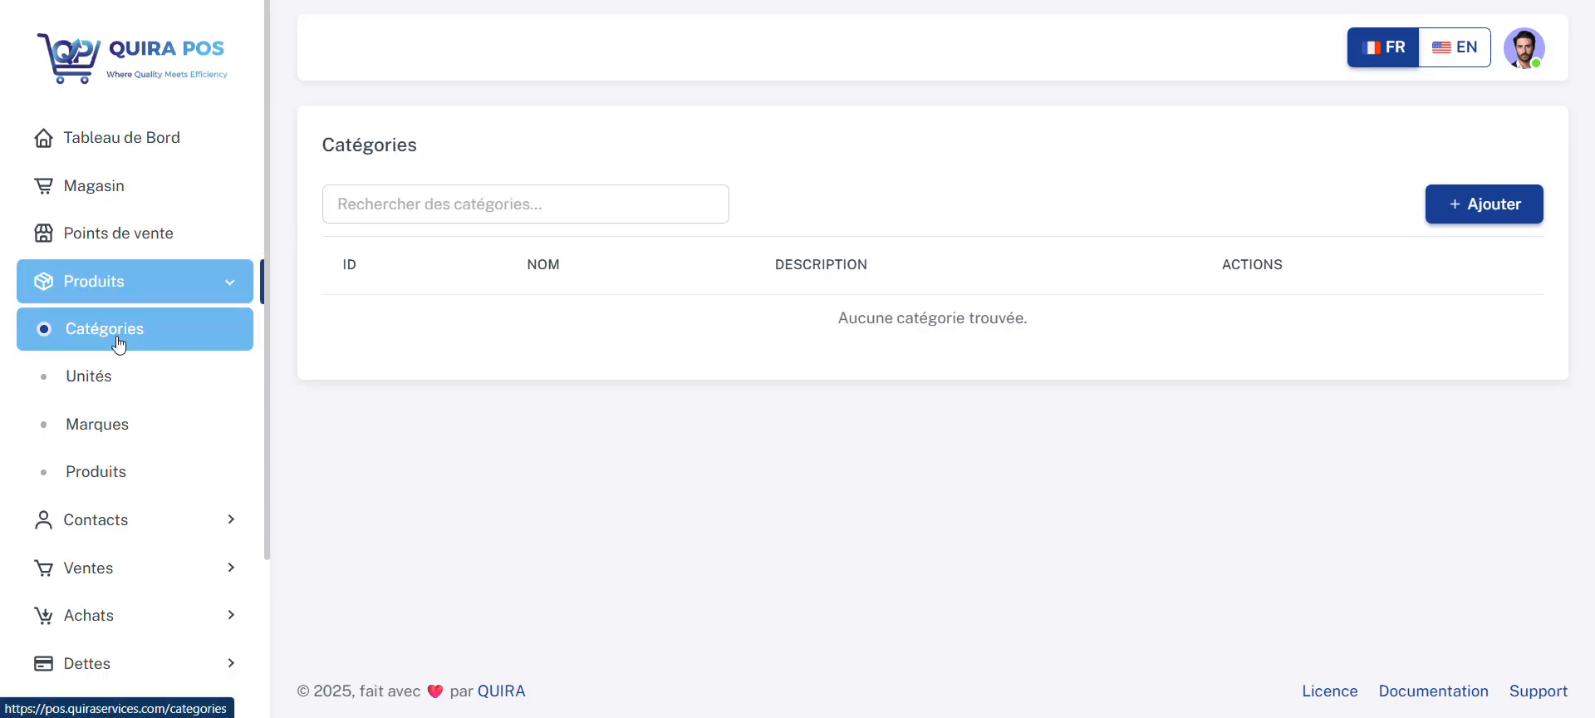
pyautogui.click(1489, 205)
pyautogui.click(765, 148)
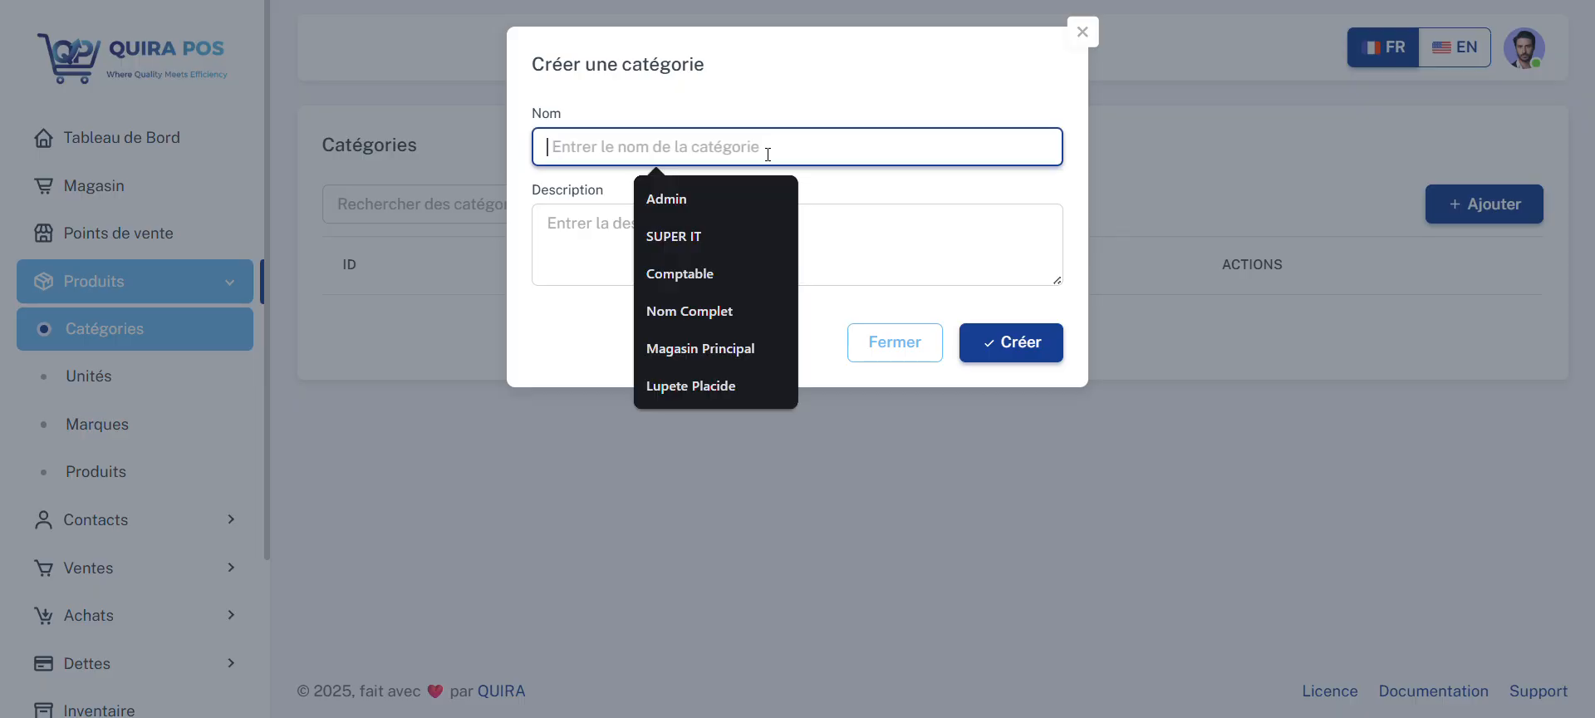
pyautogui.write('APPAREILS ELECTOMENAGERS')
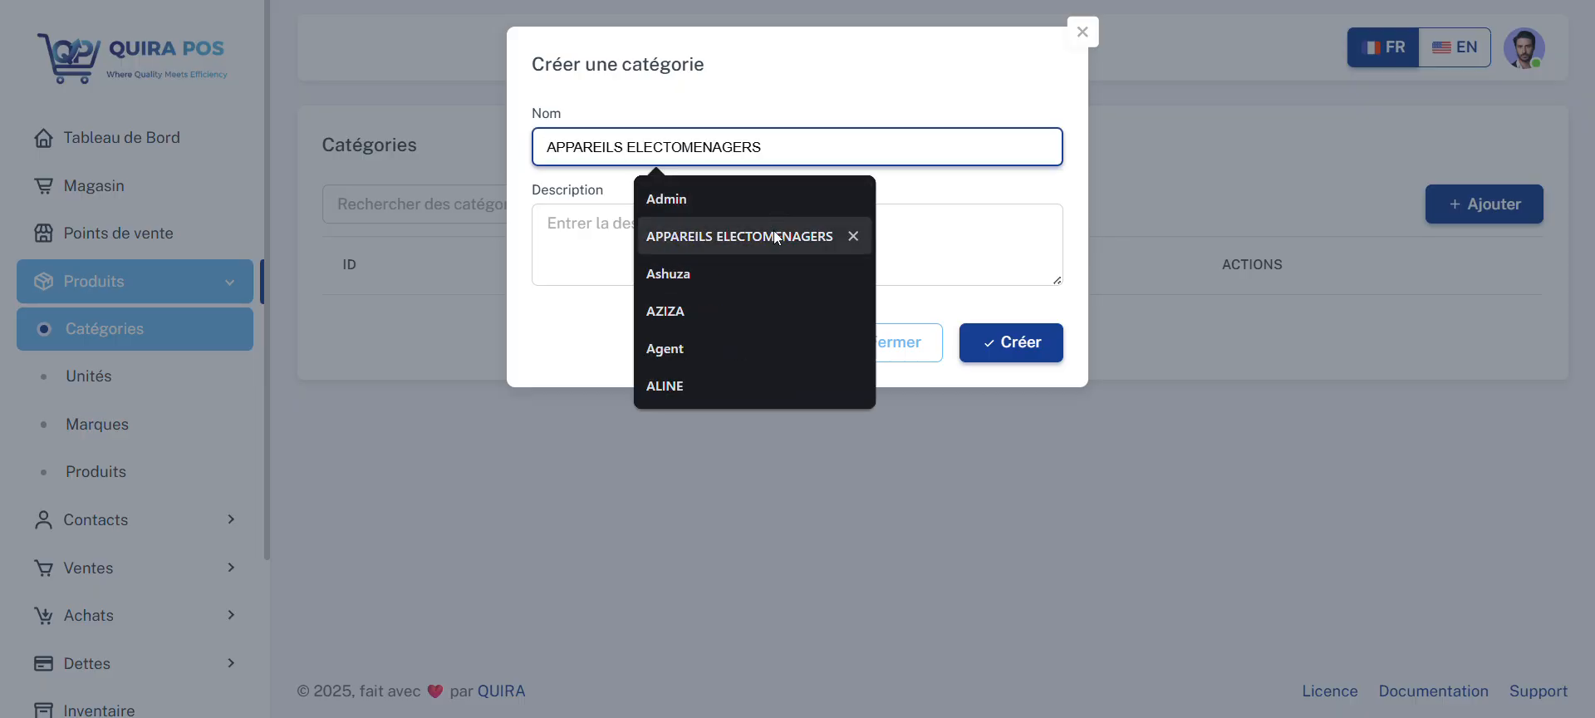
pyautogui.click(774, 236)
# Step: Describe the APPAREILS ELECTOMENAGERS category as "Appareils de maison" and create it
pyautogui.click(752, 226)
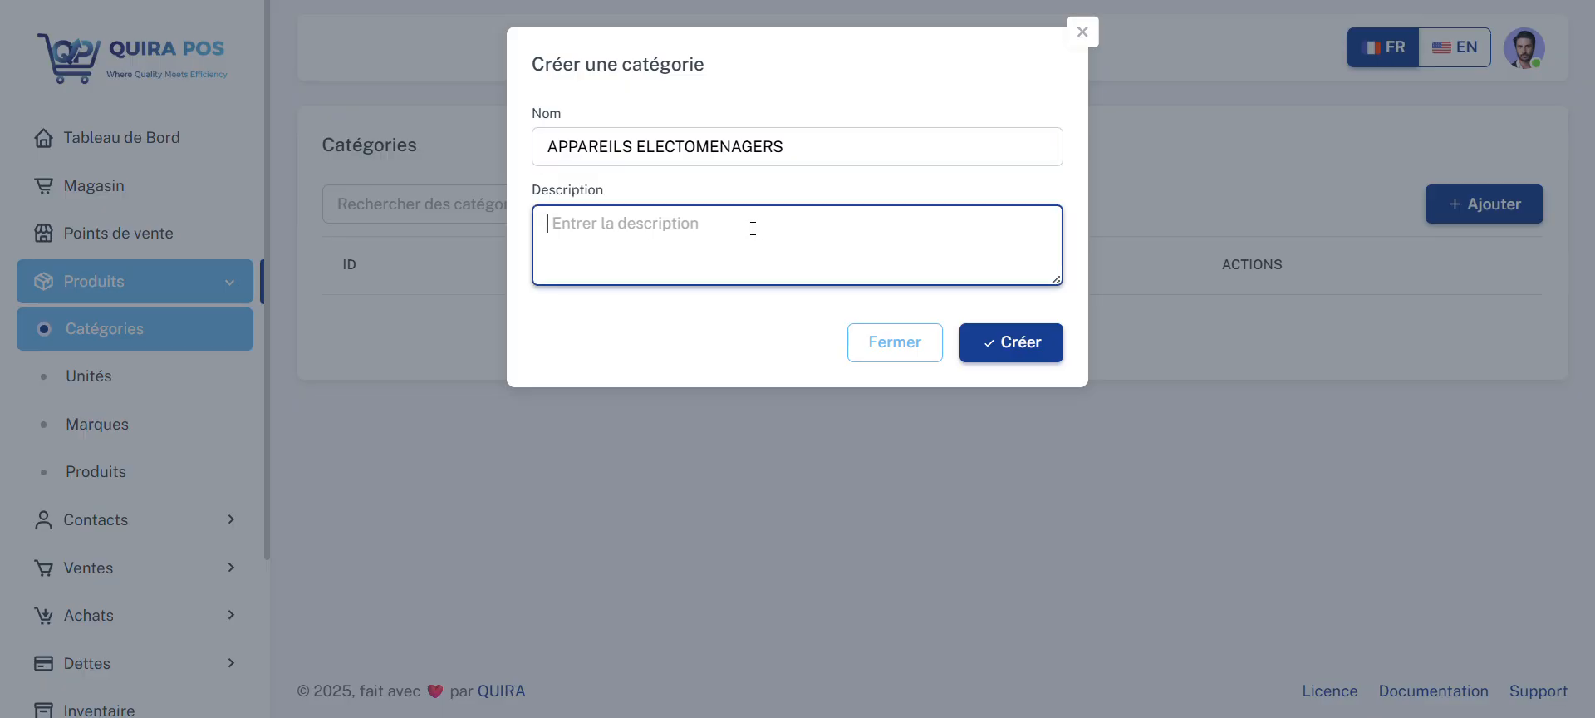
pyautogui.write('Appareils ')
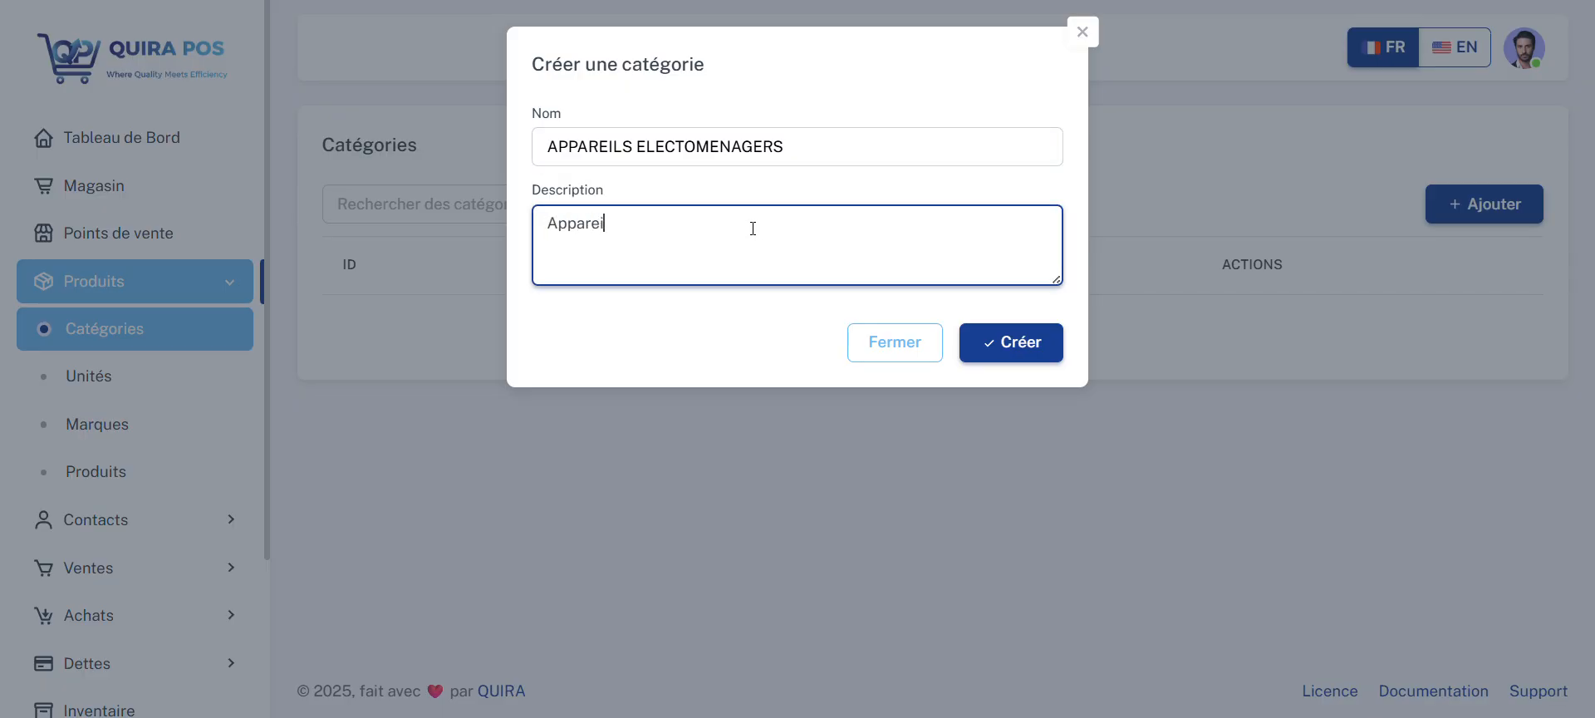
pyautogui.write('de maison')
pyautogui.click(1012, 340)
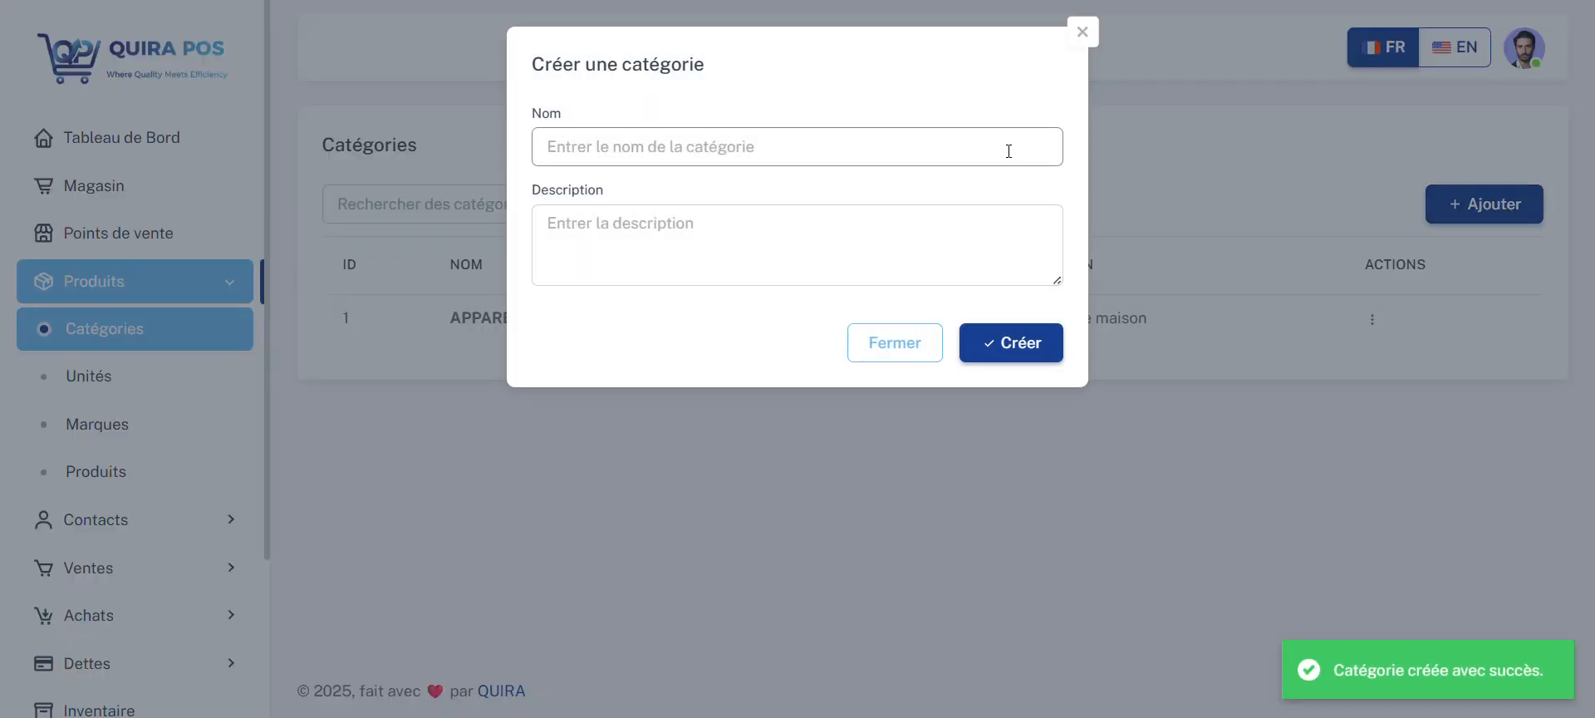
# Step: Create a second product category named DIVERS without a description and check which actions its row offers
pyautogui.click(886, 150)
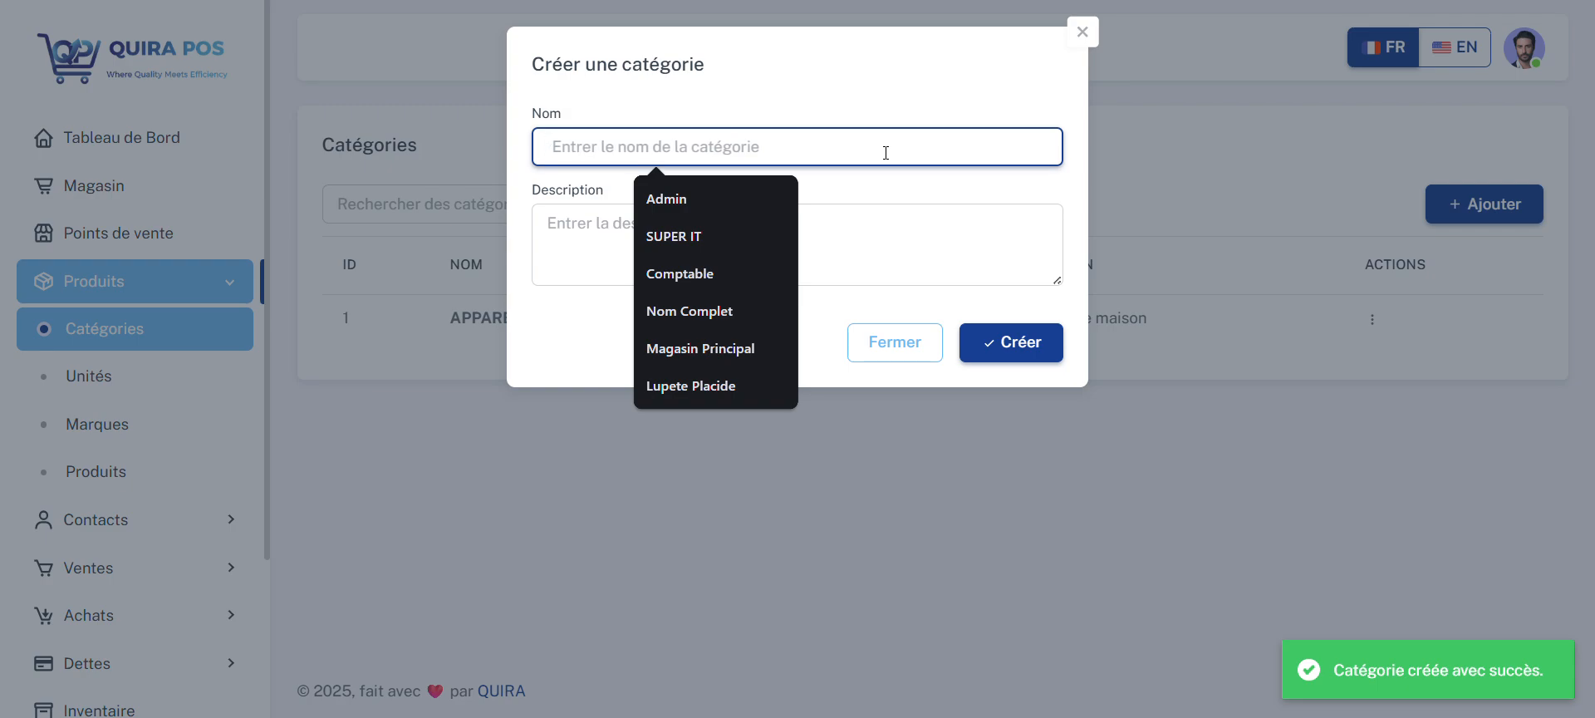
pyautogui.write('DI')
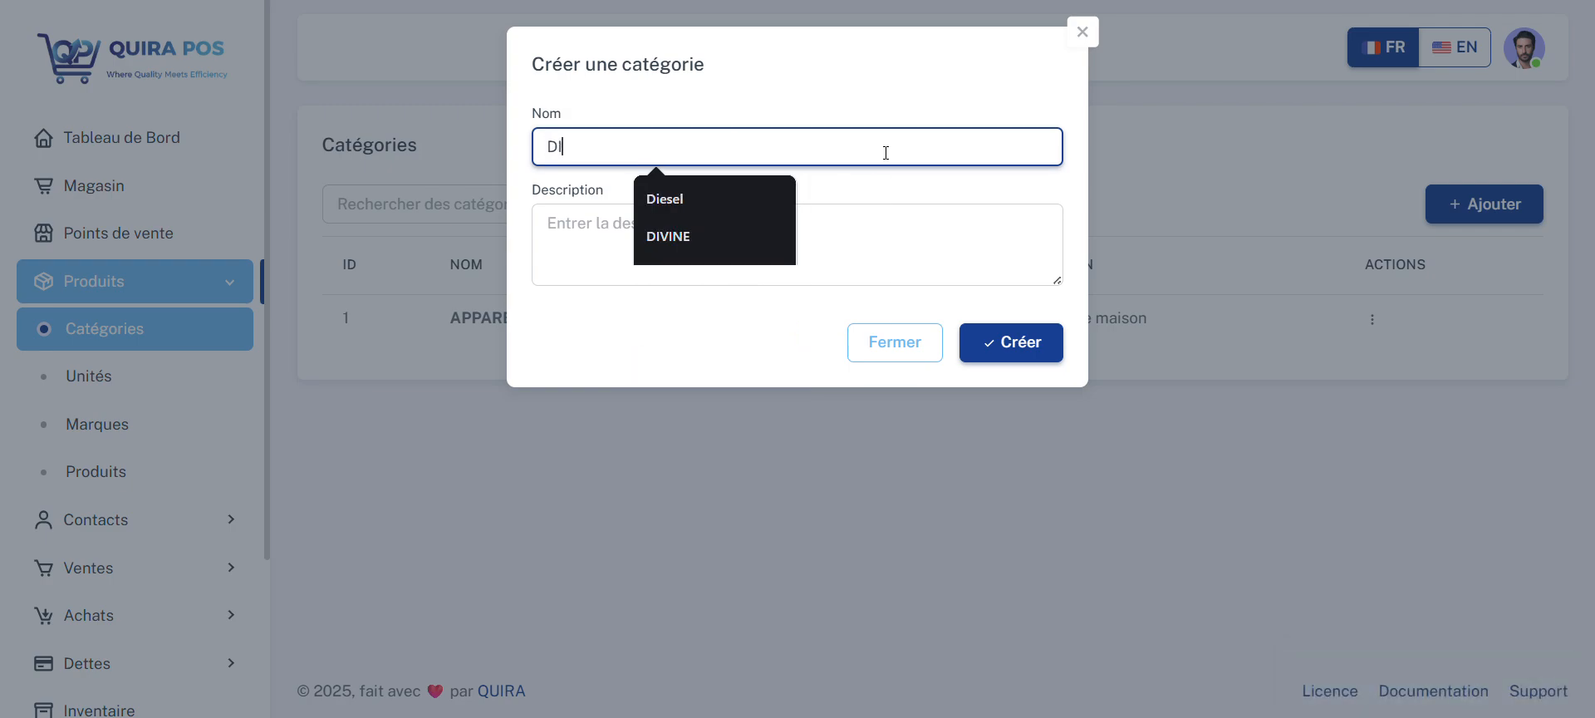
pyautogui.write('VERS')
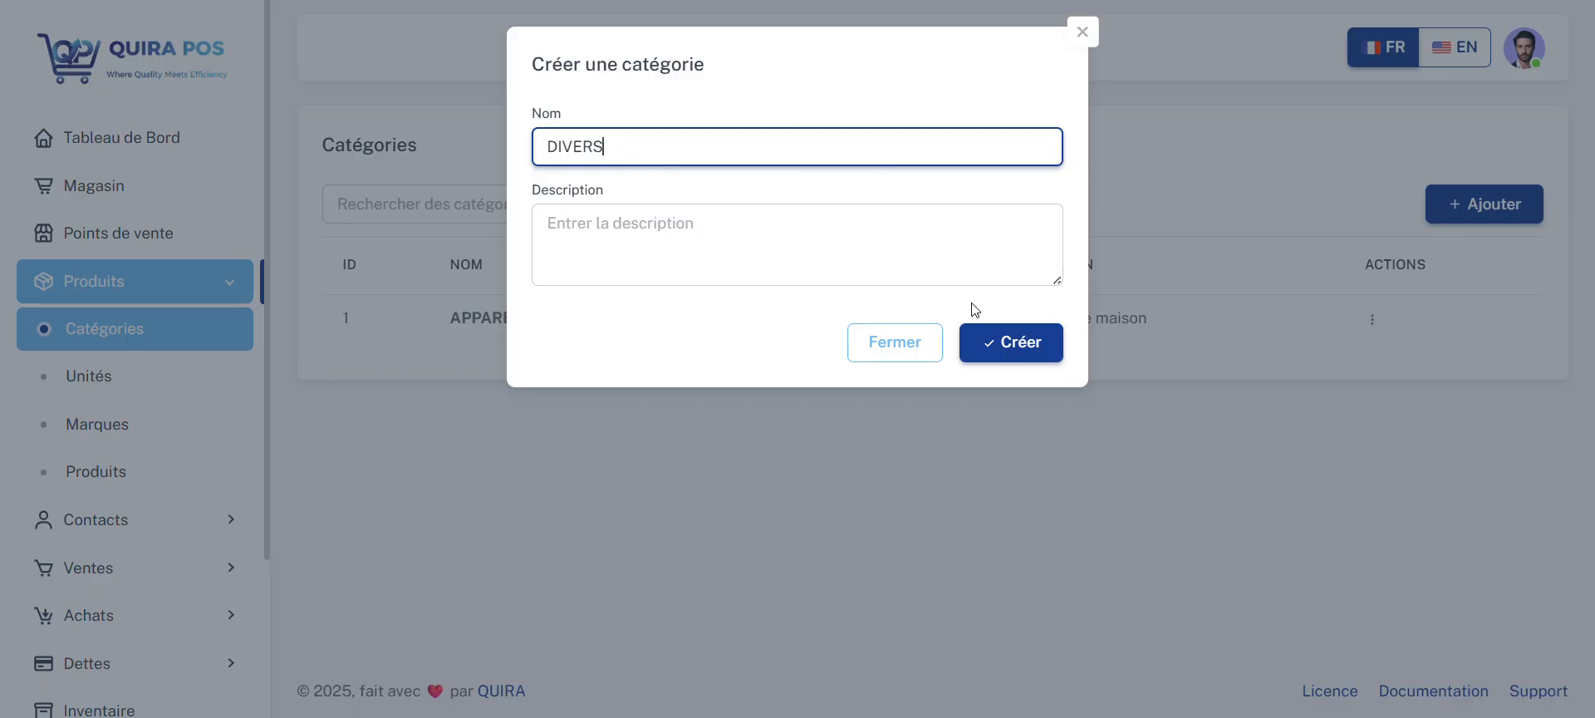
pyautogui.click(1008, 352)
pyautogui.click(1007, 352)
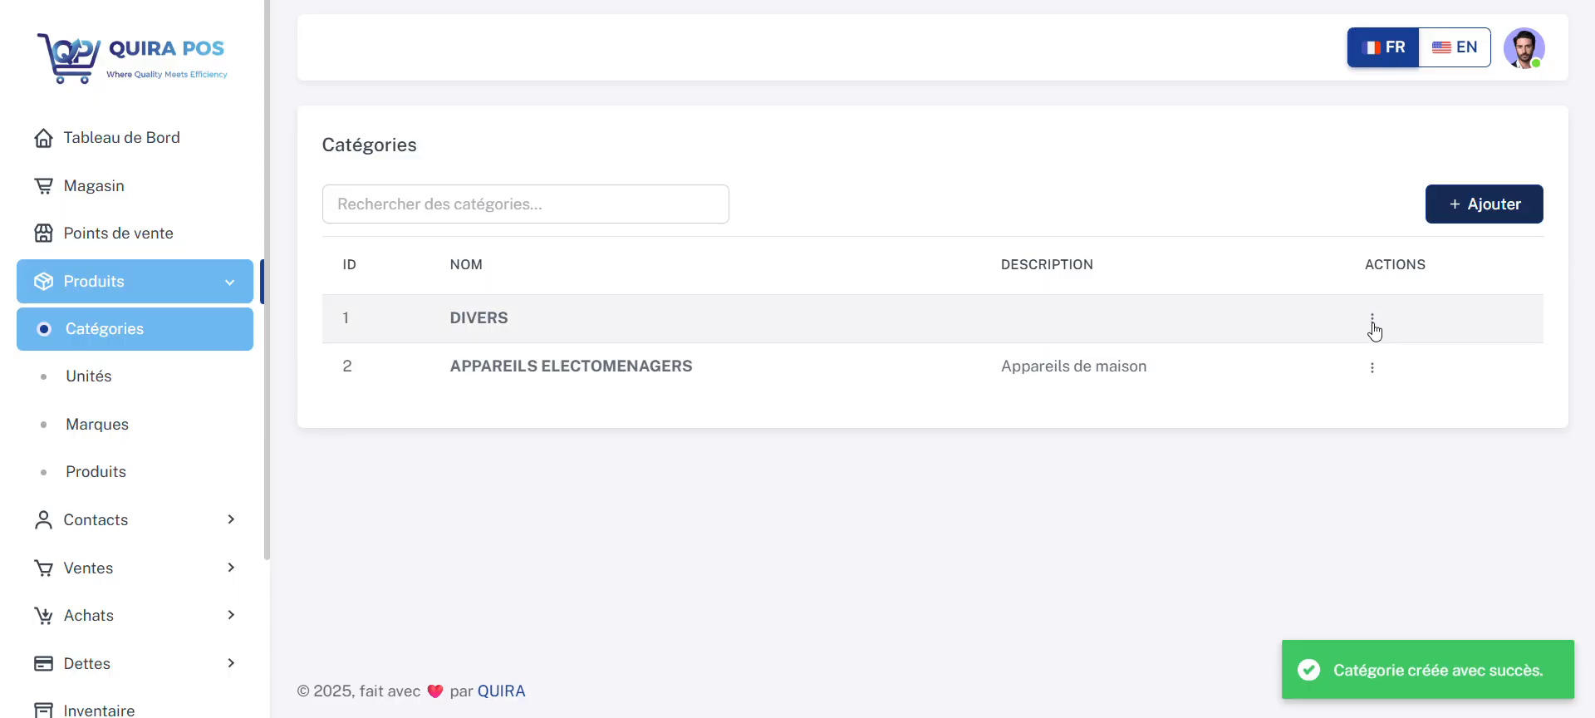
pyautogui.click(1372, 320)
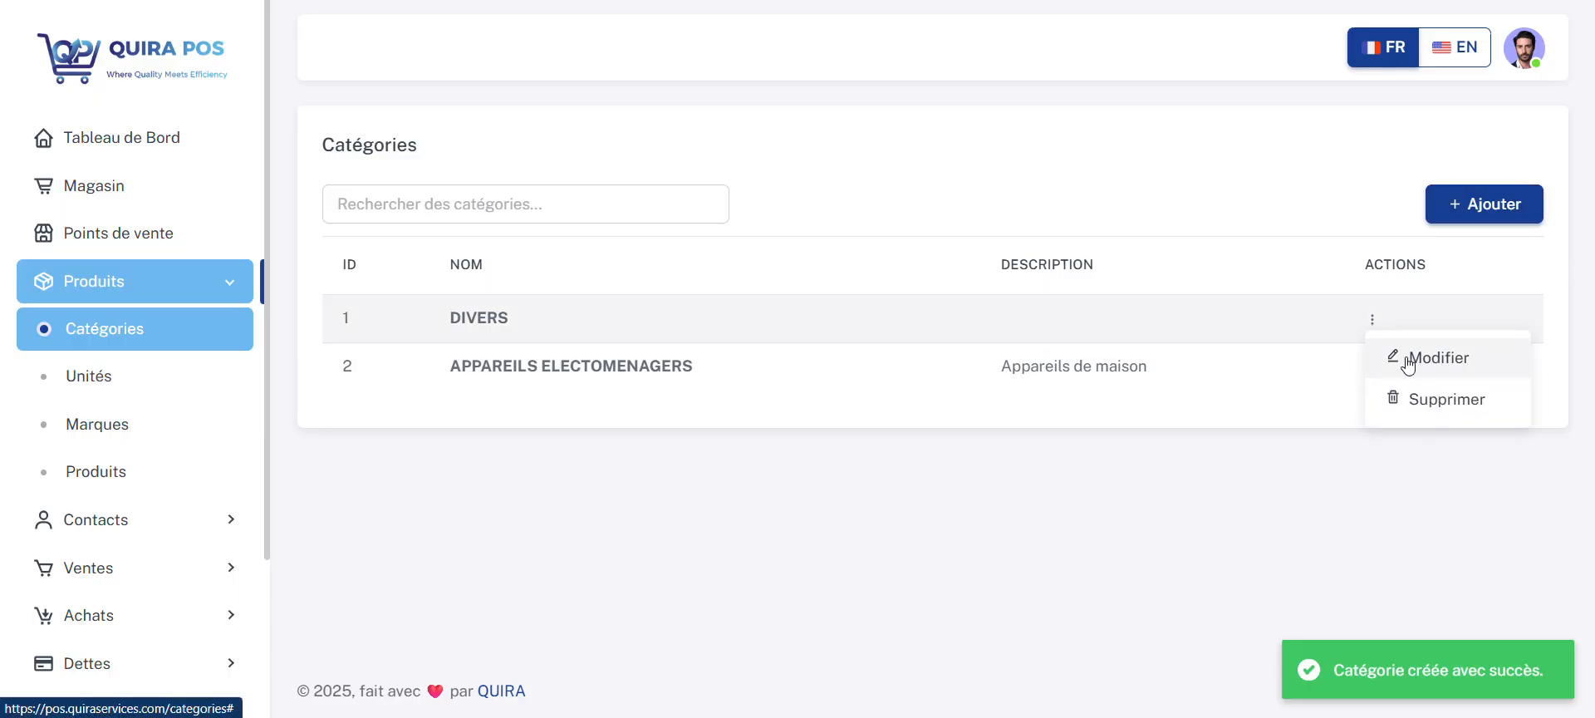
pyautogui.click(1268, 418)
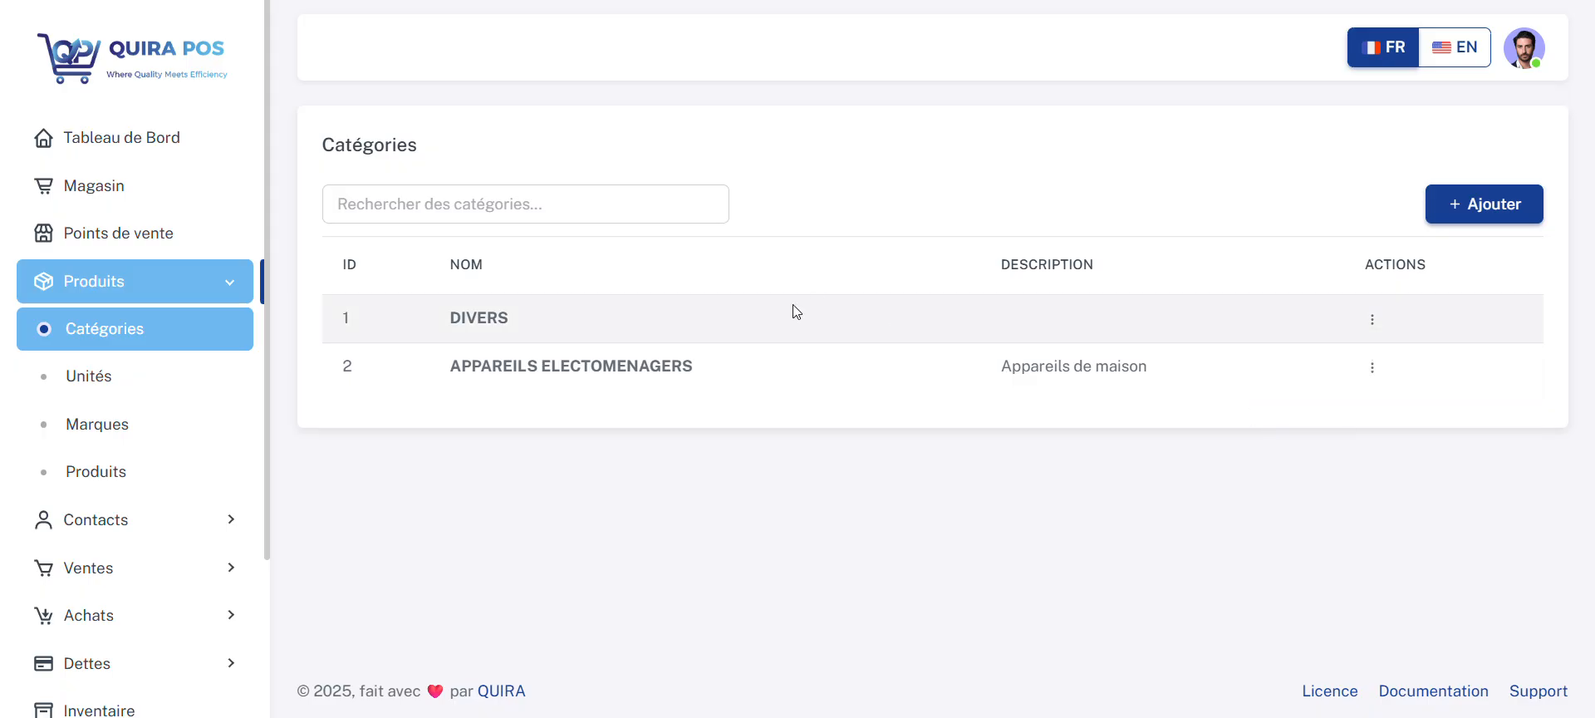
# Step: Create a unit of measure named Pièce with the abbreviation Pcs
pyautogui.click(138, 389)
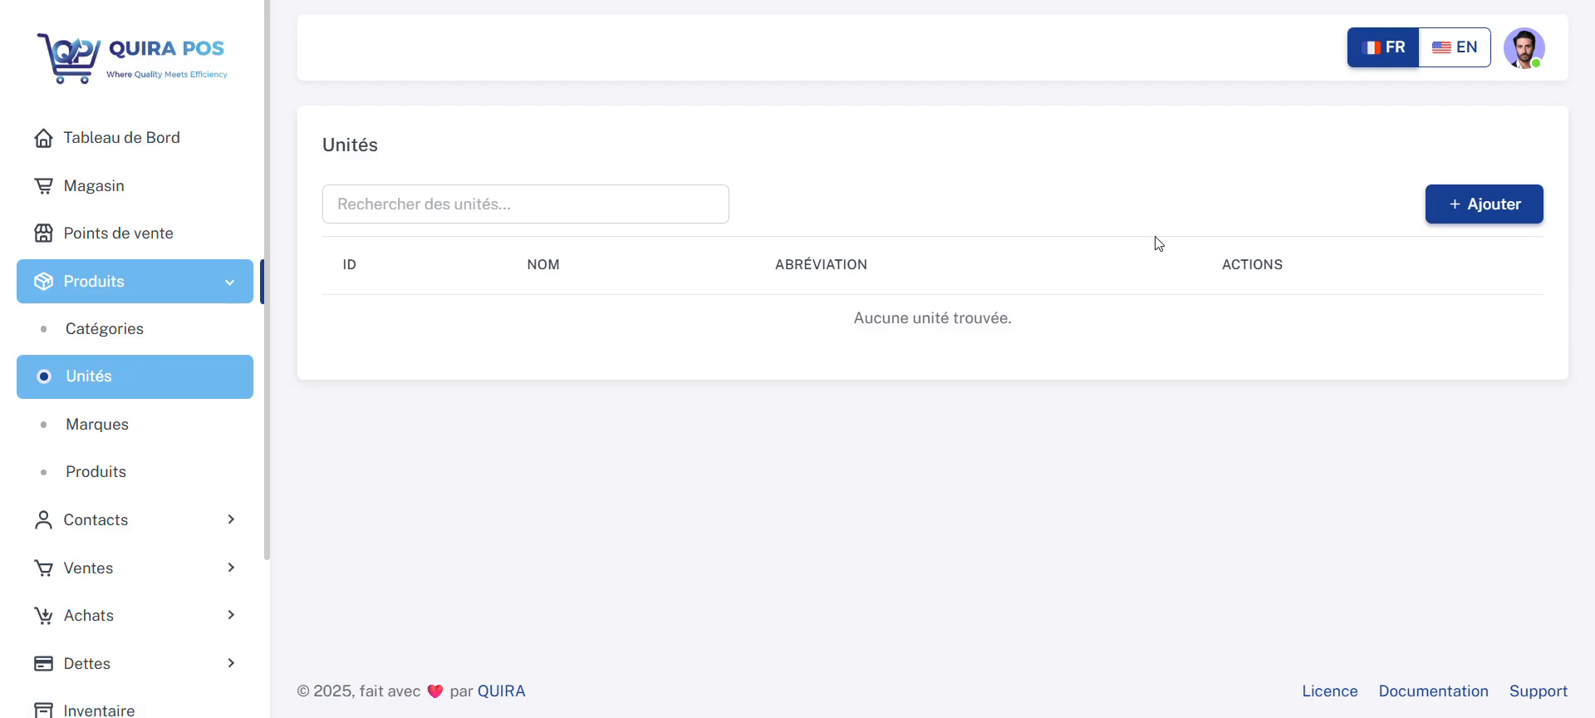
pyautogui.click(1493, 201)
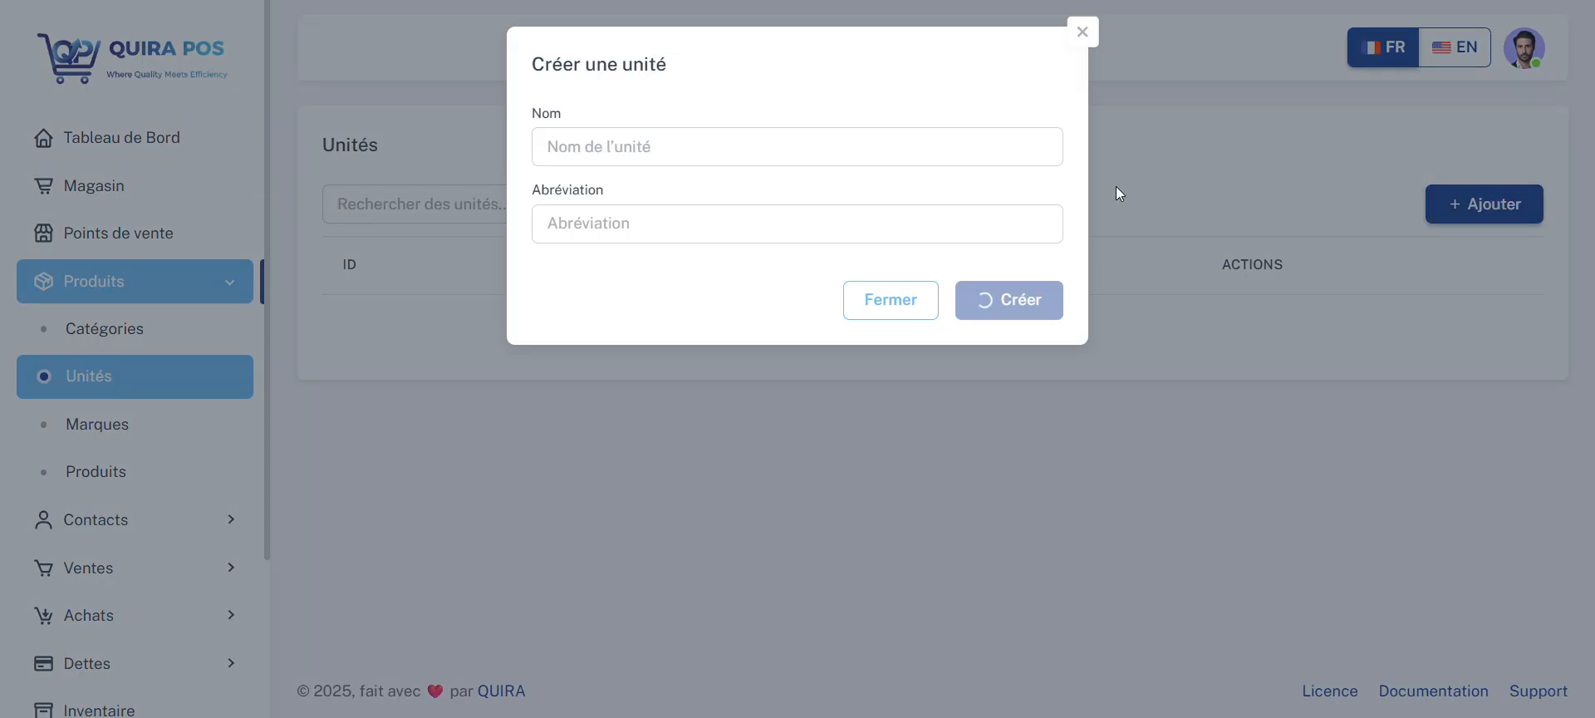
pyautogui.write('Pièce')
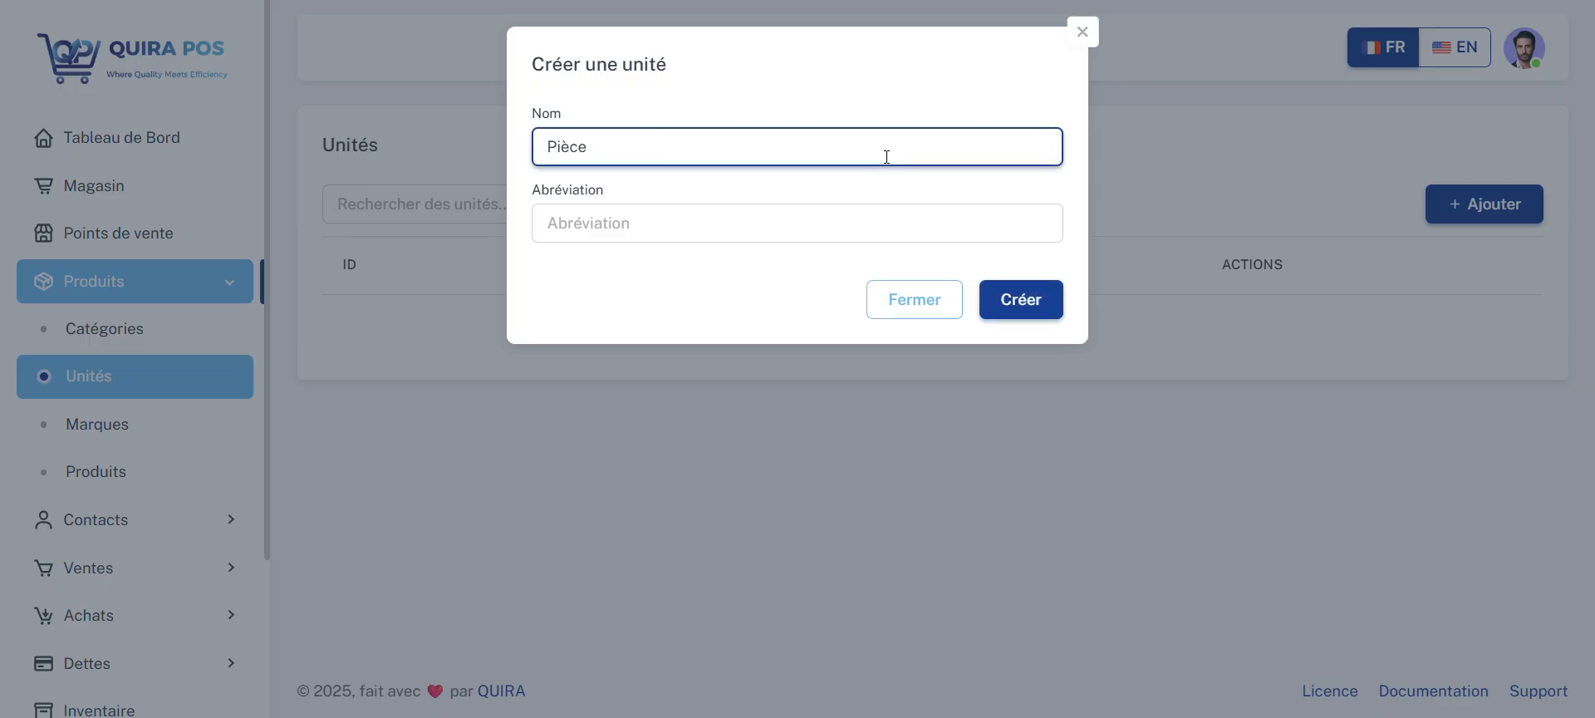
pyautogui.click(861, 214)
pyautogui.write('Pc')
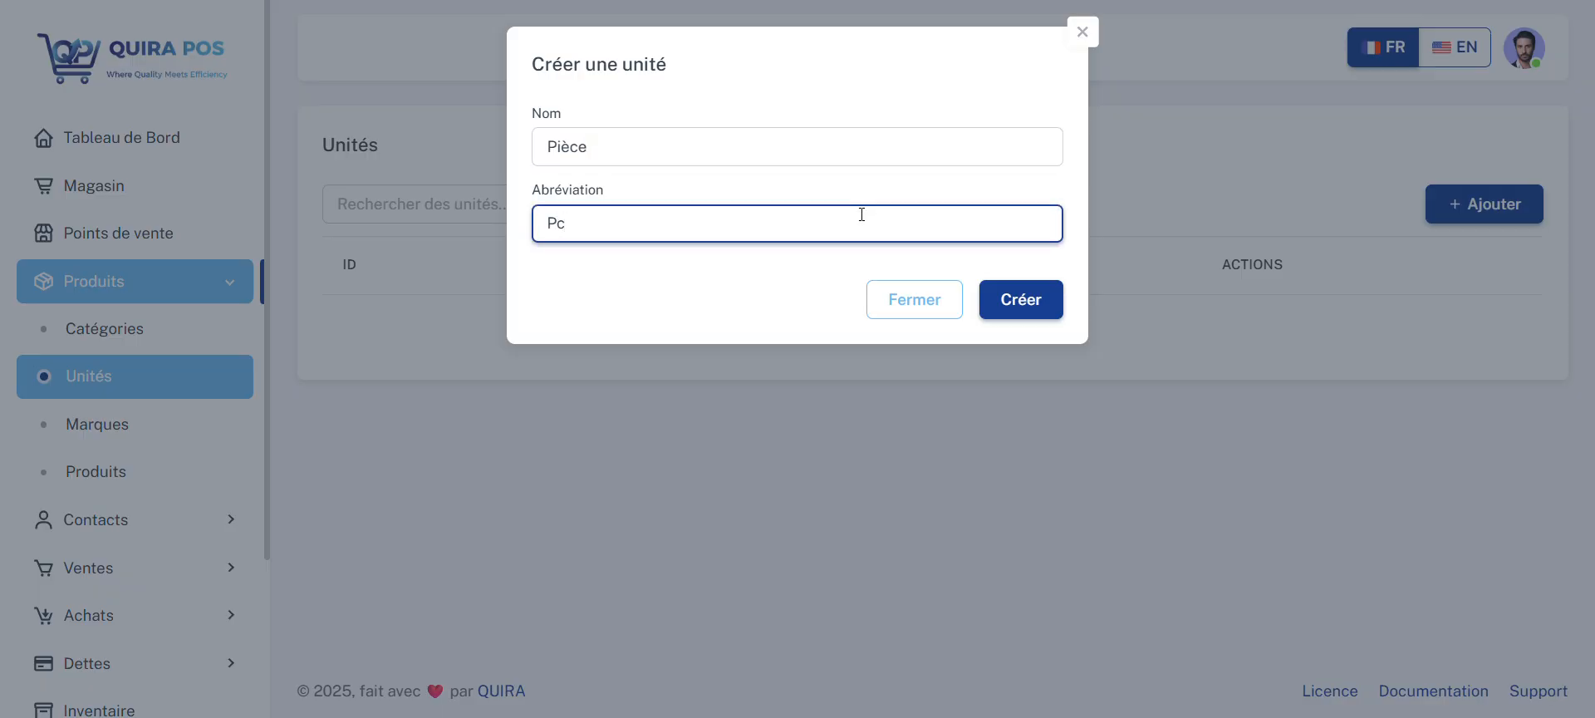
pyautogui.write('s')
pyautogui.click(1010, 309)
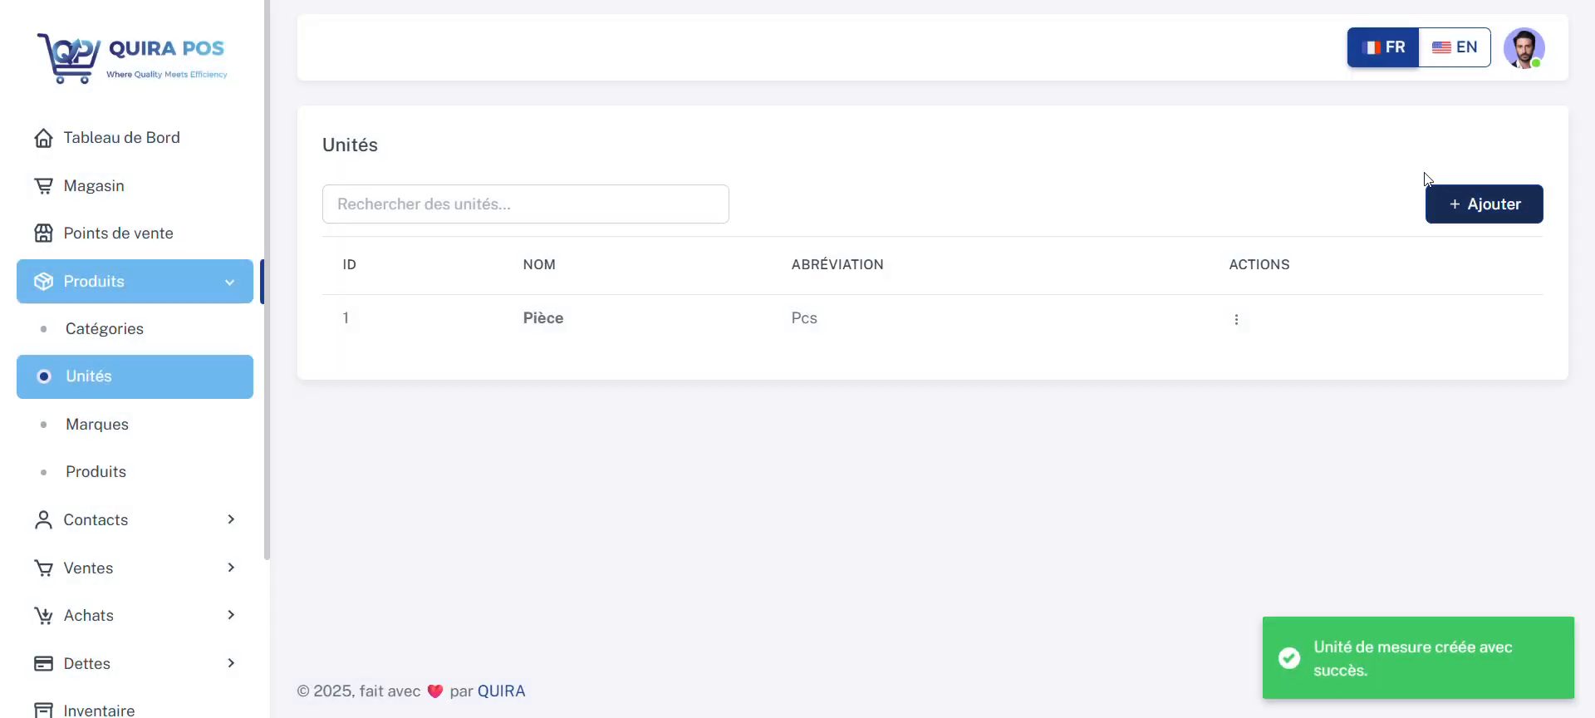
# Step: Add a unit of measure named Metre with the abbreviation m
pyautogui.click(1477, 202)
pyautogui.click(835, 133)
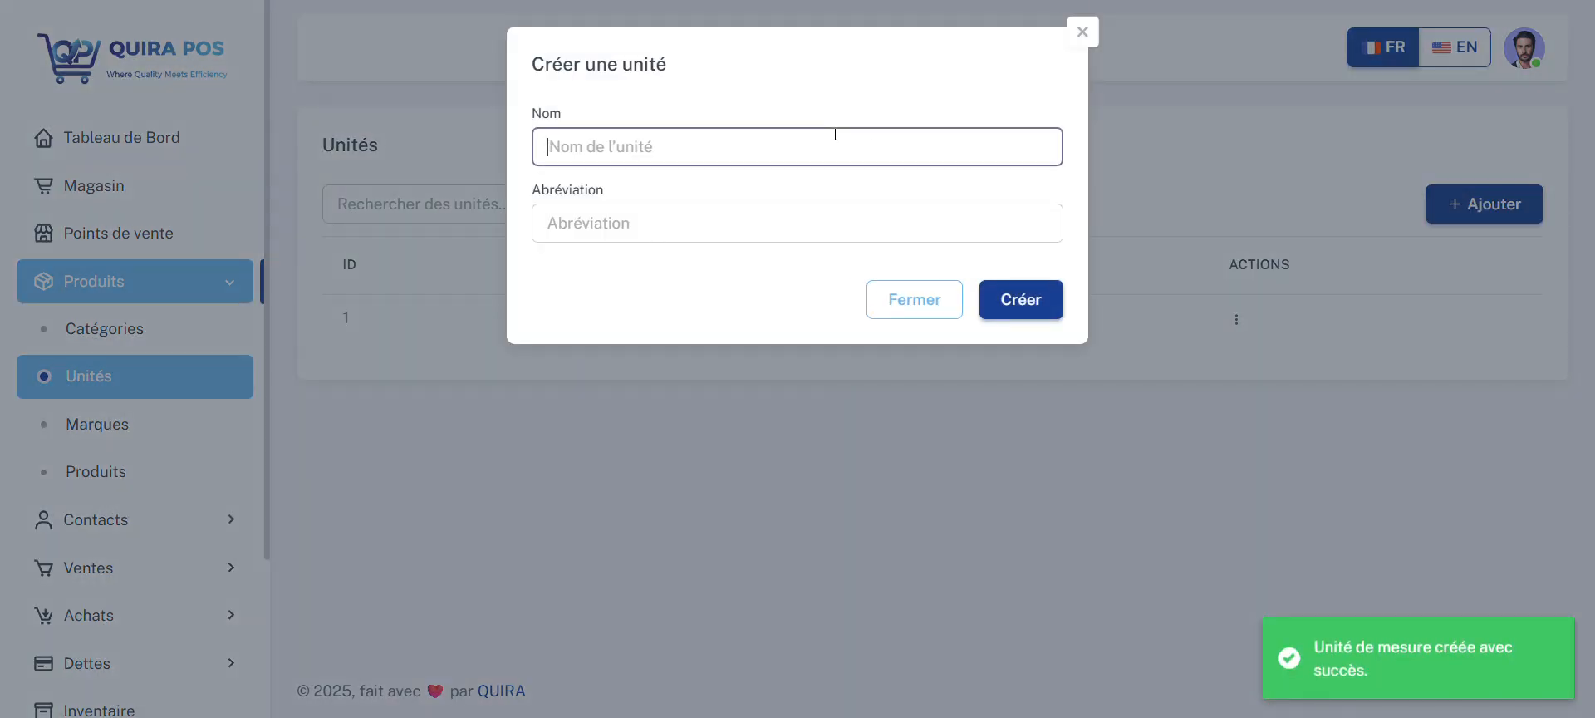
pyautogui.write('Metre')
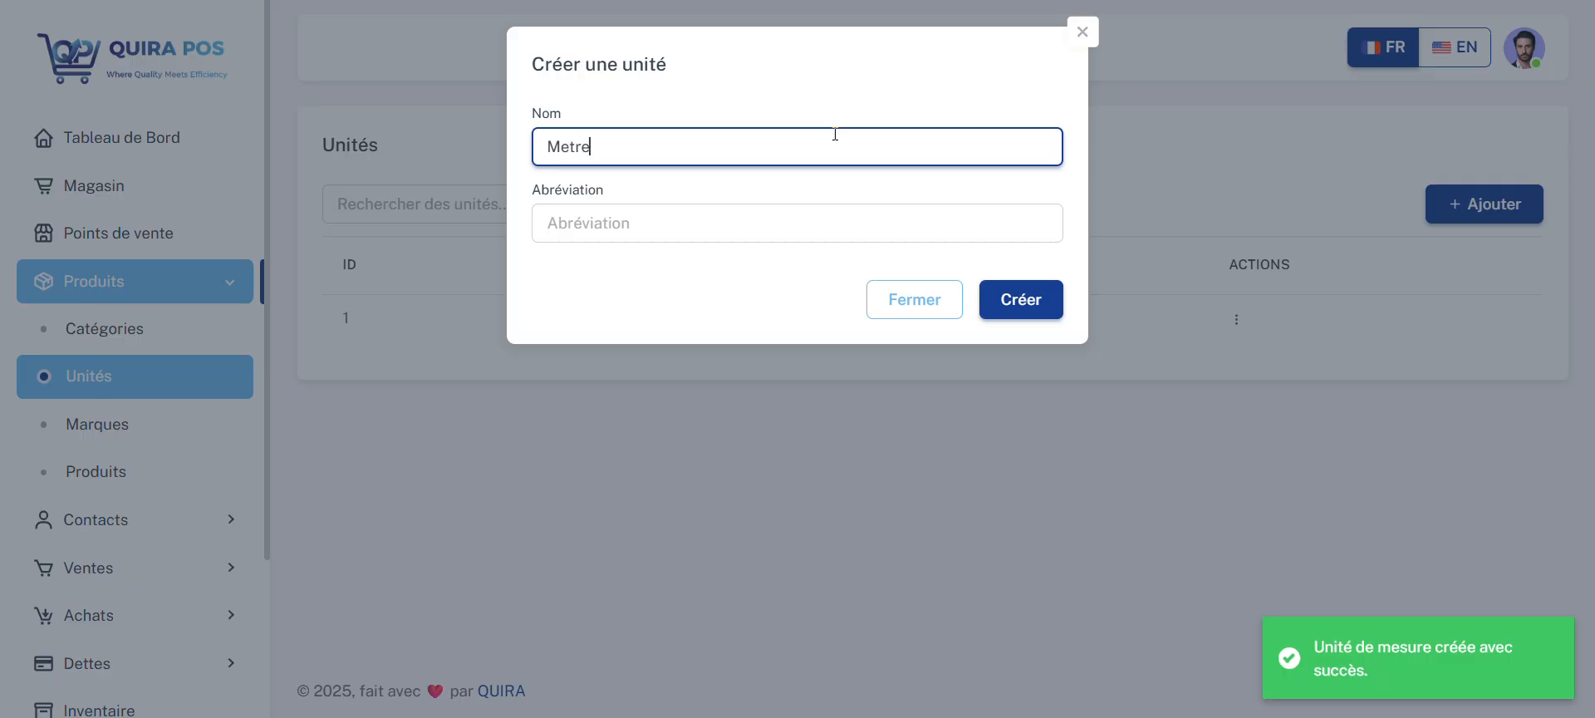
pyautogui.click(818, 218)
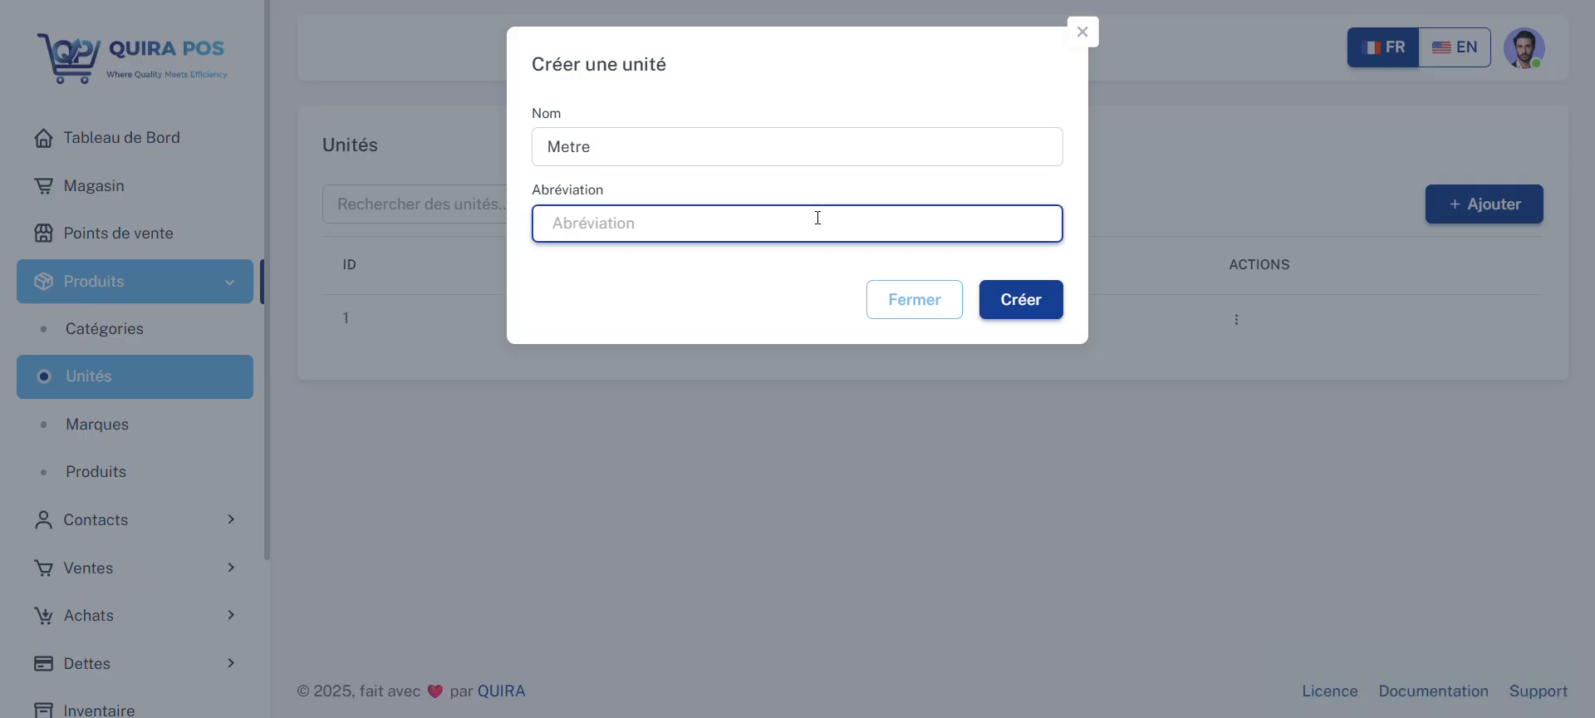
pyautogui.write('m')
pyautogui.click(1035, 295)
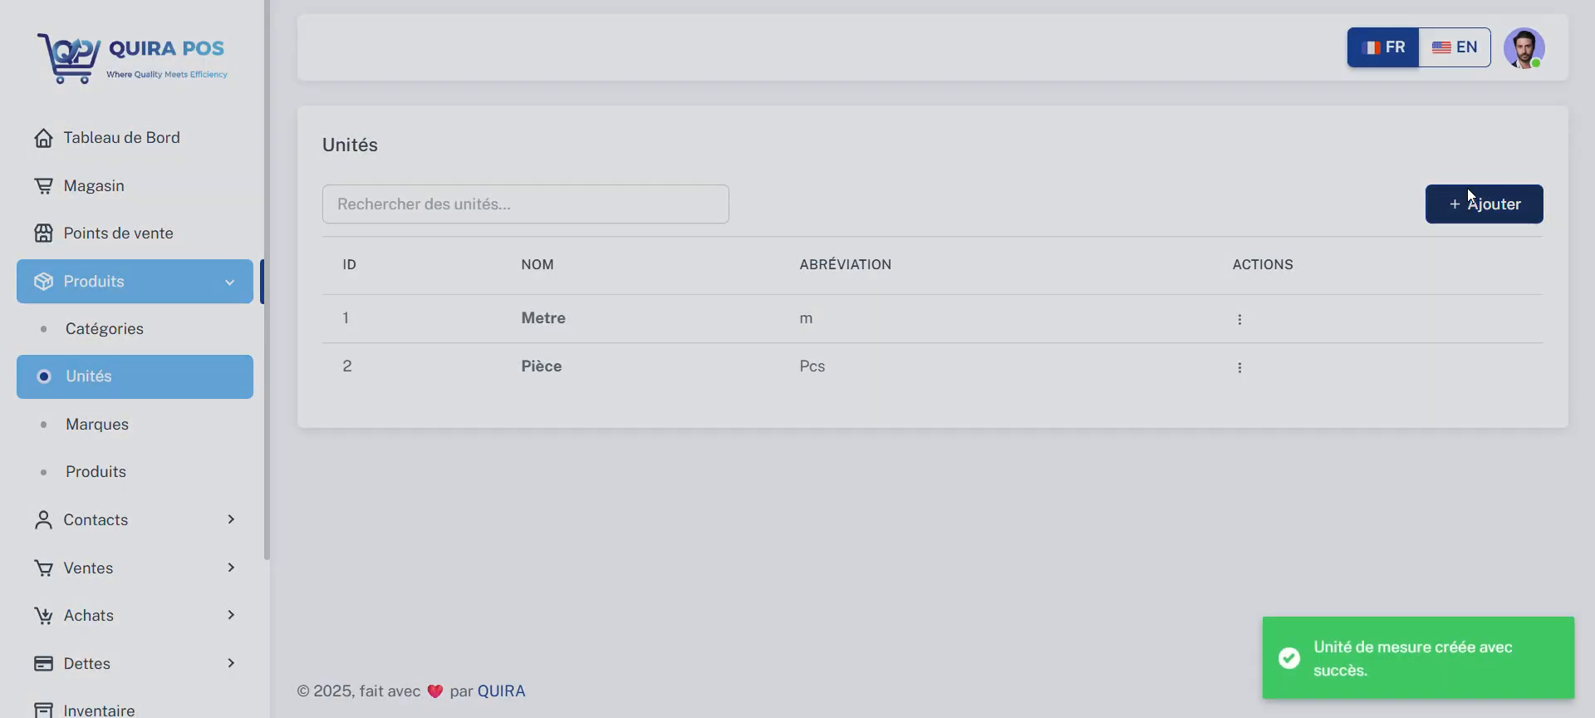
# Step: Add a unit of measure named Kilogramme with the abbreviation Kg
pyautogui.click(1467, 193)
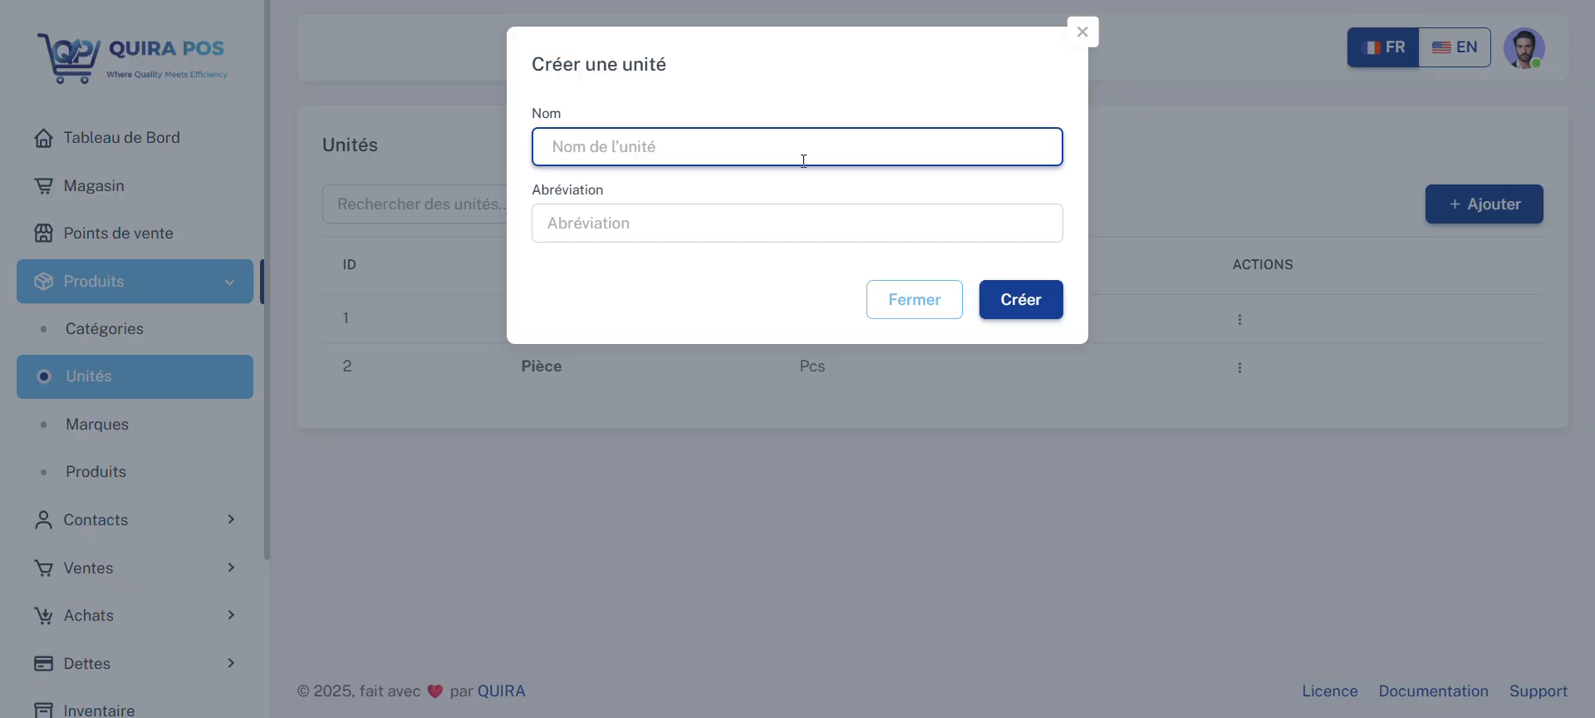
pyautogui.write('Kilogramme')
pyautogui.click(796, 220)
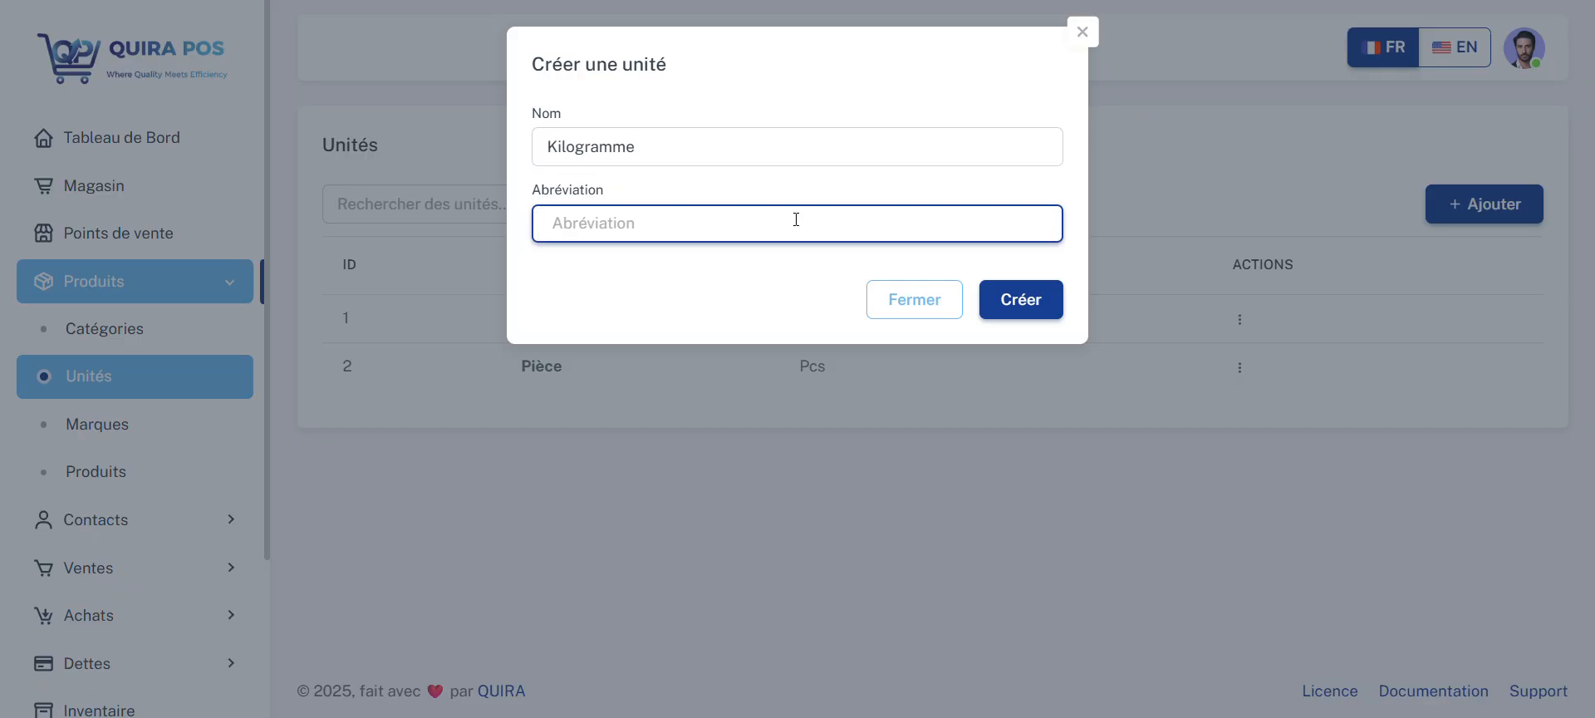
pyautogui.write('Kg')
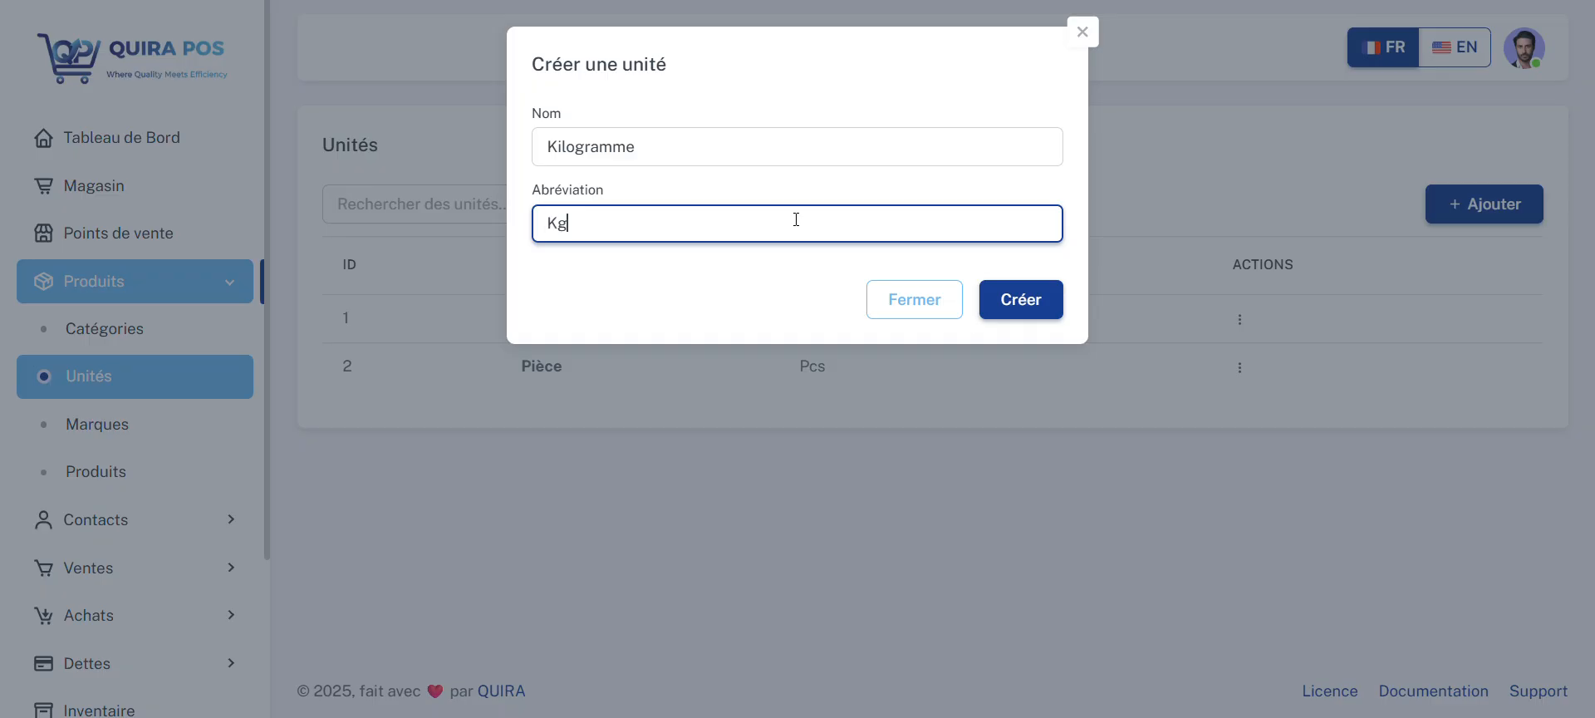
pyautogui.click(1029, 299)
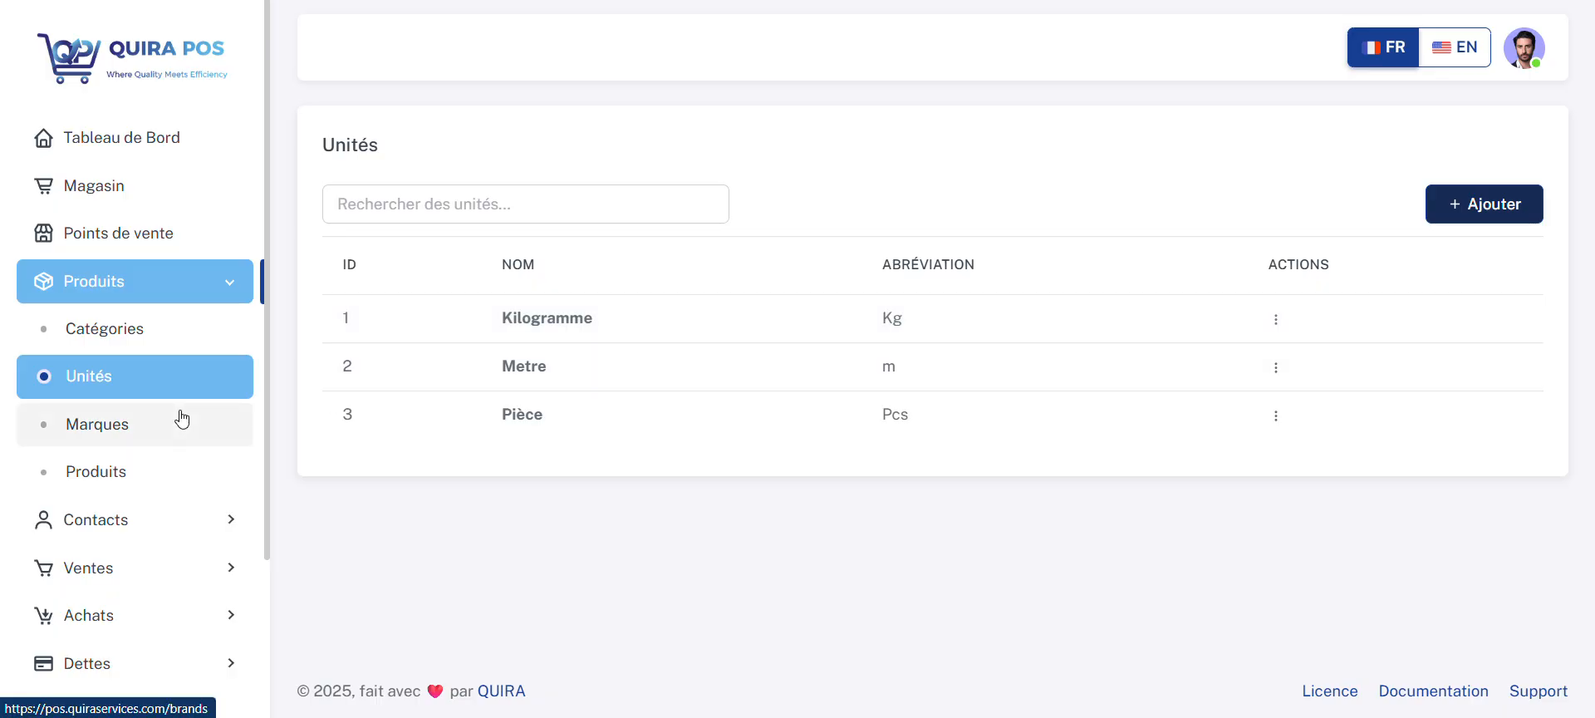
# Step: Create a product brand named Samsung
pyautogui.click(155, 425)
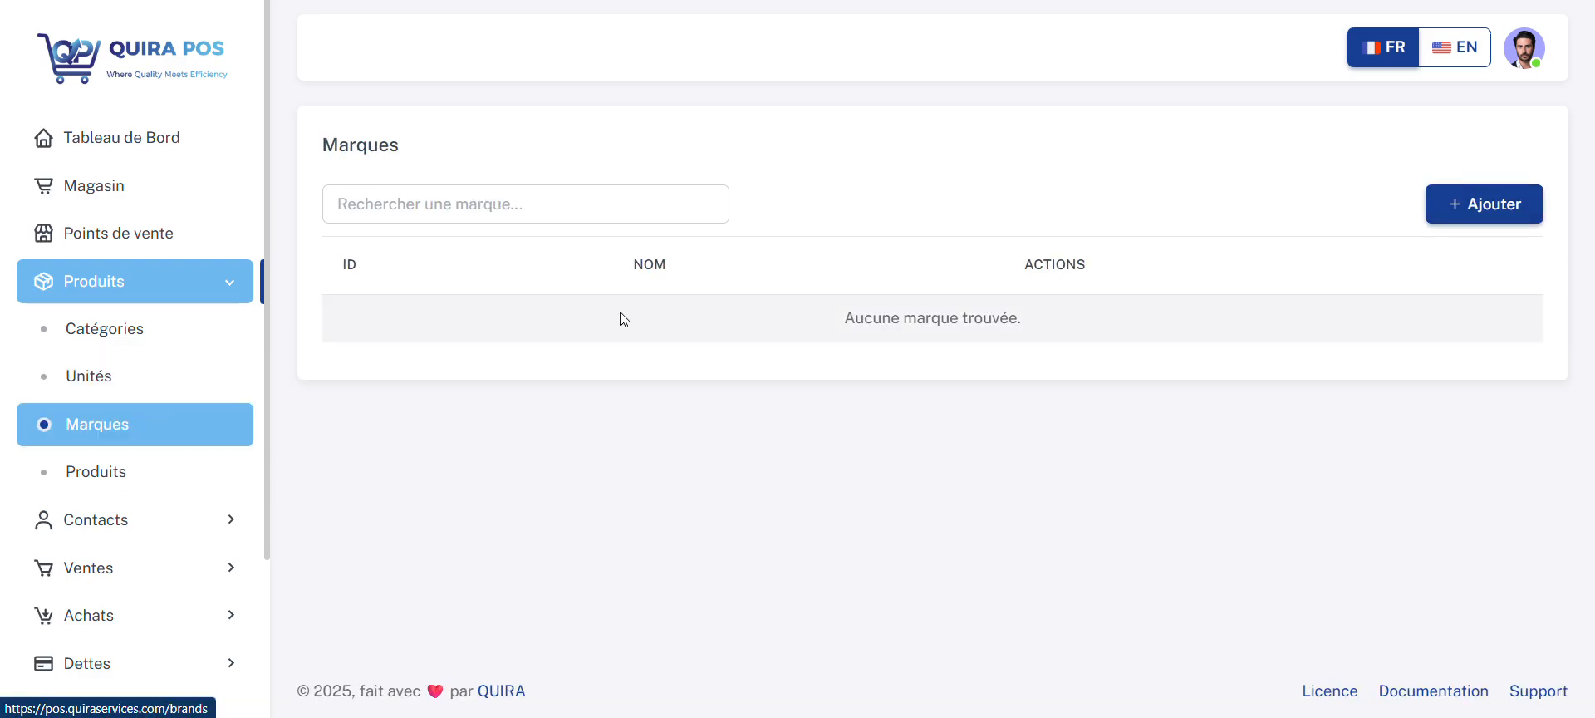
pyautogui.click(1458, 212)
pyautogui.click(926, 153)
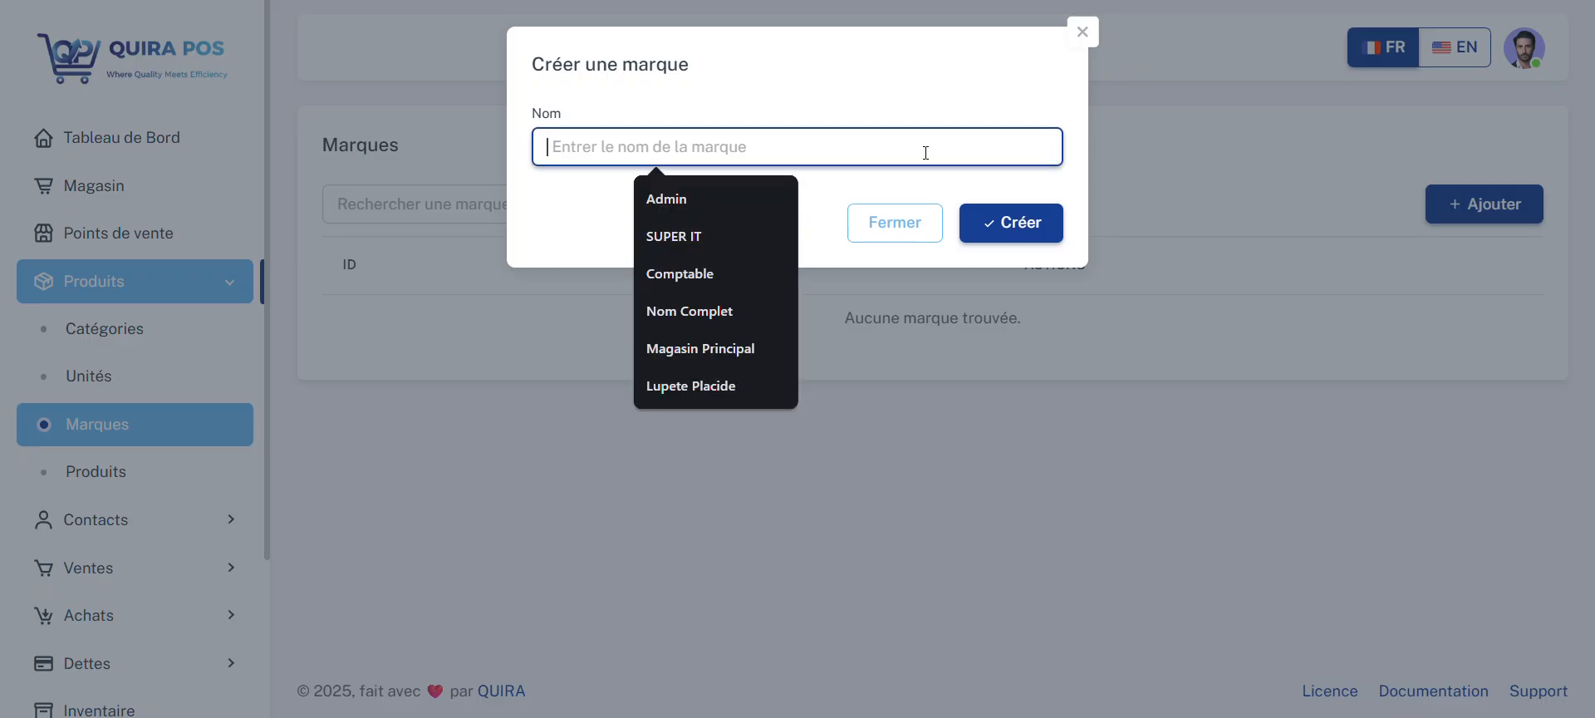
pyautogui.write('Samsung')
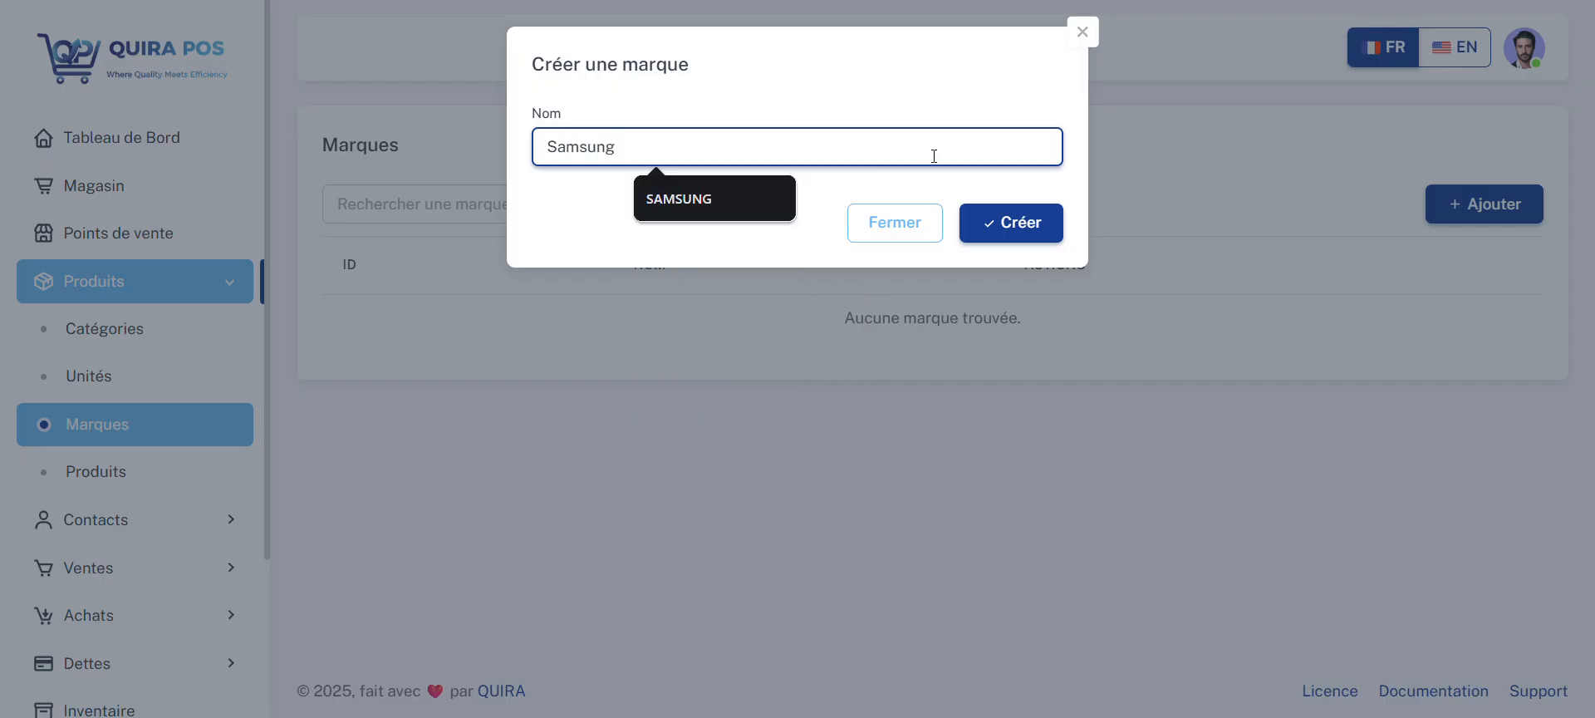
pyautogui.click(1016, 218)
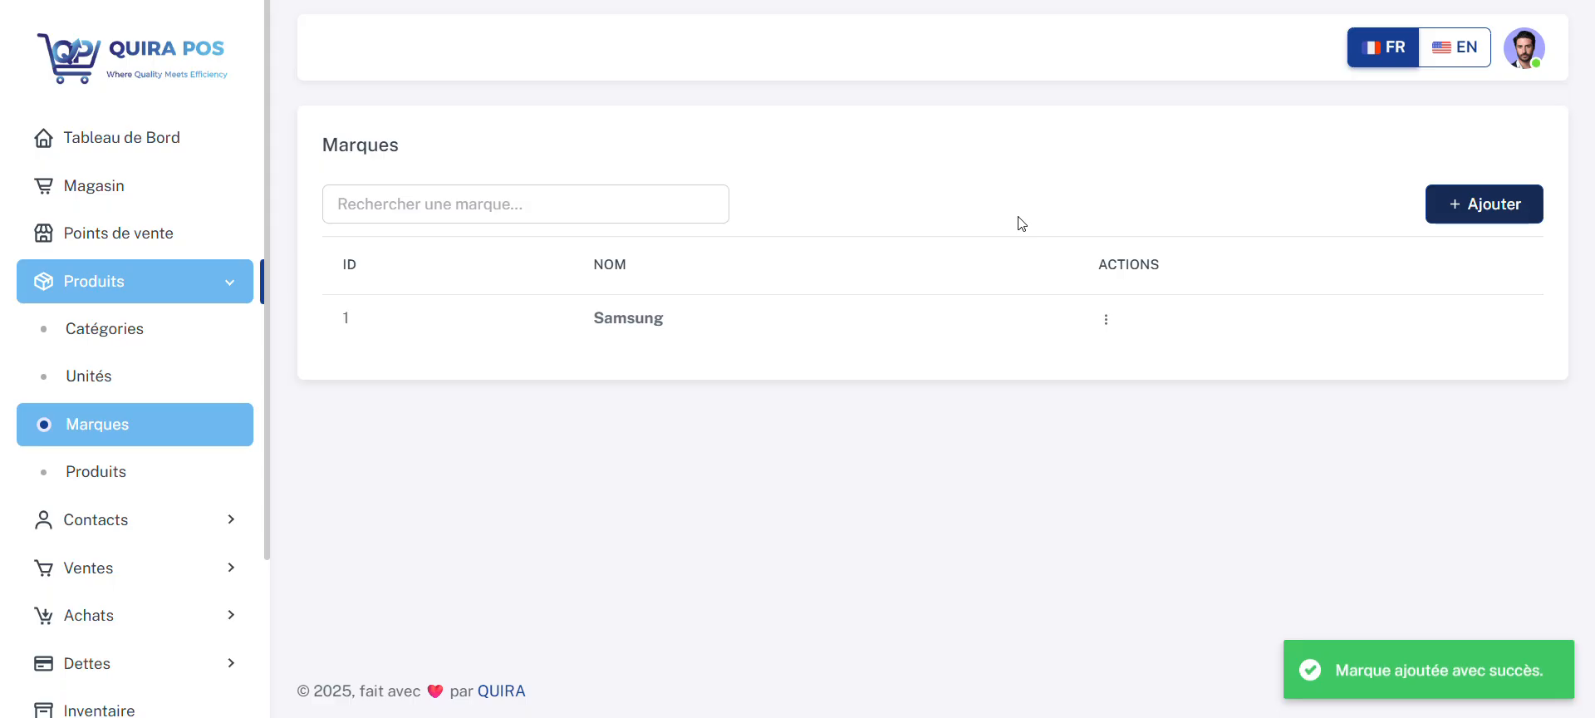
# Step: Add a second product brand named ZEC
pyautogui.click(1456, 206)
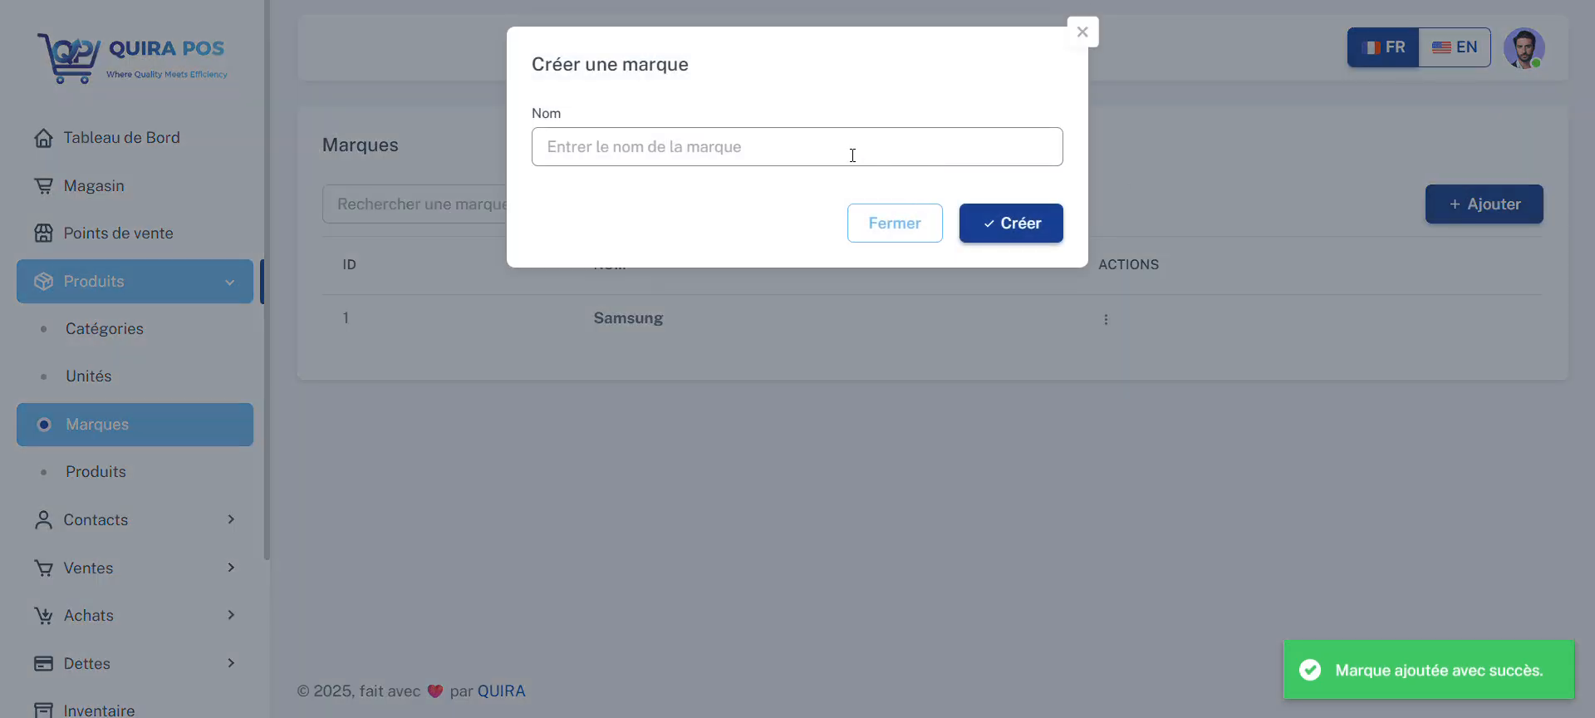
pyautogui.click(847, 151)
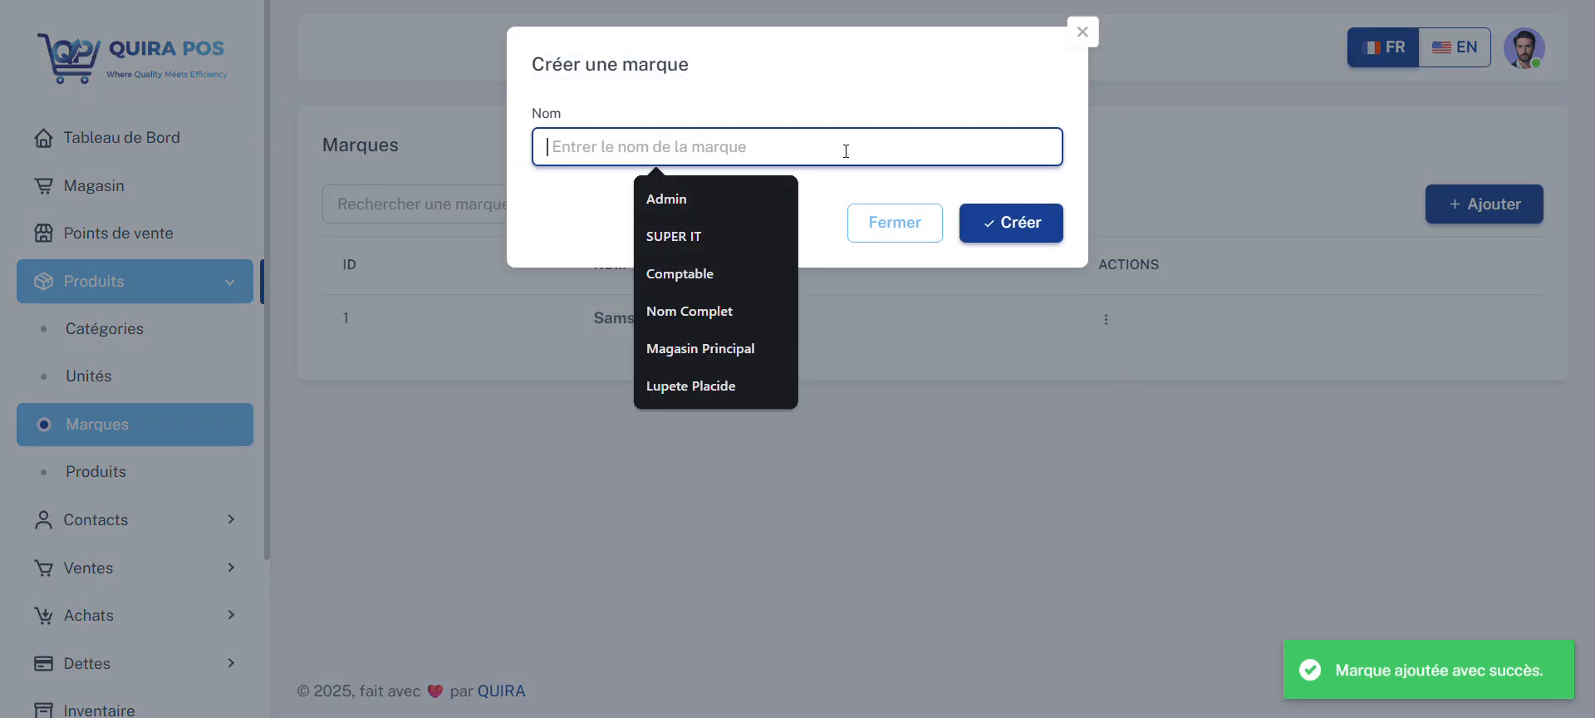
pyautogui.write('Z')
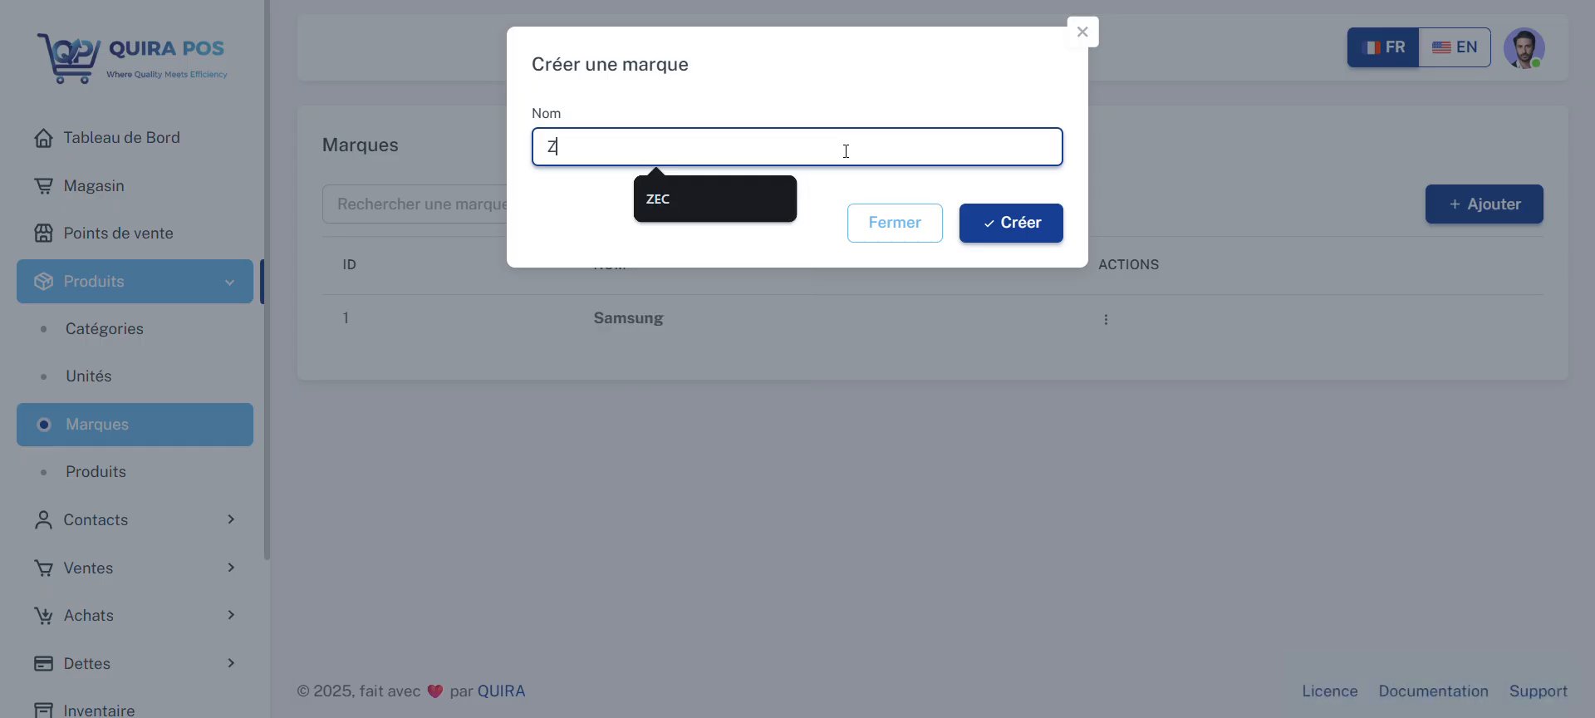
pyautogui.write('EC')
pyautogui.click(1029, 222)
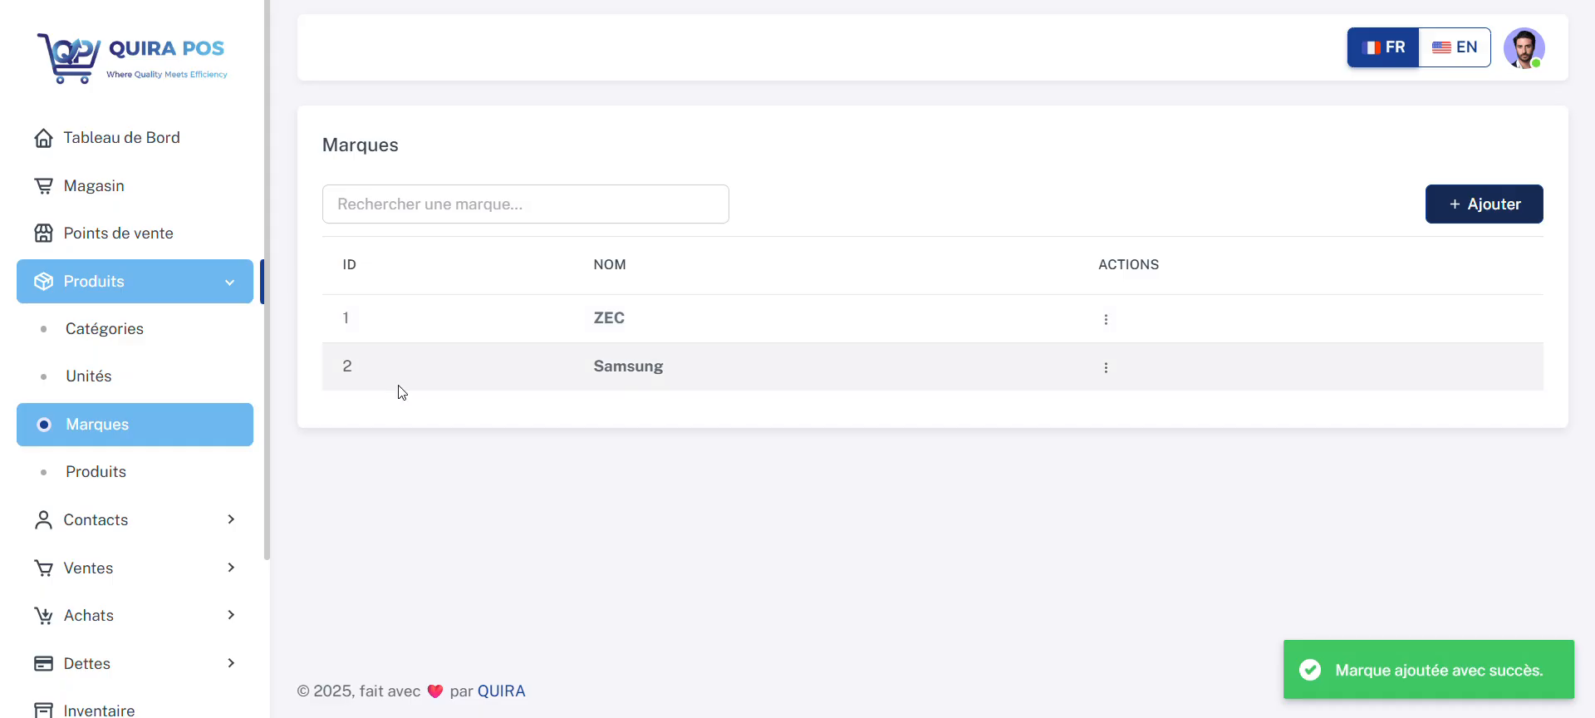
# Step: Start a new product in the product list, named TELEVISION with the reference TV
pyautogui.click(107, 479)
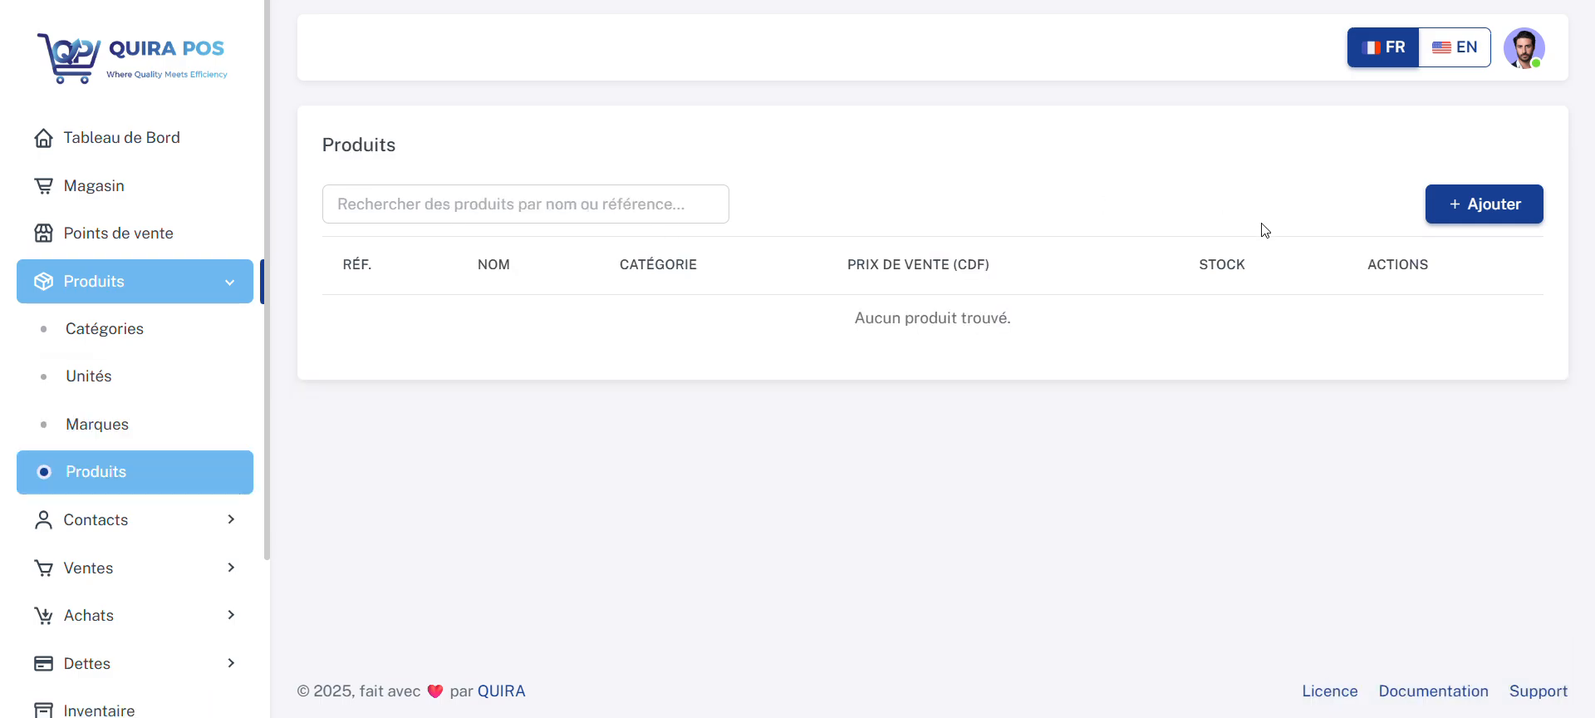
pyautogui.click(1511, 210)
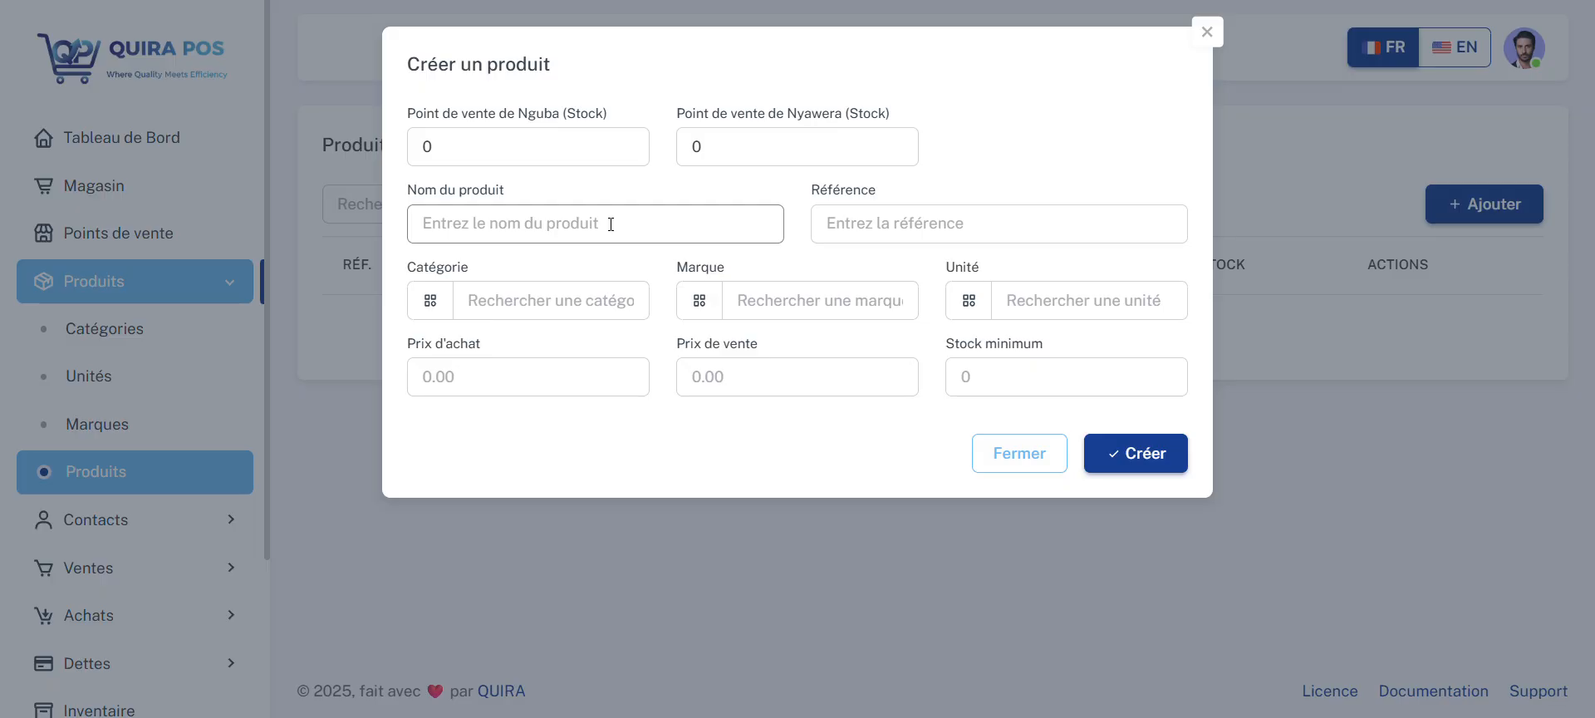
pyautogui.click(584, 229)
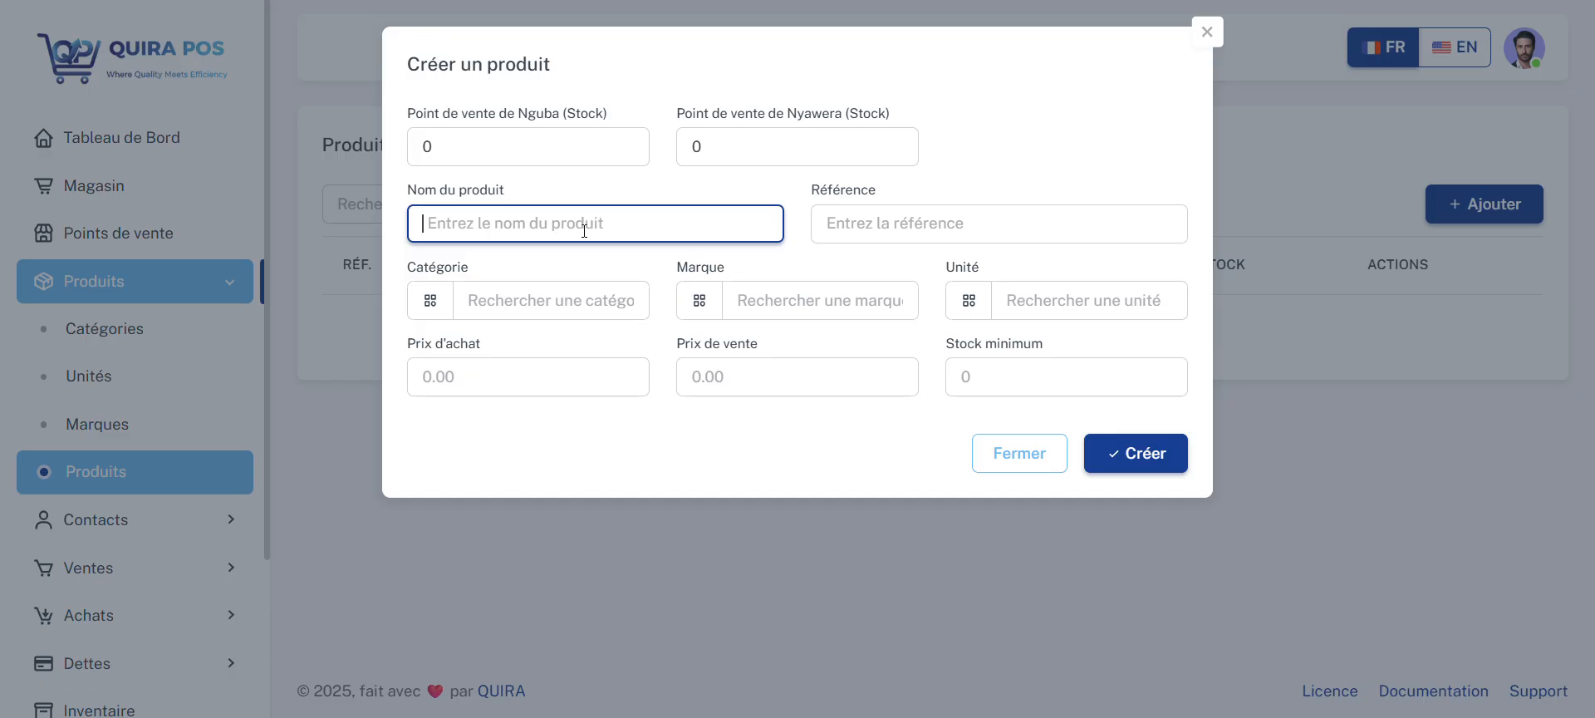
pyautogui.write('TEL')
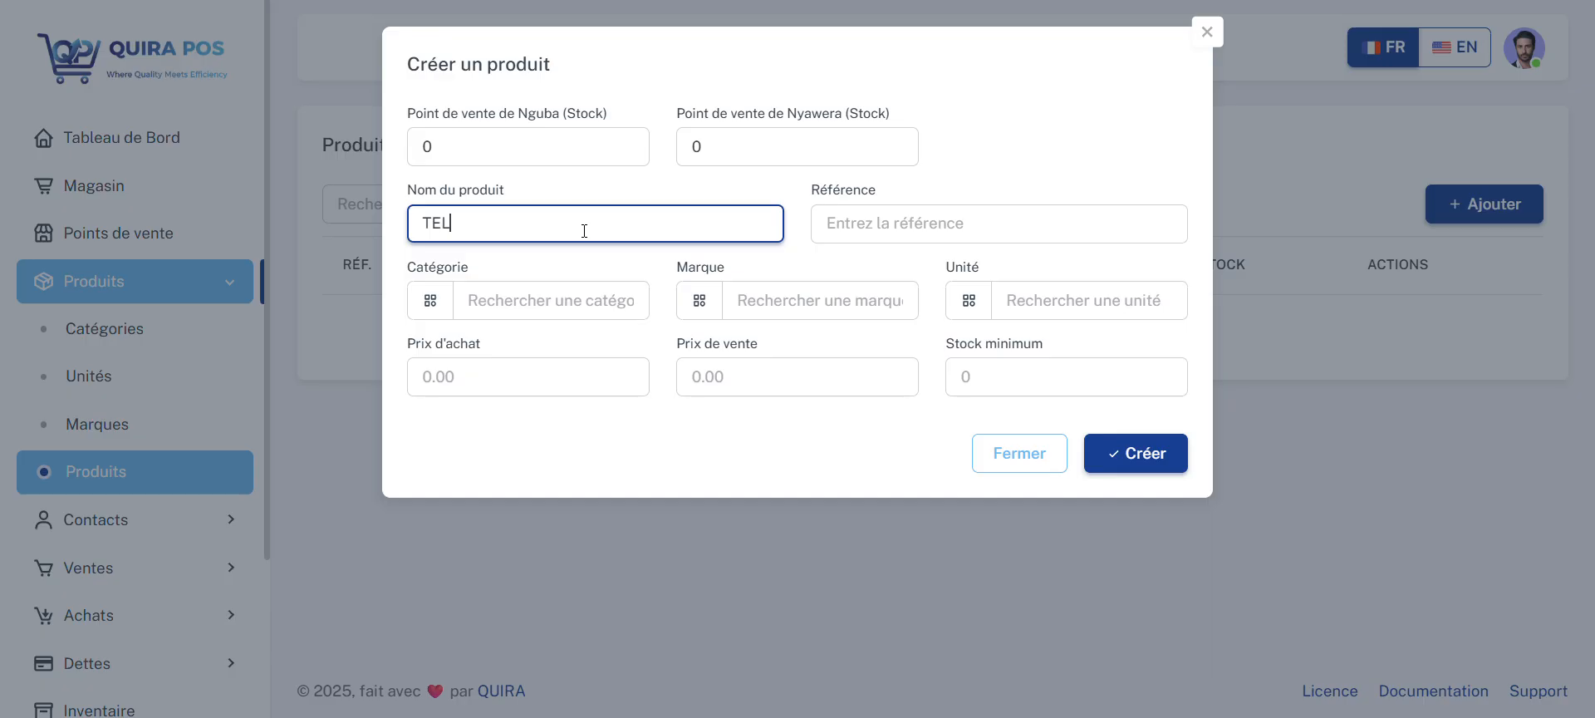
pyautogui.write('EVISION')
pyautogui.click(865, 233)
pyautogui.write('TV')
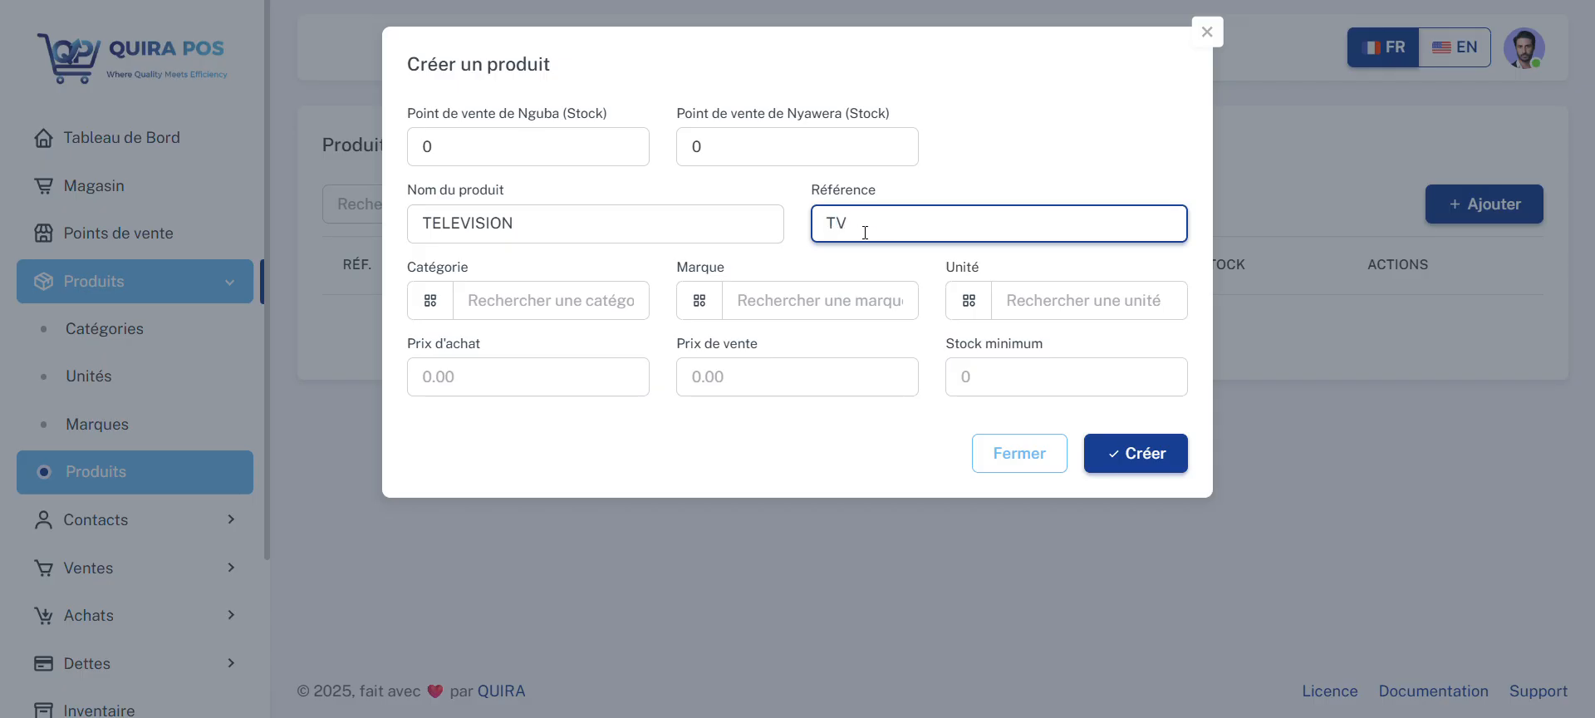
# Step: Assign the TELEVISION product the category APPAREILS ELECTOMENAGERS, the brand Samsung and the unit Pièce
pyautogui.click(573, 301)
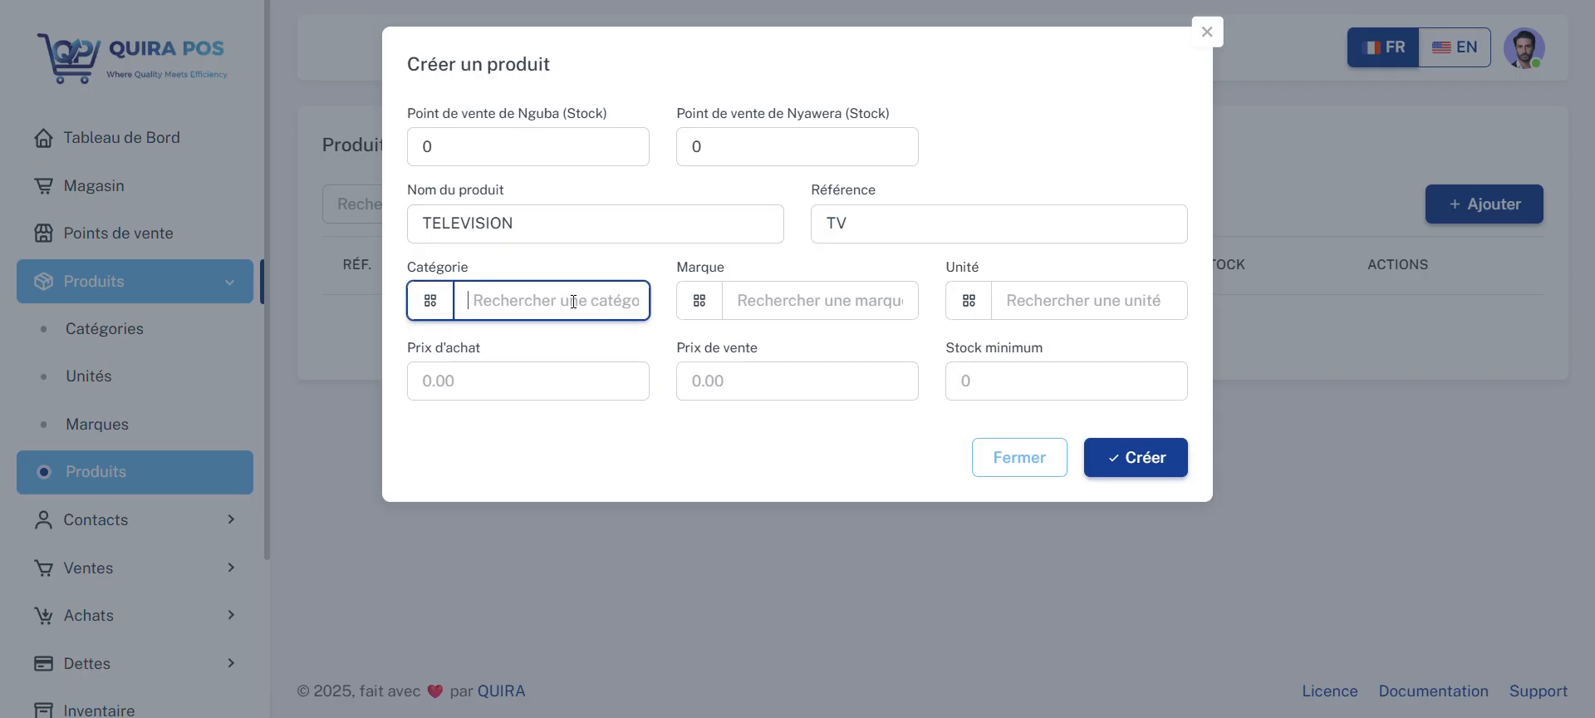
pyautogui.write('Ap')
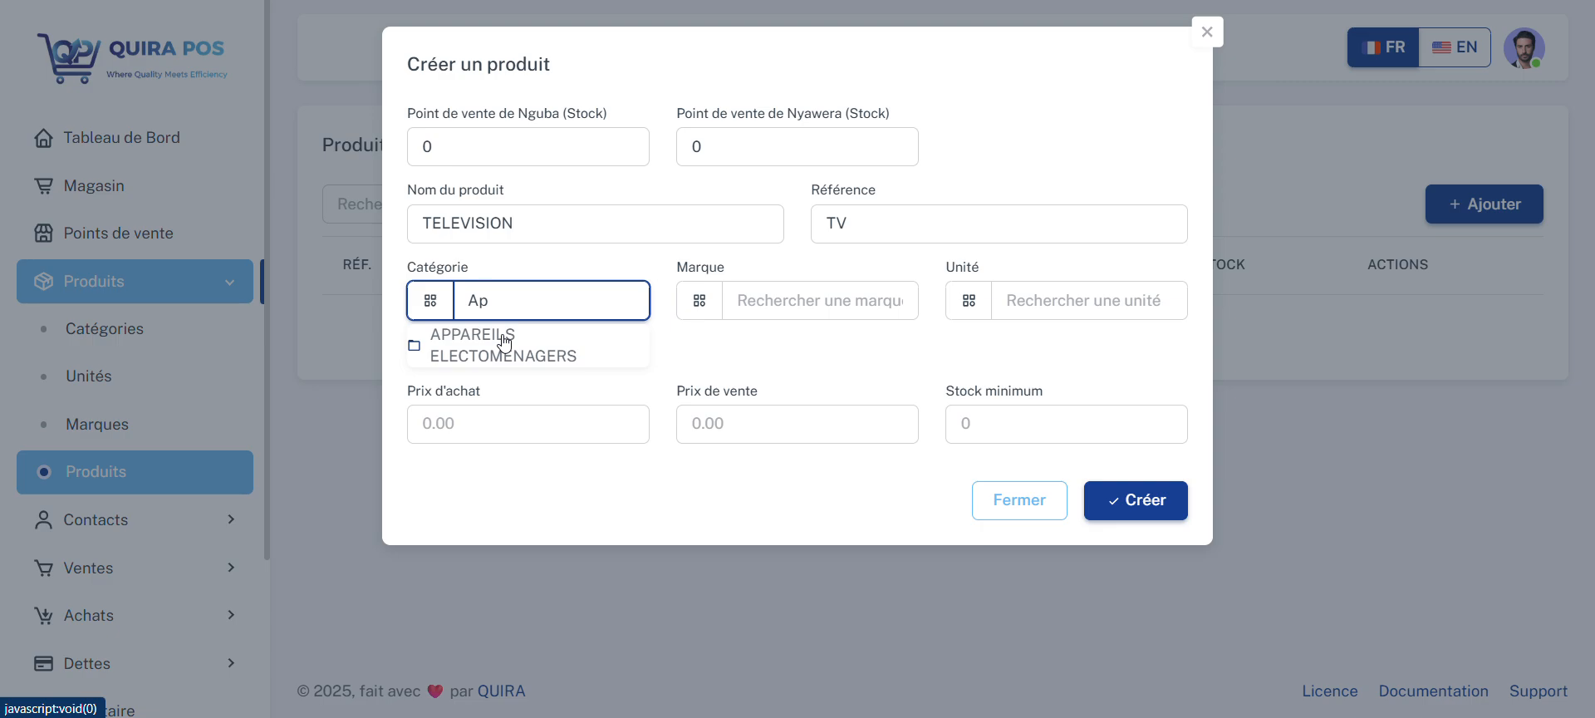
pyautogui.click(505, 340)
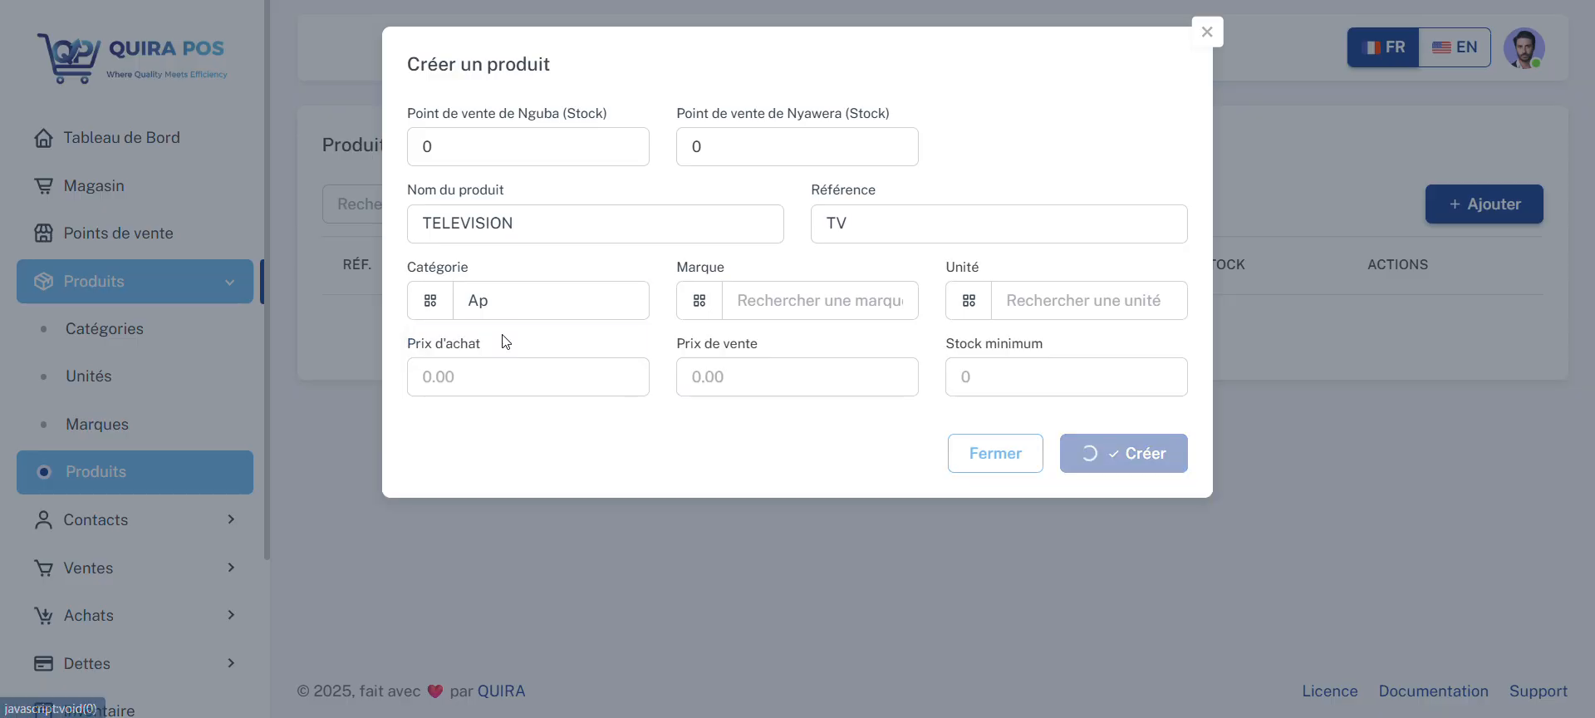
pyautogui.click(764, 310)
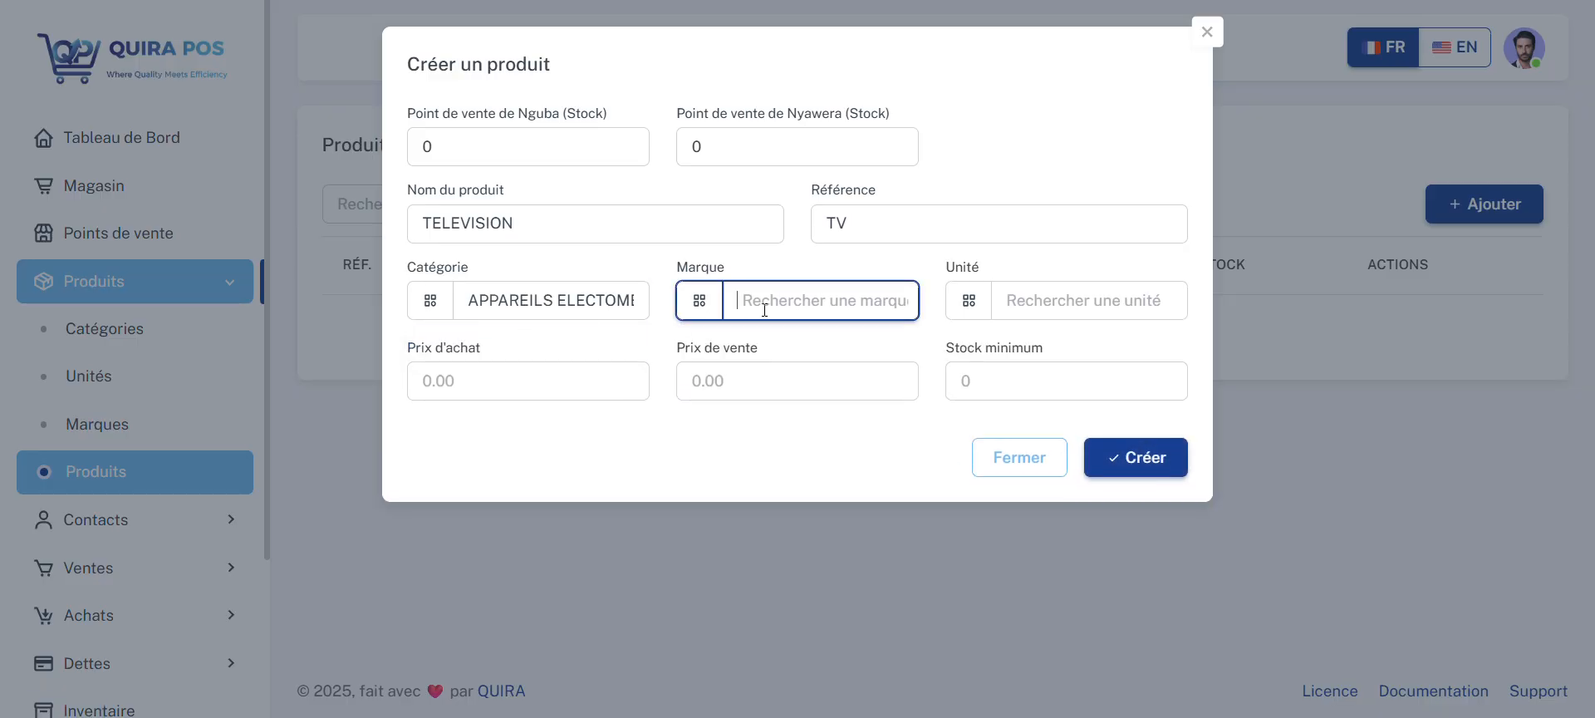
pyautogui.write('Sa')
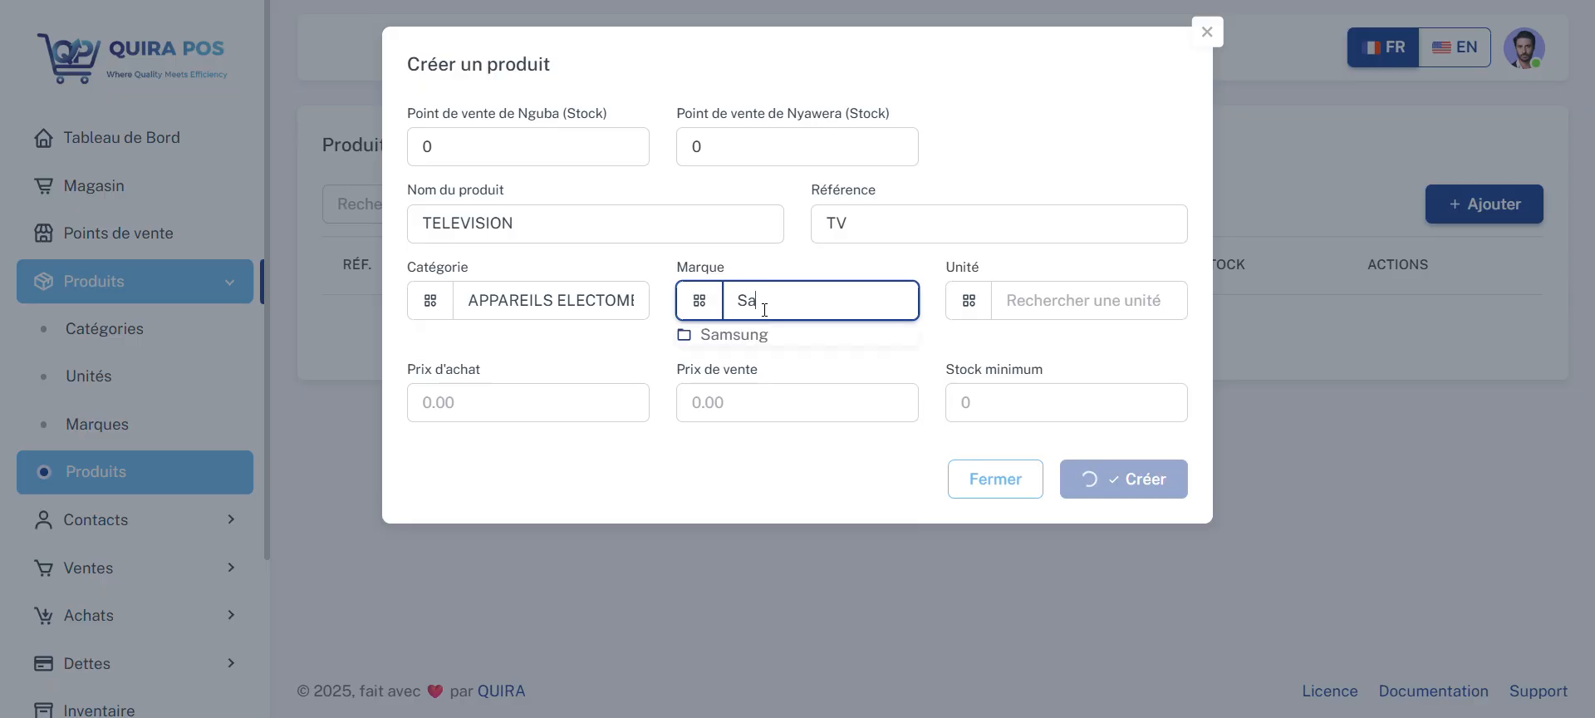
pyautogui.click(751, 340)
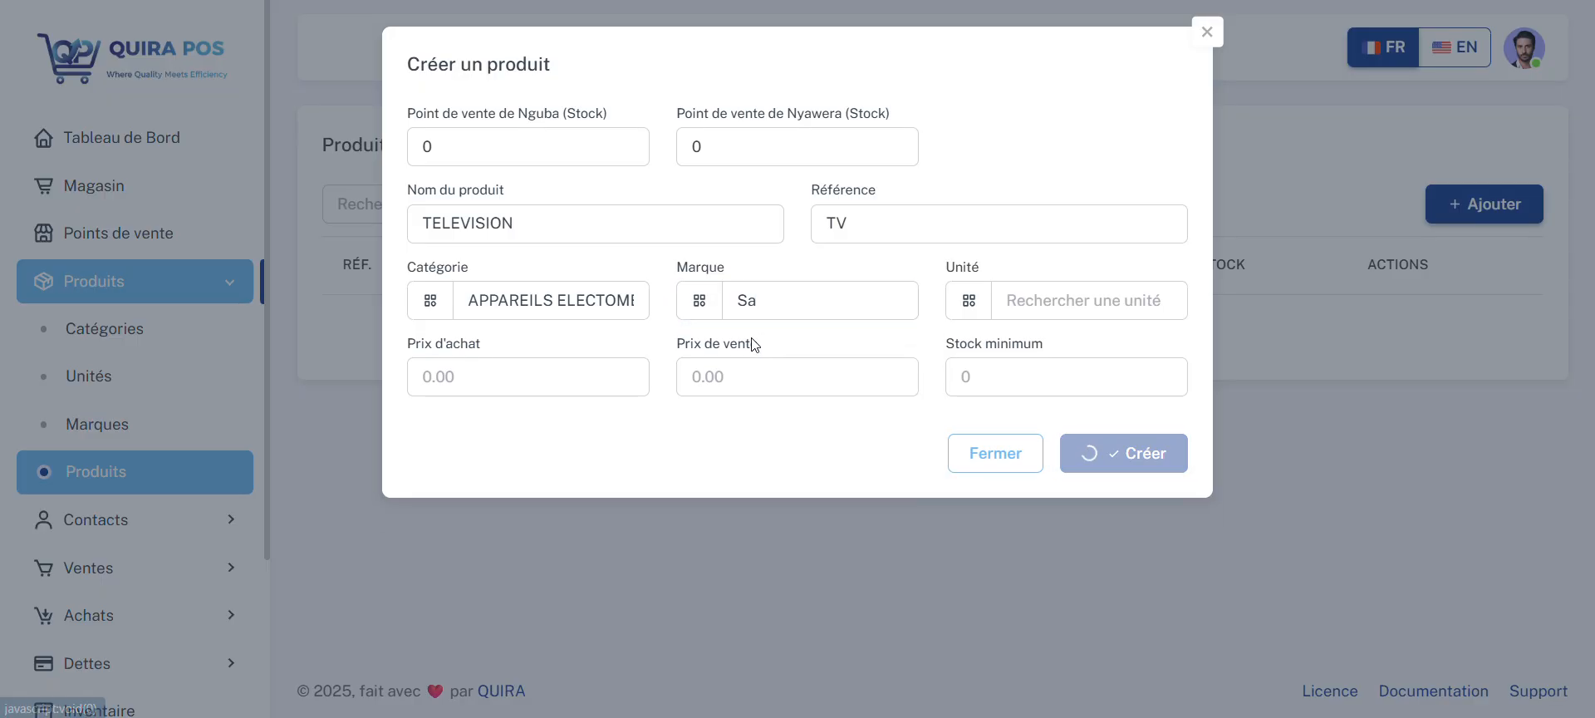
pyautogui.click(1041, 301)
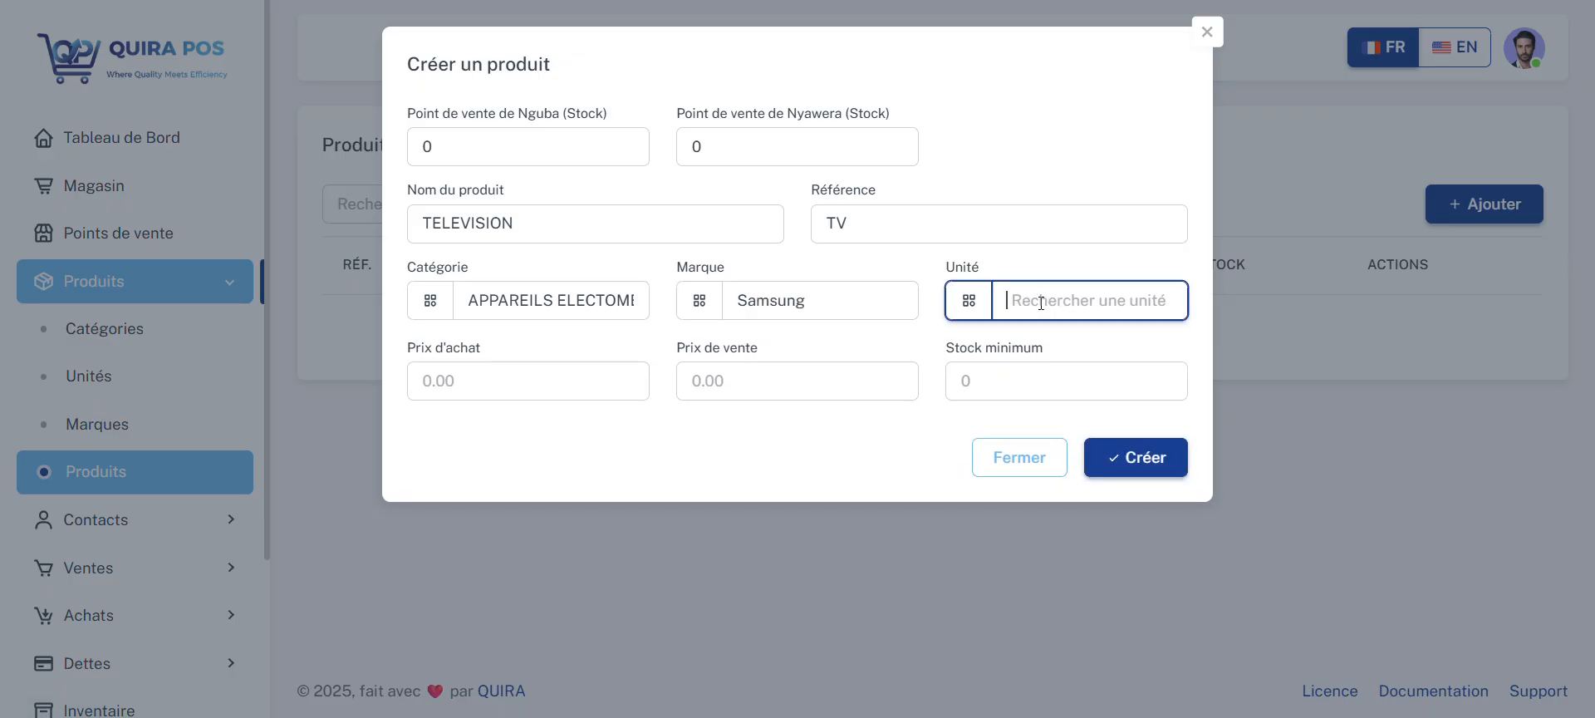
pyautogui.write('Pc')
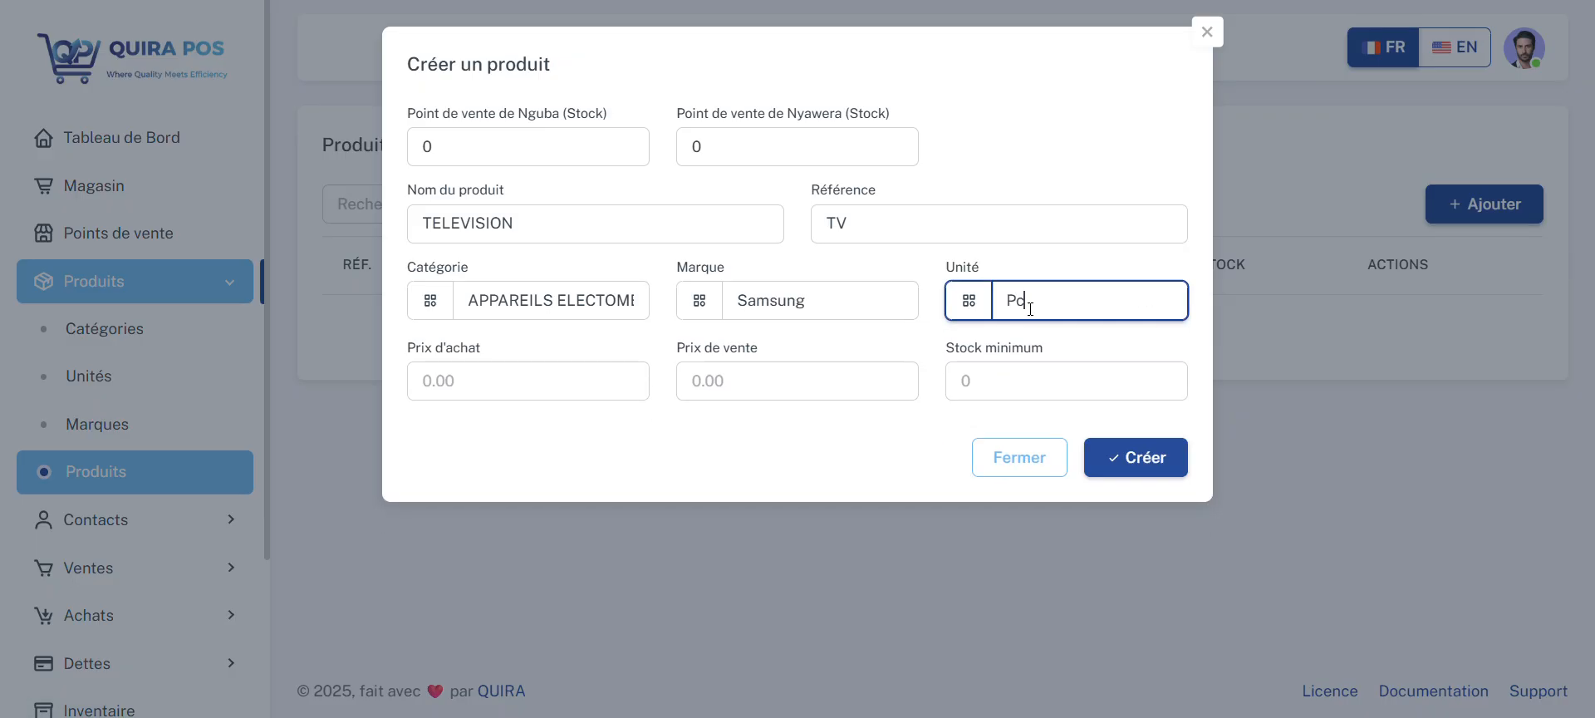
pyautogui.press('BackSpace')
pyautogui.write('i')
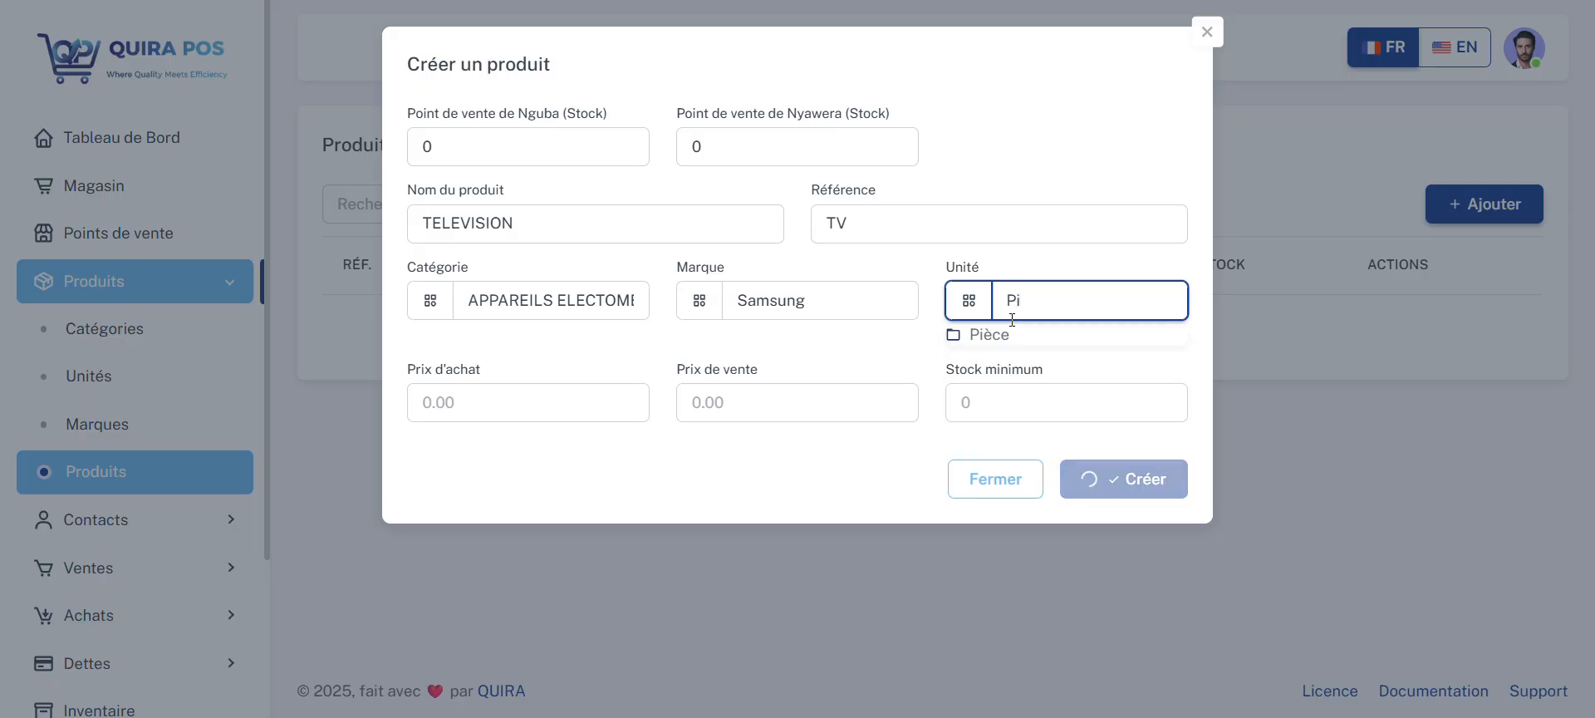
pyautogui.click(1001, 344)
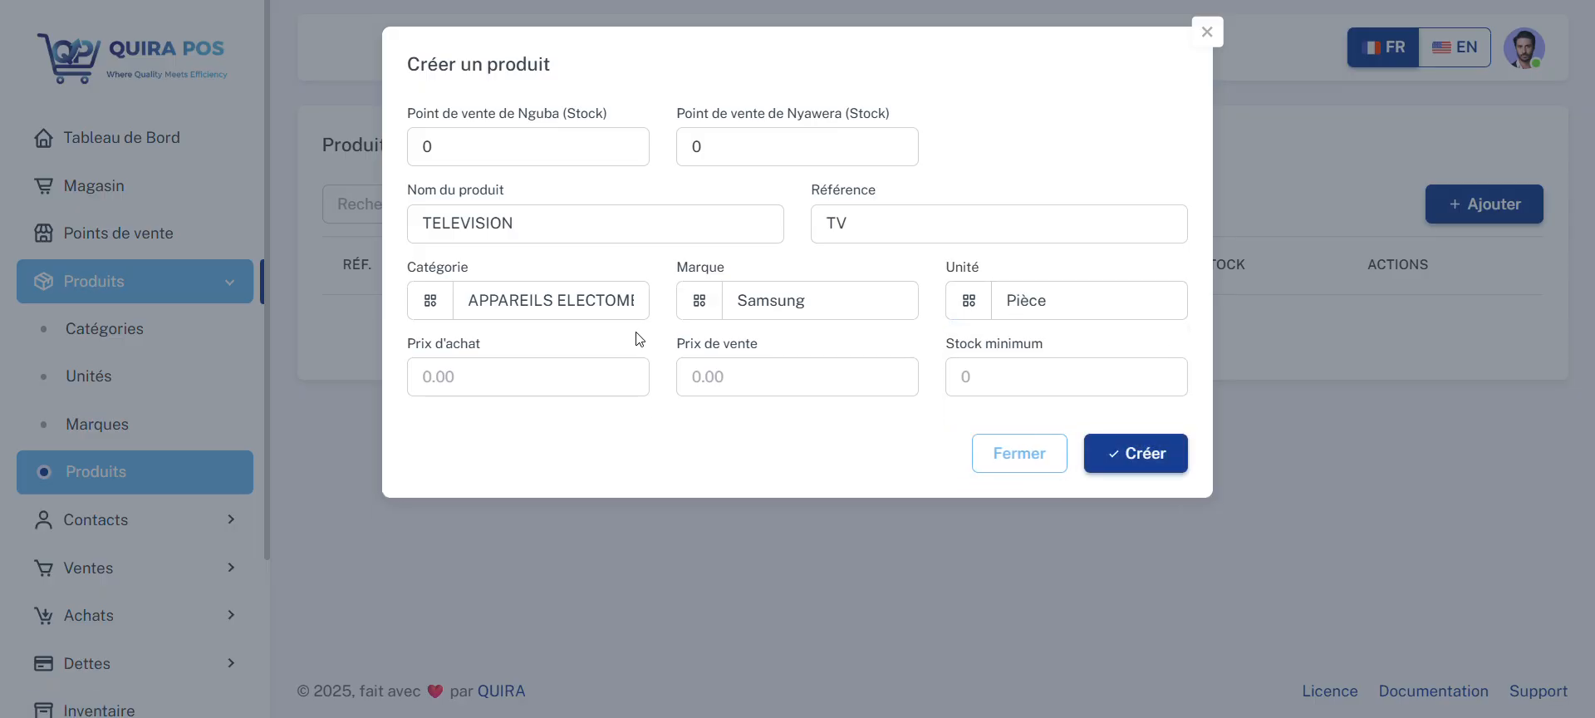
# Step: Set the television's purchase price to 250, sale price to 400 and minimum stock to 2, and create the product
pyautogui.click(522, 369)
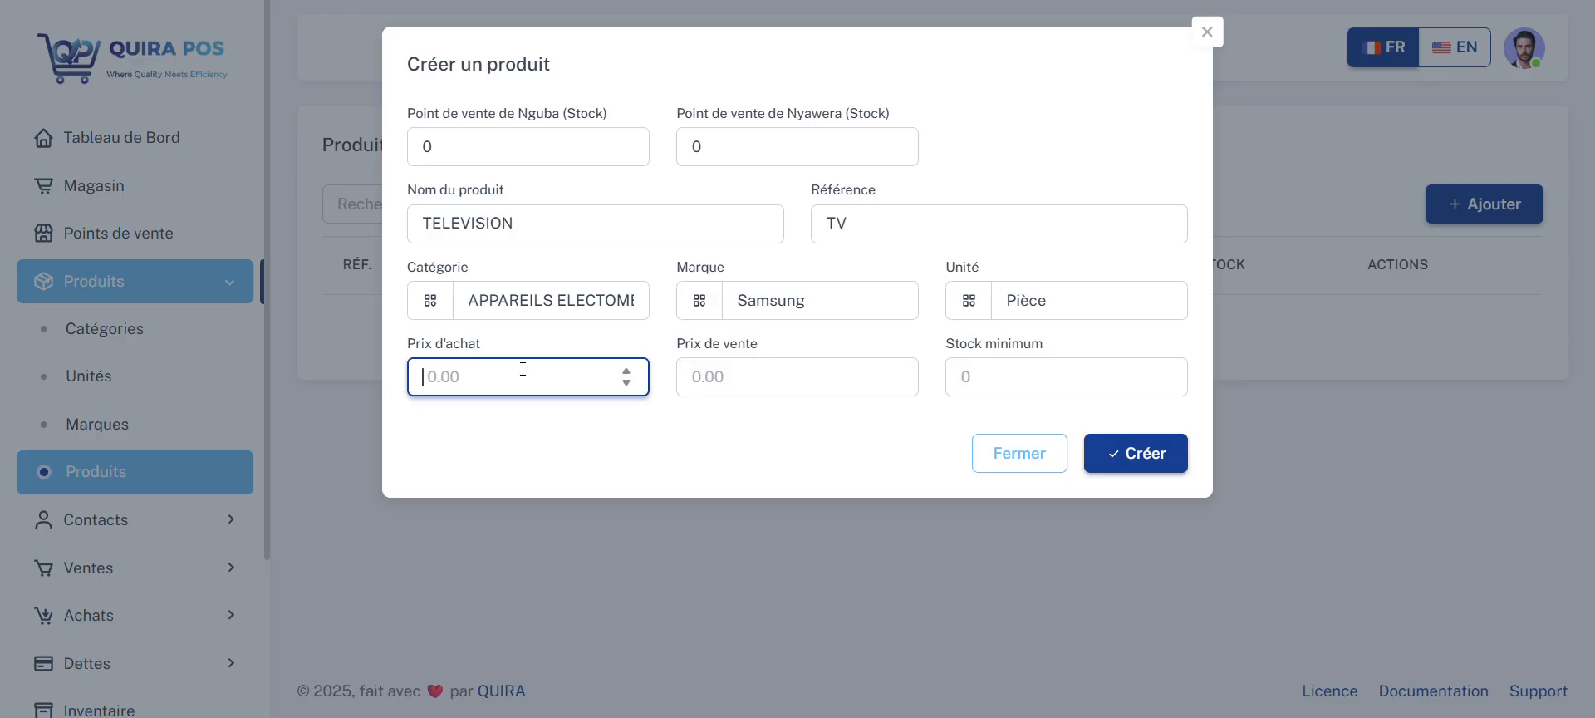
pyautogui.write('250')
pyautogui.click(742, 369)
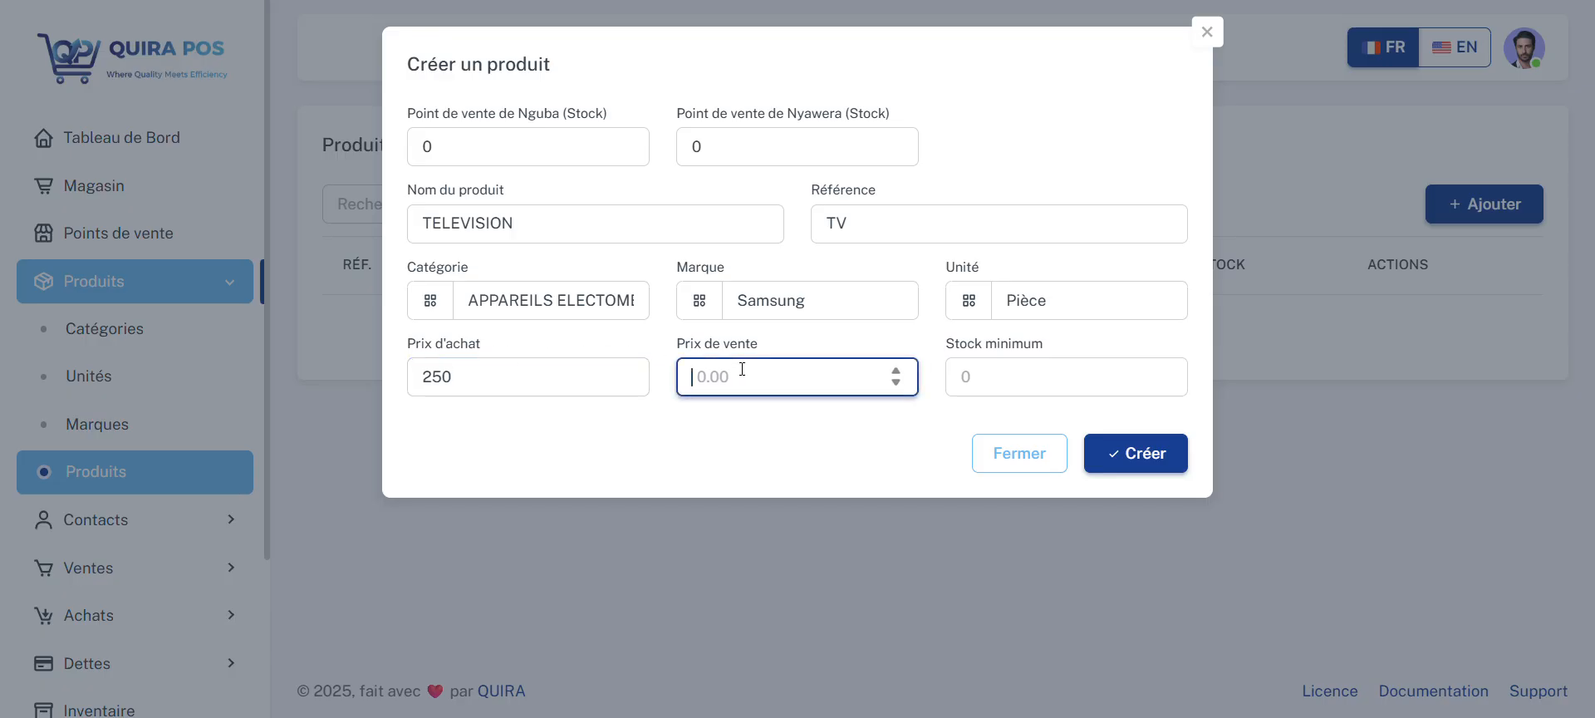
pyautogui.write('400')
pyautogui.click(966, 378)
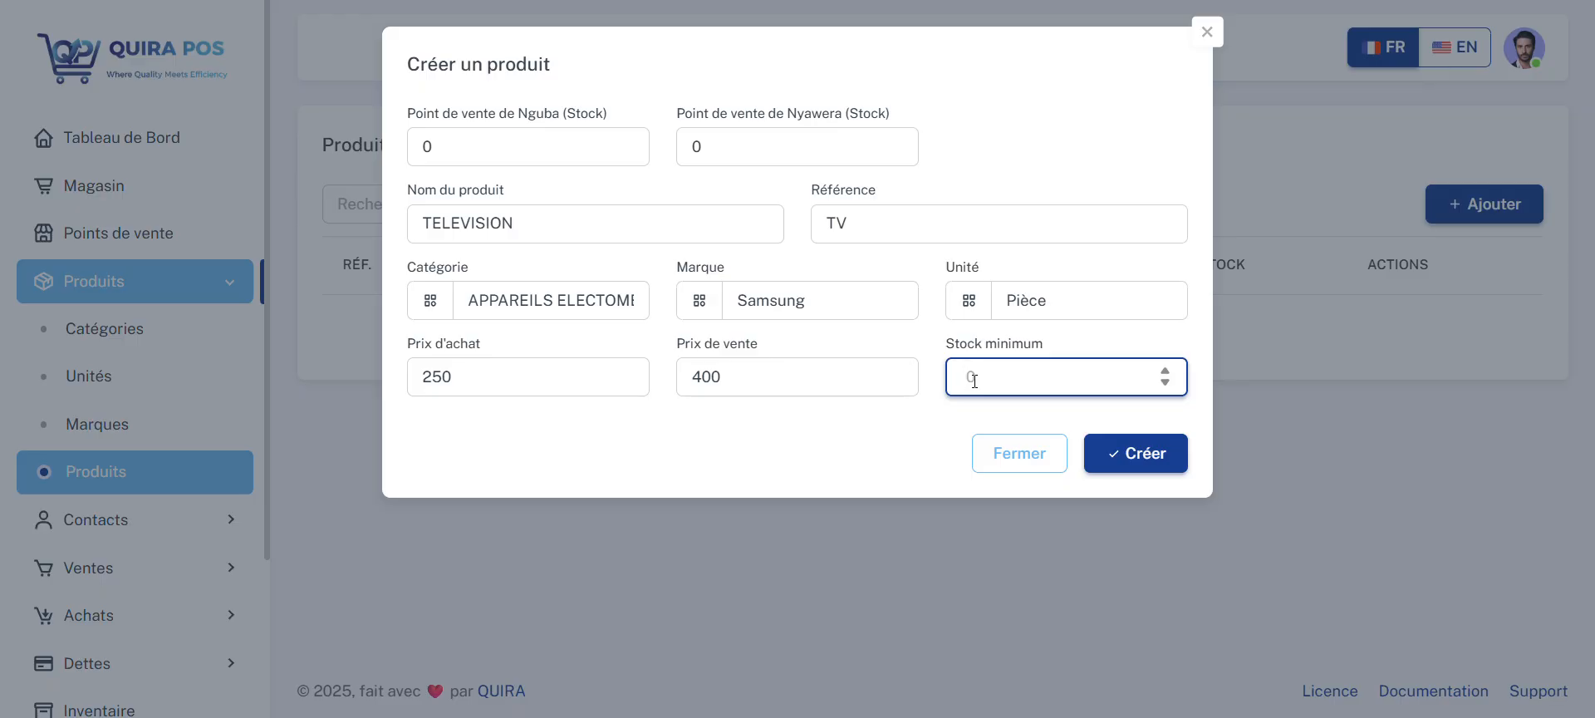
pyautogui.write('2')
pyautogui.click(1133, 456)
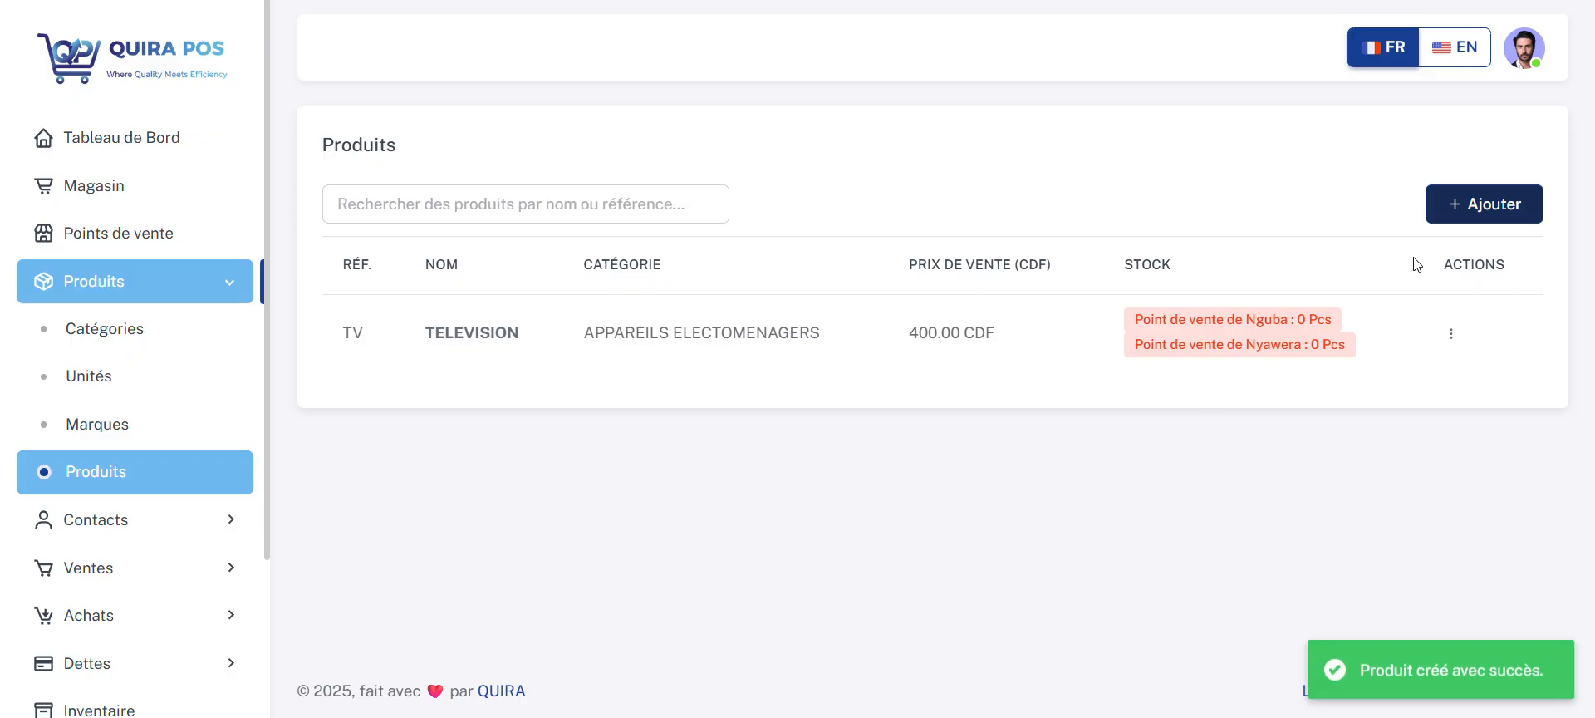
# Step: Start a second product named FER A REPASSER with the reference FER
pyautogui.click(1474, 204)
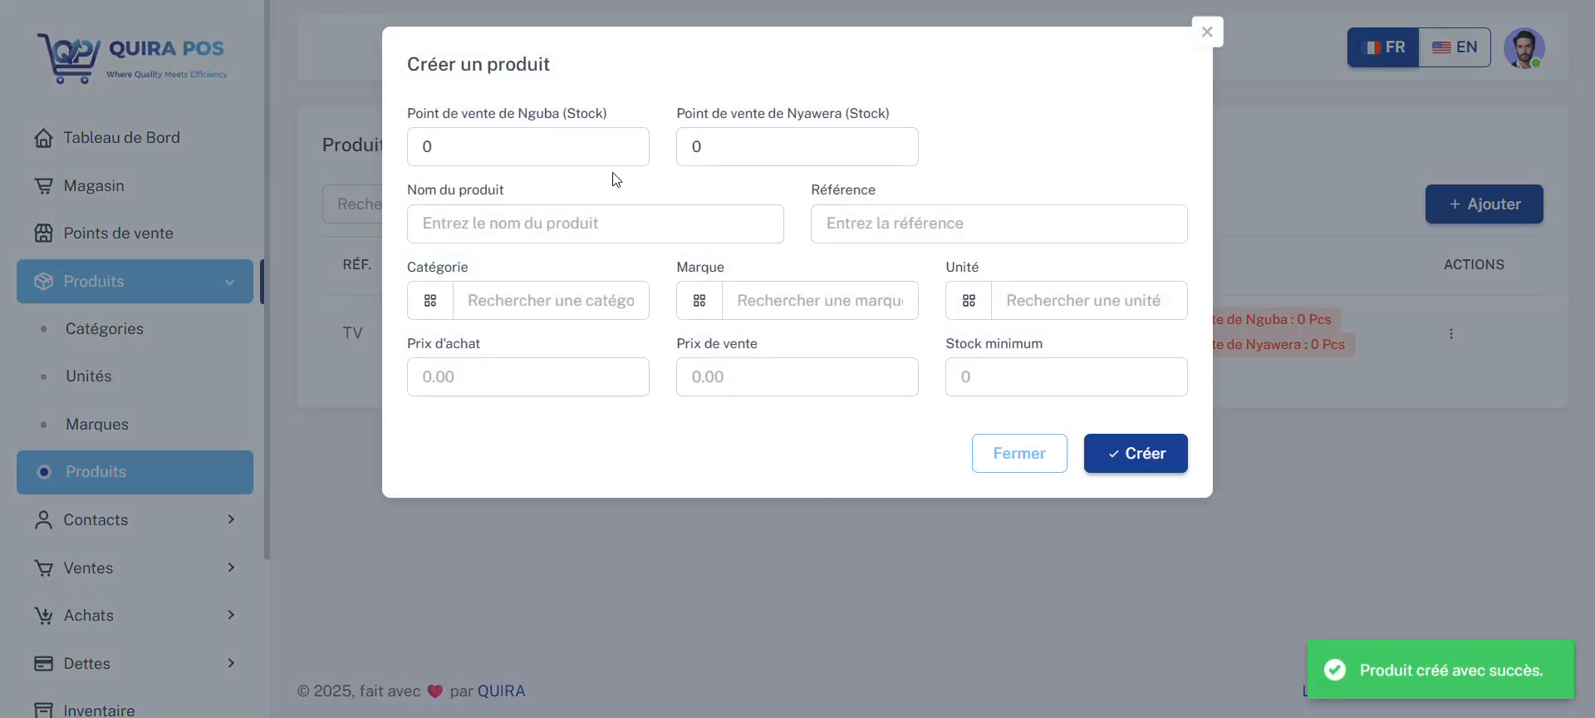
pyautogui.click(570, 220)
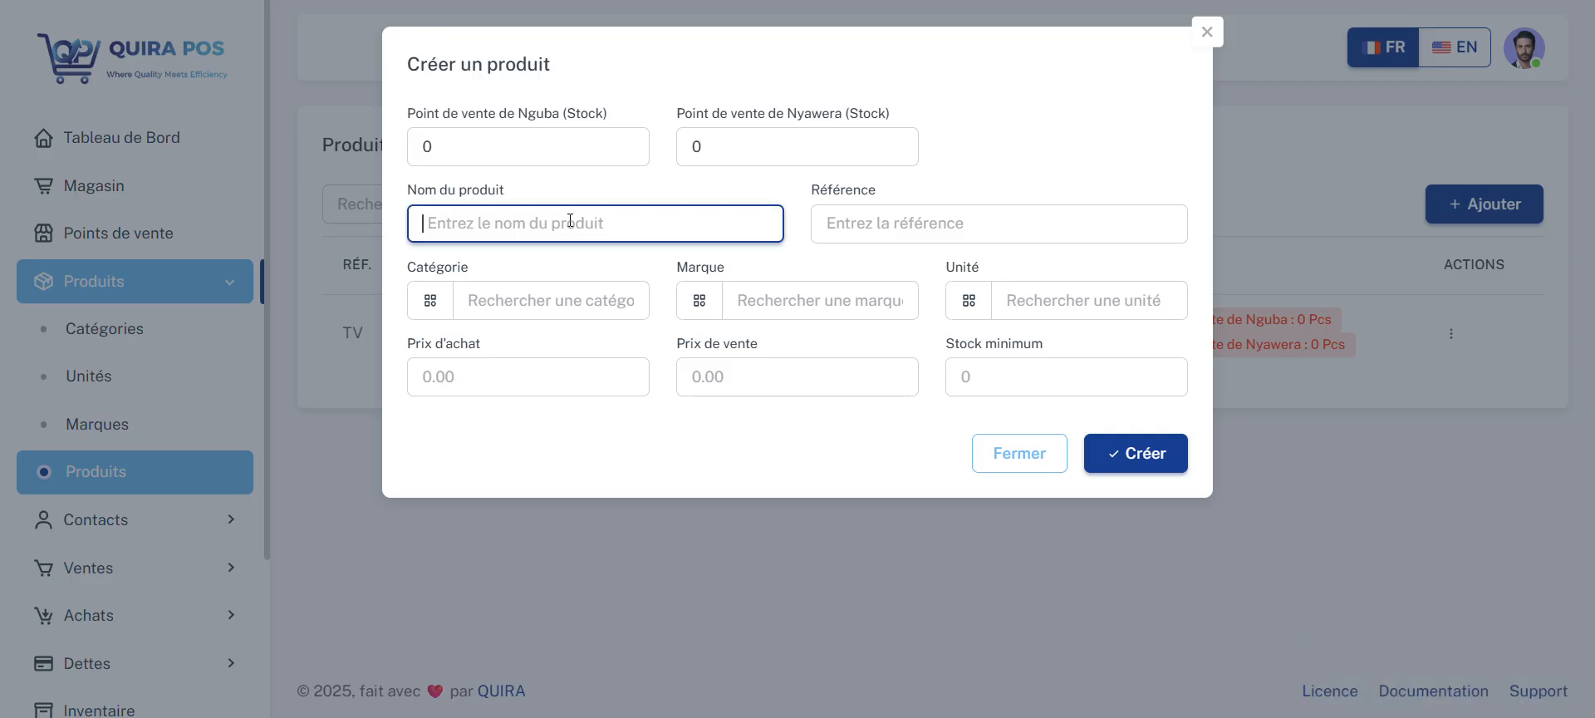
pyautogui.write('FER A RE')
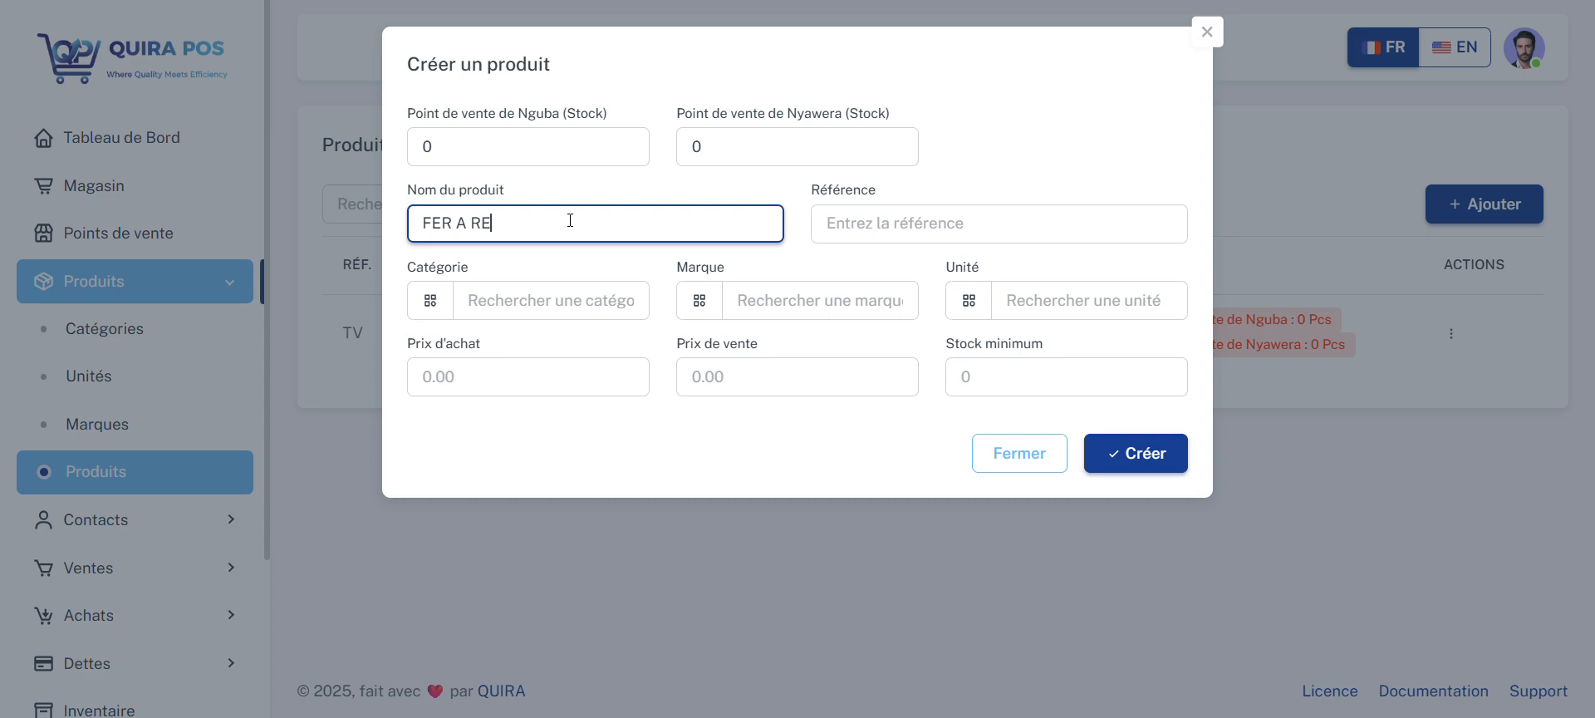
pyautogui.write('PASSER')
pyautogui.click(963, 221)
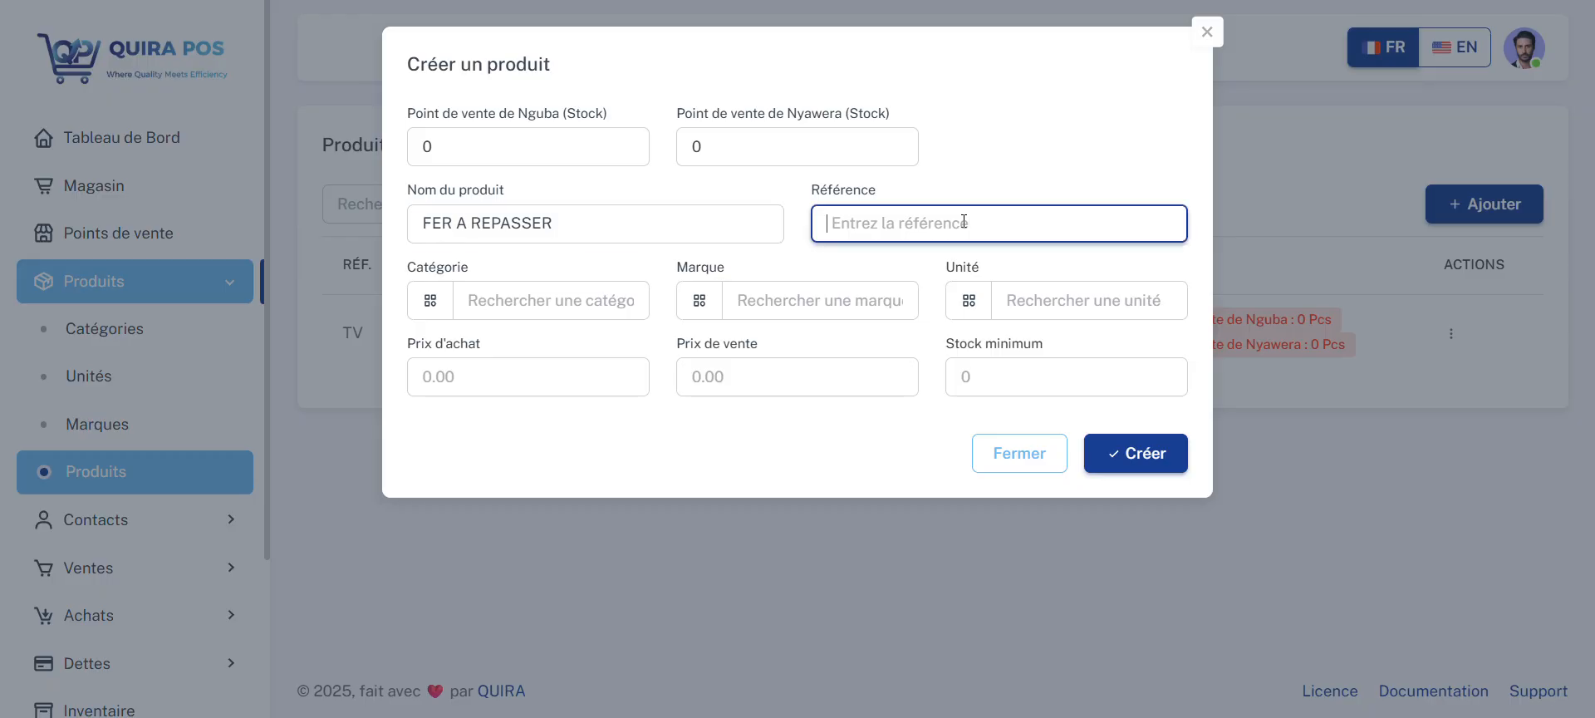
pyautogui.write('FER')
# Step: Assign the FER A REPASSER product the category DIVERS, the brand ZEC and the unit Pièce
pyautogui.click(581, 303)
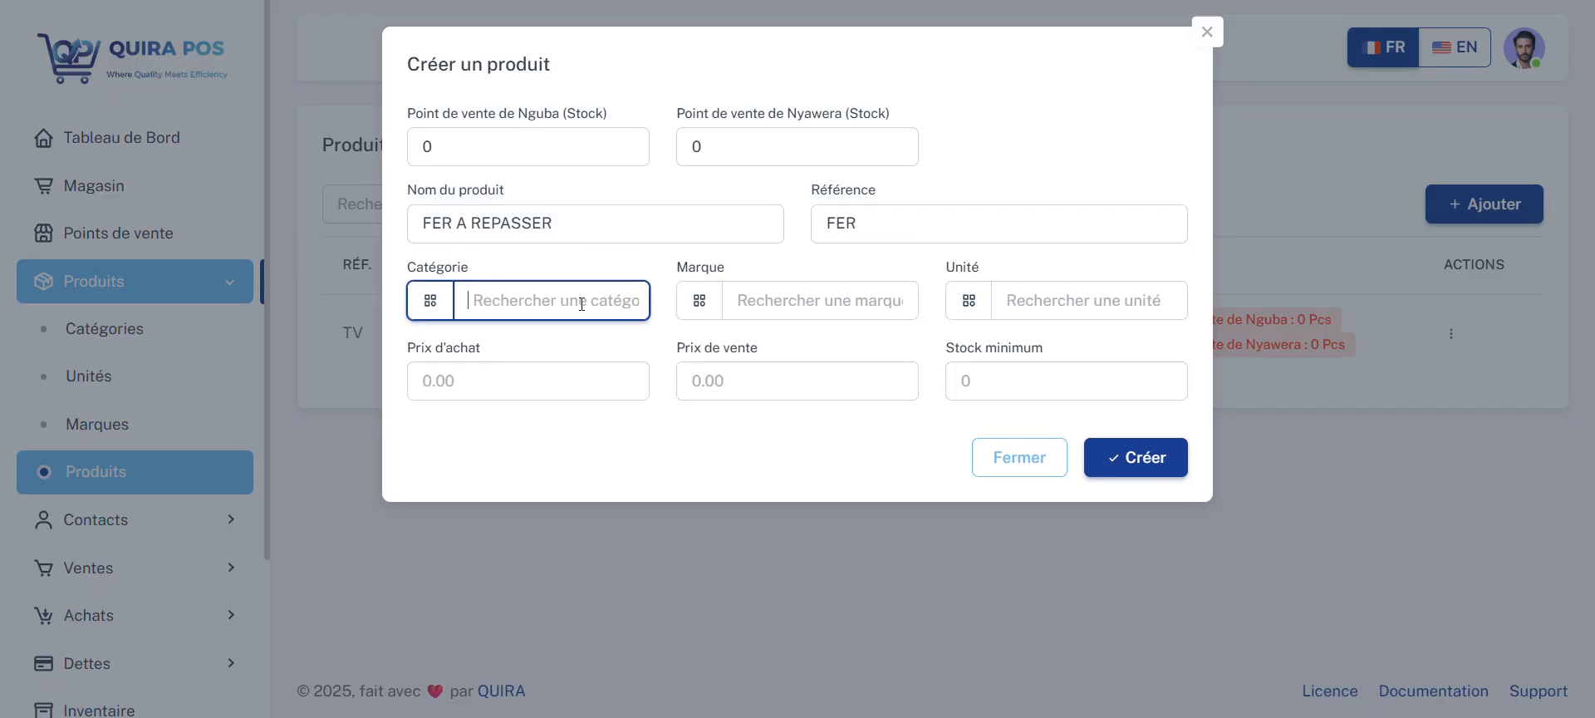
pyautogui.write('DIV')
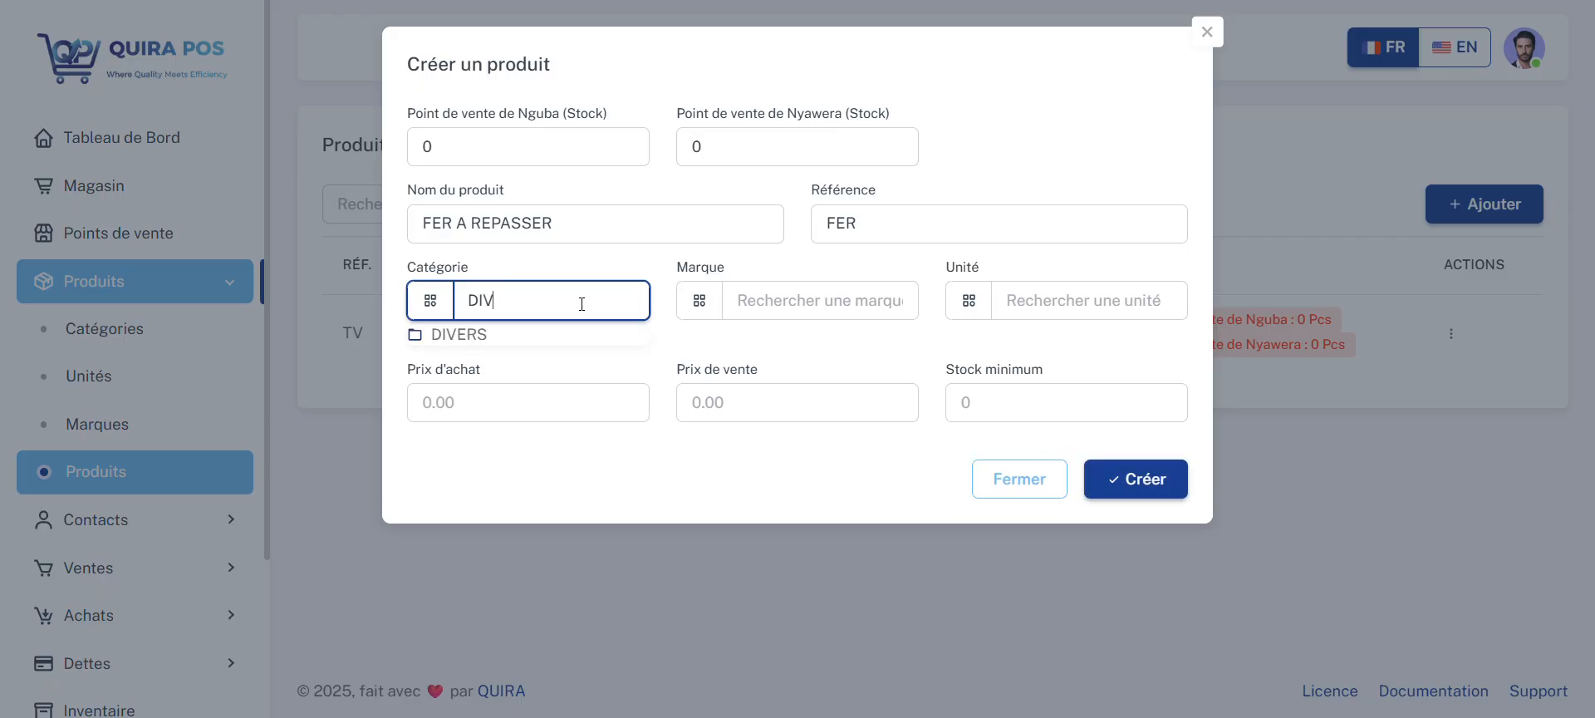
pyautogui.click(505, 336)
pyautogui.click(773, 293)
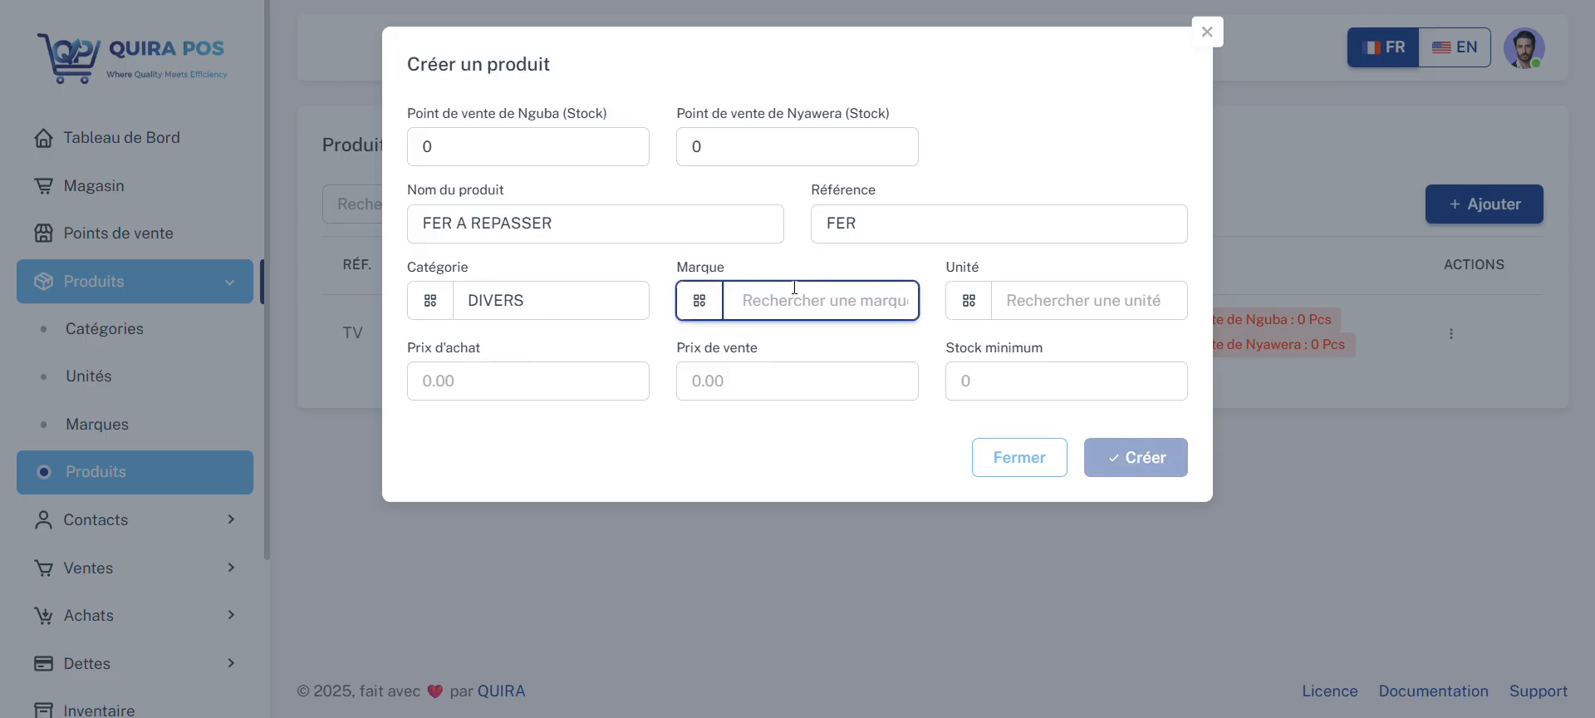
pyautogui.write('ZE')
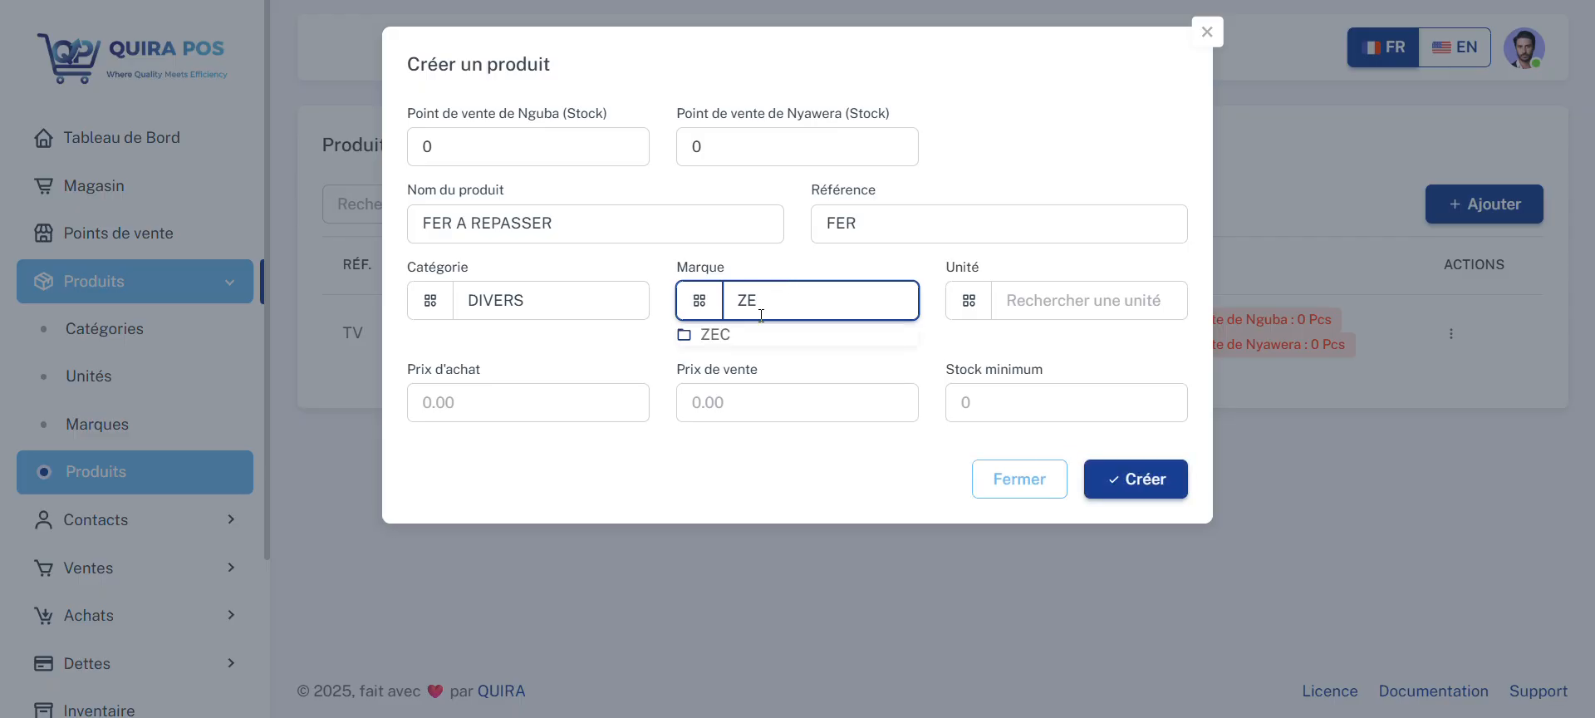
pyautogui.click(723, 334)
pyautogui.click(1043, 300)
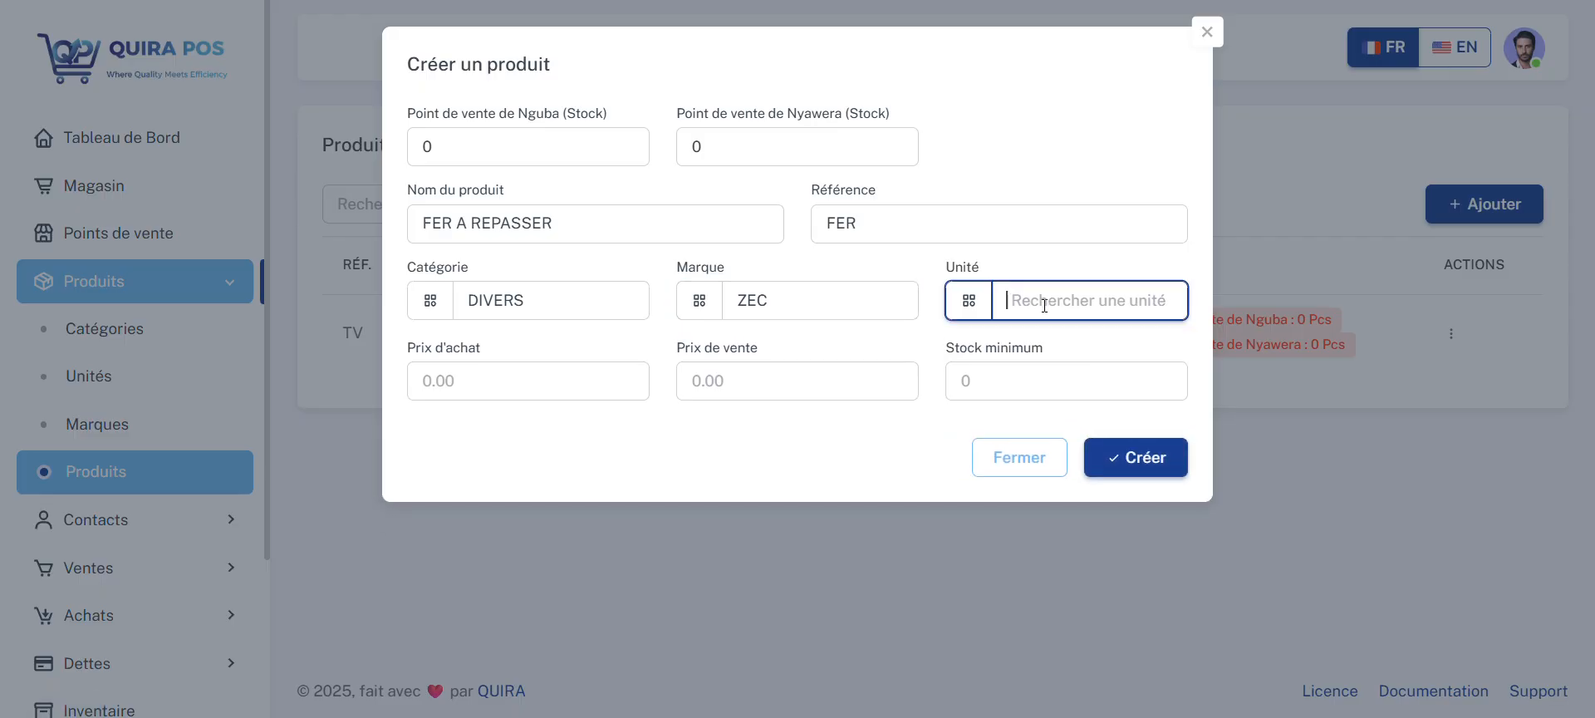
pyautogui.write('PI')
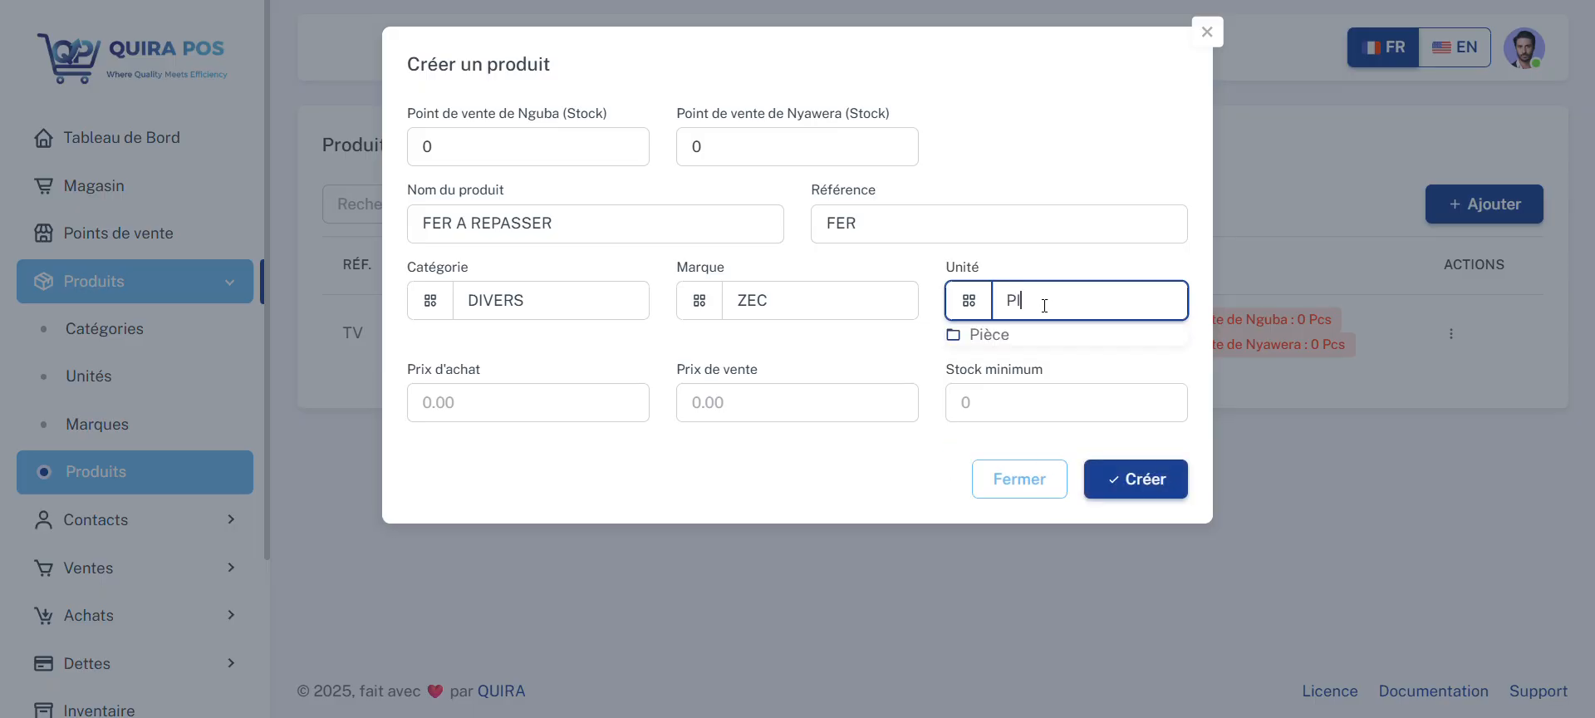
pyautogui.click(1005, 334)
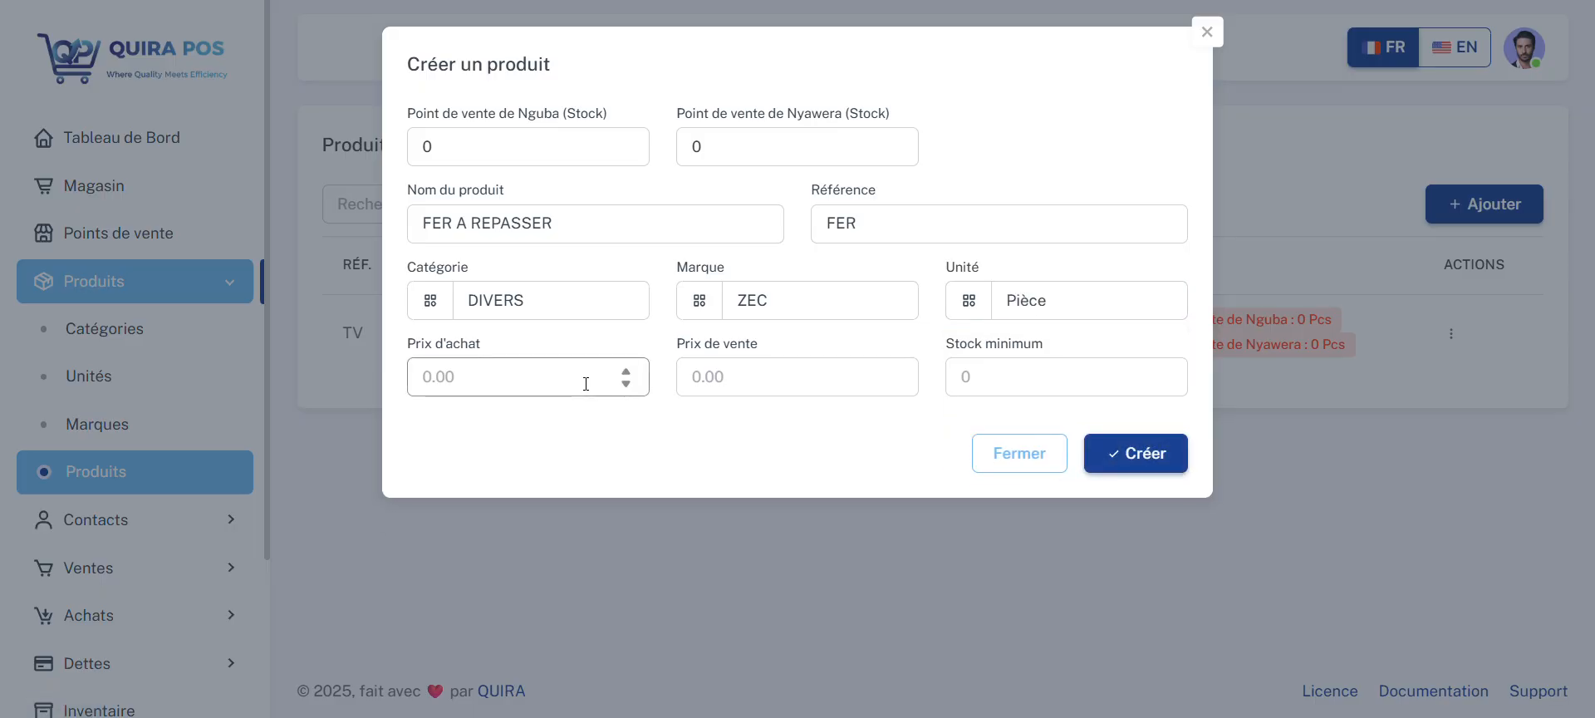
# Step: Set the iron's purchase price to 10, sale price to 15 and minimum stock to 10, and create the product
pyautogui.click(529, 379)
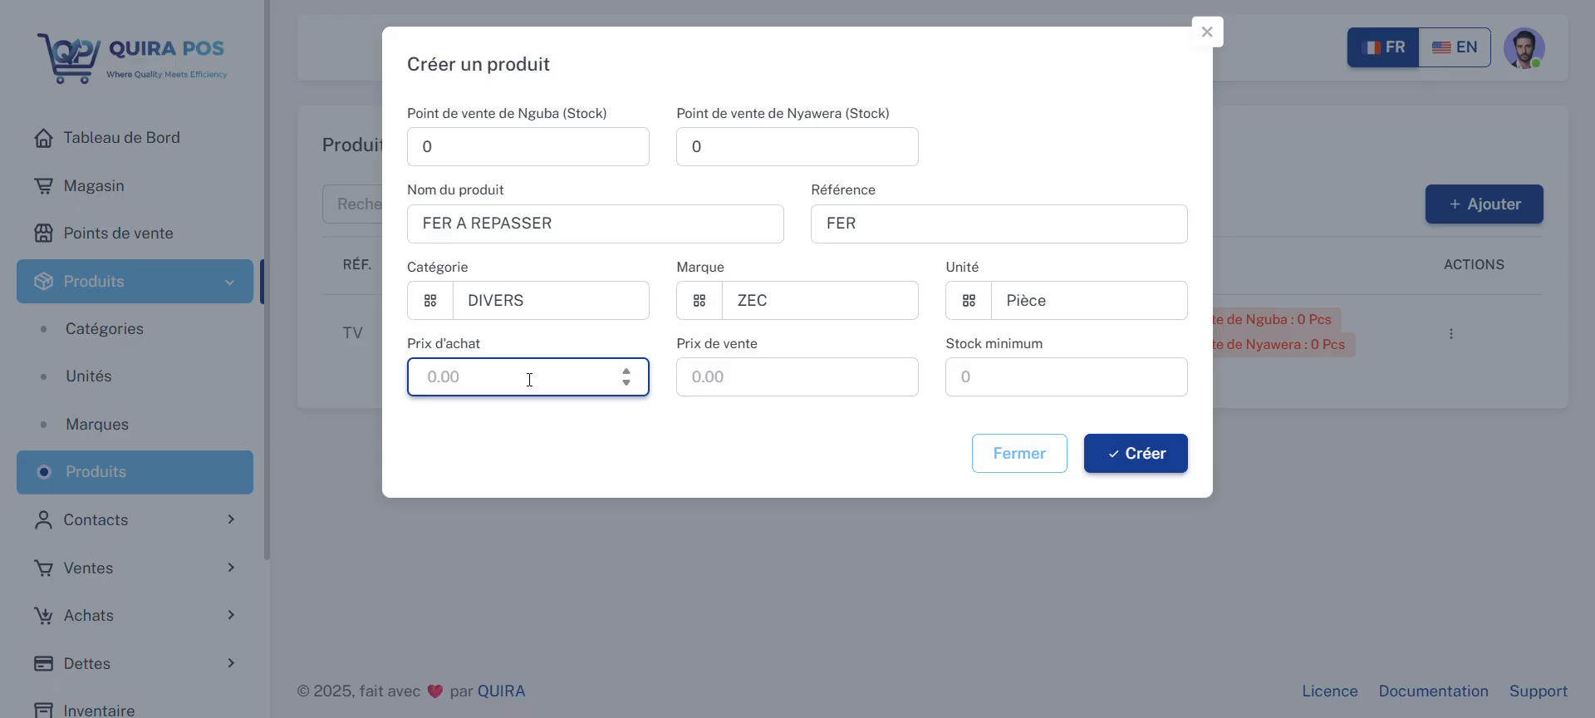
pyautogui.write('10')
pyautogui.click(737, 361)
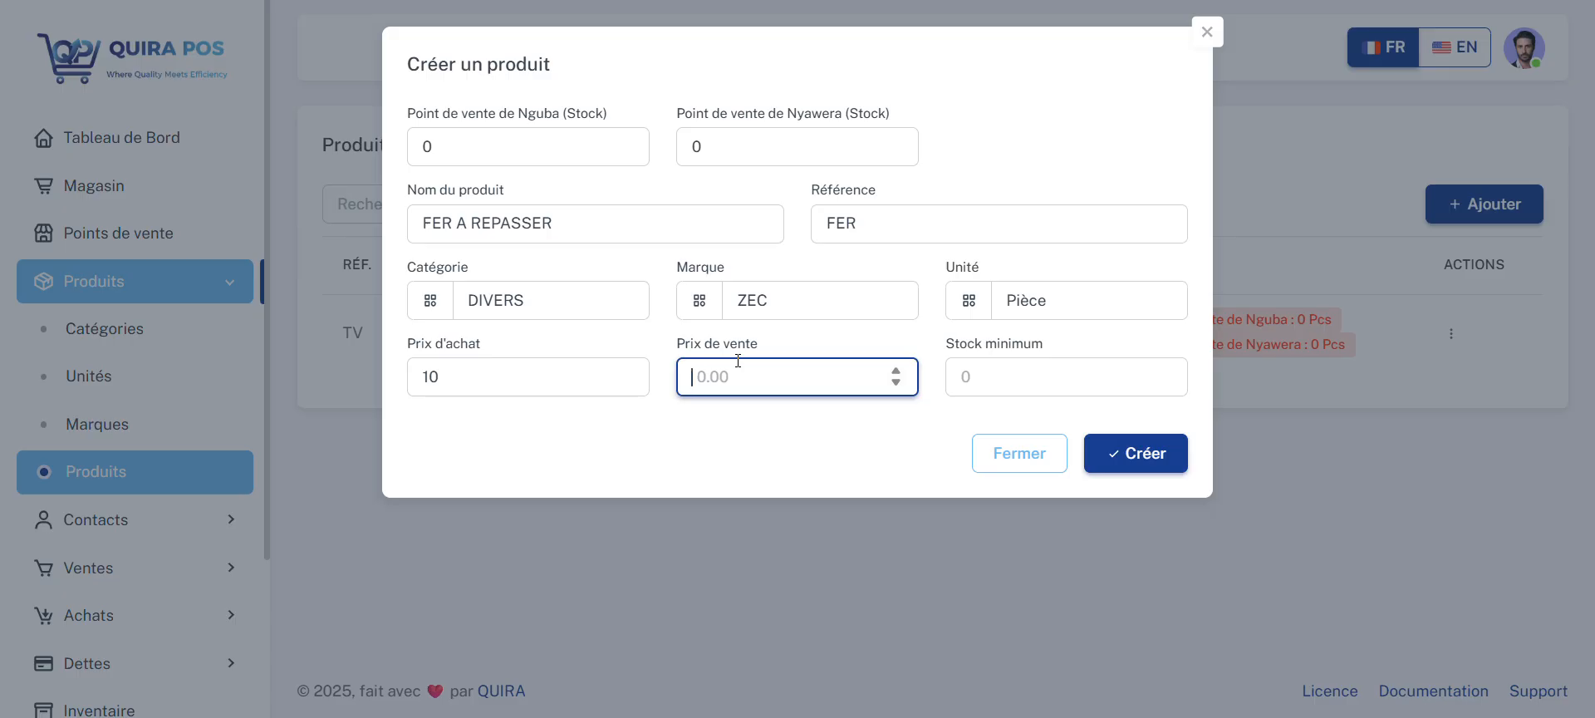
pyautogui.write('15')
pyautogui.click(1003, 364)
pyautogui.write('10')
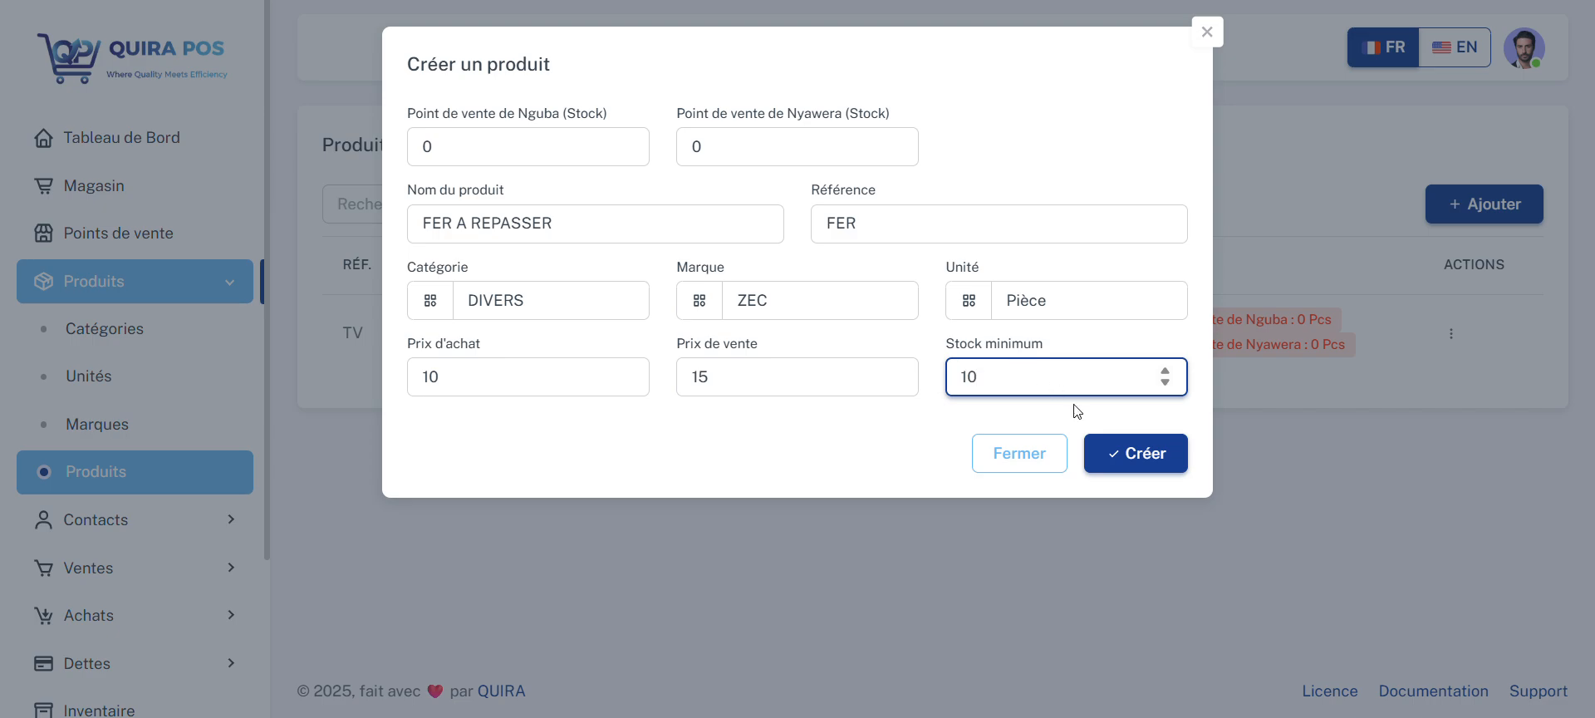
pyautogui.click(1112, 443)
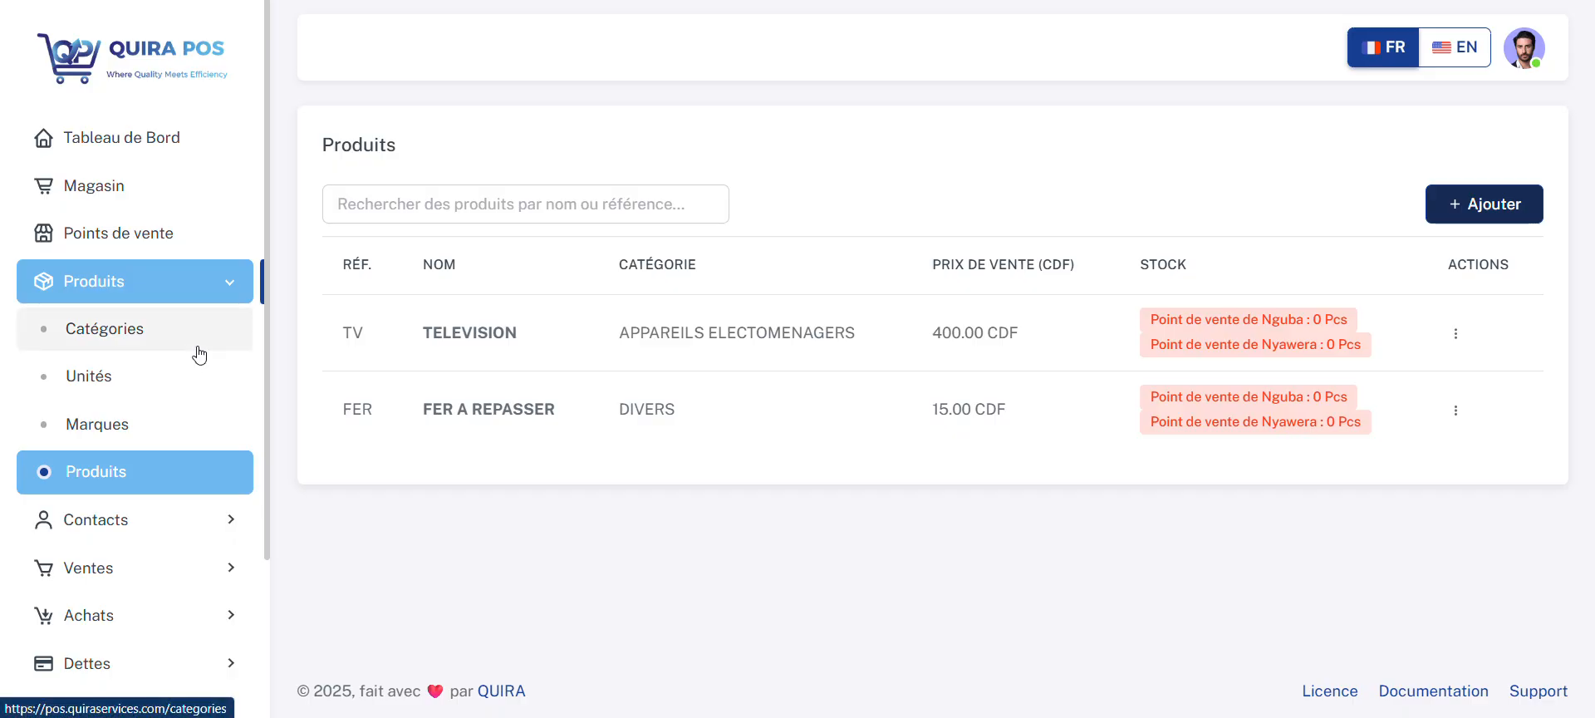
pyautogui.click(199, 292)
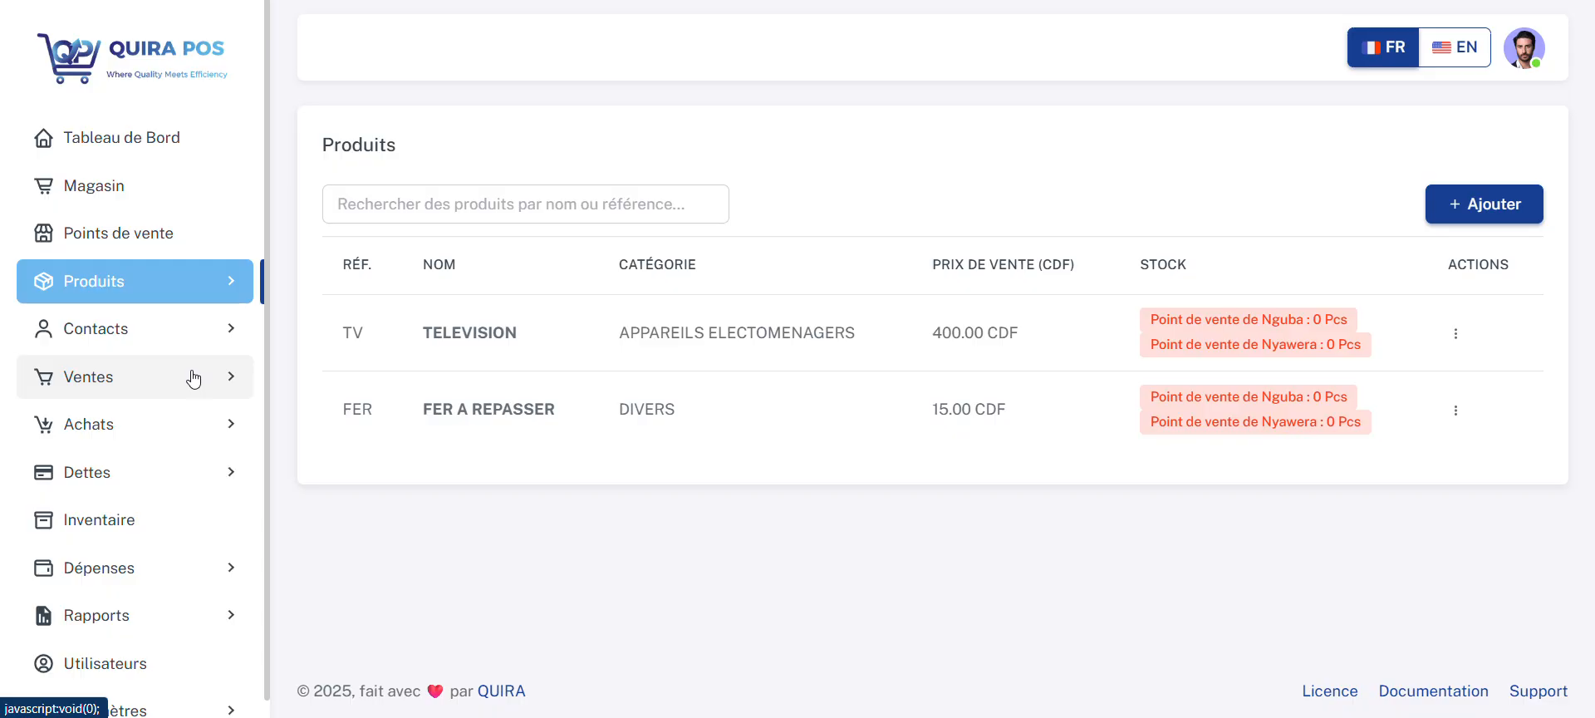
# Step: Start a new supplier under the contacts and enter the supplier's name
pyautogui.click(179, 330)
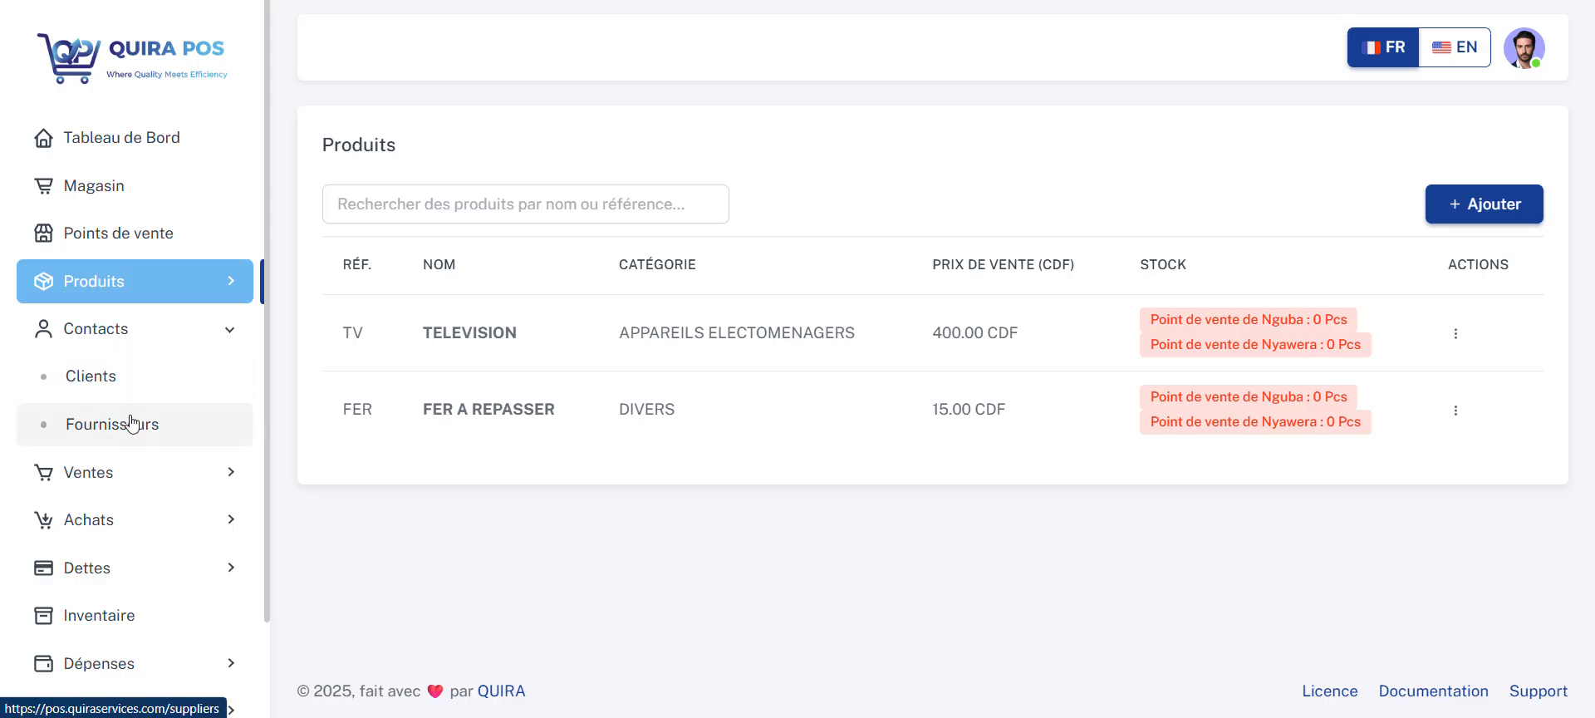
pyautogui.click(133, 422)
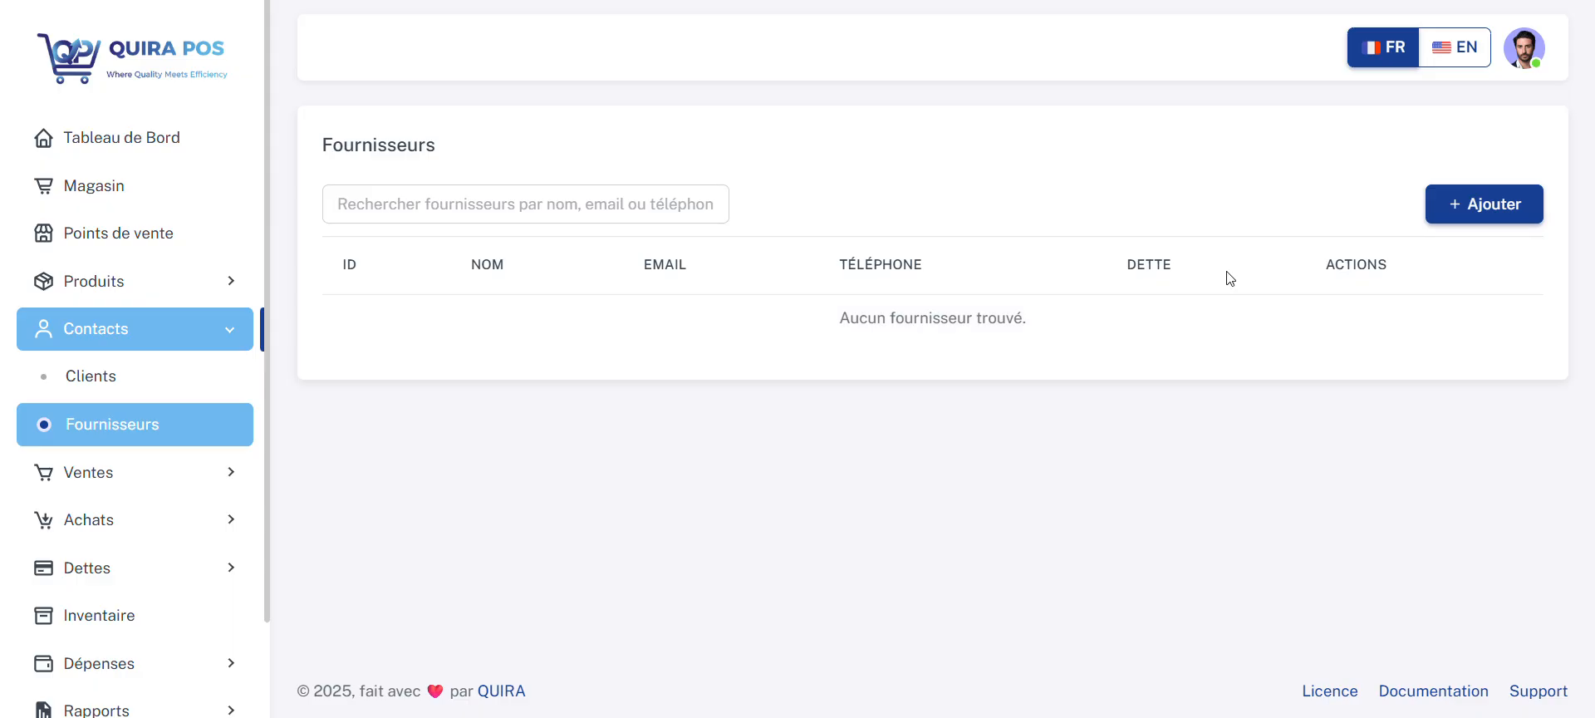
pyautogui.click(1459, 206)
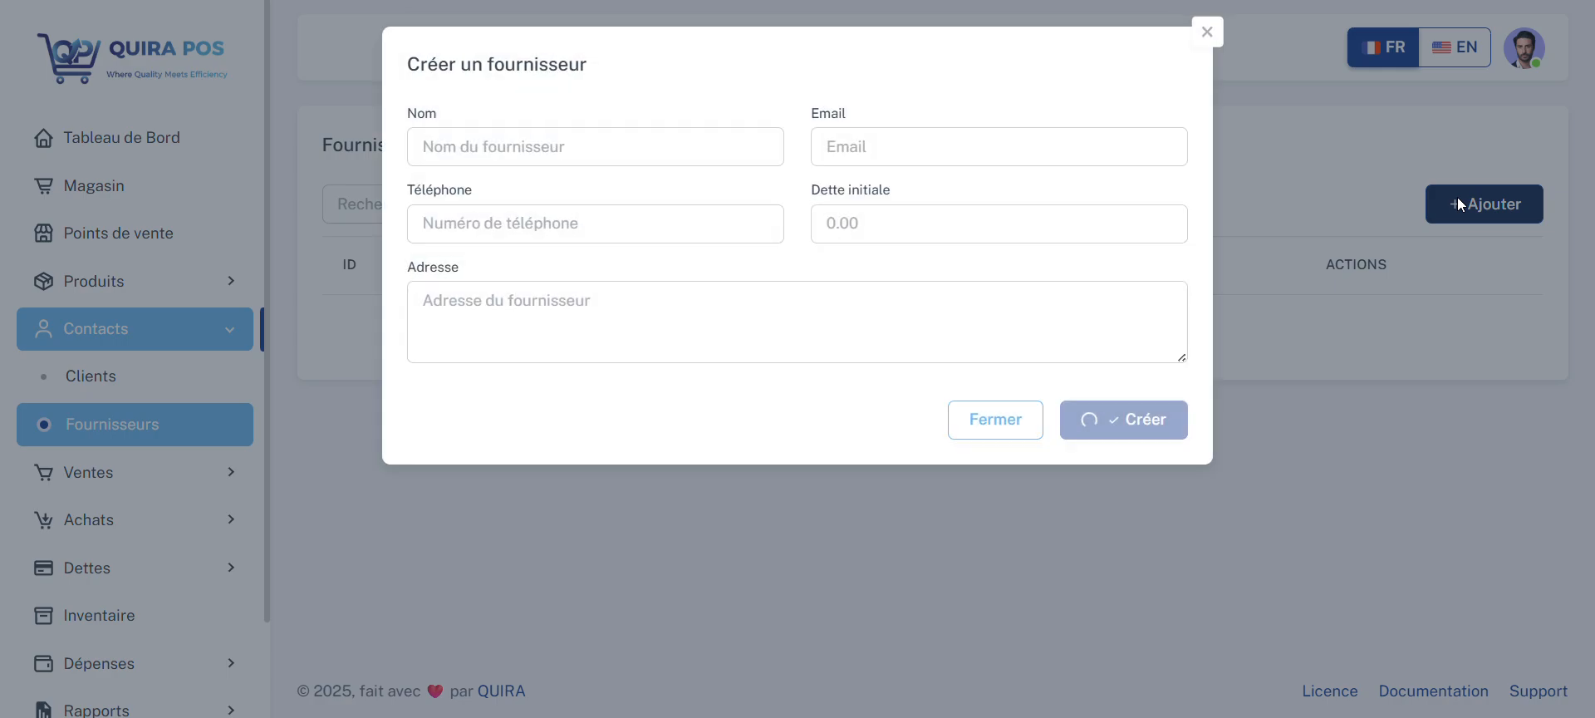
pyautogui.click(691, 148)
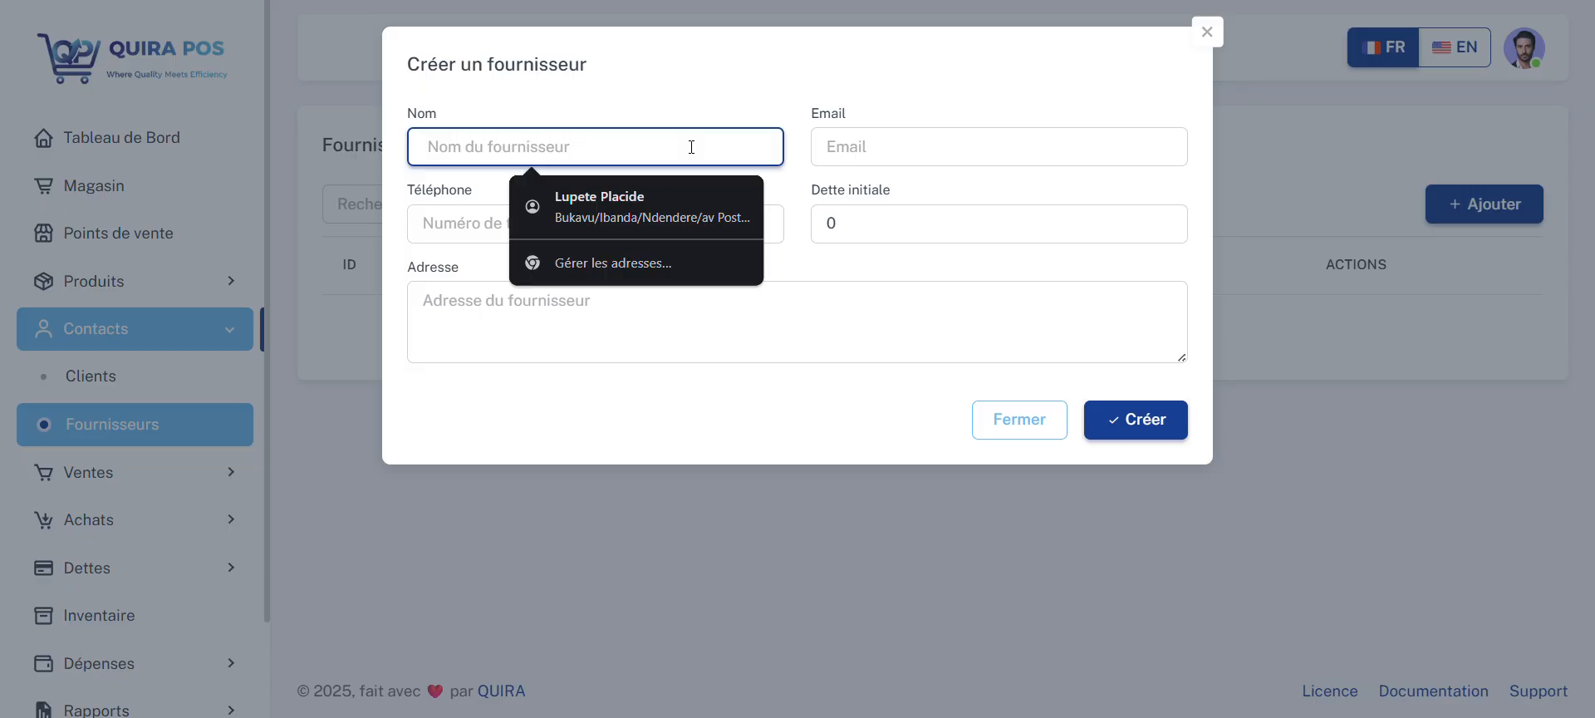
pyautogui.write('MATATA')
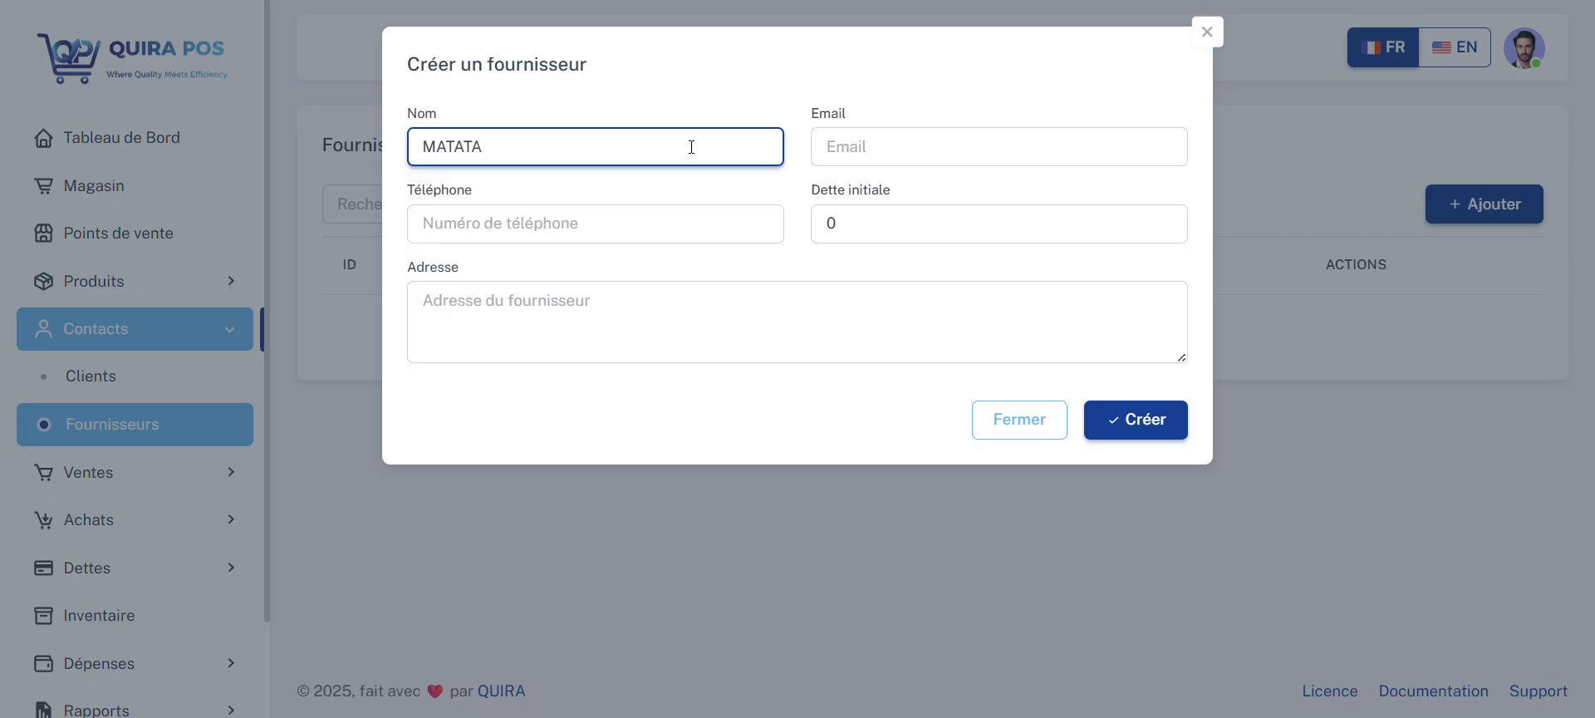
# Step: Fill in the new supplier's email address
pyautogui.click(972, 147)
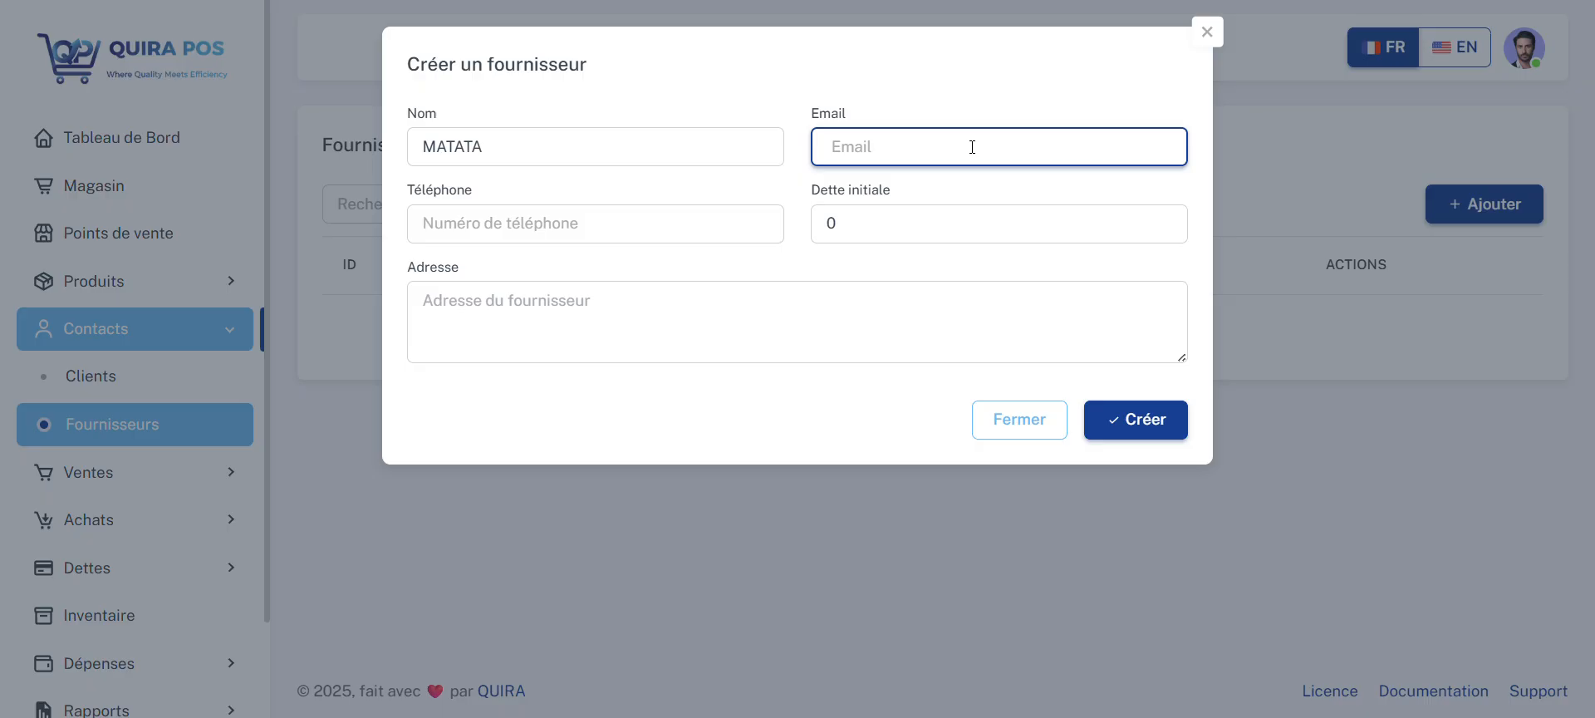
pyautogui.write('matata@test.com')
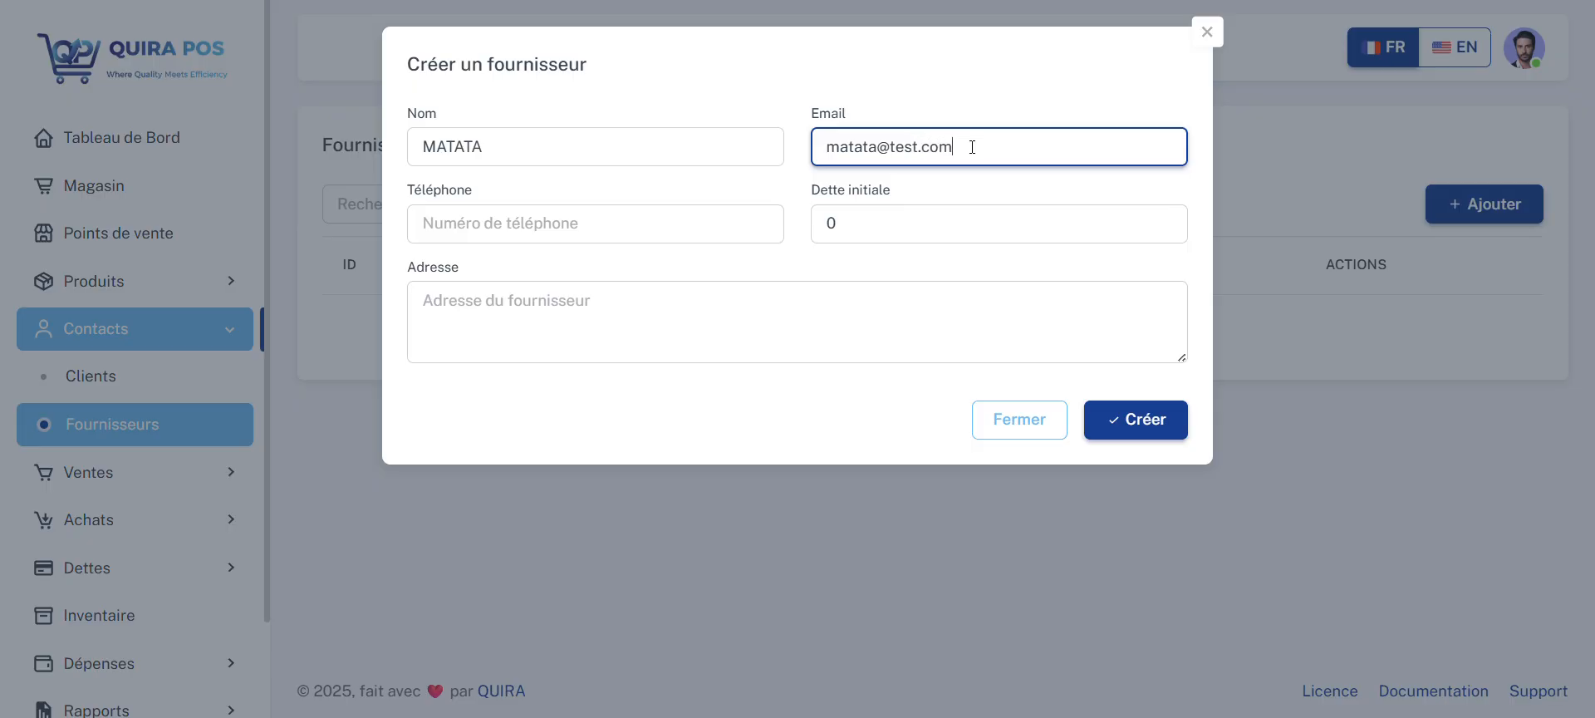
# Step: Enter the supplier's address and create the supplier with an initial debt of 0
pyautogui.click(664, 223)
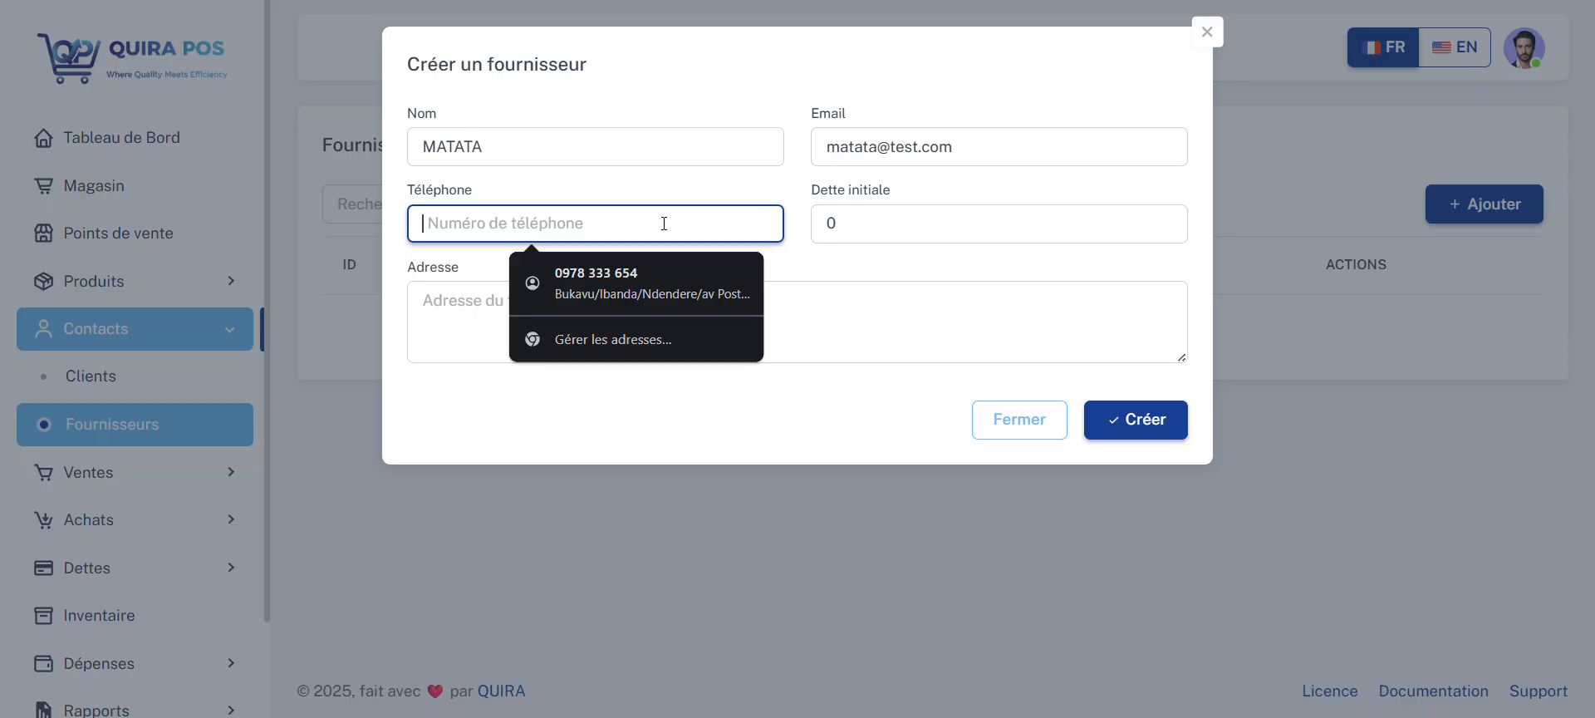
pyautogui.click(964, 217)
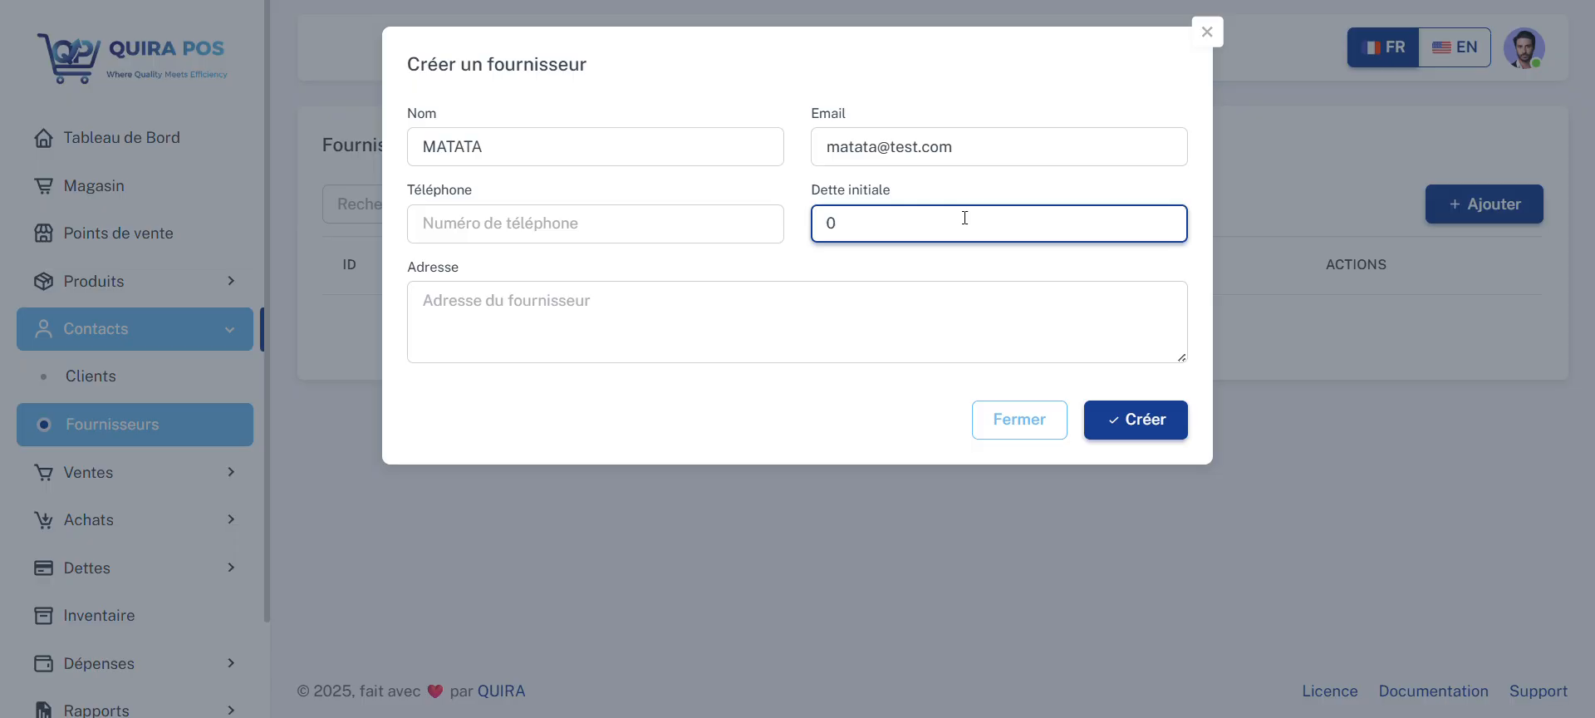
pyautogui.doubleClick(869, 222)
pyautogui.click(869, 222)
pyautogui.click(746, 294)
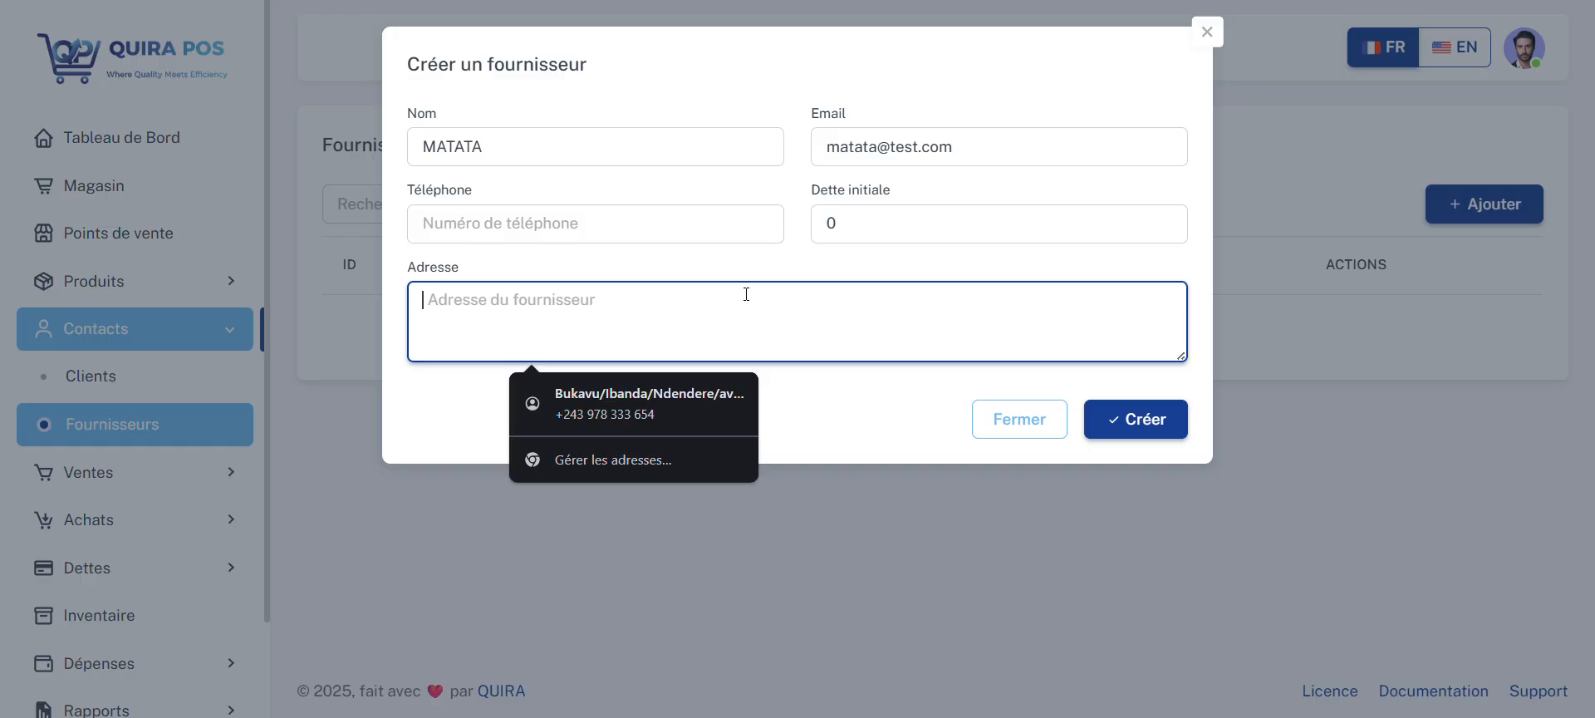
pyautogui.write('Dubai')
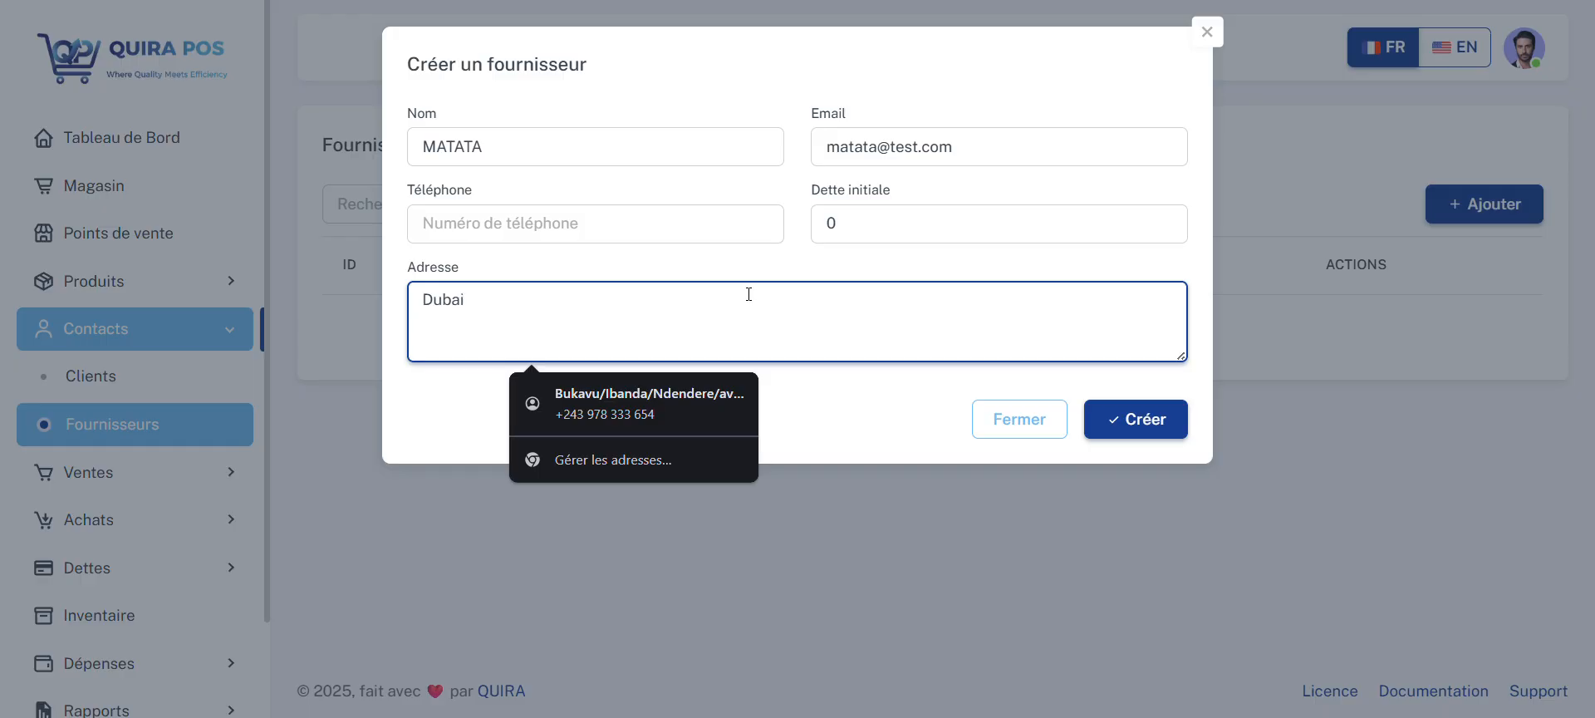
pyautogui.click(1168, 426)
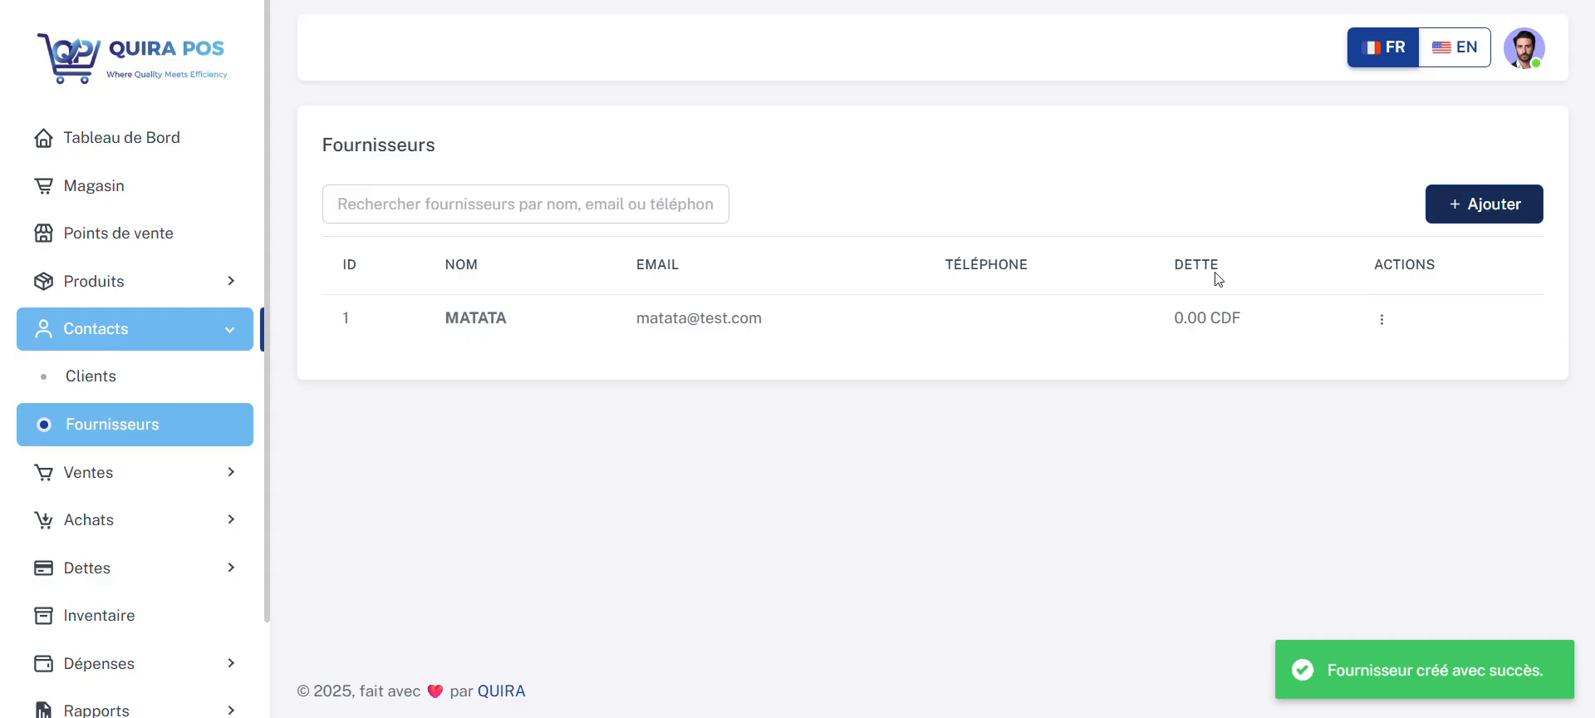
# Step: Create a second supplier with only its name filled in and an initial debt of 0
pyautogui.click(1479, 216)
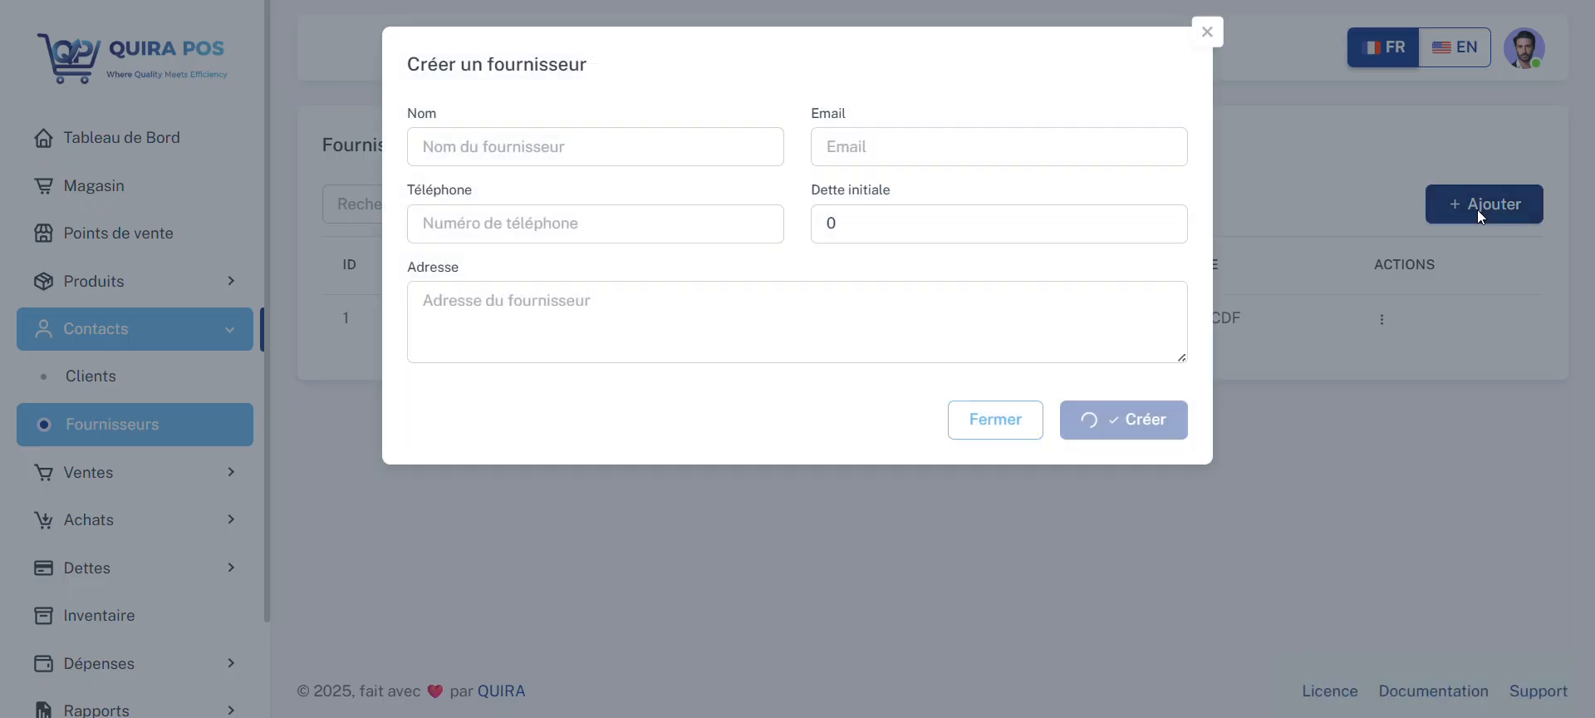
pyautogui.click(612, 138)
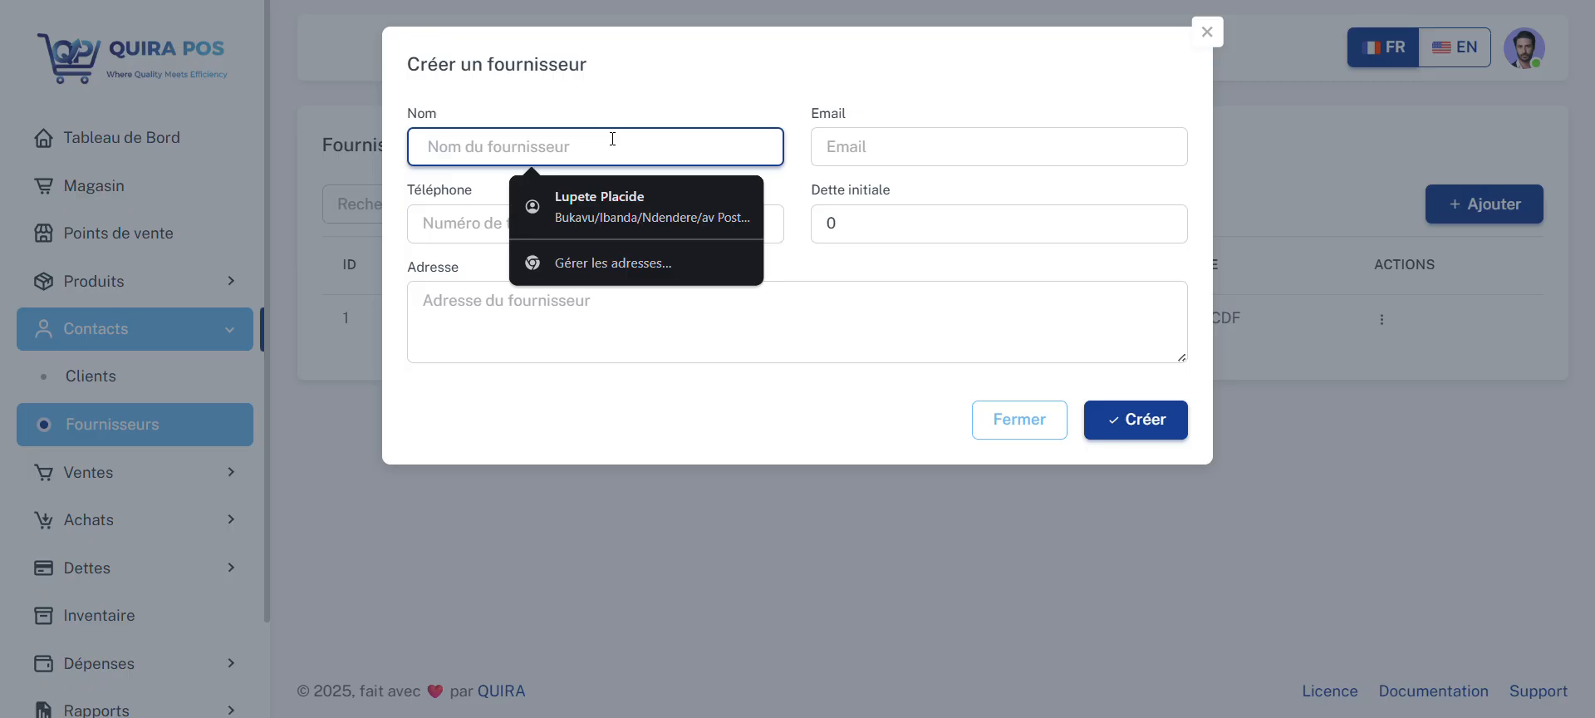
pyautogui.write('SlFA')
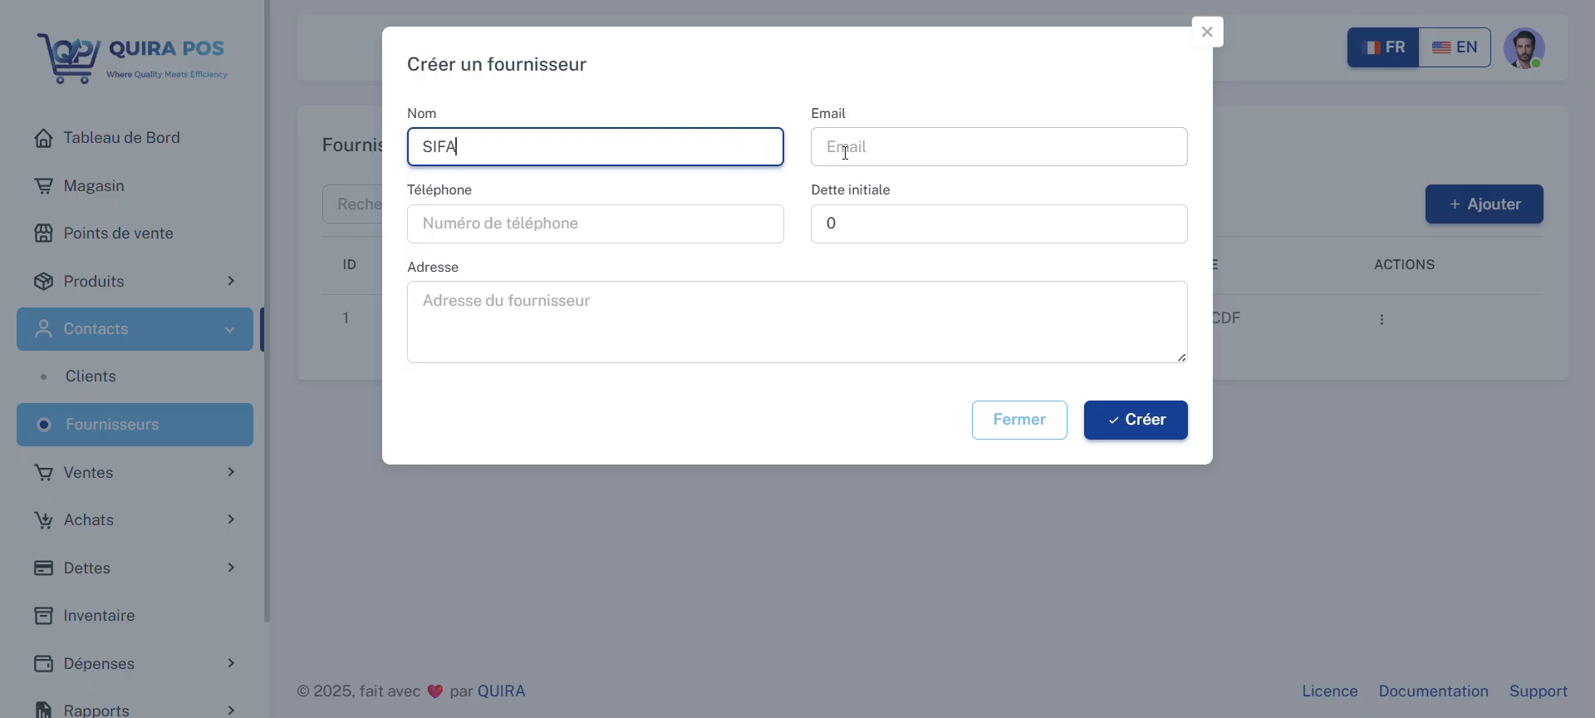
pyautogui.press('Tab')
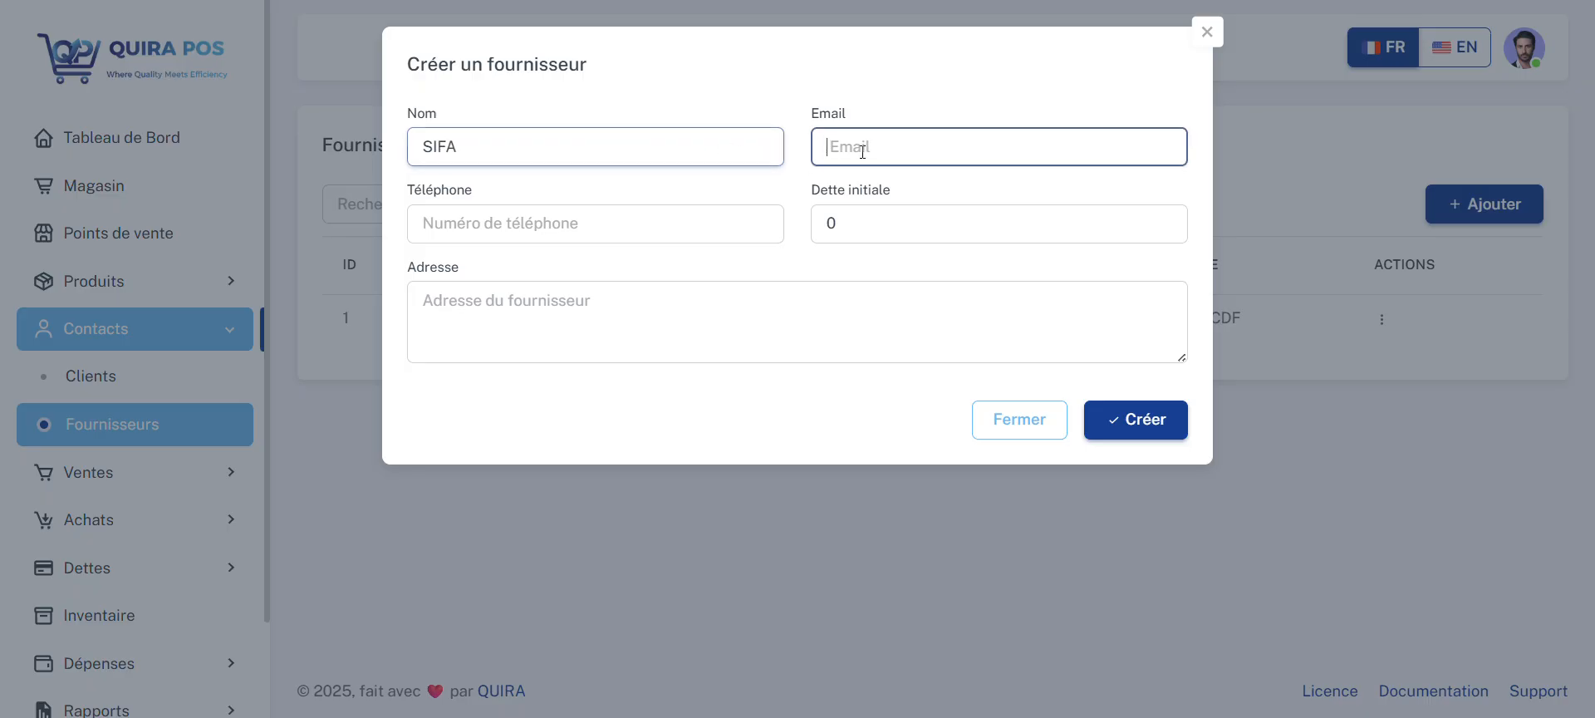
pyautogui.click(594, 222)
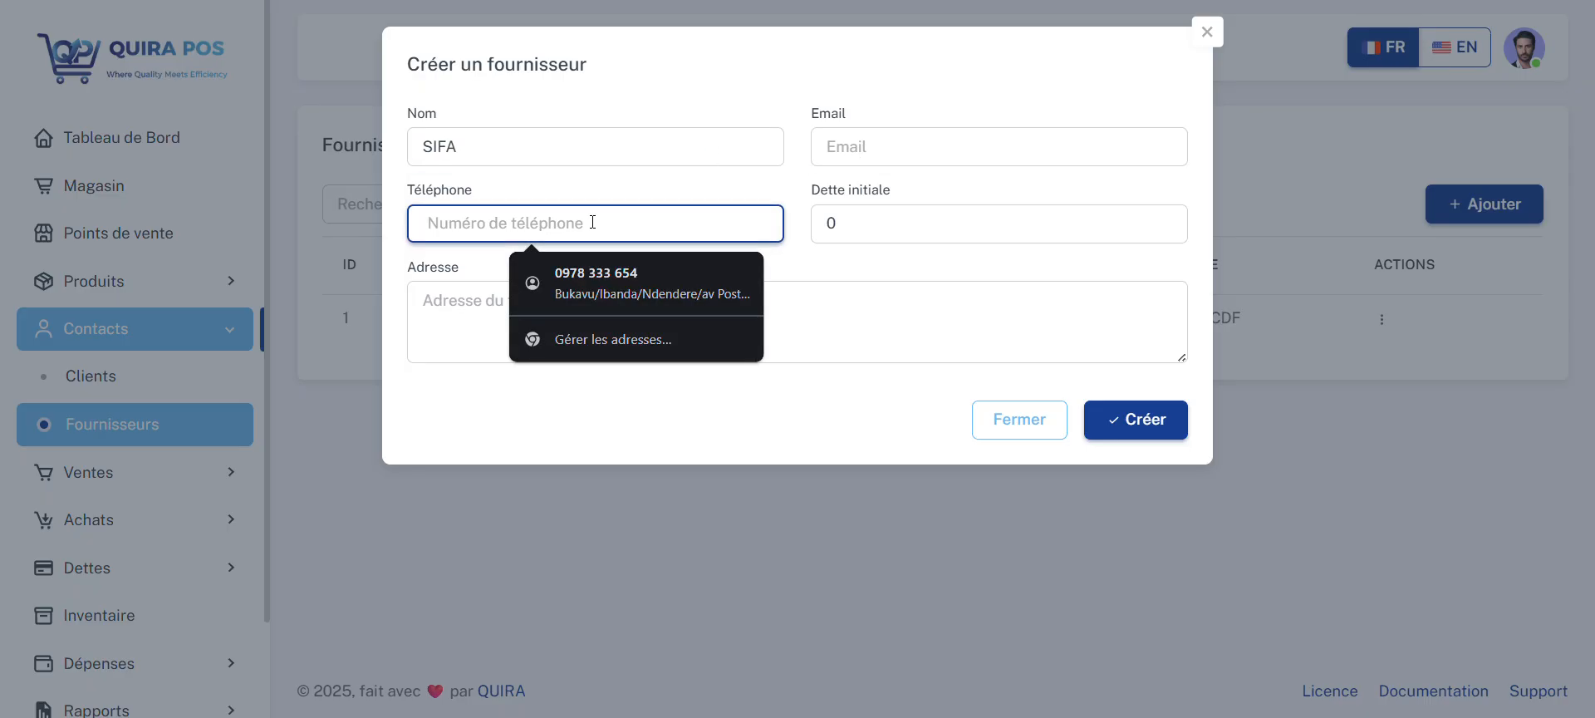
pyautogui.click(905, 276)
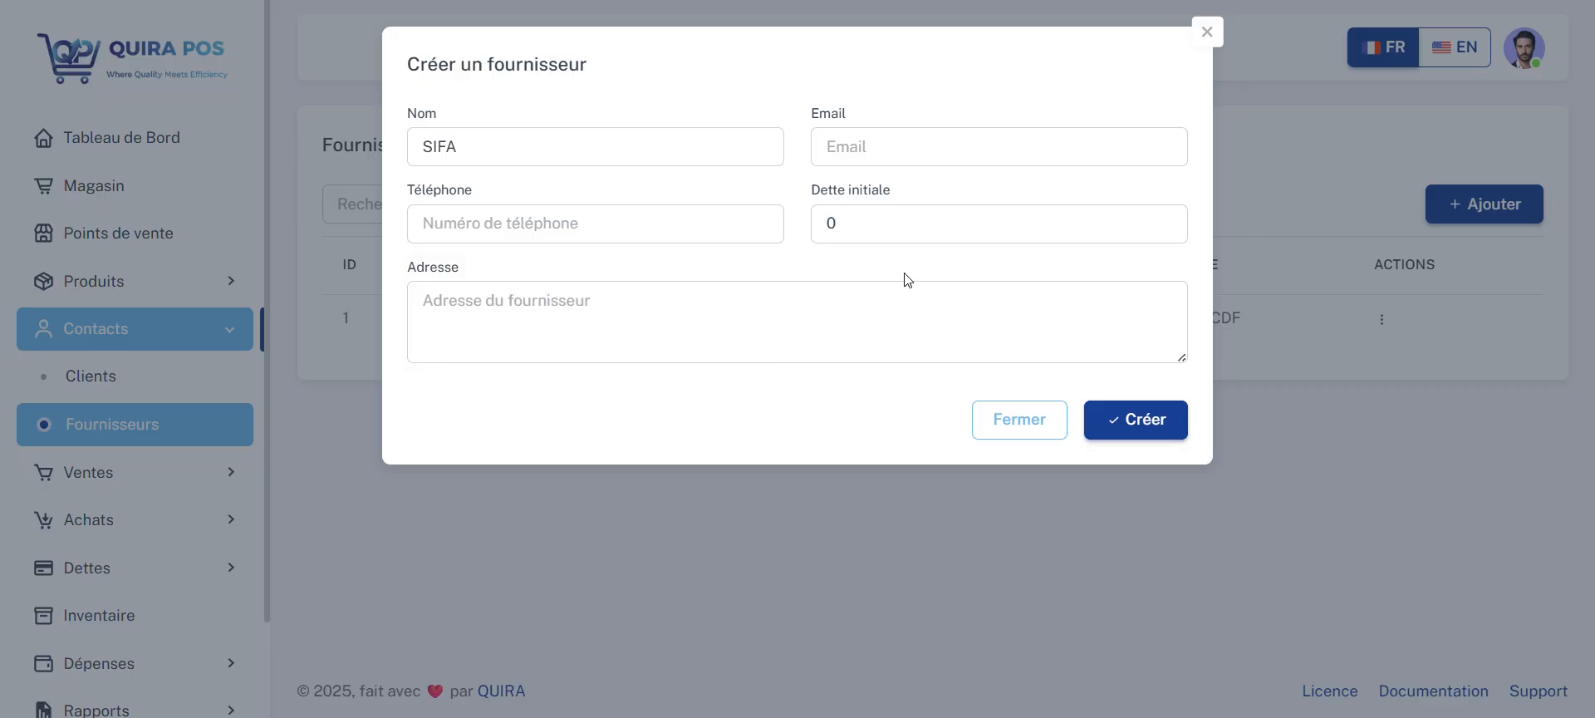
pyautogui.click(1132, 426)
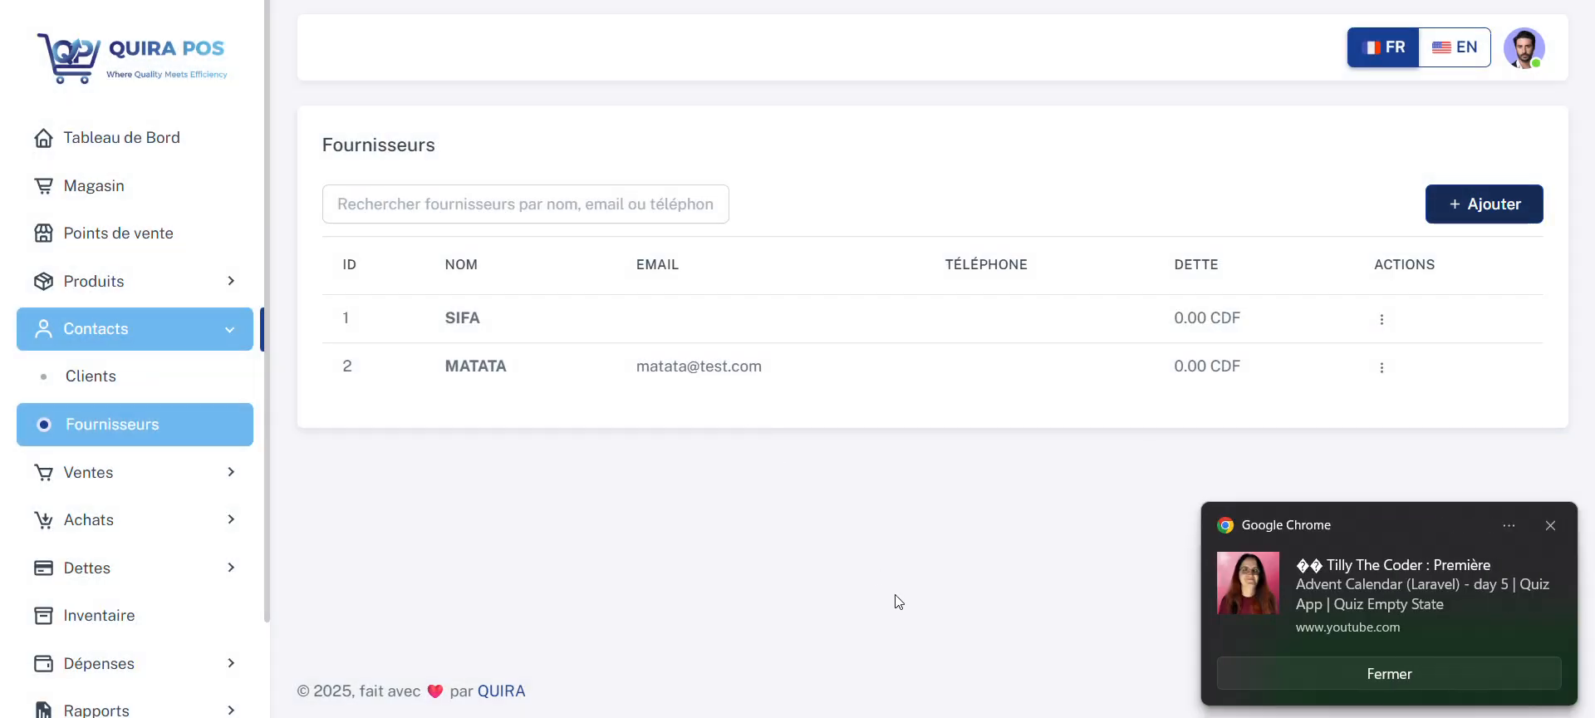
pyautogui.click(1297, 677)
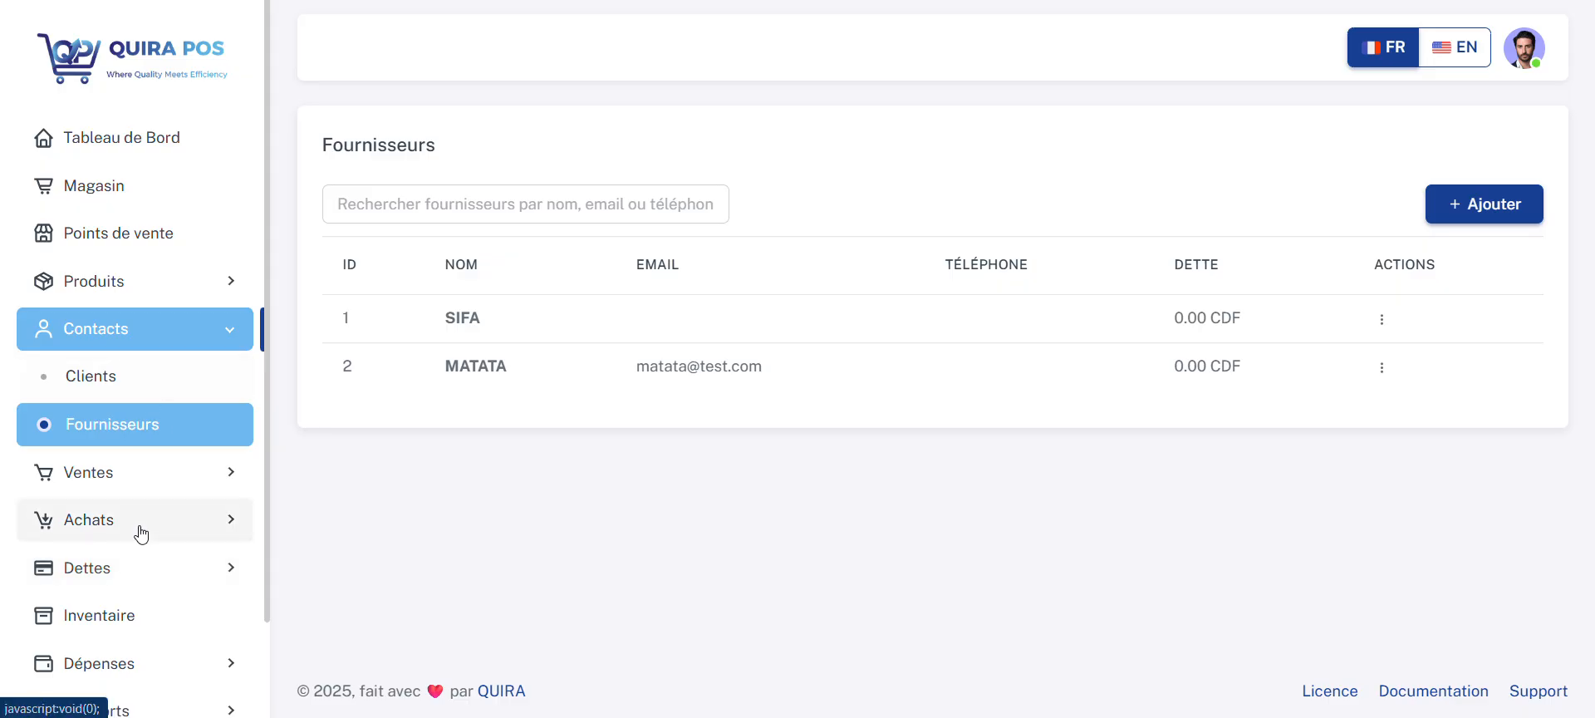
# Step: Open the form for a new purchase
pyautogui.click(137, 306)
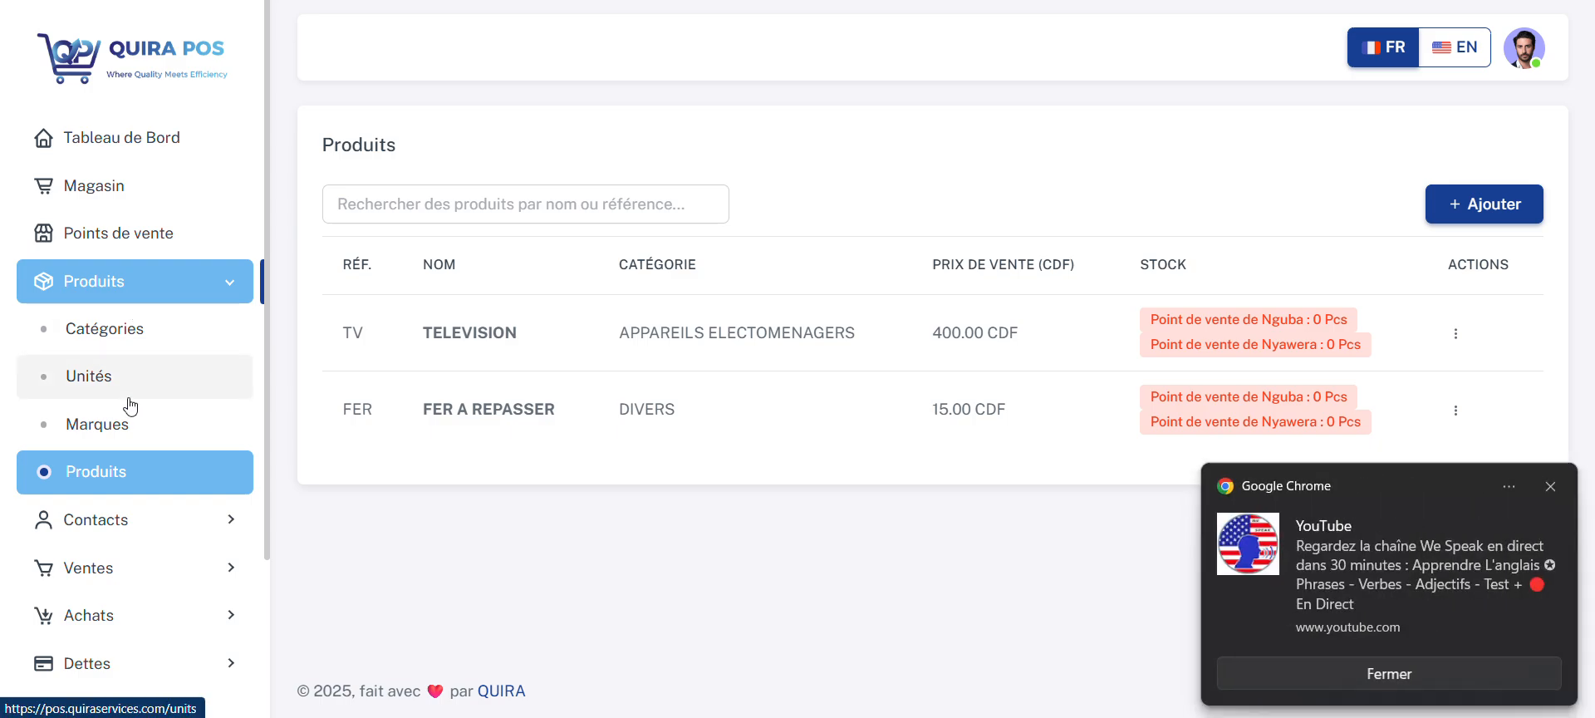
pyautogui.click(132, 619)
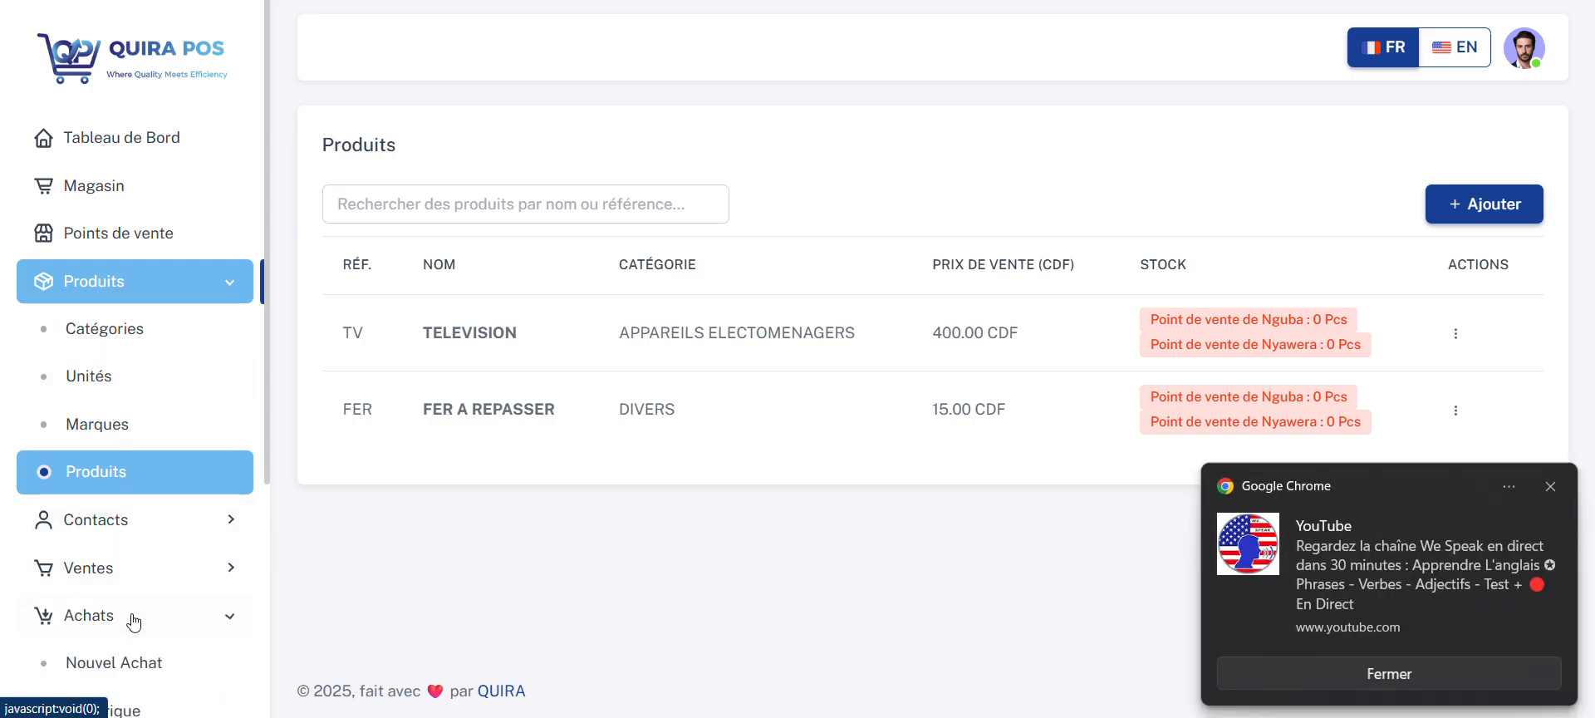
pyautogui.scroll(-2, 136, 607)
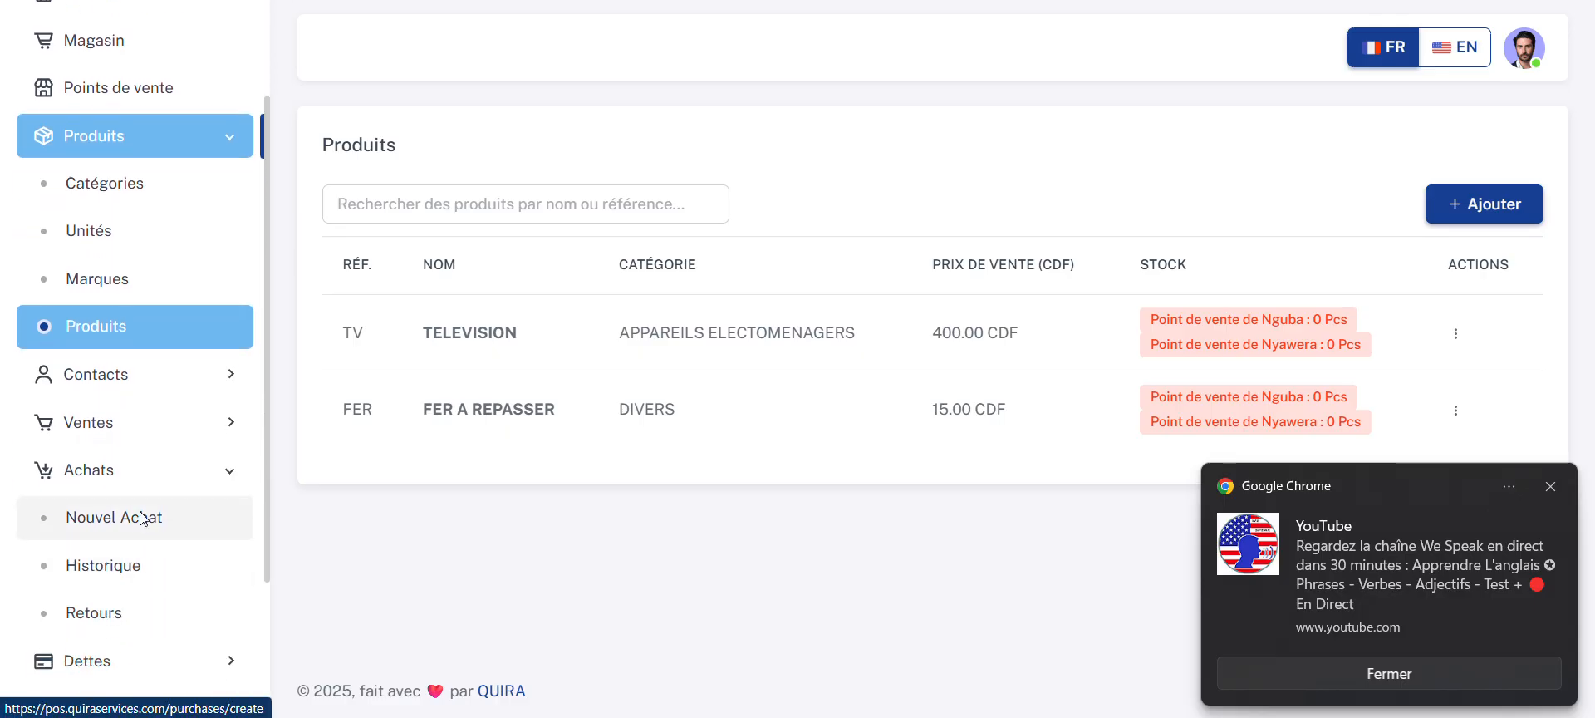
pyautogui.click(1299, 671)
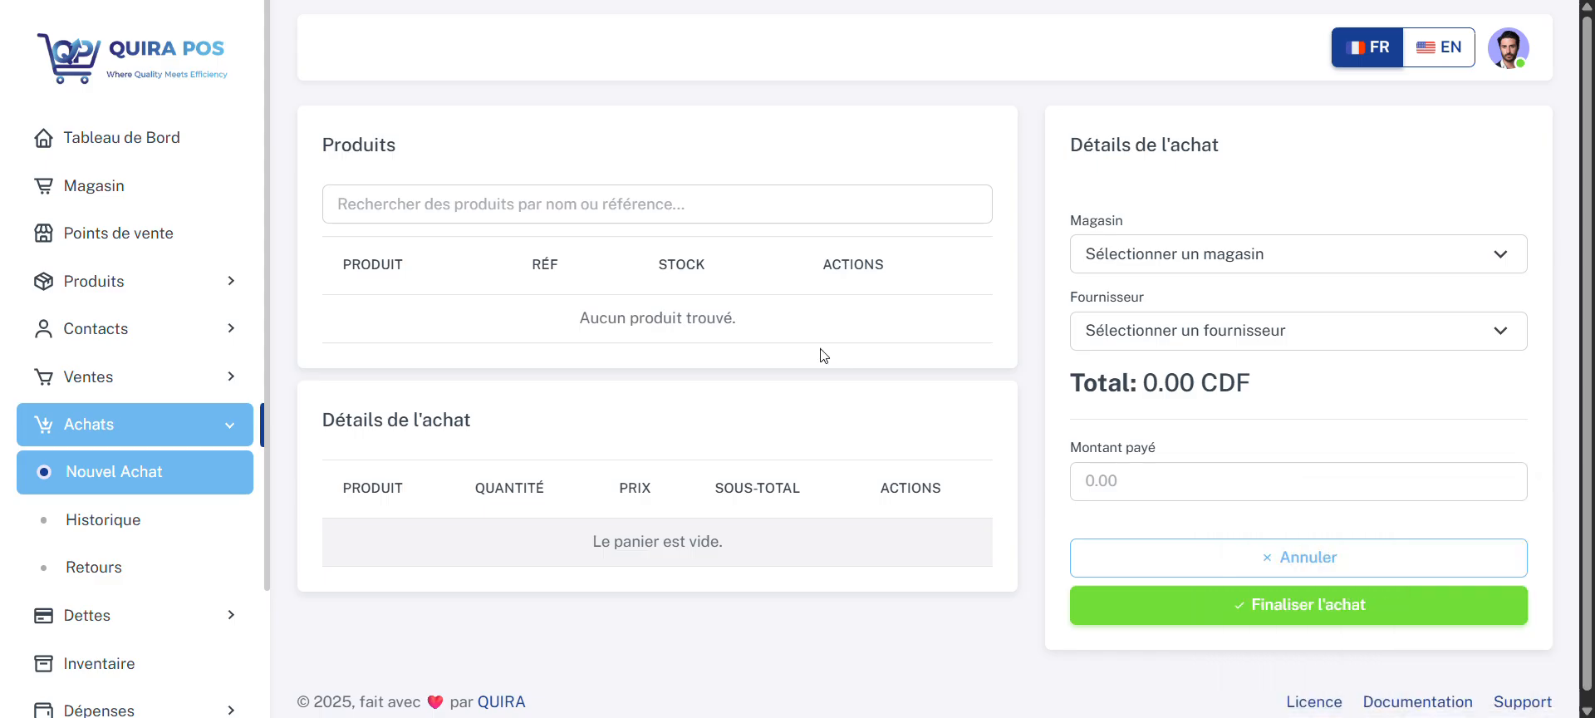
# Step: Find the TELEVISION and FER A REPASSER products and add both to the purchase
pyautogui.click(495, 204)
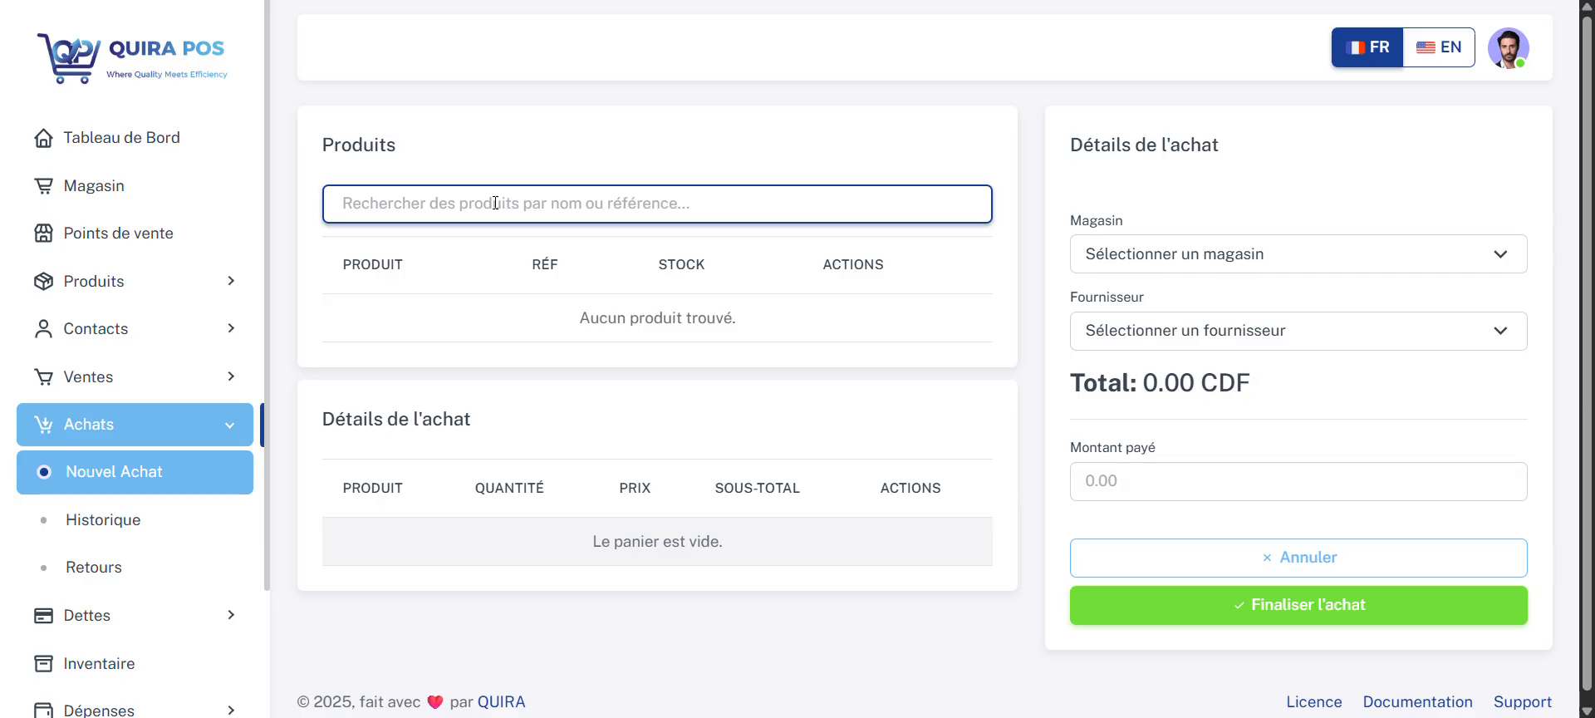
pyautogui.write('TEL')
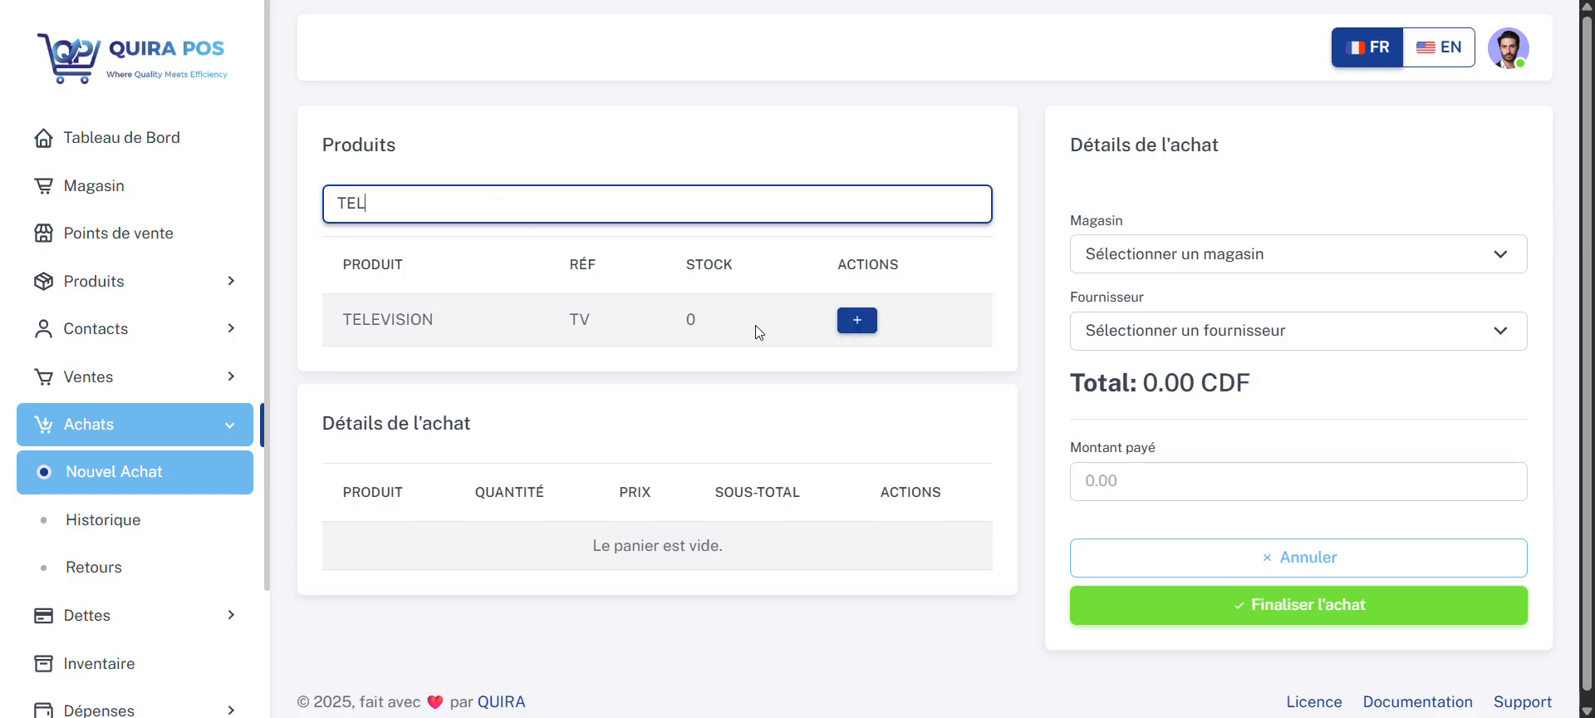
pyautogui.click(860, 326)
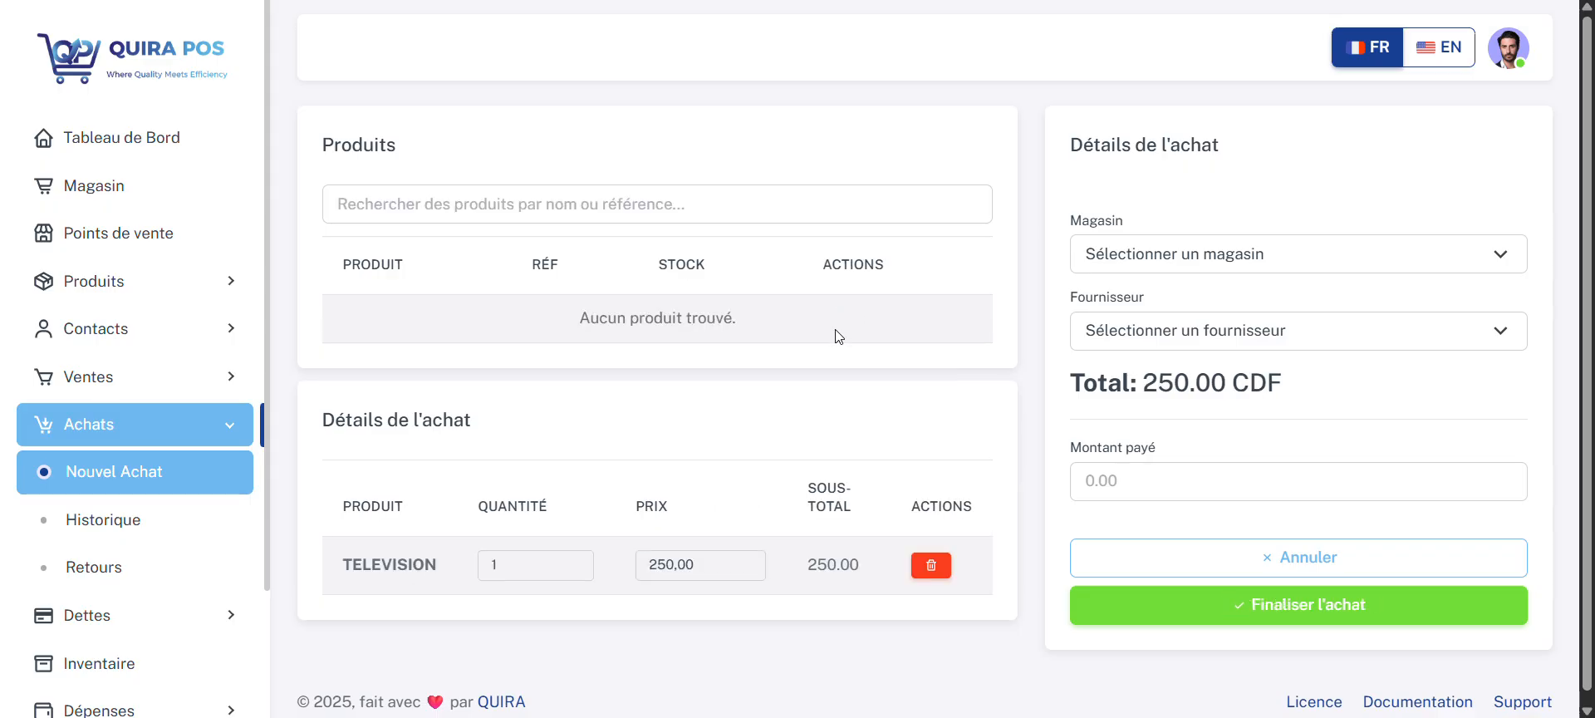
pyautogui.click(615, 202)
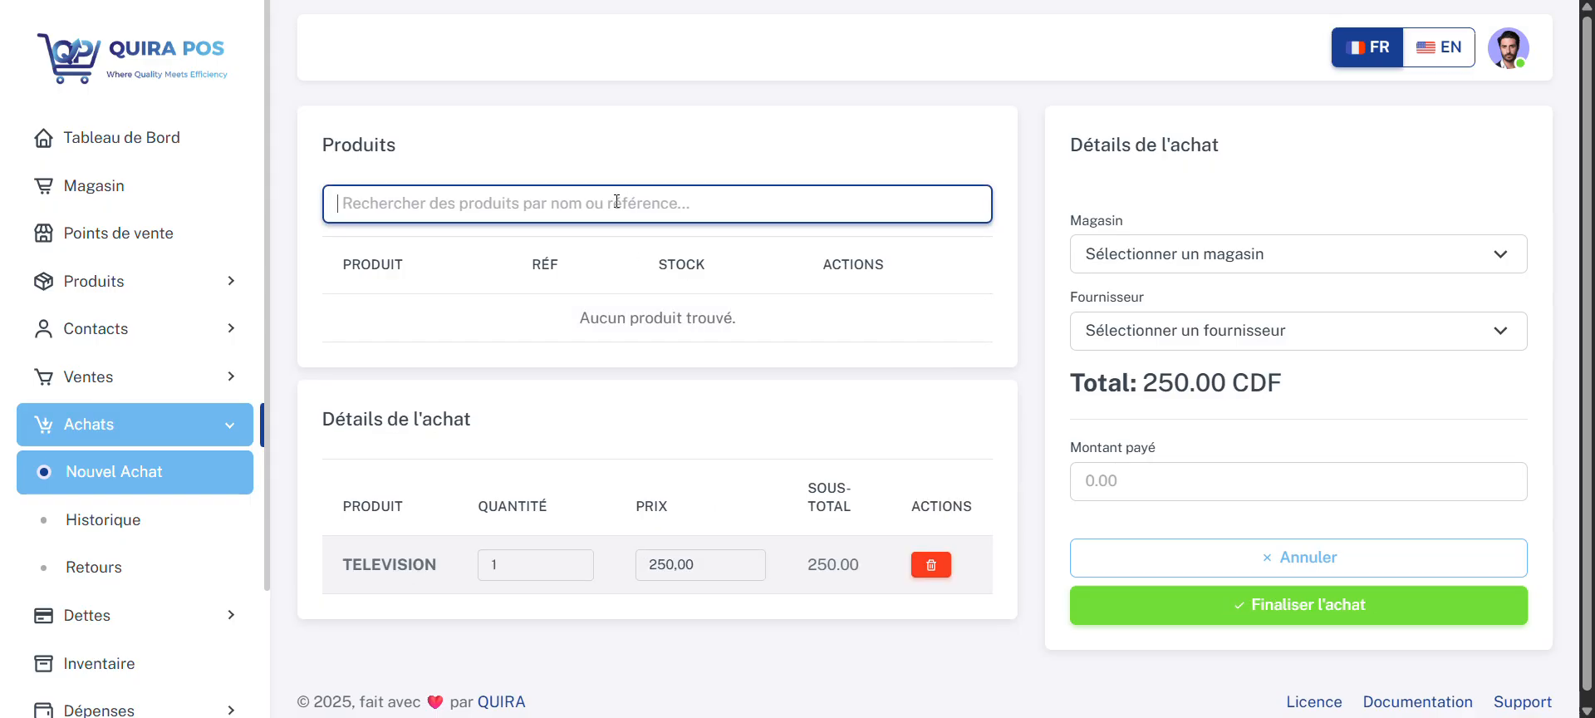
pyautogui.write('FER')
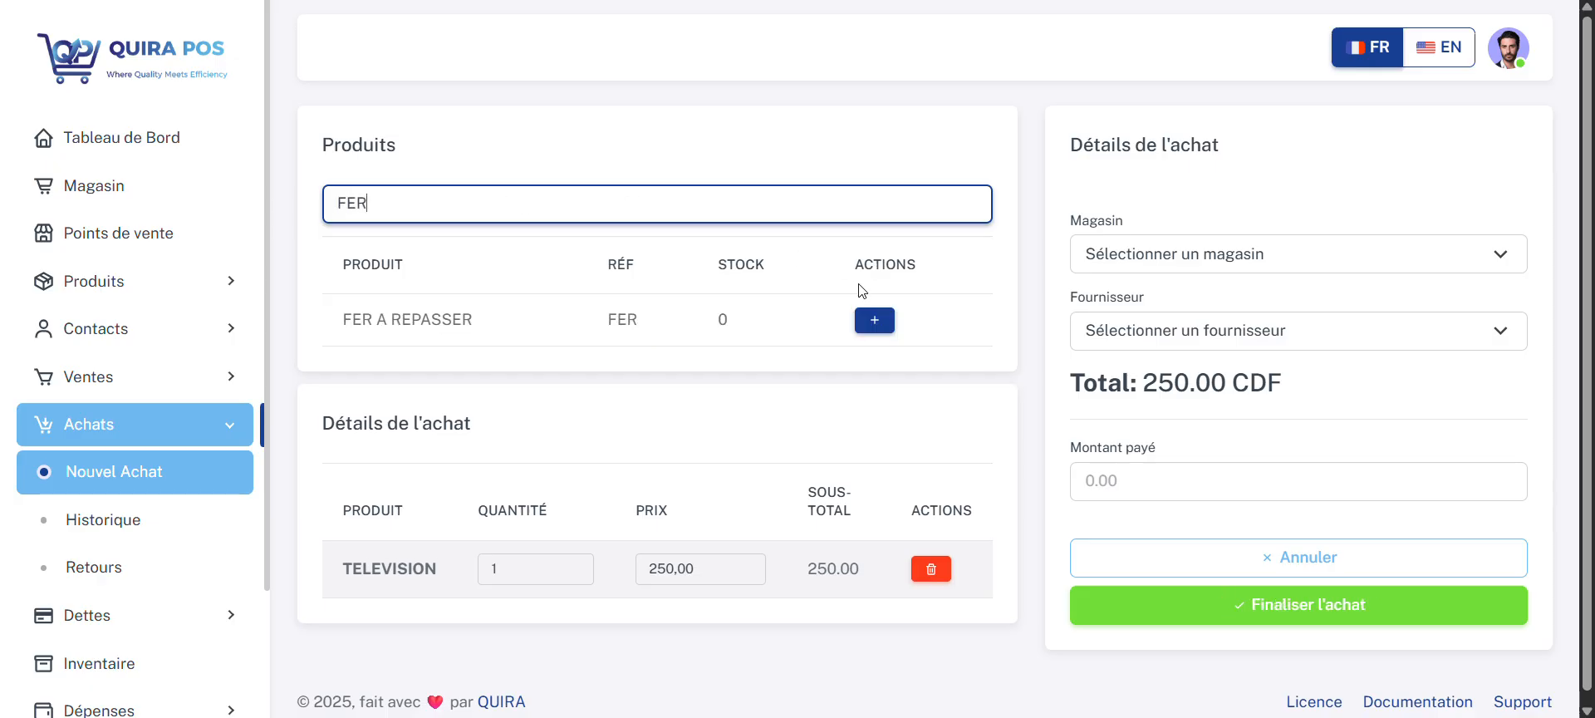
pyautogui.click(881, 326)
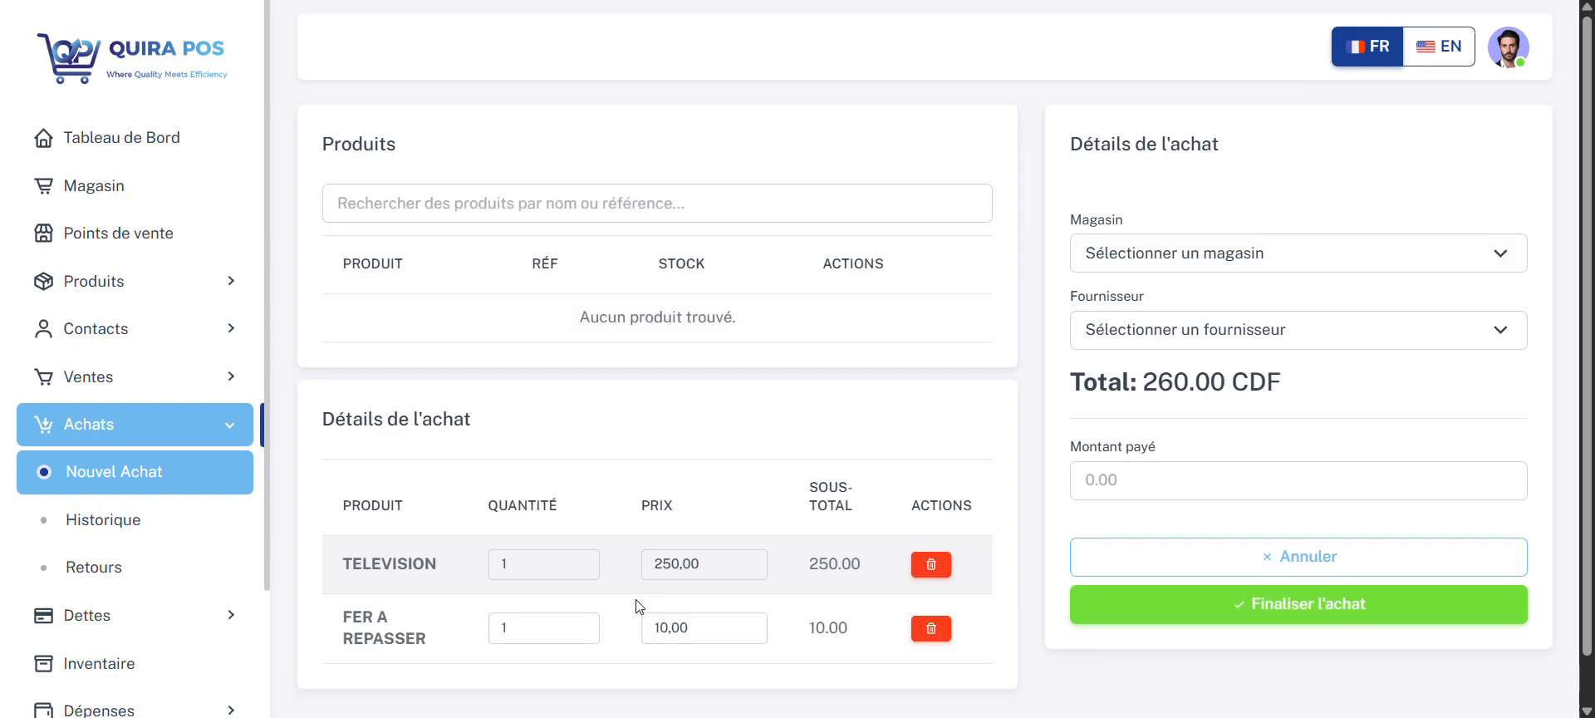
# Step: Set the purchase quantities to 10 for TELEVISION and 100 for FER A REPASSER
pyautogui.scroll(-1, 617, 598)
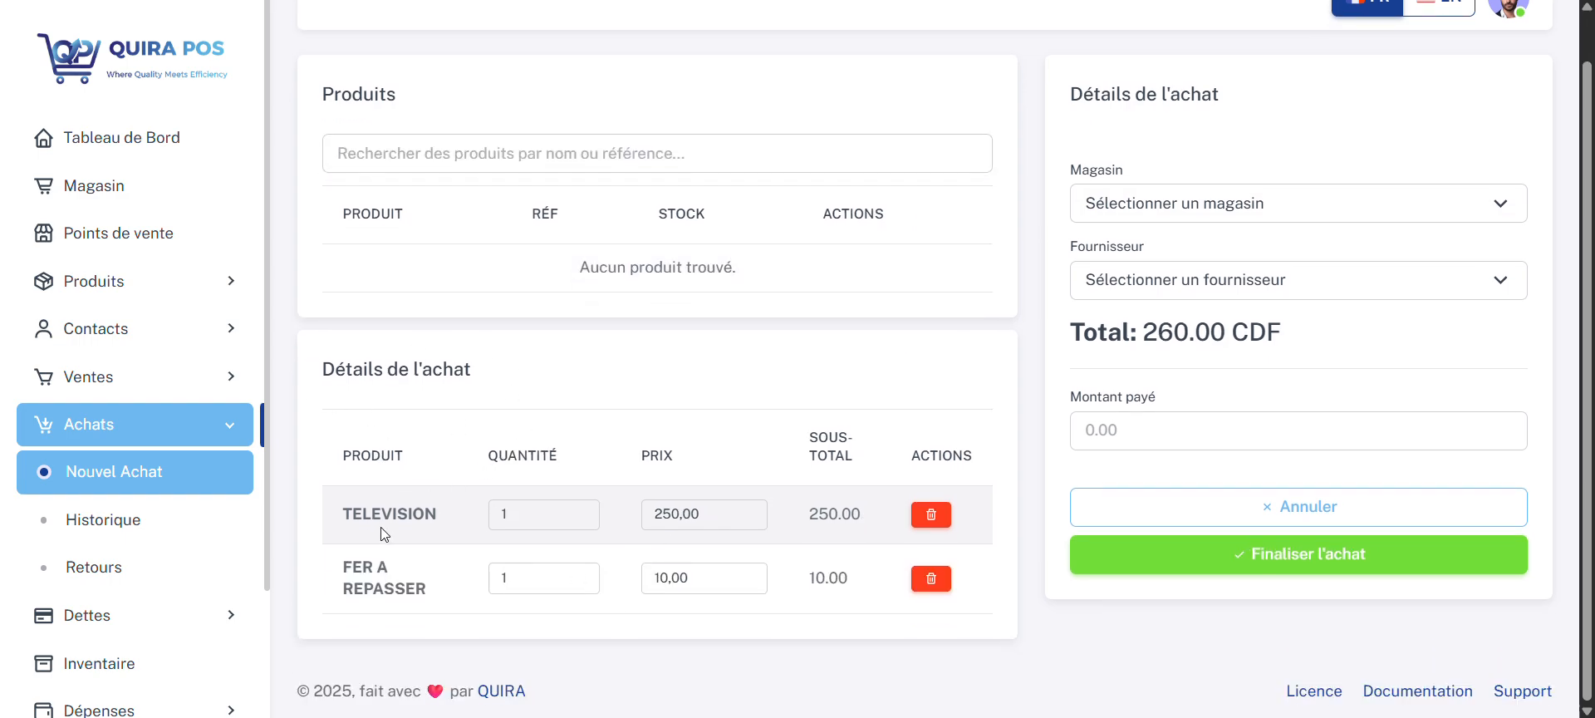
pyautogui.click(522, 506)
pyautogui.click(523, 506)
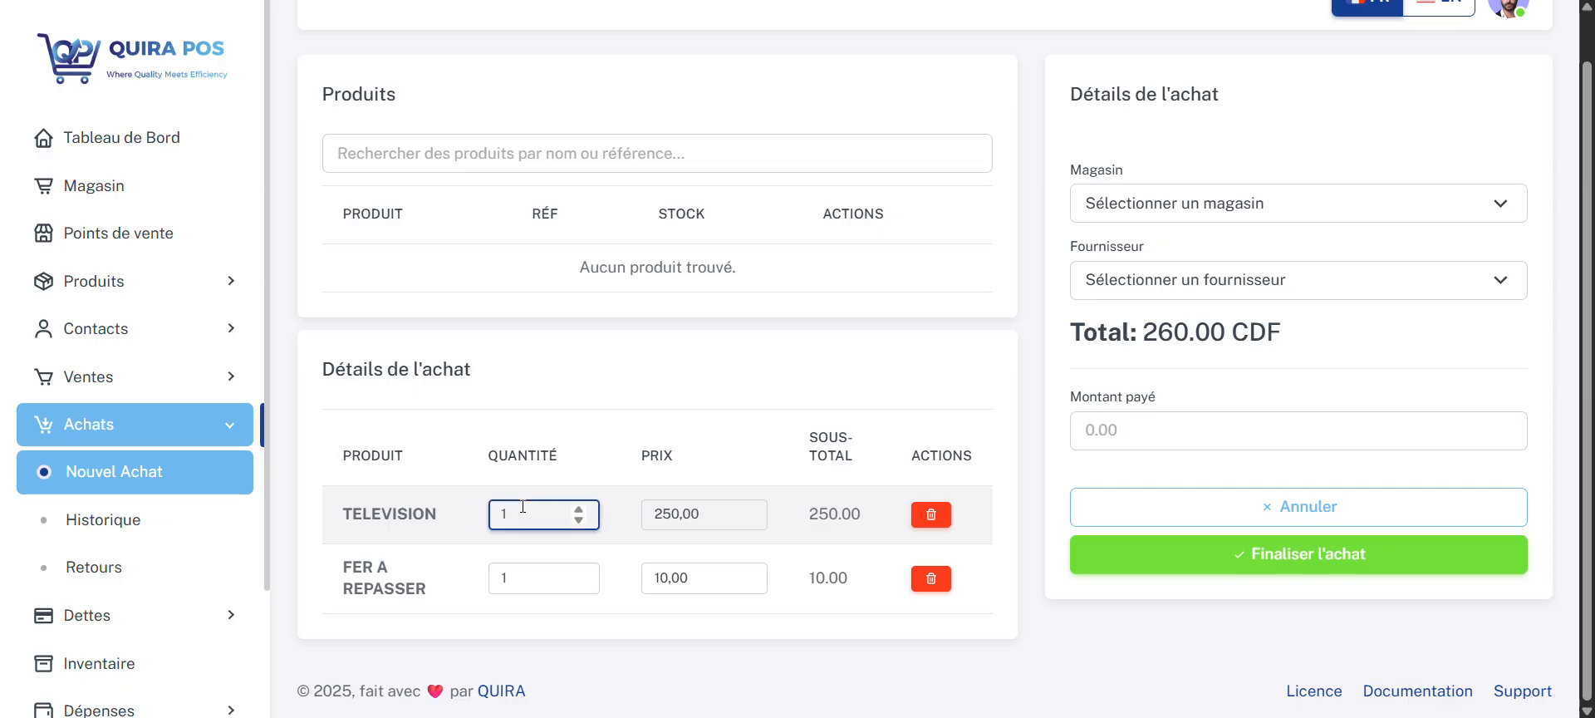
pyautogui.write('0')
pyautogui.click(520, 577)
pyautogui.write('0')
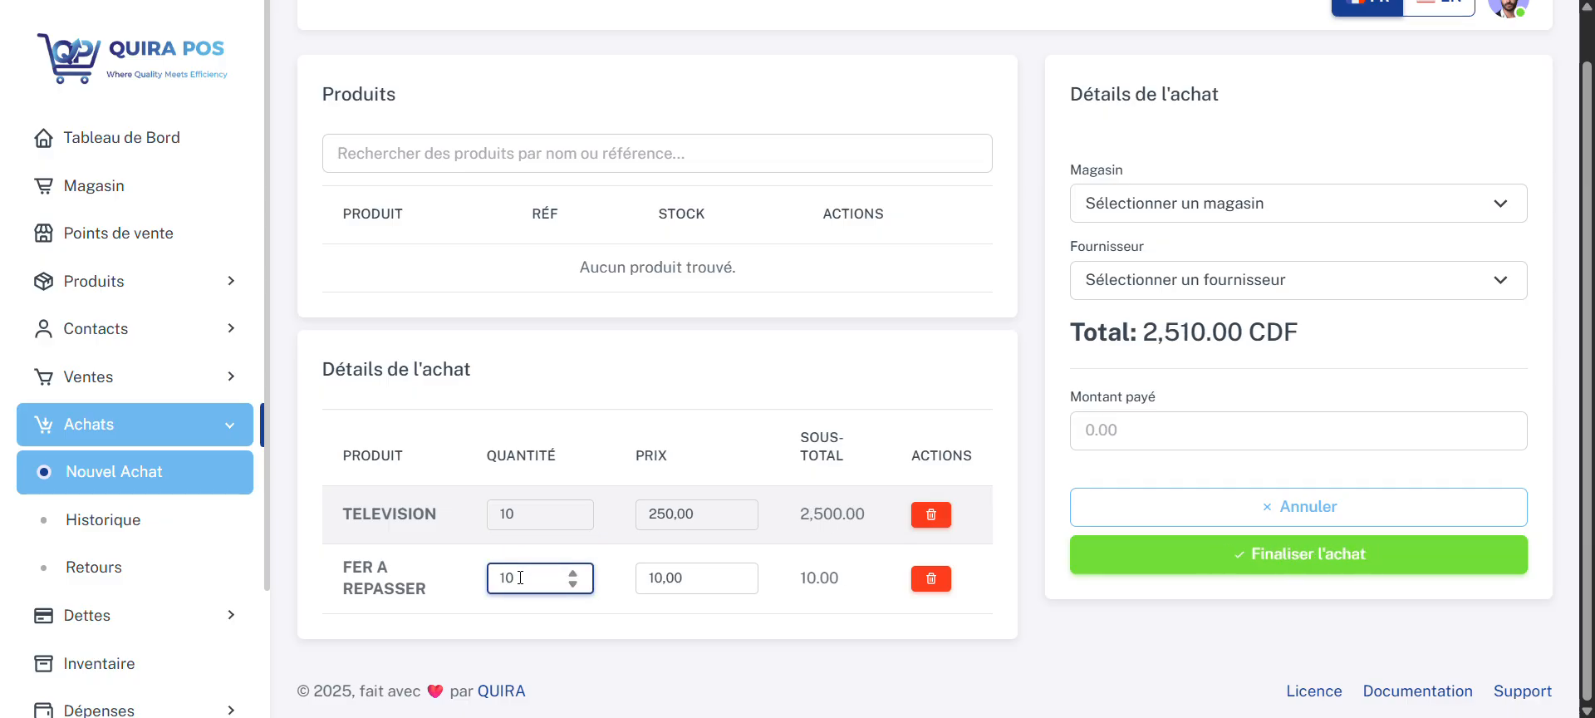
pyautogui.write('0')
pyautogui.click(715, 470)
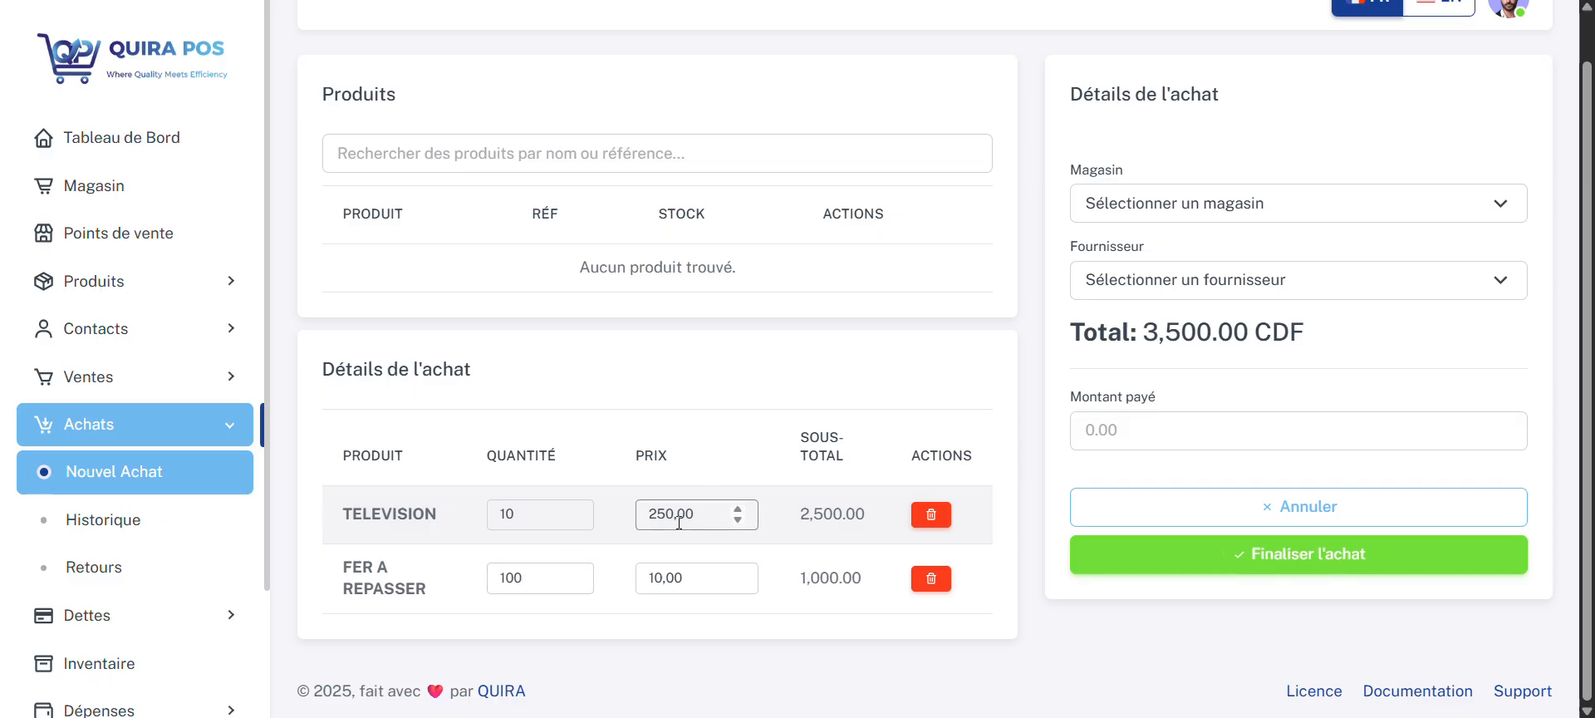
# Step: Assign the purchase to the Point de vente de Nguba store and the first listed supplier, keeping the product prices
pyautogui.click(702, 508)
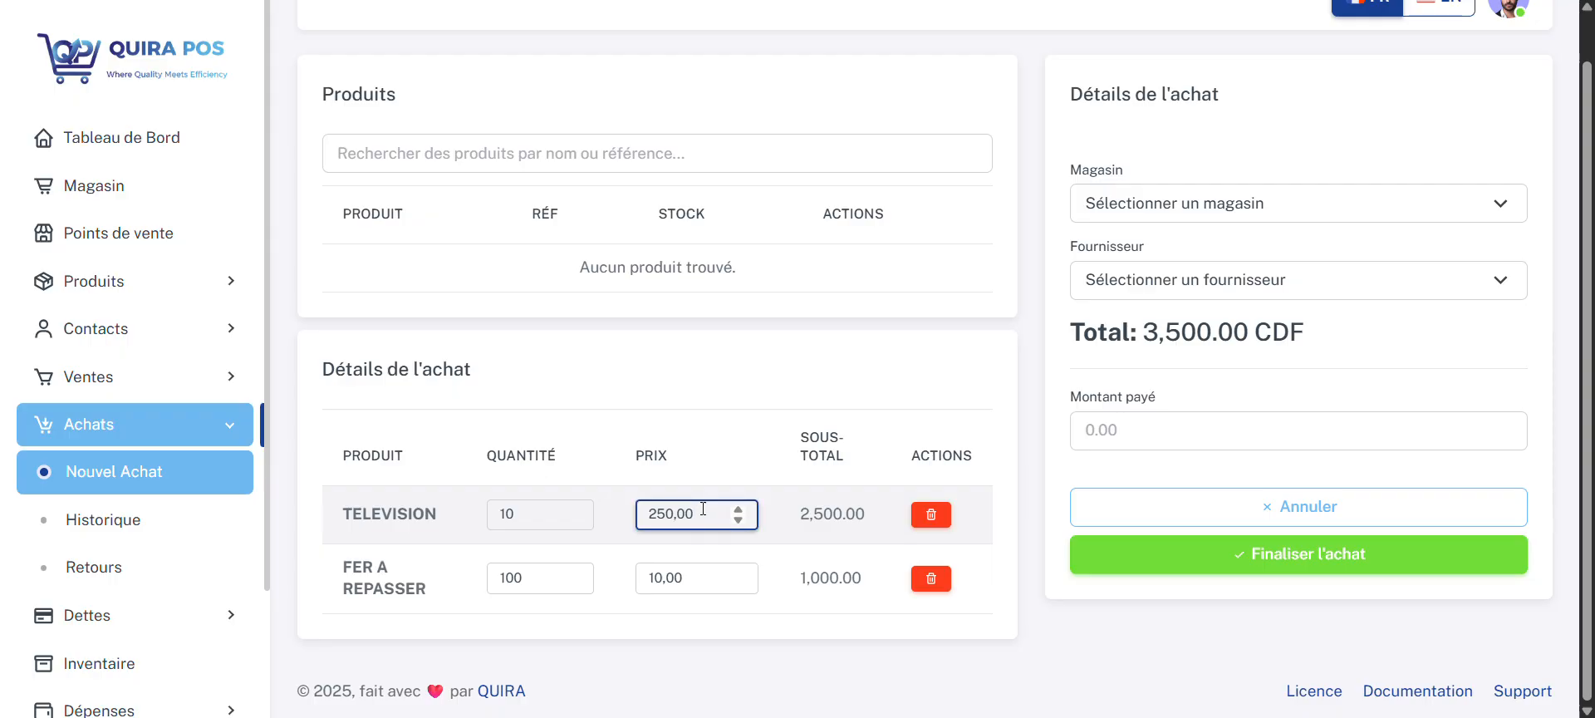
pyautogui.click(700, 579)
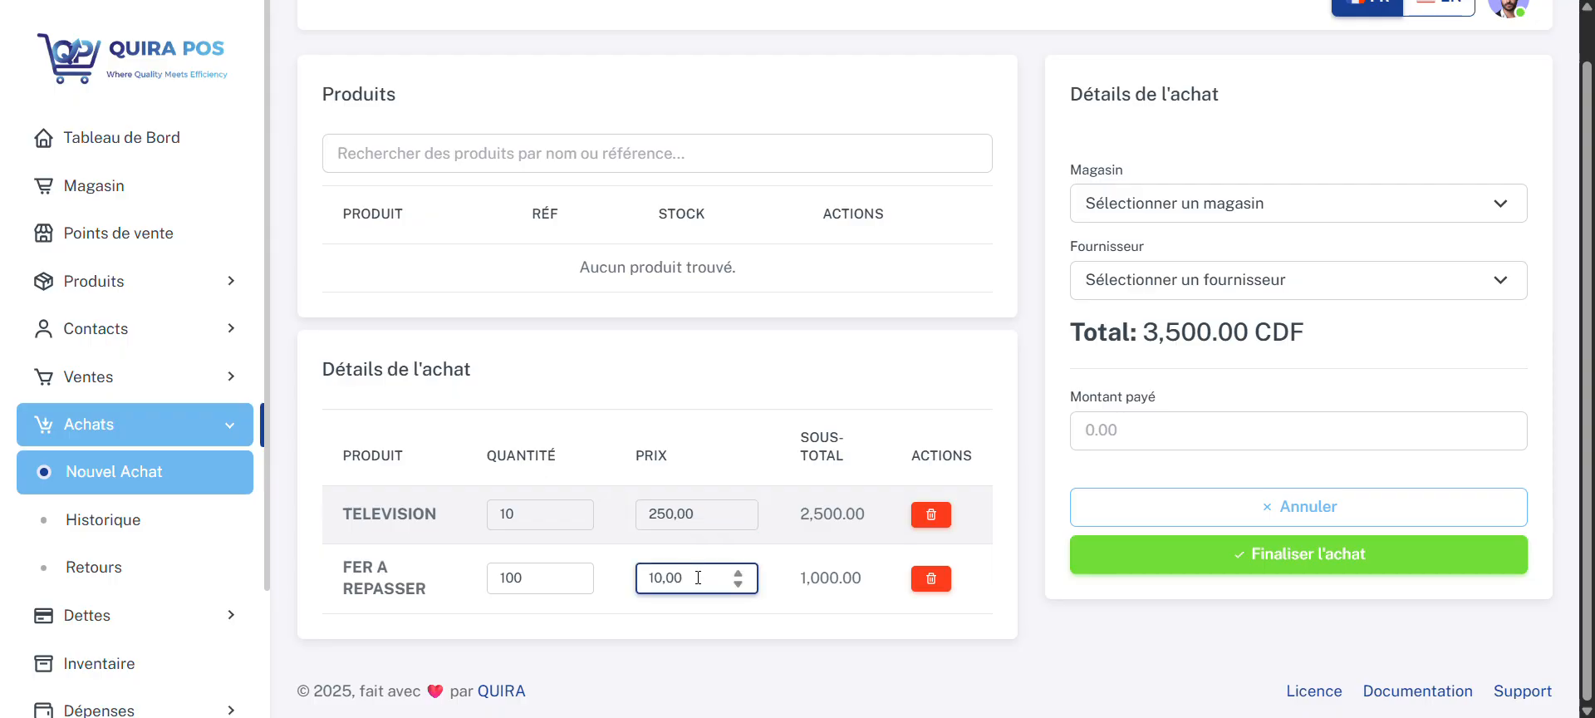
pyautogui.scroll(1, 1329, 332)
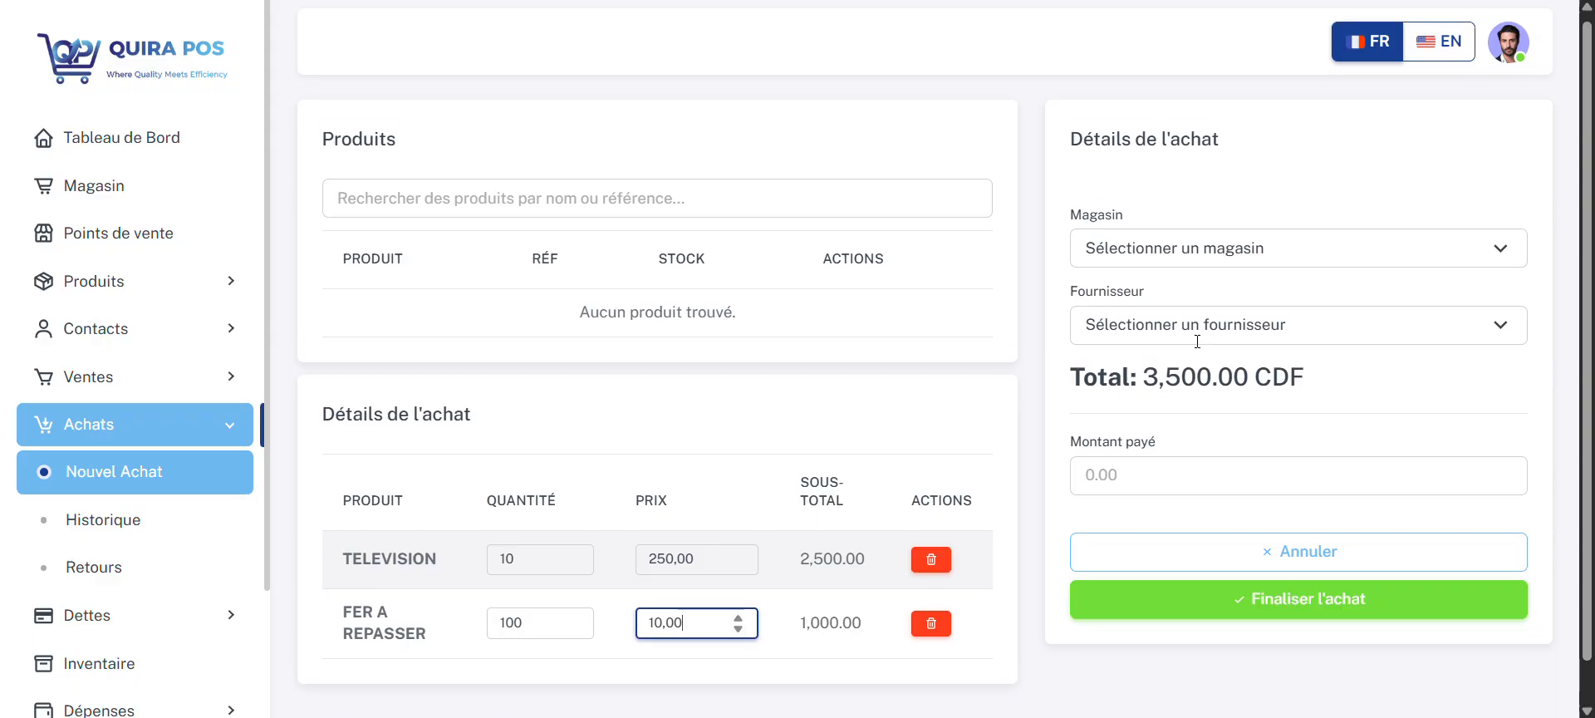
pyautogui.click(1263, 255)
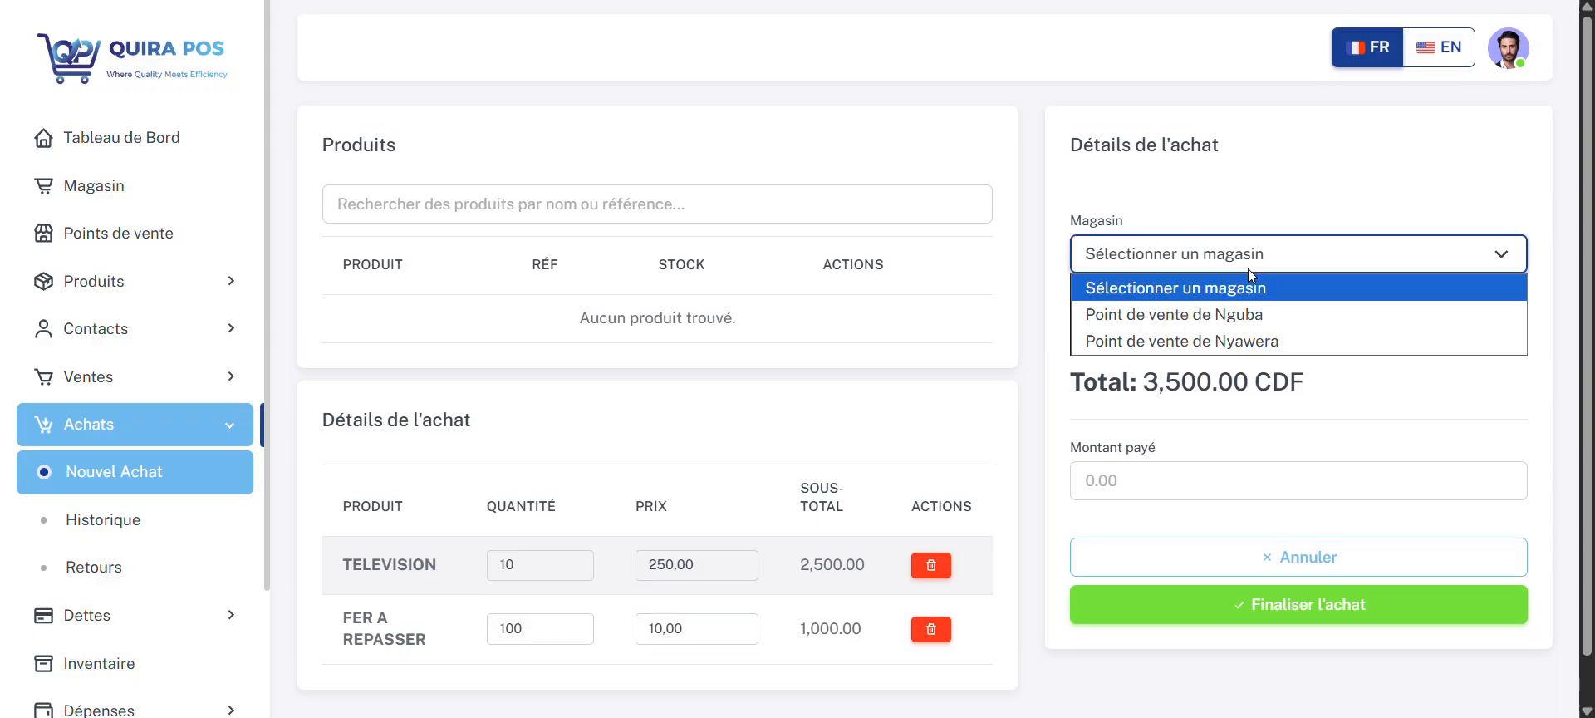
pyautogui.click(1193, 319)
pyautogui.click(1194, 332)
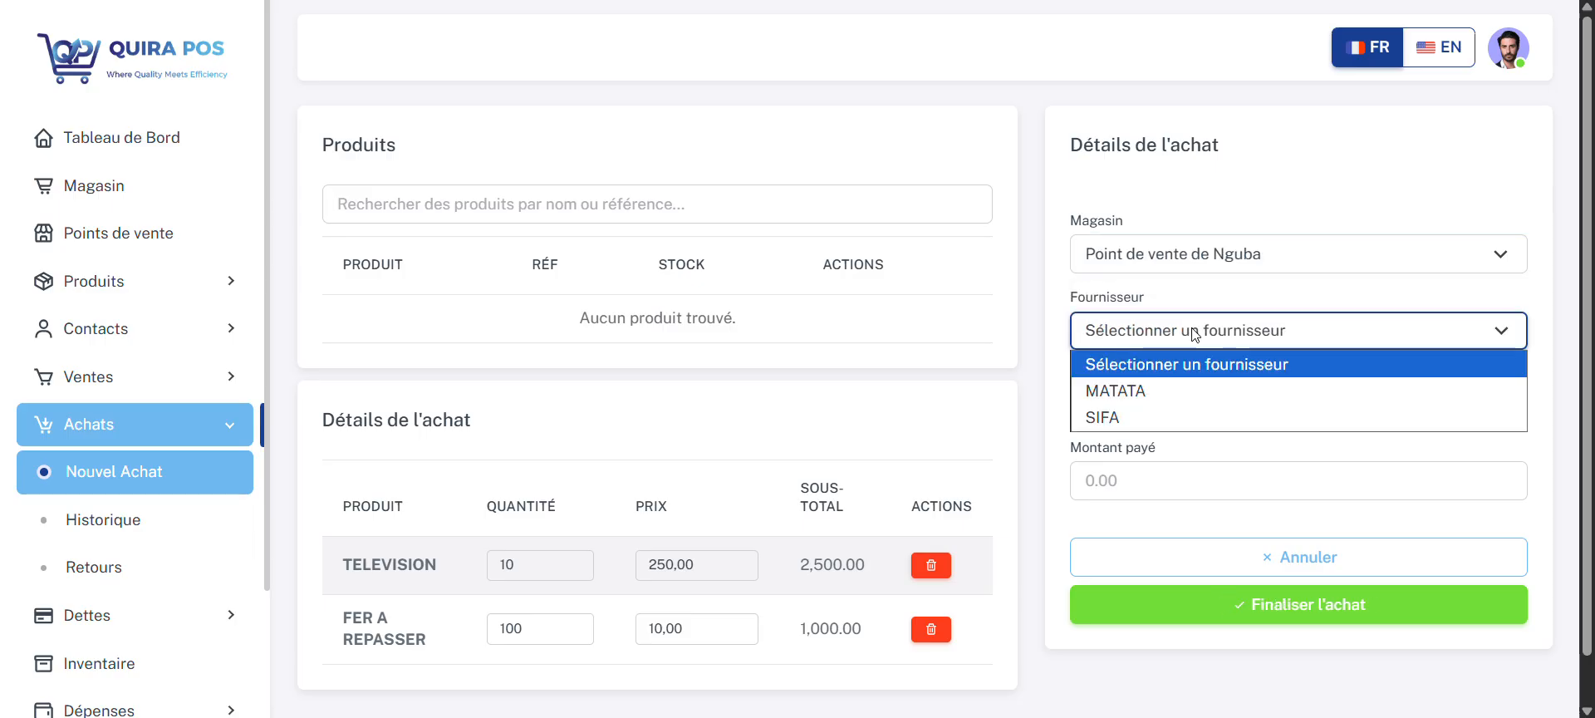
pyautogui.click(1190, 387)
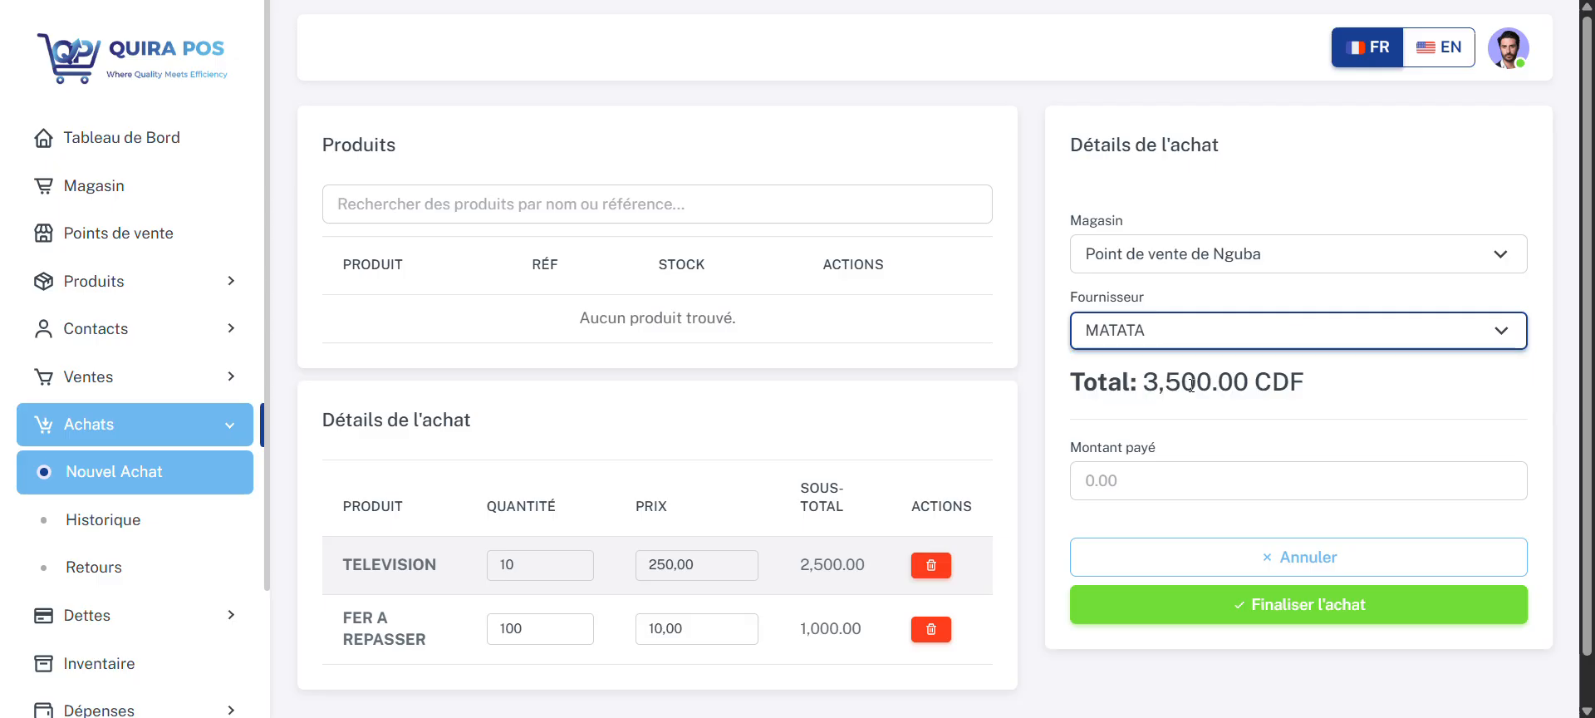
# Step: Enter 3500 as the amount paid and finalize the Nguba purchase
pyautogui.click(1154, 479)
pyautogui.write('3500')
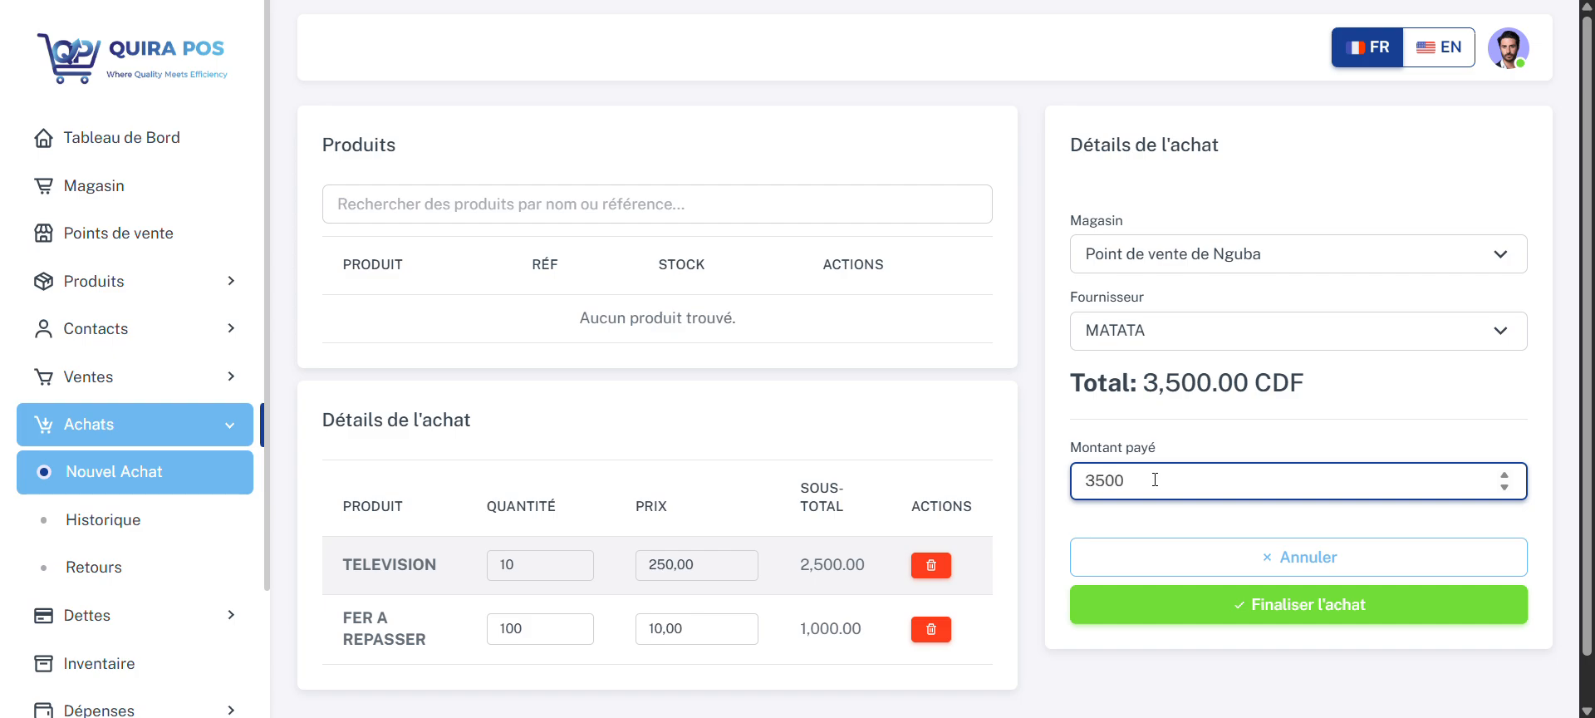
pyautogui.click(1174, 605)
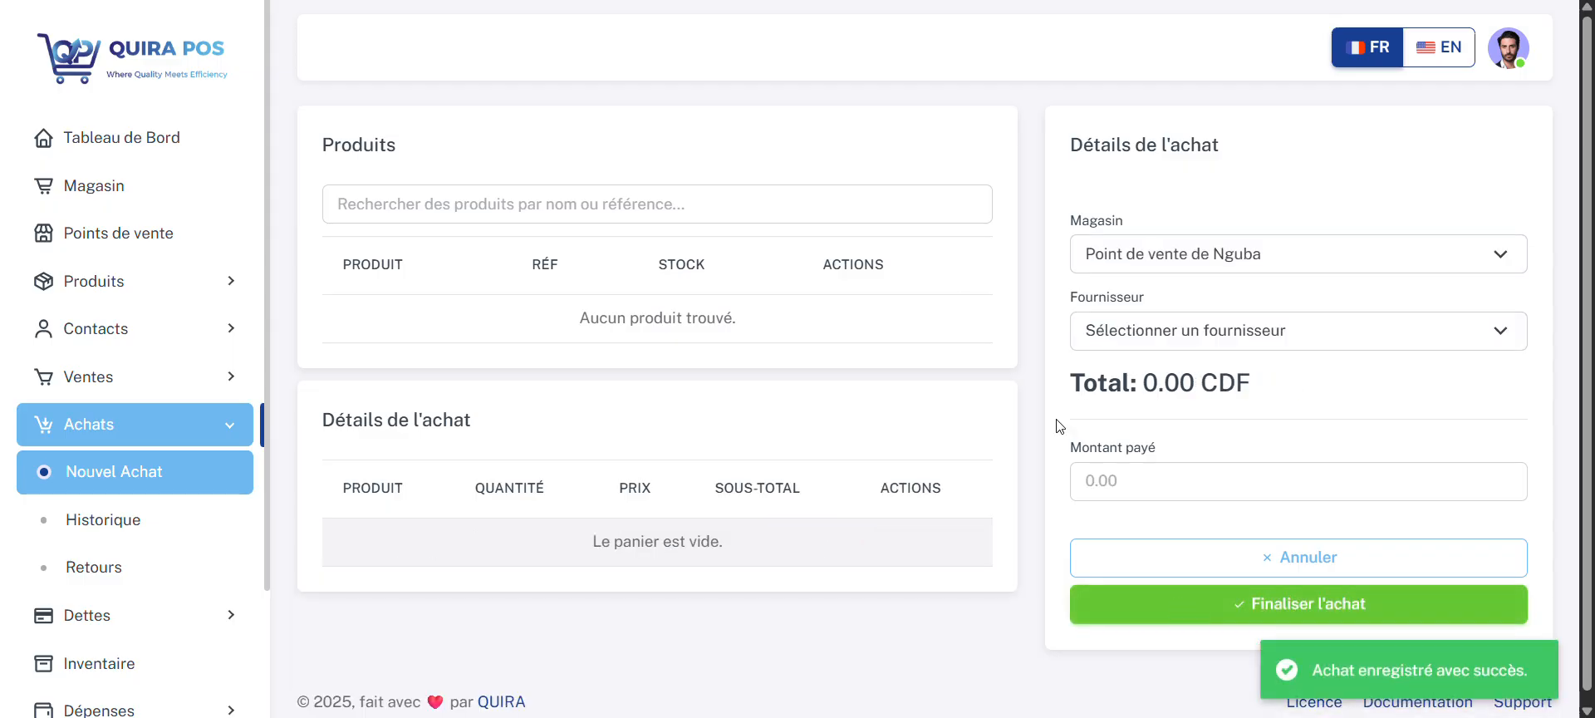
# Step: Find the TELEVISION and FER A REPASSER products again and add both to a second purchase
pyautogui.click(657, 210)
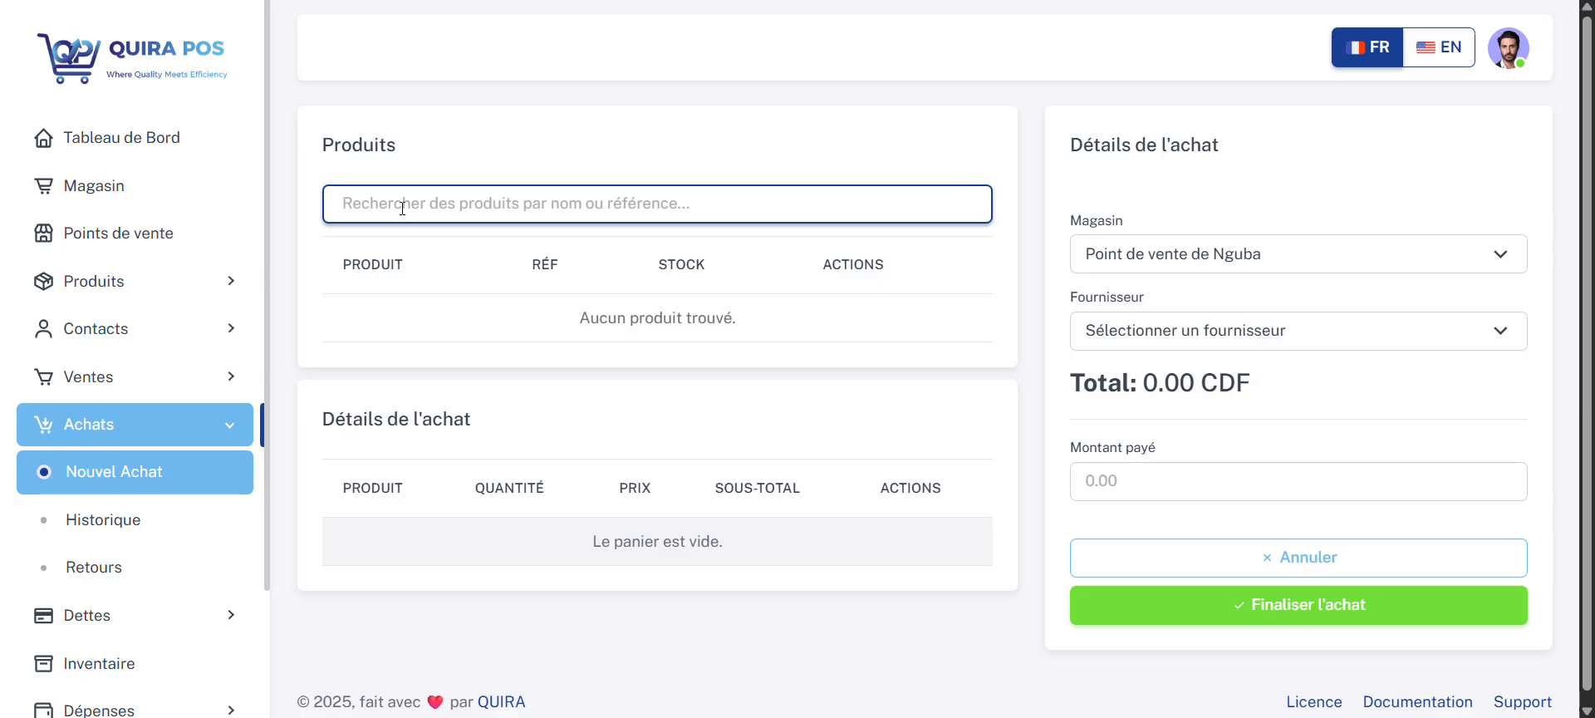
pyautogui.write('TEL')
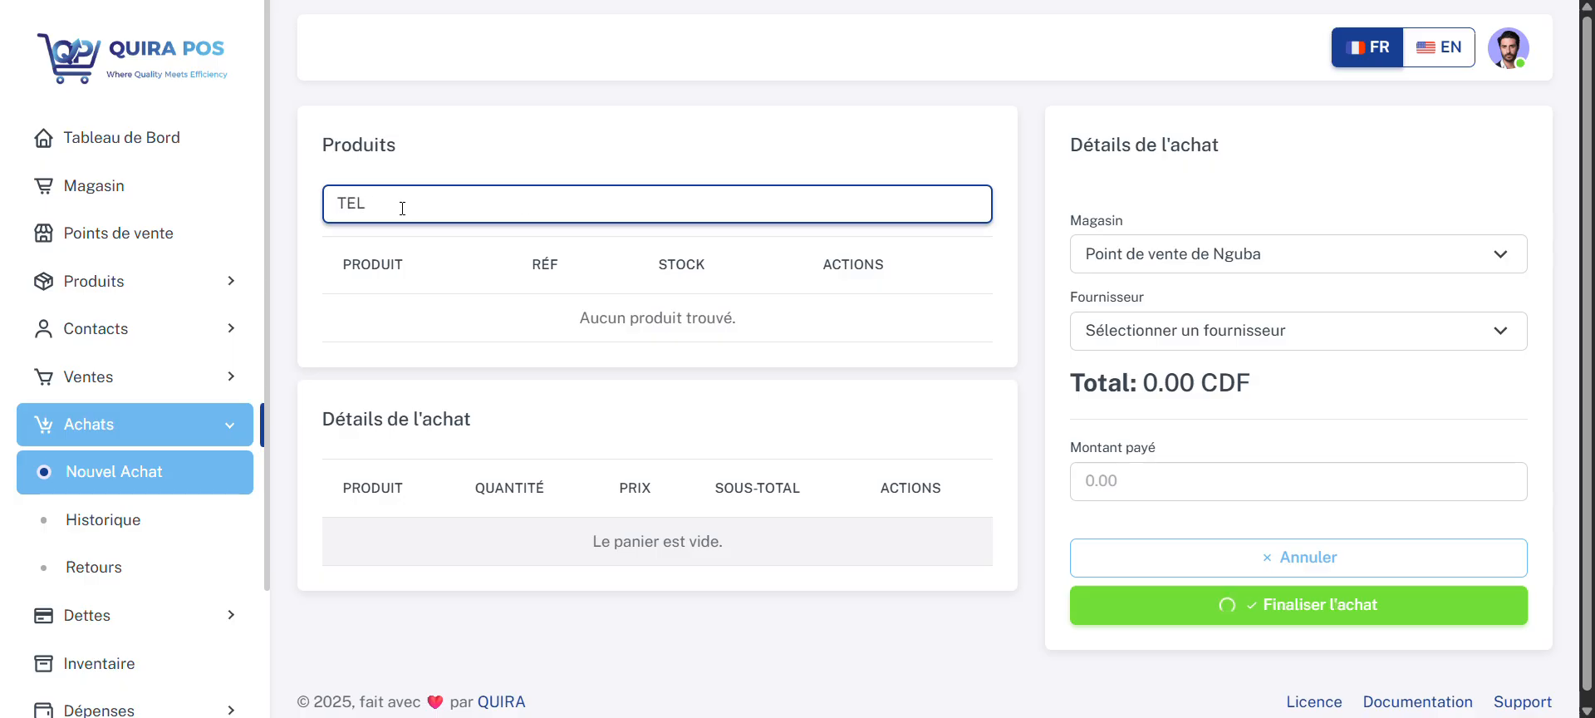
pyautogui.click(866, 324)
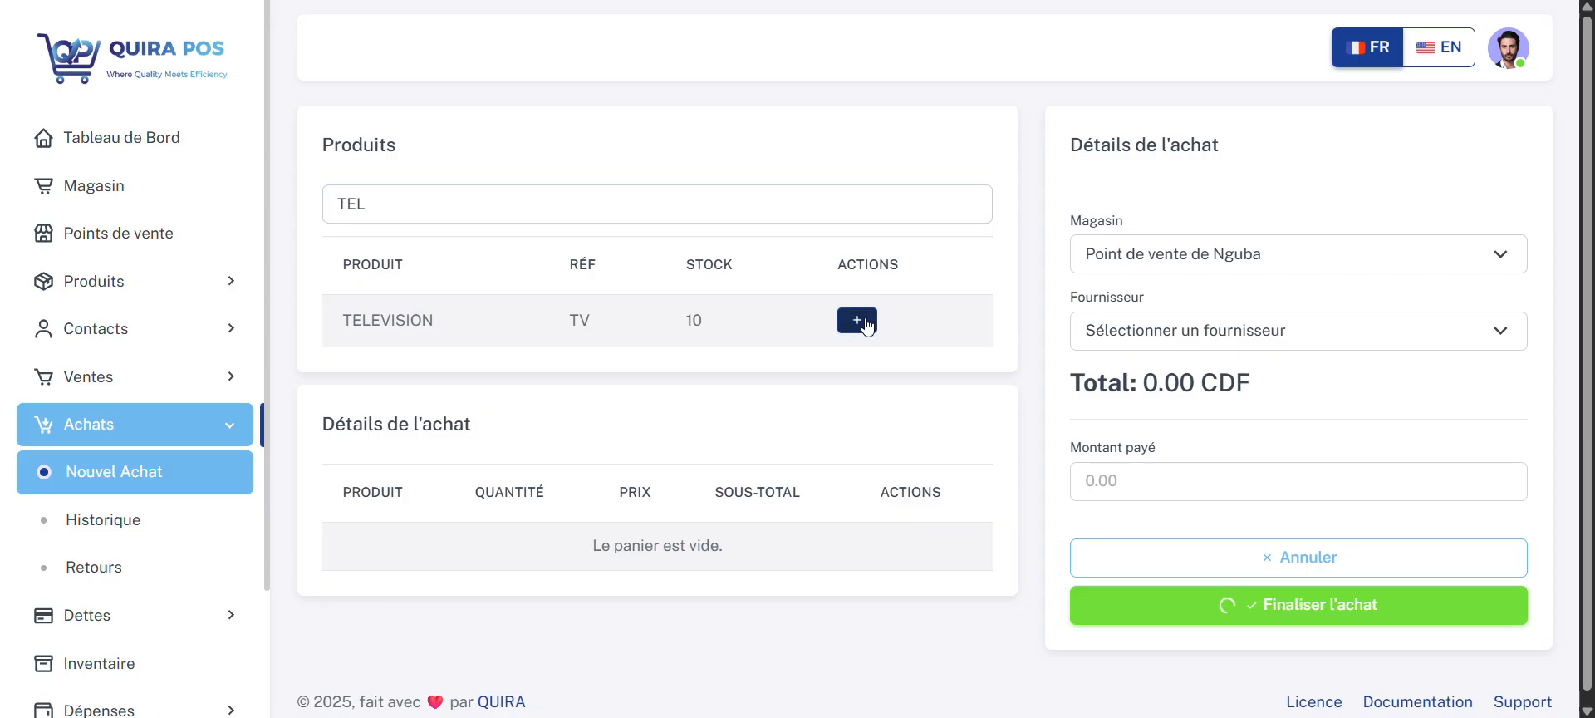
pyautogui.click(582, 204)
pyautogui.write('FER')
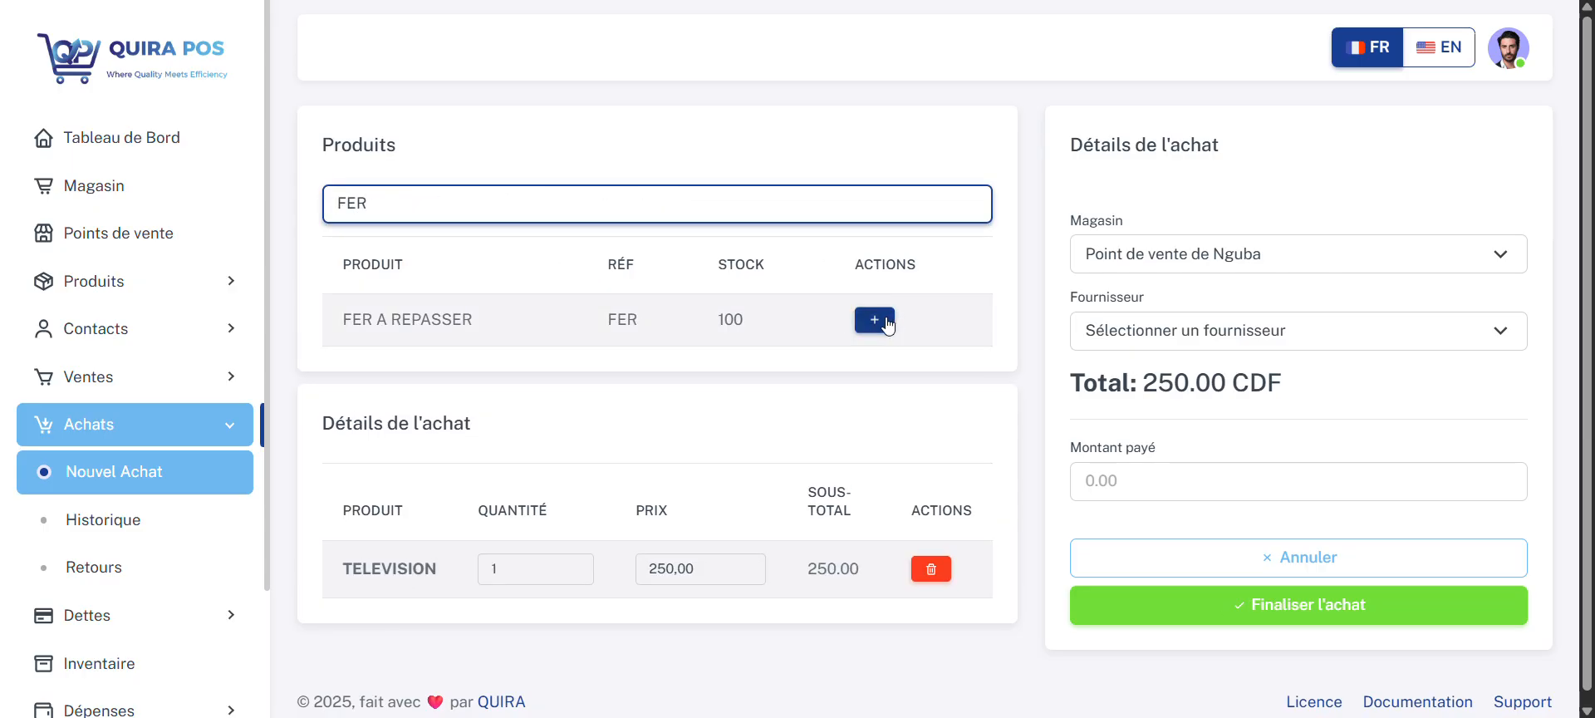
pyautogui.click(886, 322)
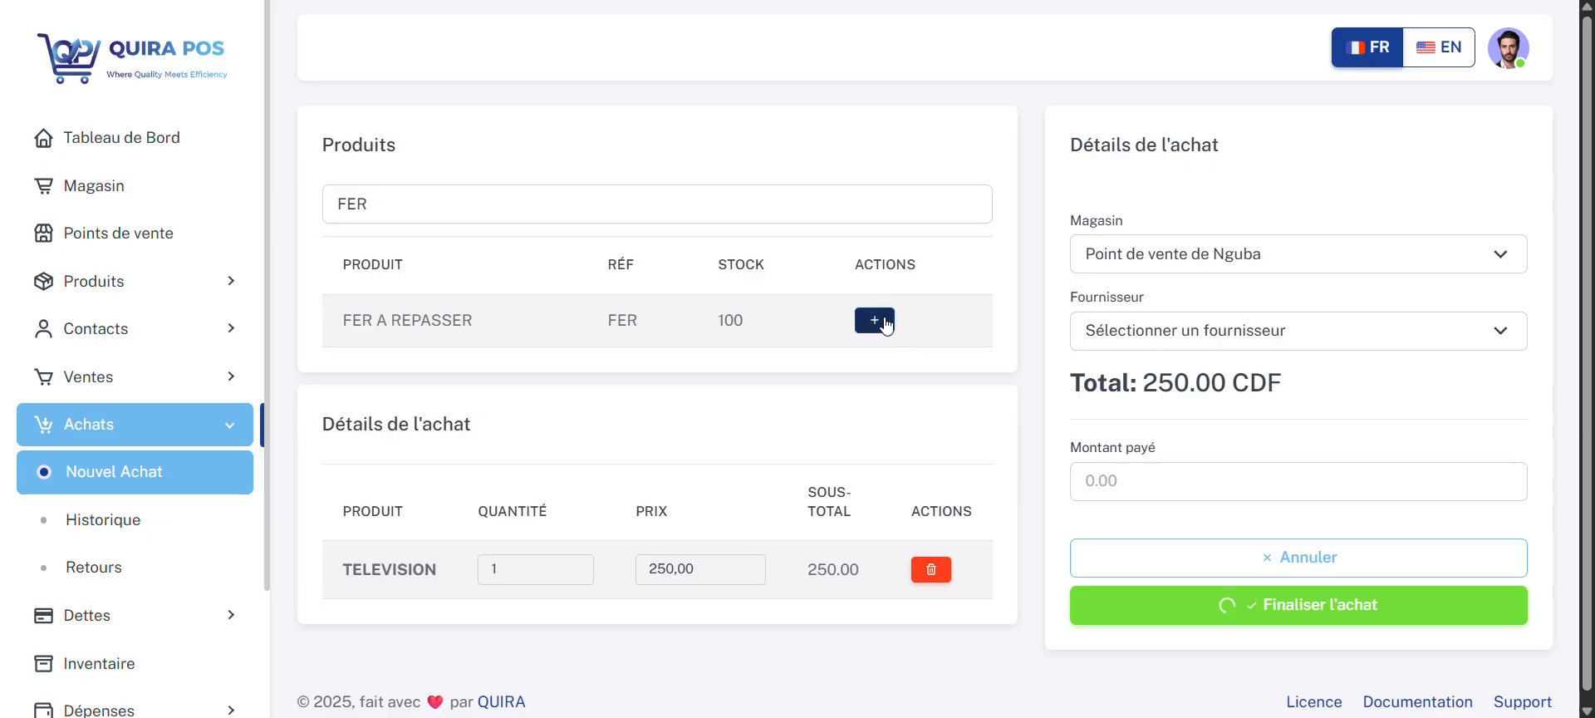
# Step: Set the second purchase's quantities to 5 for TELEVISION and 50 for FER A REPASSER
pyautogui.click(532, 569)
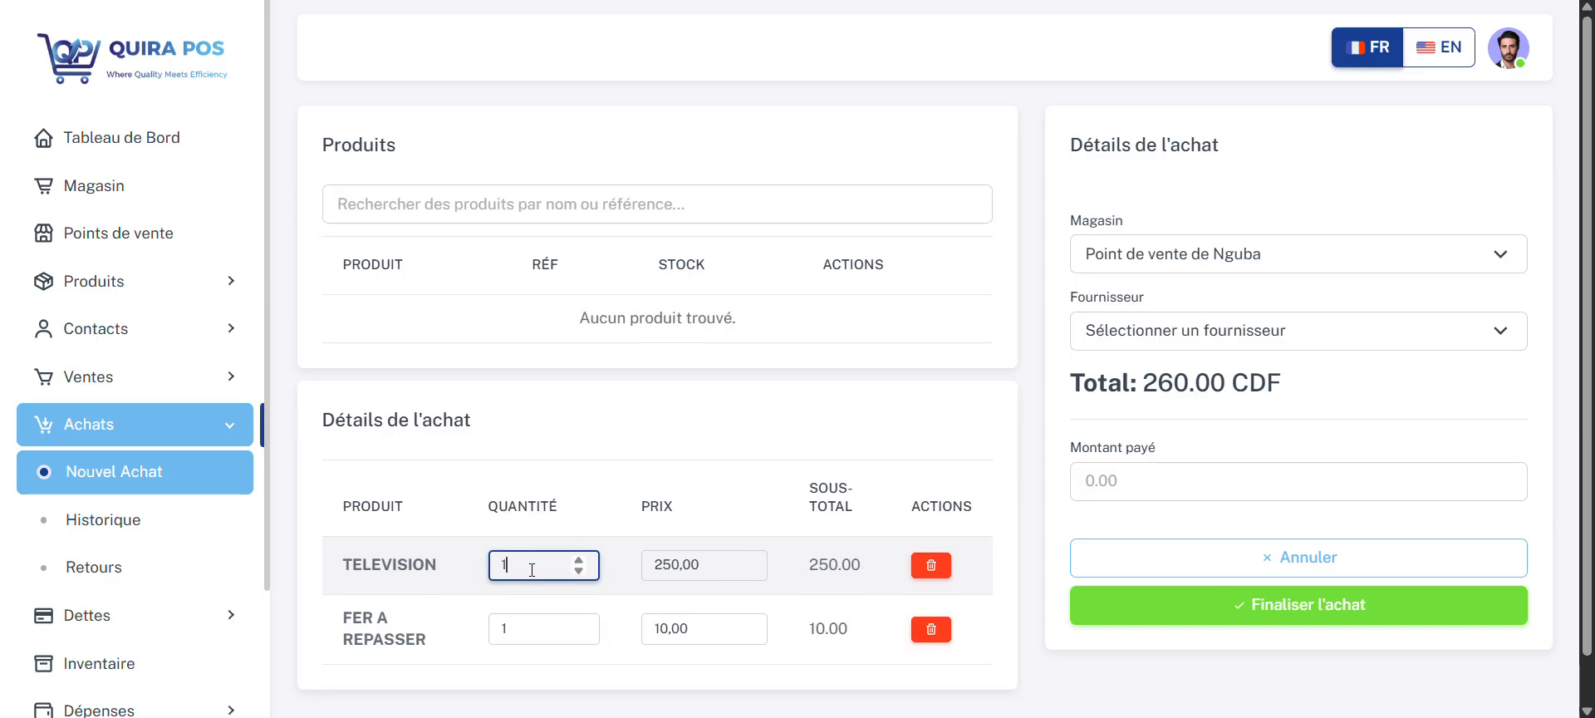
pyautogui.press('BackSpace')
pyautogui.write('5')
pyautogui.click(532, 623)
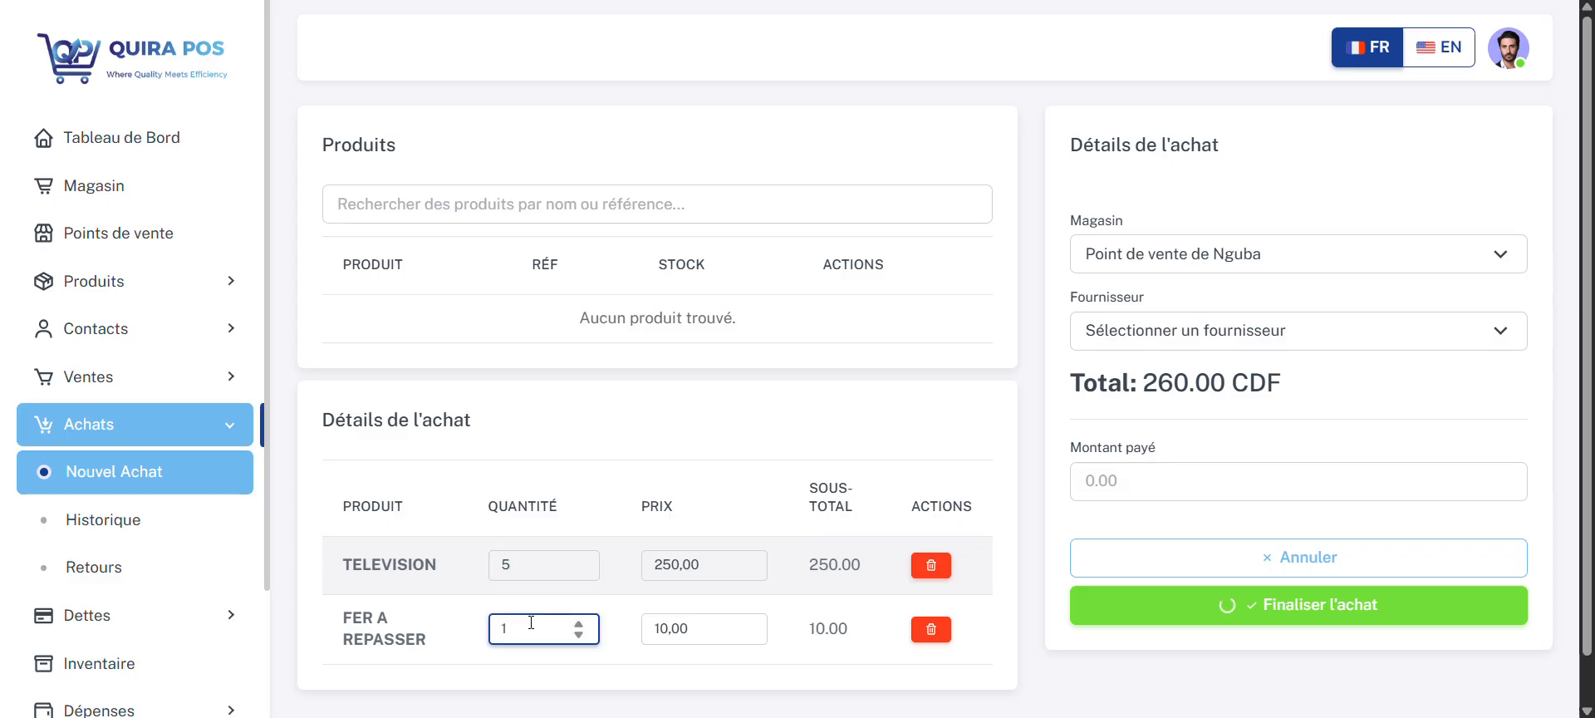
pyautogui.press('BackSpace')
pyautogui.write('50')
pyautogui.click(968, 324)
# Step: Assign the second purchase to the Point de vente de Nyawera store and the second listed supplier
pyautogui.click(1224, 252)
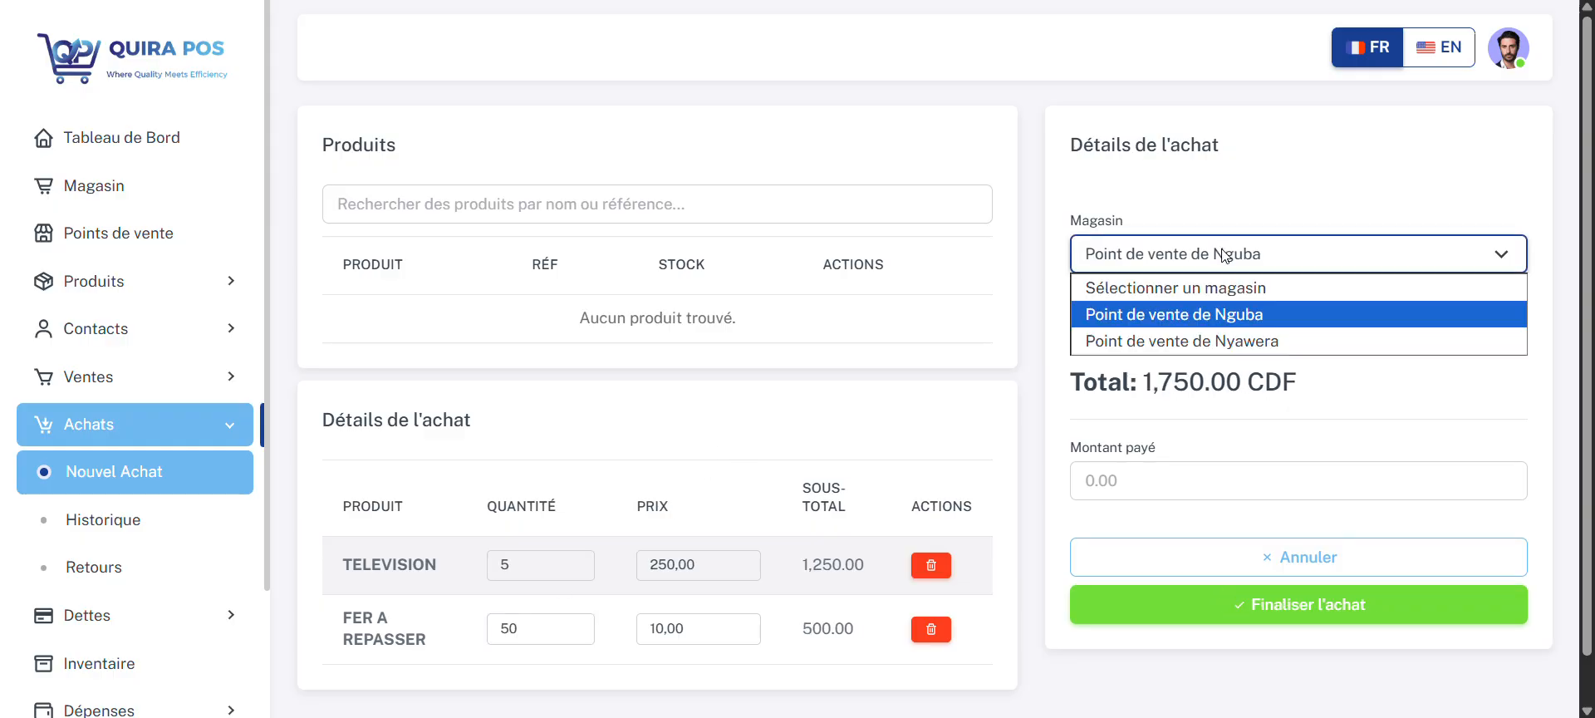
pyautogui.click(1220, 340)
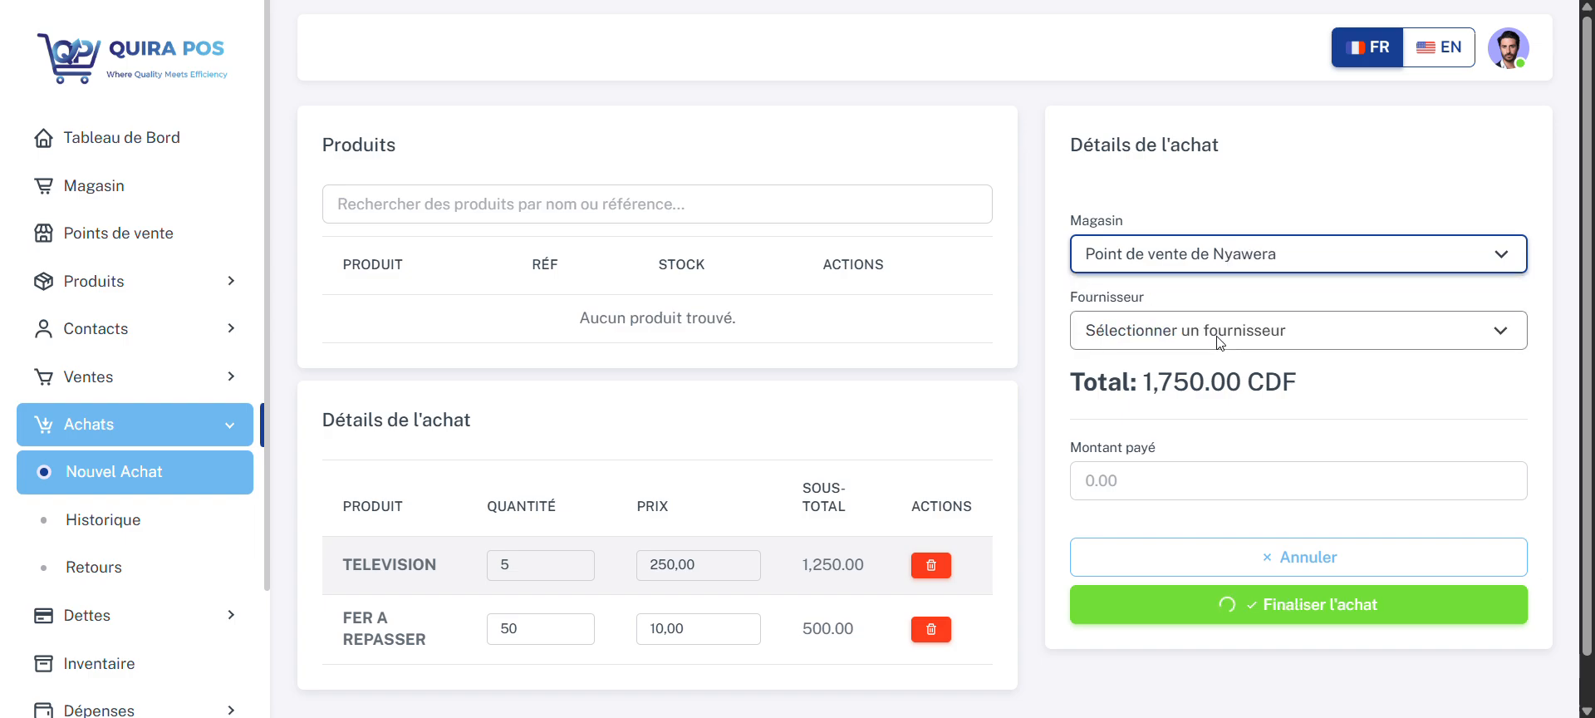
pyautogui.click(1199, 339)
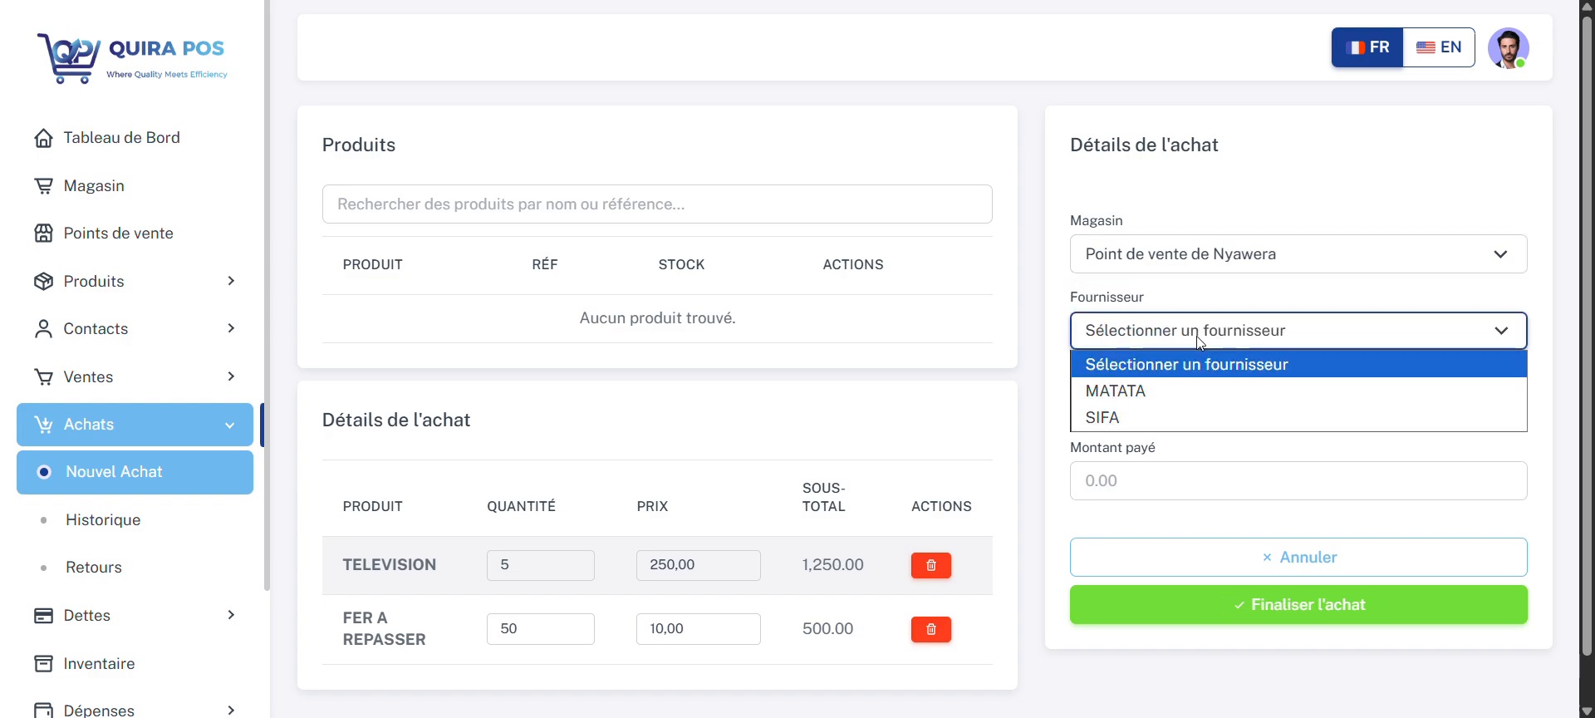
pyautogui.click(1179, 426)
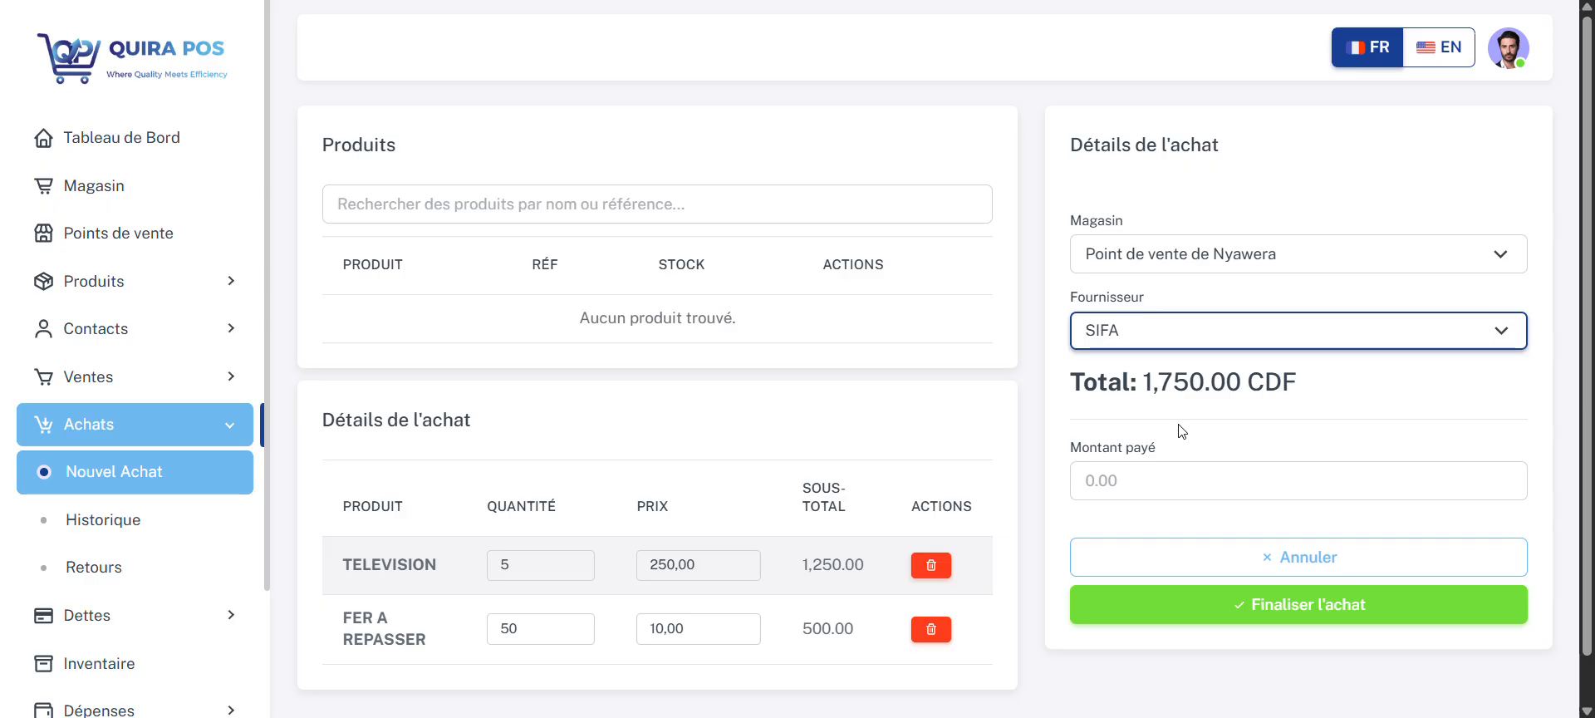
# Step: Enter 1750 as the amount paid and finalize the Nyawera purchase
pyautogui.click(1162, 476)
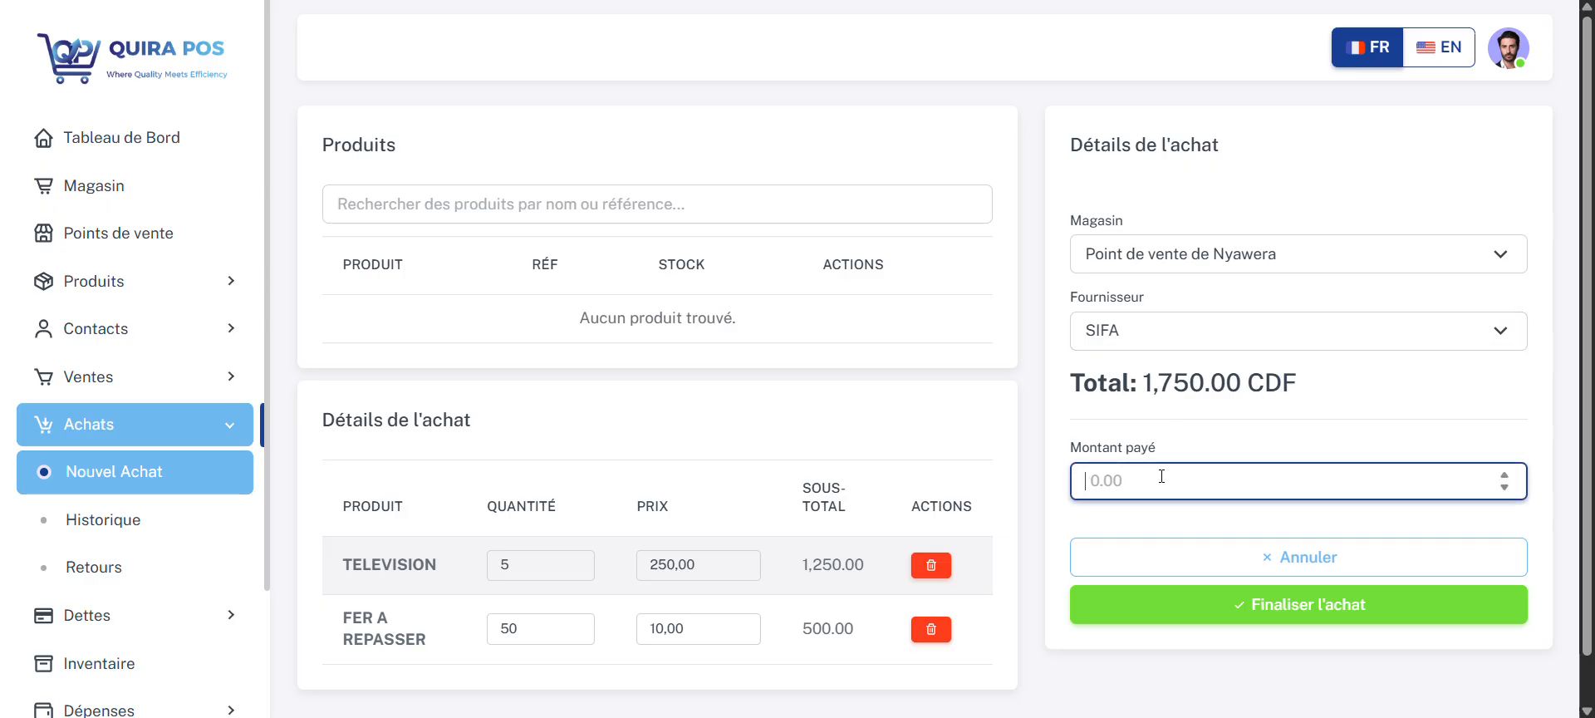
pyautogui.write('1750')
pyautogui.click(1194, 604)
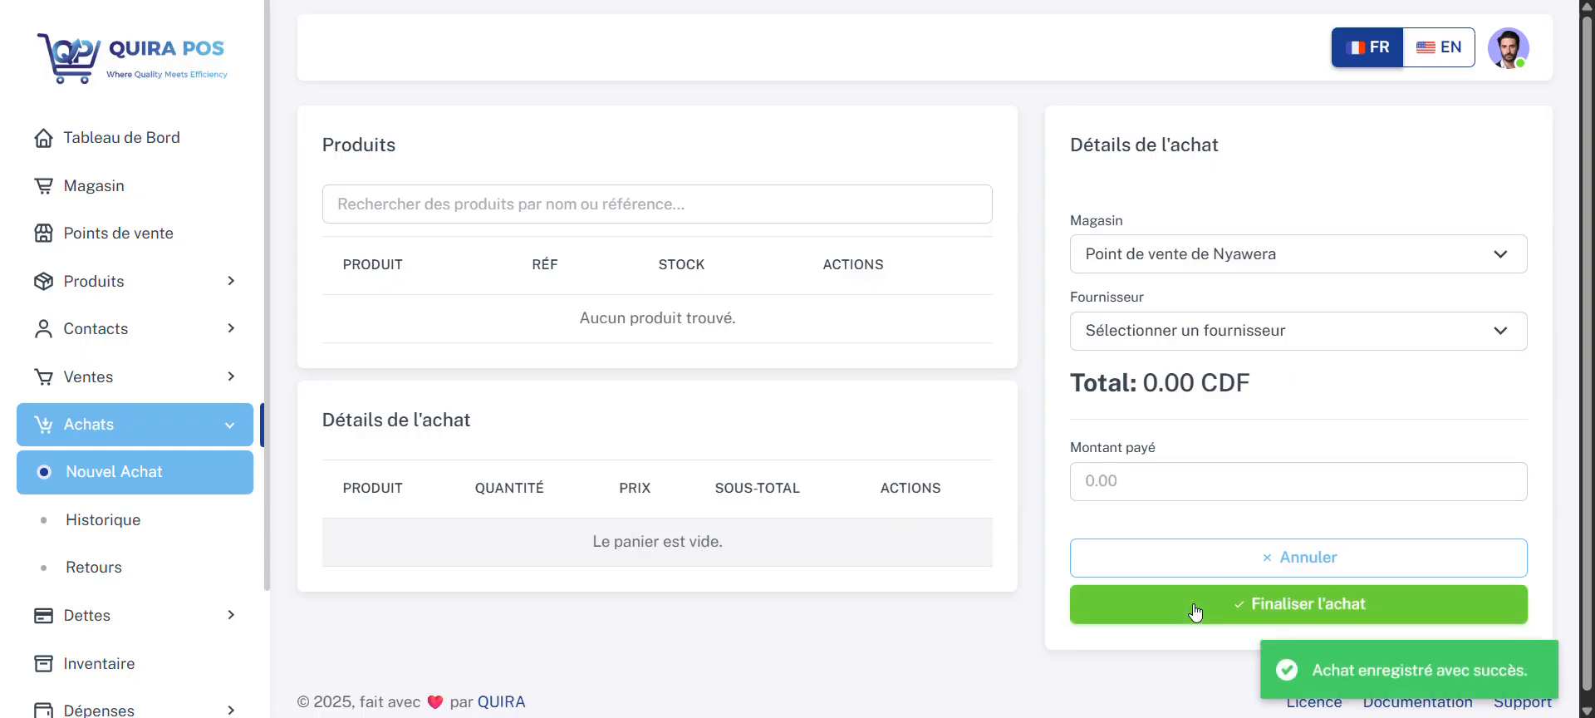
# Step: Open the list of products
pyautogui.click(139, 294)
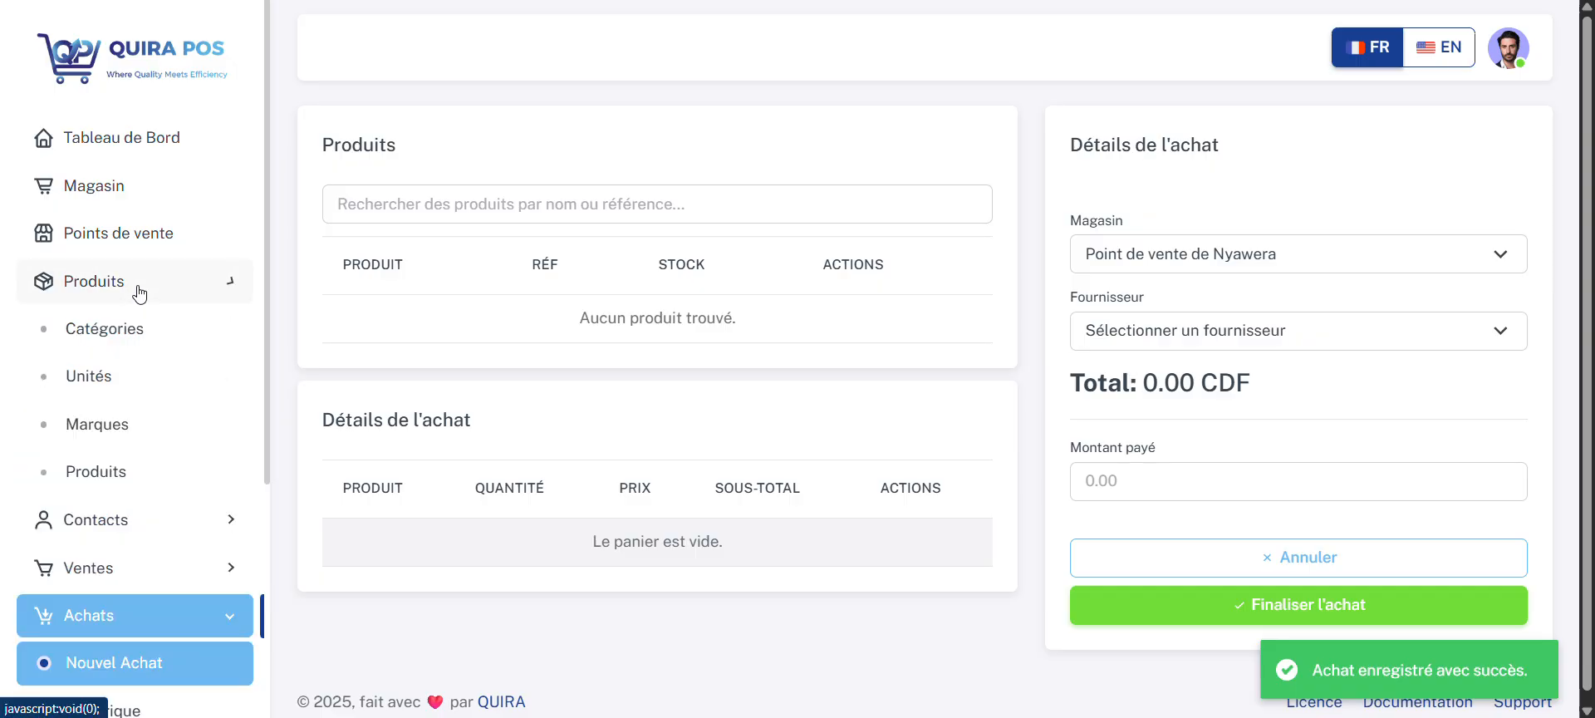
pyautogui.click(131, 483)
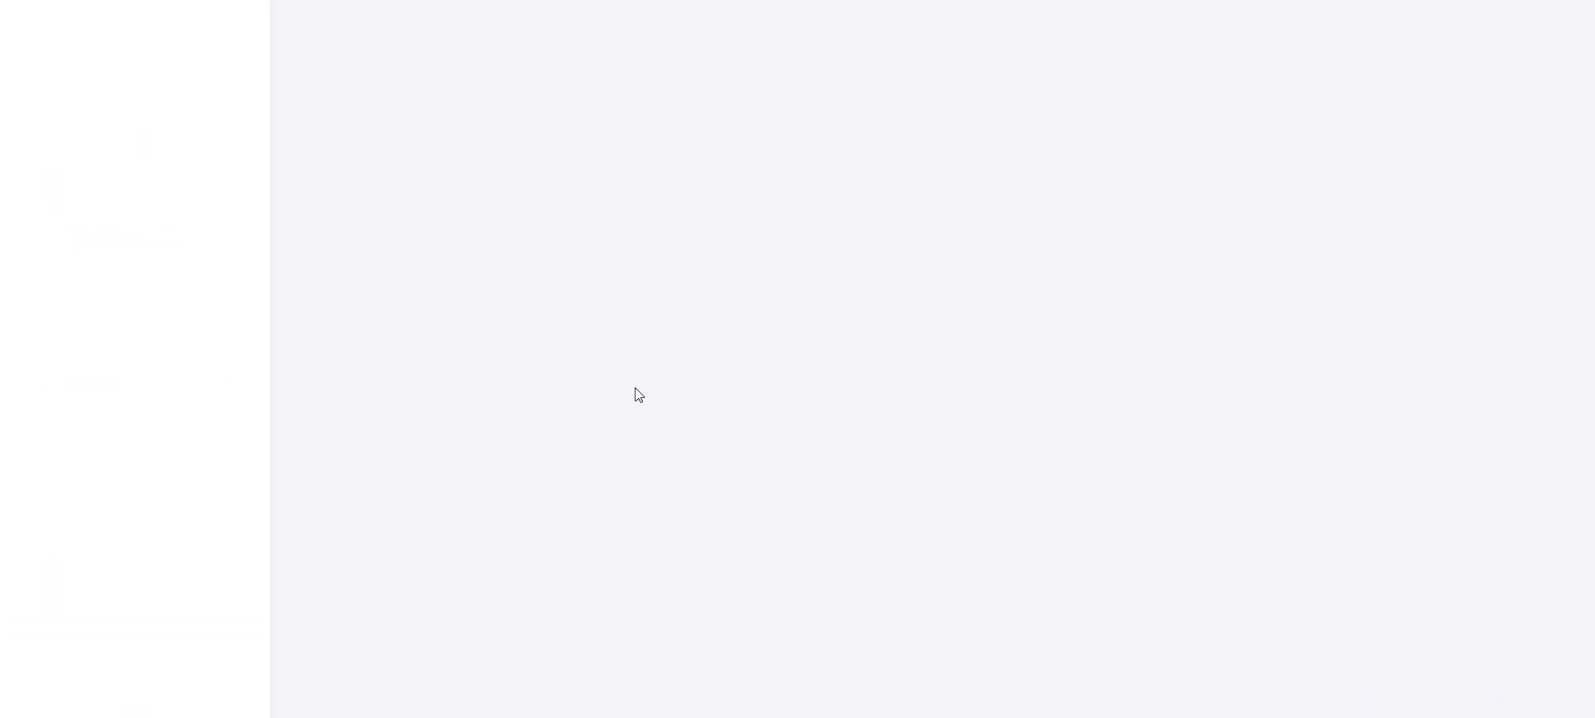
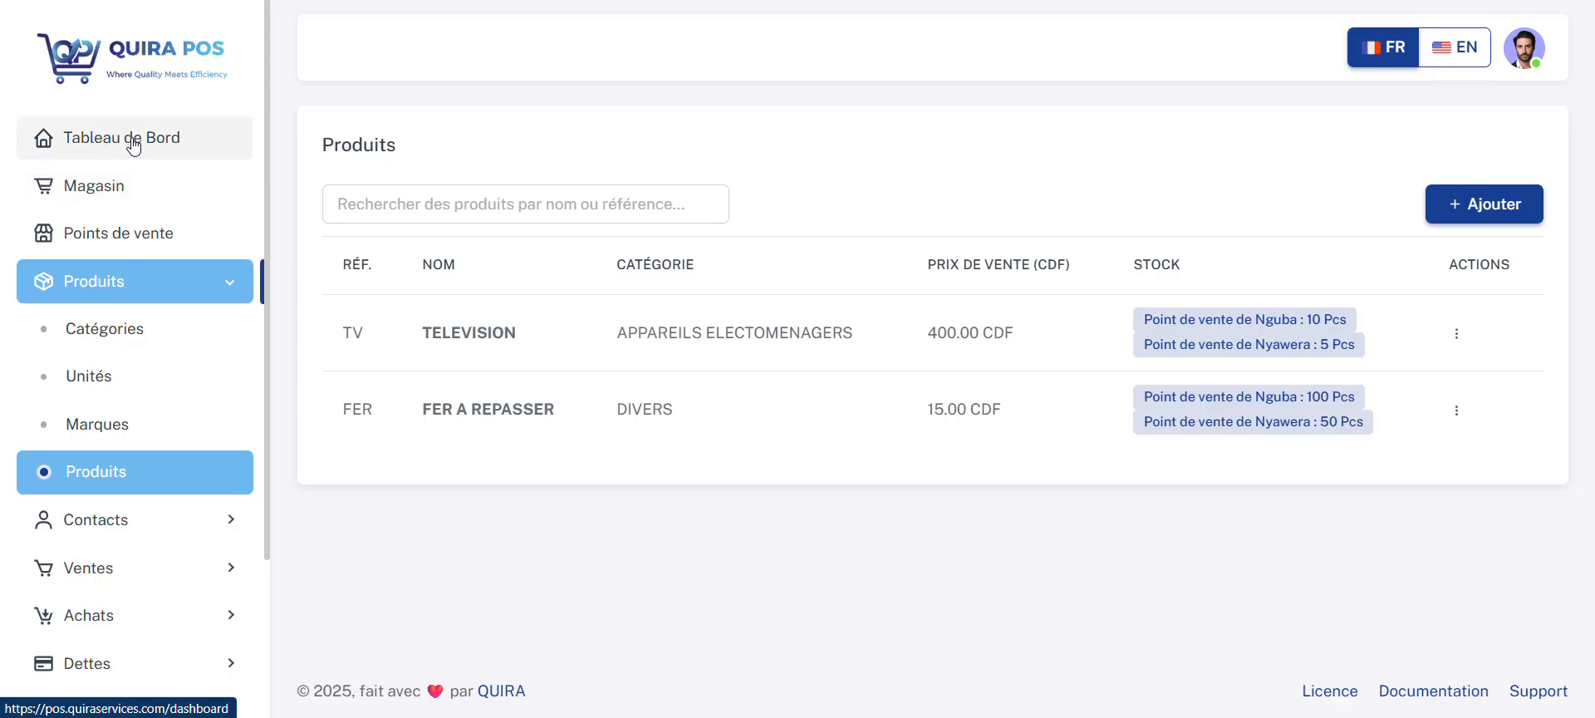
# Step: Review the dashboard's sales and purchase figures, the weekly sales chart and the recent purchases
pyautogui.click(133, 143)
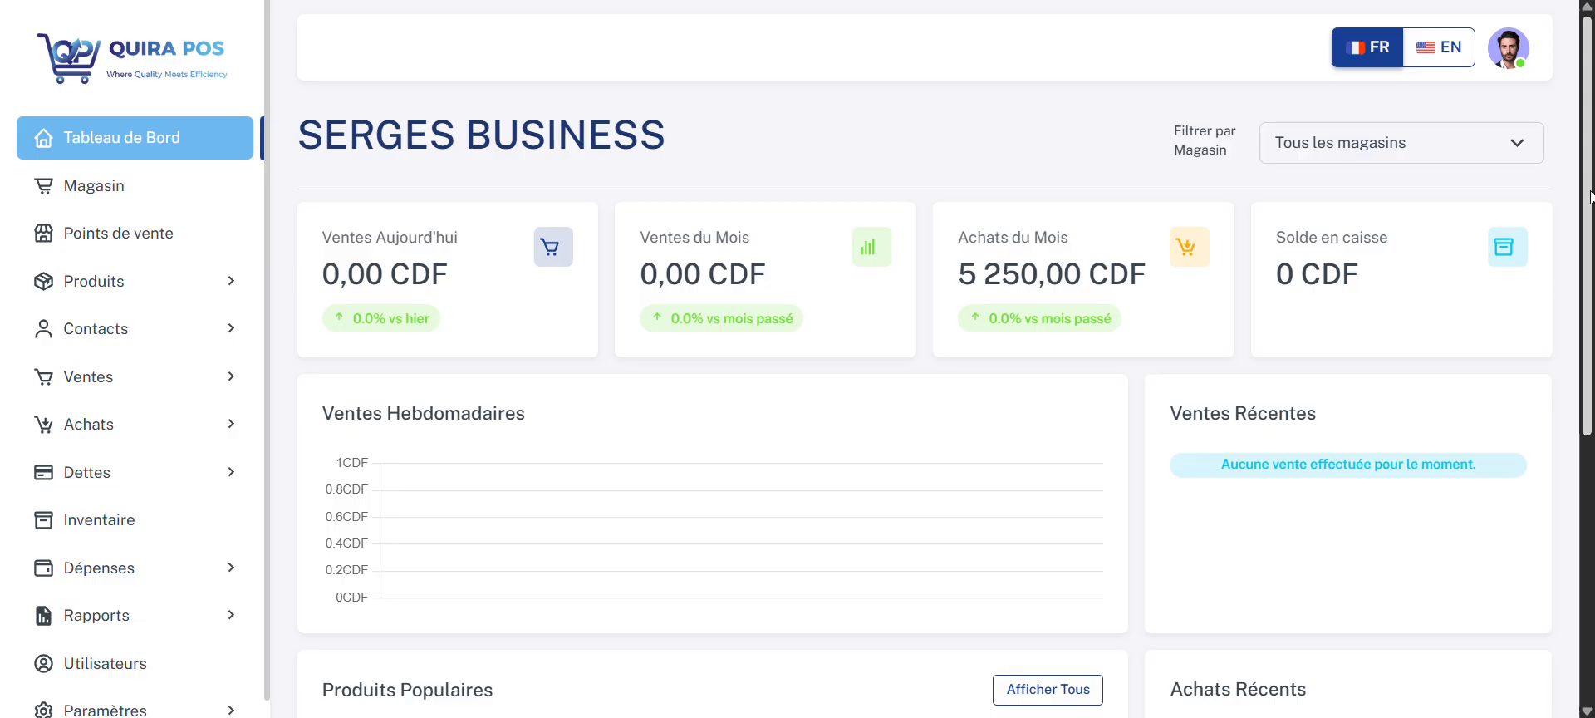
pyautogui.moveTo(1590, 198); pyautogui.dragTo(1590, 402)
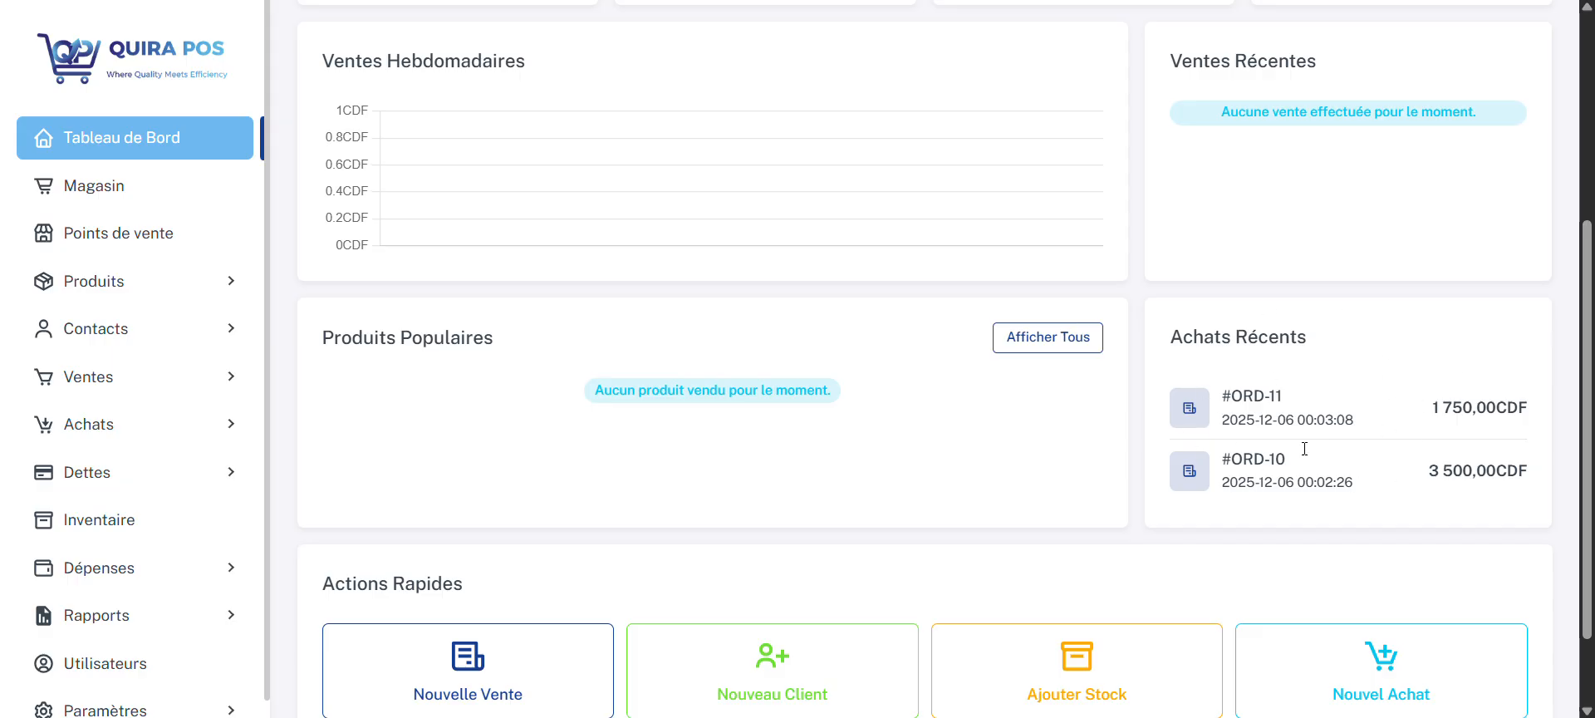
pyautogui.moveTo(1590, 404); pyautogui.dragTo(1590, 198)
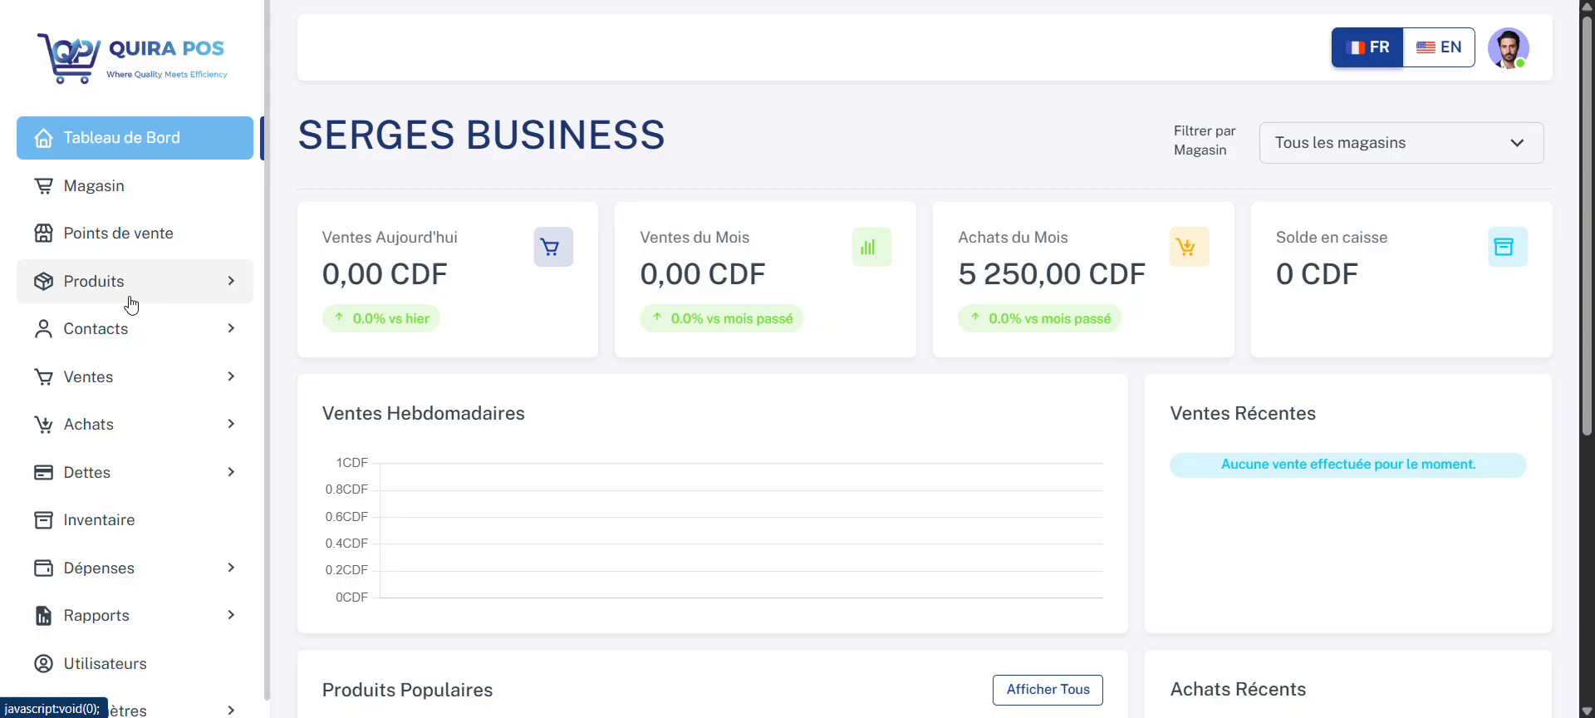
# Step: Open the client list and start a new client record, entering the client's name
pyautogui.click(130, 329)
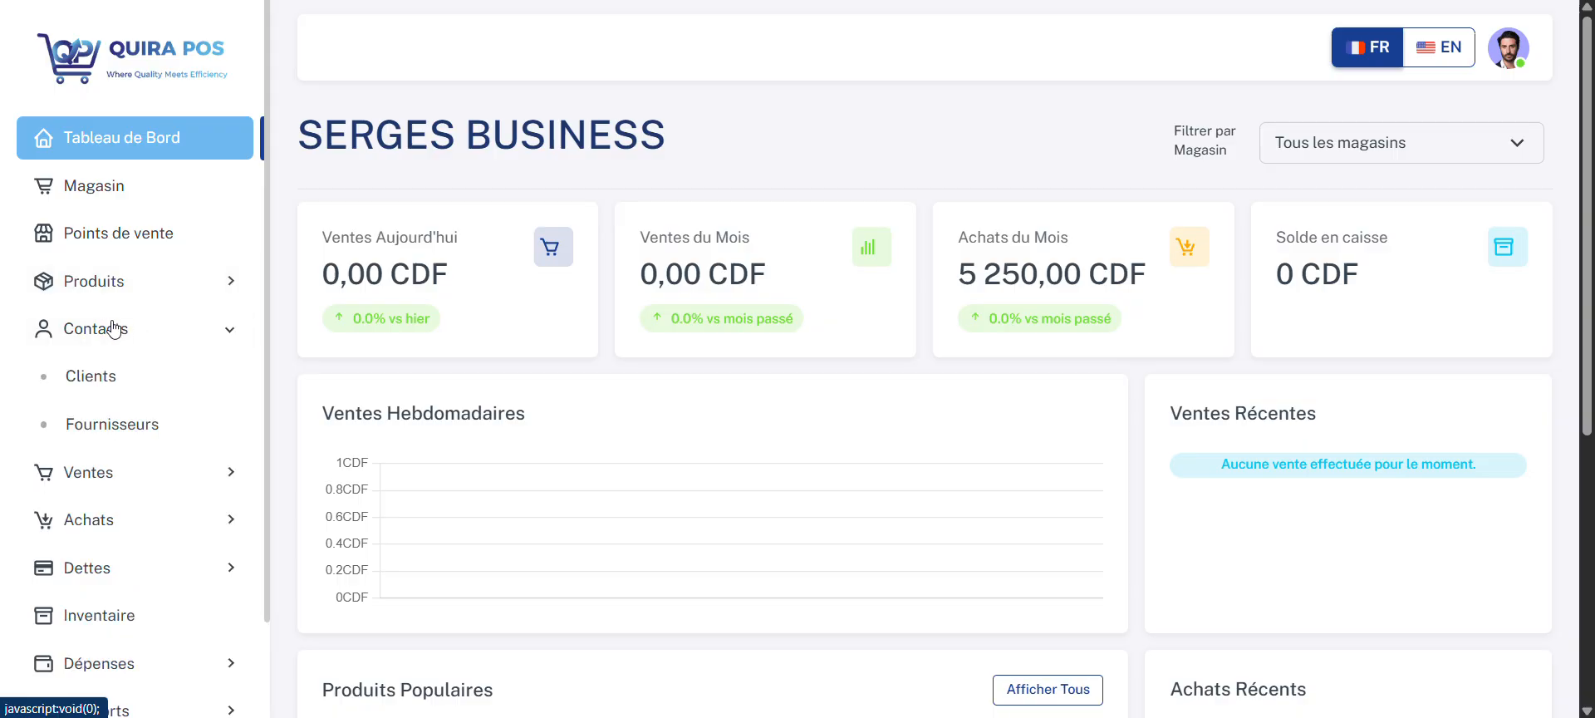
pyautogui.click(128, 381)
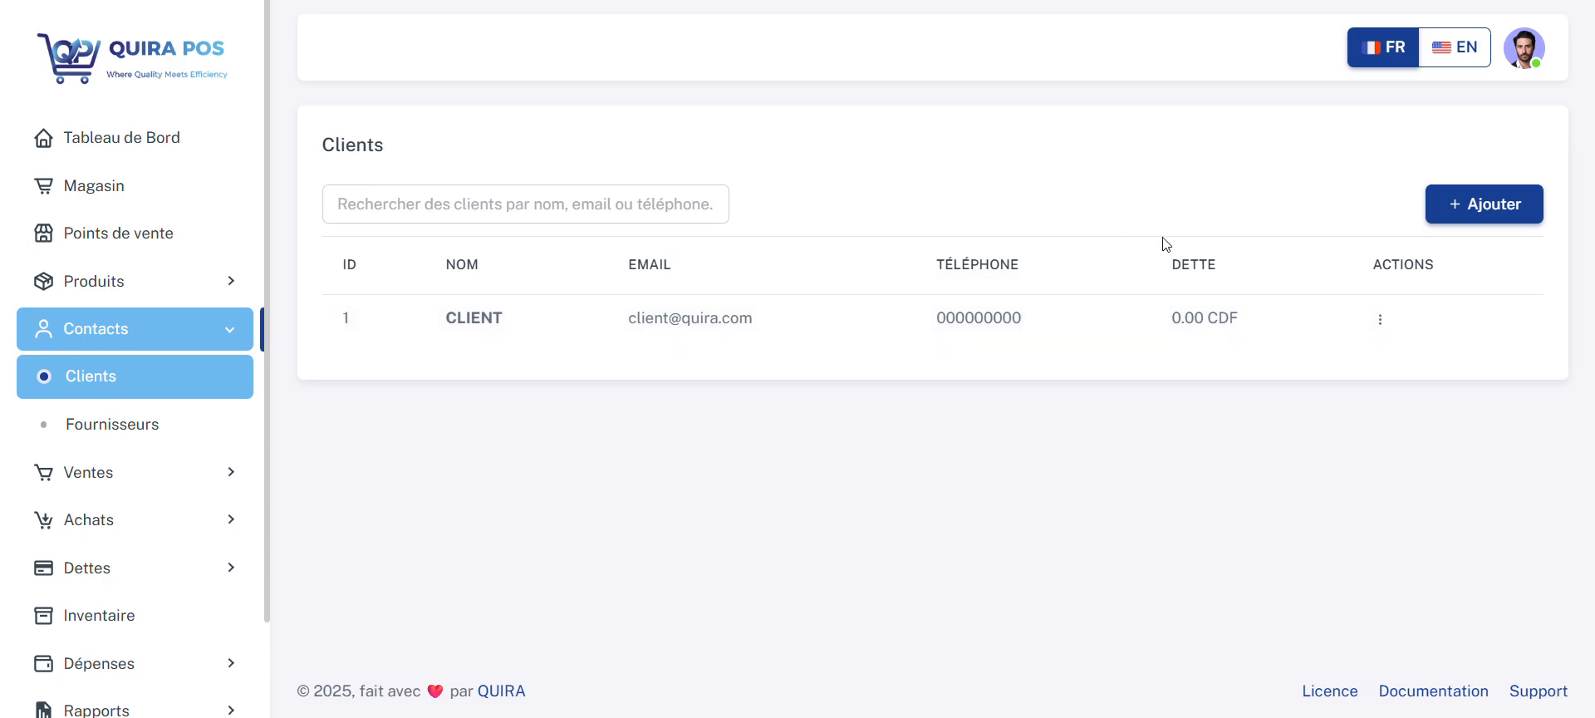
pyautogui.click(1475, 203)
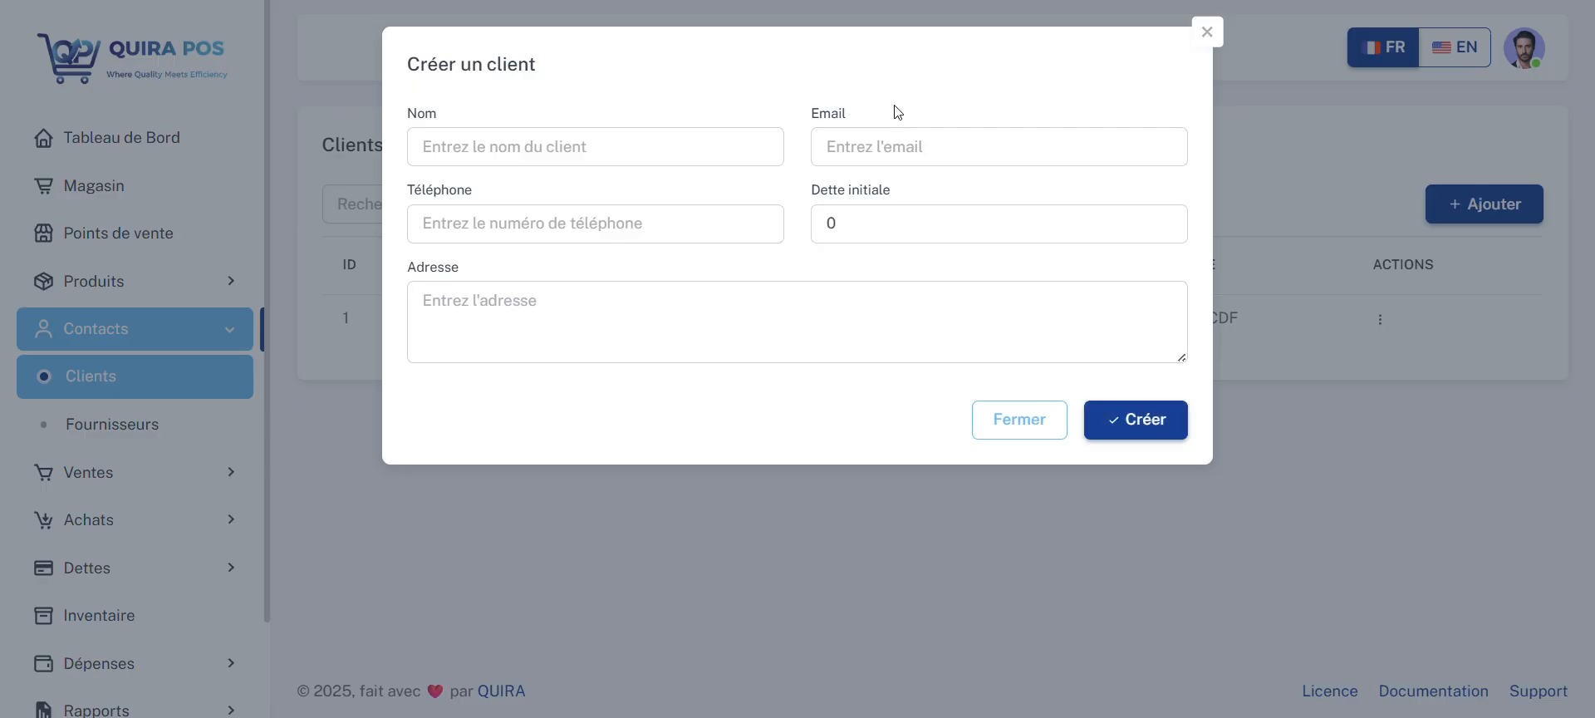
pyautogui.click(686, 138)
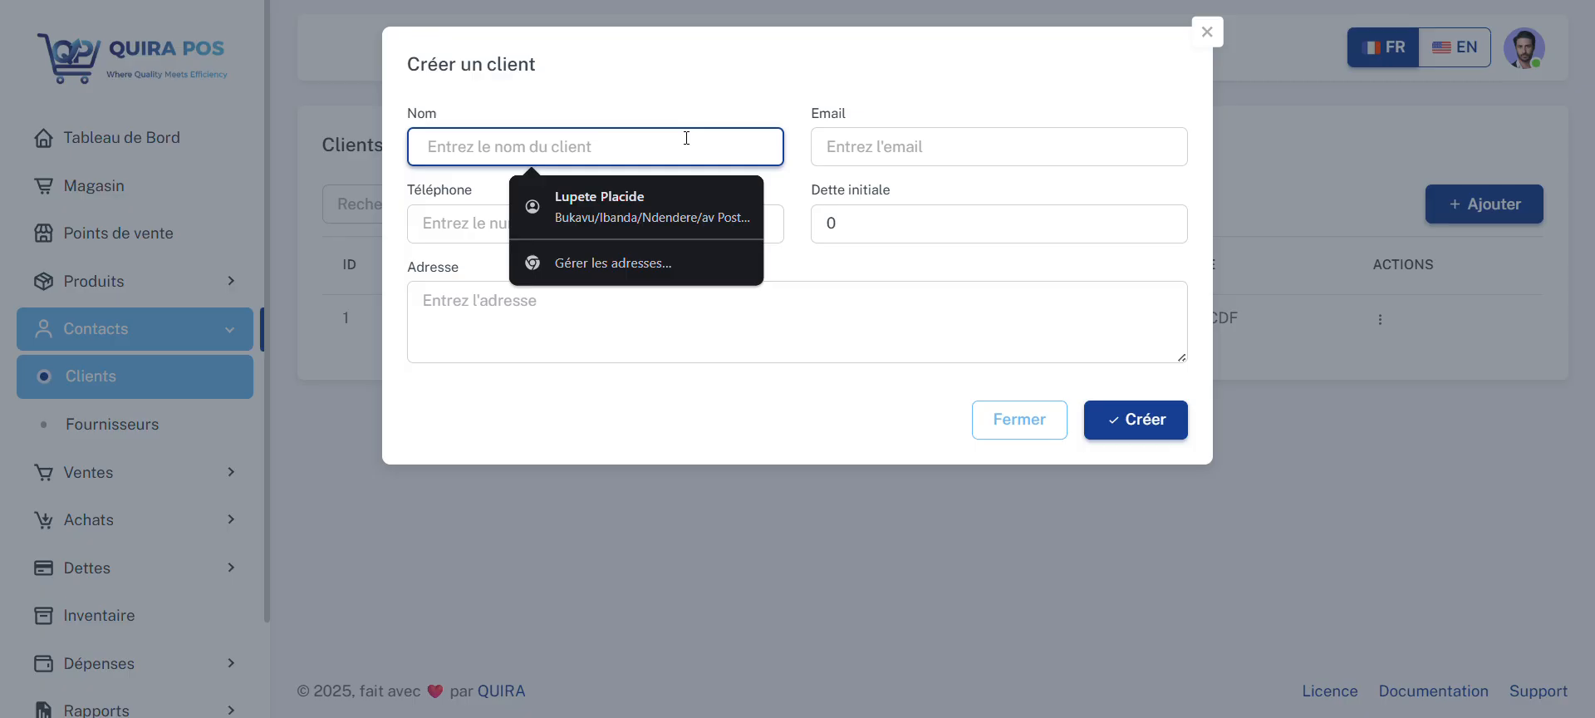
pyautogui.write('VINCE')
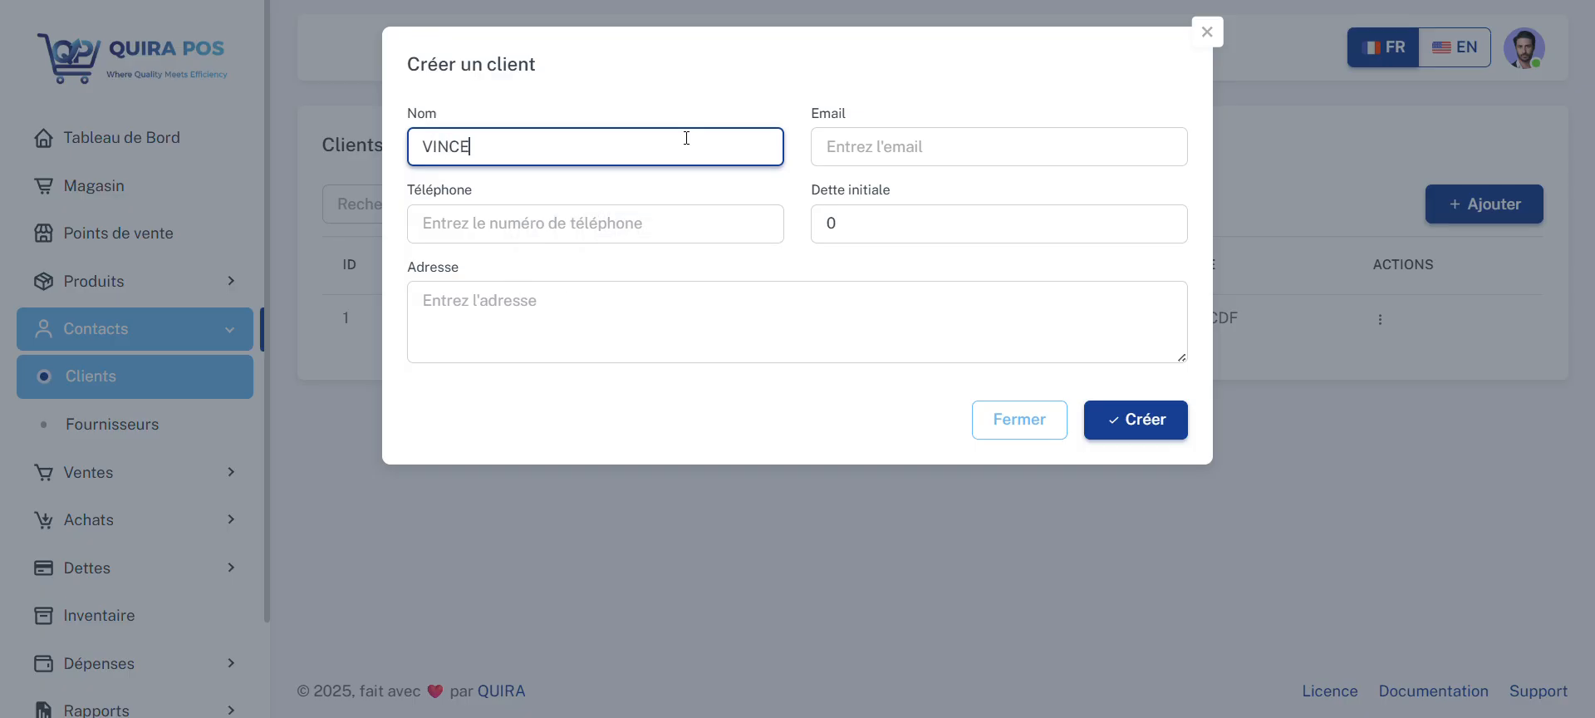
pyautogui.write('NT')
# Step: Fill in the client's phone number and address from the saved contact suggestion, adjust the phone number's last two digits, and create the client
pyautogui.click(947, 139)
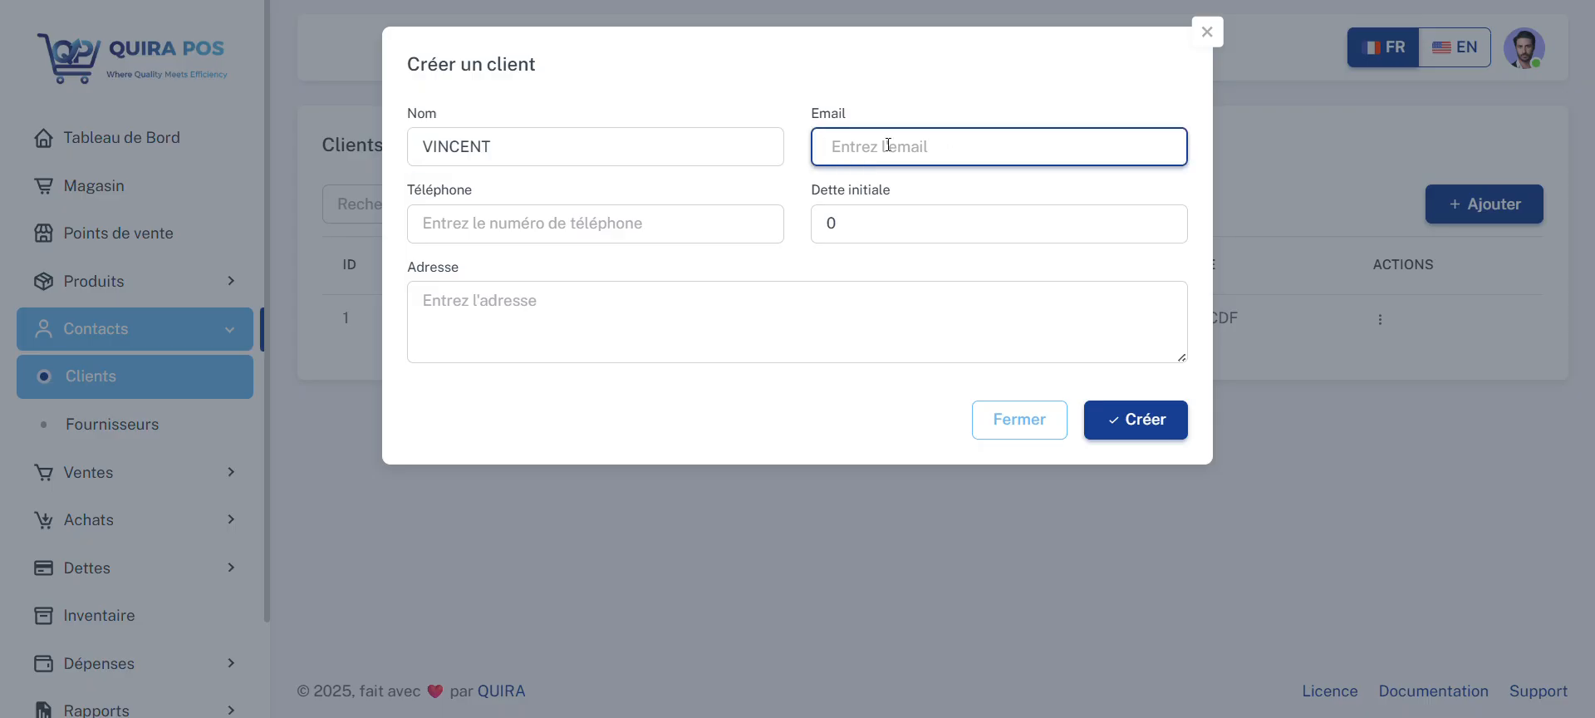
pyautogui.click(650, 209)
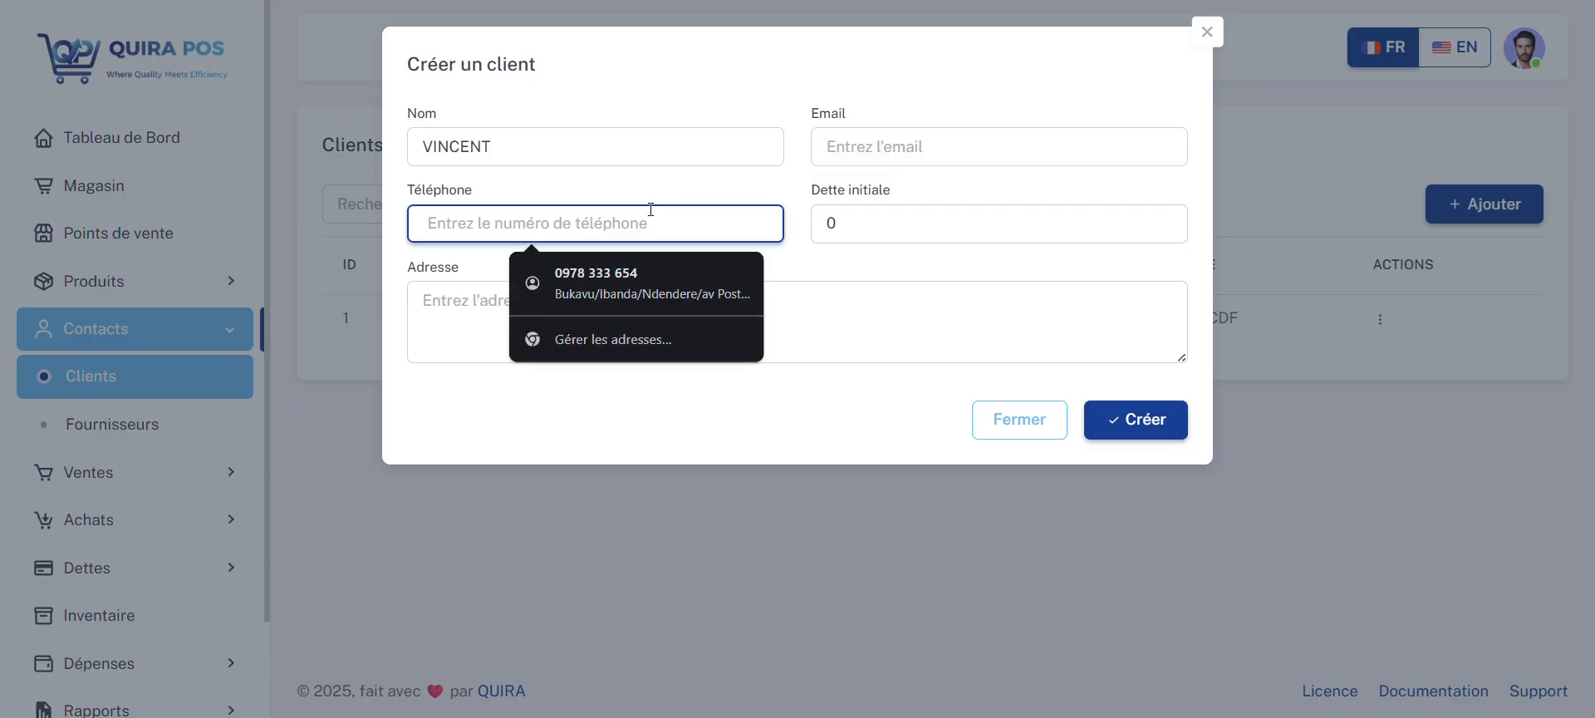
pyautogui.click(648, 283)
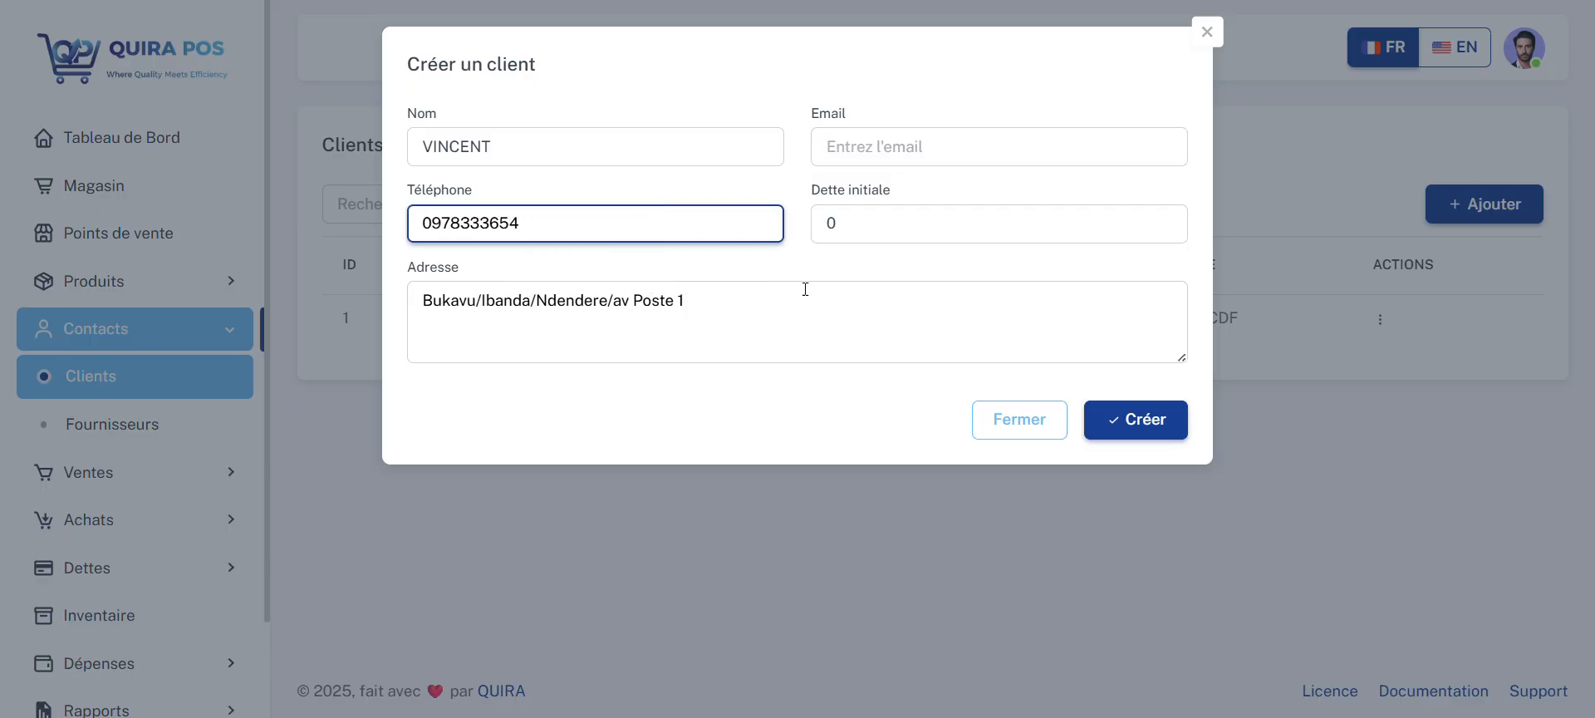
pyautogui.press('BackSpace')
pyautogui.press('BackSpace')
pyautogui.write('à')
pyautogui.press('BackSpace')
pyautogui.write('00')
pyautogui.click(896, 221)
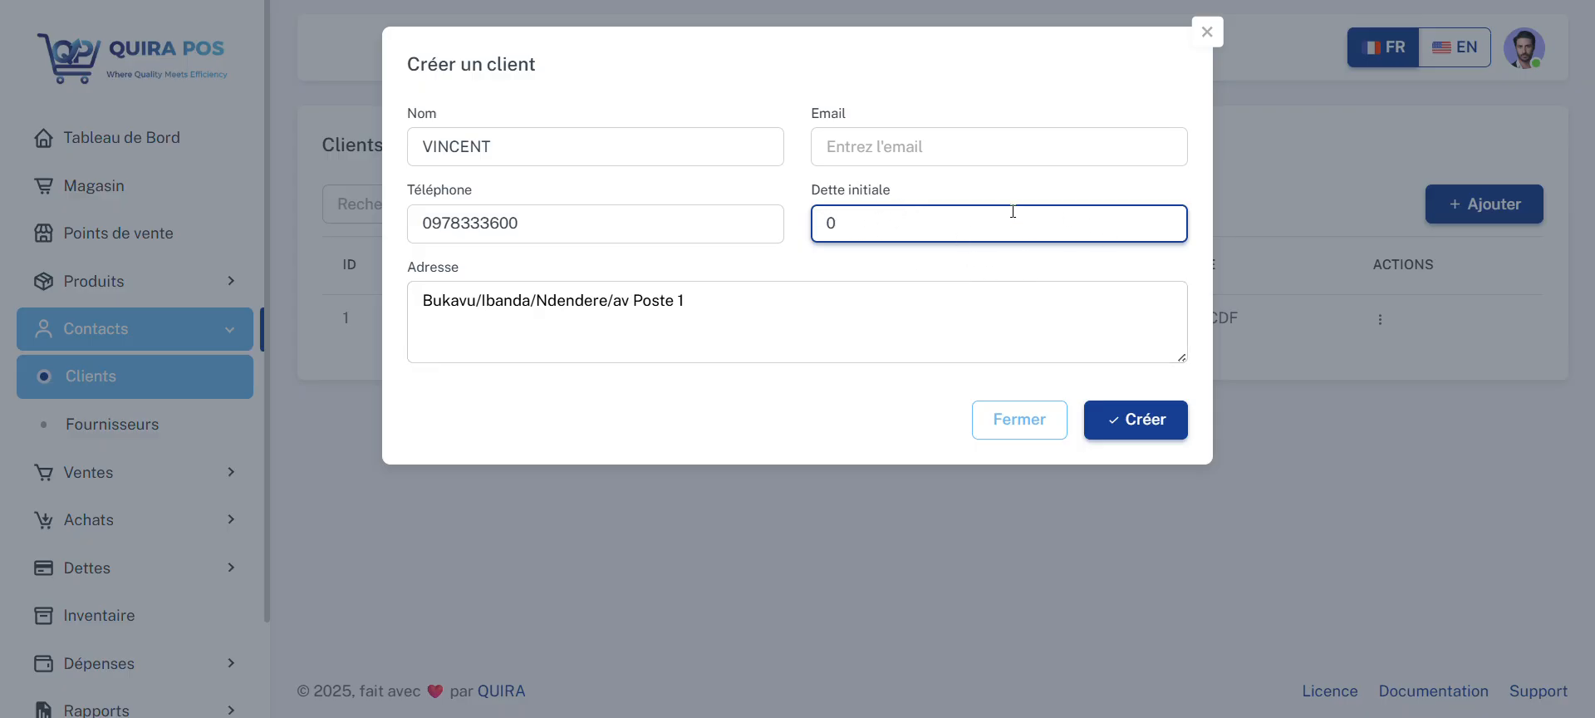
pyautogui.click(1130, 415)
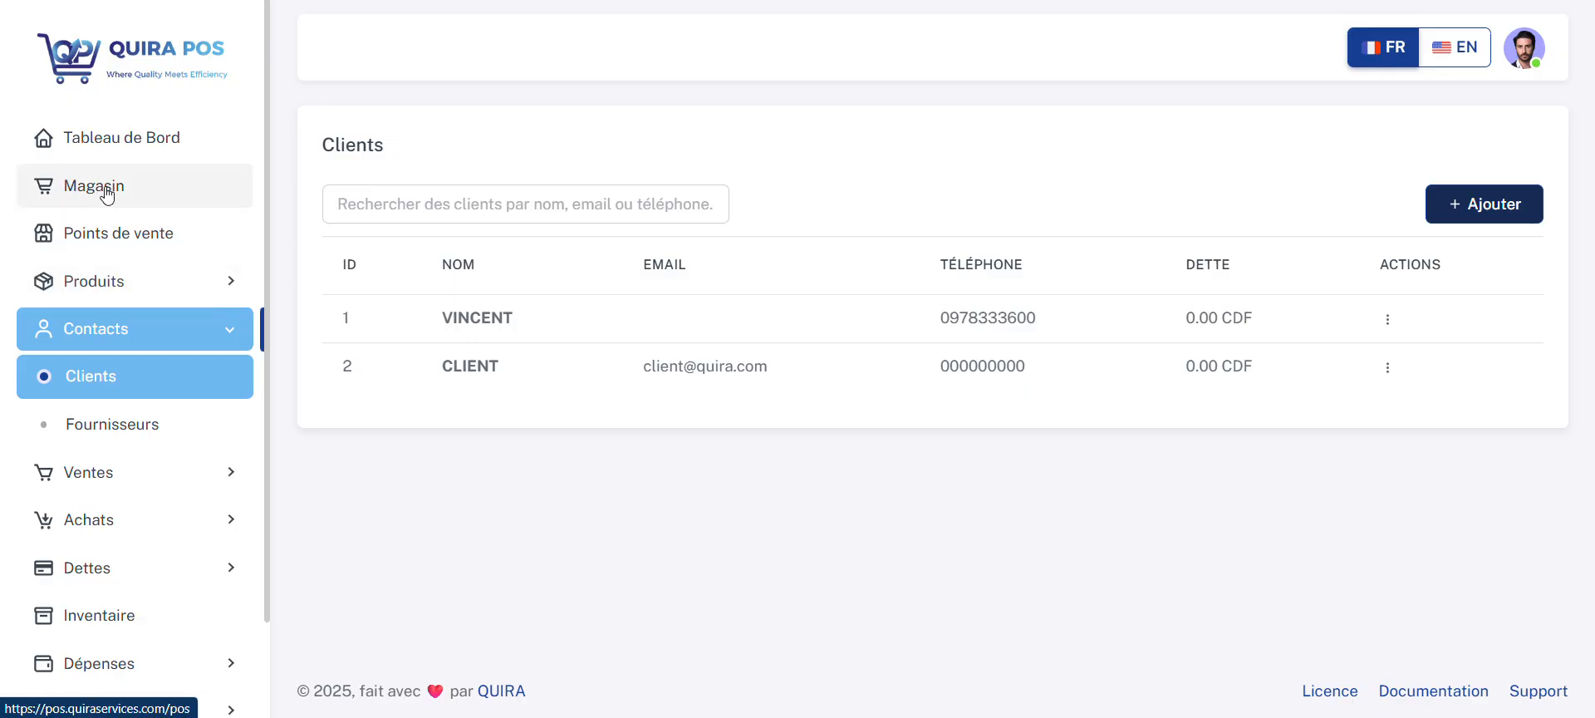
# Step: Compare the product stock and prices on the store's sales screen with the stock per point of sale in the product list
pyautogui.click(141, 190)
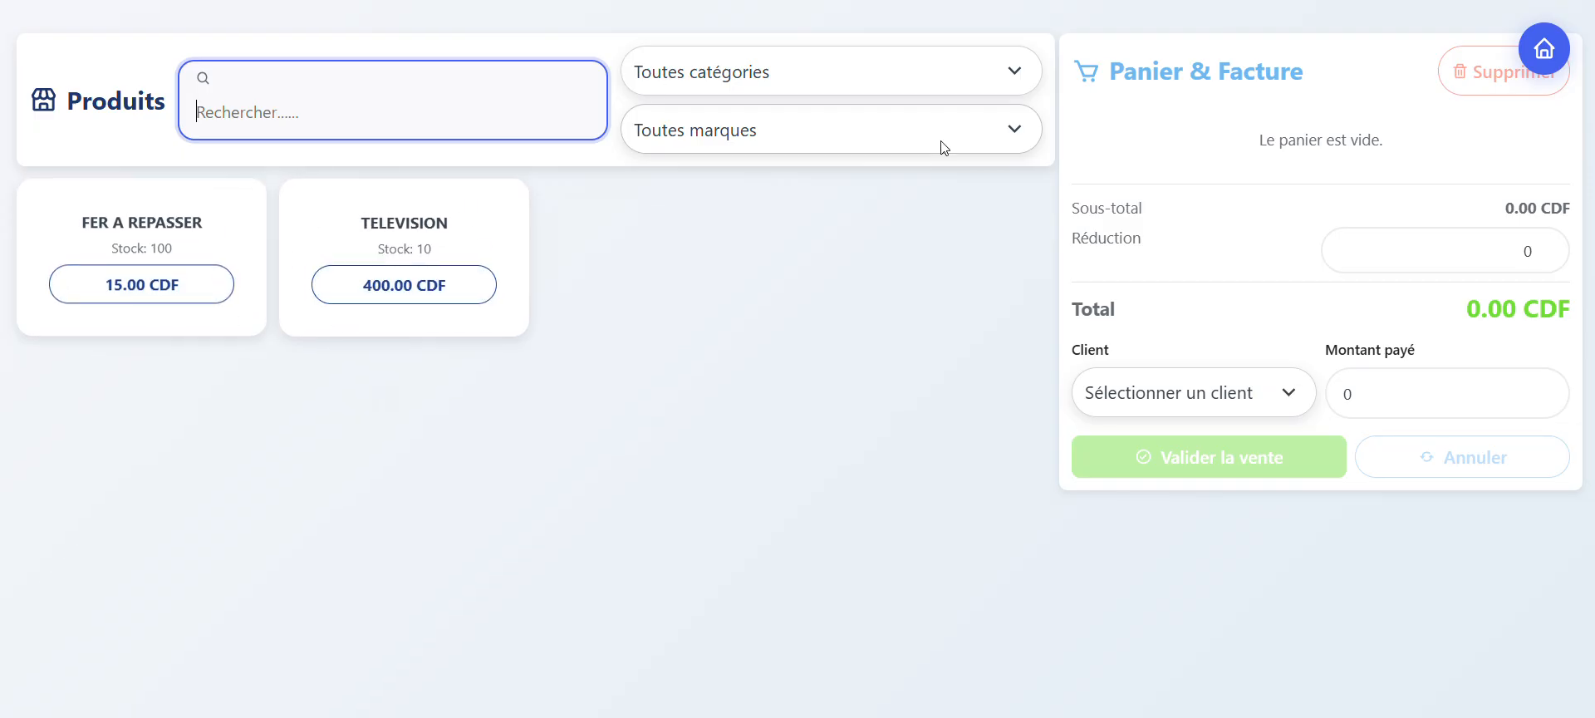
pyautogui.click(1550, 60)
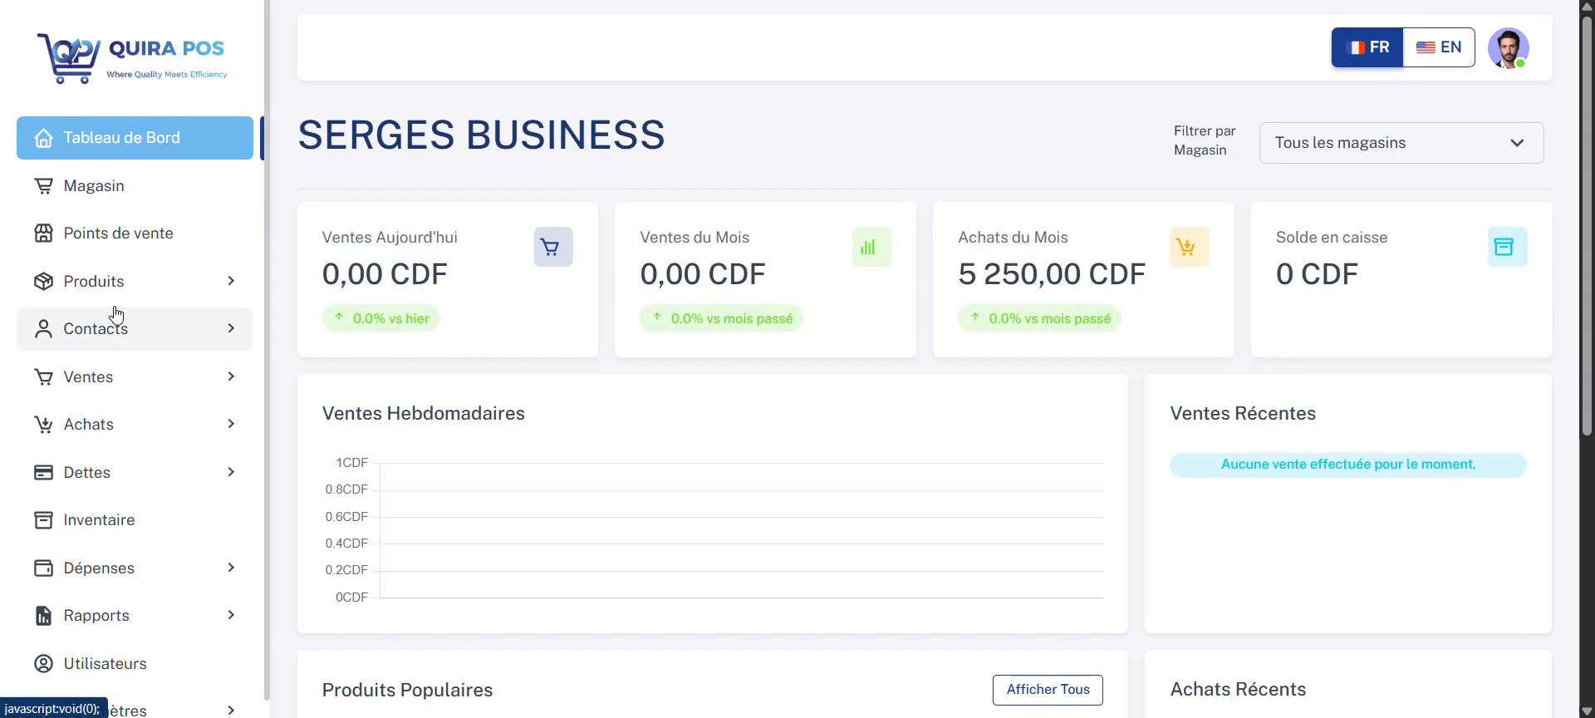
pyautogui.click(110, 281)
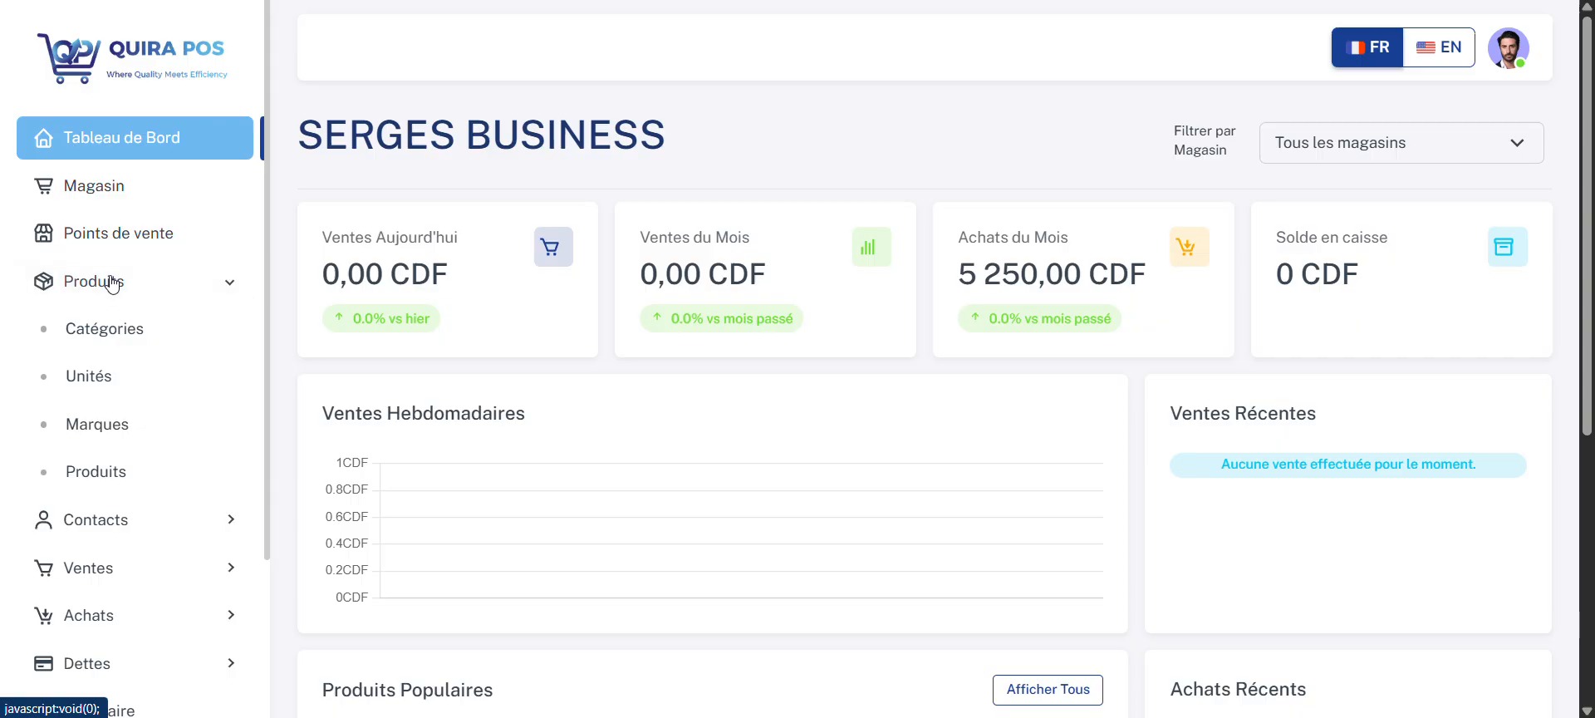
pyautogui.click(104, 473)
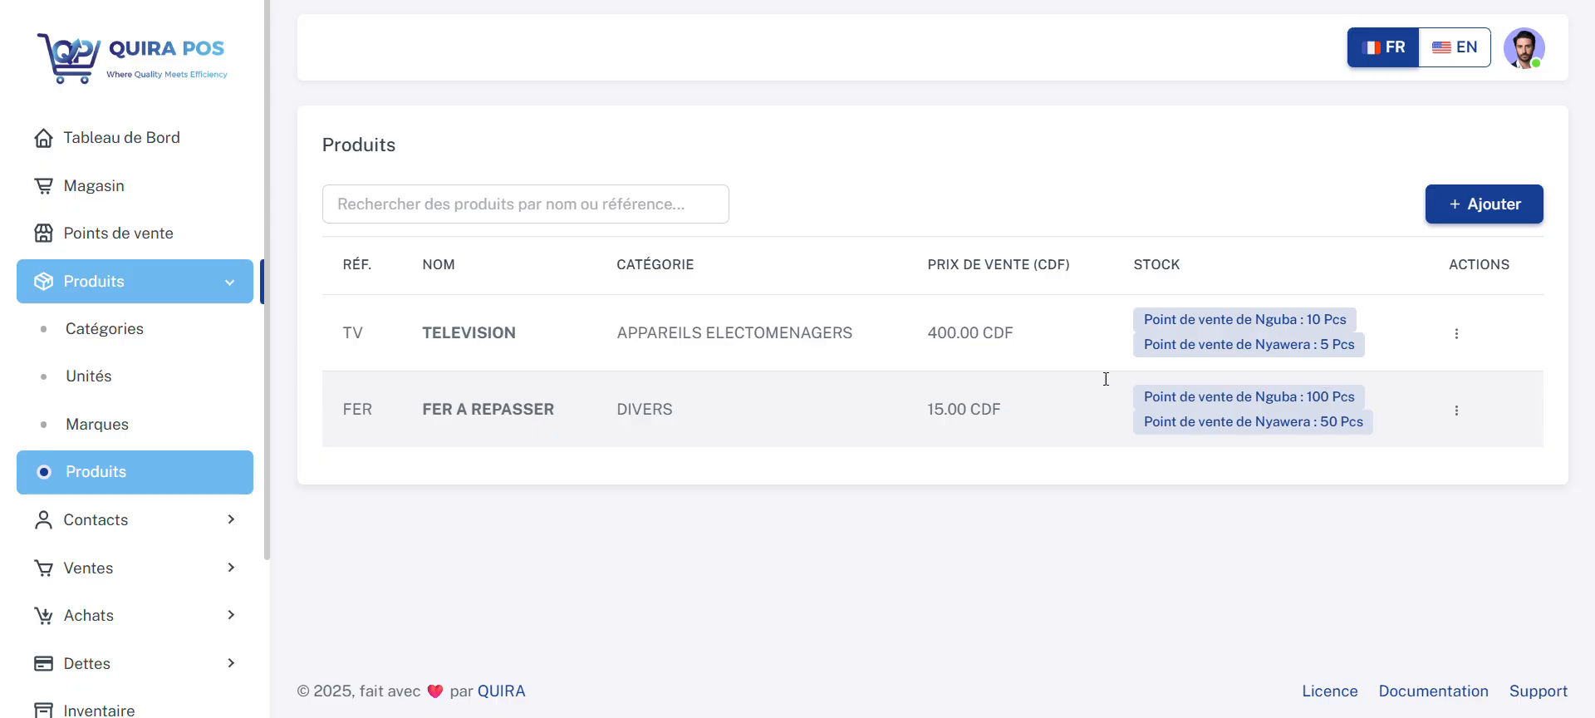
pyautogui.click(130, 188)
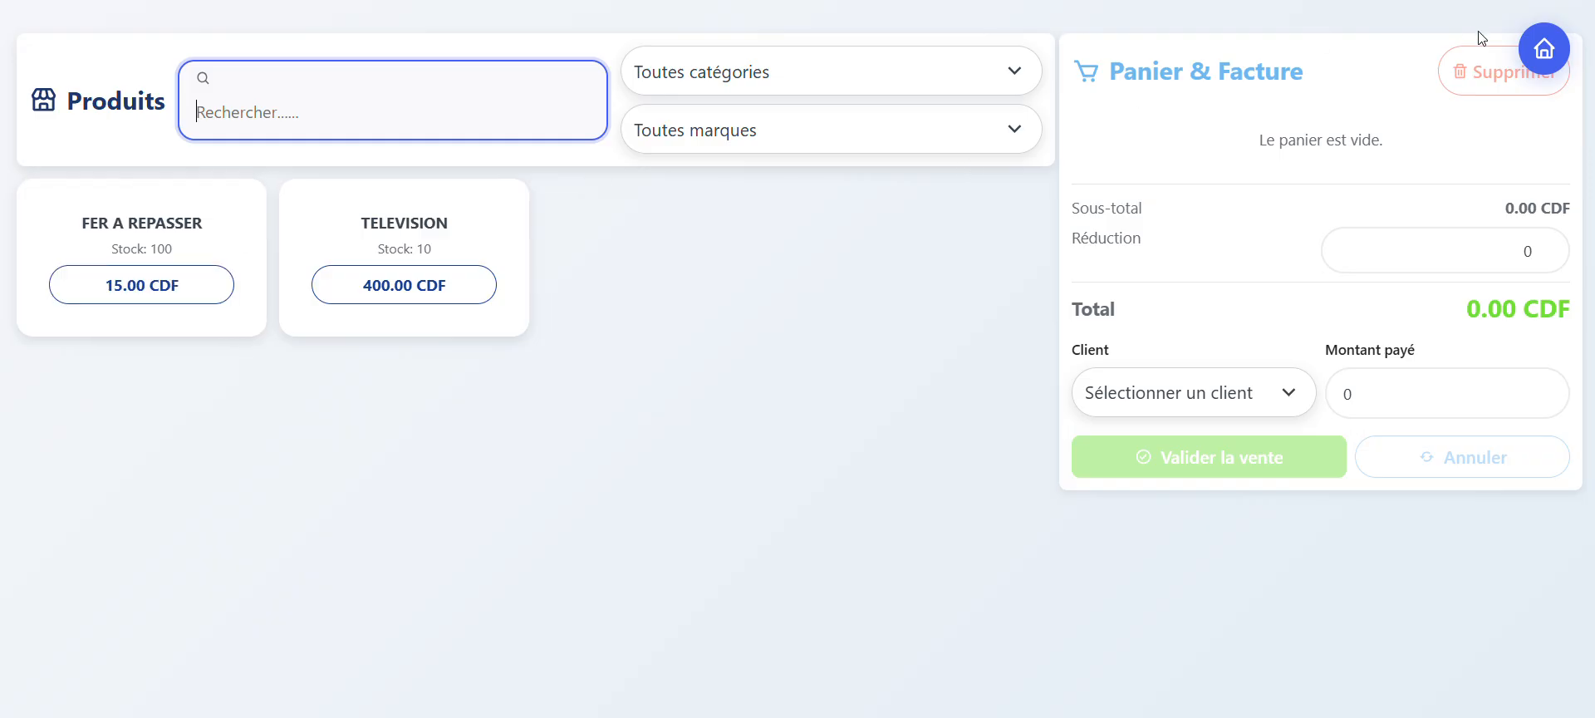
pyautogui.click(1536, 55)
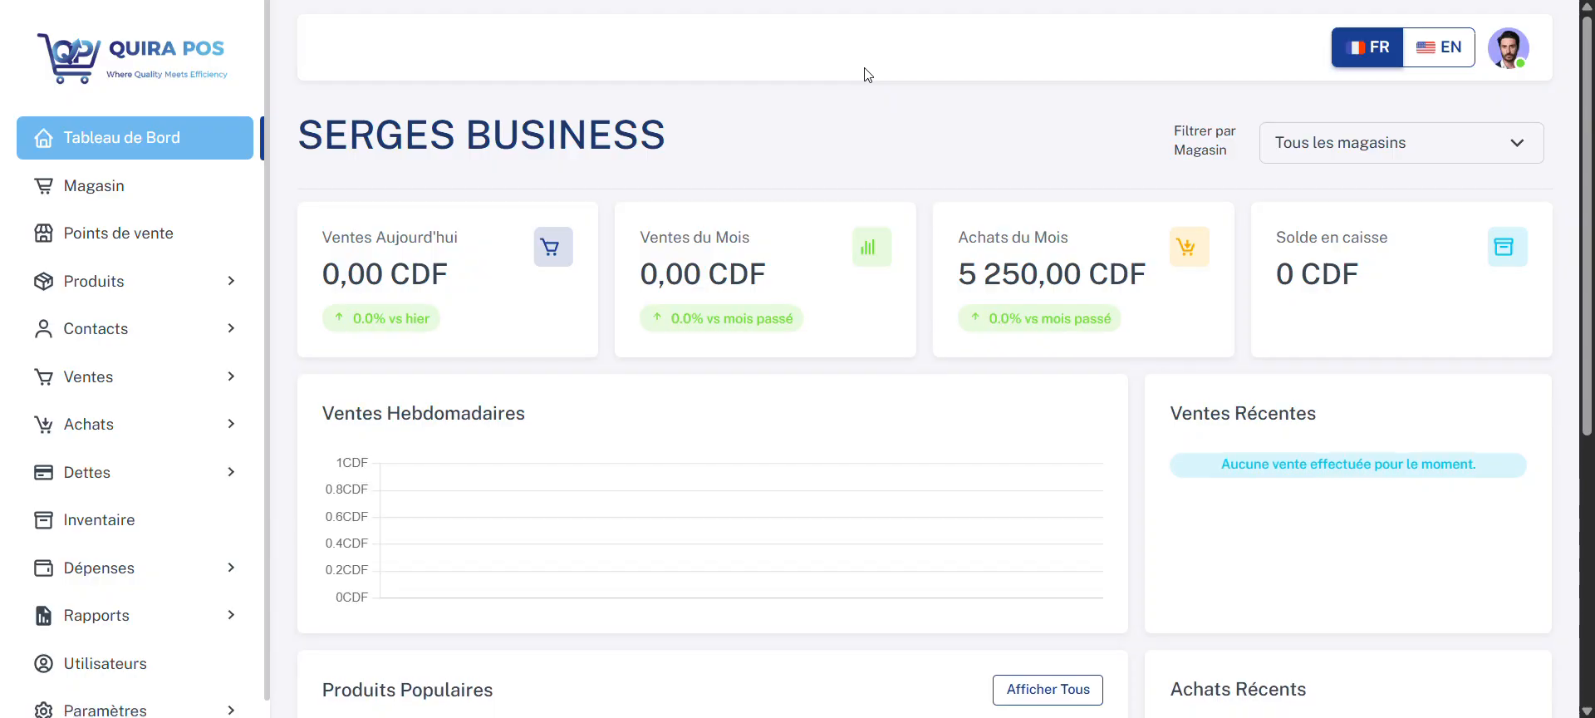
# Step: Change the currency in the company settings to USD and save the settings
pyautogui.scroll(-2, 135, 494)
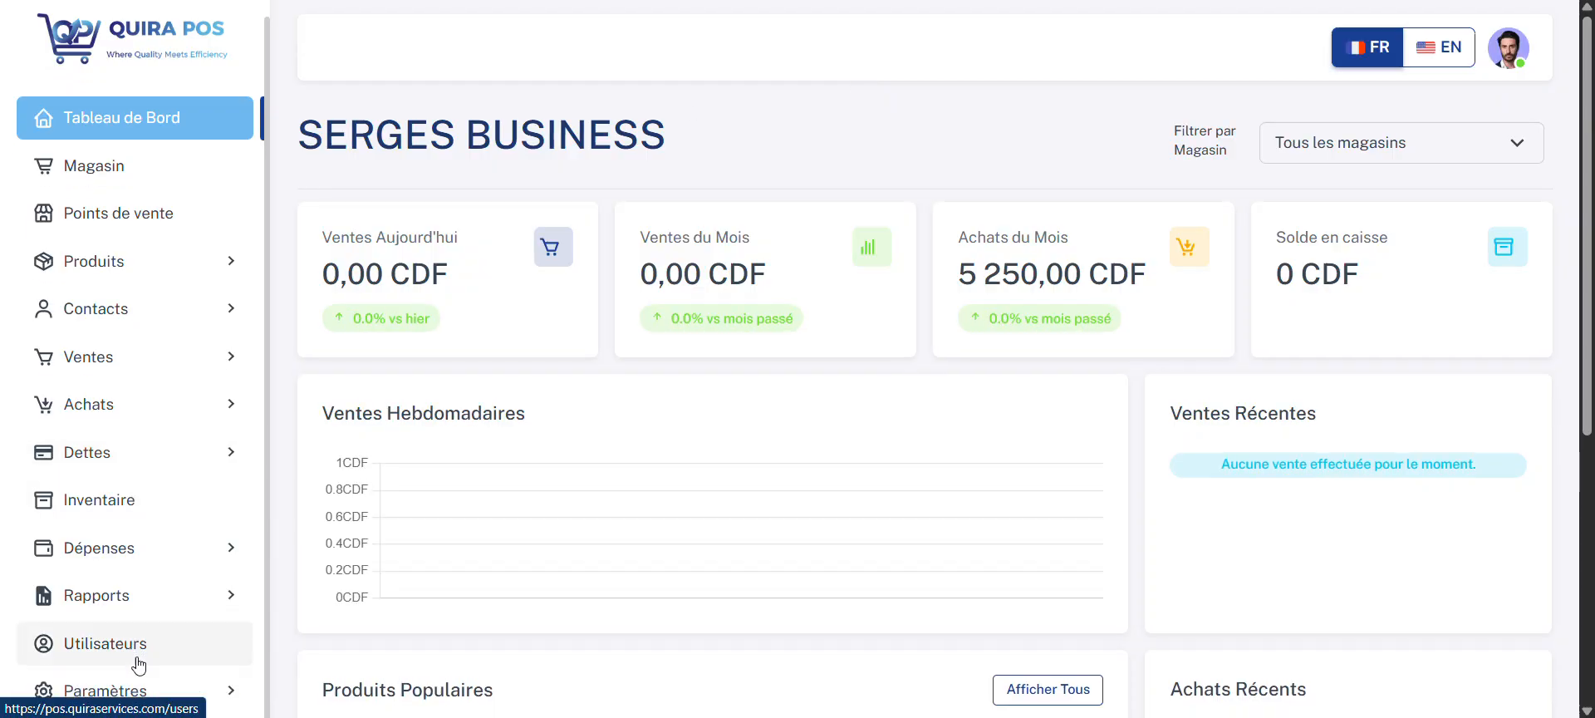
pyautogui.click(138, 693)
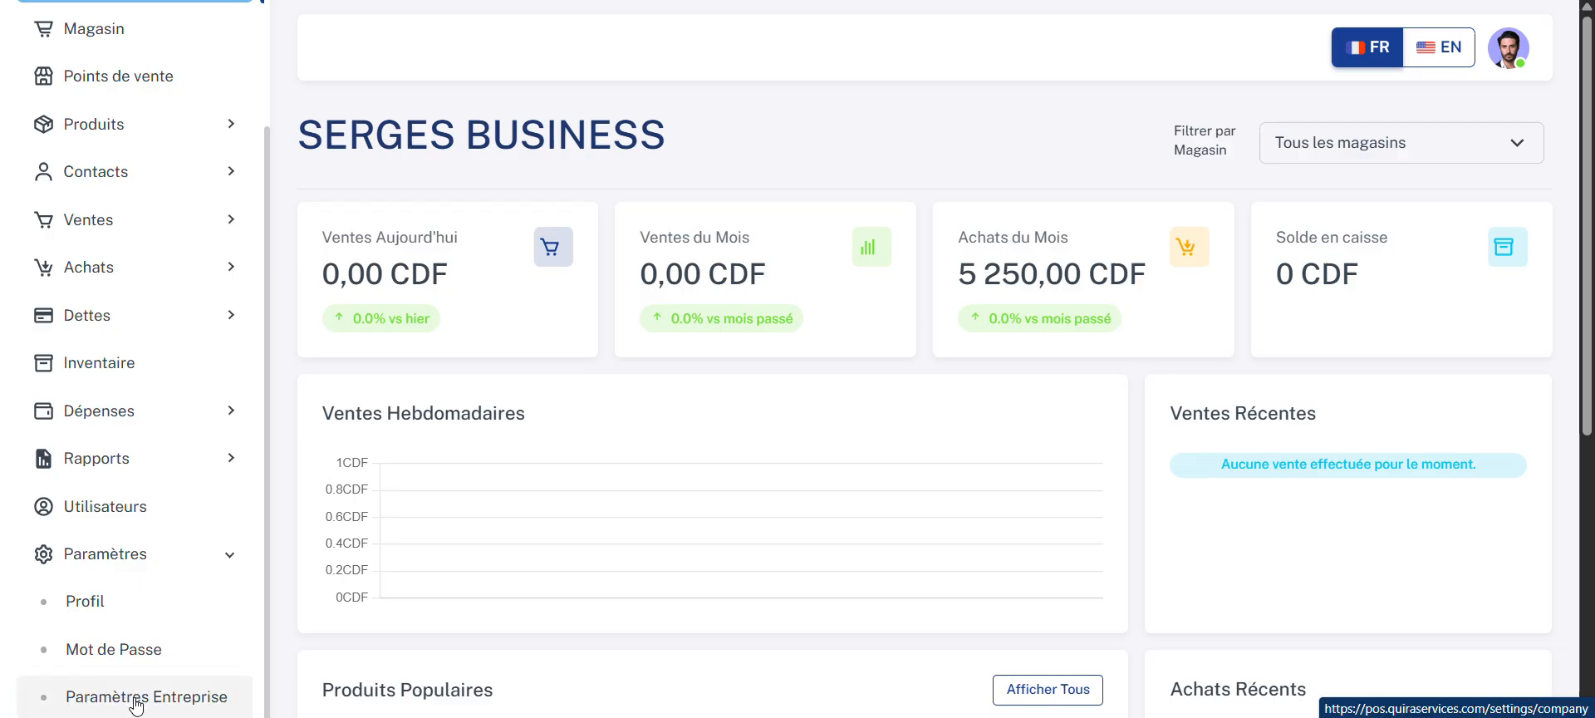
pyautogui.click(137, 705)
pyautogui.click(648, 449)
pyautogui.scroll(-2, 648, 449)
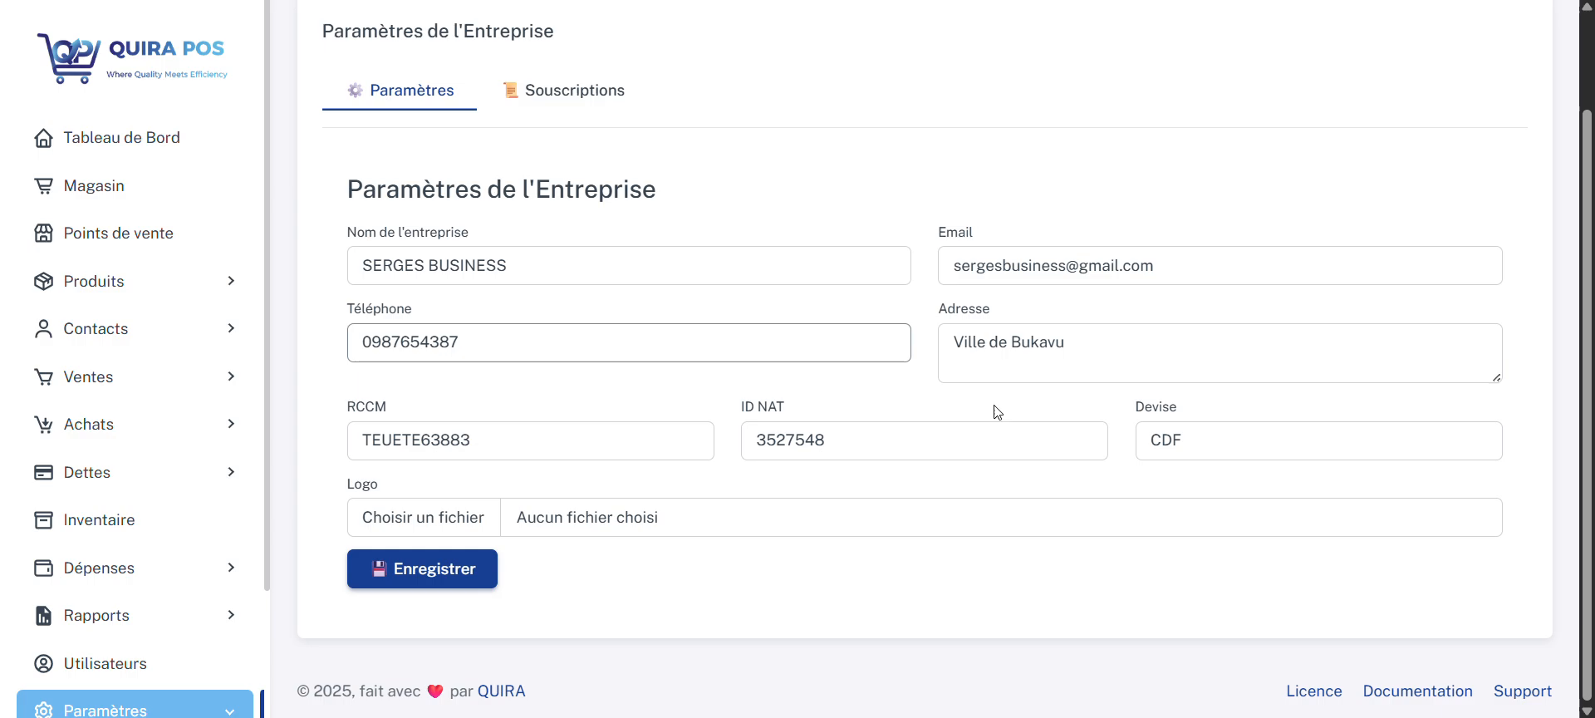
pyautogui.doubleClick(1167, 439)
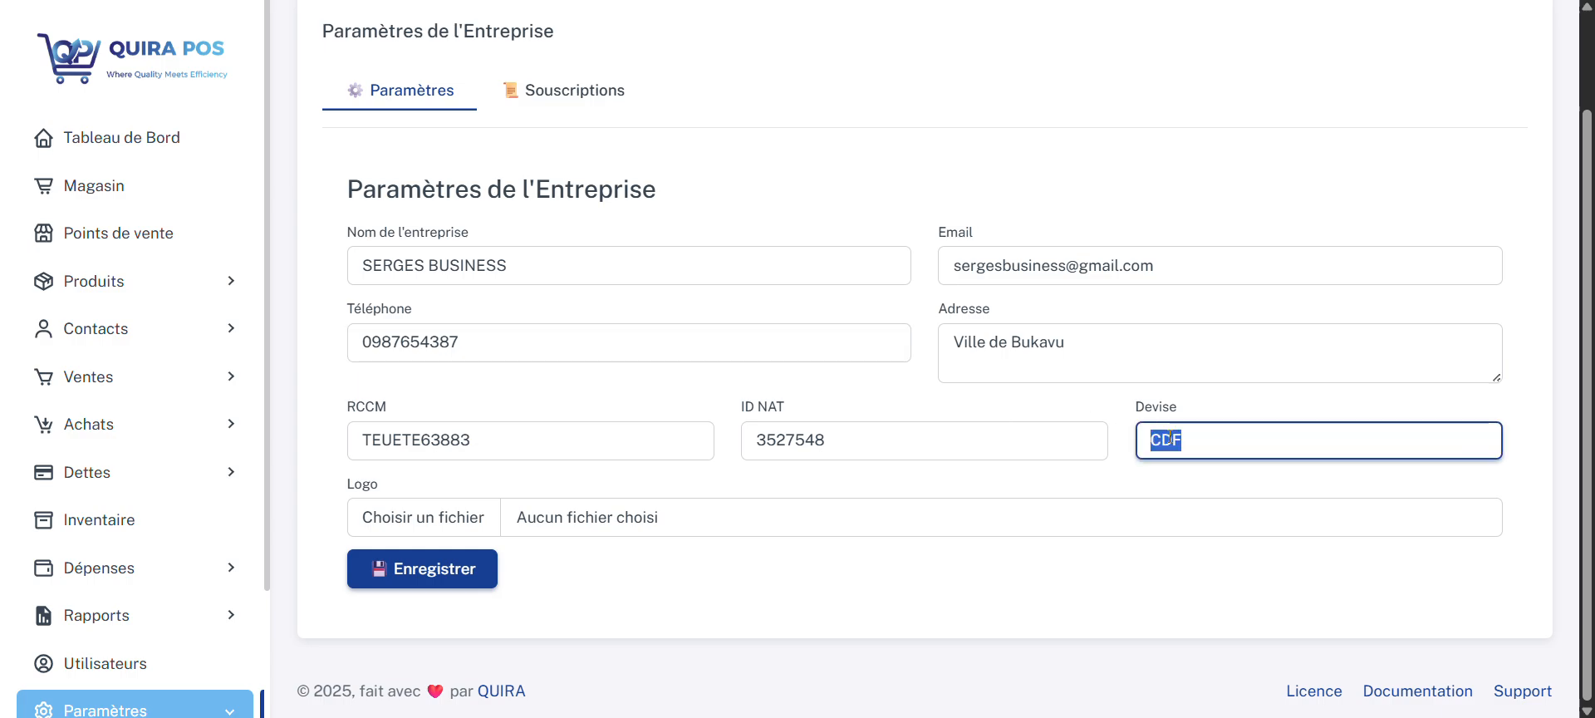
pyautogui.write('USD')
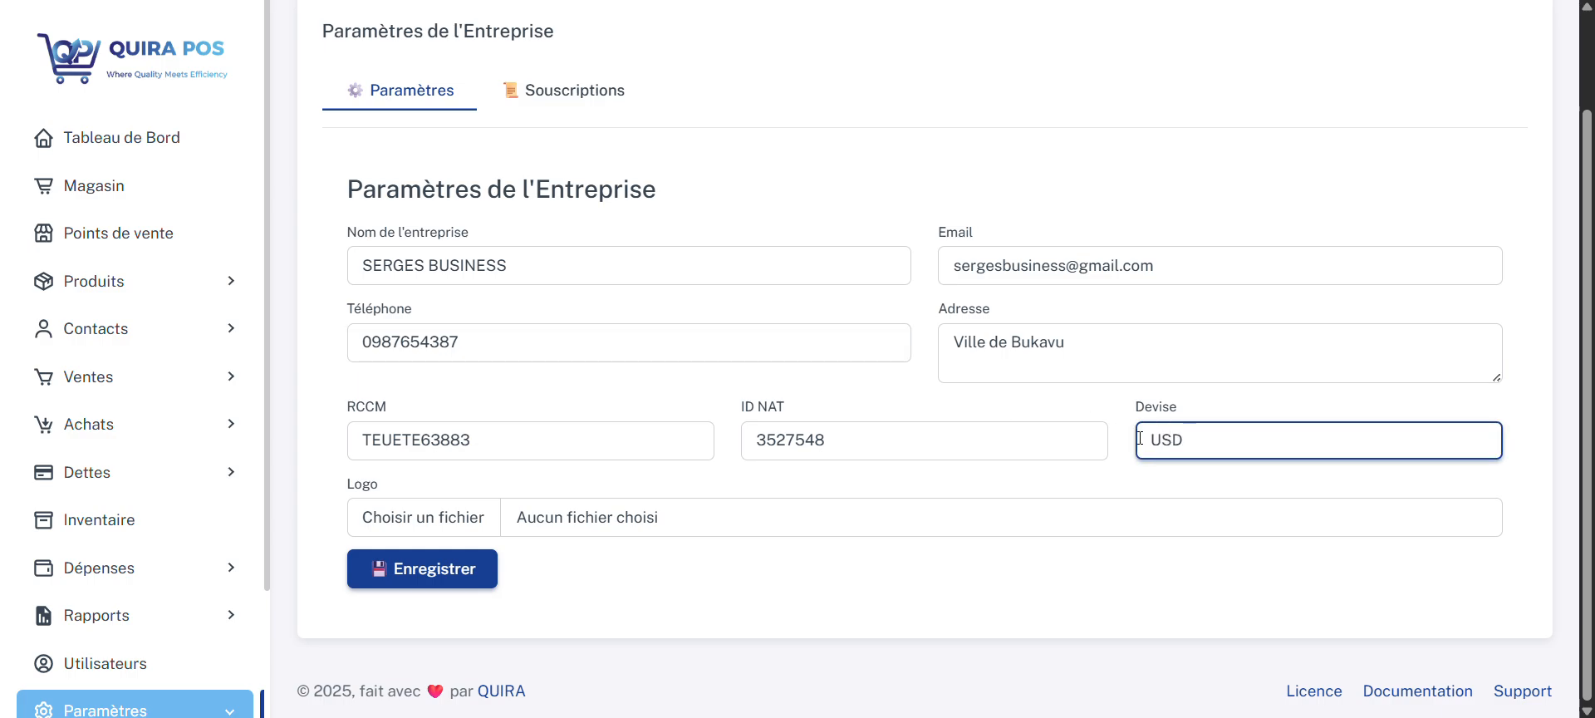
pyautogui.click(466, 568)
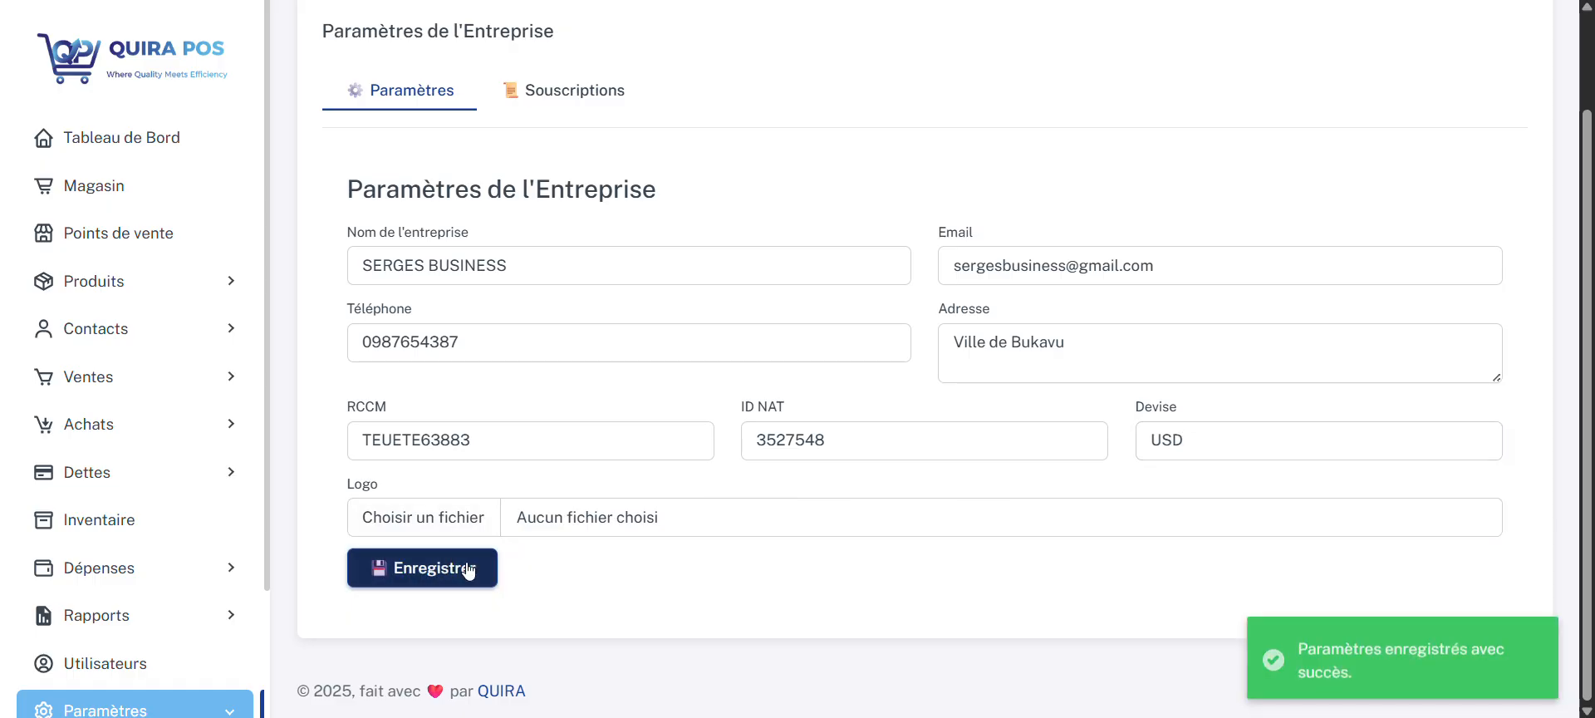
# Step: Open the store's sales screen and add FER A REPASSER and TELEVISION to the cart
pyautogui.click(133, 185)
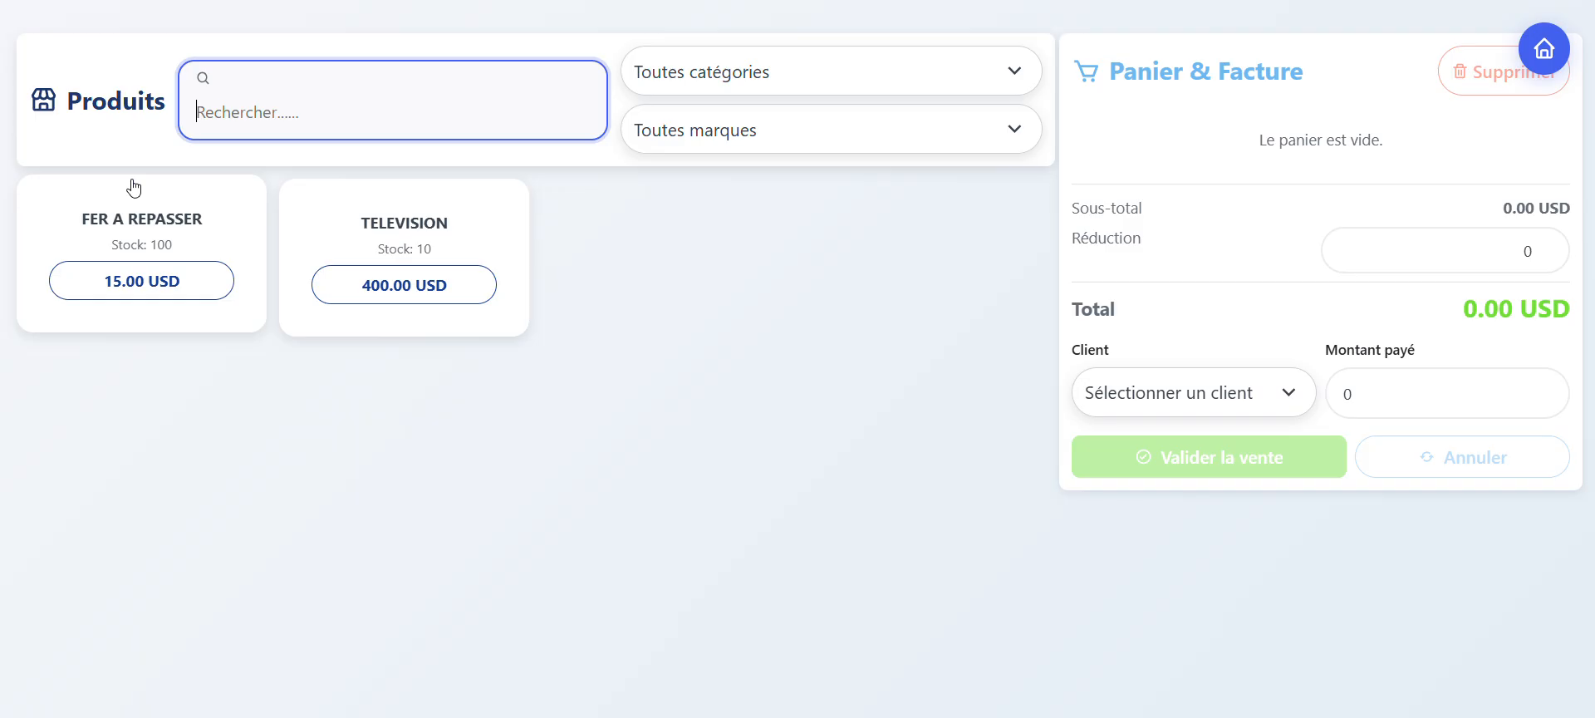
pyautogui.click(158, 286)
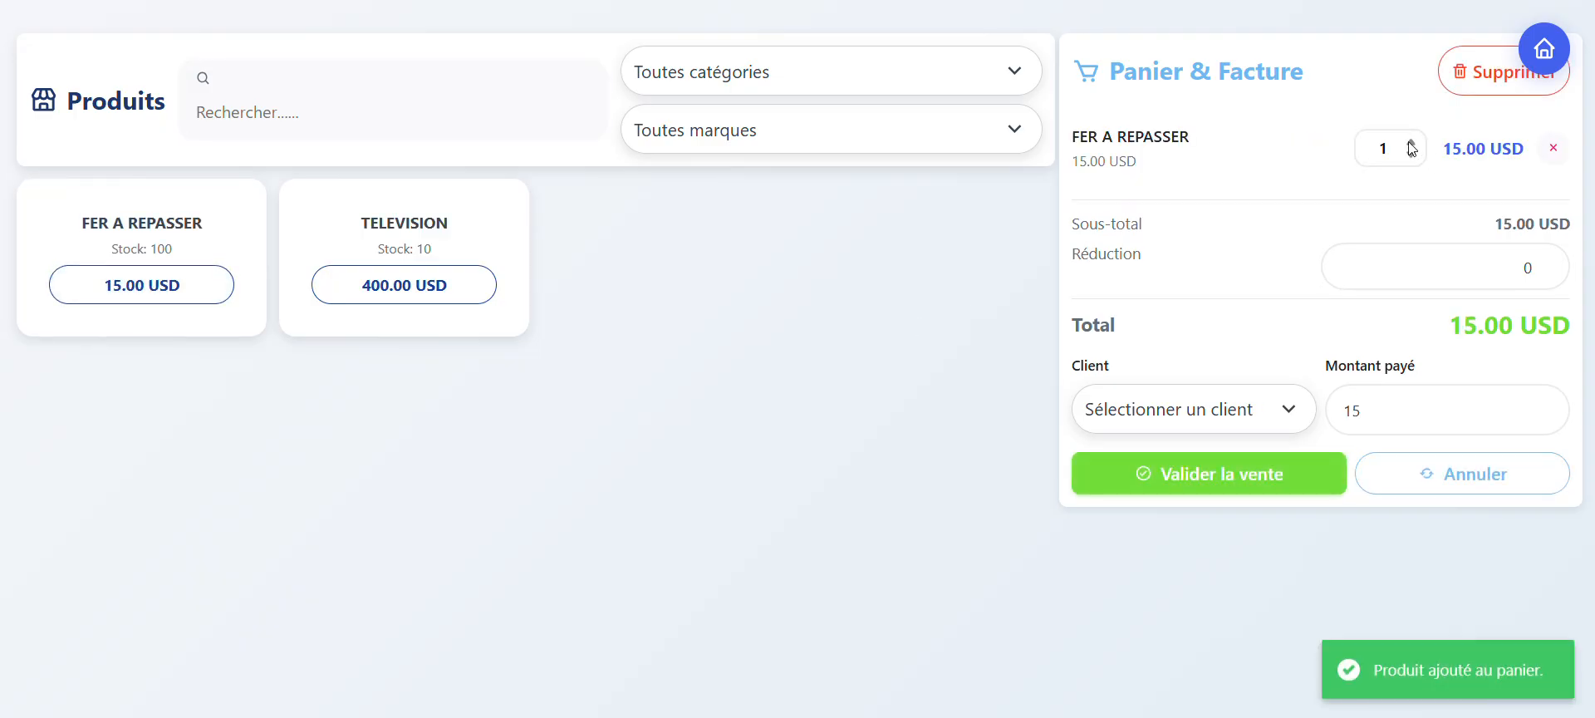
pyautogui.click(446, 288)
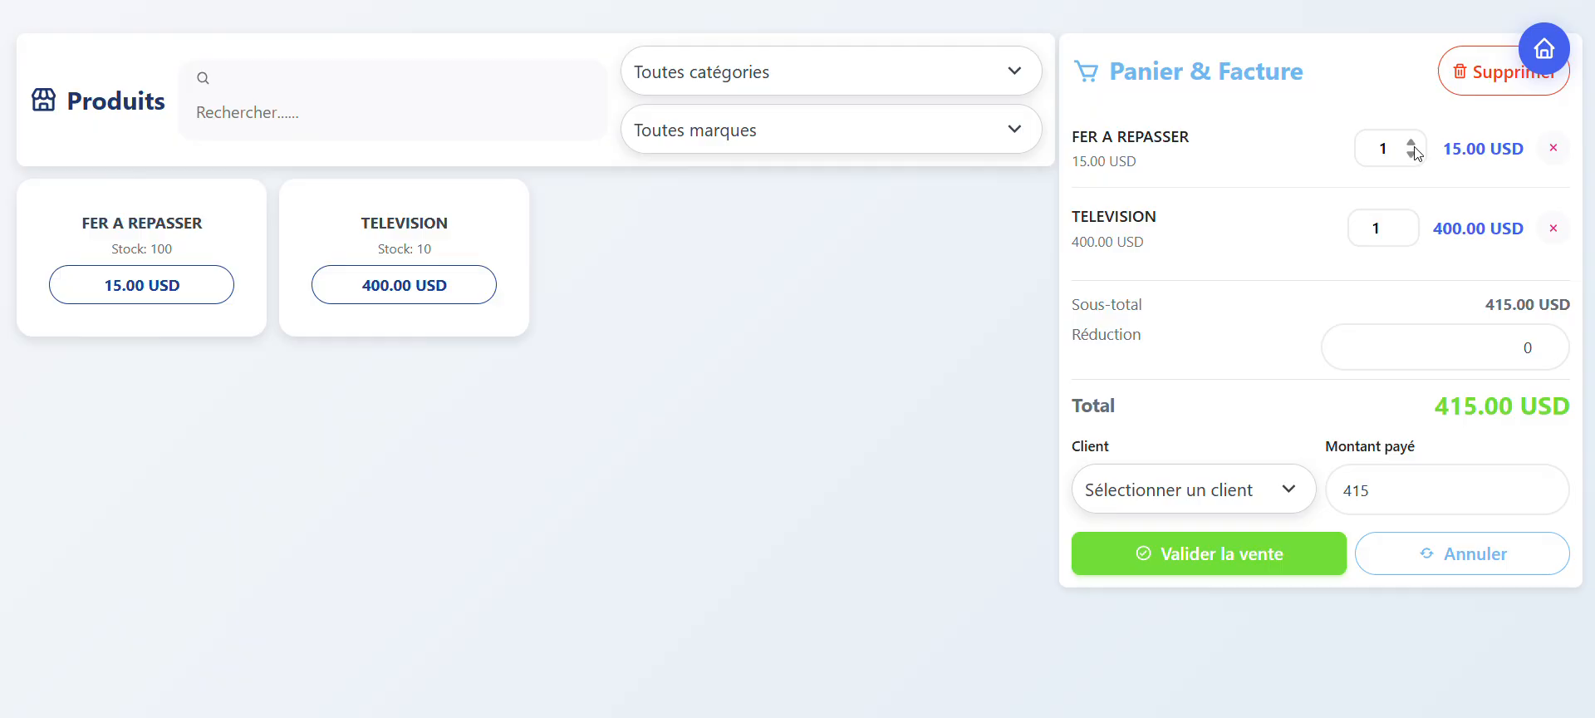
# Step: Set the quantity of FER A REPASSER in the cart to 2
pyautogui.click(1411, 144)
pyautogui.click(1412, 155)
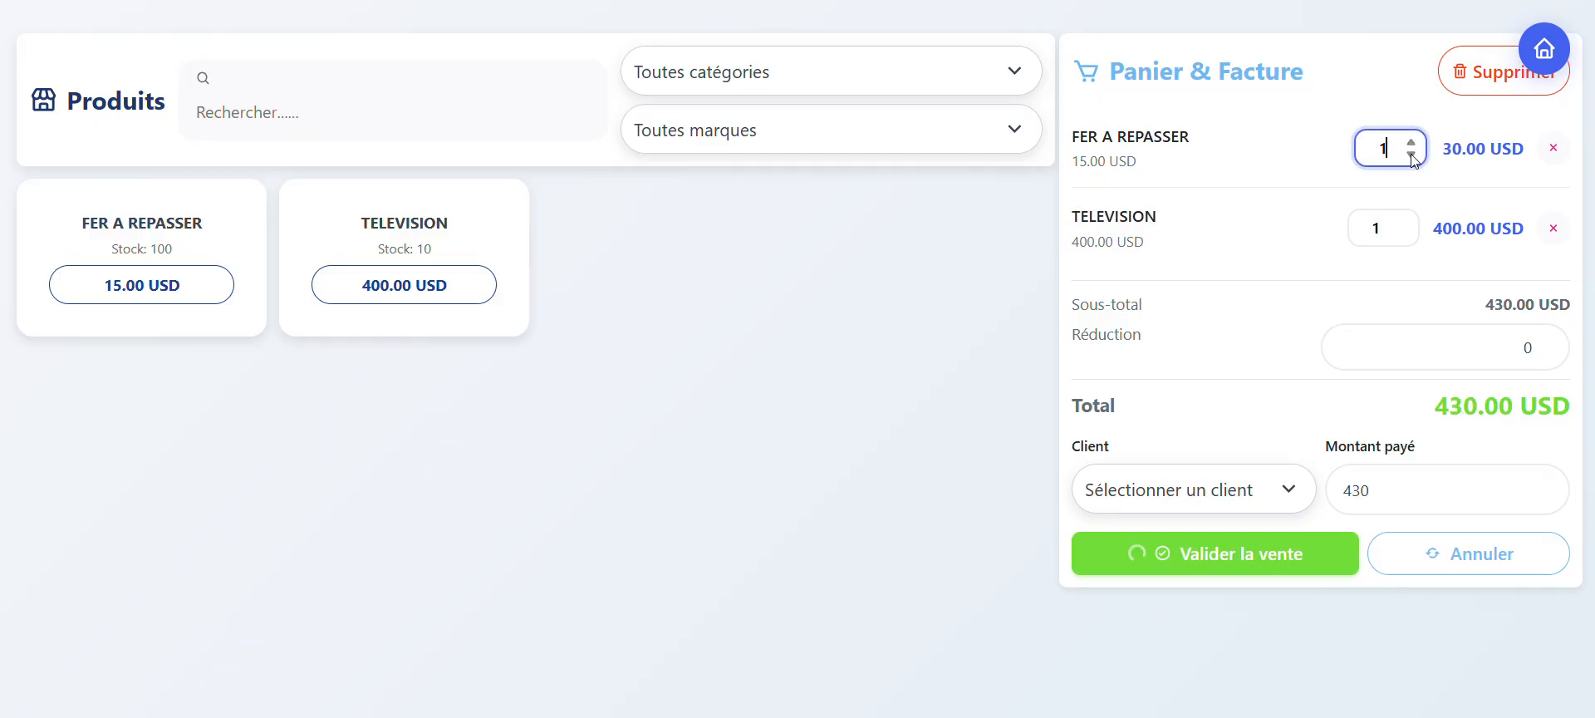
pyautogui.click(1413, 146)
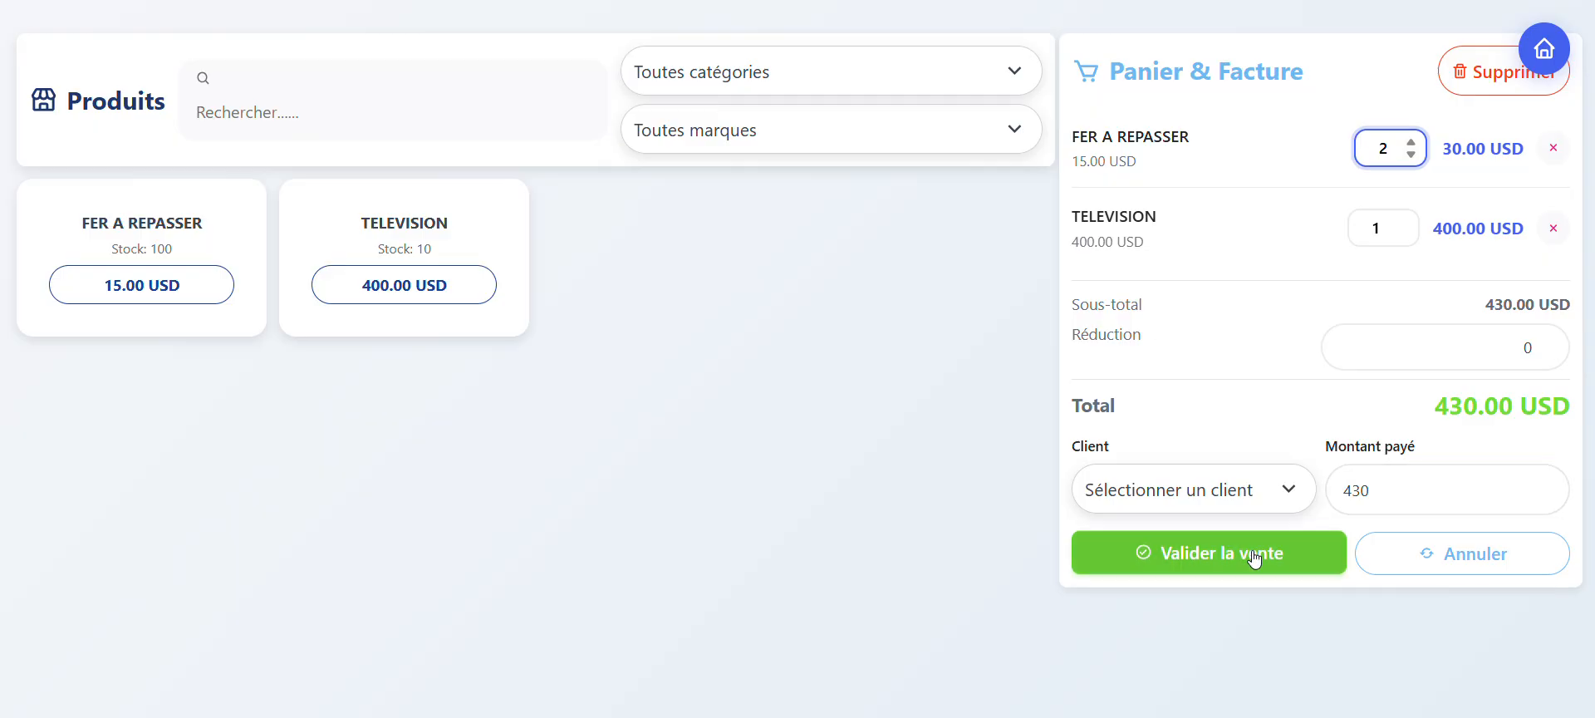
# Step: Check the amount paid and the clients available for the current sale, without selecting a client
pyautogui.click(1405, 491)
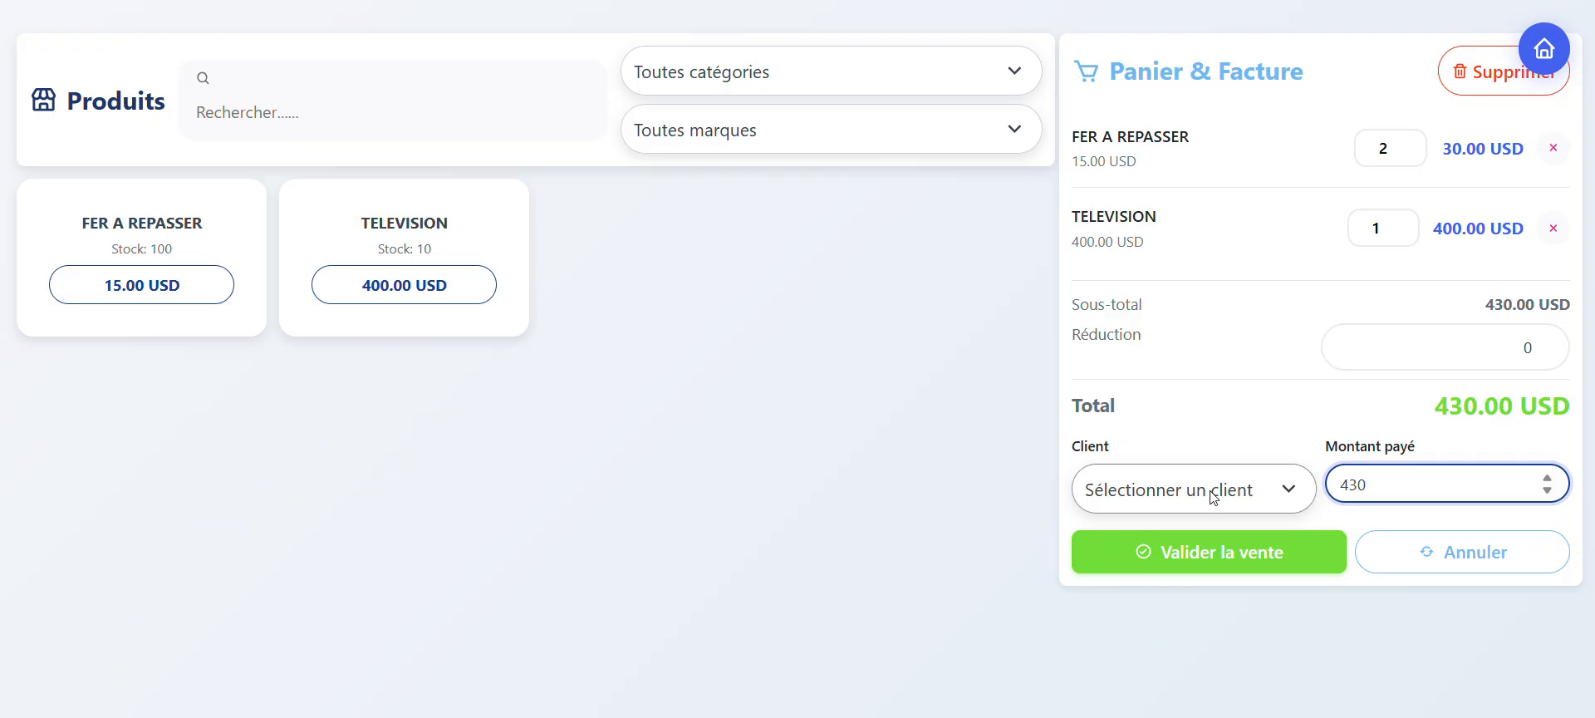
pyautogui.click(1283, 495)
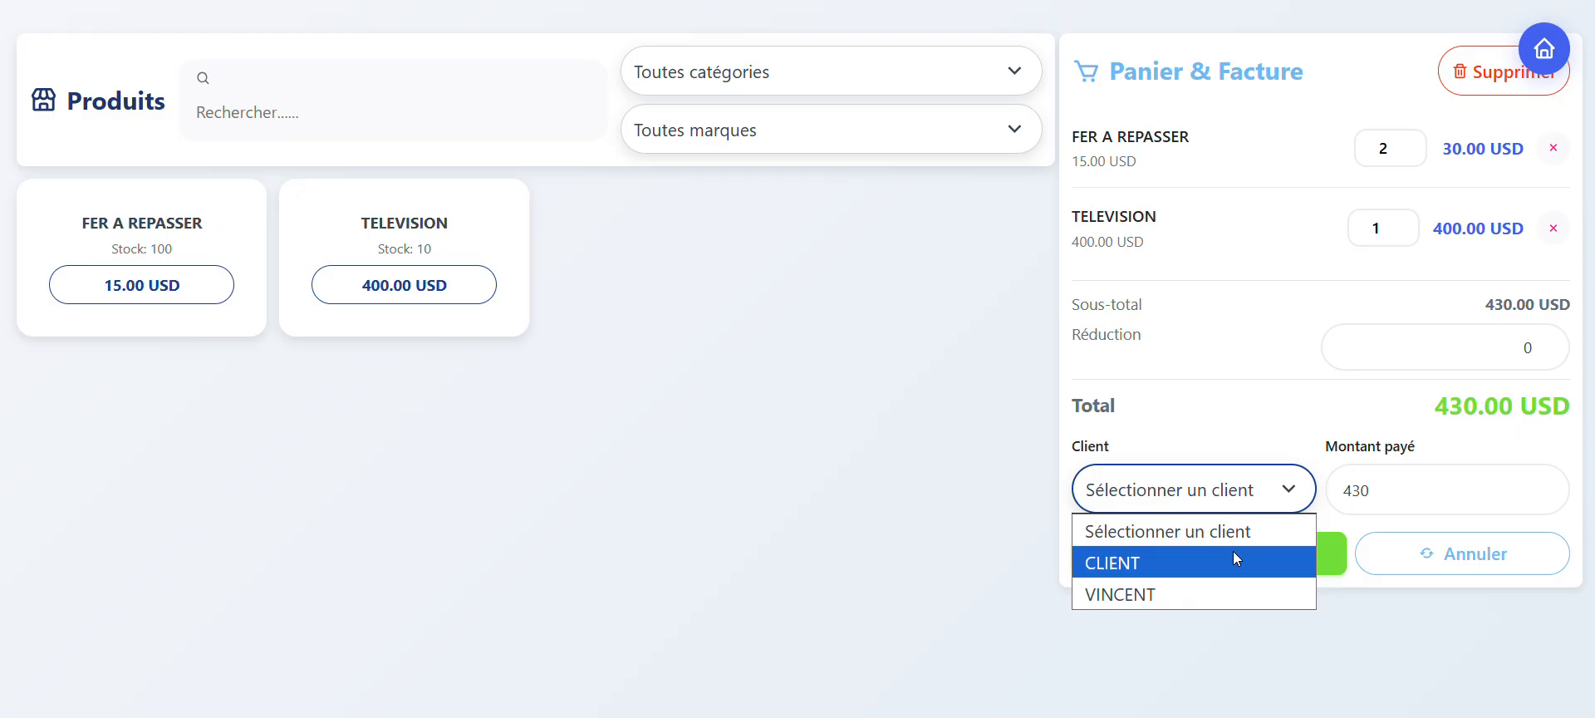
pyautogui.click(1233, 444)
pyautogui.click(1233, 444)
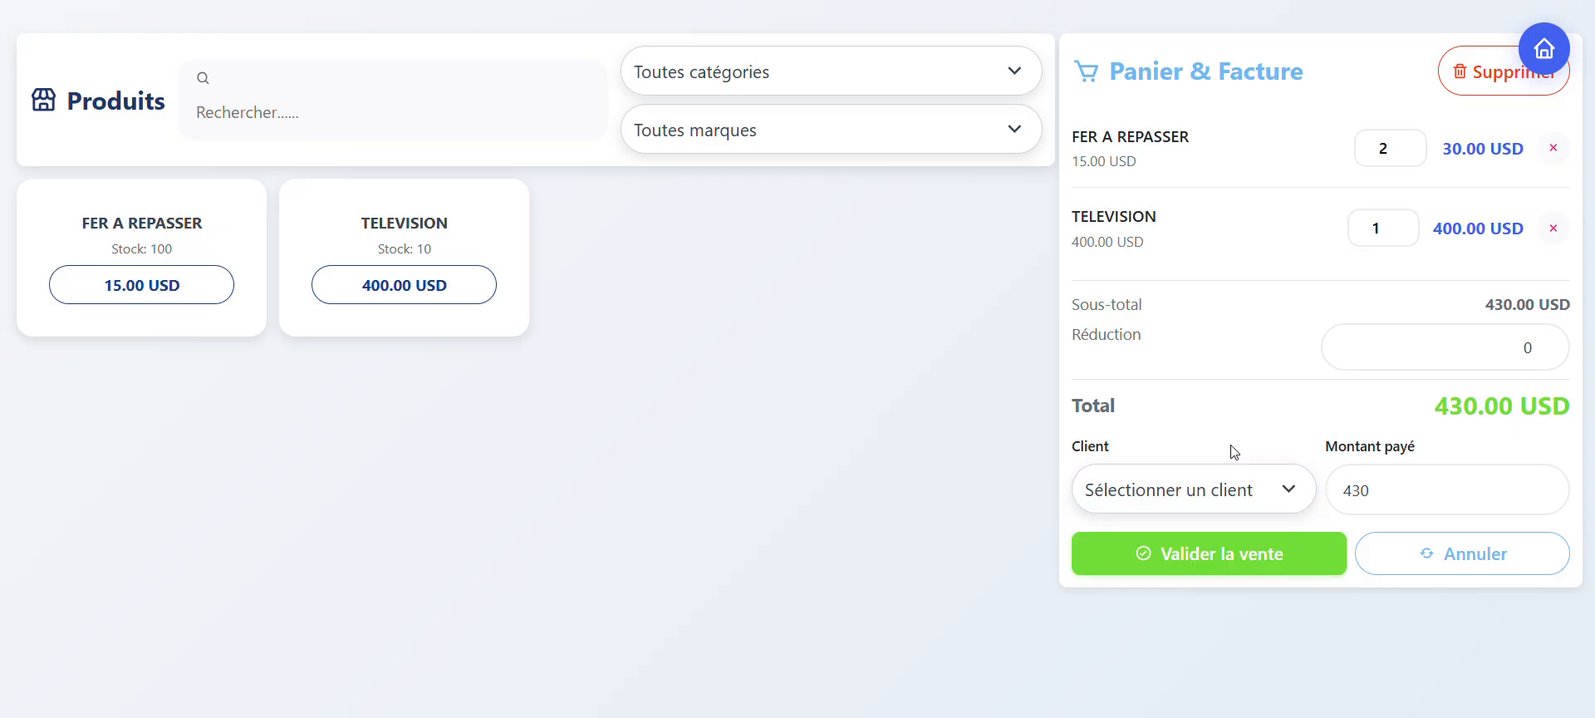
pyautogui.click(1237, 499)
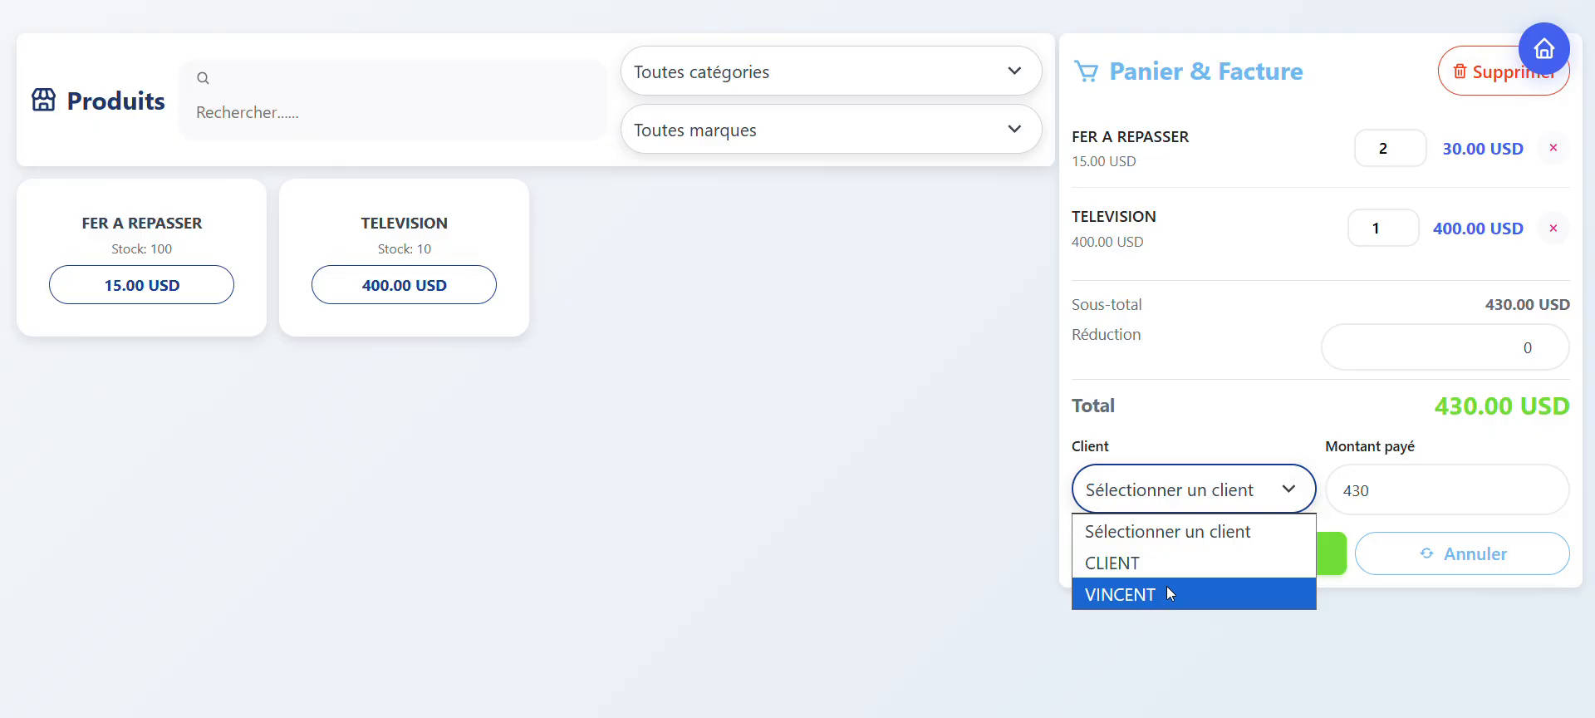
pyautogui.click(1192, 421)
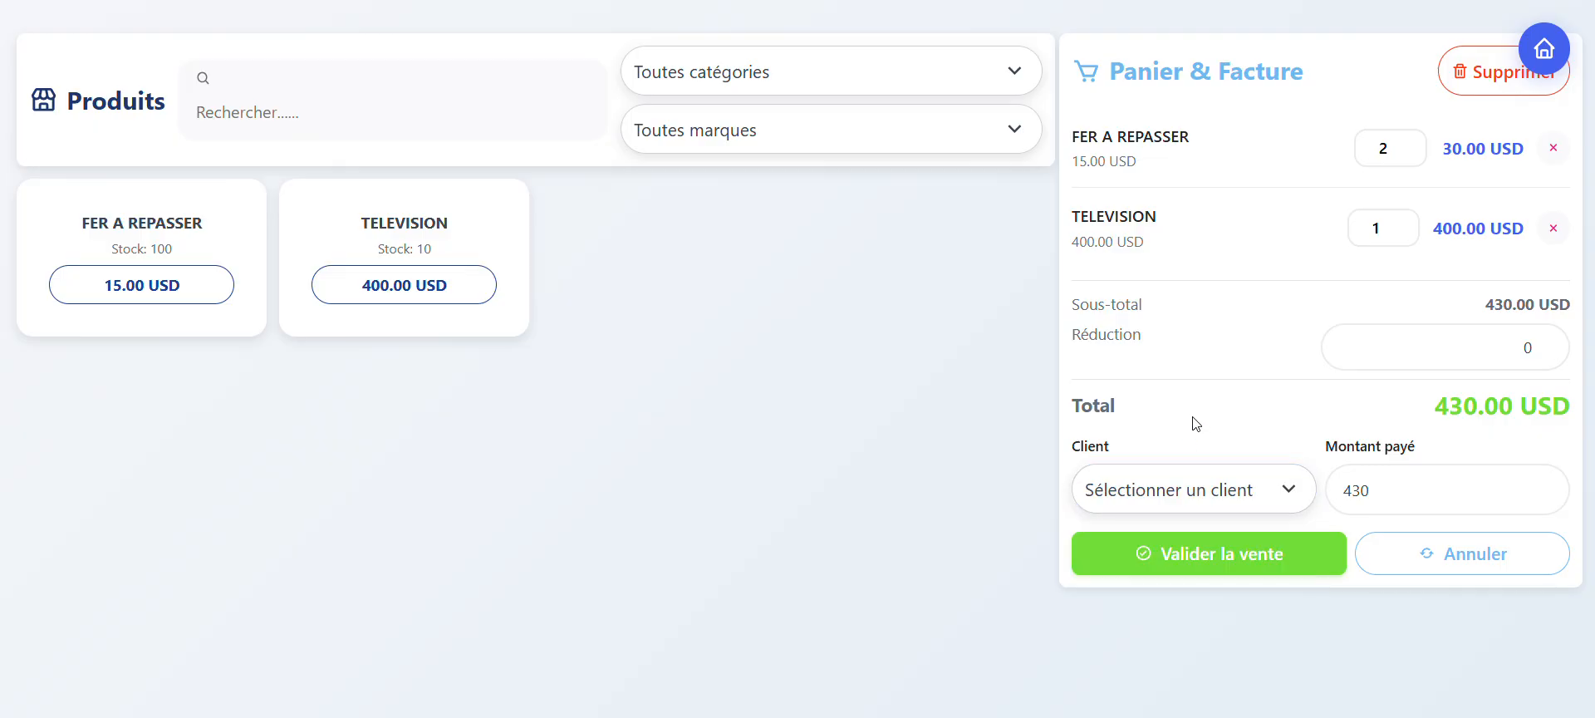
# Step: Validate the current sale, read through the sales invoice in the print preview, and dismiss it without saving
pyautogui.click(1218, 553)
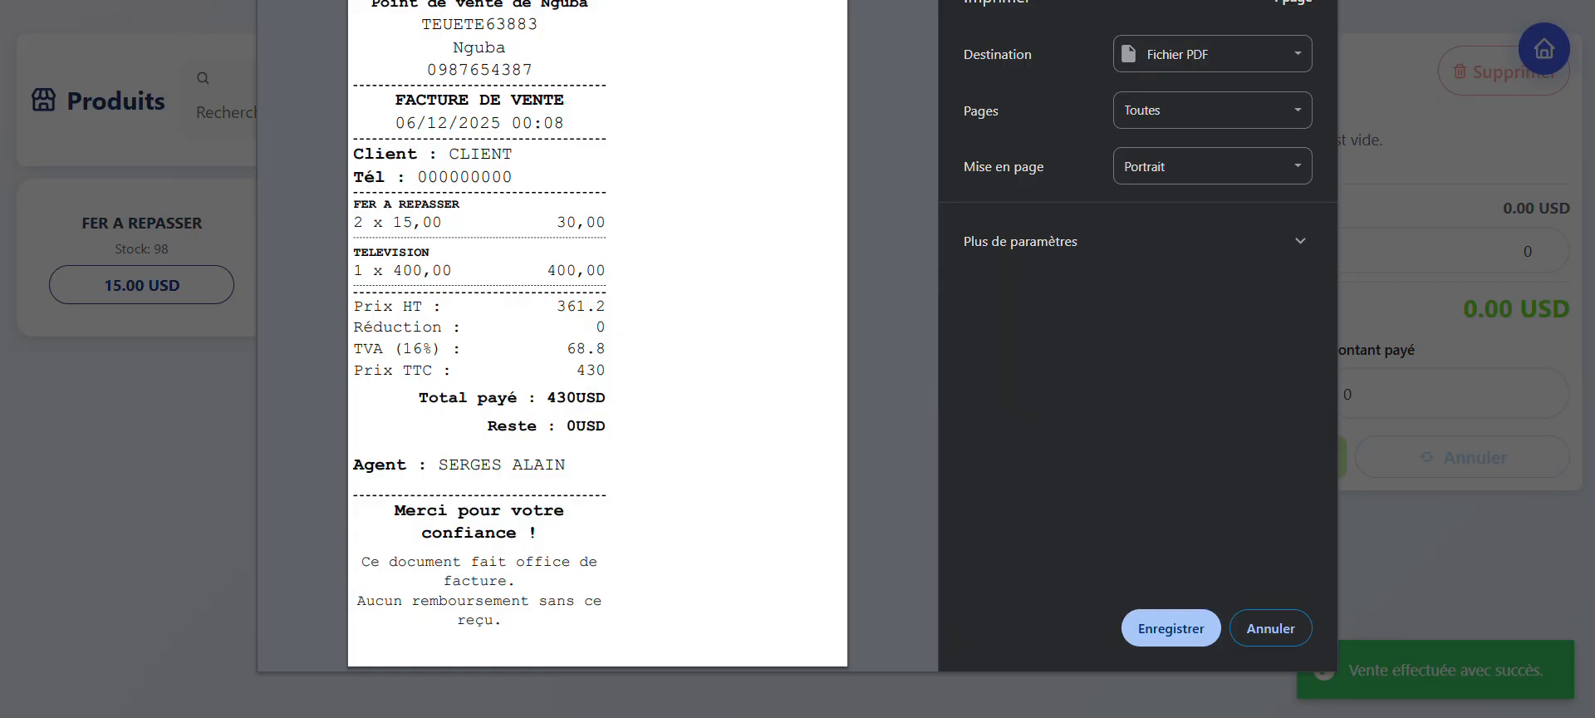
pyautogui.scroll(3, 611, 274)
pyautogui.scroll(1, 611, 274)
pyautogui.scroll(1, 734, 212)
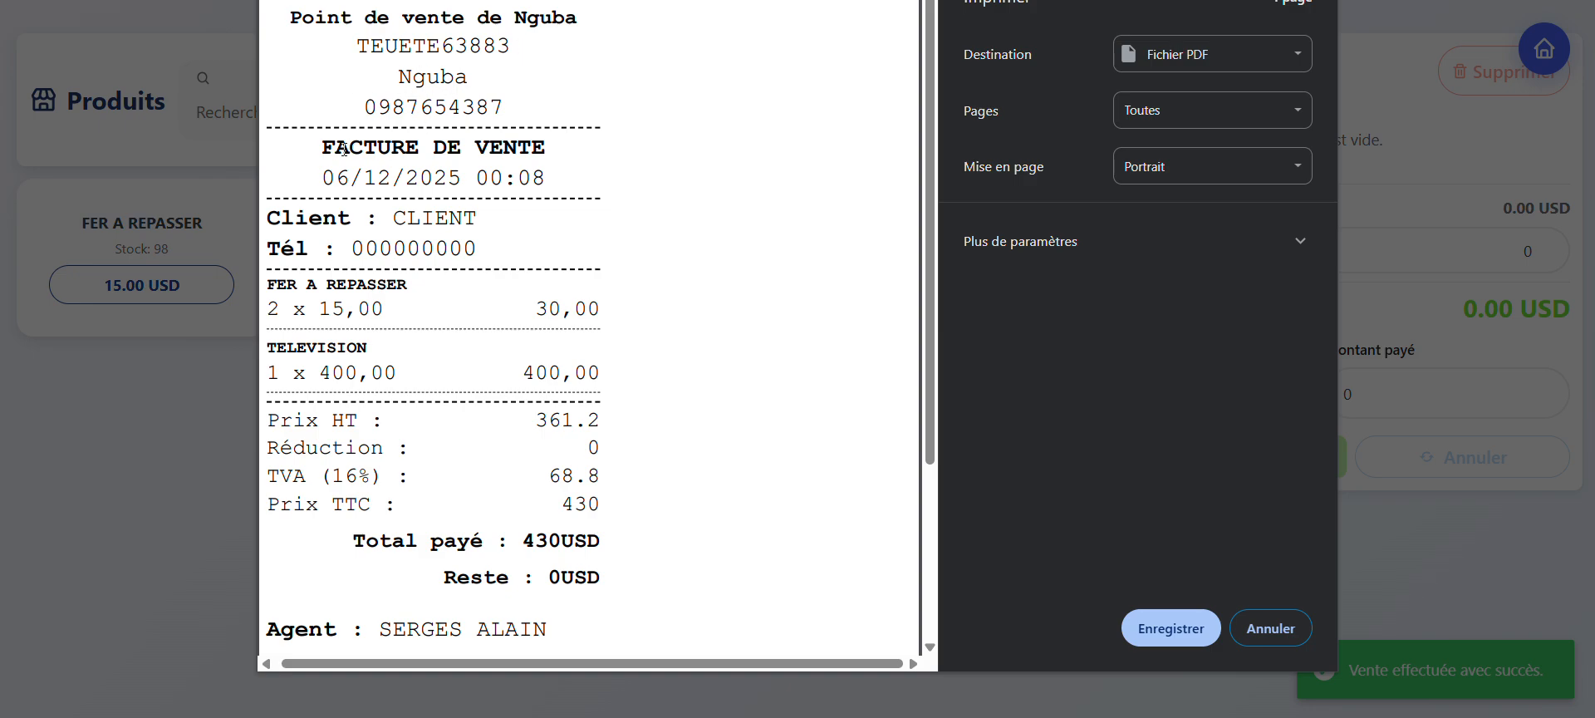
pyautogui.scroll(-1, 424, 323)
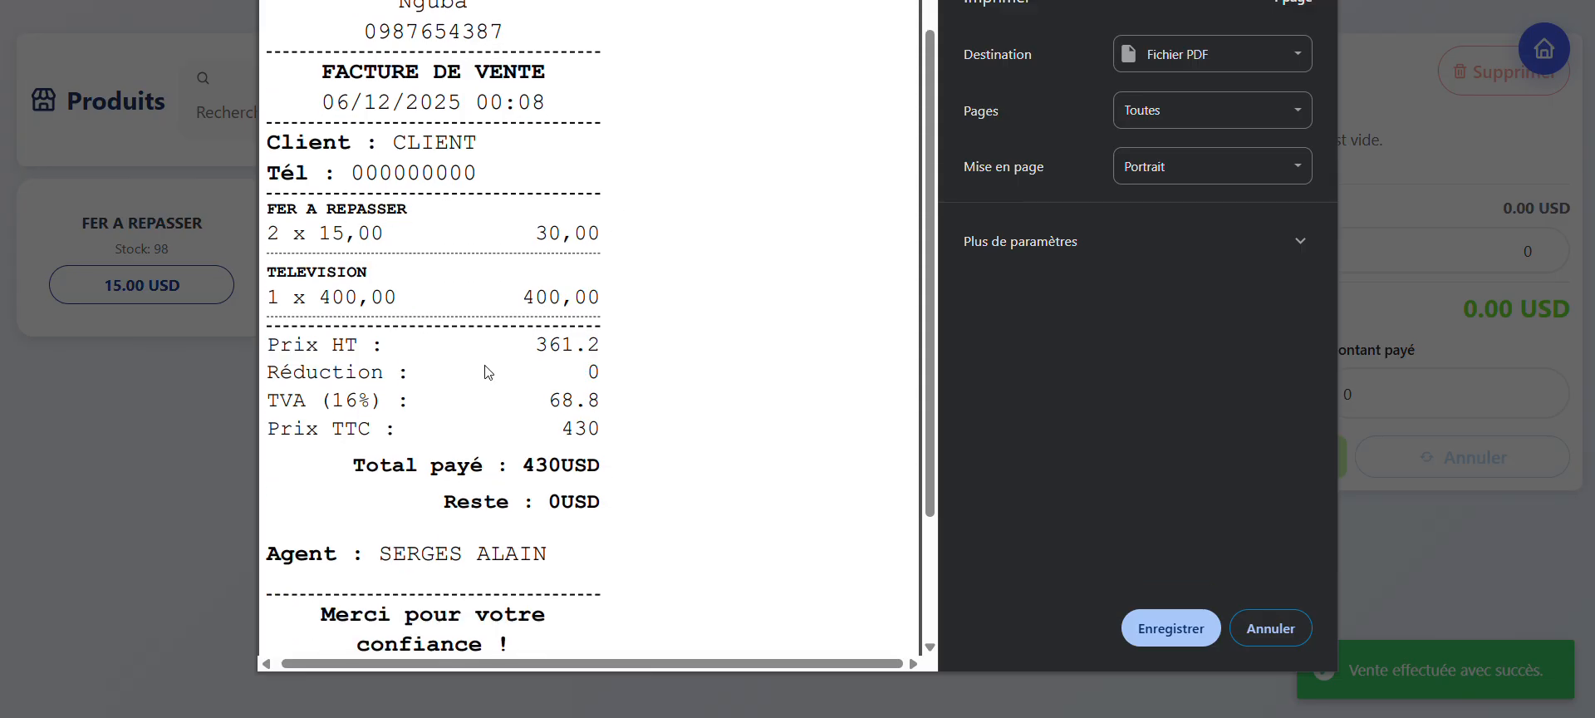
pyautogui.scroll(-1, 490, 372)
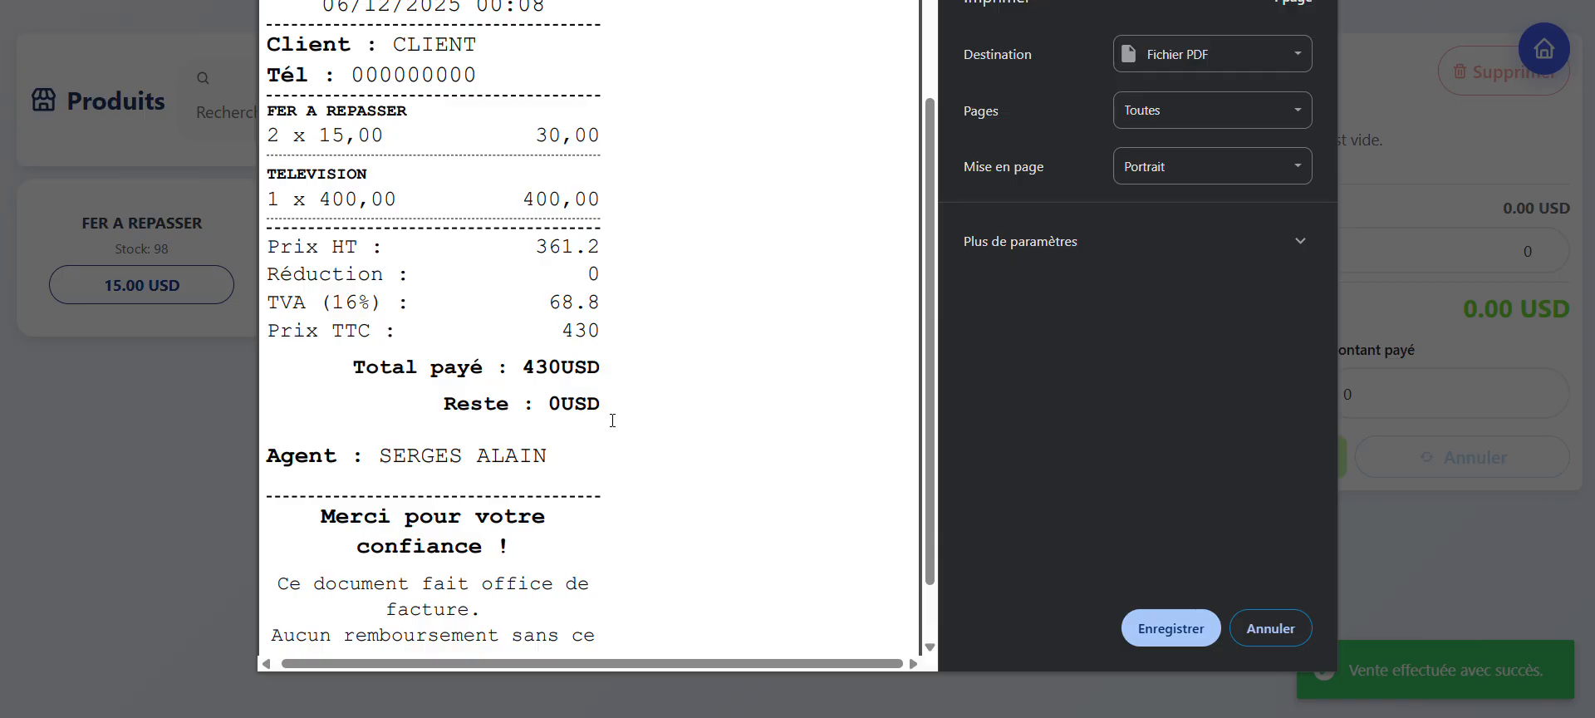
pyautogui.scroll(-1, 613, 420)
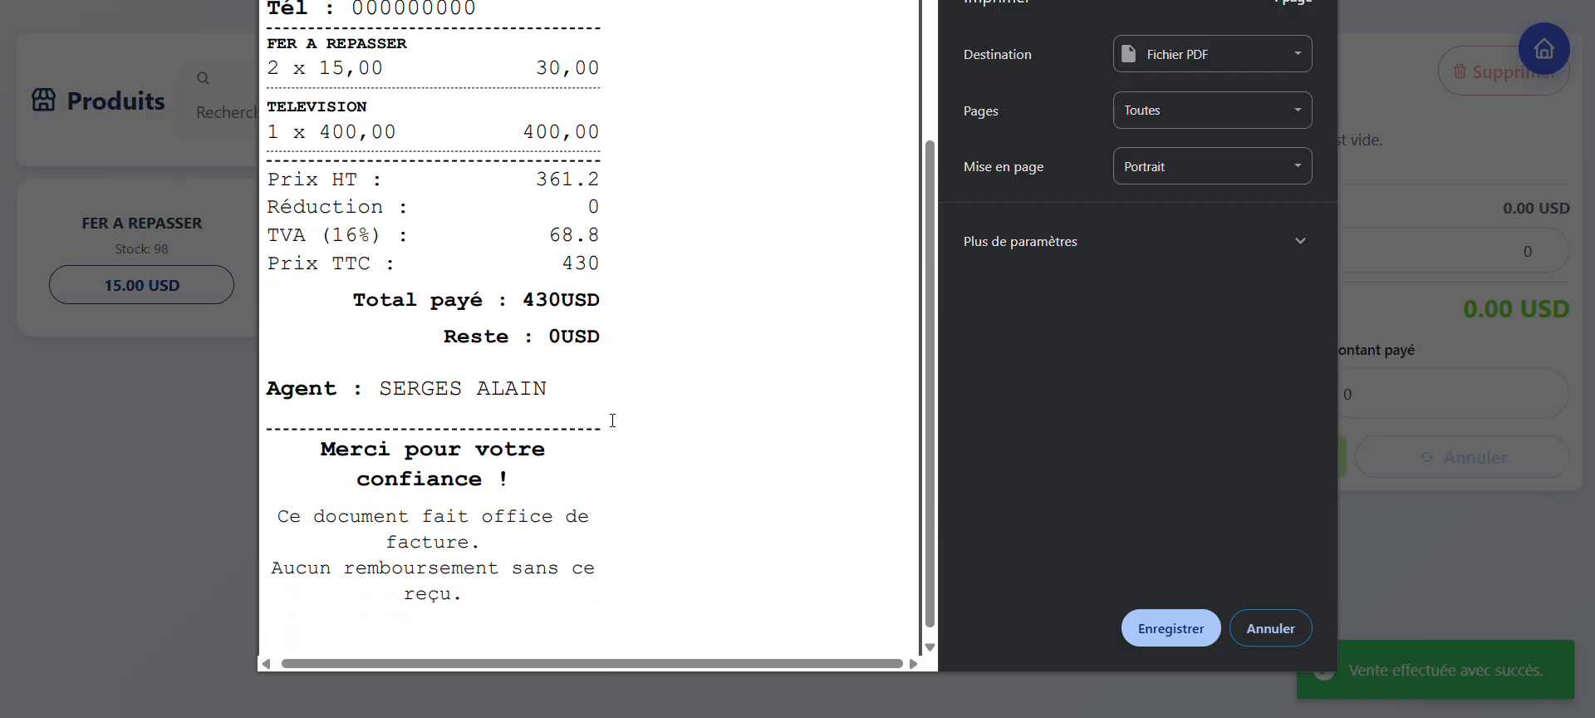
pyautogui.scroll(3, 730, 420)
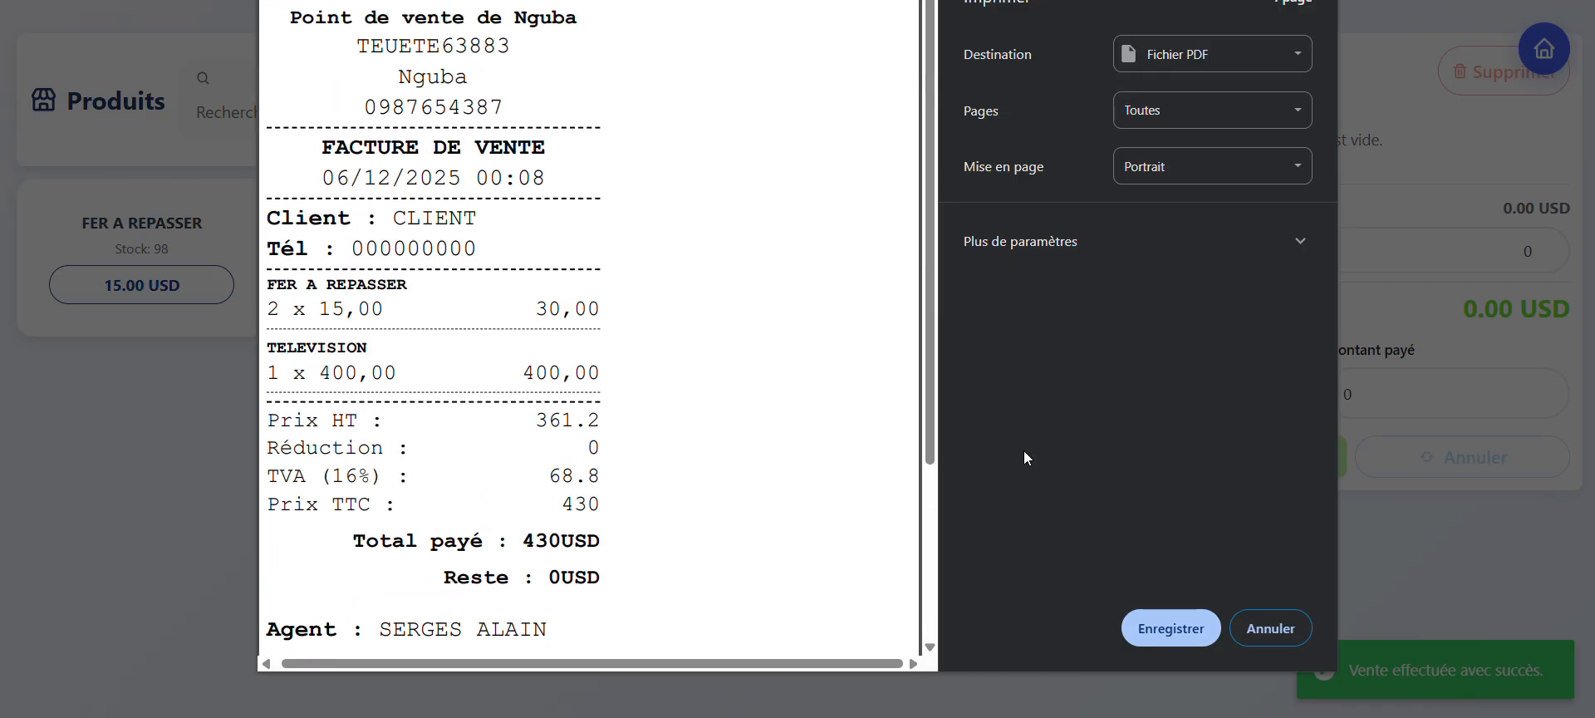
pyautogui.click(1285, 628)
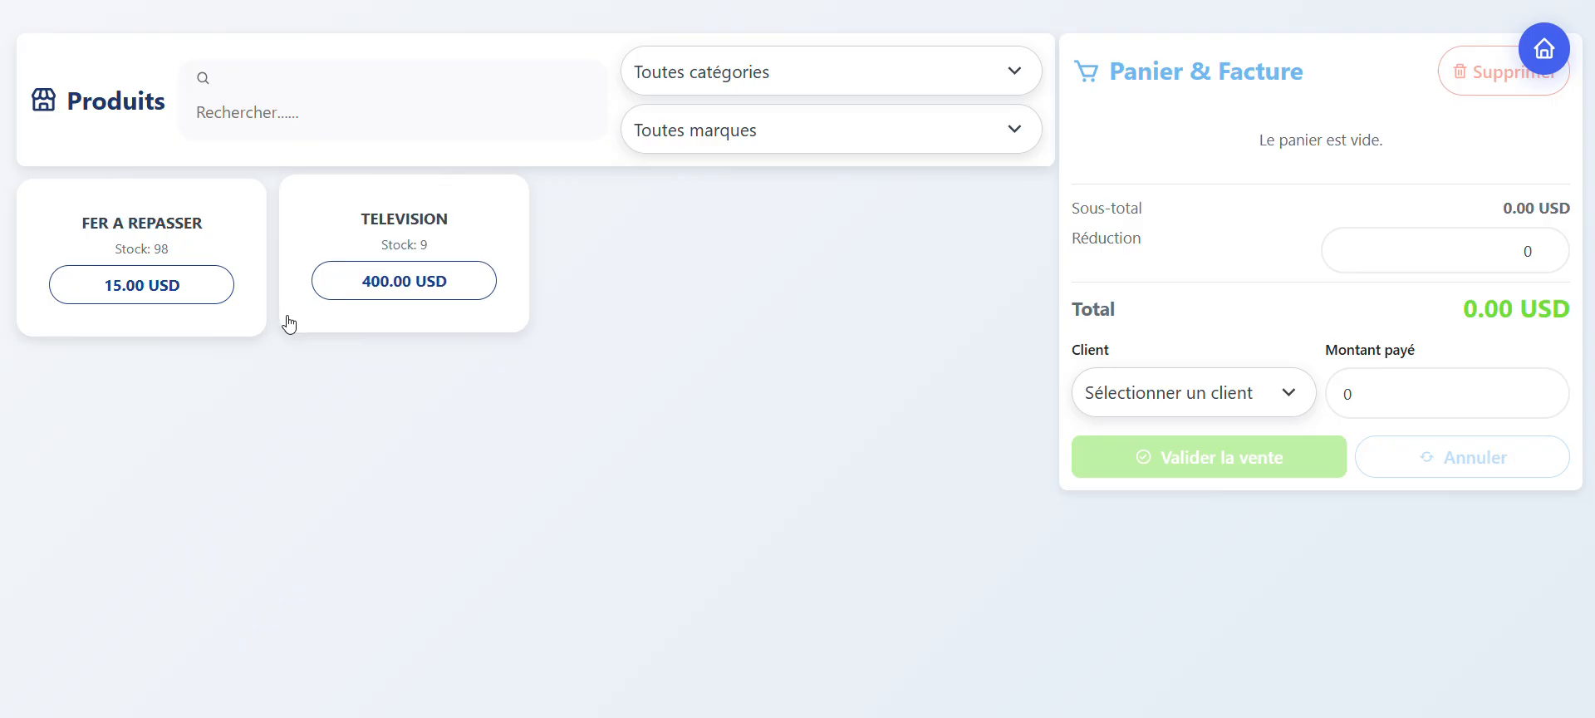
# Step: Add three FER A REPASSER and two TELEVISION to the cart for a new sale
pyautogui.click(163, 282)
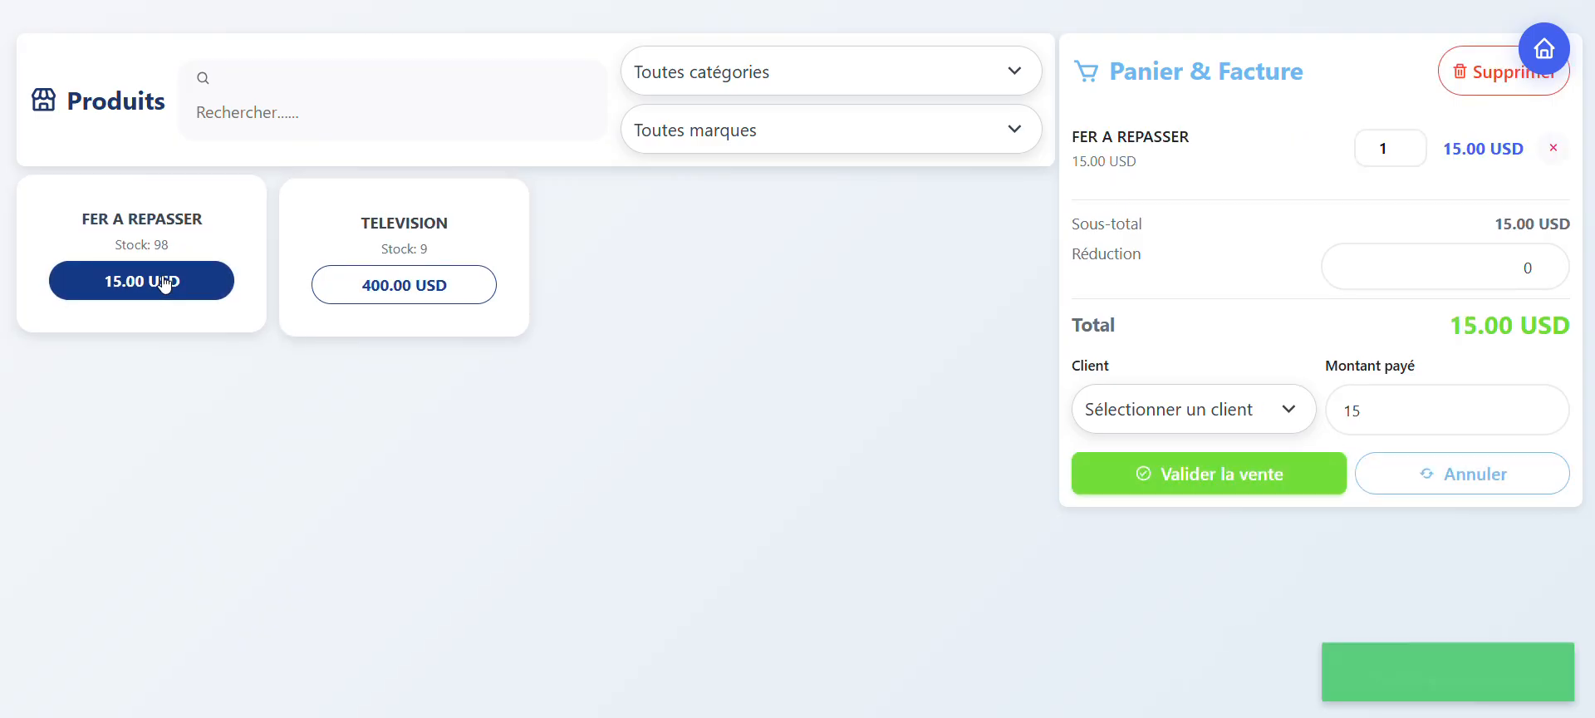
pyautogui.click(163, 282)
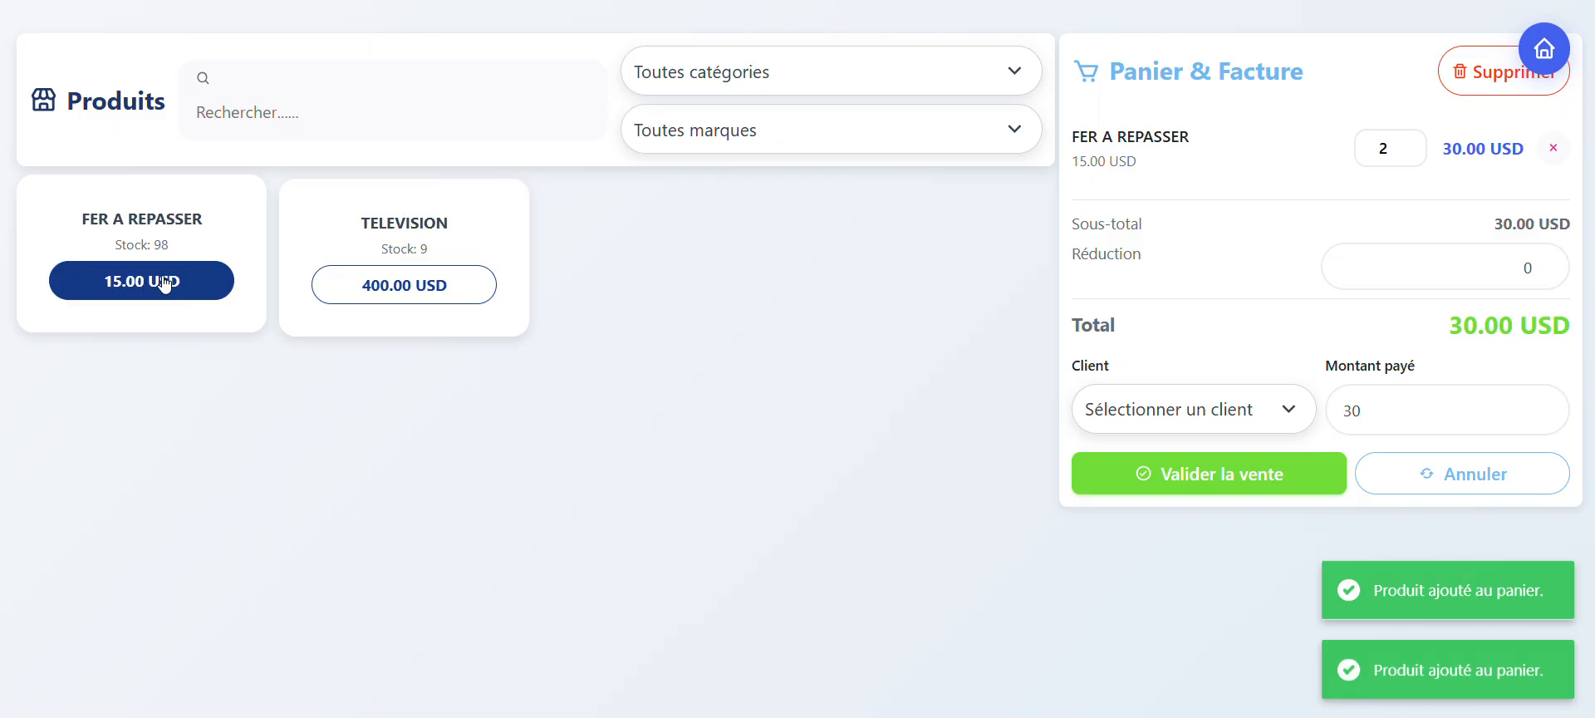
pyautogui.click(164, 282)
pyautogui.click(363, 282)
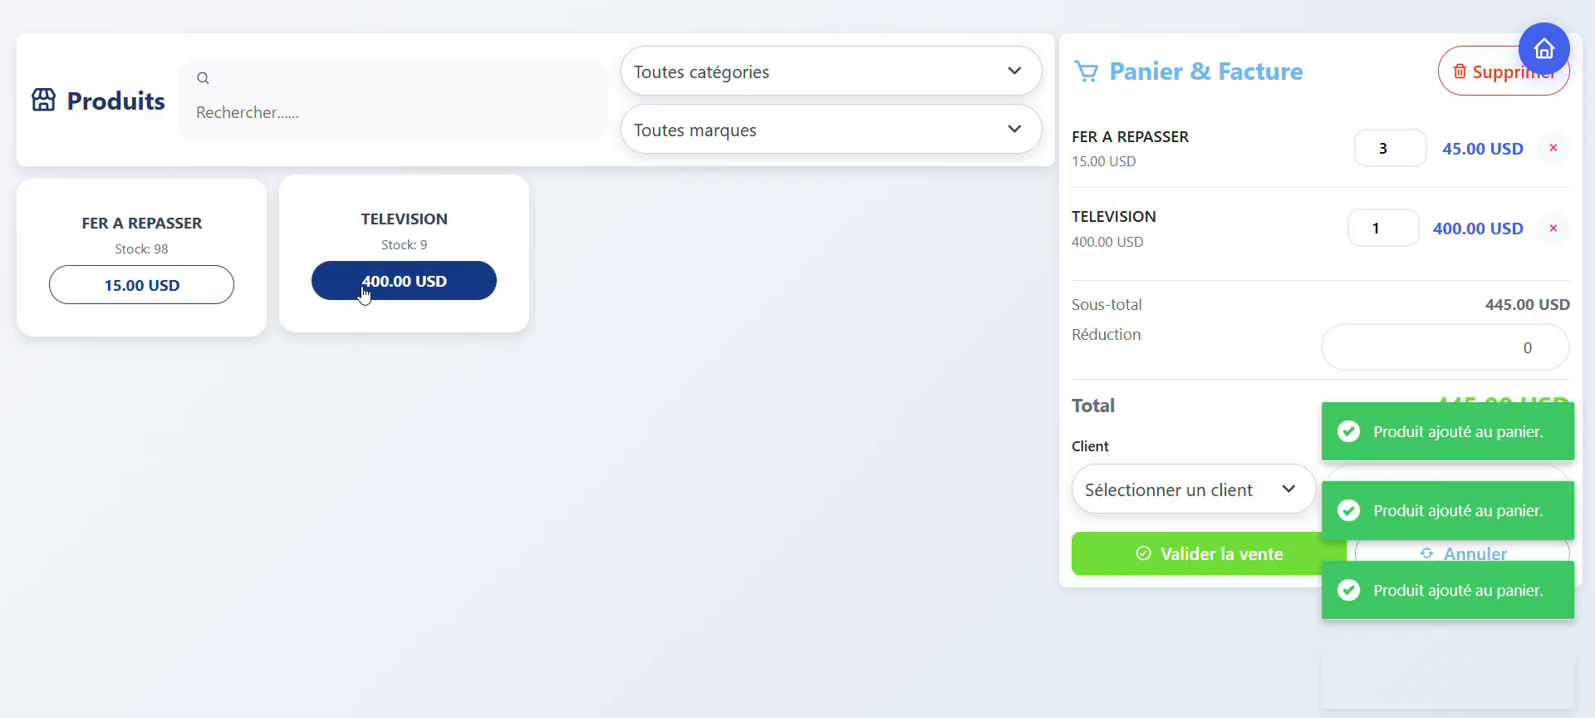
pyautogui.click(363, 282)
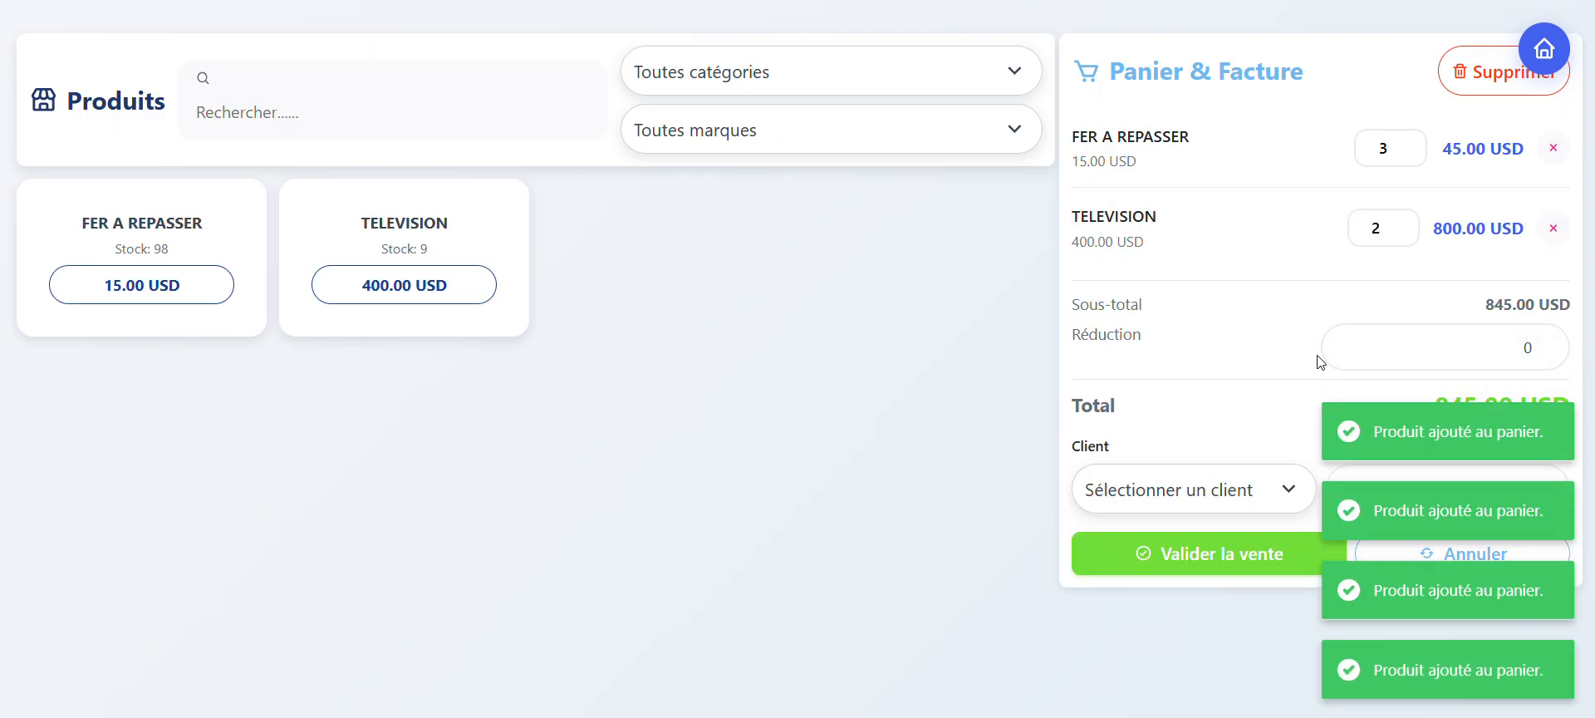
# Step: Assign the registered client to the sale and set the amount paid to 700
pyautogui.click(1216, 492)
pyautogui.click(1193, 588)
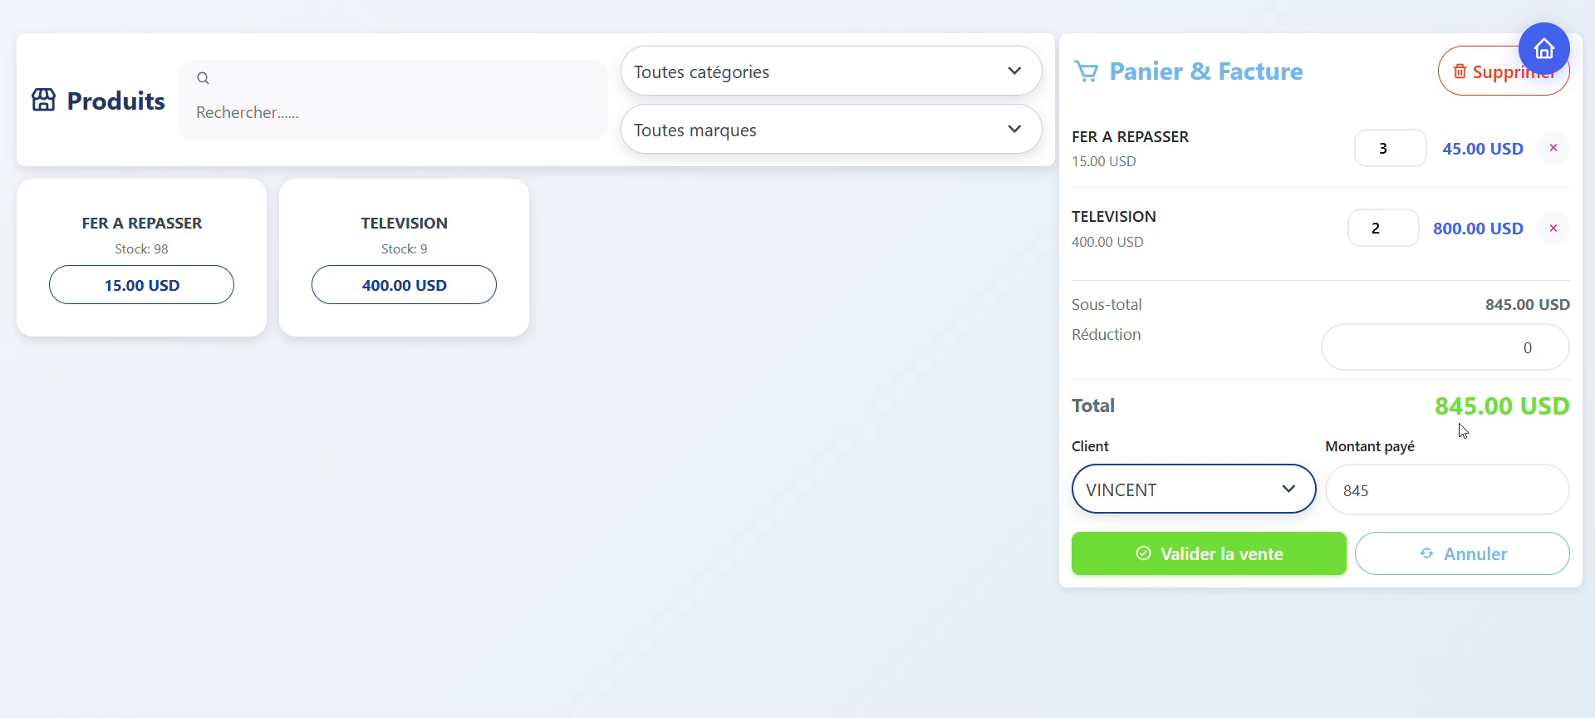
pyautogui.click(1399, 495)
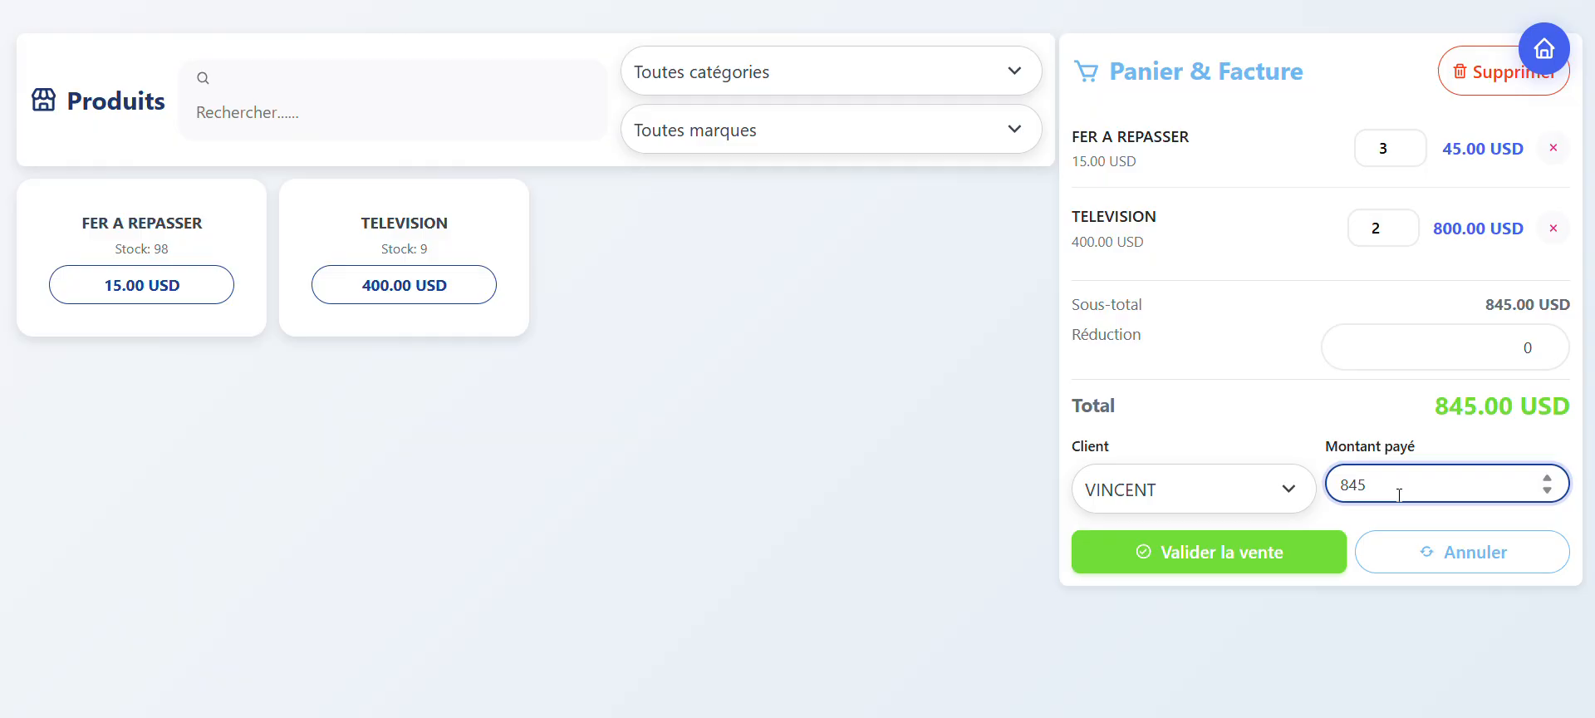
pyautogui.press('BackSpace')
pyautogui.press('BackSpace')
pyautogui.press('BackSpace')
pyautogui.write('700')
pyautogui.click(1290, 431)
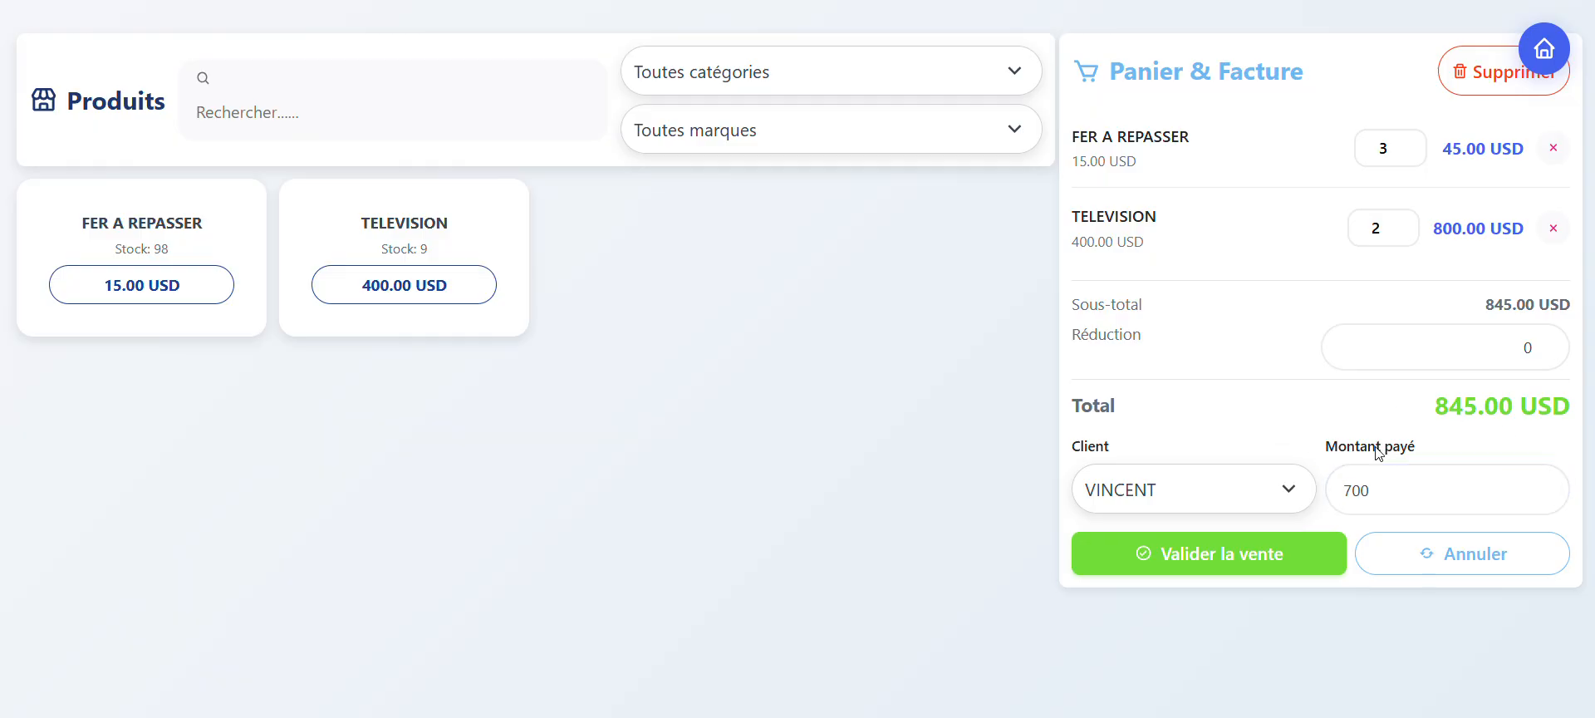
# Step: Validate the partially paid sale, review its invoice's paid and remaining amounts, and close the print preview without saving
pyautogui.click(1264, 557)
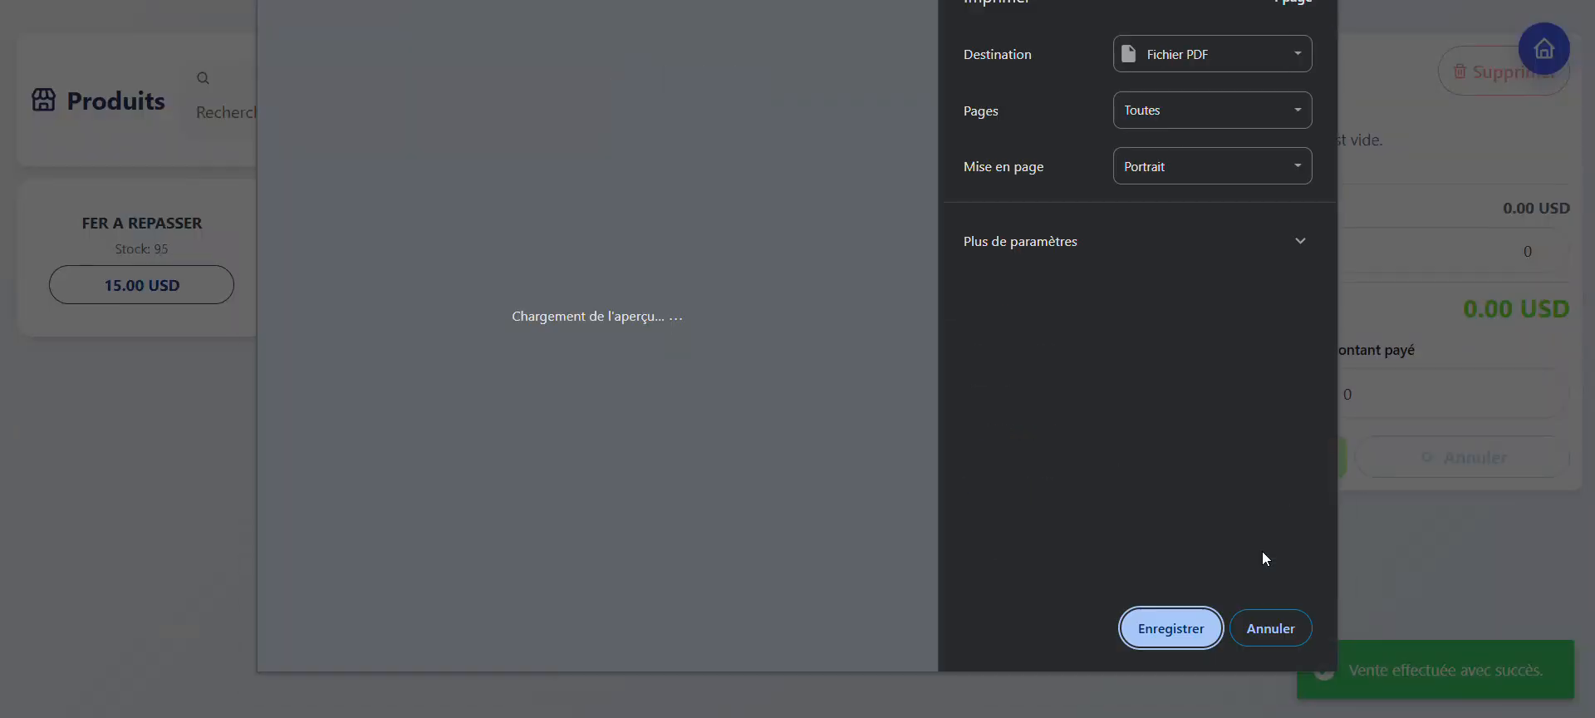
pyautogui.scroll(3, 670, 466)
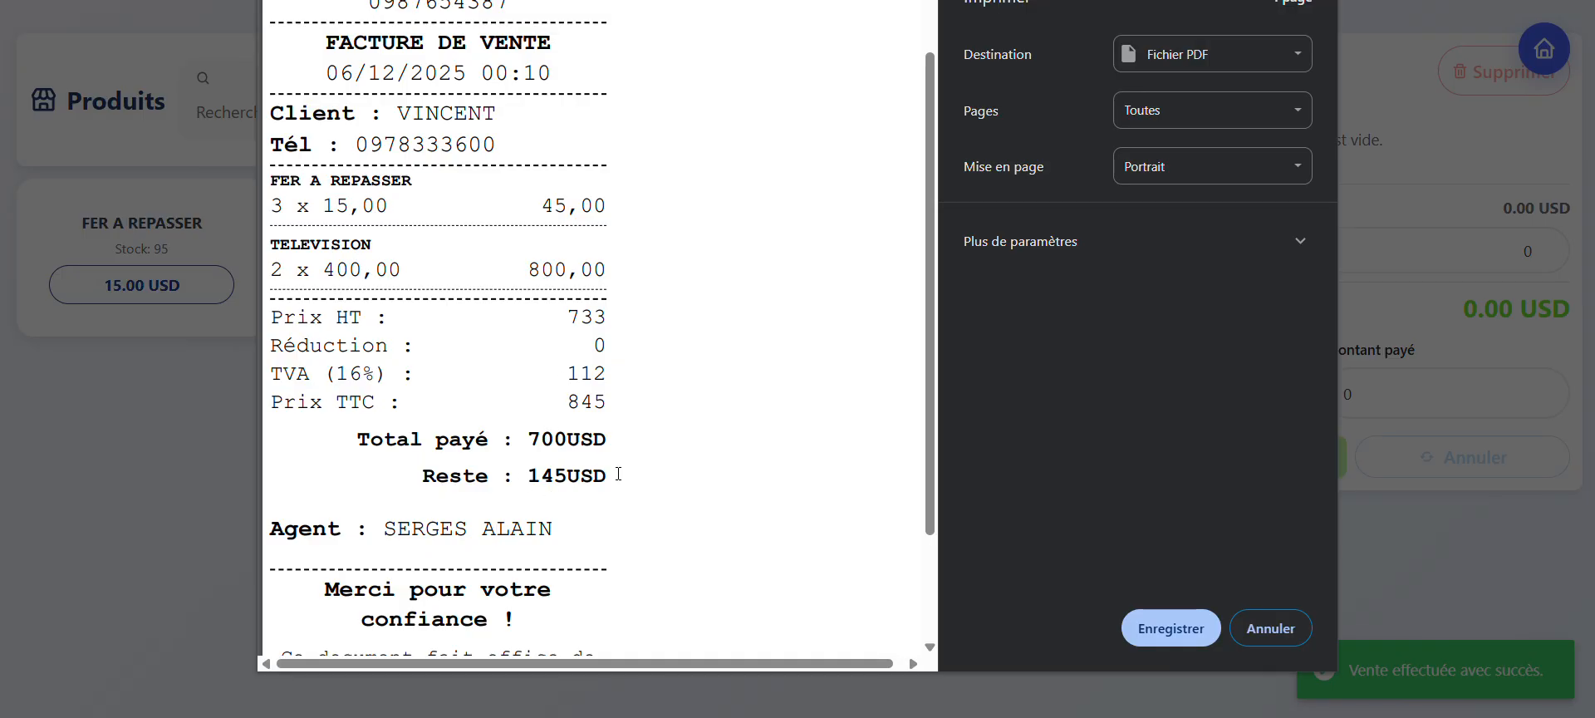
pyautogui.scroll(-2, 622, 472)
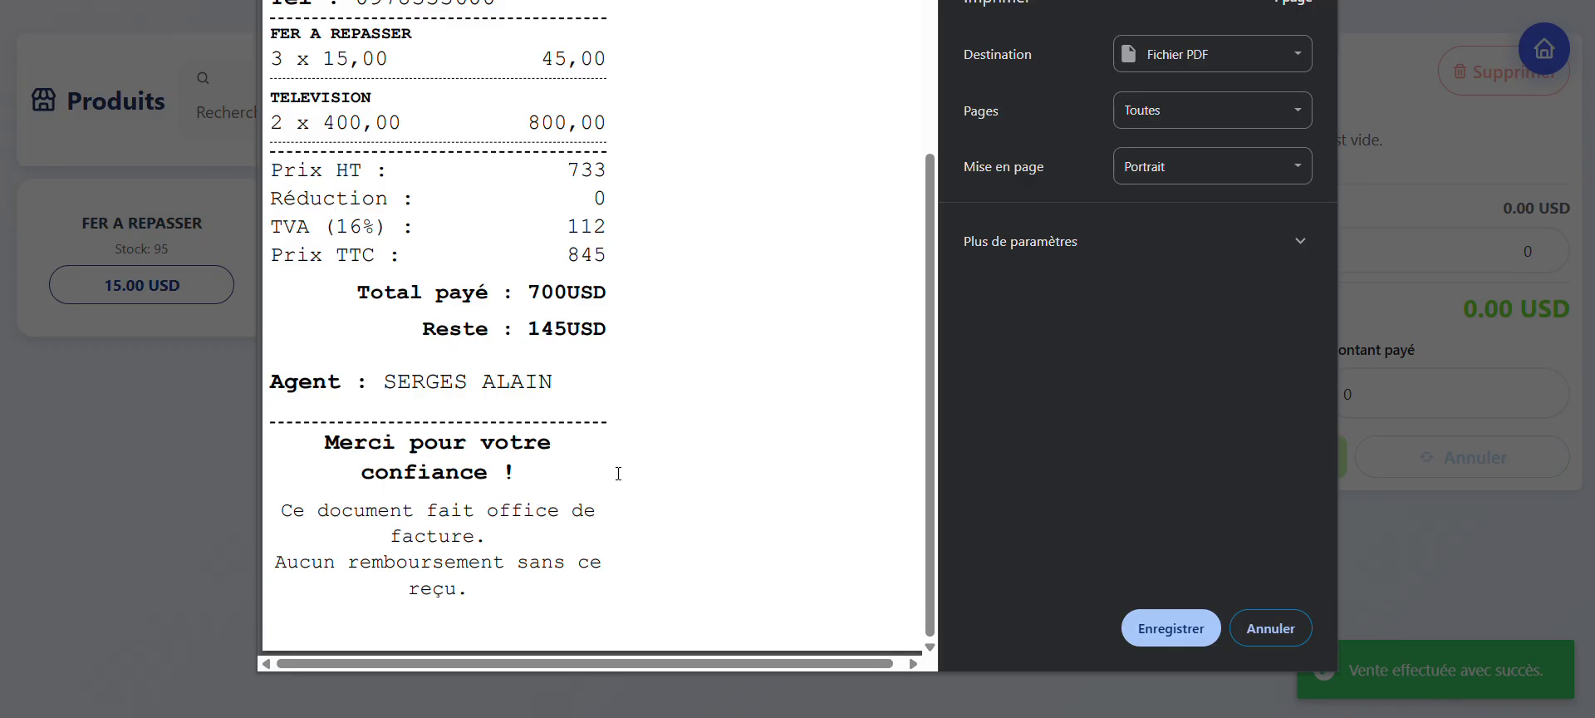
pyautogui.click(1267, 630)
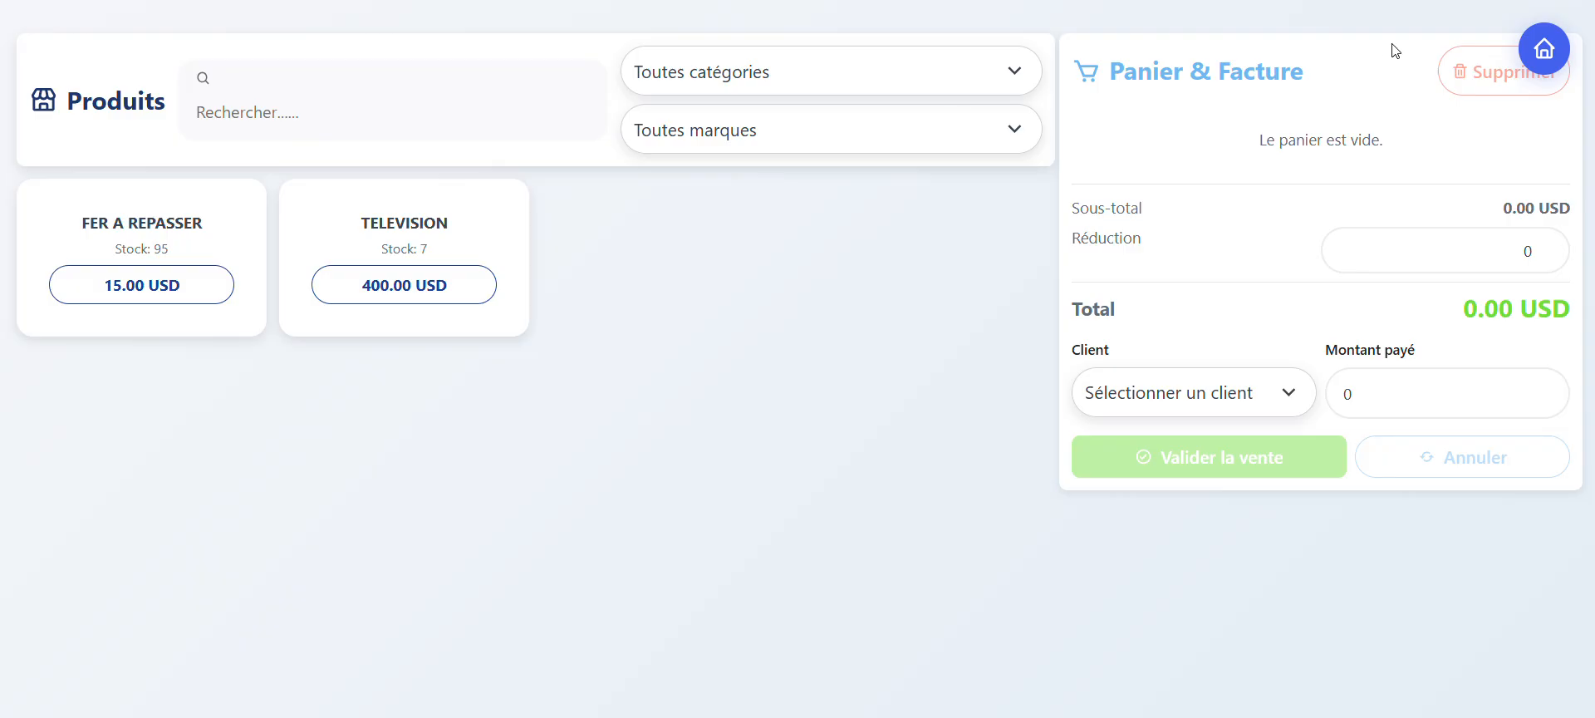
# Step: Leave the sales screen for the dashboard and open the list of client debts
pyautogui.click(1541, 61)
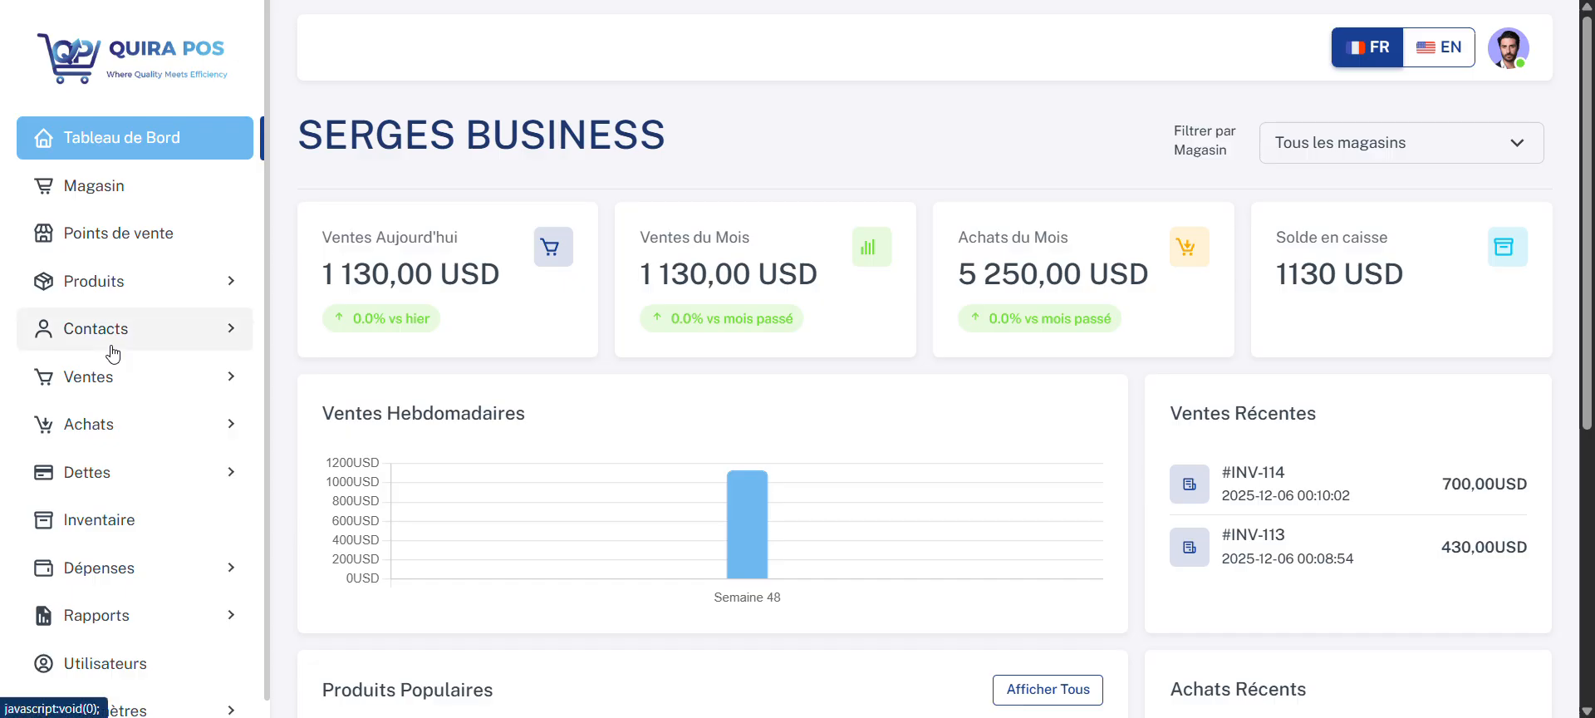
pyautogui.scroll(-1, 113, 353)
pyautogui.click(125, 452)
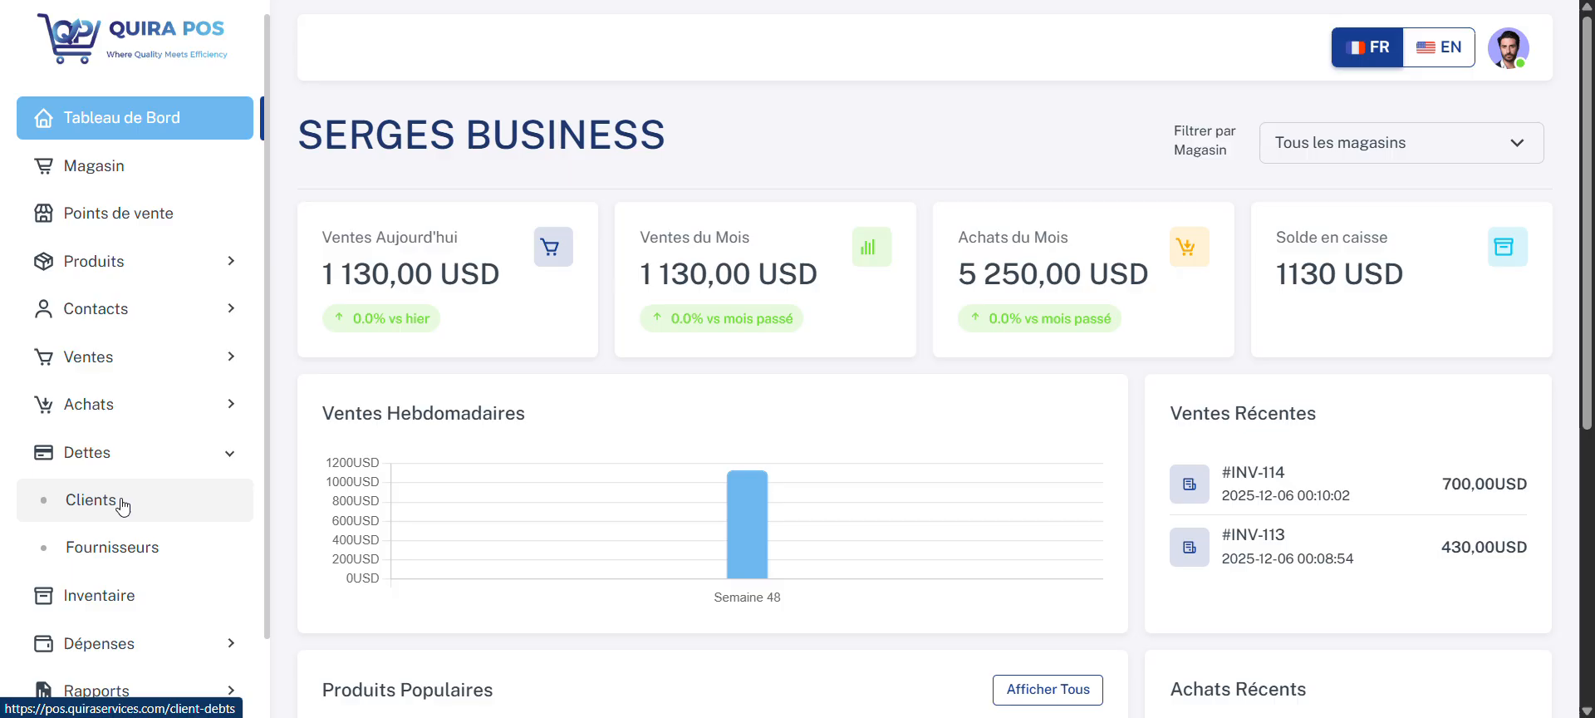
pyautogui.click(121, 503)
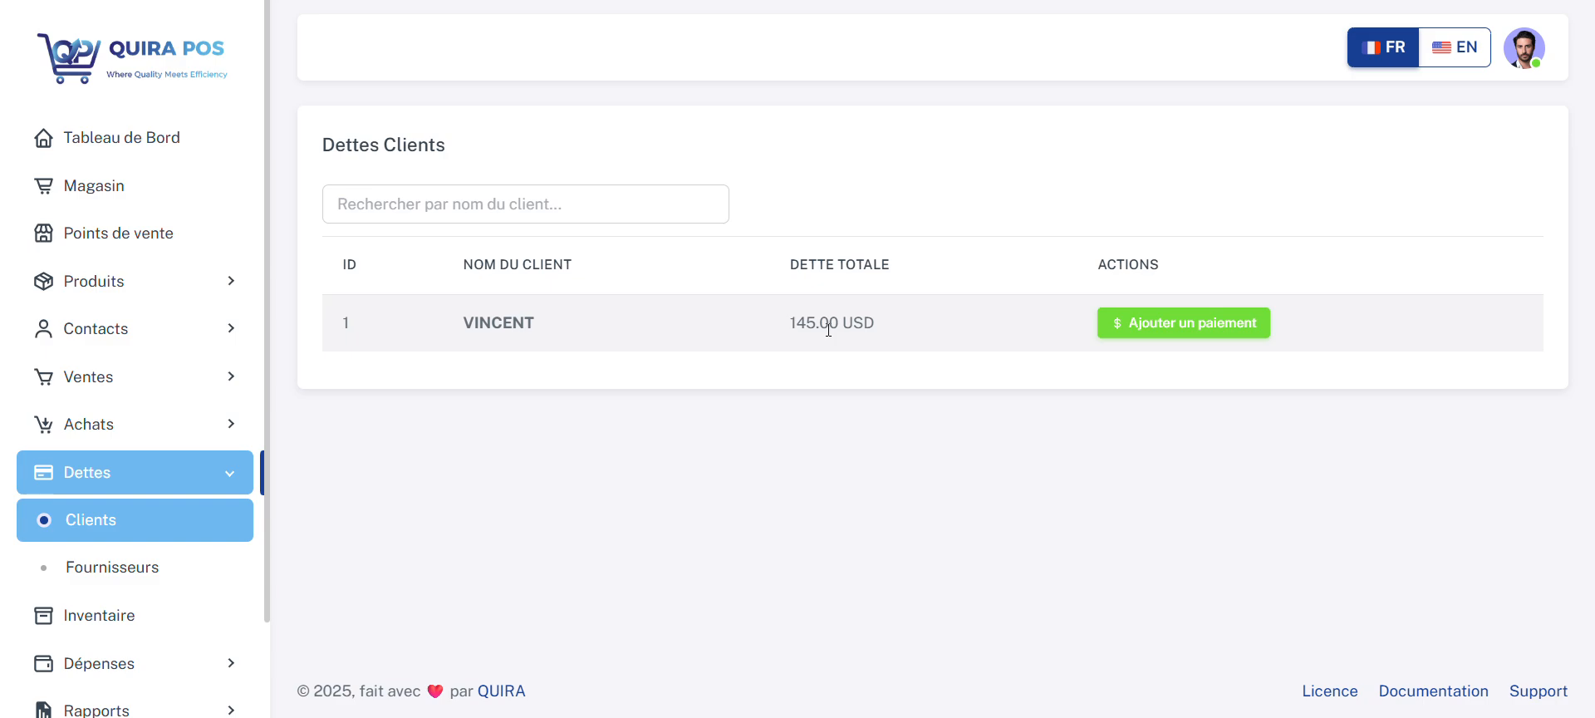
# Step: Record a payment of 100 USD against the indebted client's unpaid sale
pyautogui.click(1200, 323)
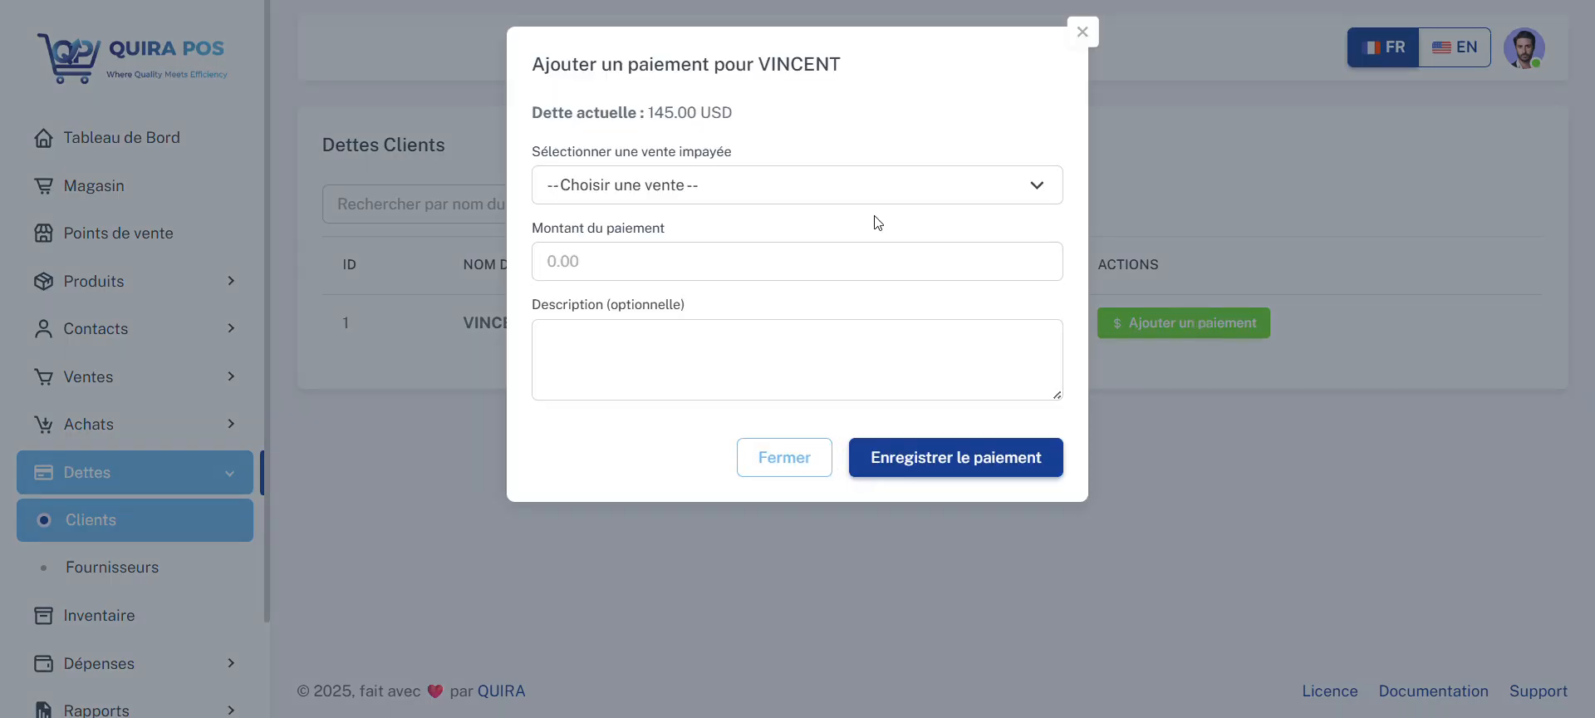
pyautogui.click(663, 188)
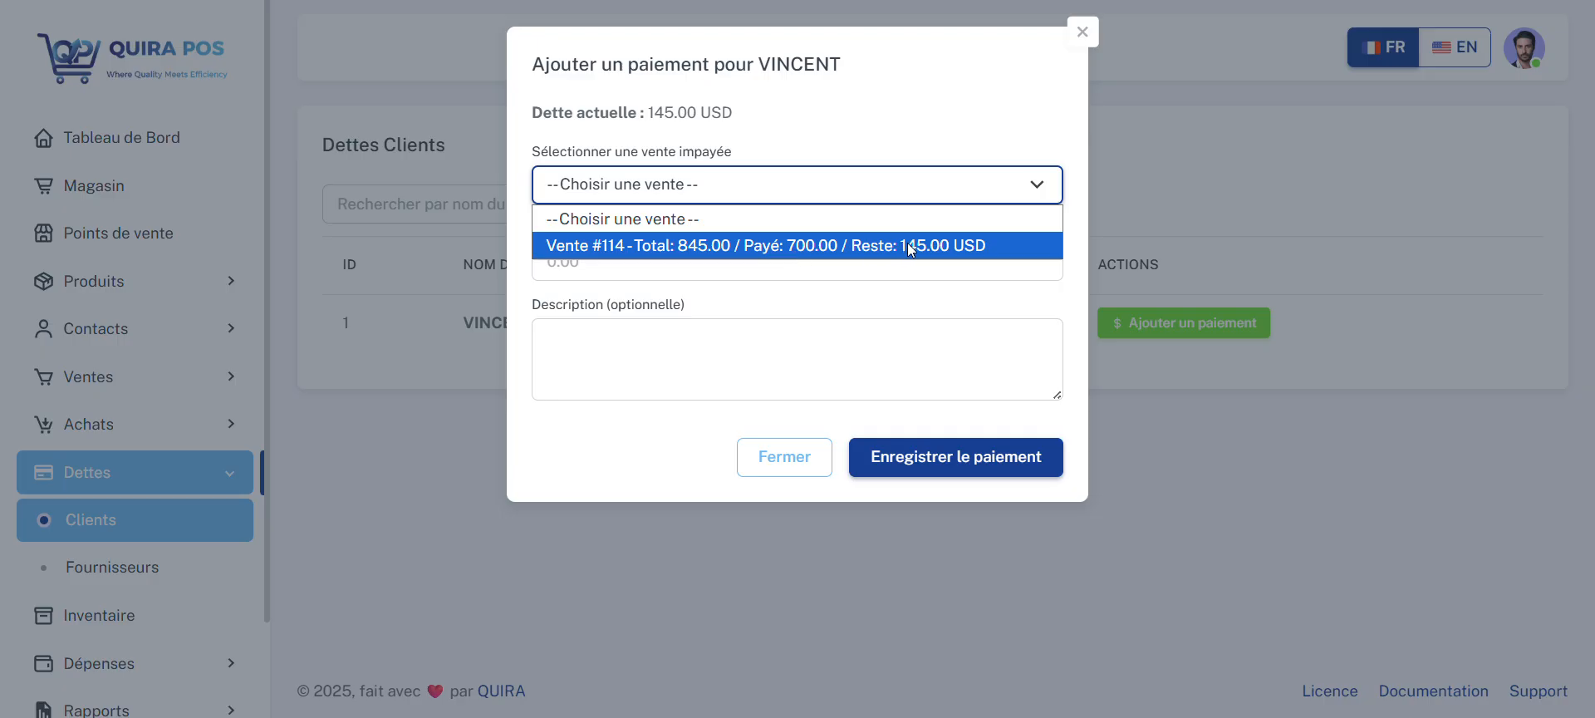
pyautogui.click(766, 346)
pyautogui.click(702, 190)
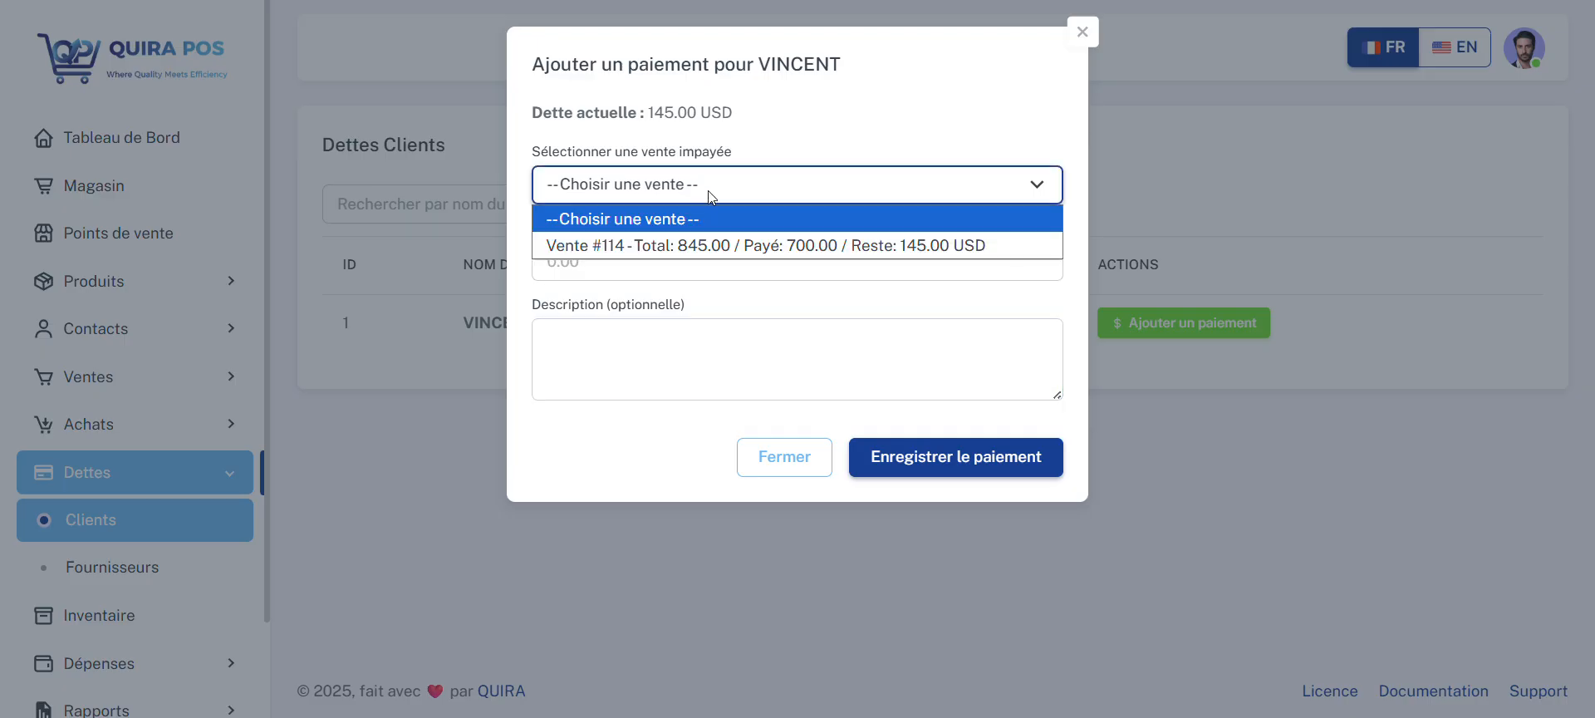
pyautogui.click(729, 303)
pyautogui.click(687, 256)
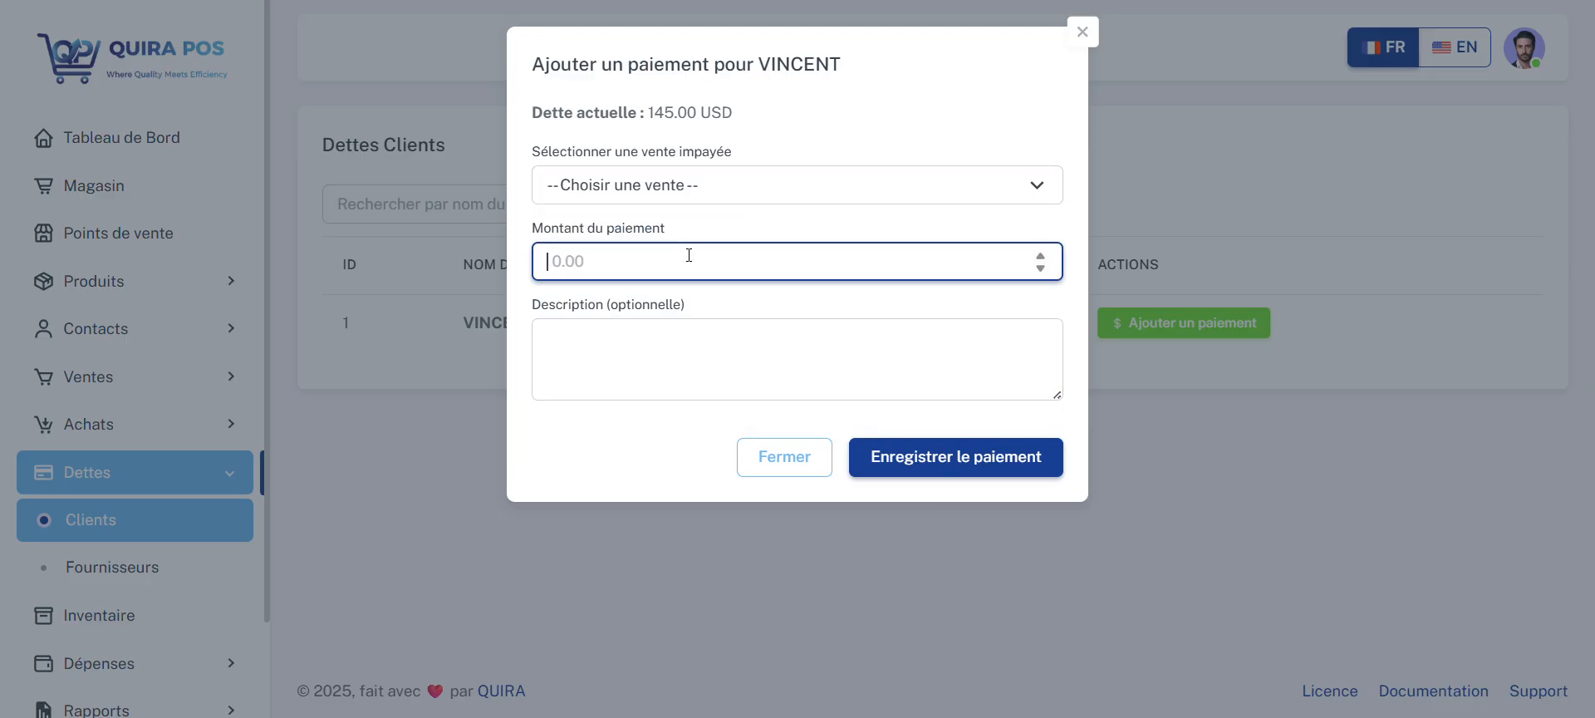
pyautogui.write('100')
pyautogui.click(943, 456)
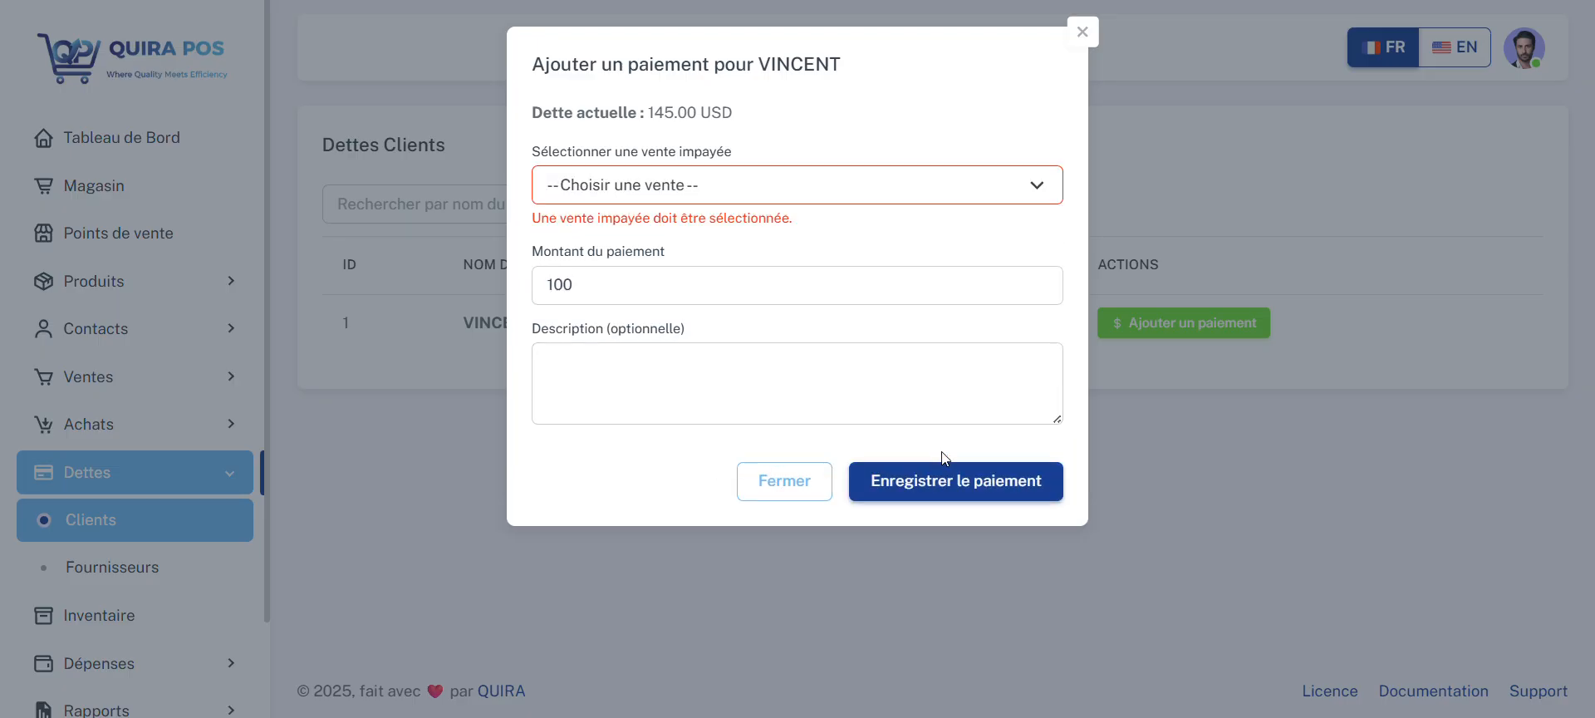
pyautogui.click(810, 198)
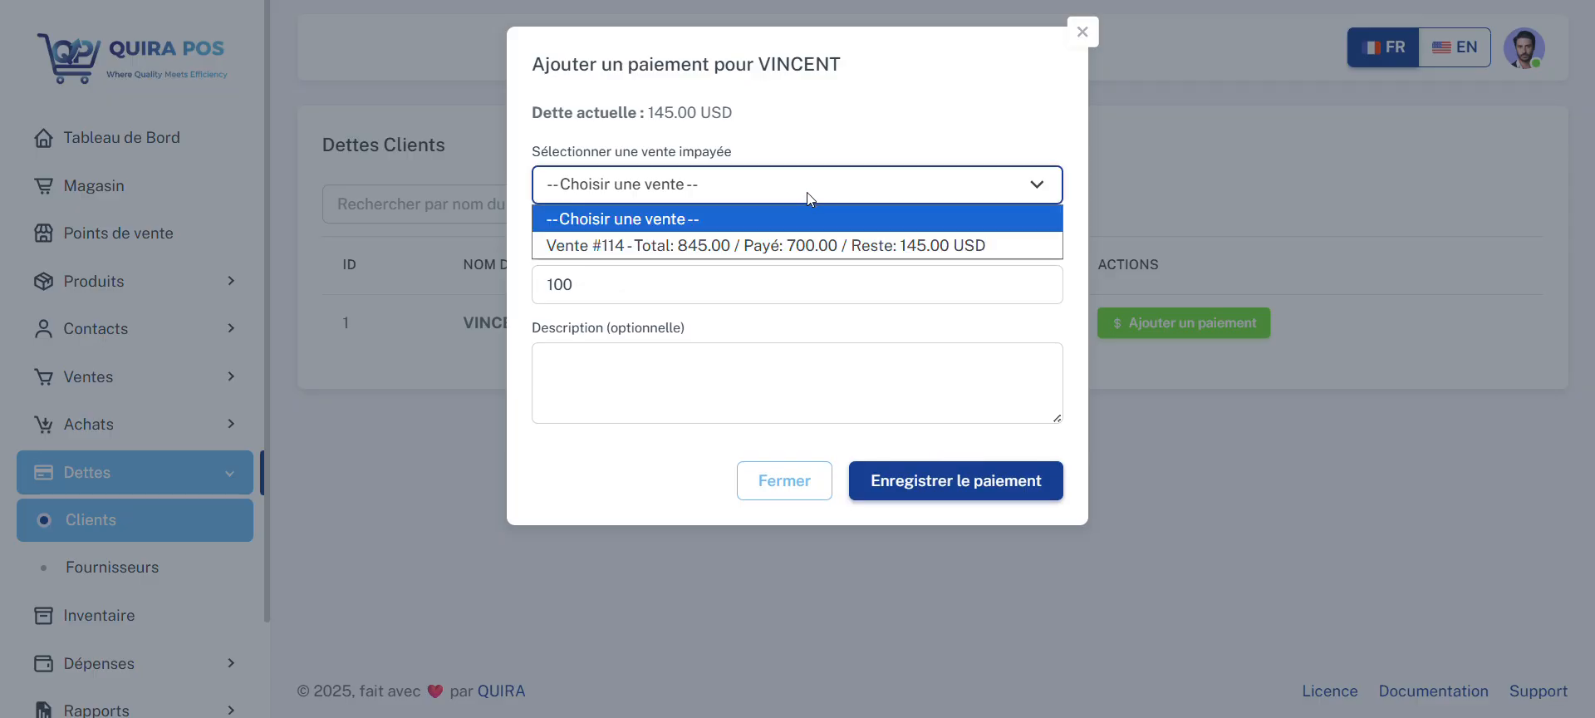
pyautogui.click(809, 245)
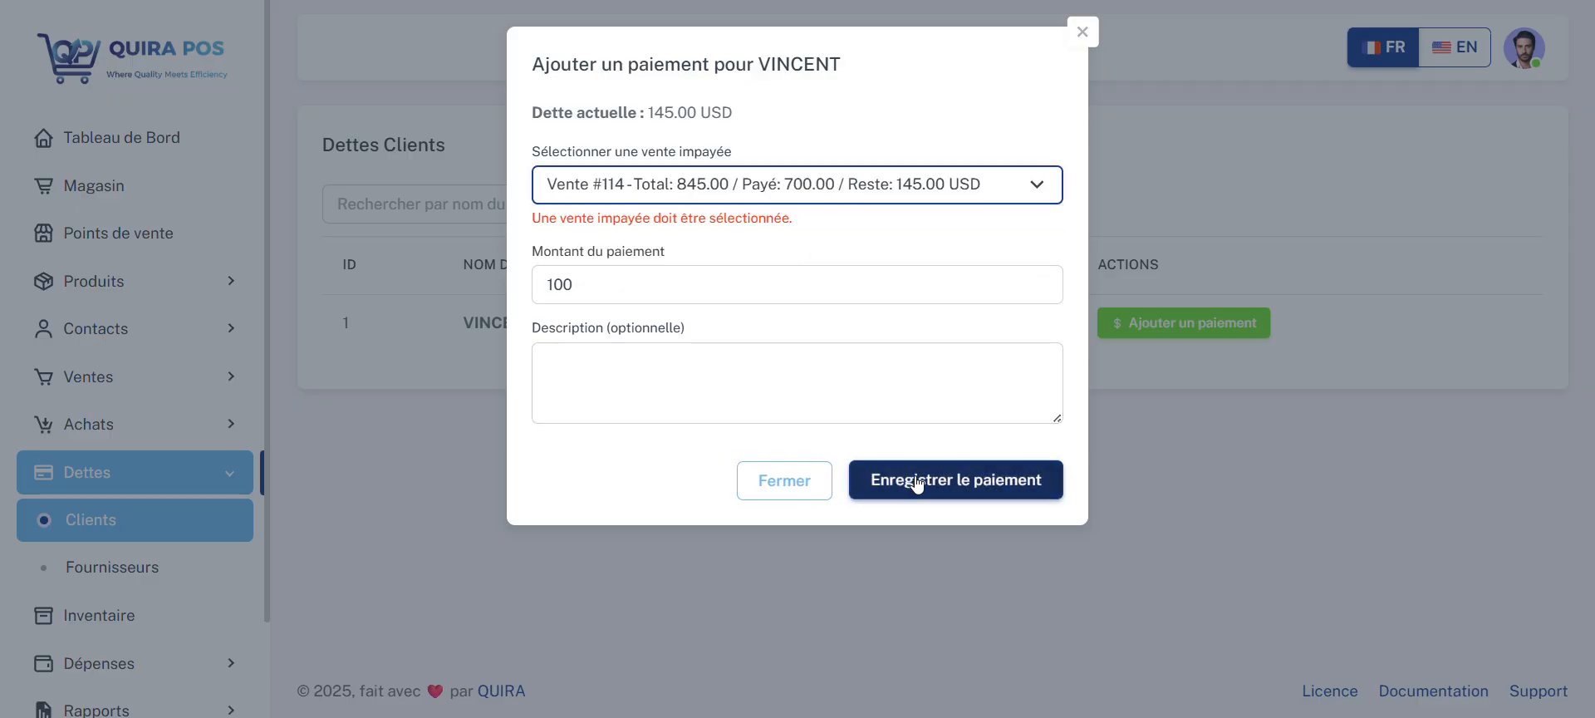
pyautogui.click(917, 482)
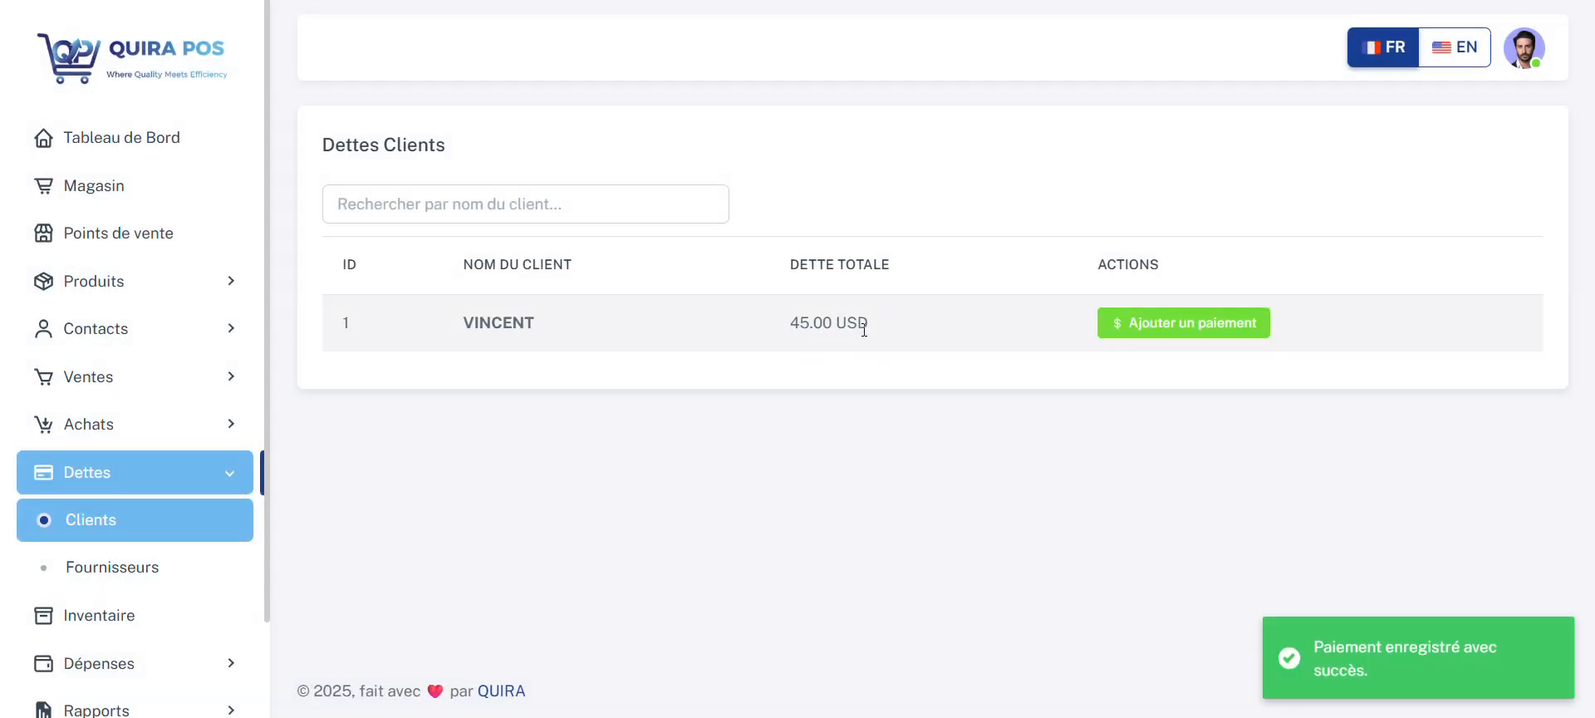
# Step: Record a second payment of 45 USD for the same client's unpaid sale
pyautogui.click(1154, 321)
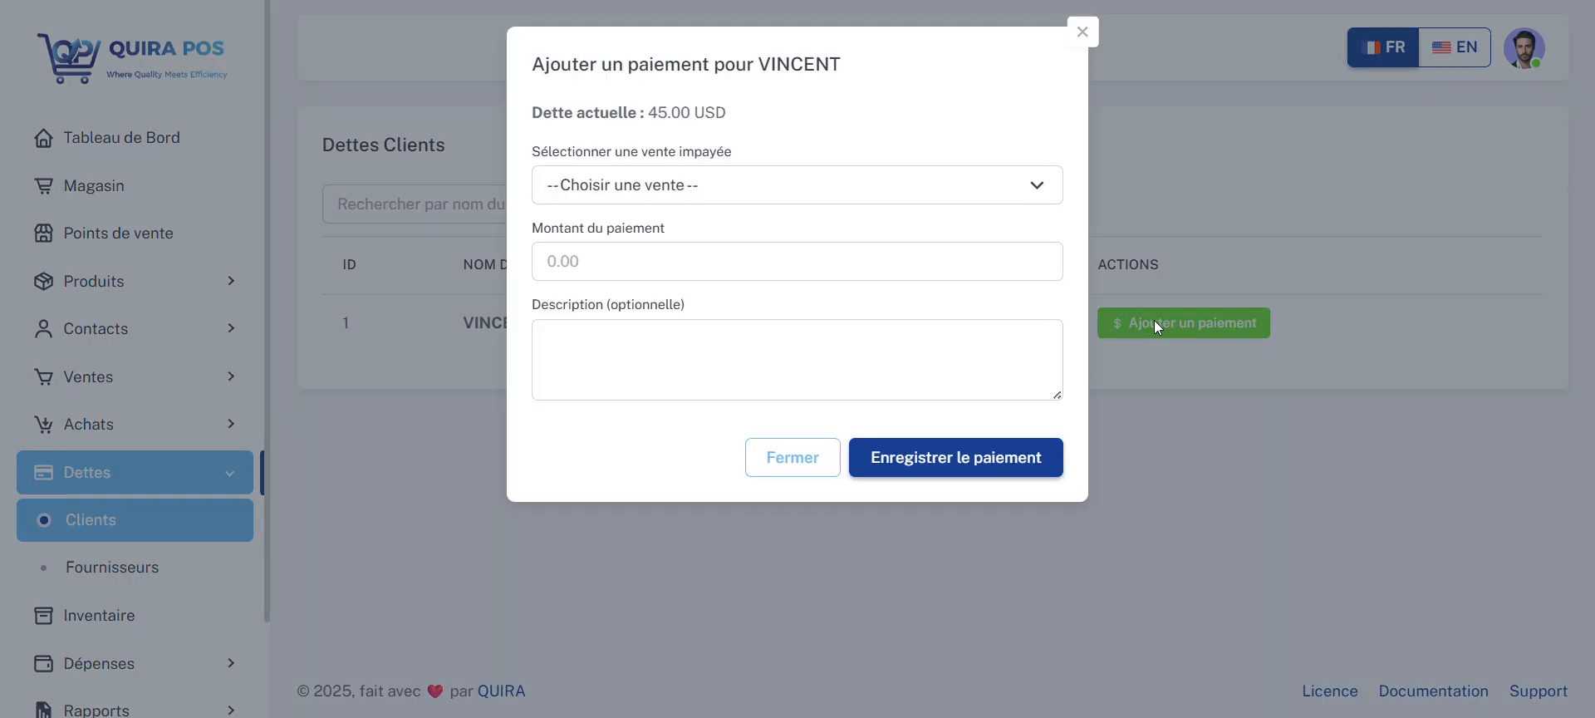
pyautogui.click(734, 183)
pyautogui.click(741, 245)
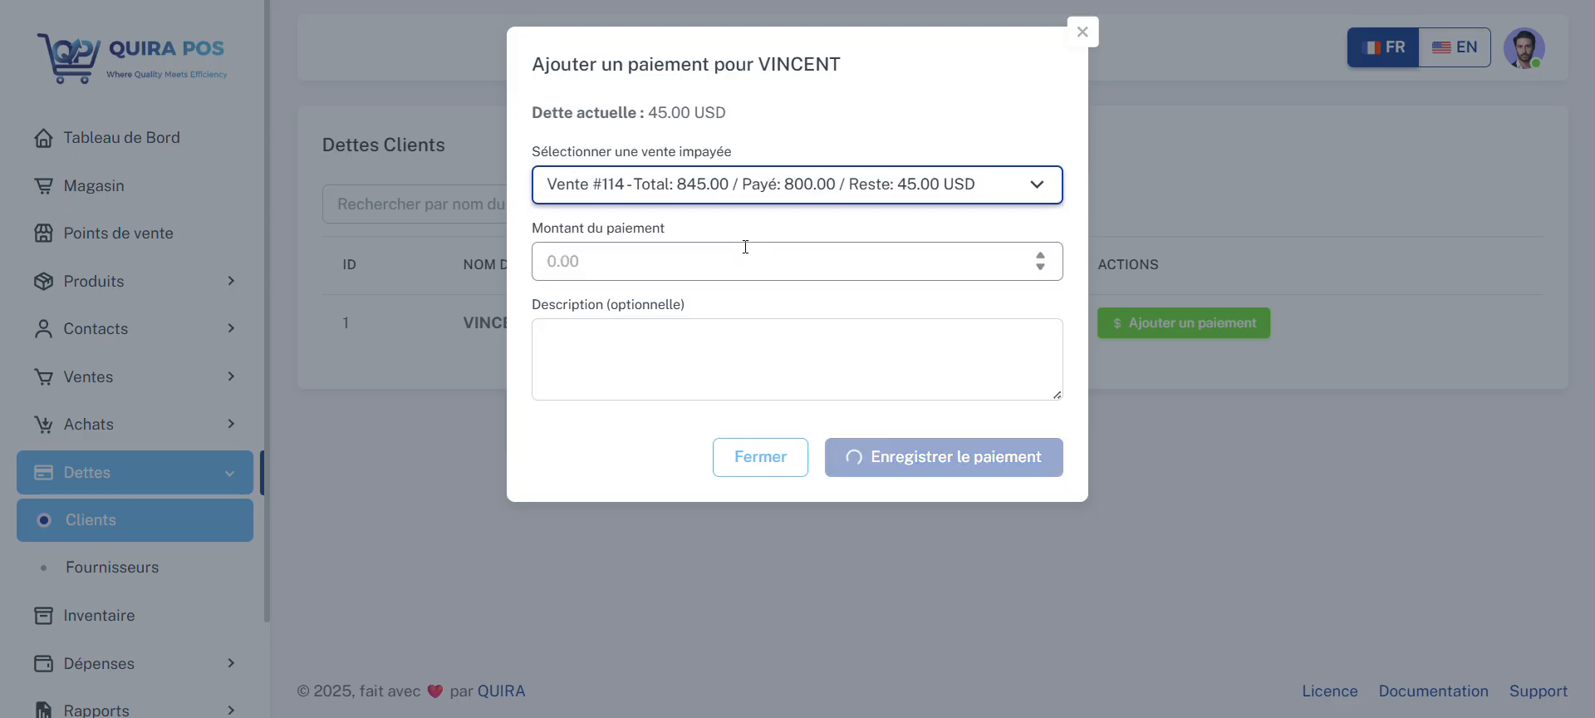
pyautogui.click(694, 260)
pyautogui.write('45')
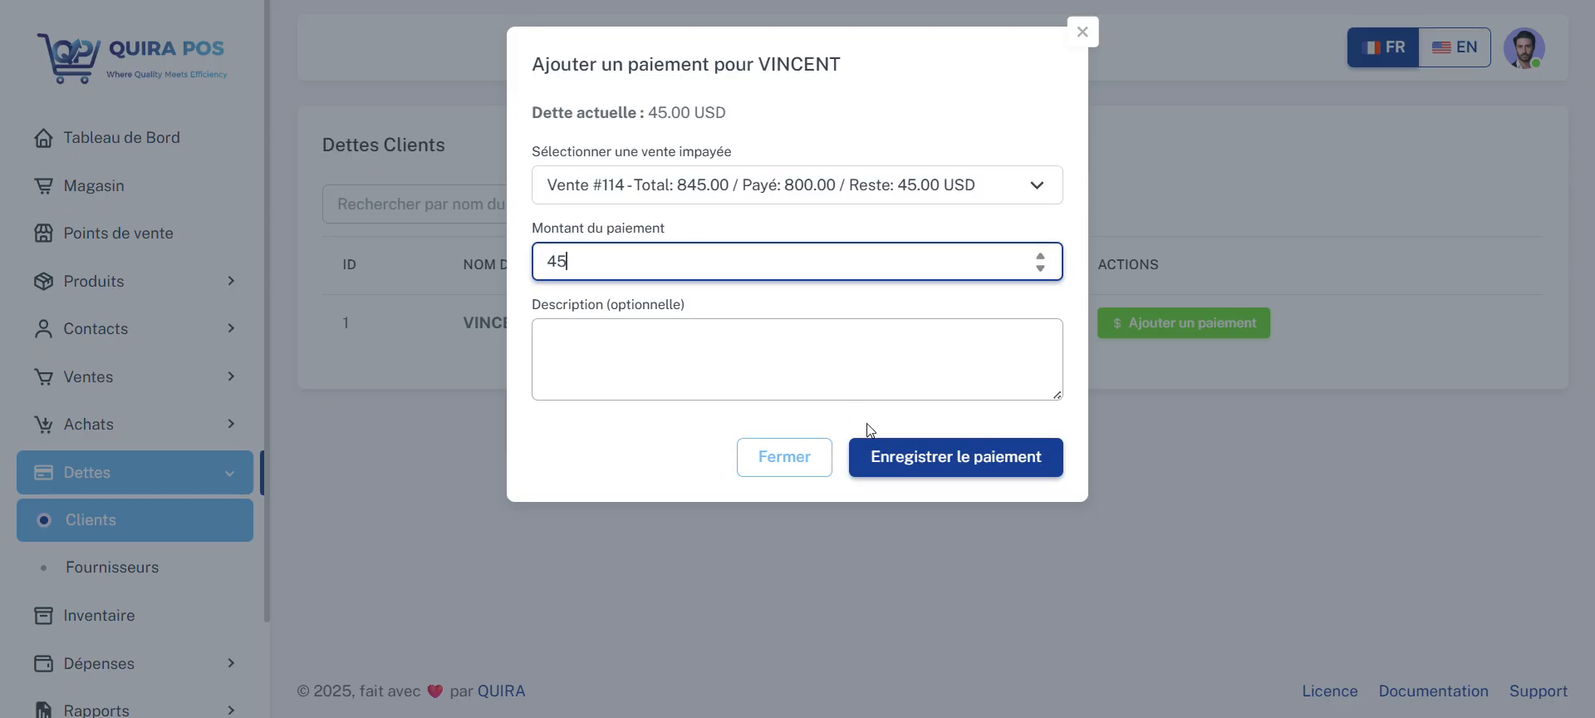
pyautogui.click(903, 455)
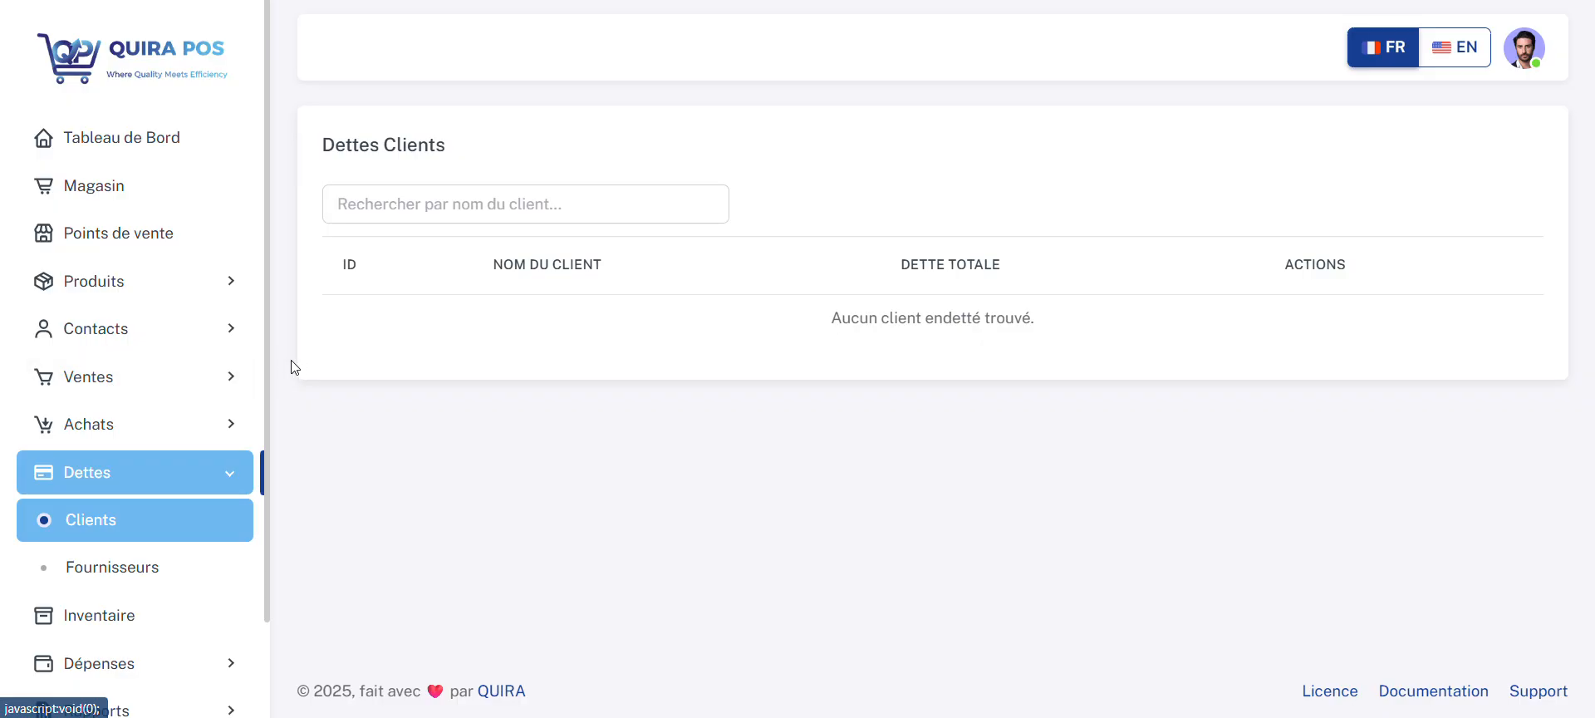
# Step: Open the purchase history and review the details of the Nguba and Nyawera store purchases, closing each one
pyautogui.moveTo(268, 364); pyautogui.dragTo(267, 395)
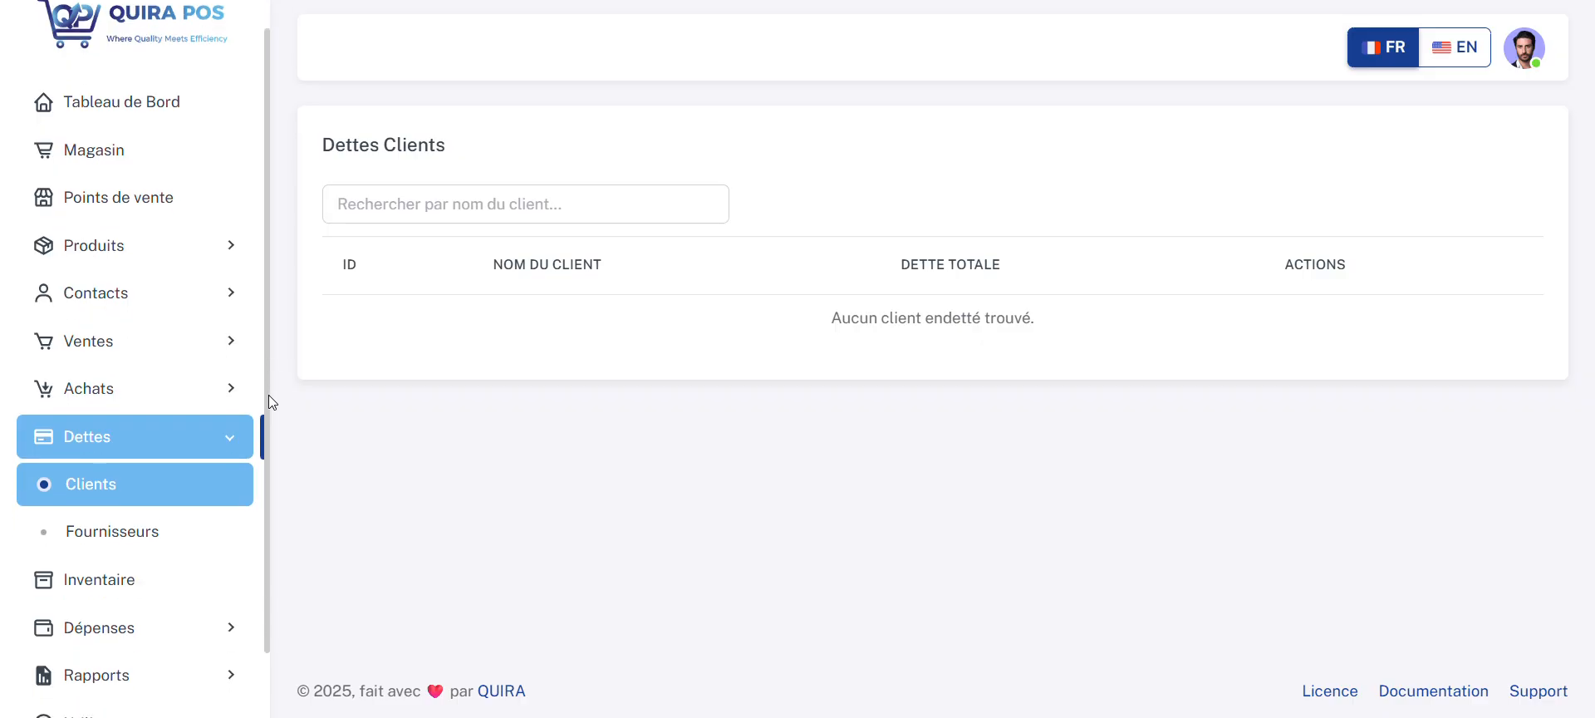
pyautogui.click(181, 391)
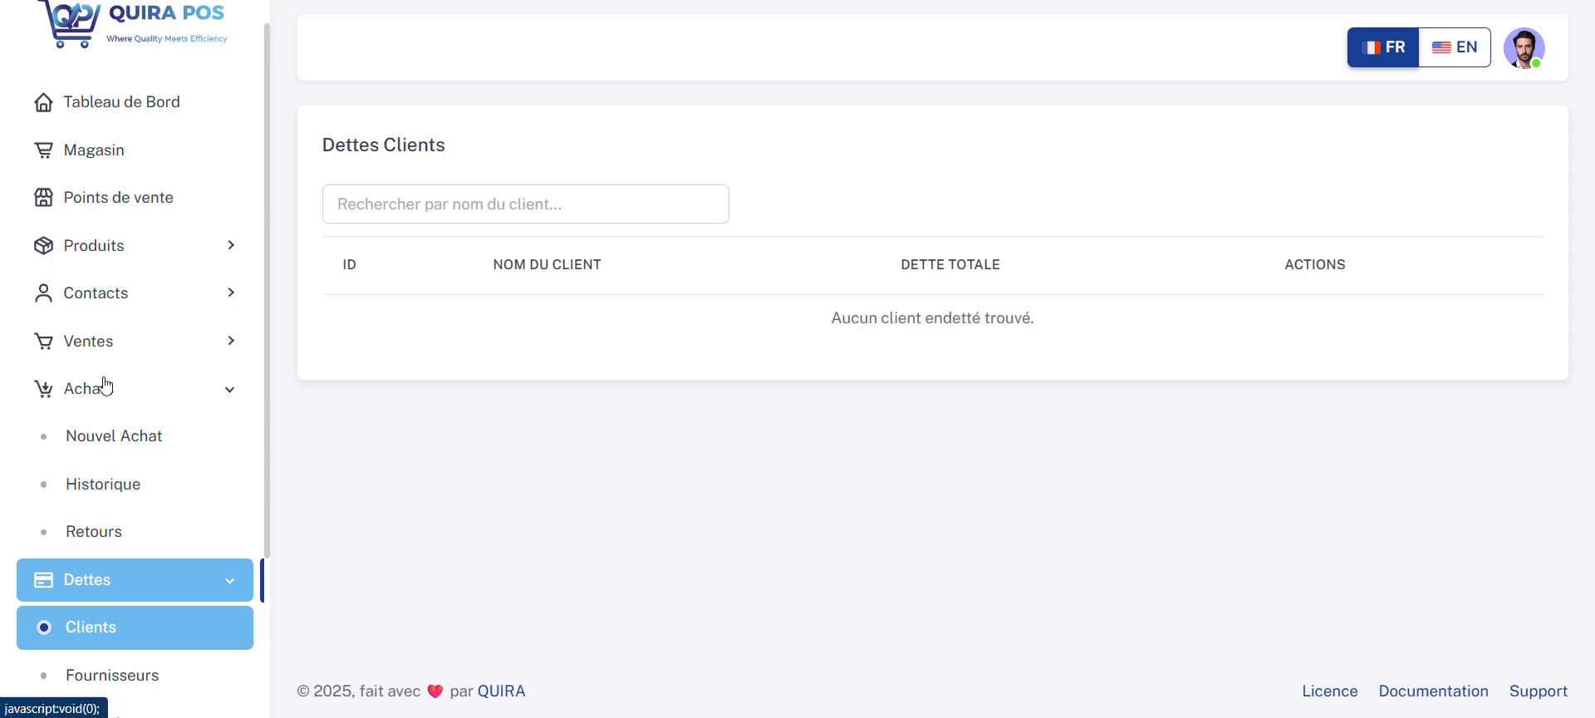
pyautogui.click(121, 482)
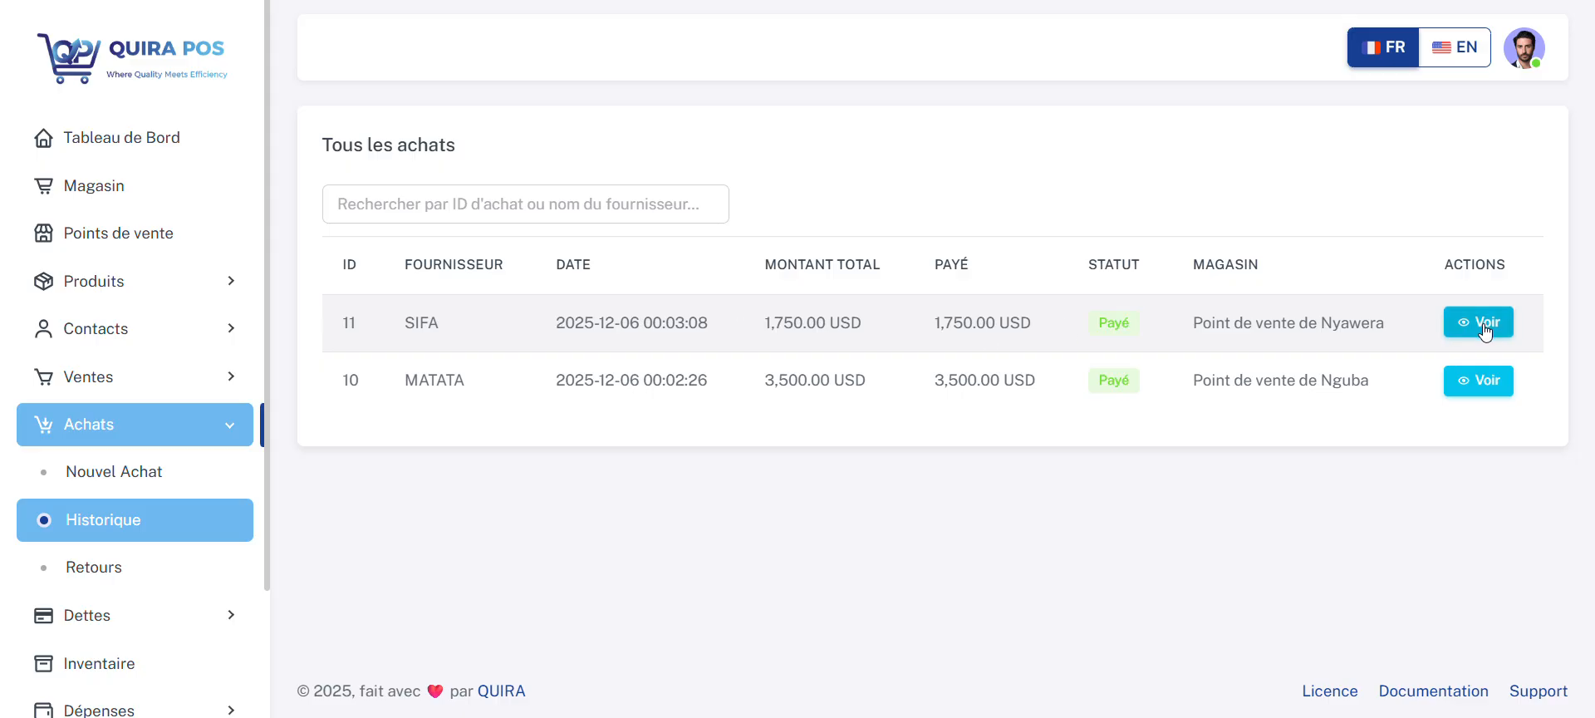
pyautogui.click(1483, 380)
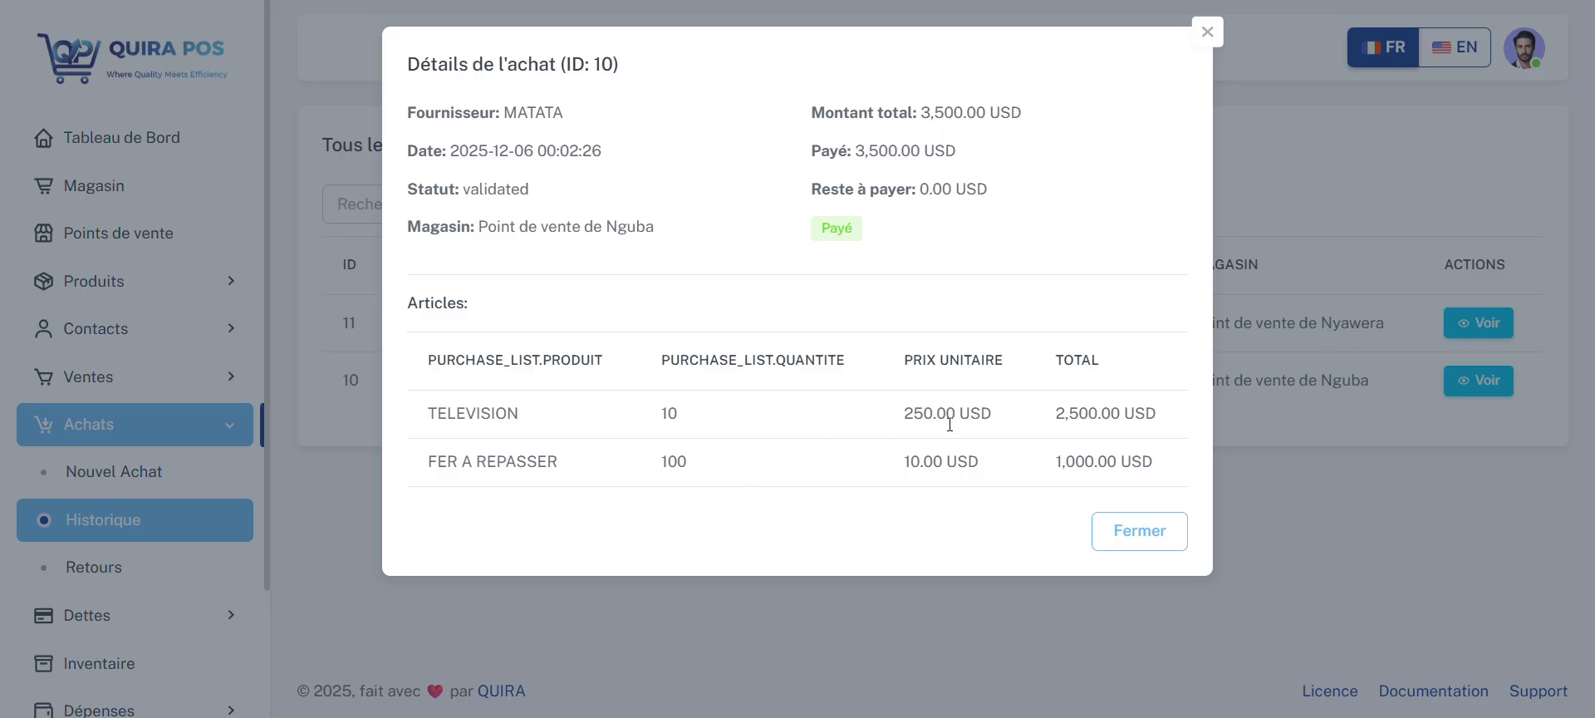
pyautogui.click(1119, 541)
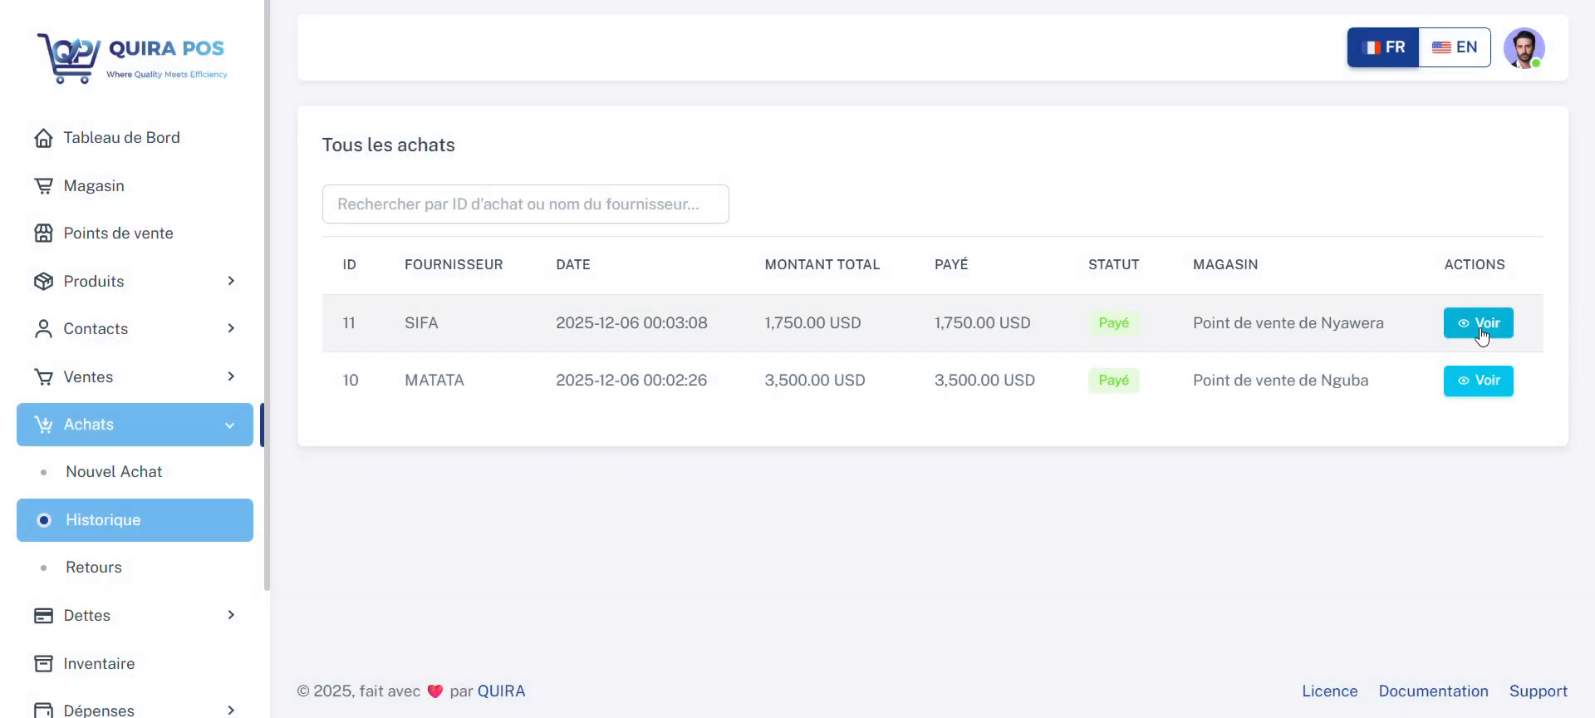
pyautogui.click(1482, 326)
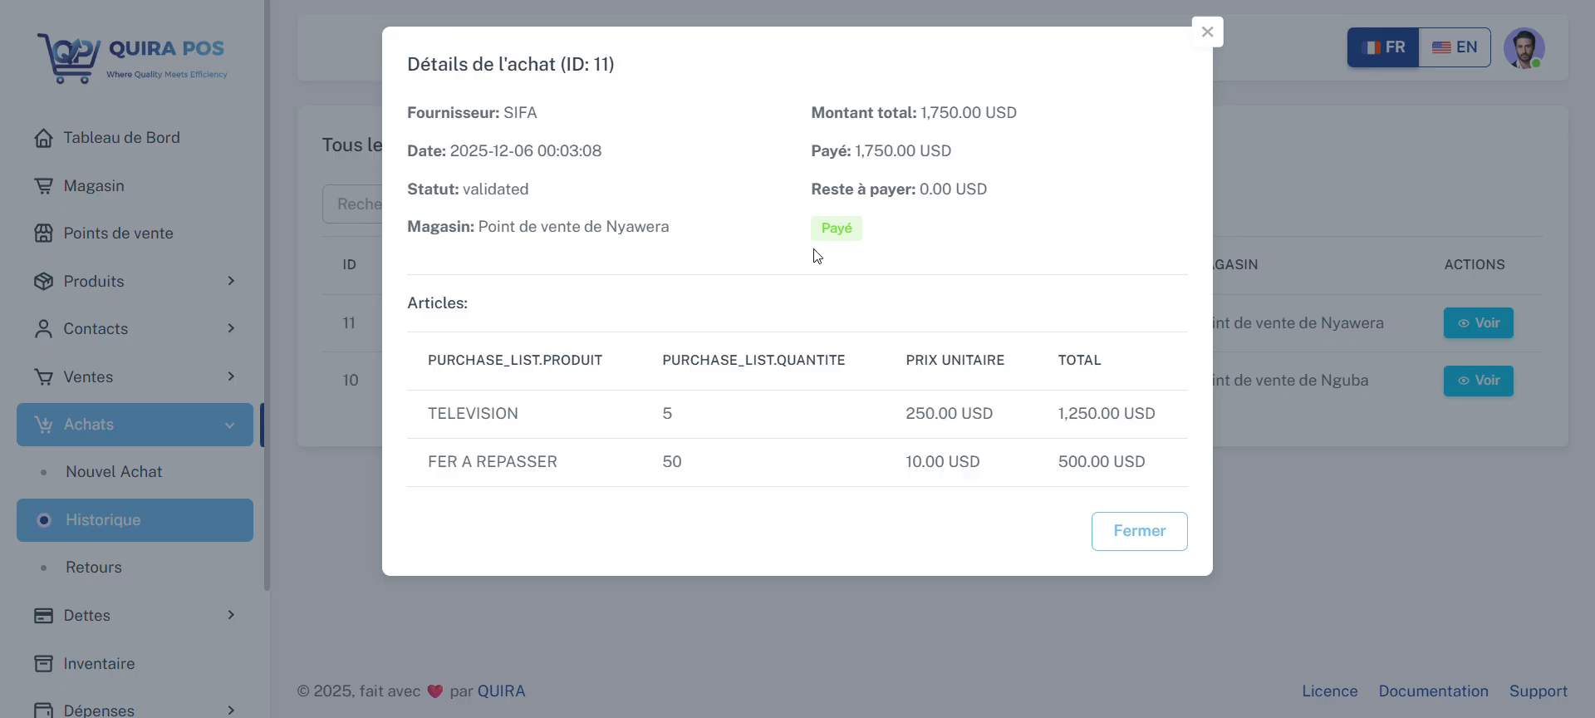
pyautogui.click(1152, 534)
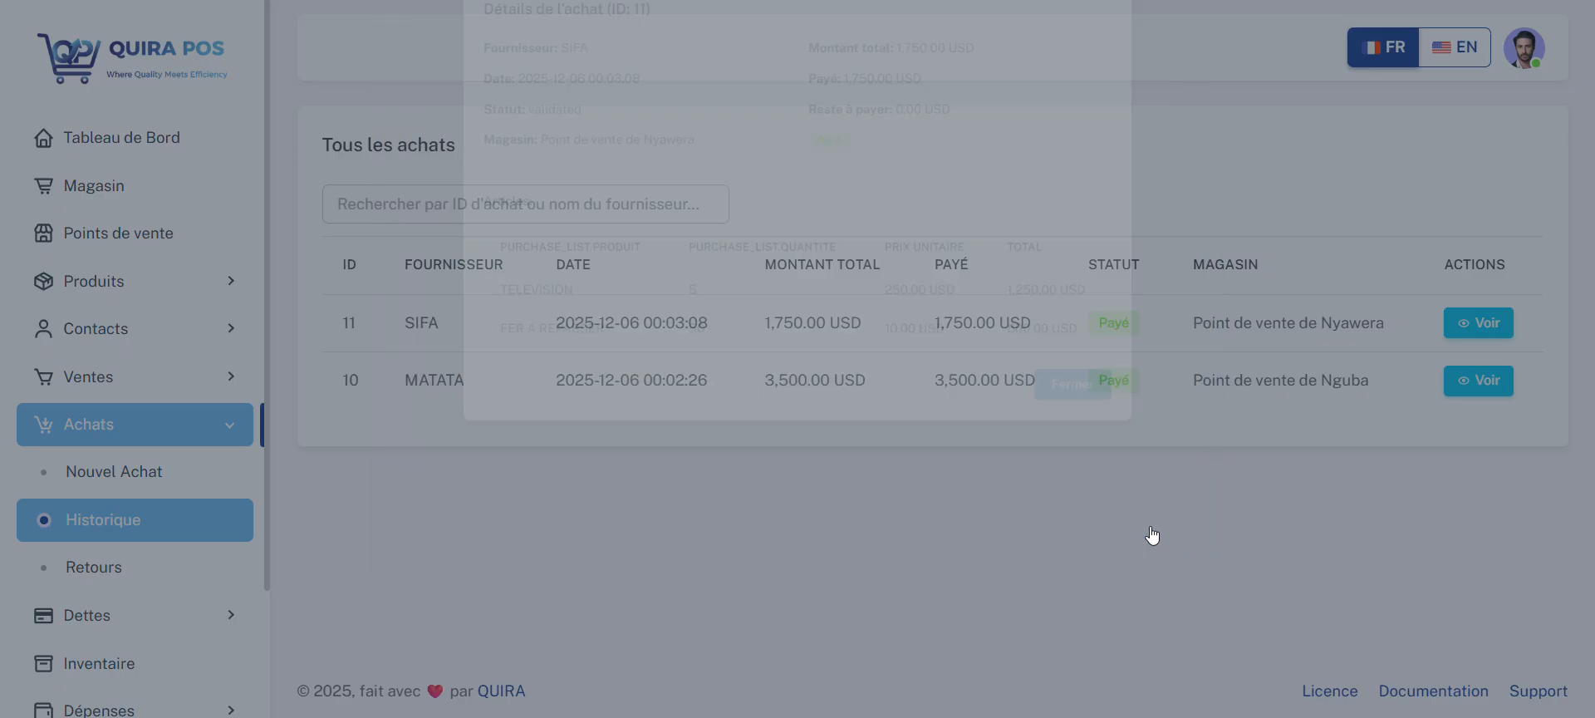
# Step: Open the sales history and view the details of the older sale, totalling 430 USD
pyautogui.click(137, 429)
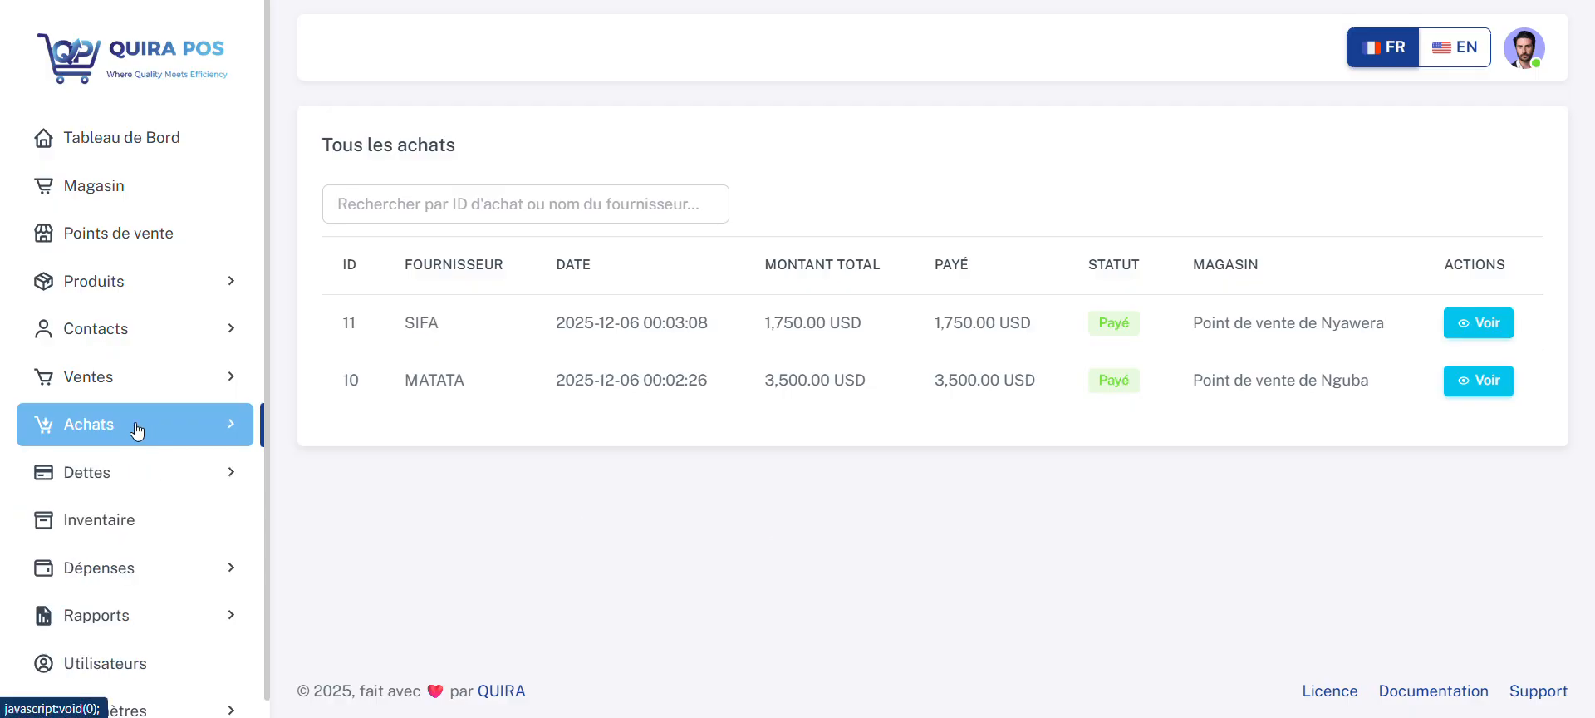
pyautogui.click(118, 388)
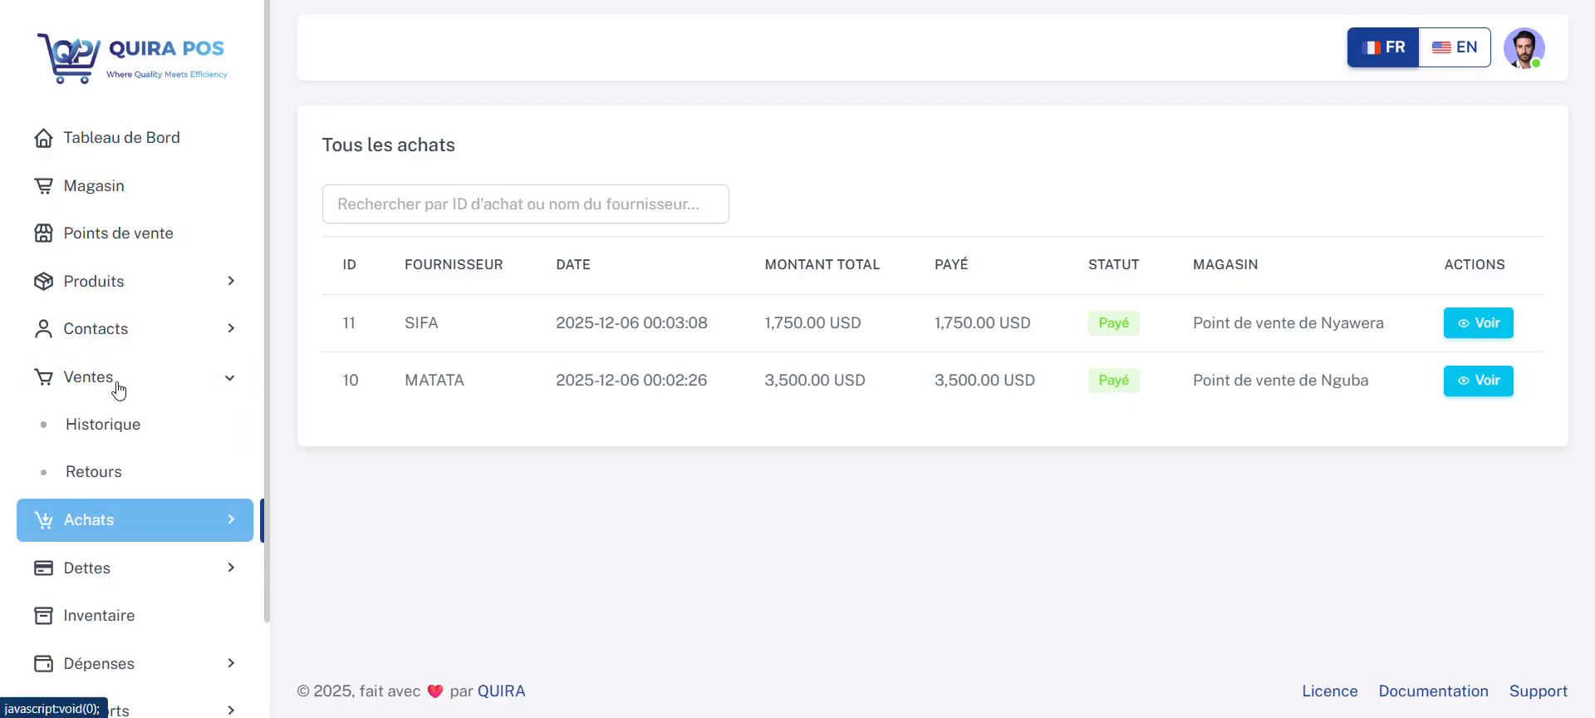
pyautogui.click(118, 439)
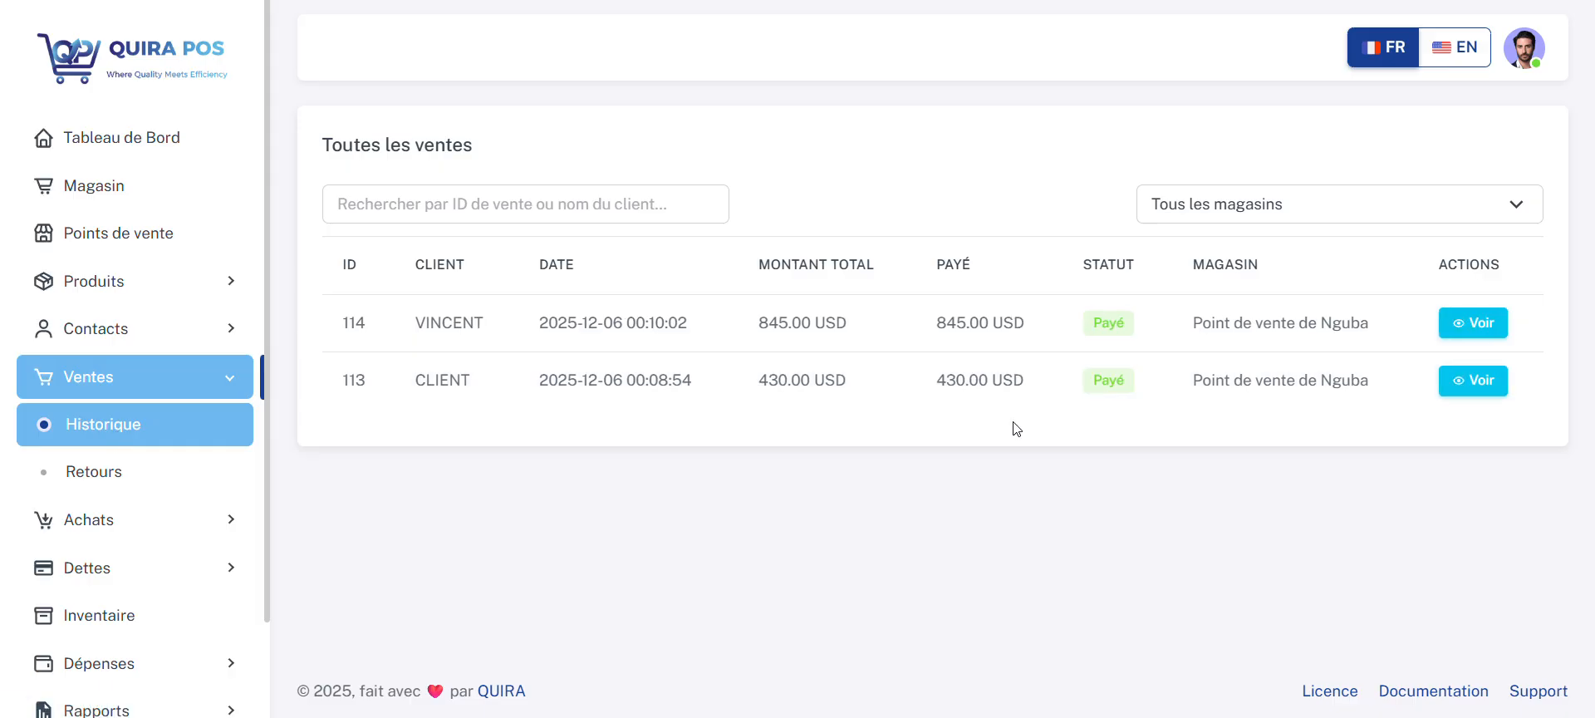
pyautogui.click(1474, 384)
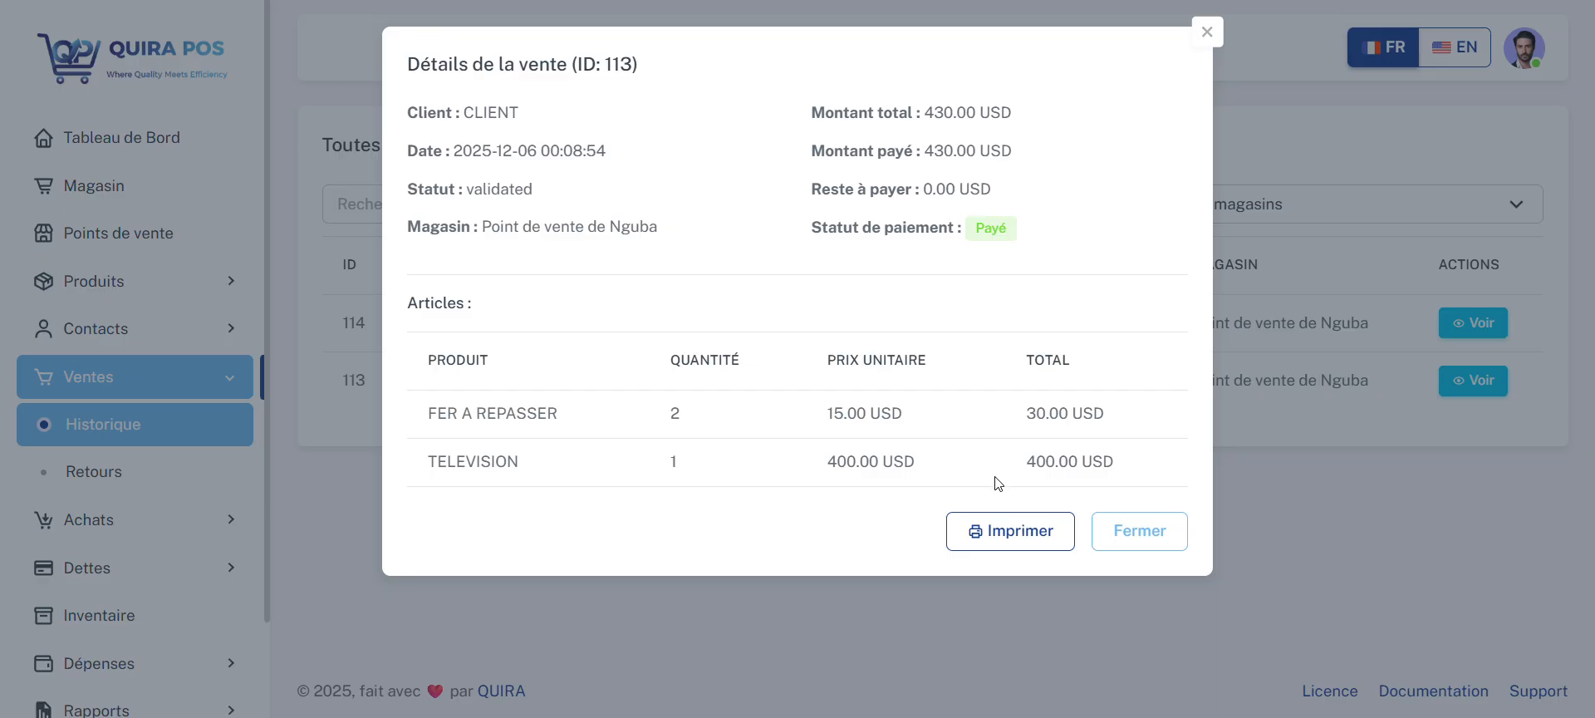
# Step: Preview the sale's printable invoice, cancel the printing without saving, and close the sale details
pyautogui.click(1014, 532)
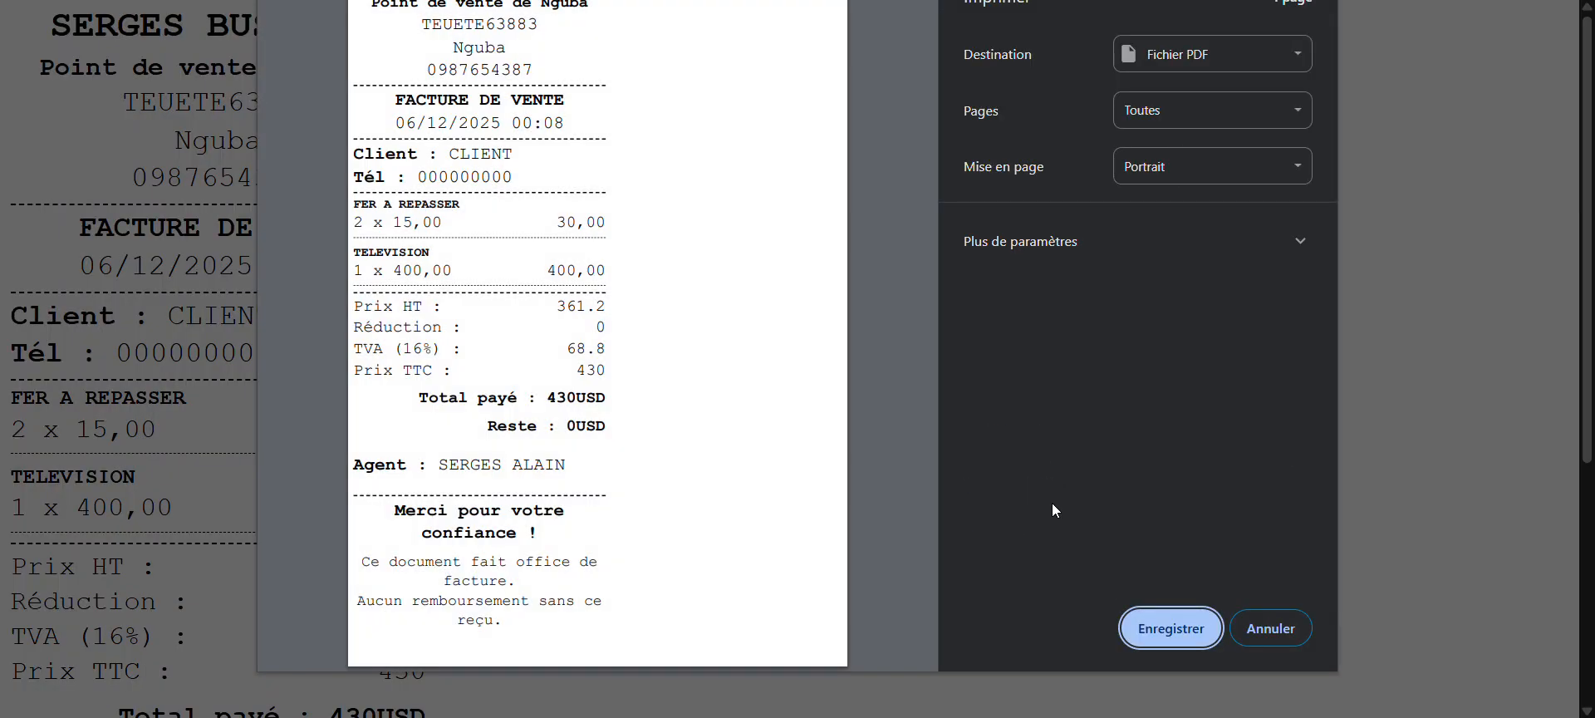
pyautogui.click(1276, 623)
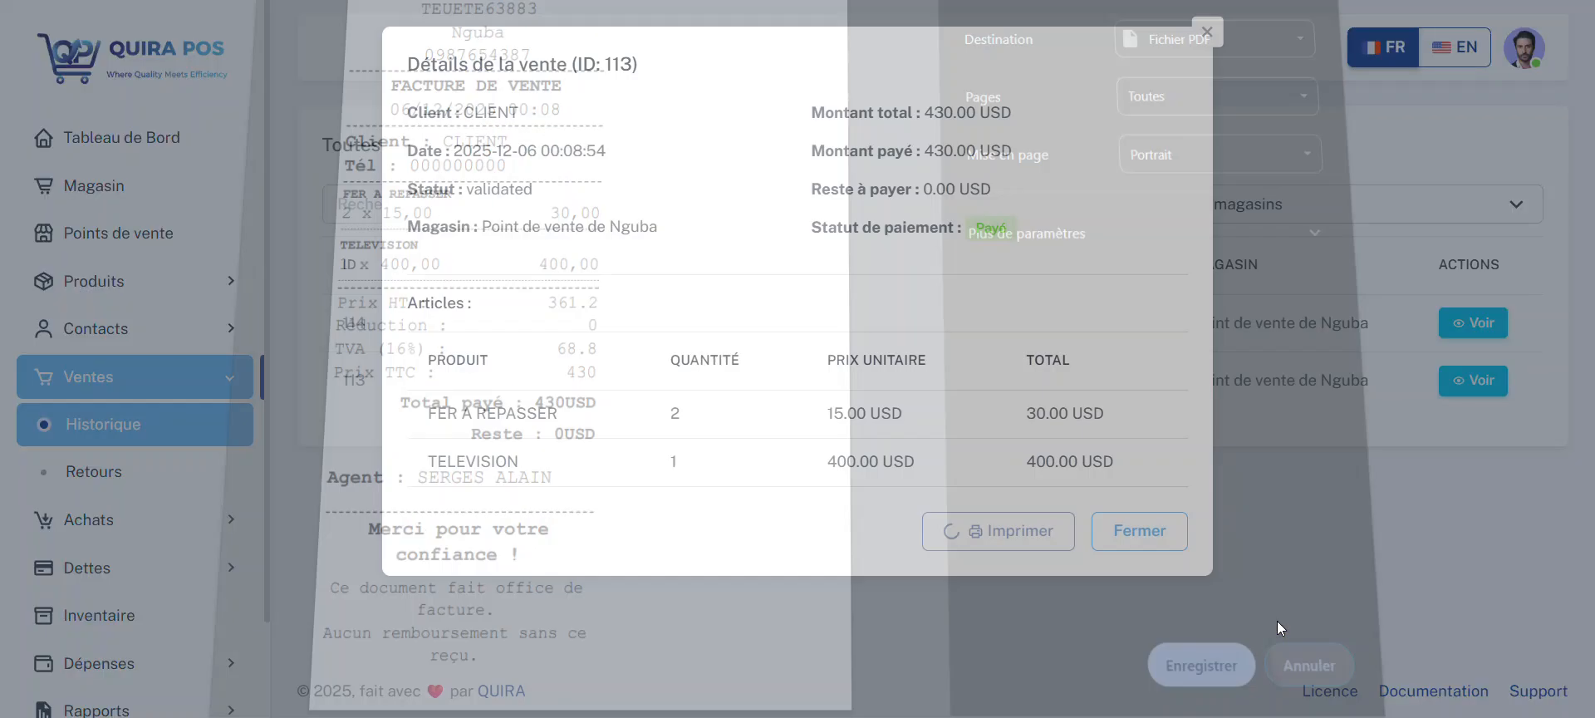
pyautogui.click(1140, 531)
pyautogui.click(1464, 323)
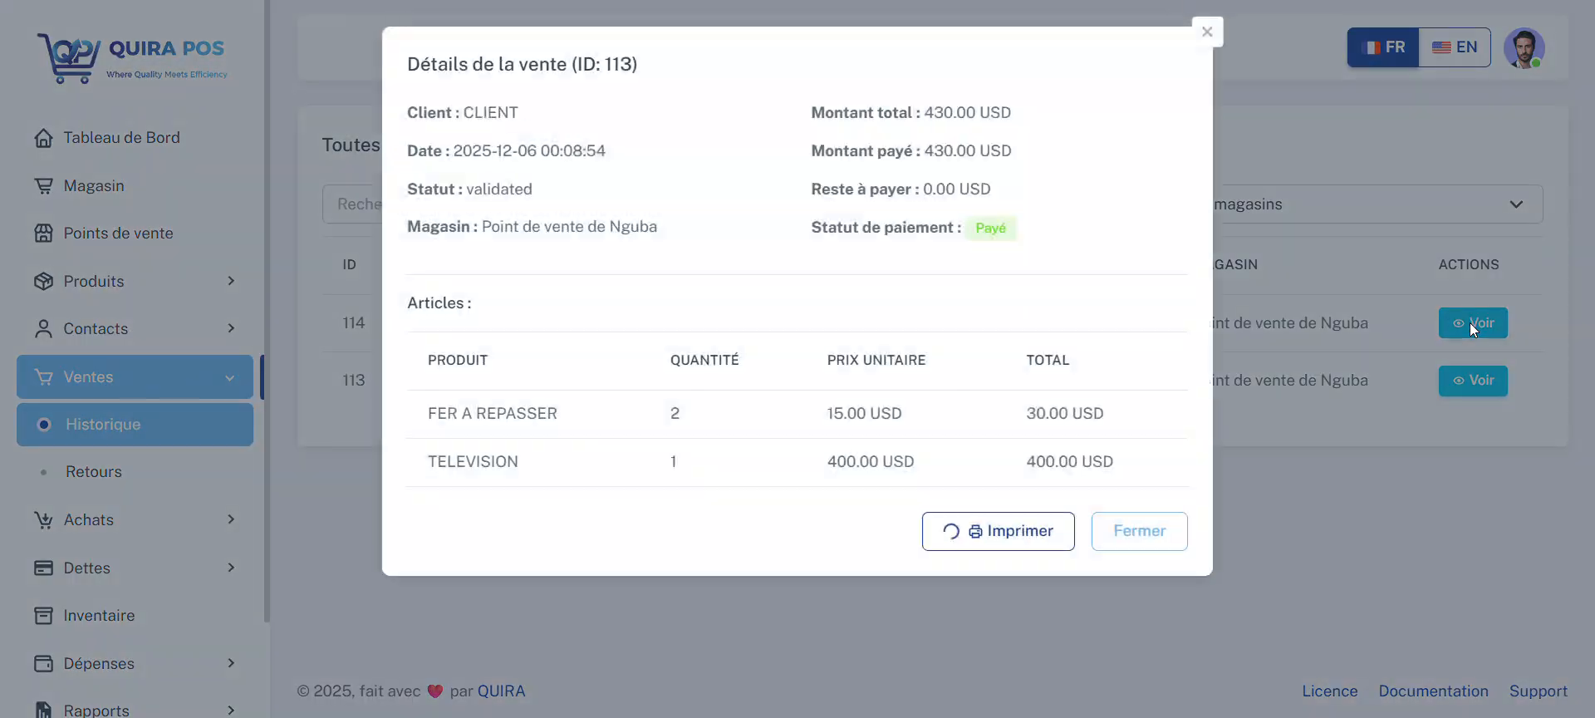
pyautogui.click(1135, 525)
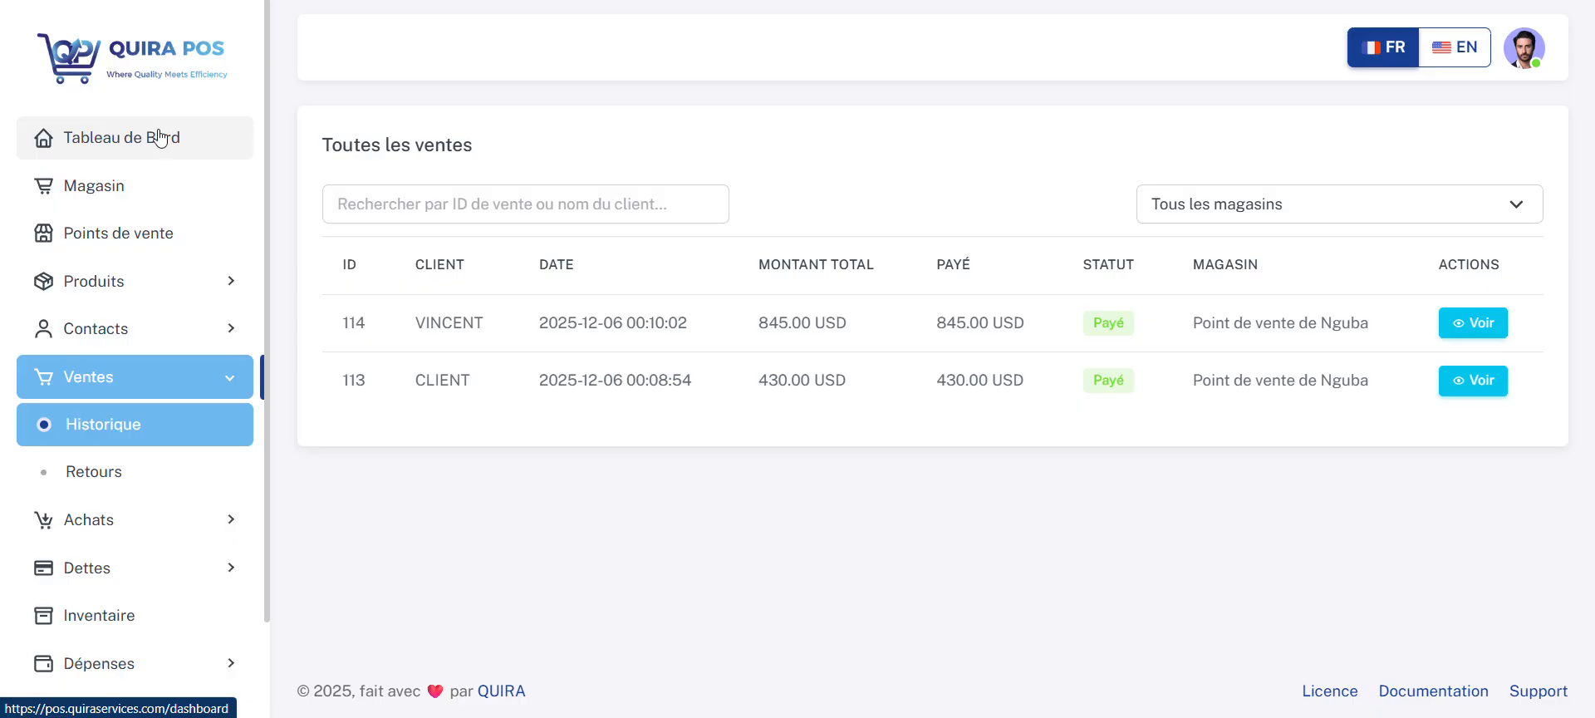
# Step: Open the dashboard and examine its sales and purchase totals, weekly sales chart, recent transactions, popular products and quick actions
pyautogui.click(161, 139)
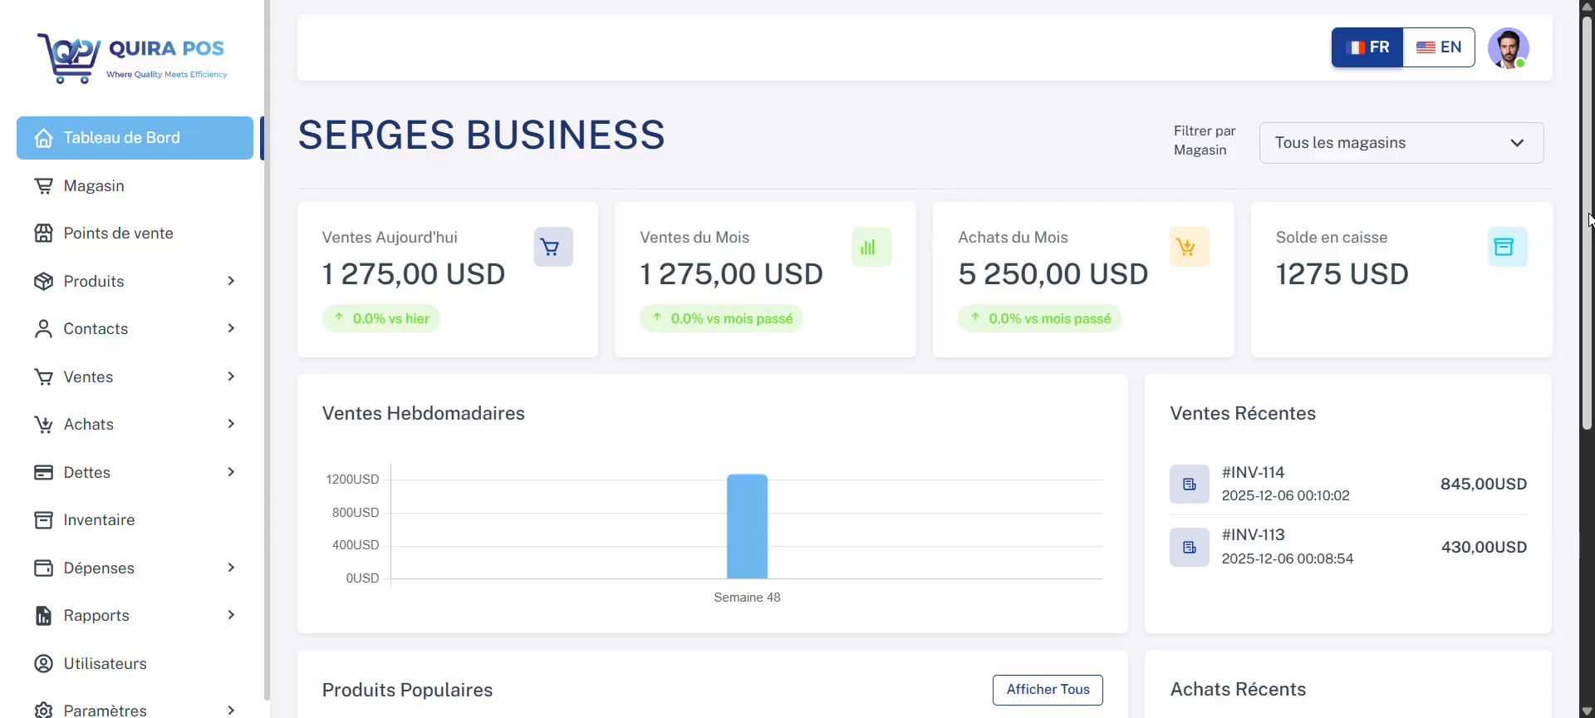
pyautogui.scroll(-1, 1589, 217)
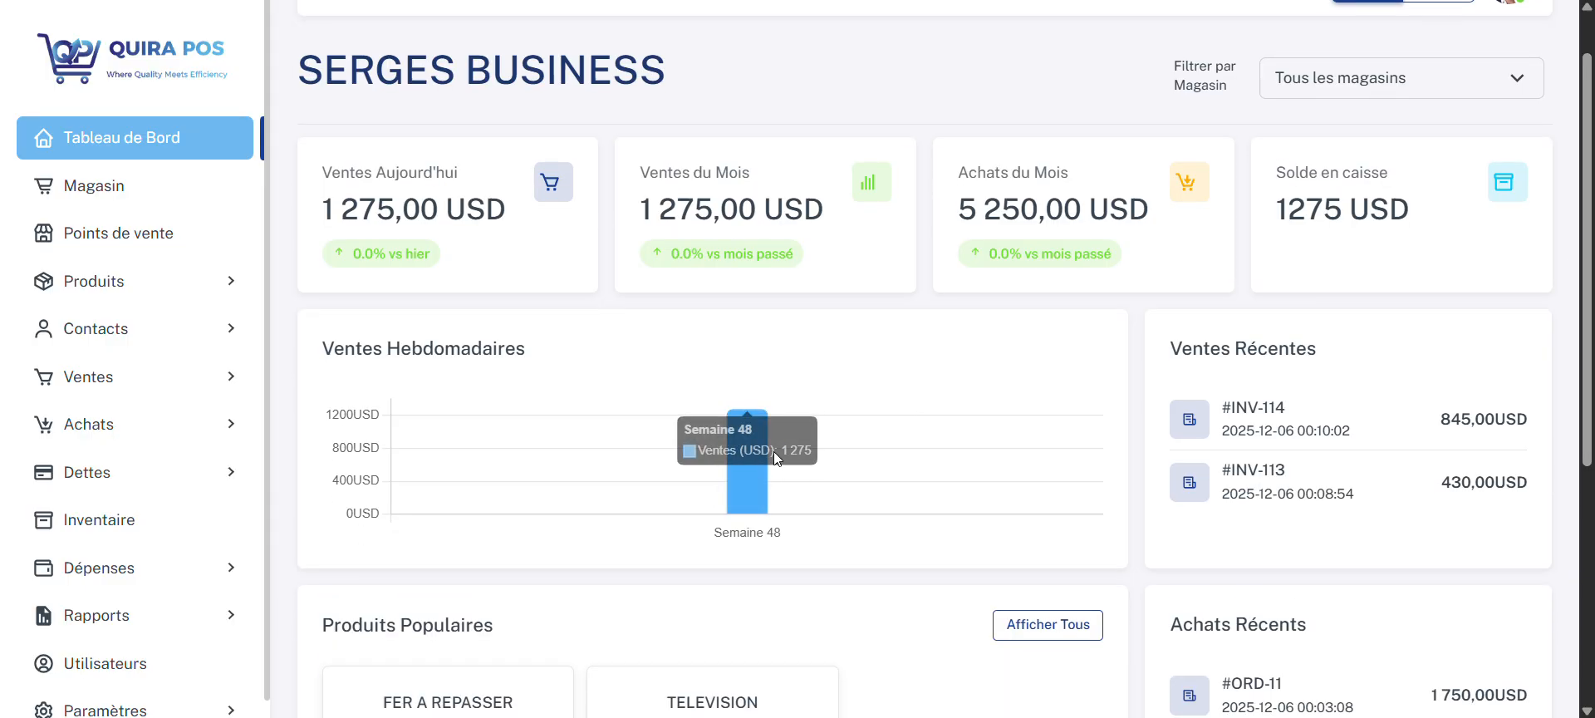
pyautogui.scroll(-1, 1586, 316)
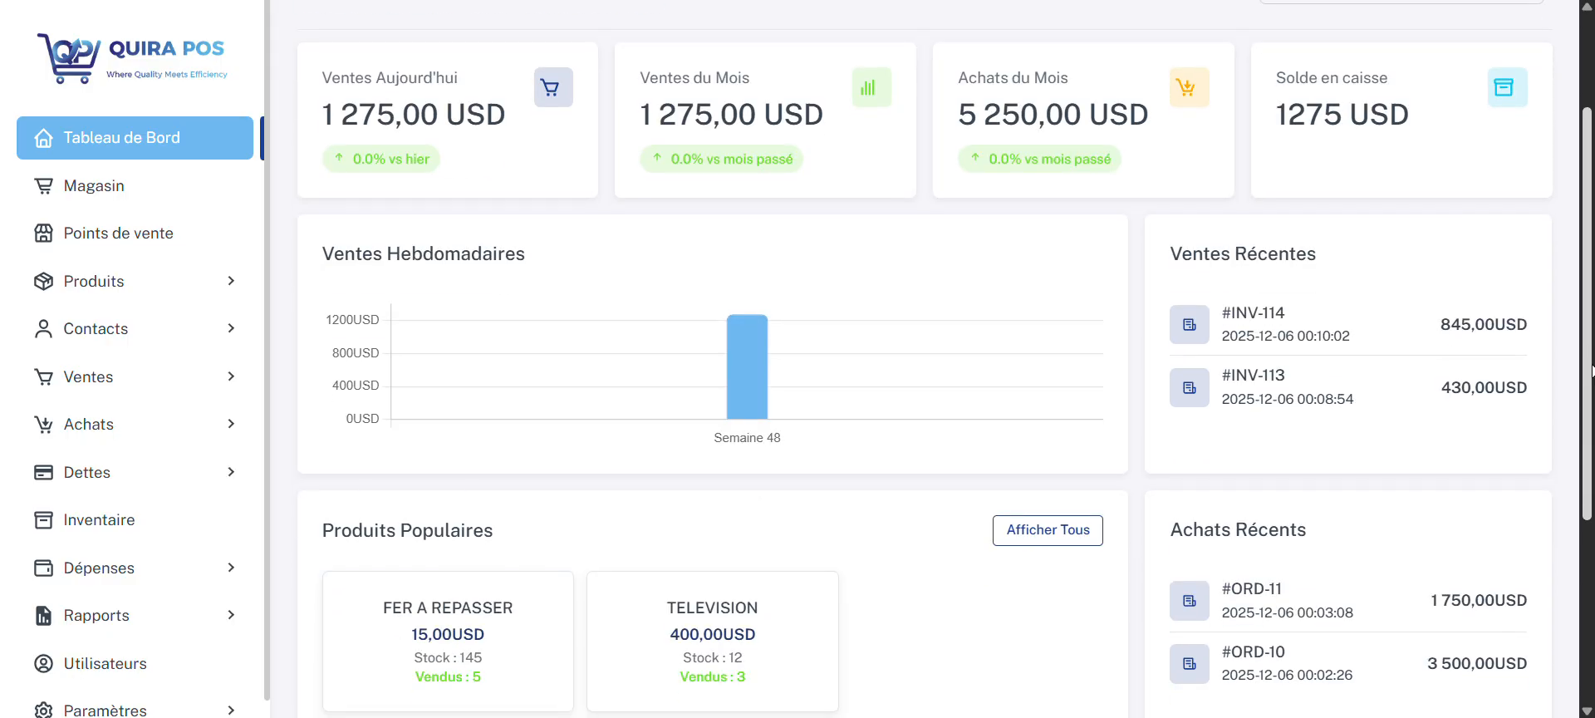
pyautogui.moveTo(756, 386)
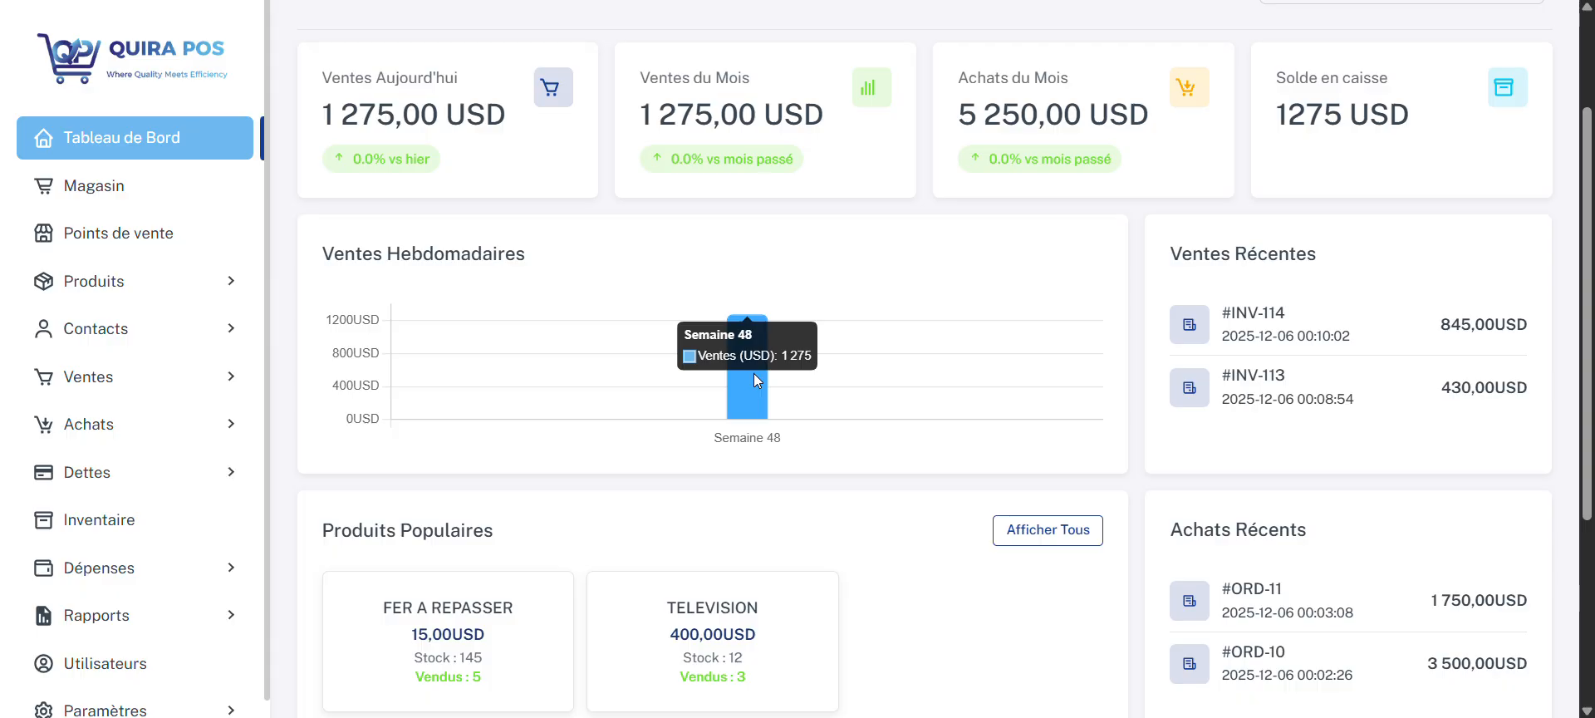
pyautogui.scroll(-2, 1572, 387)
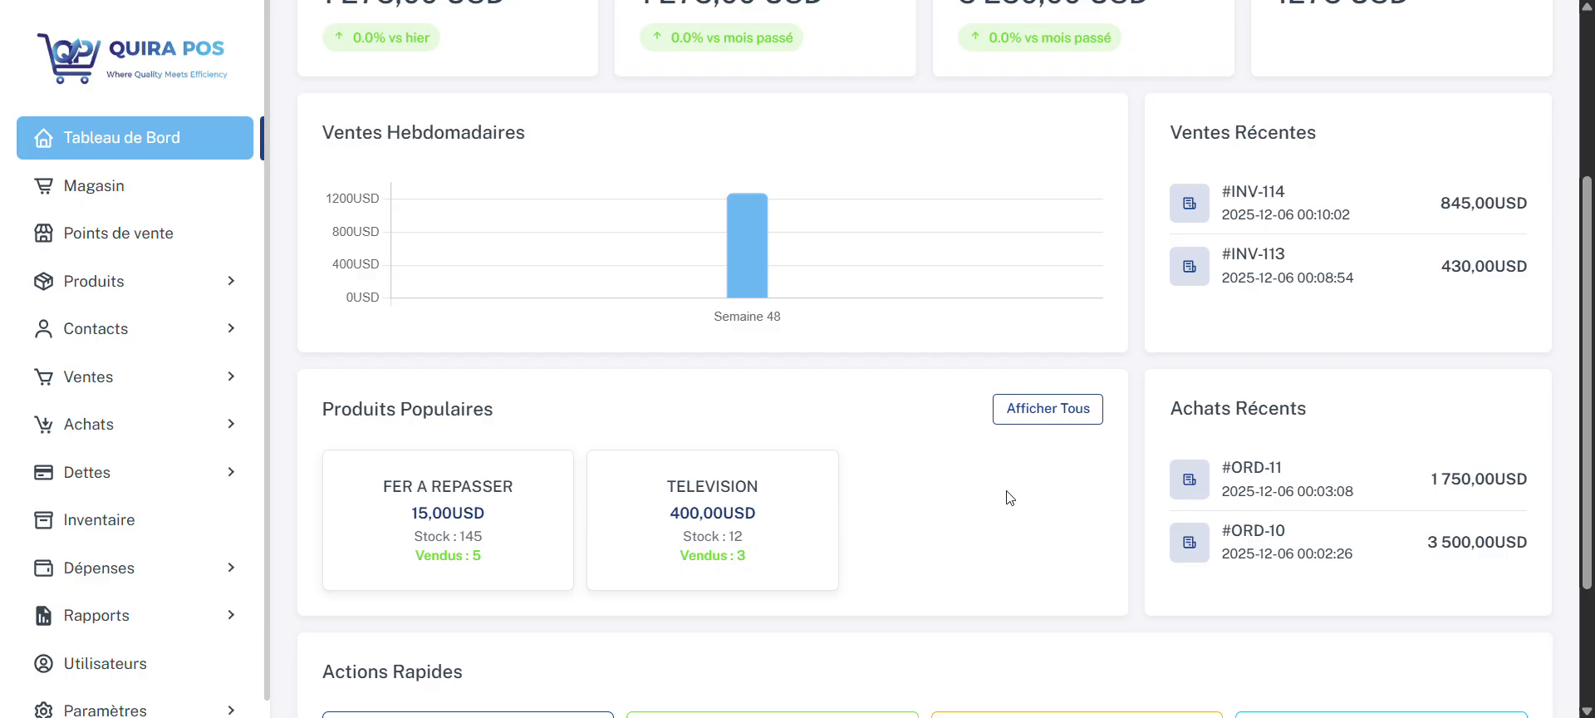
pyautogui.scroll(-3, 1047, 512)
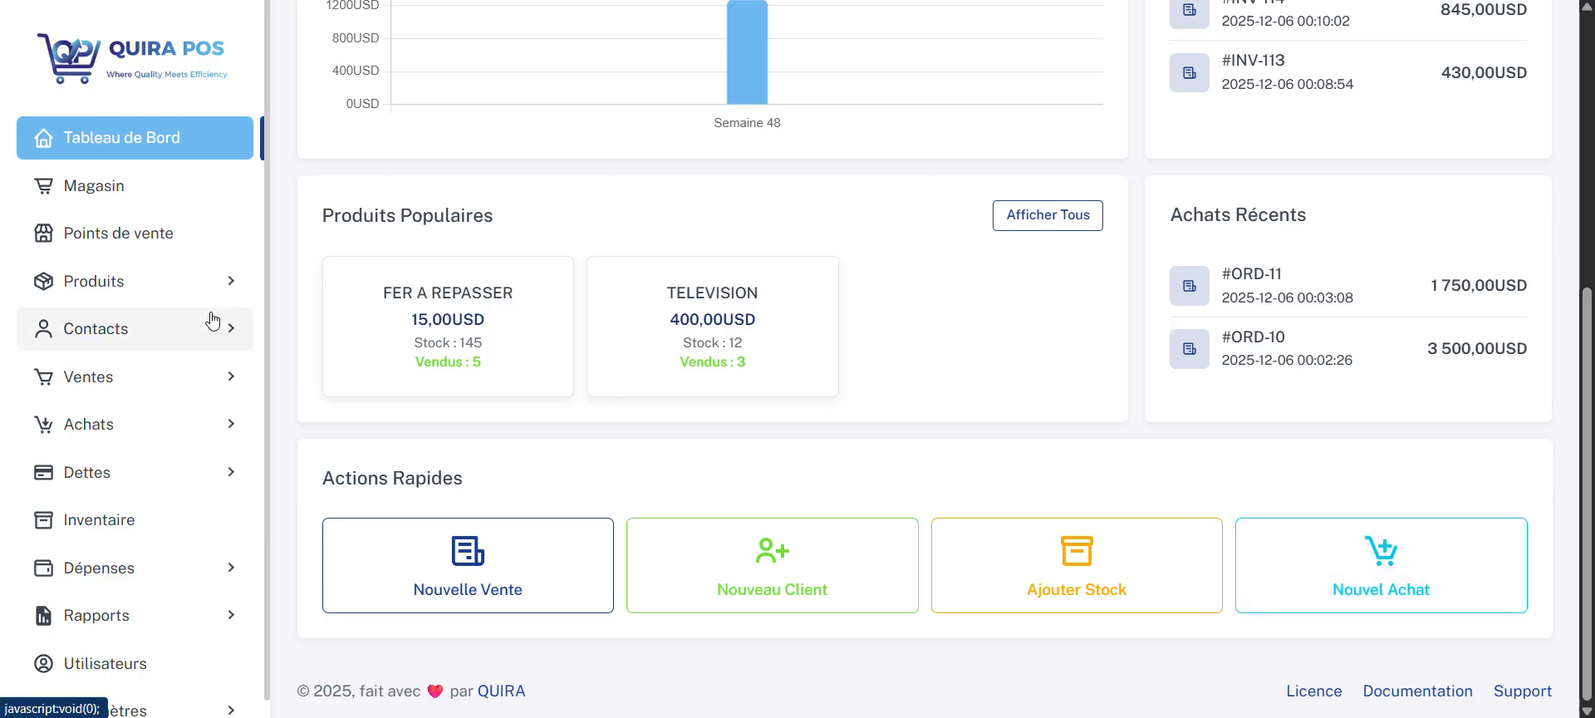
pyautogui.scroll(-1, 267, 329)
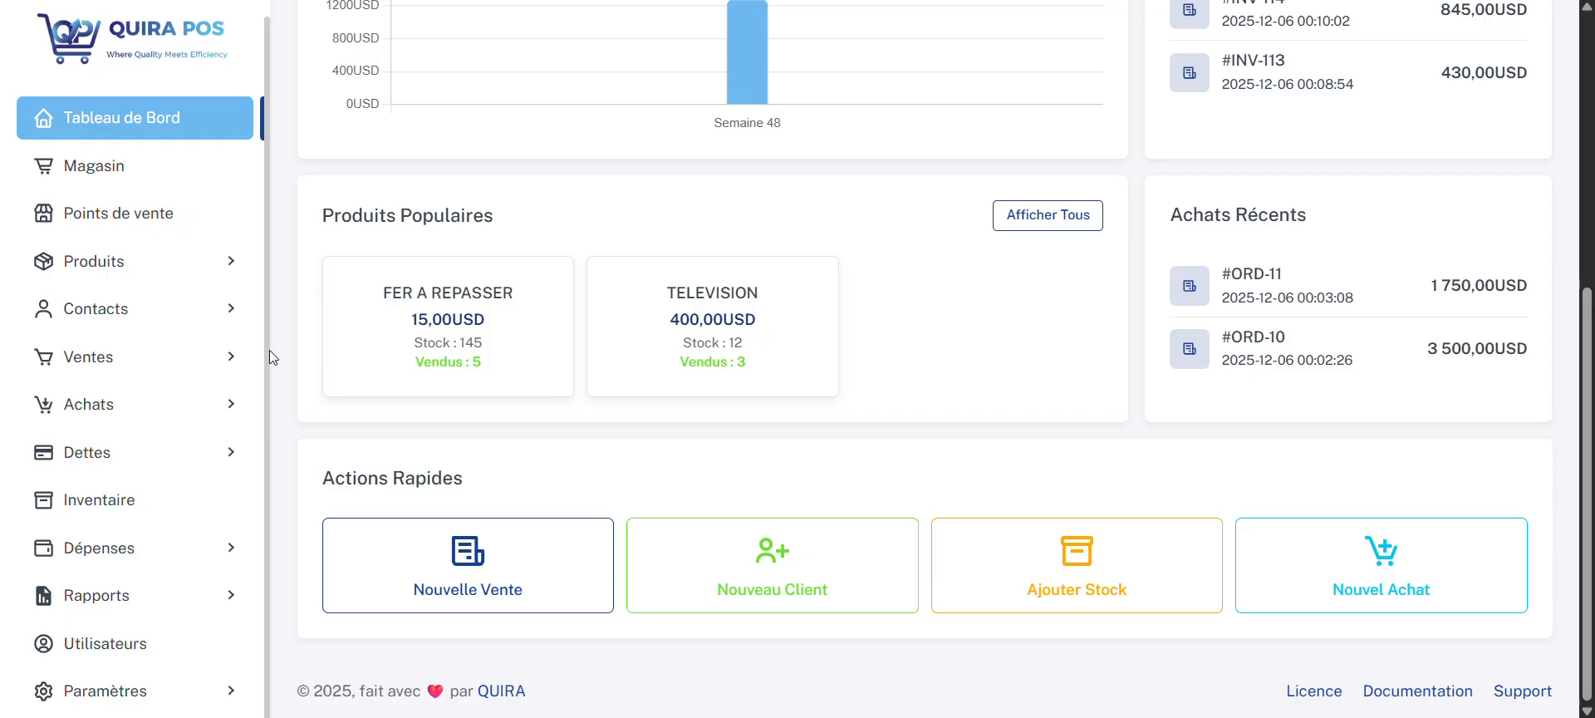
pyautogui.scroll(5, 840, 286)
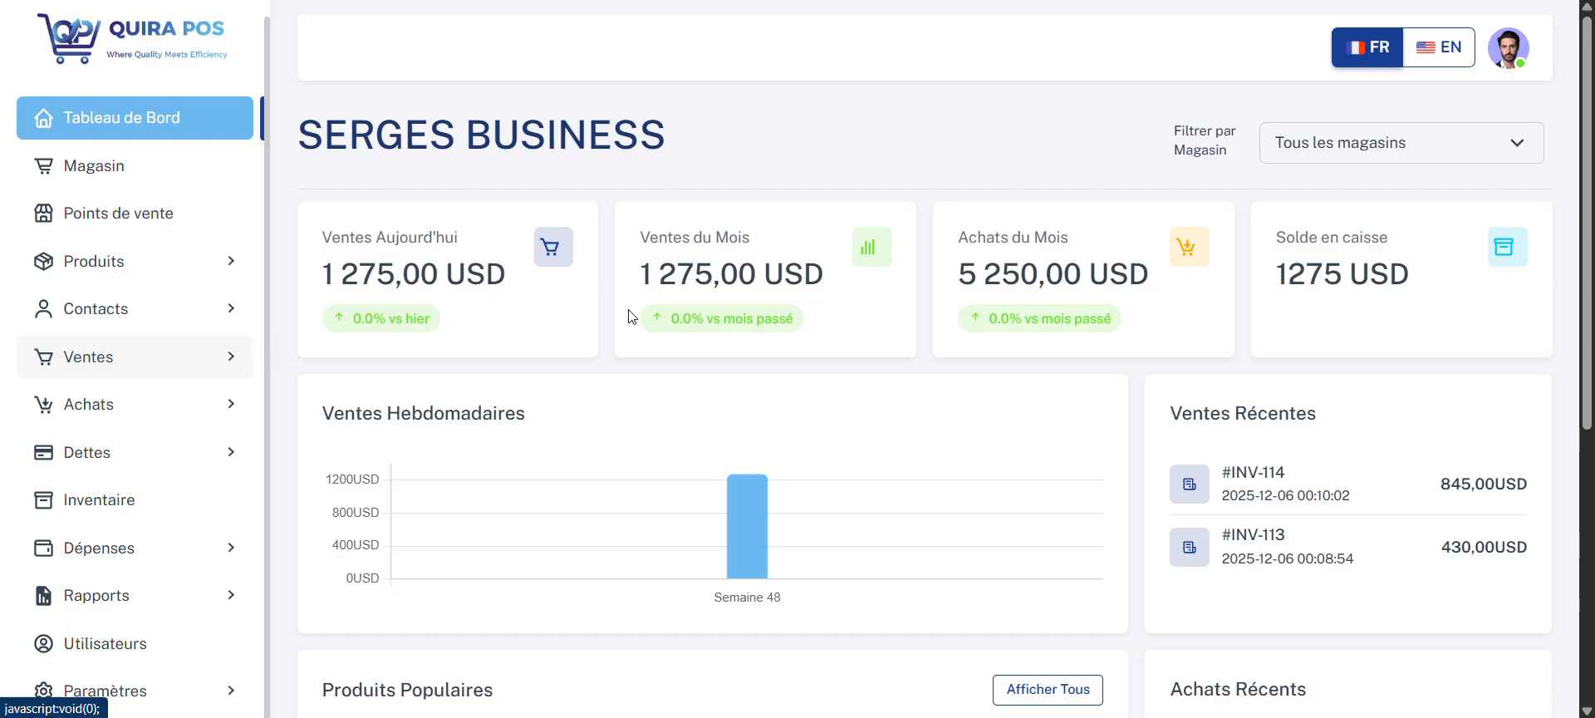
pyautogui.scroll(-5, 648, 324)
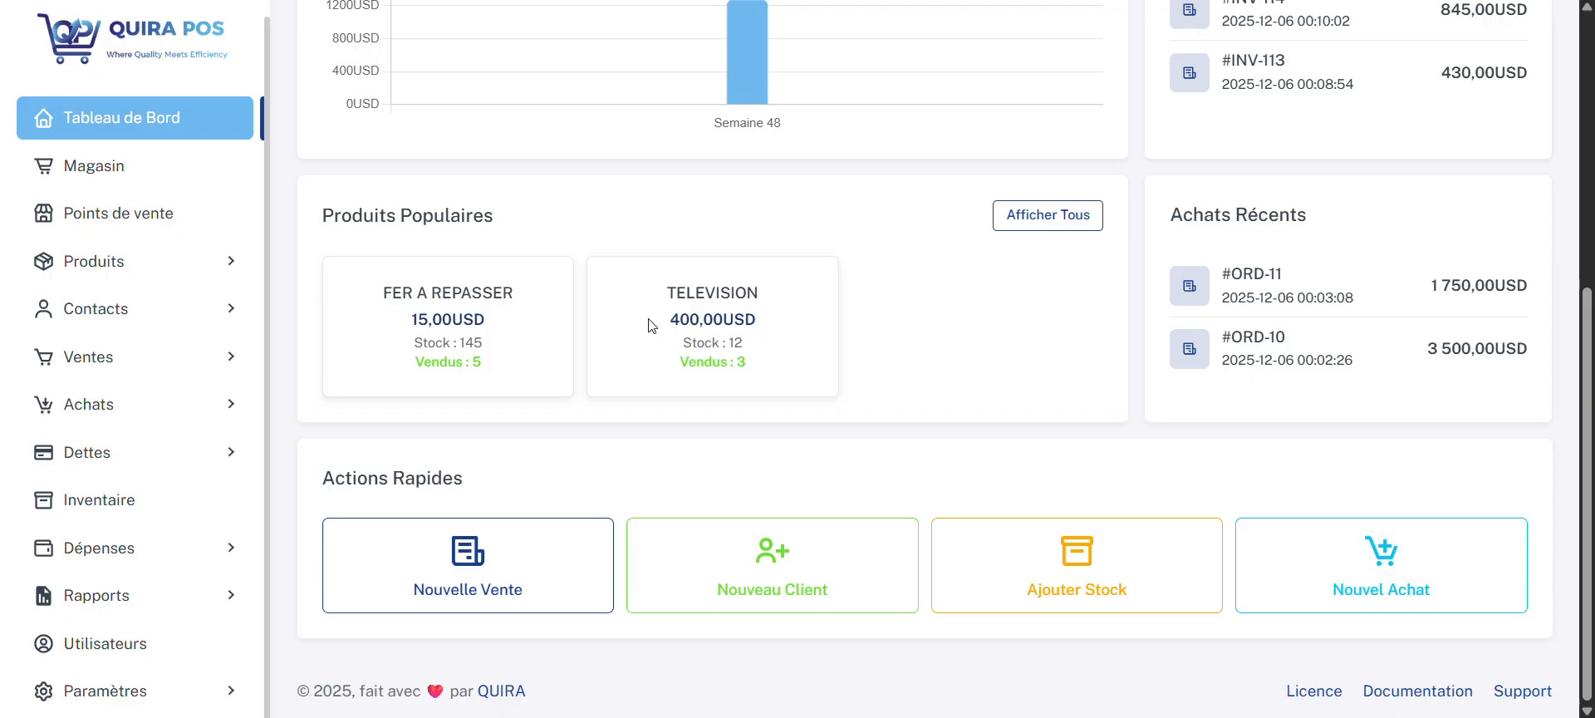
# Step: Open the expense categories and create a category named TRANSPORT, leaving its description empty
pyautogui.click(131, 557)
pyautogui.scroll(-1, 128, 554)
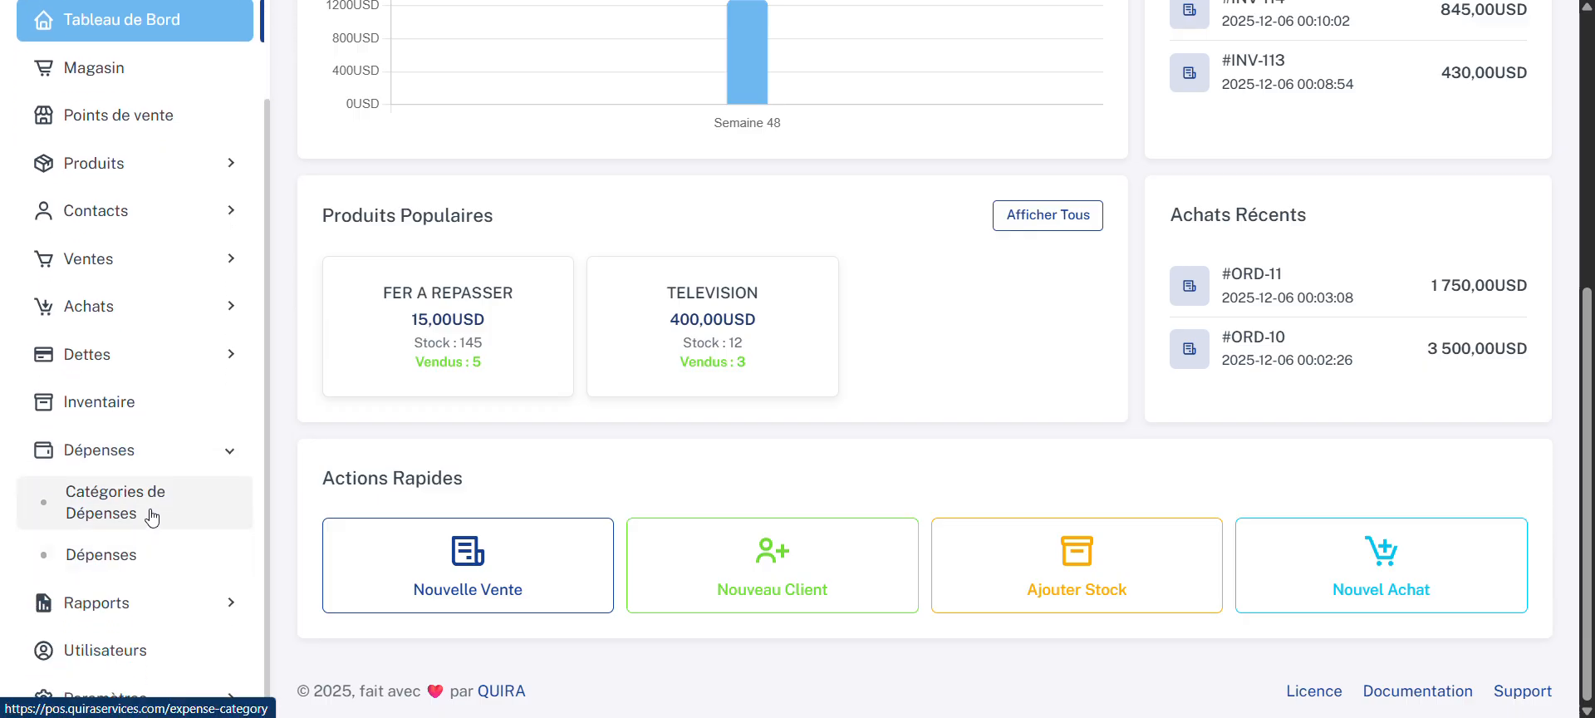
pyautogui.click(151, 517)
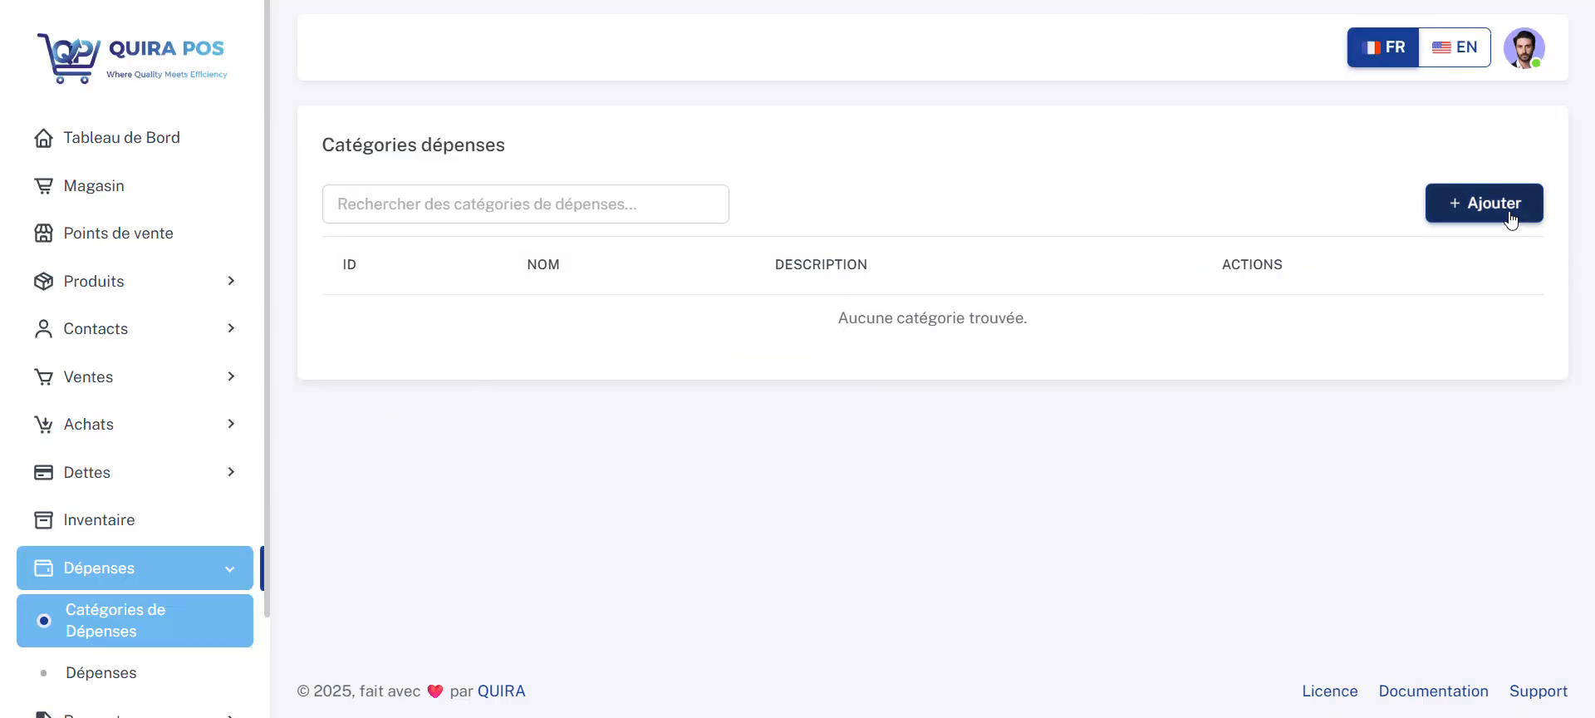
pyautogui.click(1455, 213)
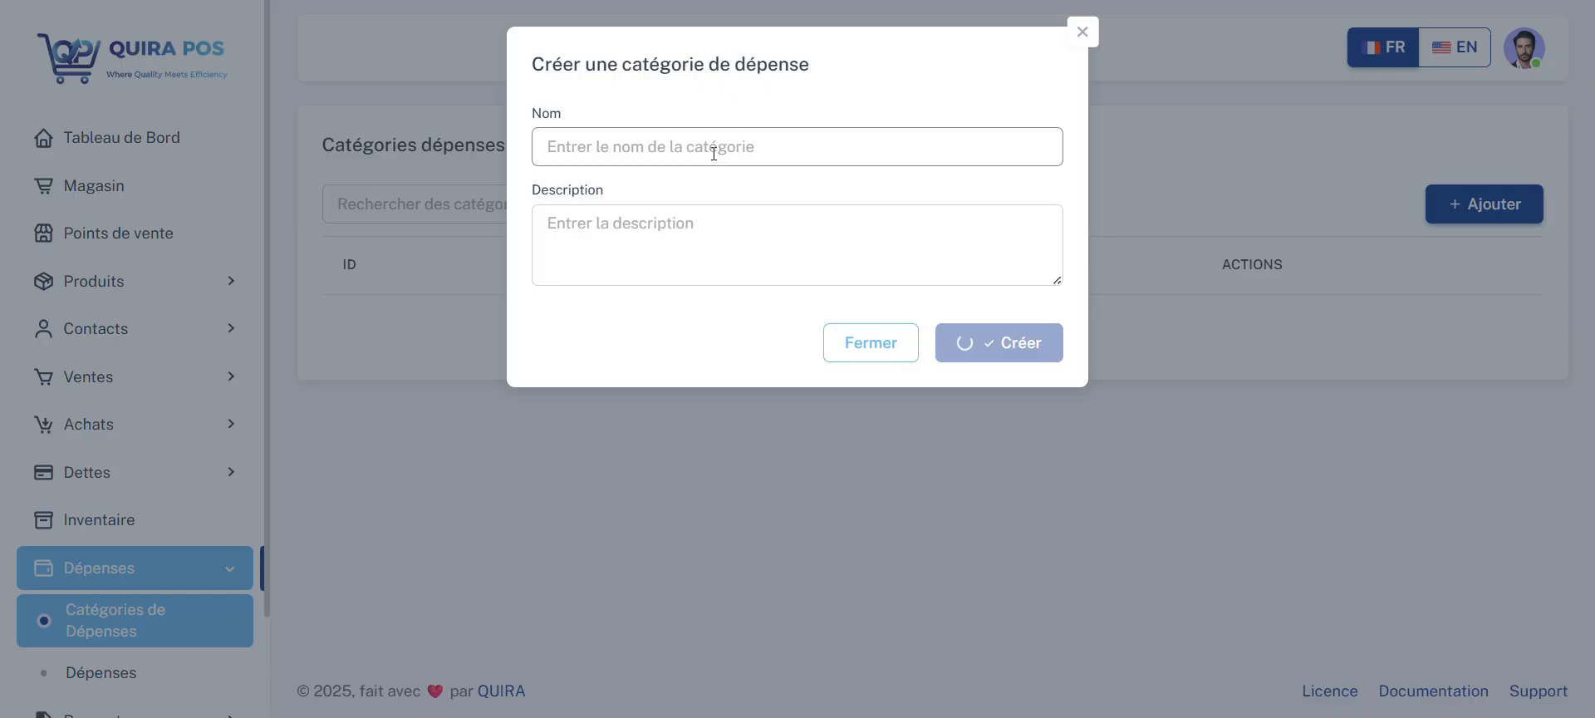
pyautogui.click(714, 154)
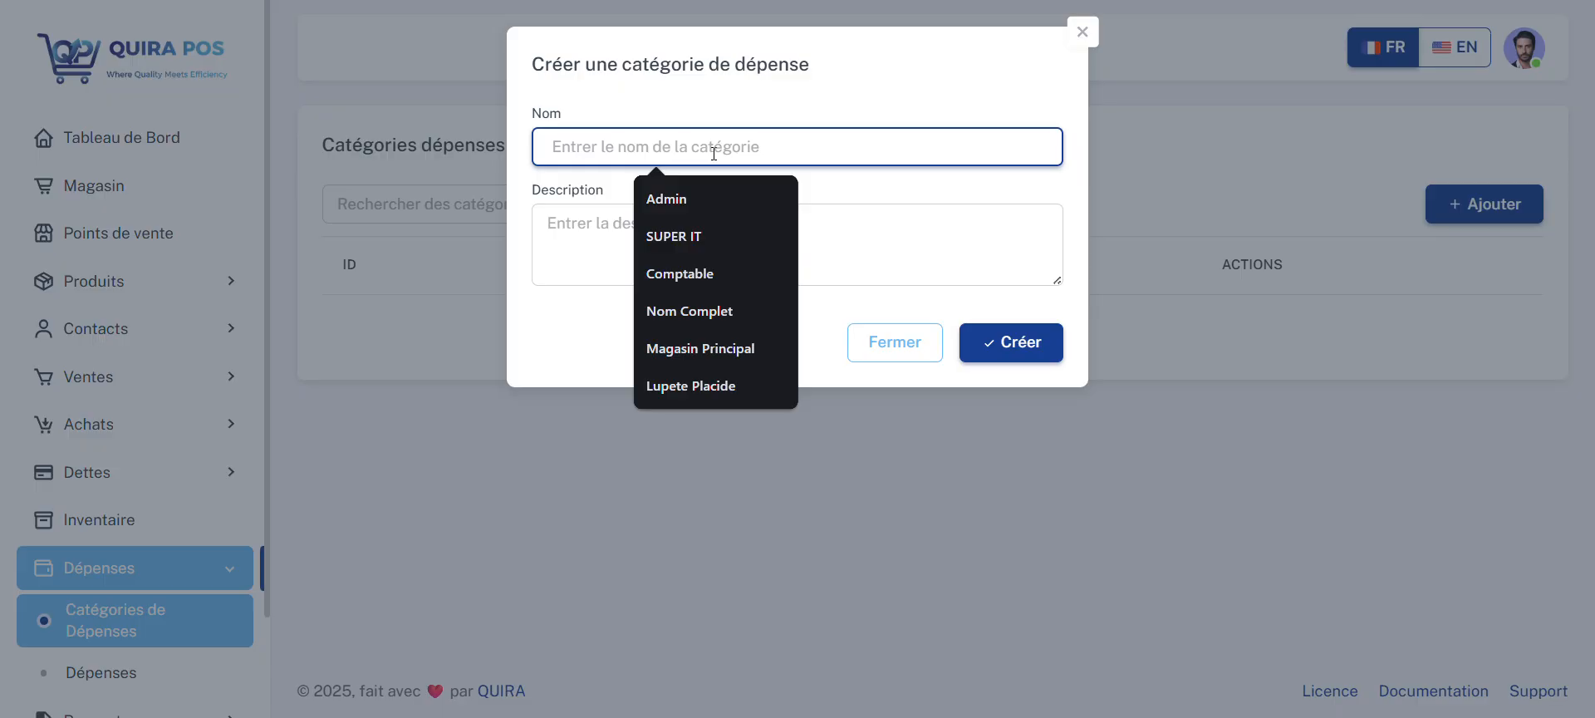
pyautogui.write('TRA')
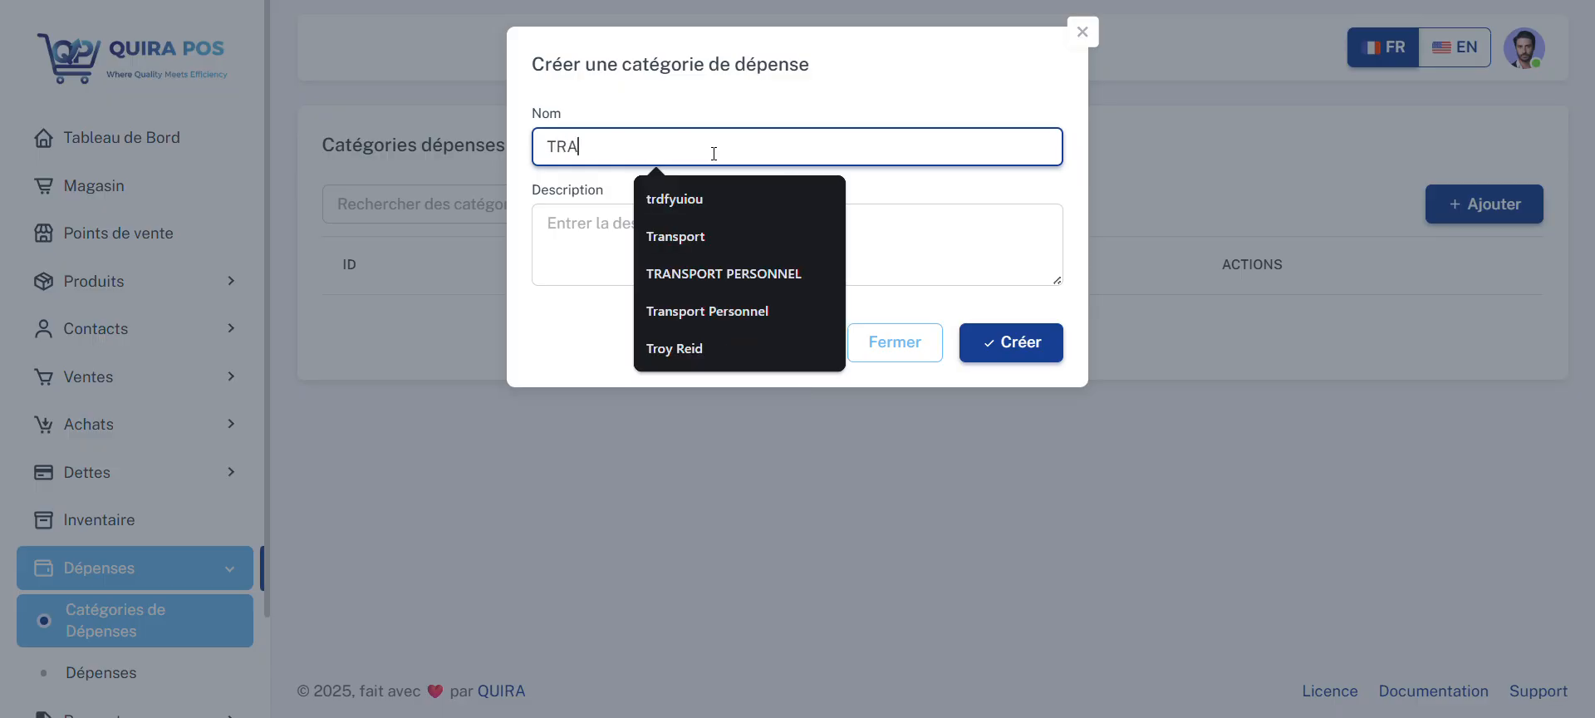
pyautogui.write('NS')
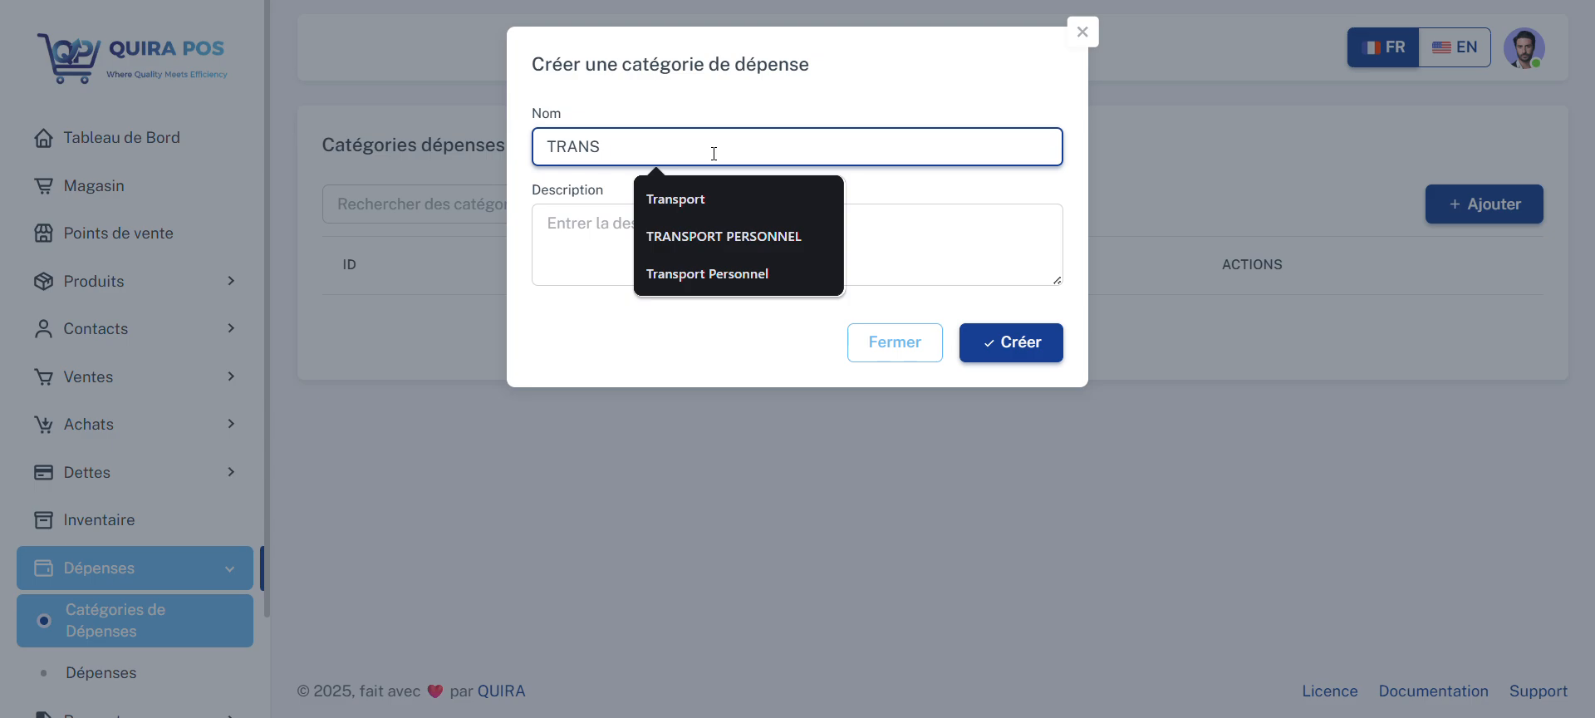
pyautogui.write('PORT')
pyautogui.click(1008, 347)
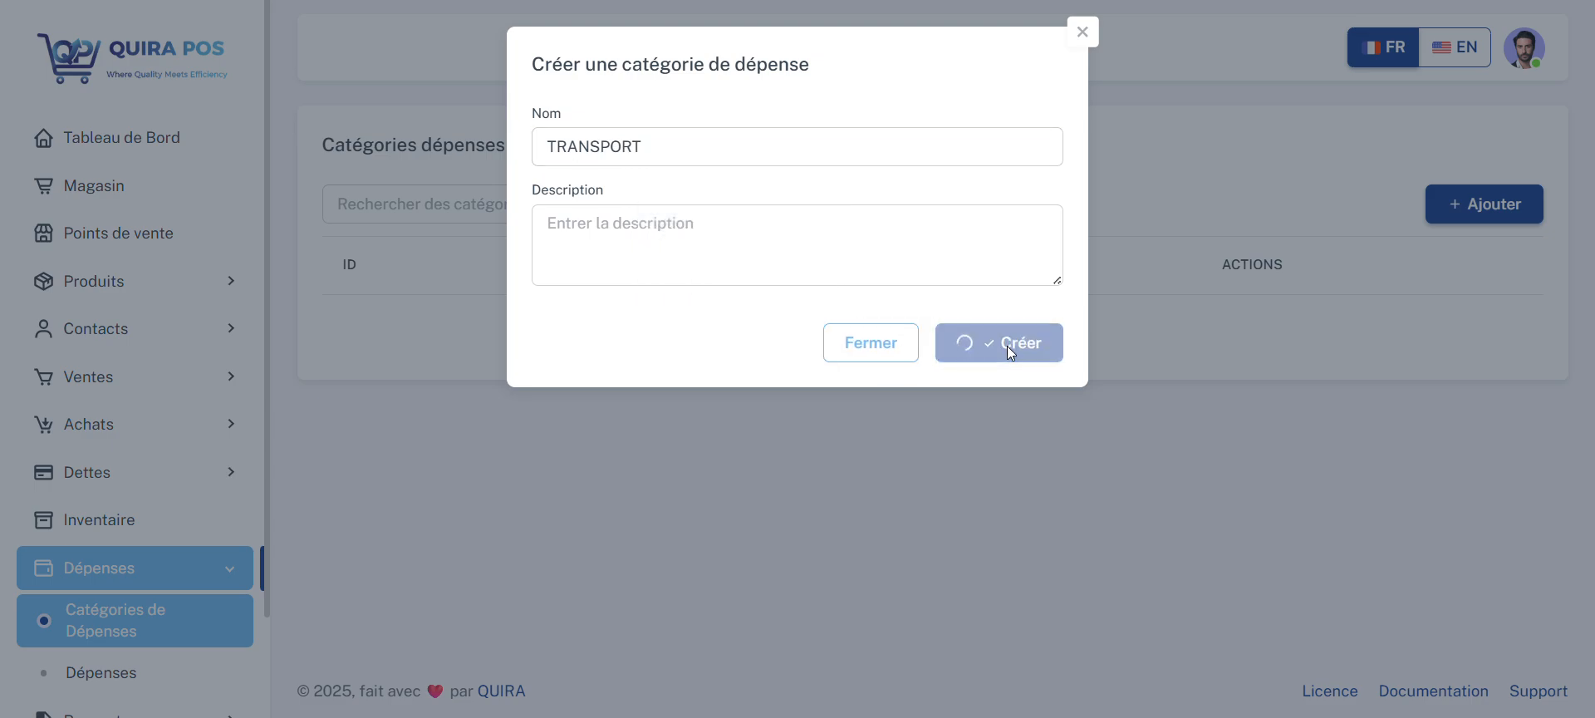
# Step: Create a second expense category named DECAISSEMENT without a description
pyautogui.click(1488, 206)
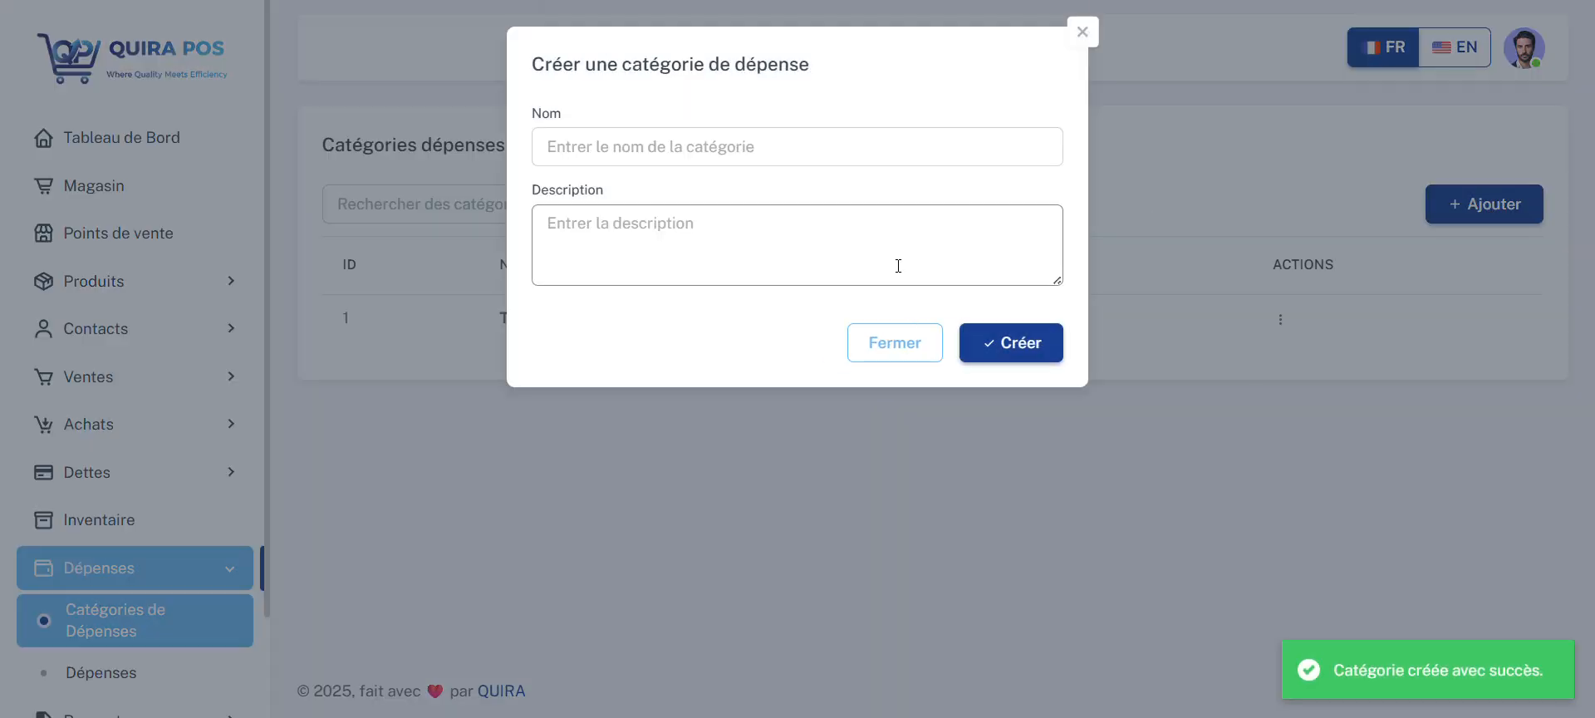
pyautogui.click(716, 150)
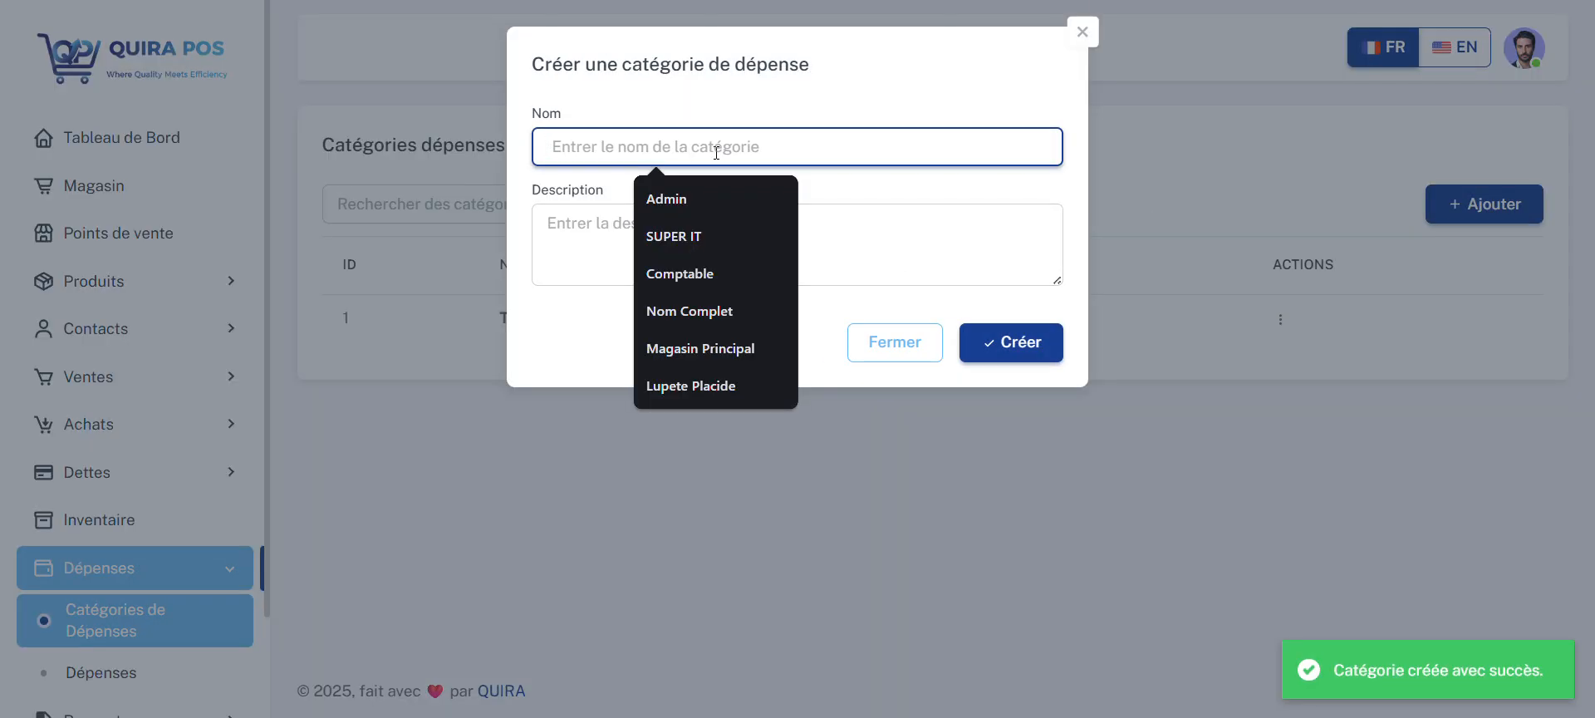
pyautogui.write('DECAI')
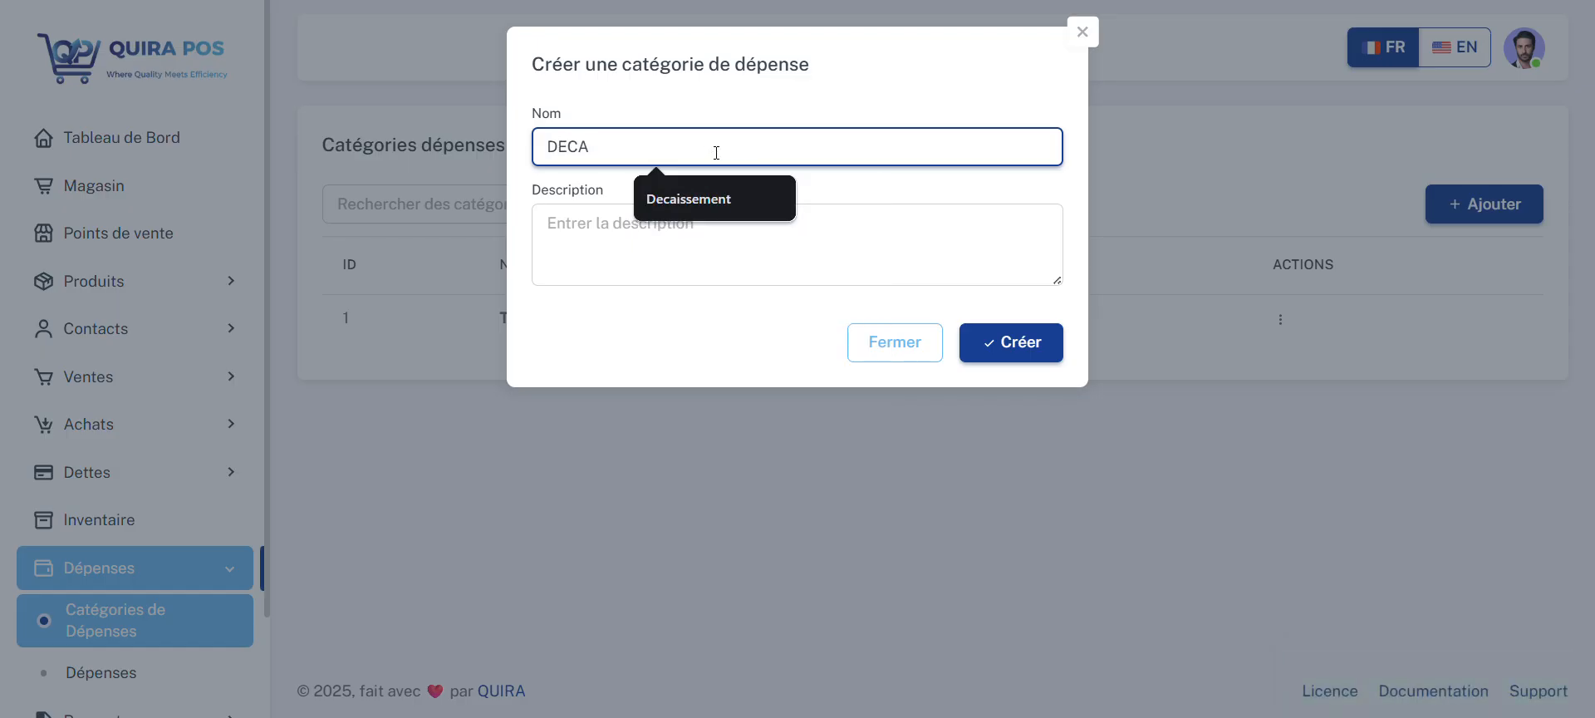
pyautogui.write('SSEMENT')
pyautogui.click(994, 345)
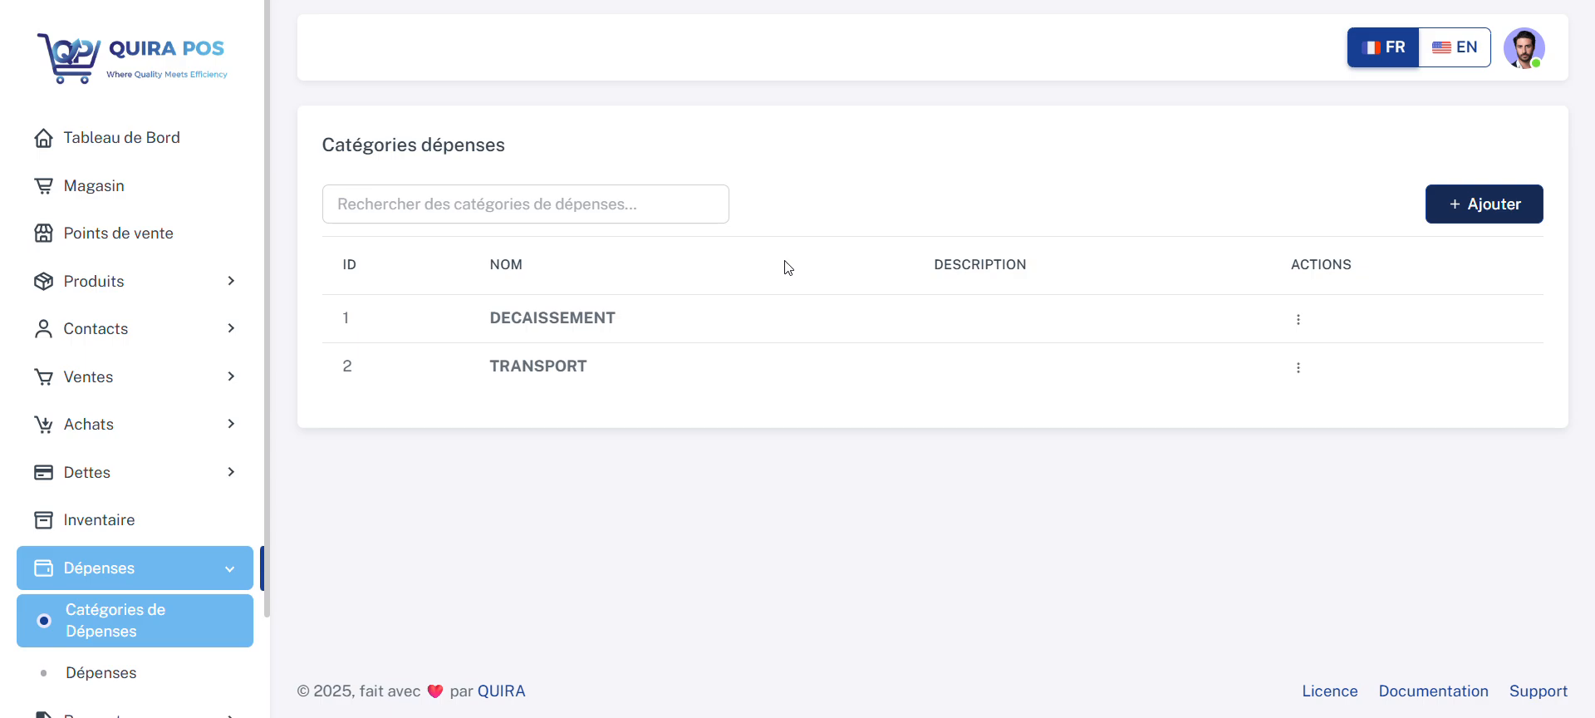
# Step: Start a new expense in category TRANSPORT for store Point de vente de Nguba, with an amount of 2
pyautogui.click(117, 671)
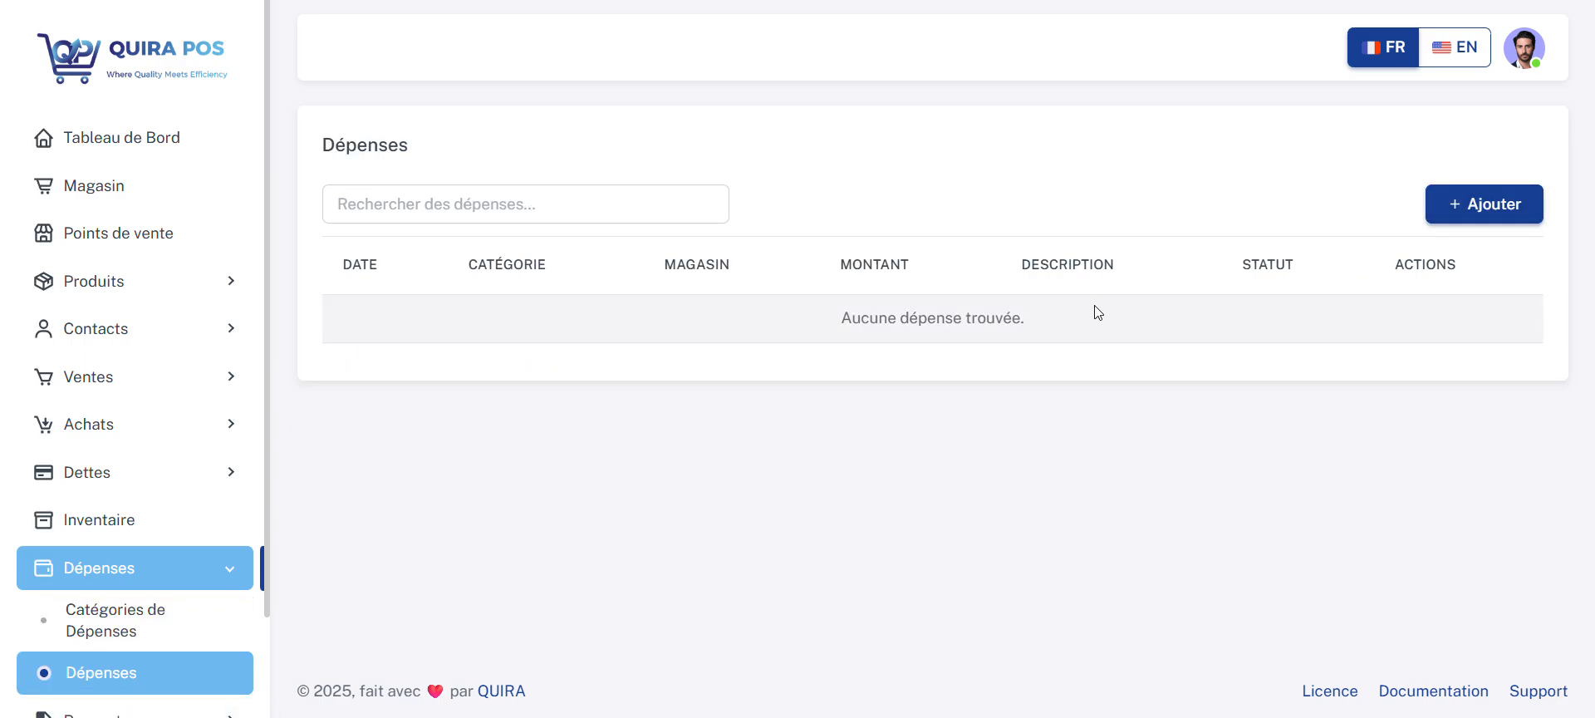
pyautogui.click(1493, 205)
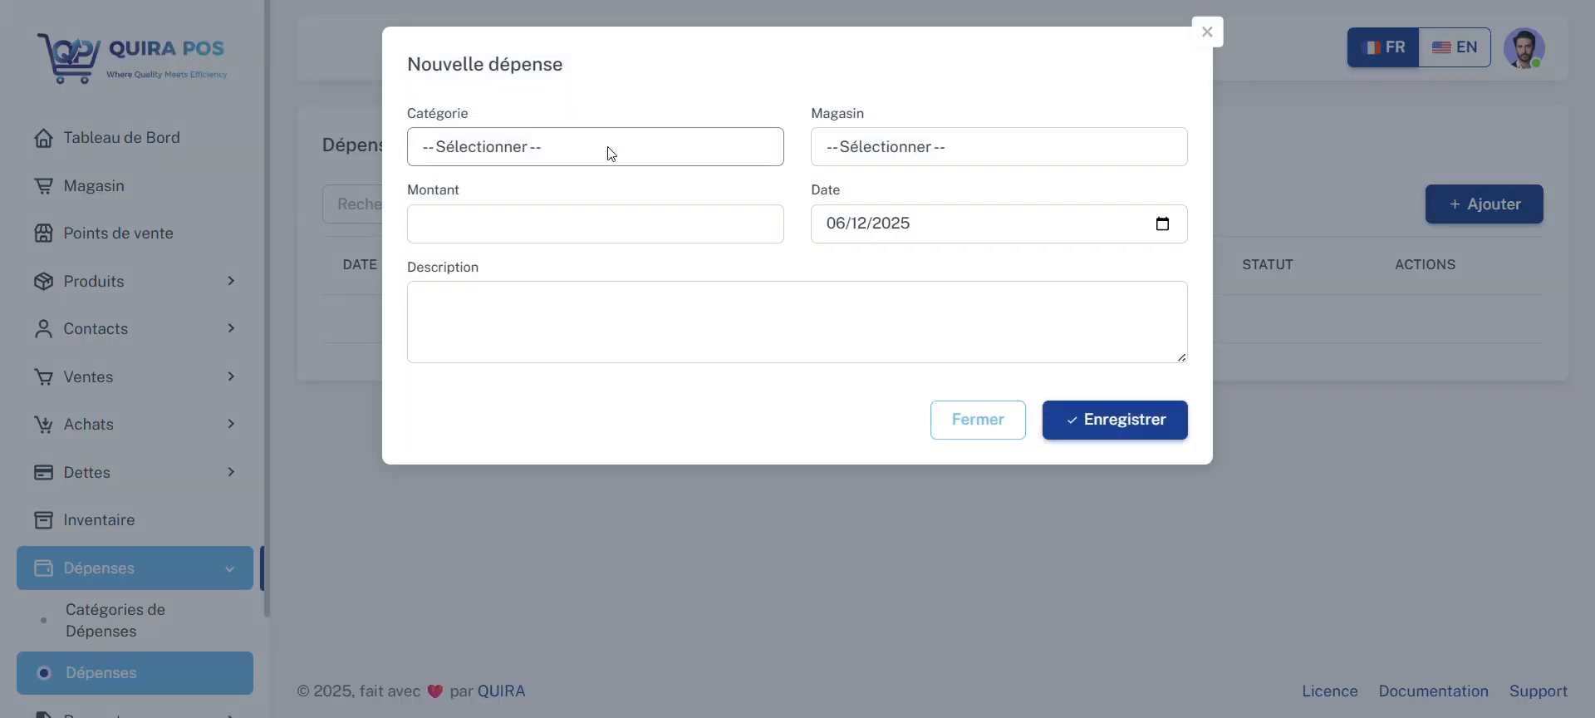
pyautogui.click(611, 153)
pyautogui.click(590, 202)
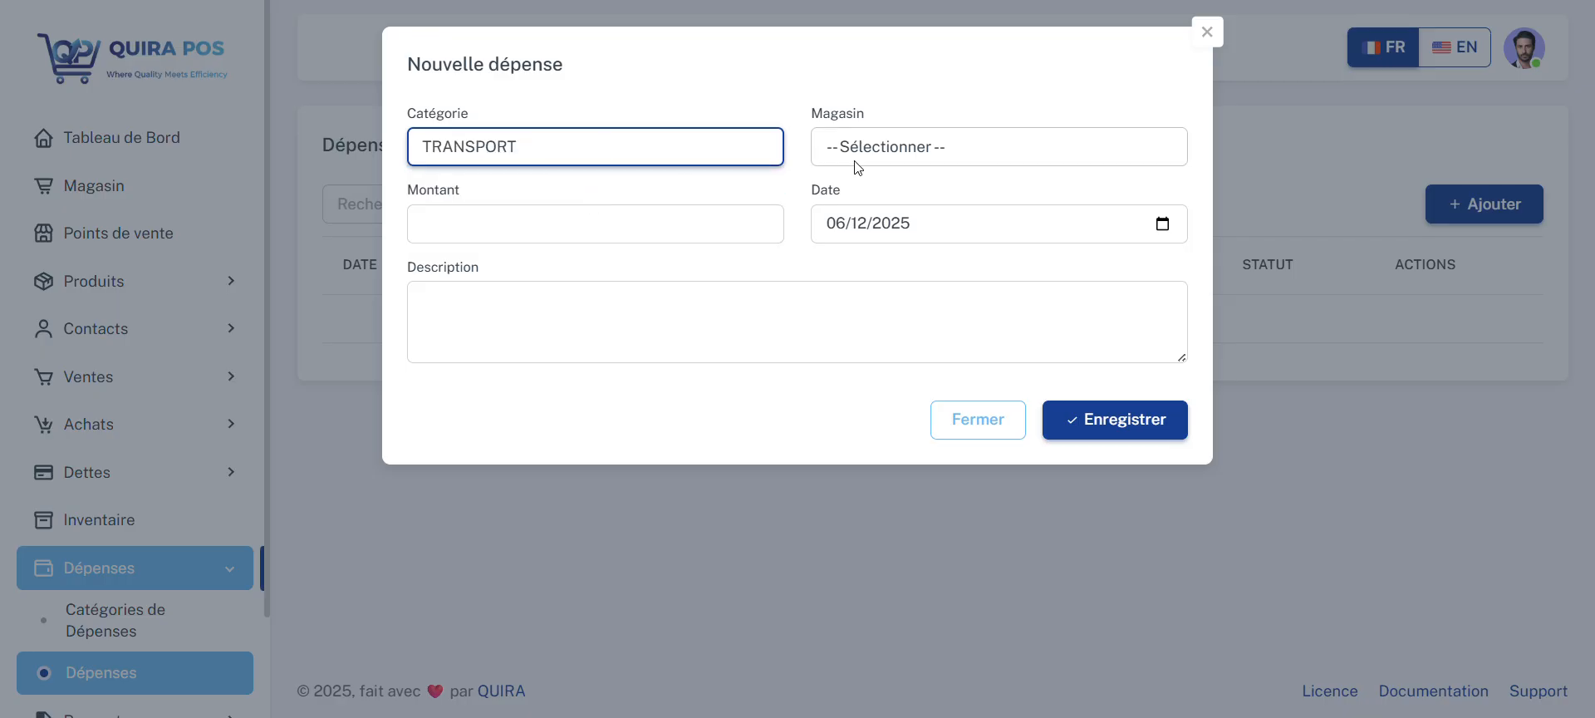
pyautogui.click(899, 155)
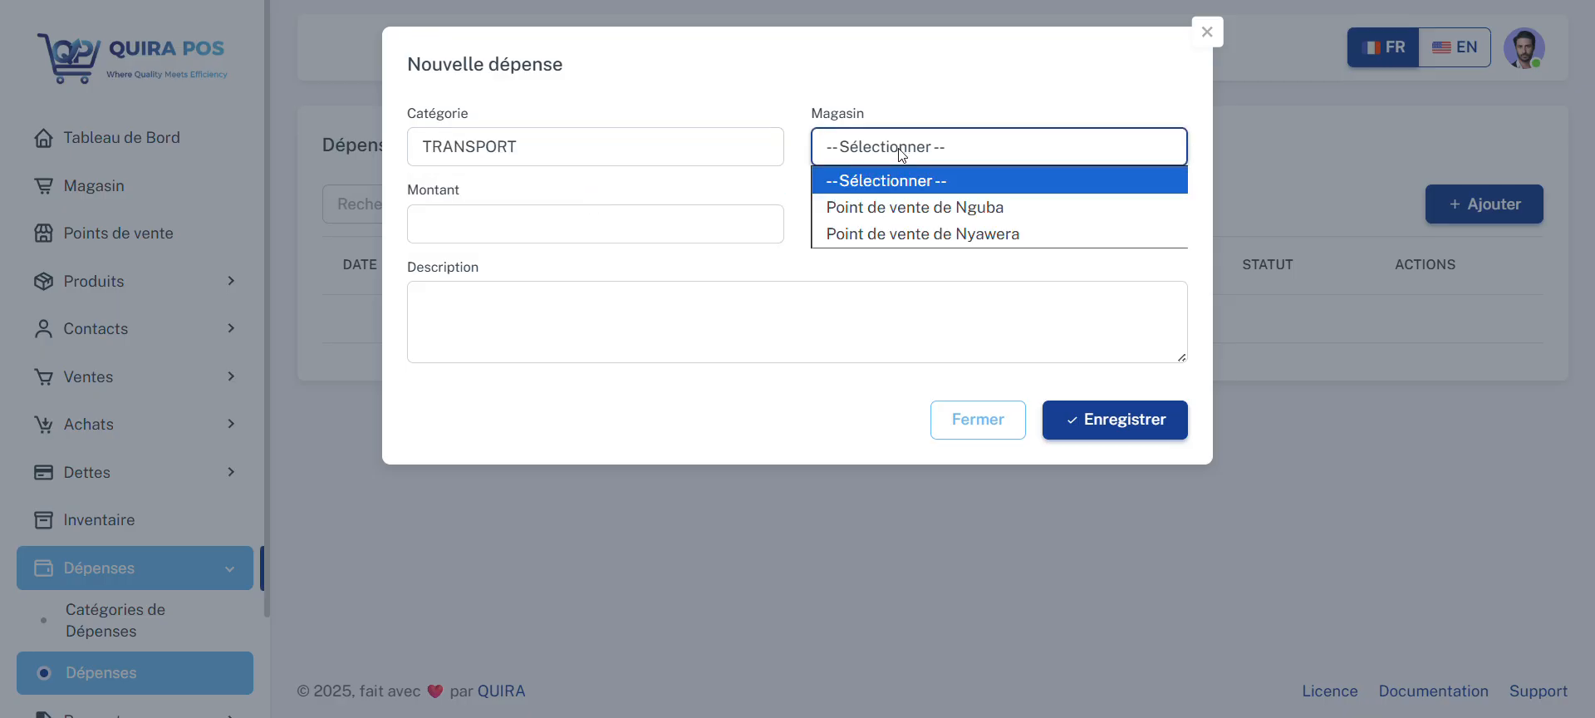
pyautogui.click(919, 210)
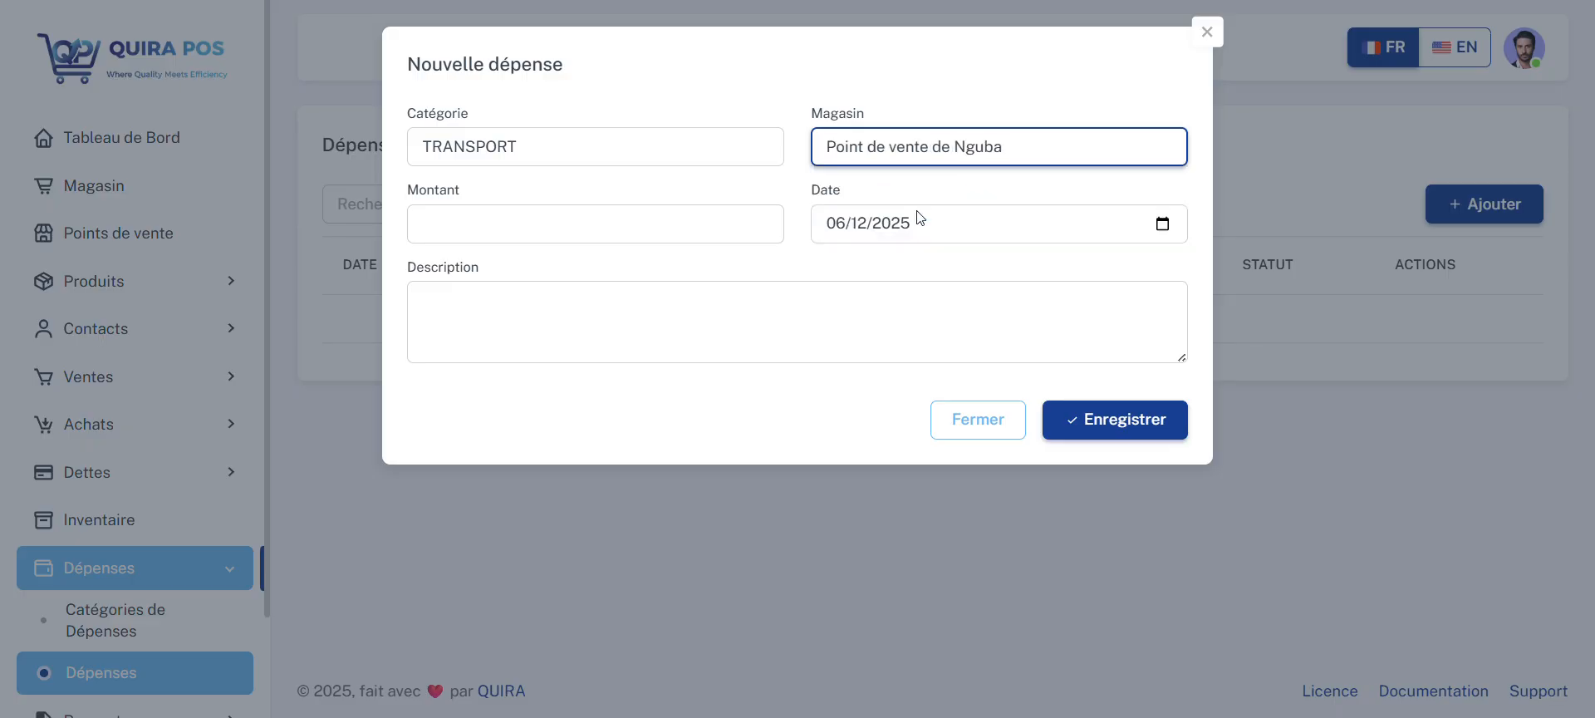
pyautogui.click(532, 216)
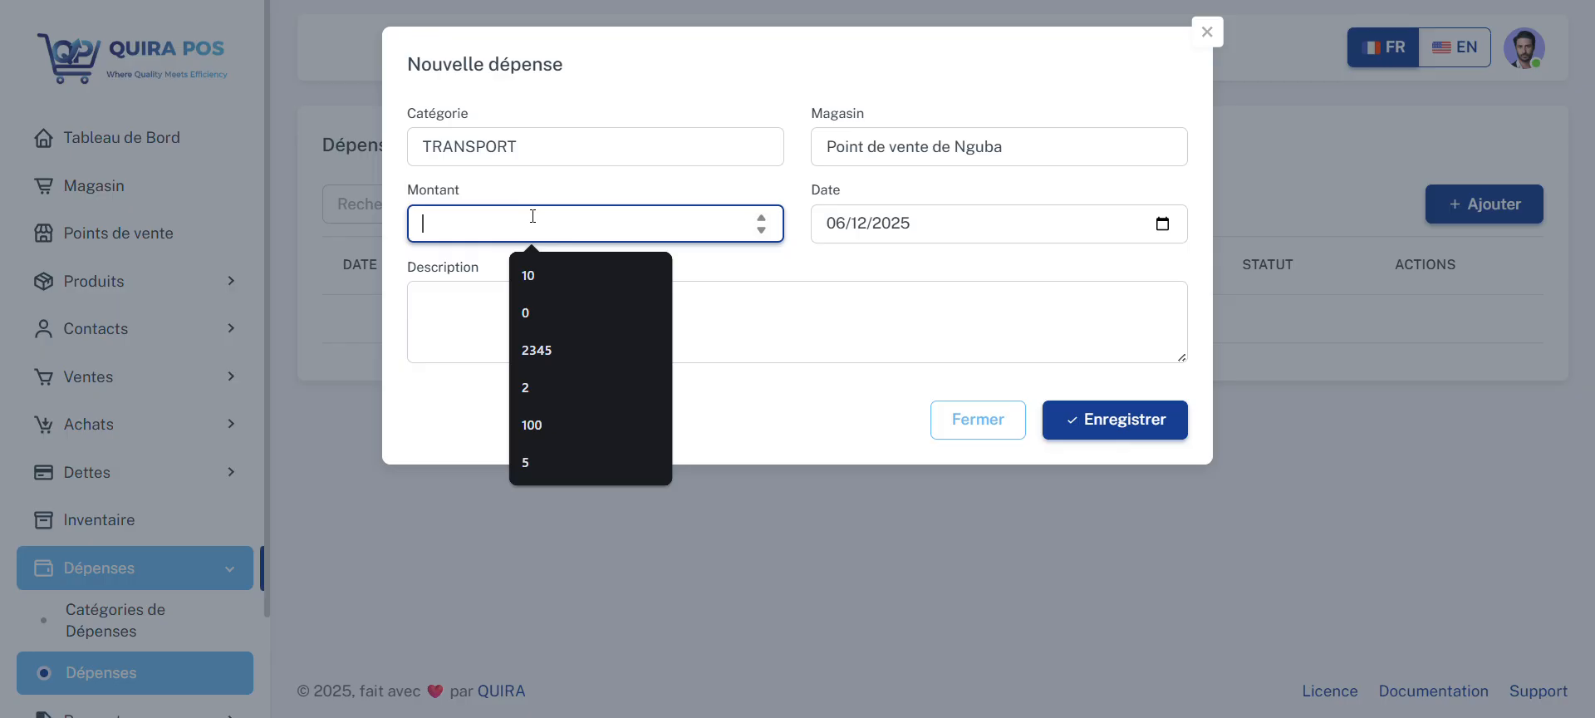
pyautogui.write('2')
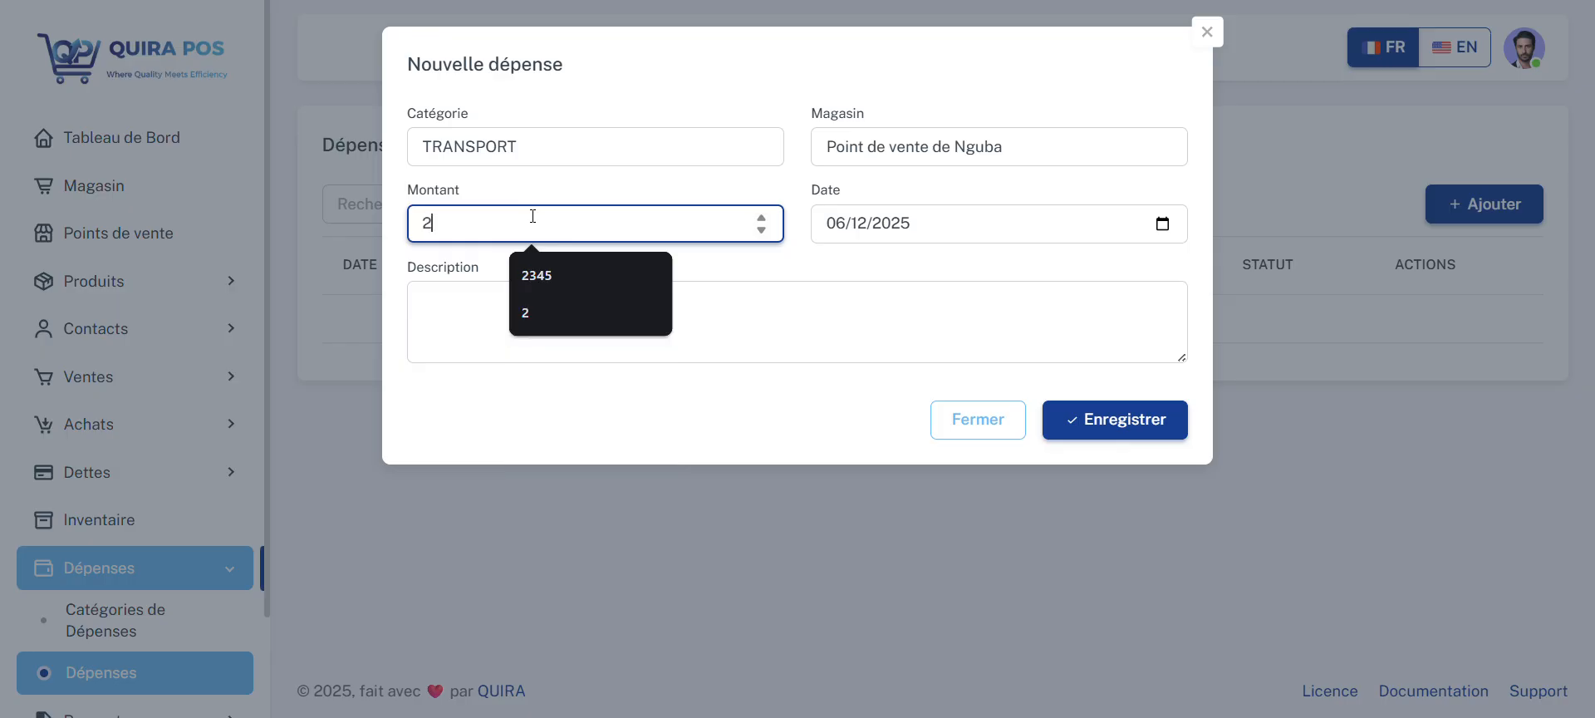
pyautogui.click(901, 260)
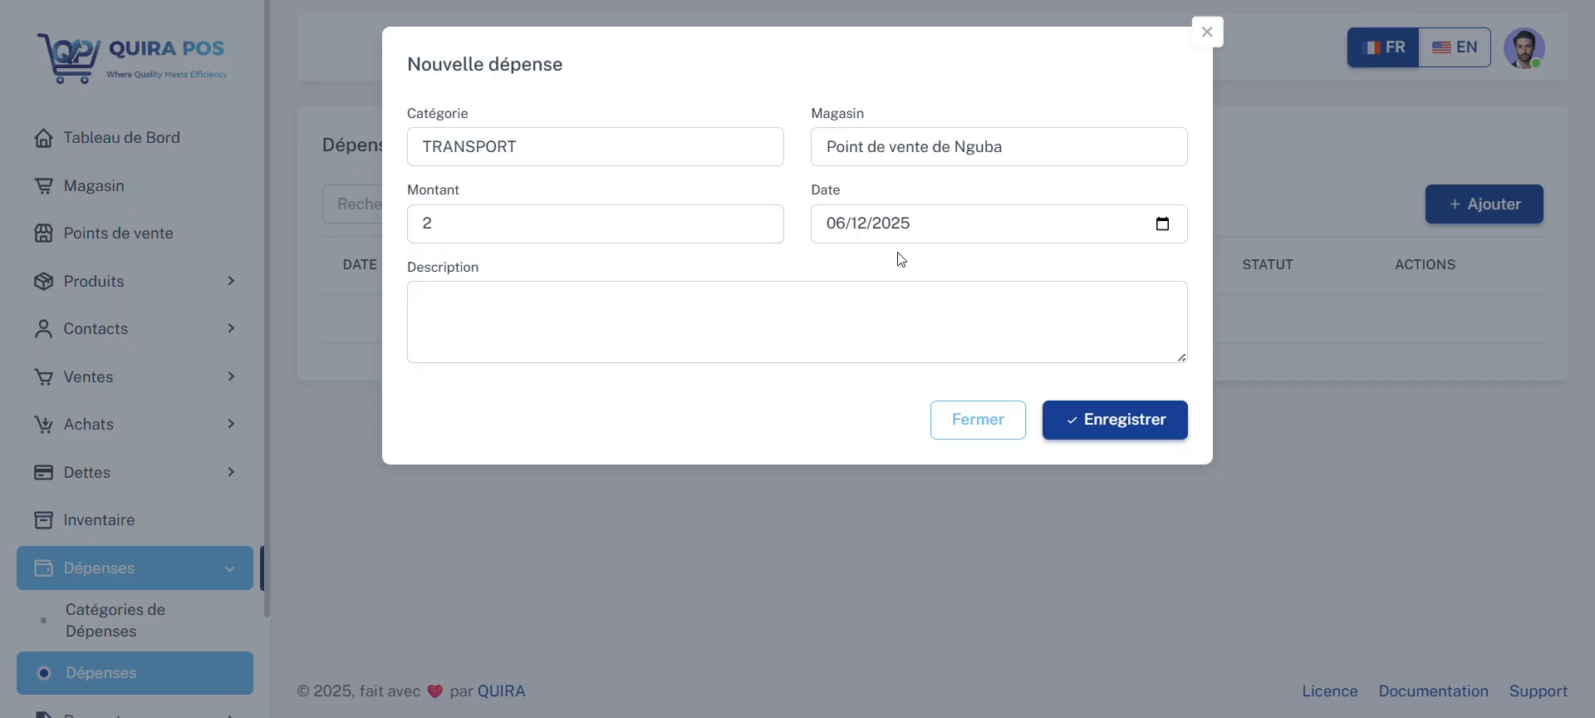
# Step: Describe the expense as "Pour livraison aux clients" and save it
pyautogui.click(877, 296)
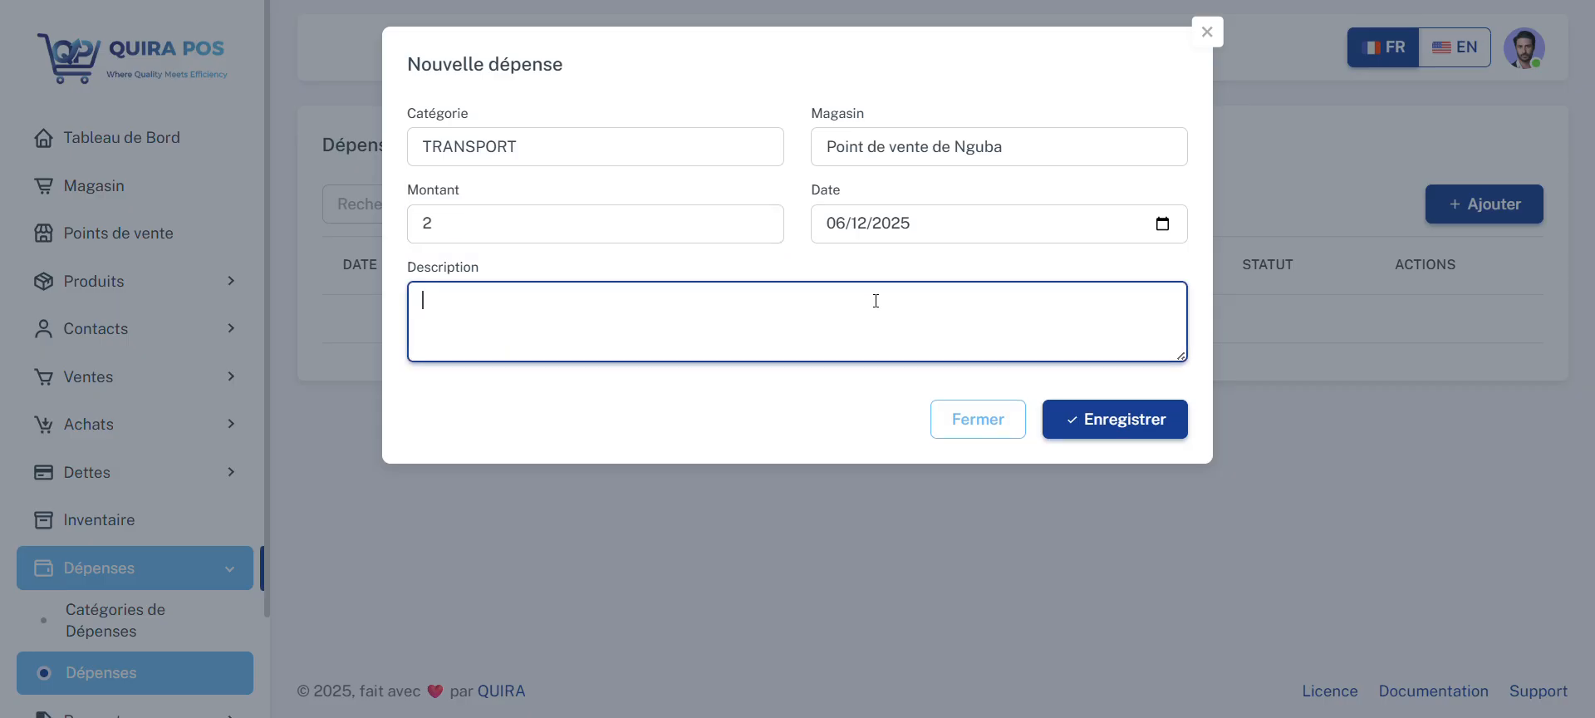
pyautogui.write('Pour livraison aux')
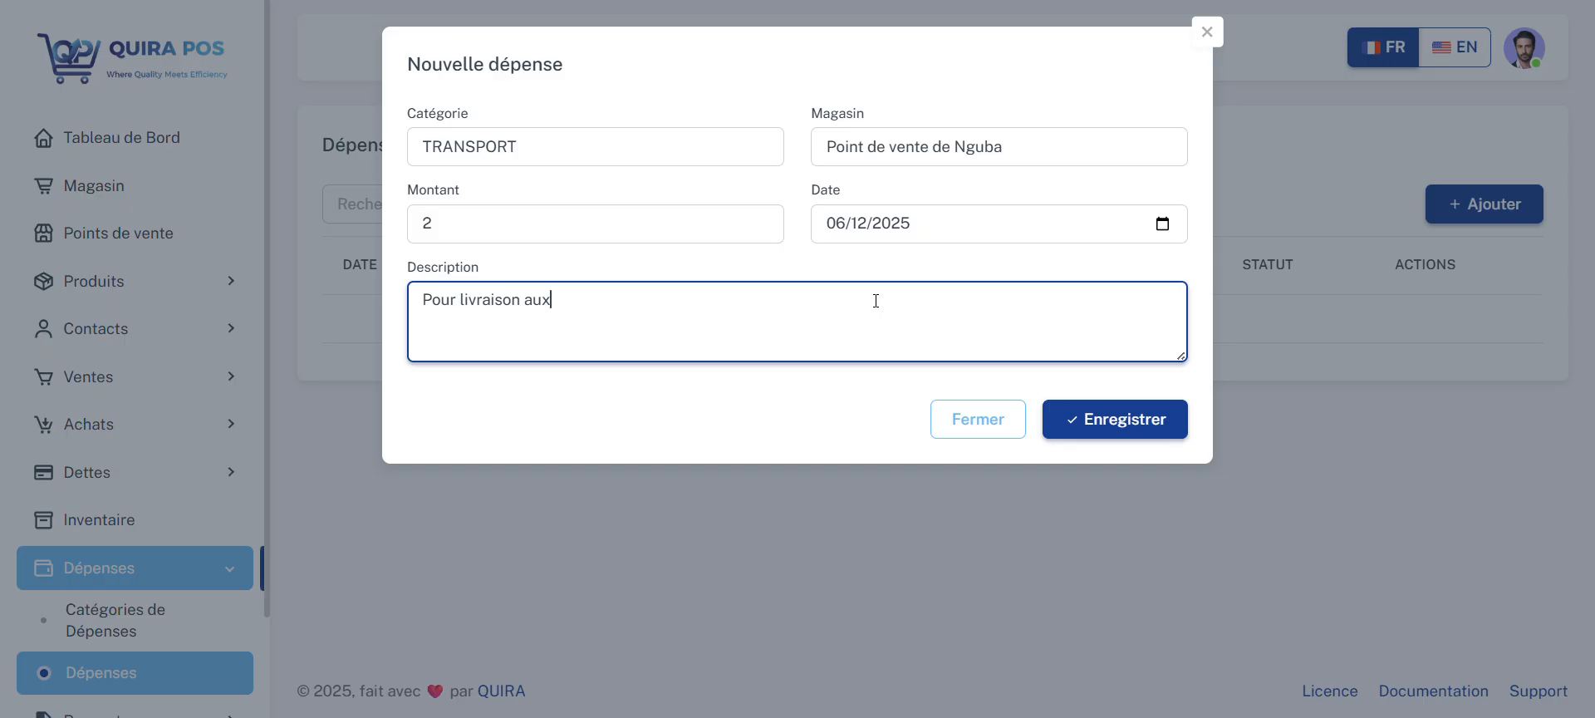
pyautogui.write(' clients')
pyautogui.click(1078, 420)
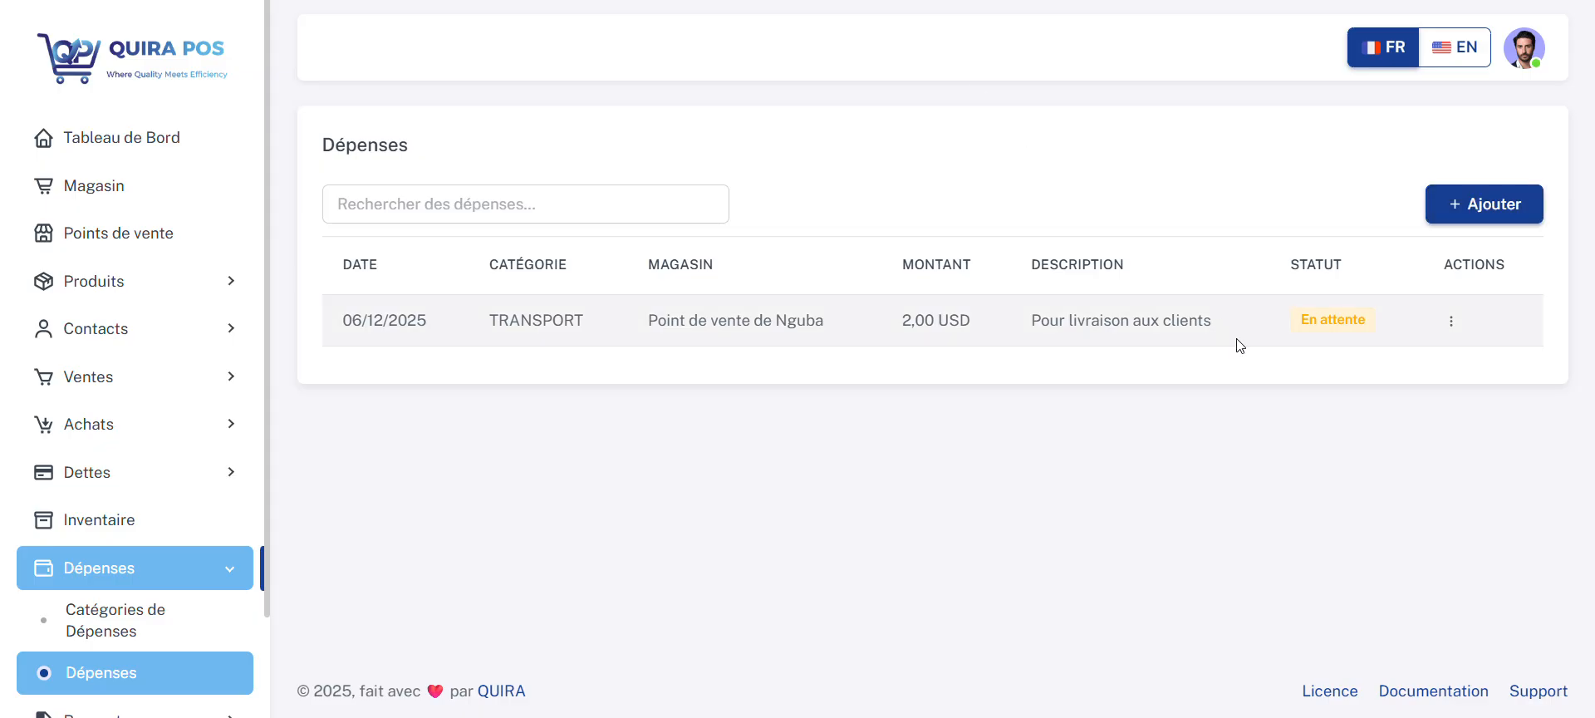
# Step: Validate the pending TRANSPORT expense, checking the cash balance on the dashboard before and after
pyautogui.click(151, 140)
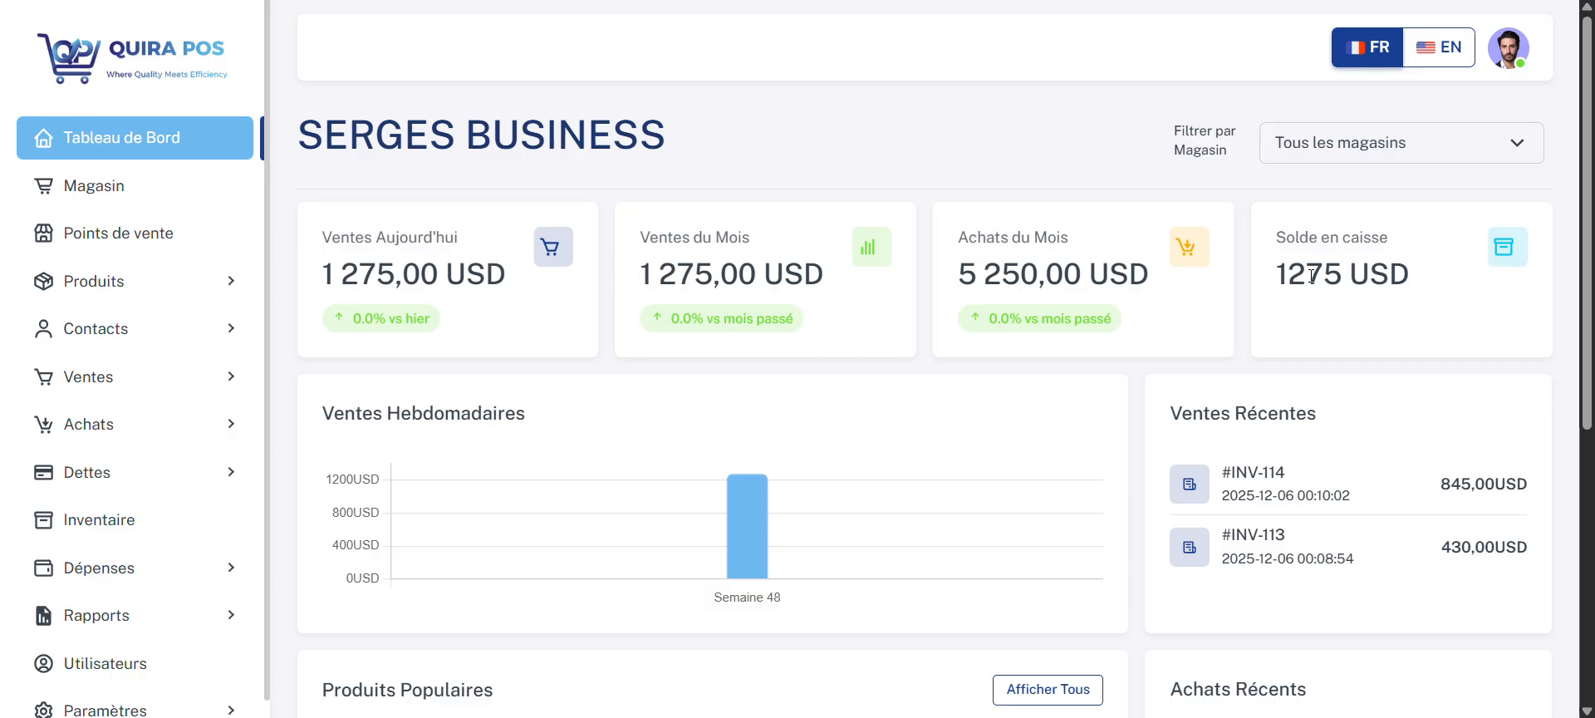
pyautogui.click(156, 573)
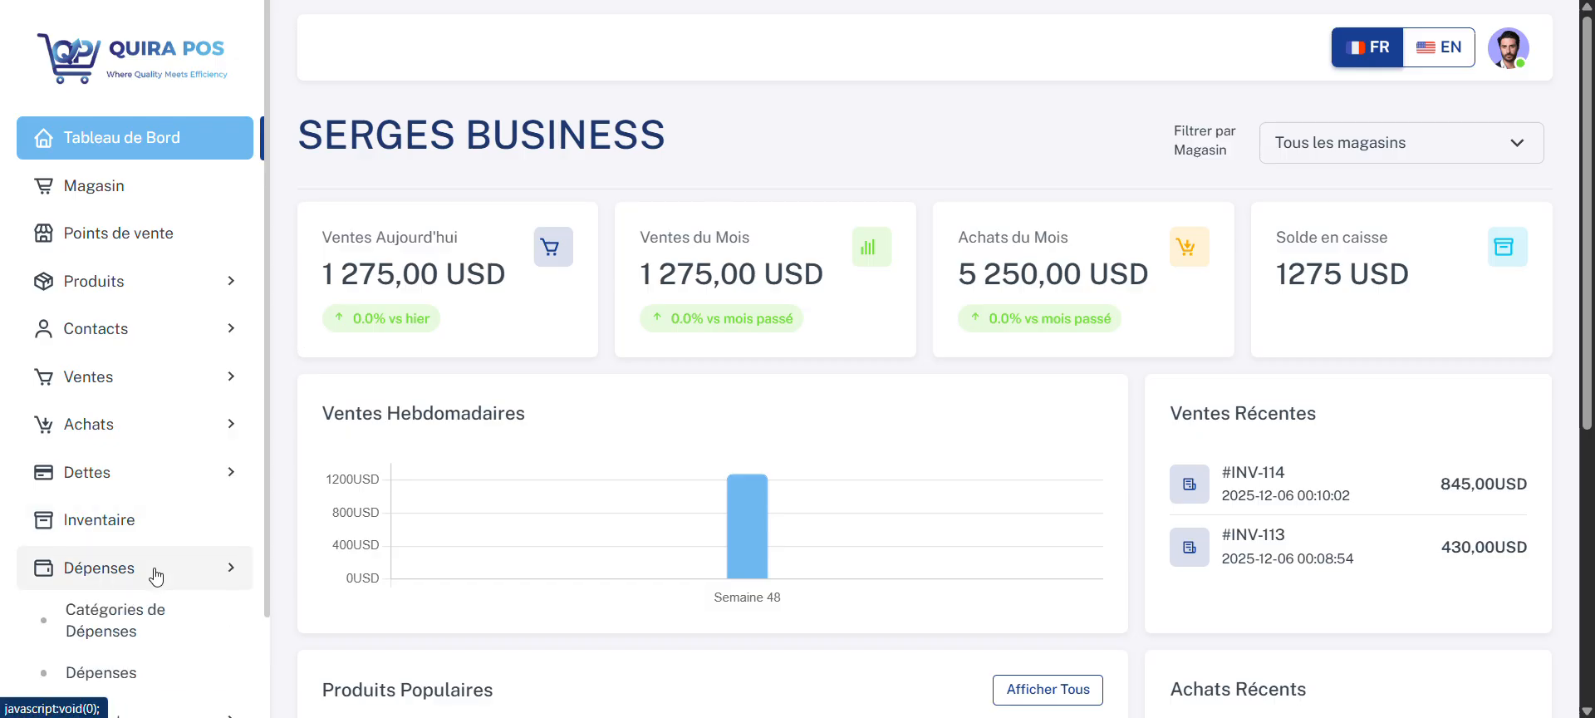
pyautogui.click(155, 676)
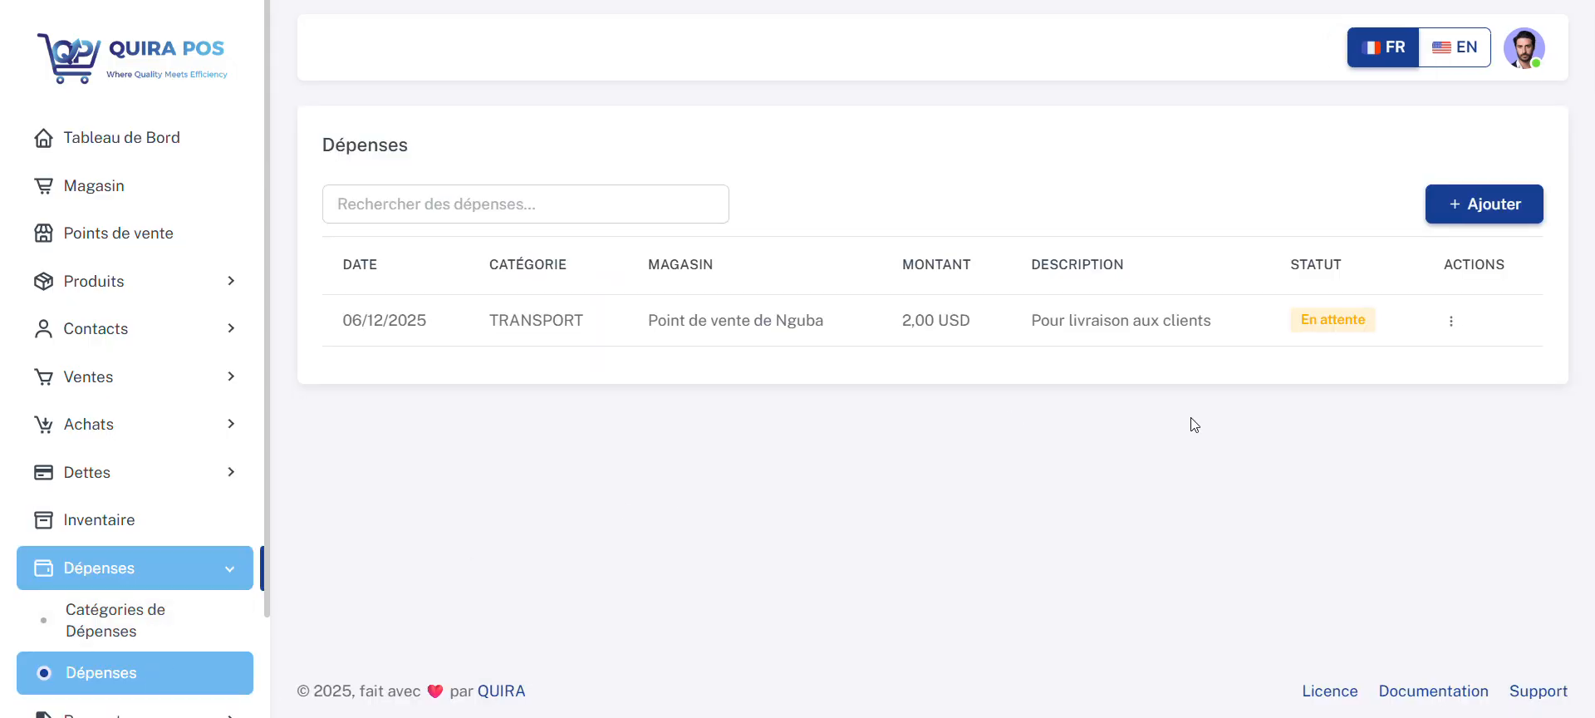
pyautogui.click(1449, 324)
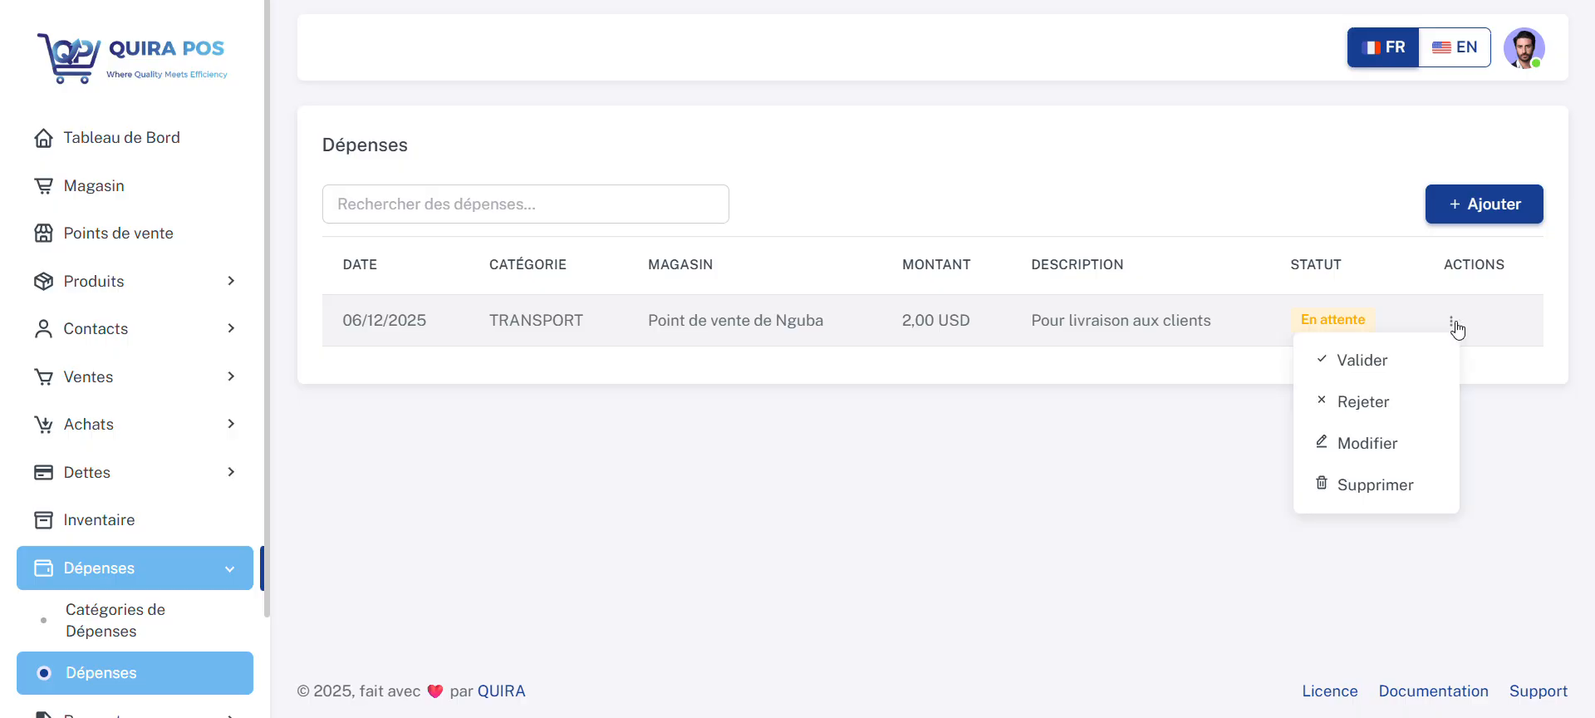
pyautogui.click(1387, 375)
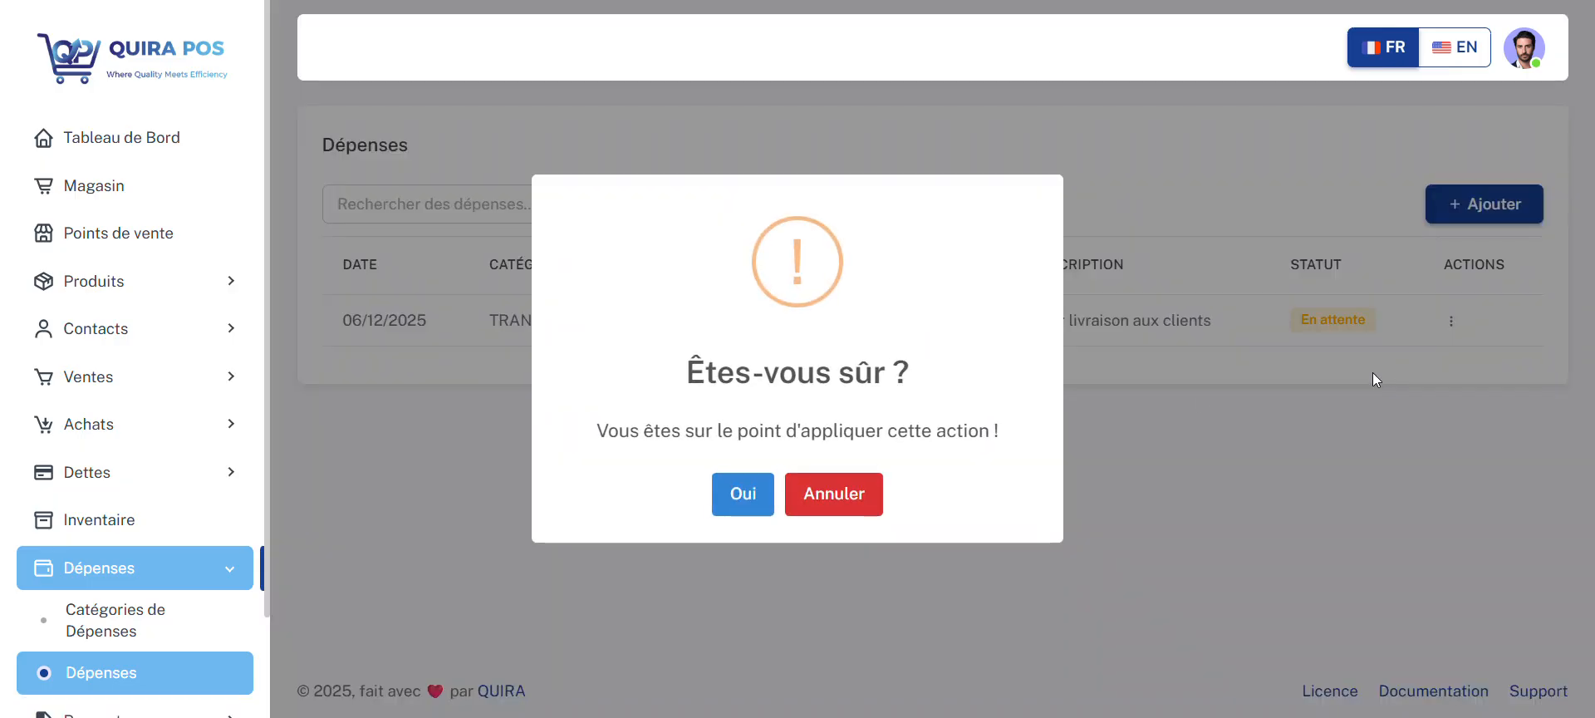
pyautogui.click(744, 496)
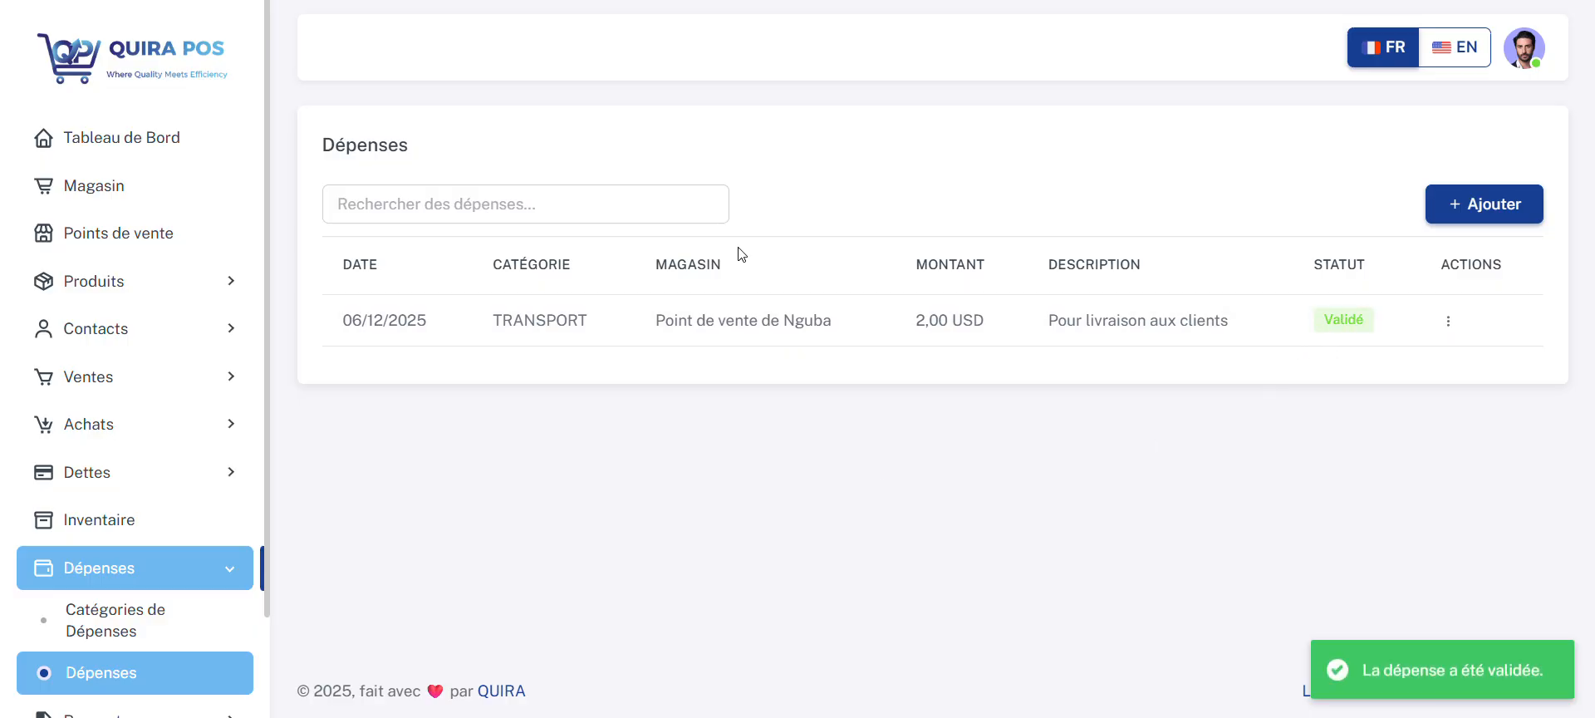
pyautogui.click(156, 139)
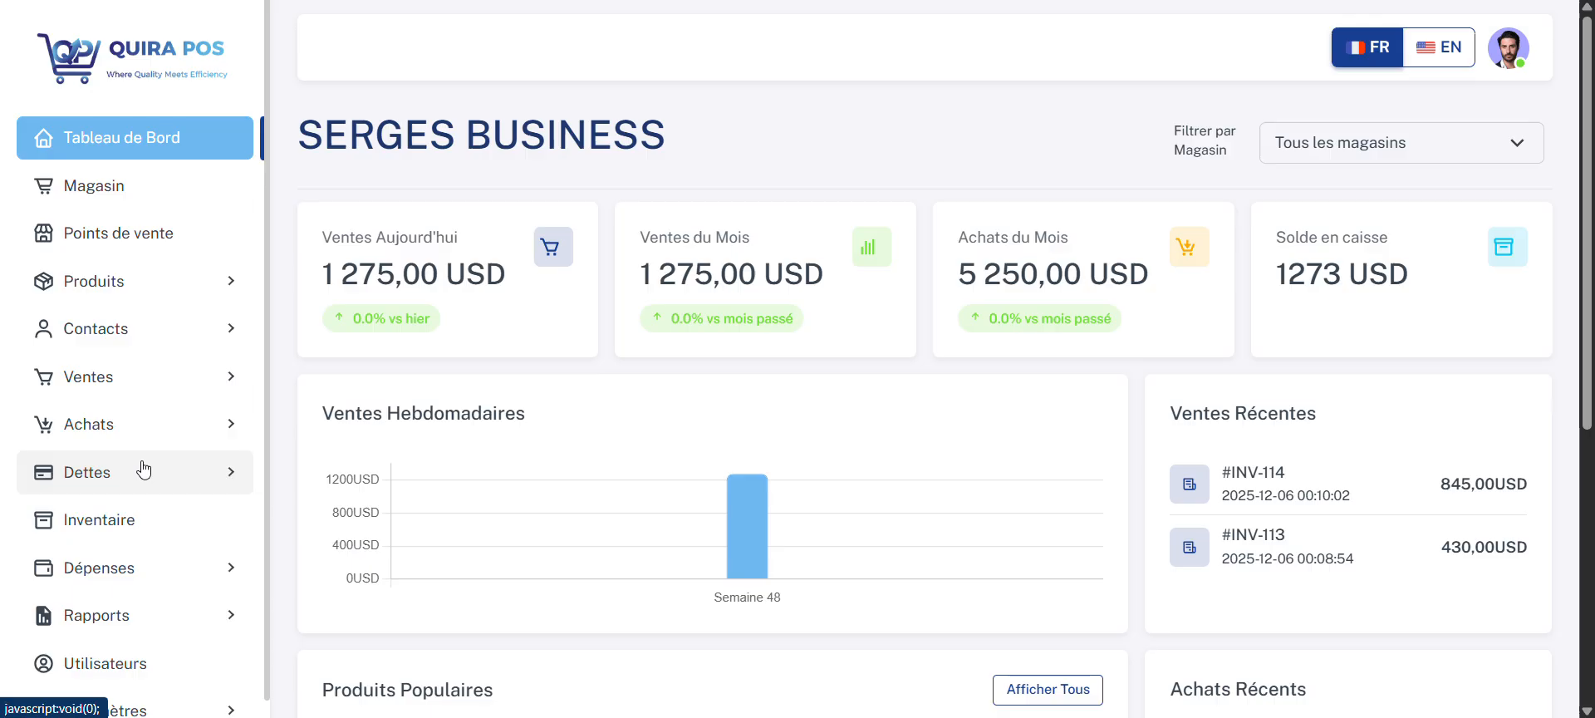
# Step: Open the products report and show it for the store Point de vente de Nguba
pyautogui.scroll(-1, 141, 468)
pyautogui.scroll(-1, 144, 469)
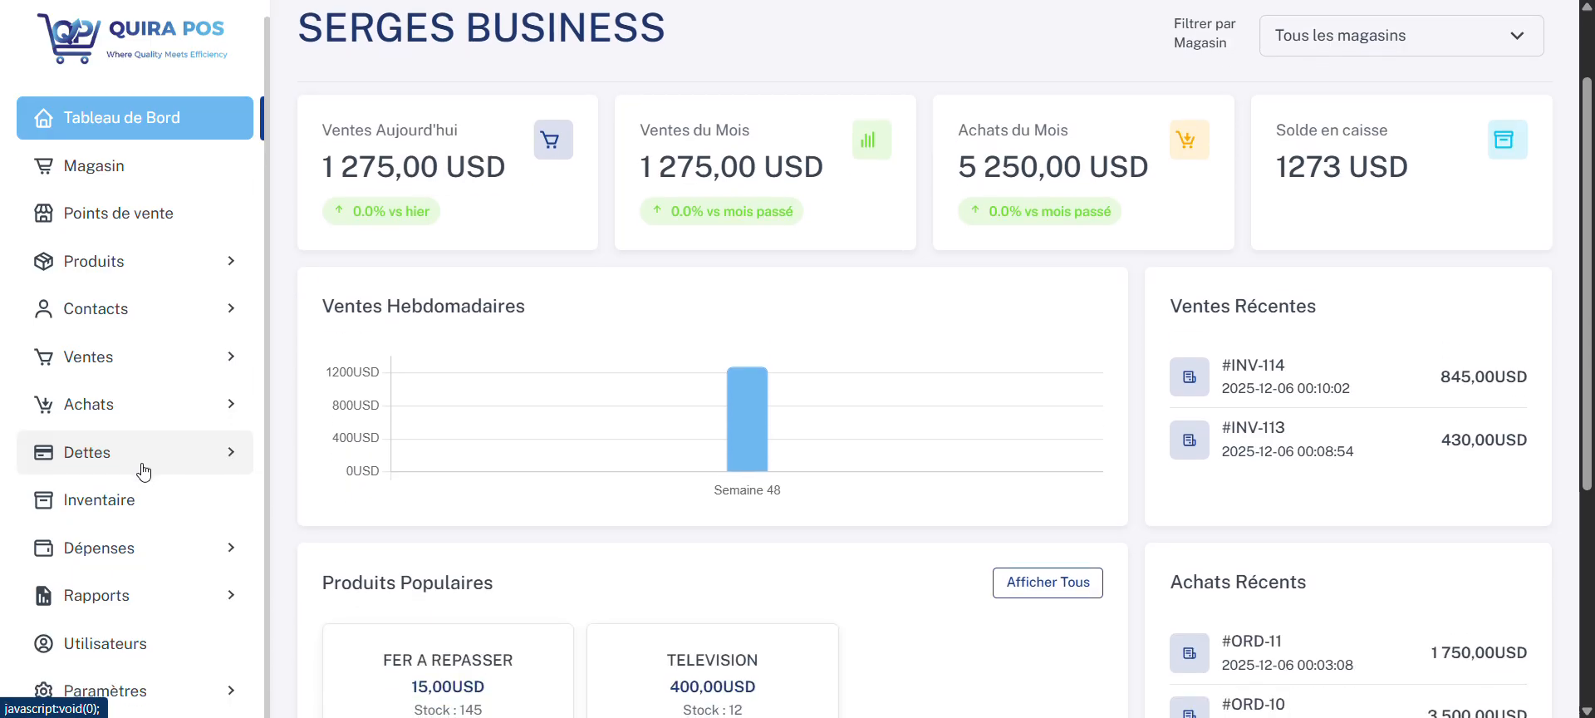
pyautogui.click(148, 596)
pyautogui.moveTo(266, 411); pyautogui.dragTo(271, 584)
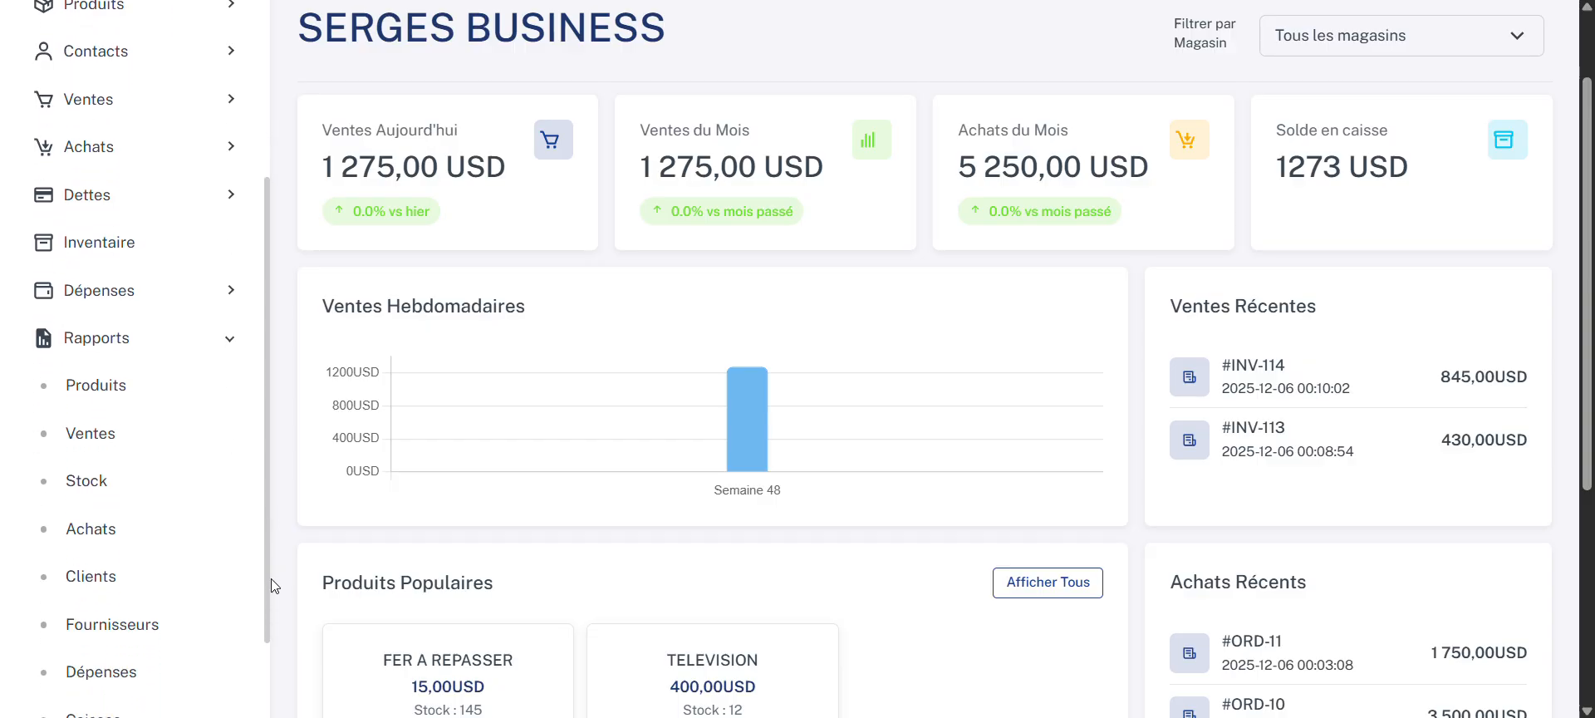
pyautogui.click(123, 392)
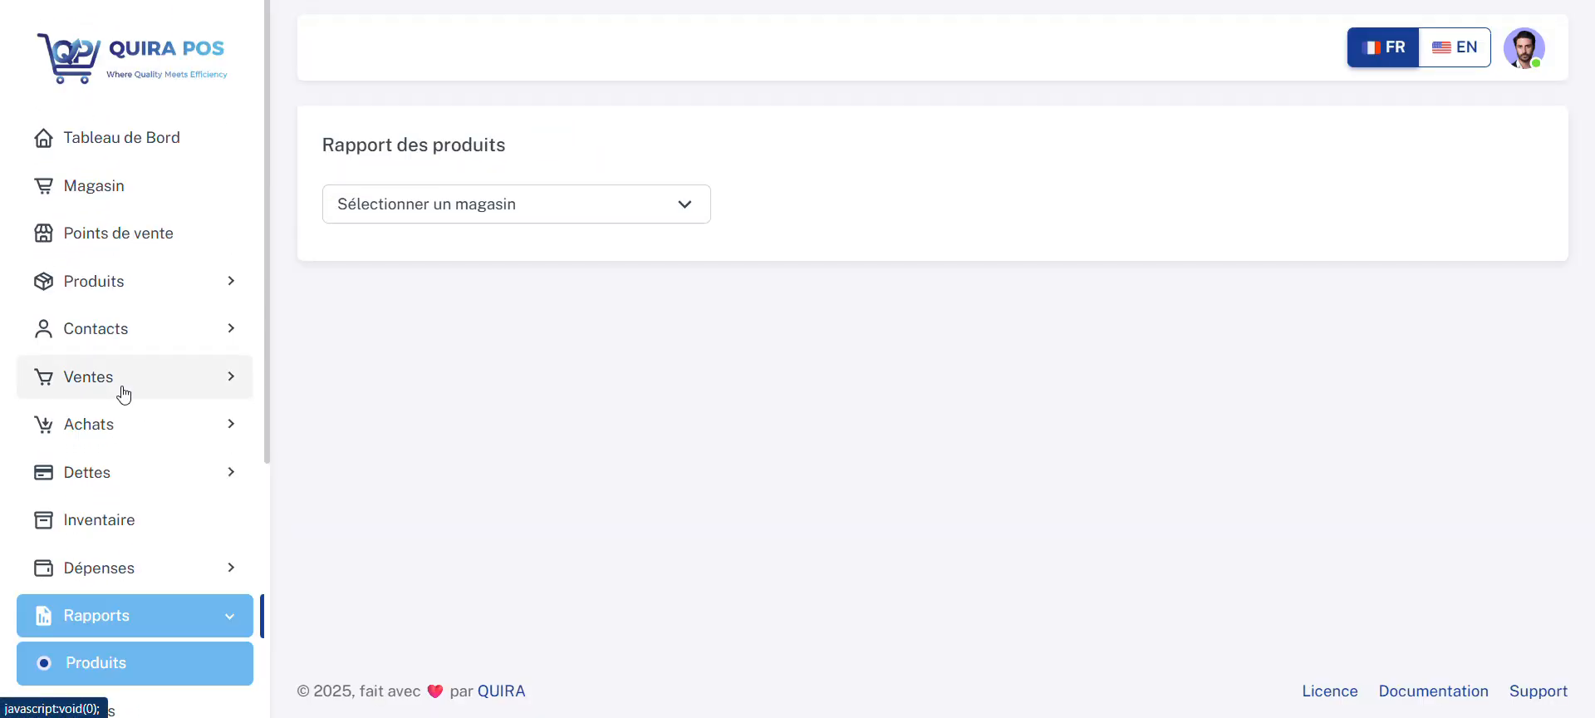
pyautogui.click(627, 215)
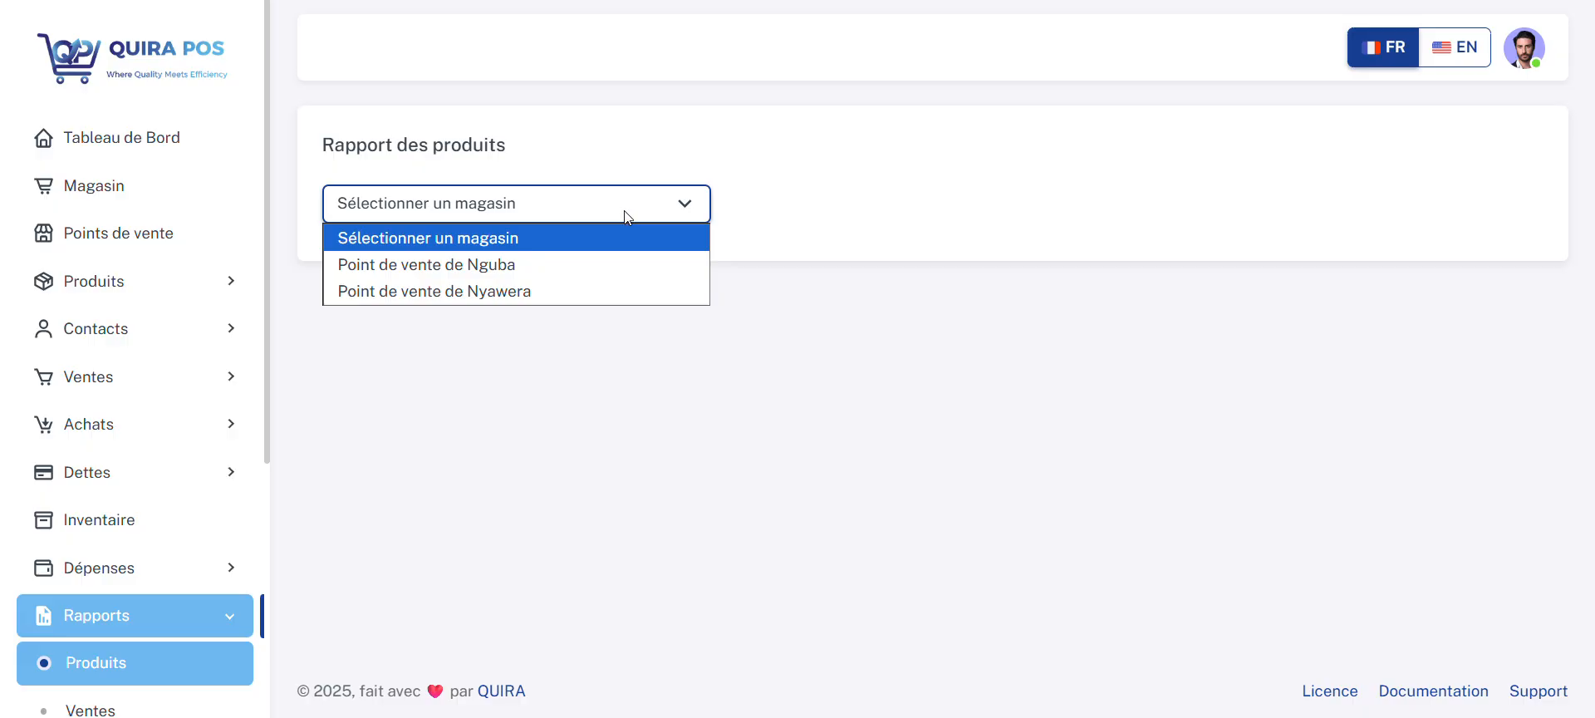
pyautogui.click(595, 264)
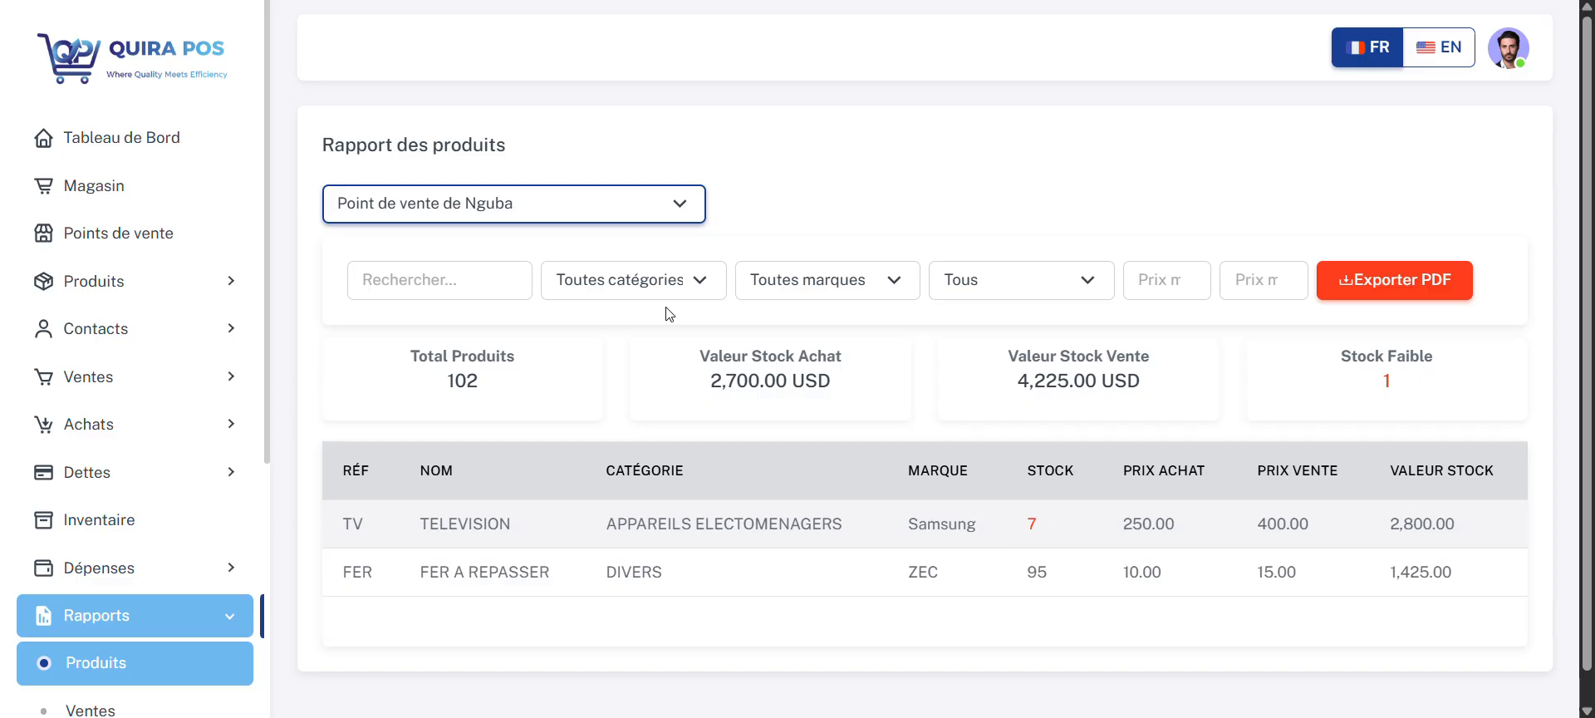
# Step: Filter the products report by category APPAREILS ELECTOMENAGERS and by DIVERS, and restore all categories
pyautogui.click(668, 282)
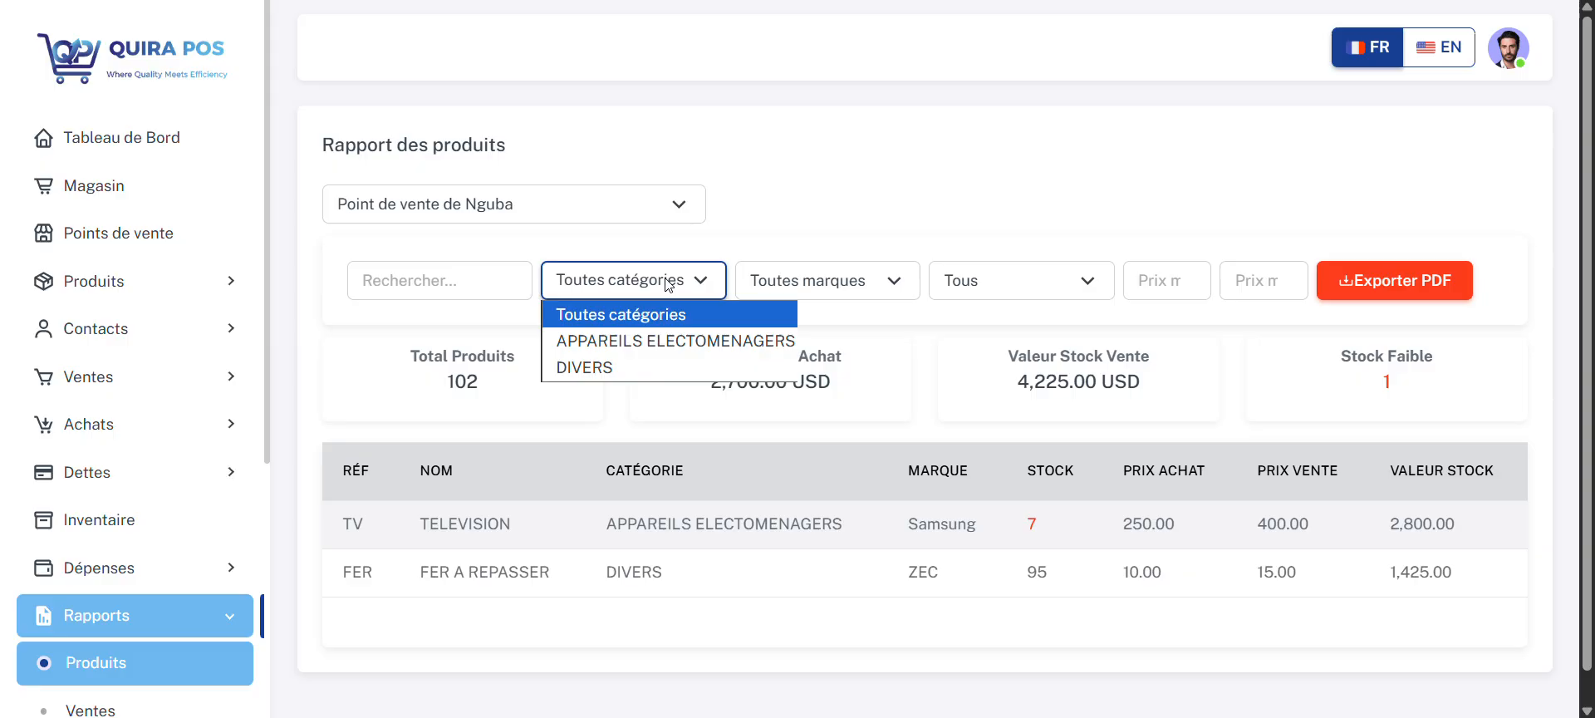
pyautogui.click(674, 341)
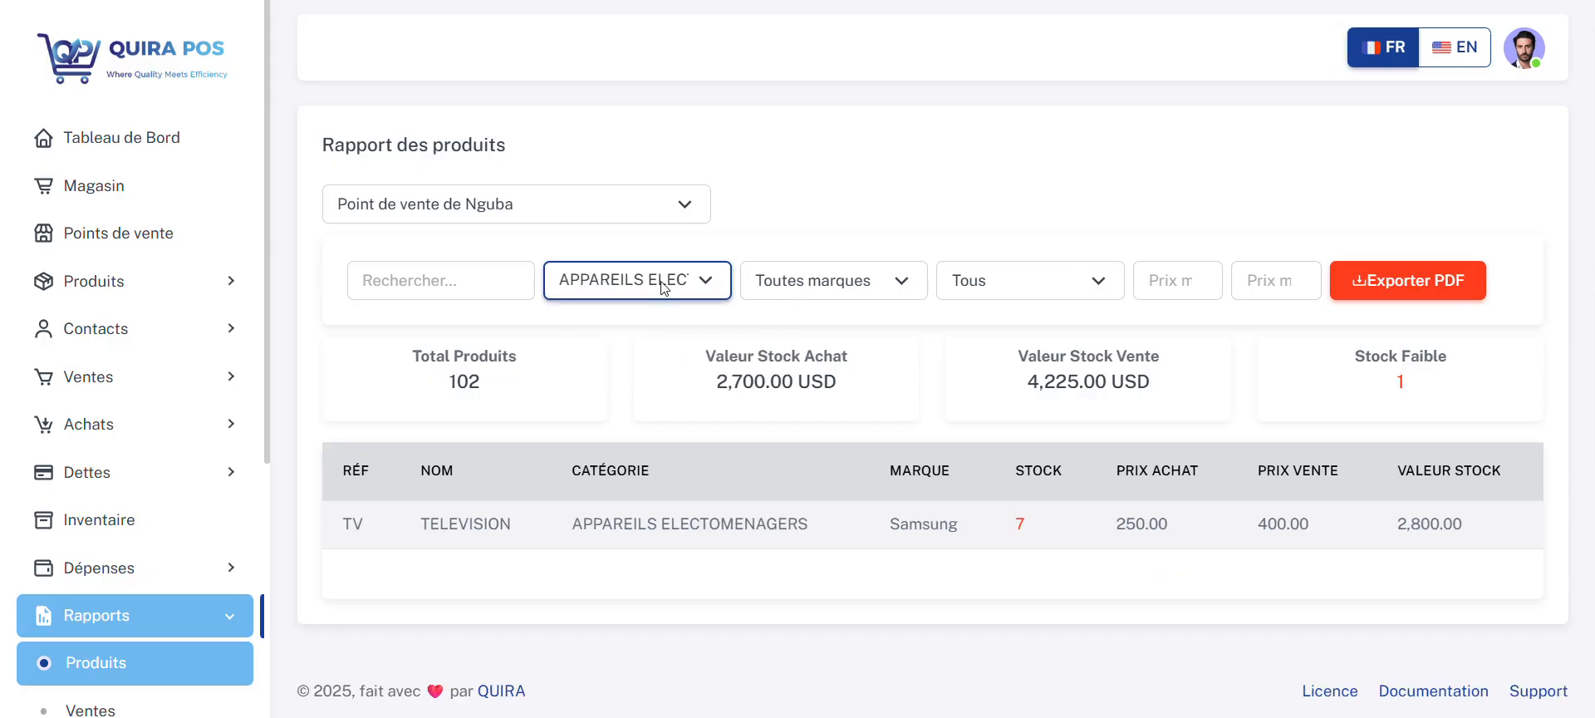
pyautogui.click(662, 283)
pyautogui.click(645, 367)
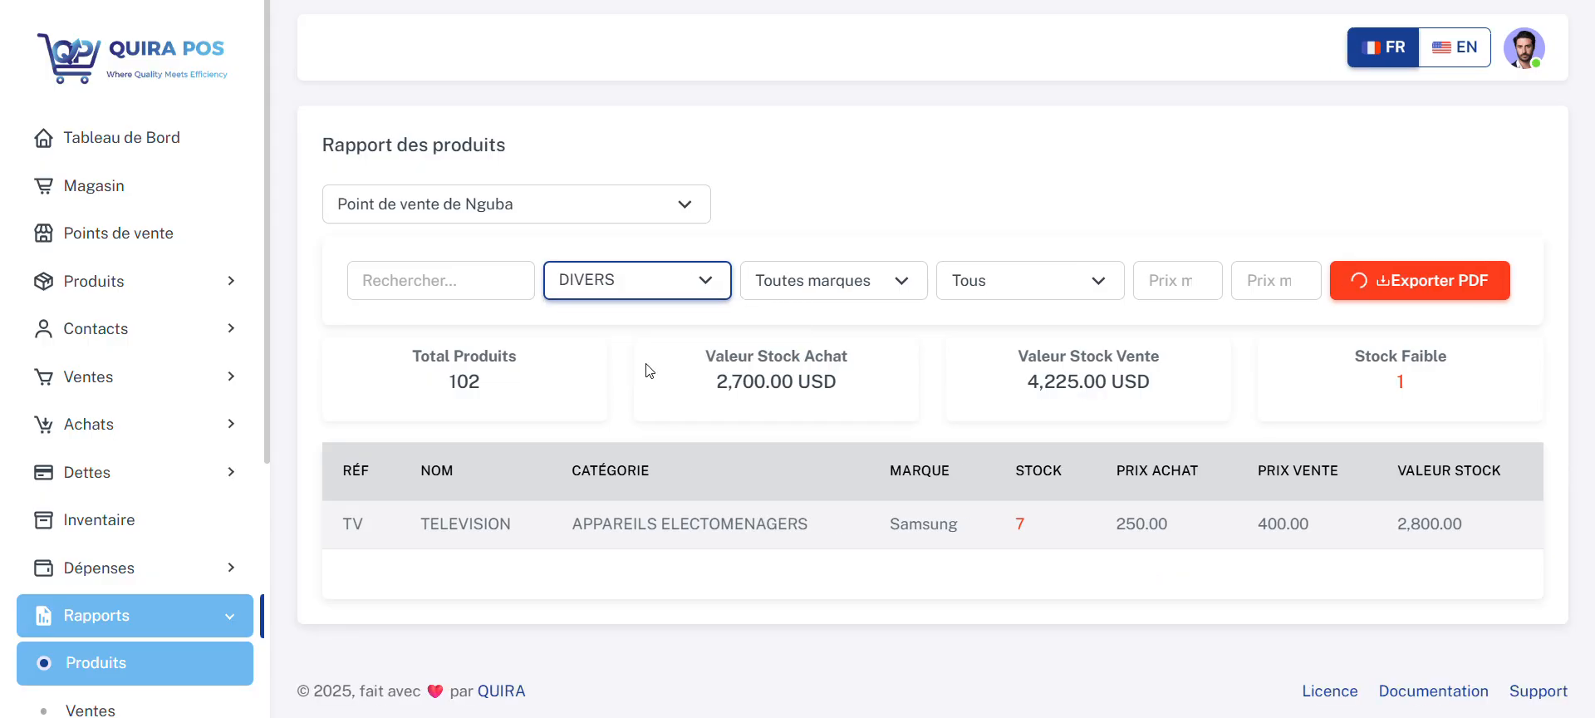
pyautogui.click(641, 282)
pyautogui.click(637, 314)
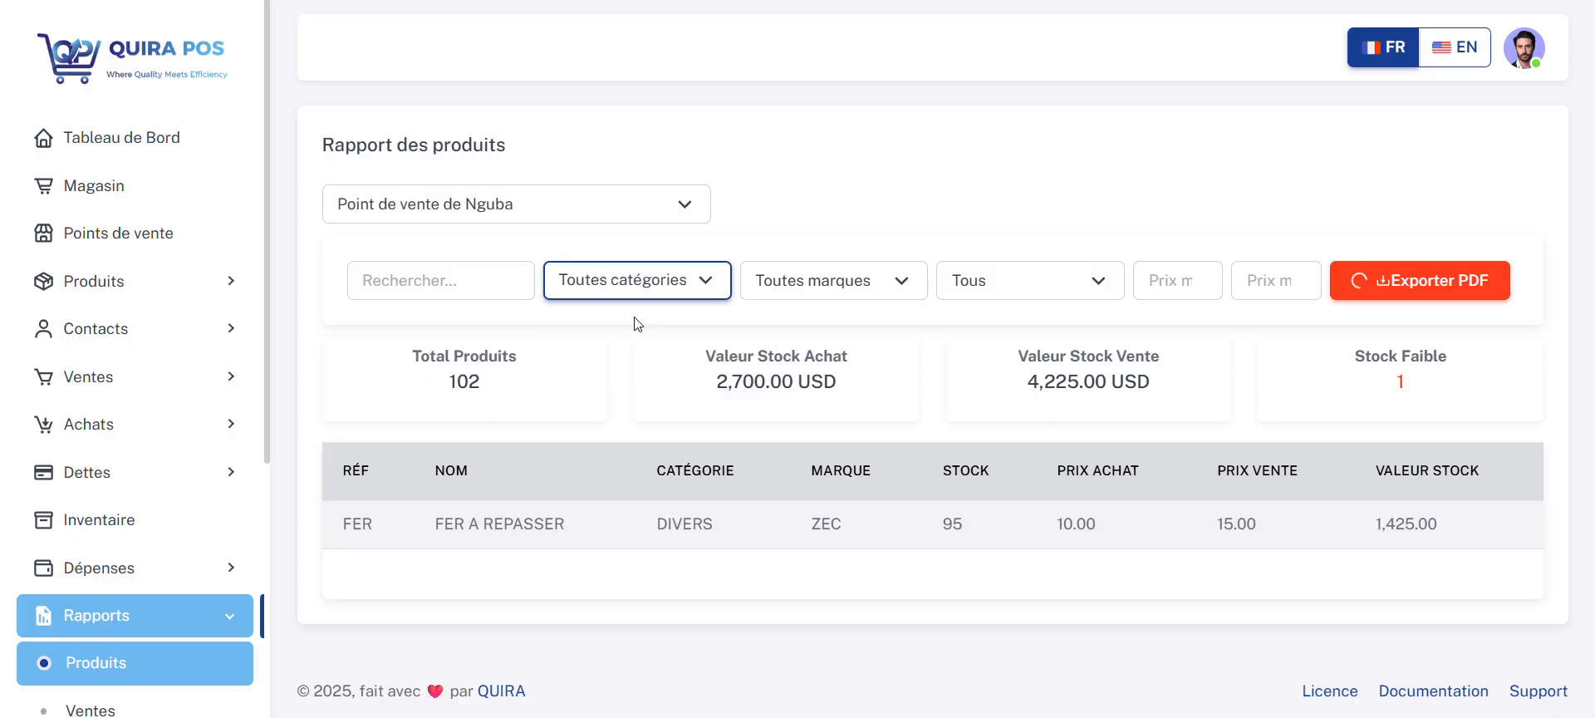
# Step: Filter the products report by brand Samsung and by ZEC, restore all brands, and look at the stock status choices
pyautogui.click(758, 279)
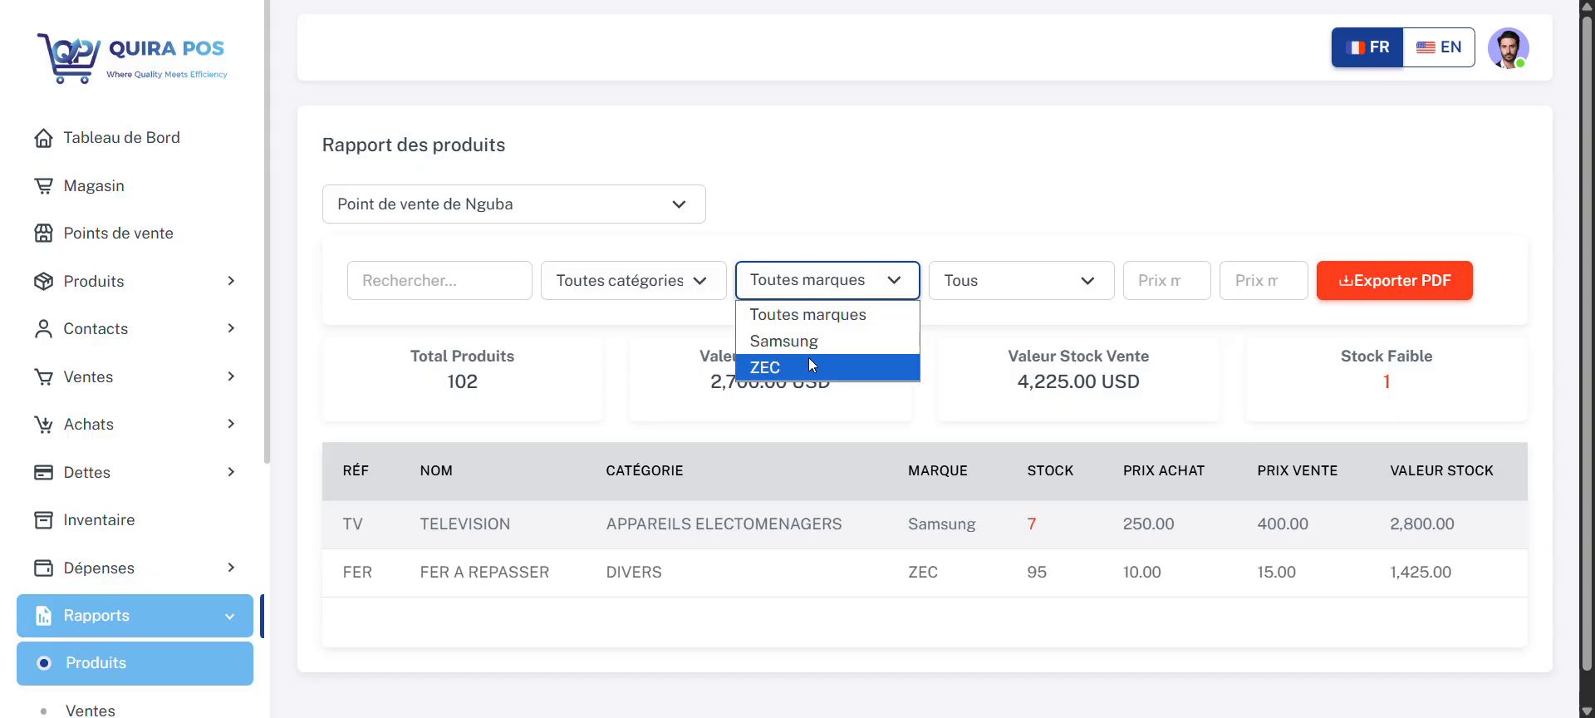
pyautogui.click(814, 340)
pyautogui.click(822, 290)
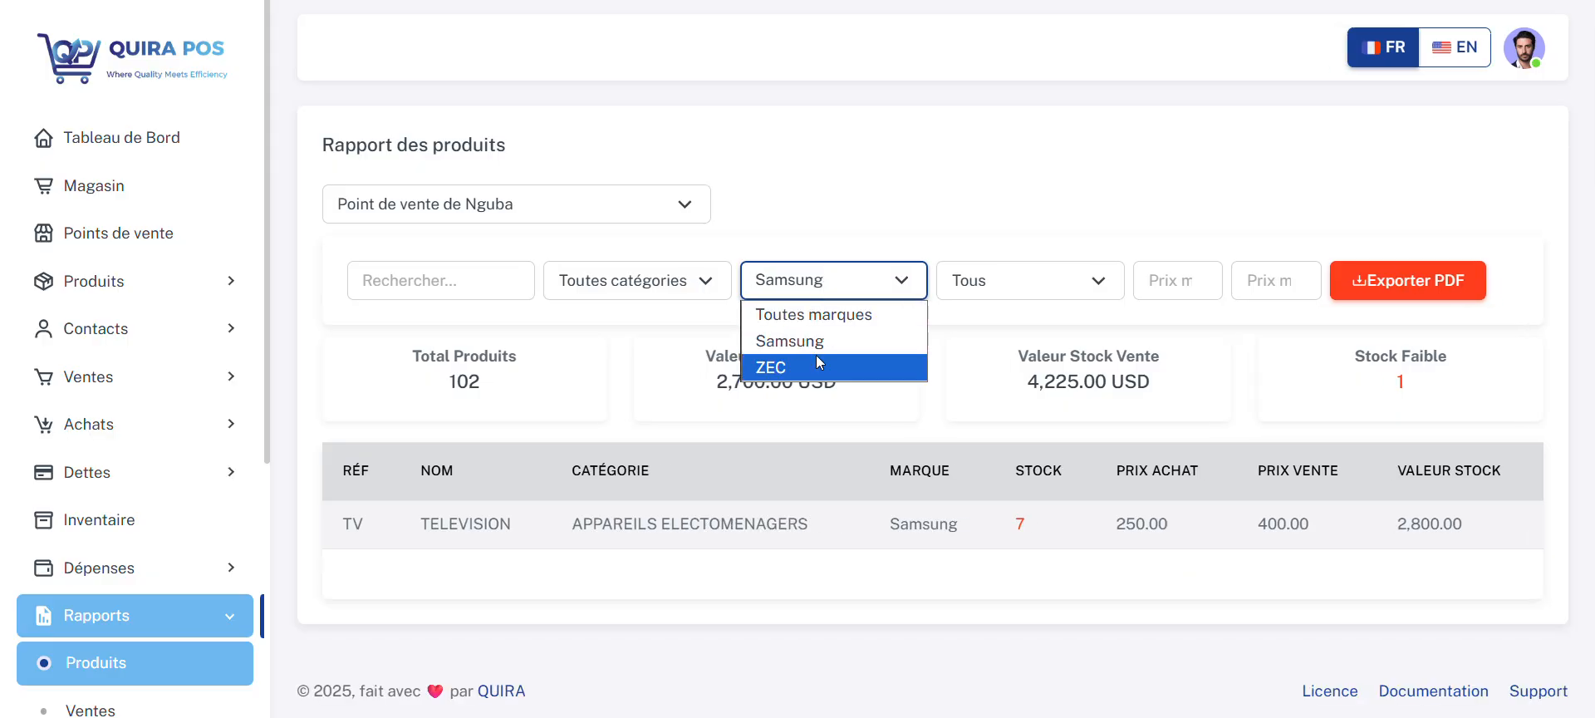
pyautogui.click(819, 360)
pyautogui.click(840, 287)
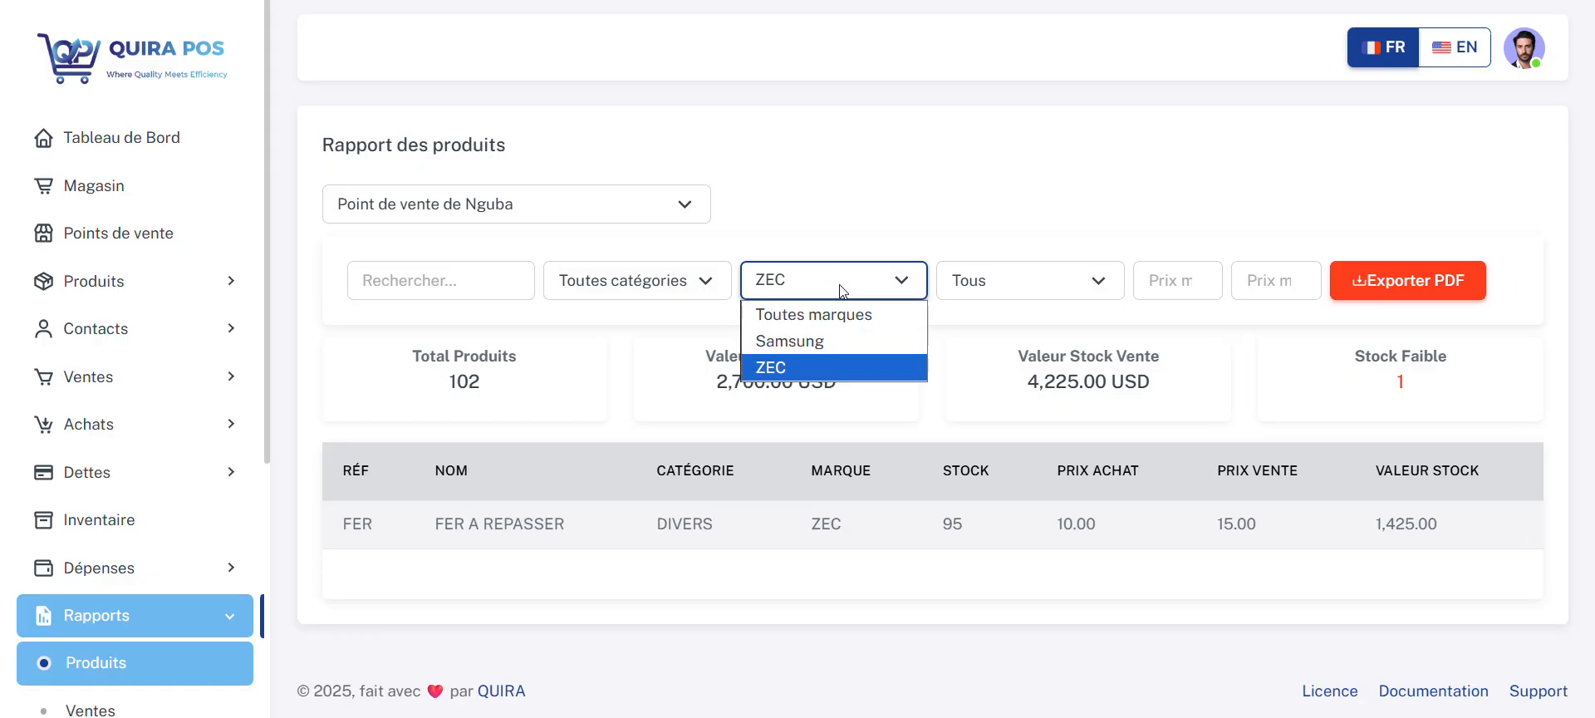
pyautogui.click(839, 309)
pyautogui.click(1044, 282)
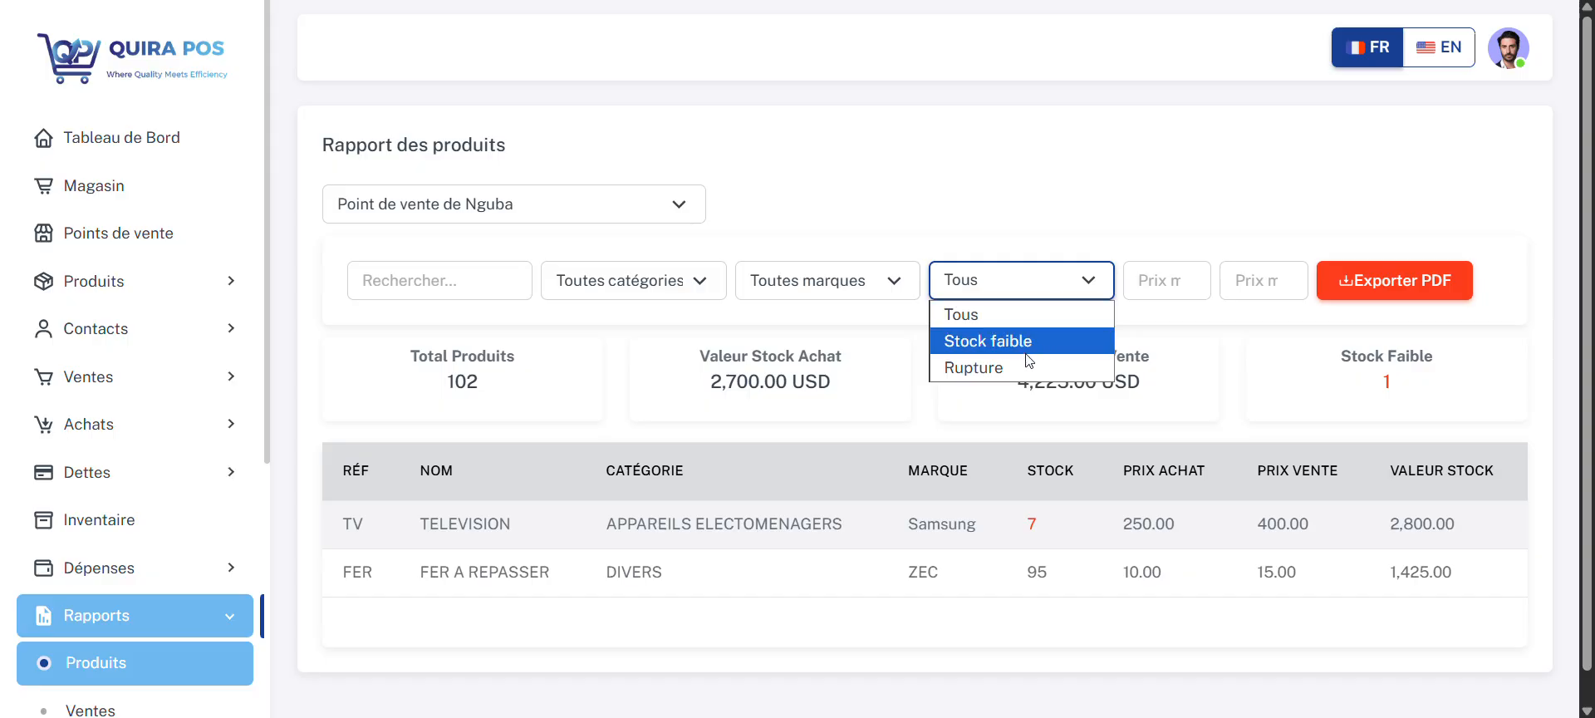
pyautogui.click(1174, 303)
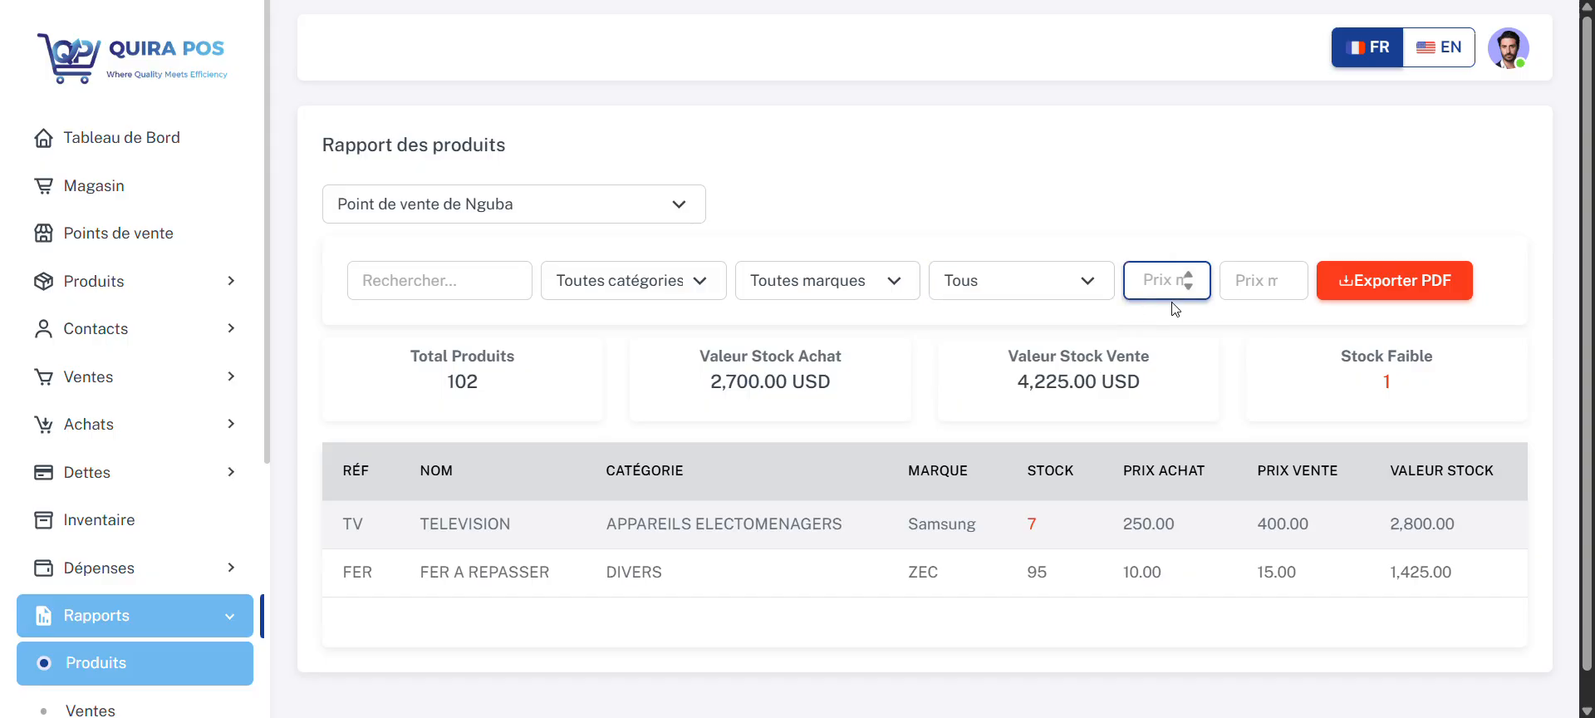
# Step: Export the unfiltered products report of Point de vente de Nguba as a PDF and open the file enlarged to 120%
pyautogui.click(1406, 283)
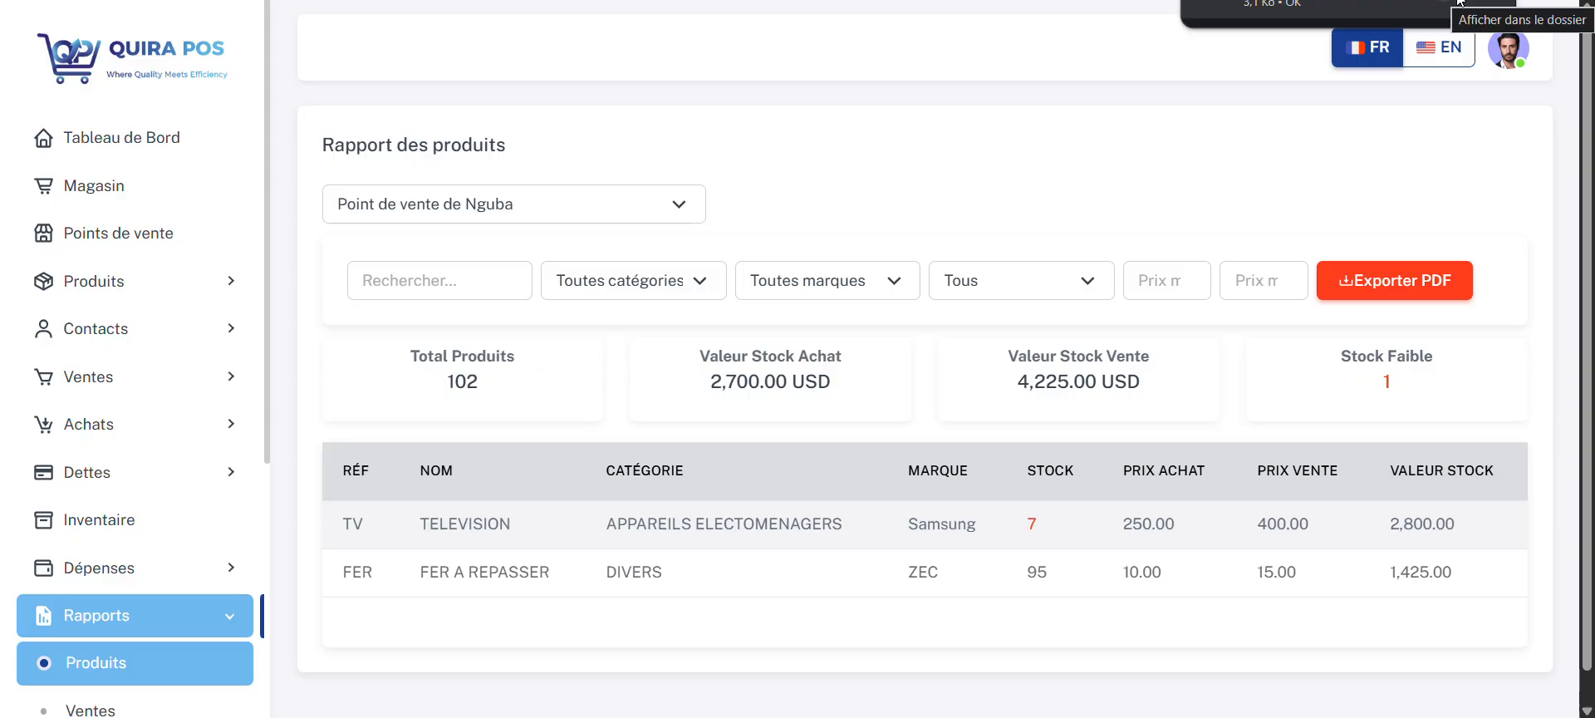
pyautogui.click(1273, 2)
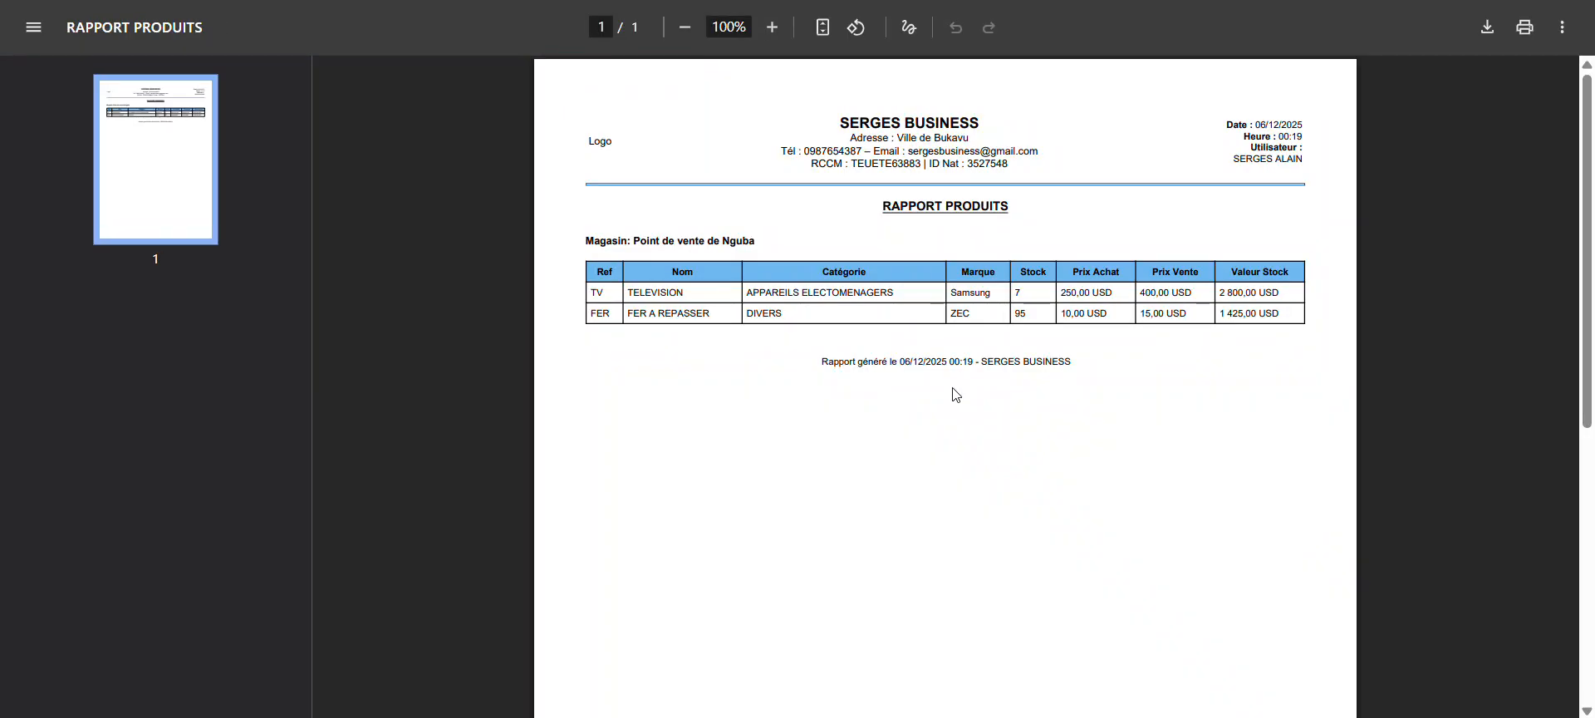
pyautogui.keyDown('ctrl'); pyautogui.scroll(2, 952, 394); pyautogui.keyUp('ctrl')
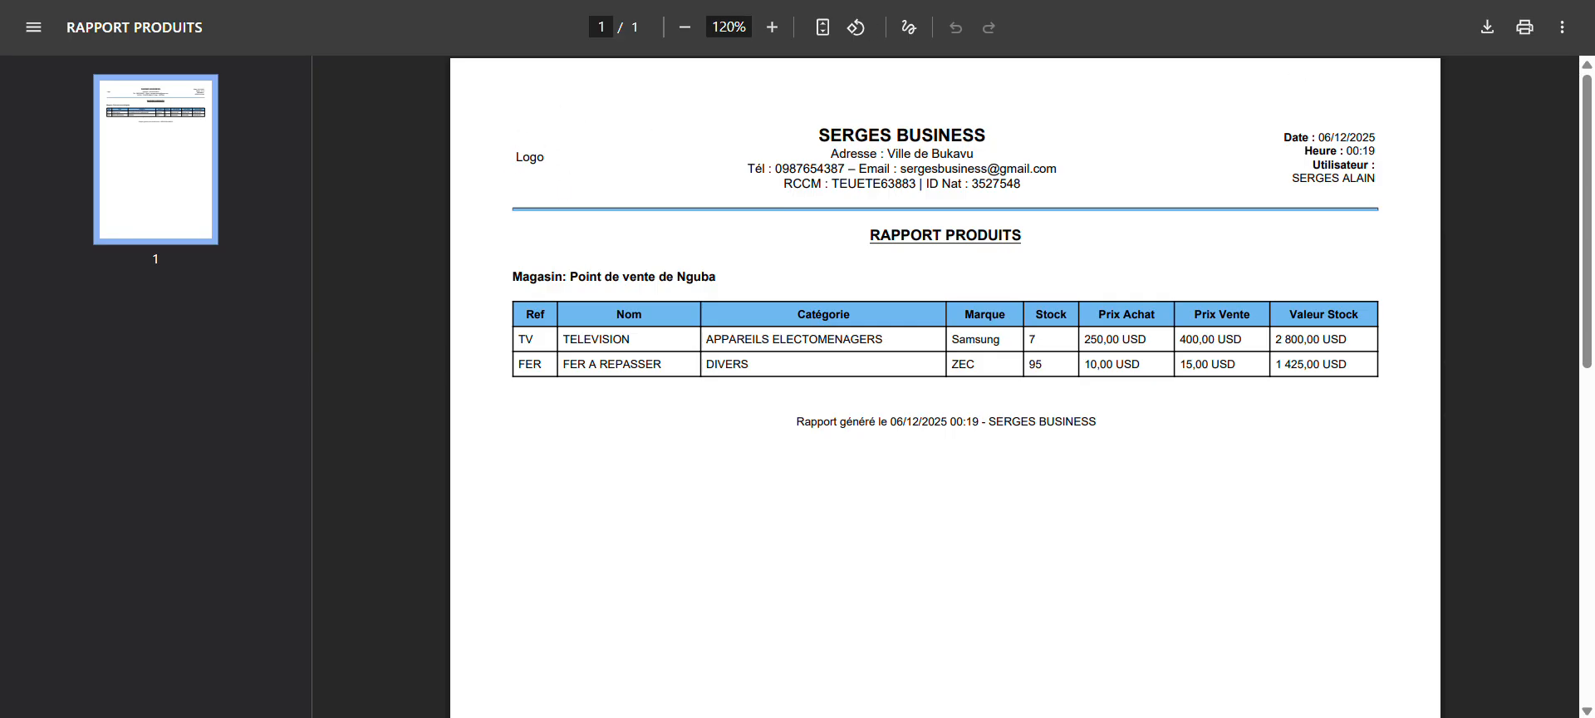
# Step: Return from the exported PDF to QUIRA POS and open the sales report
pyautogui.click(374, 0)
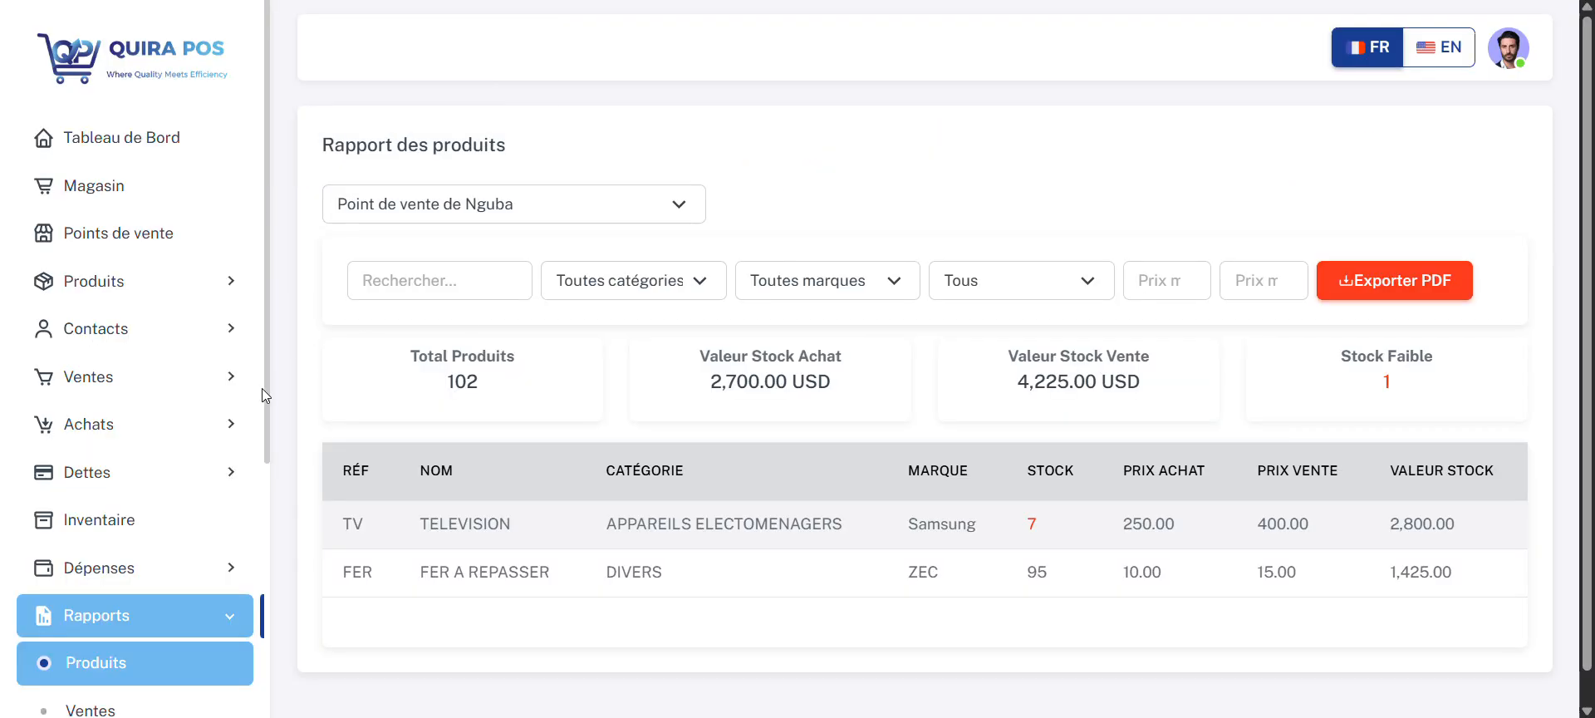
pyautogui.scroll(-4, 261, 387)
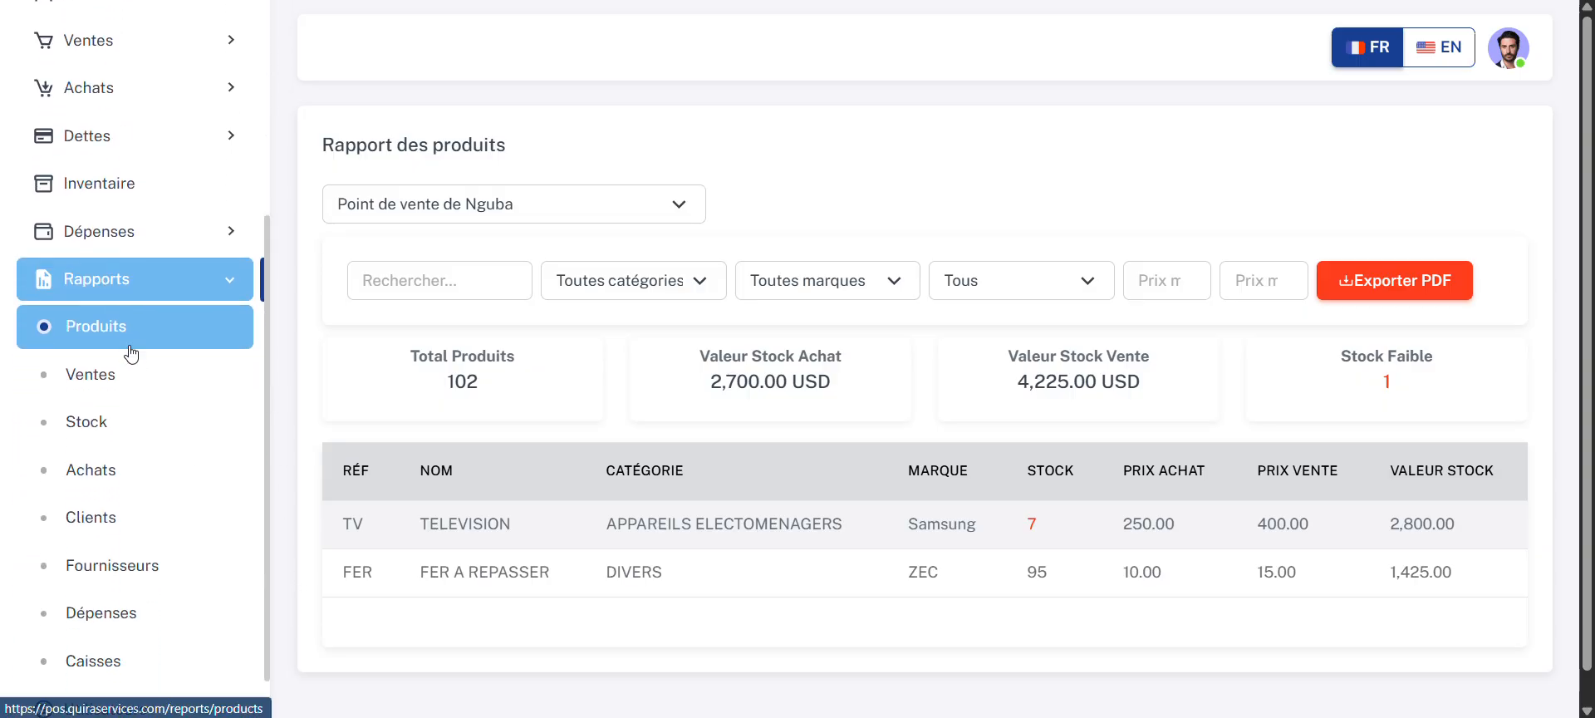
pyautogui.click(131, 373)
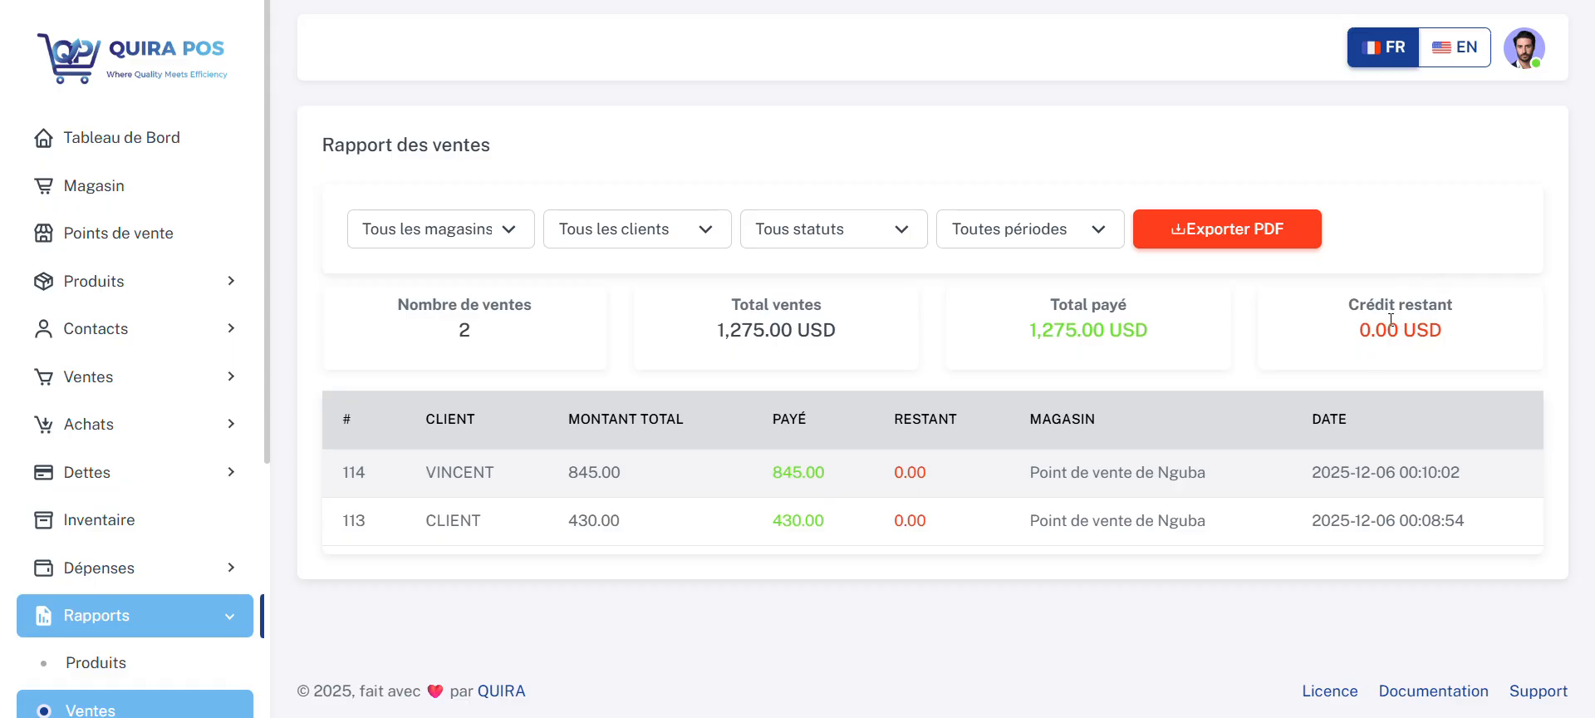
# Step: Open the stock report and filter it by store Point de vente de Nguba and by Point de vente de Nyawera
pyautogui.scroll(-4, 266, 333)
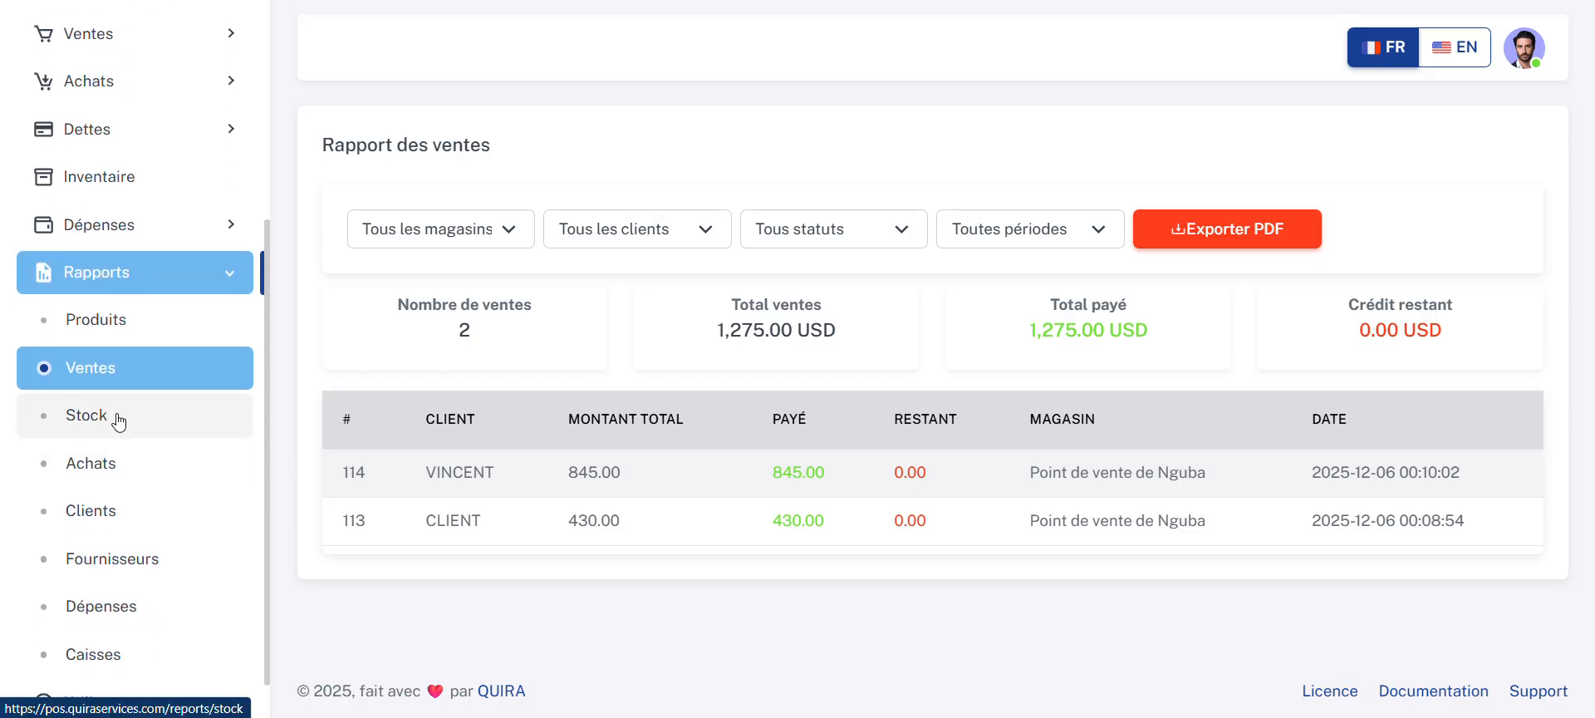
pyautogui.click(120, 419)
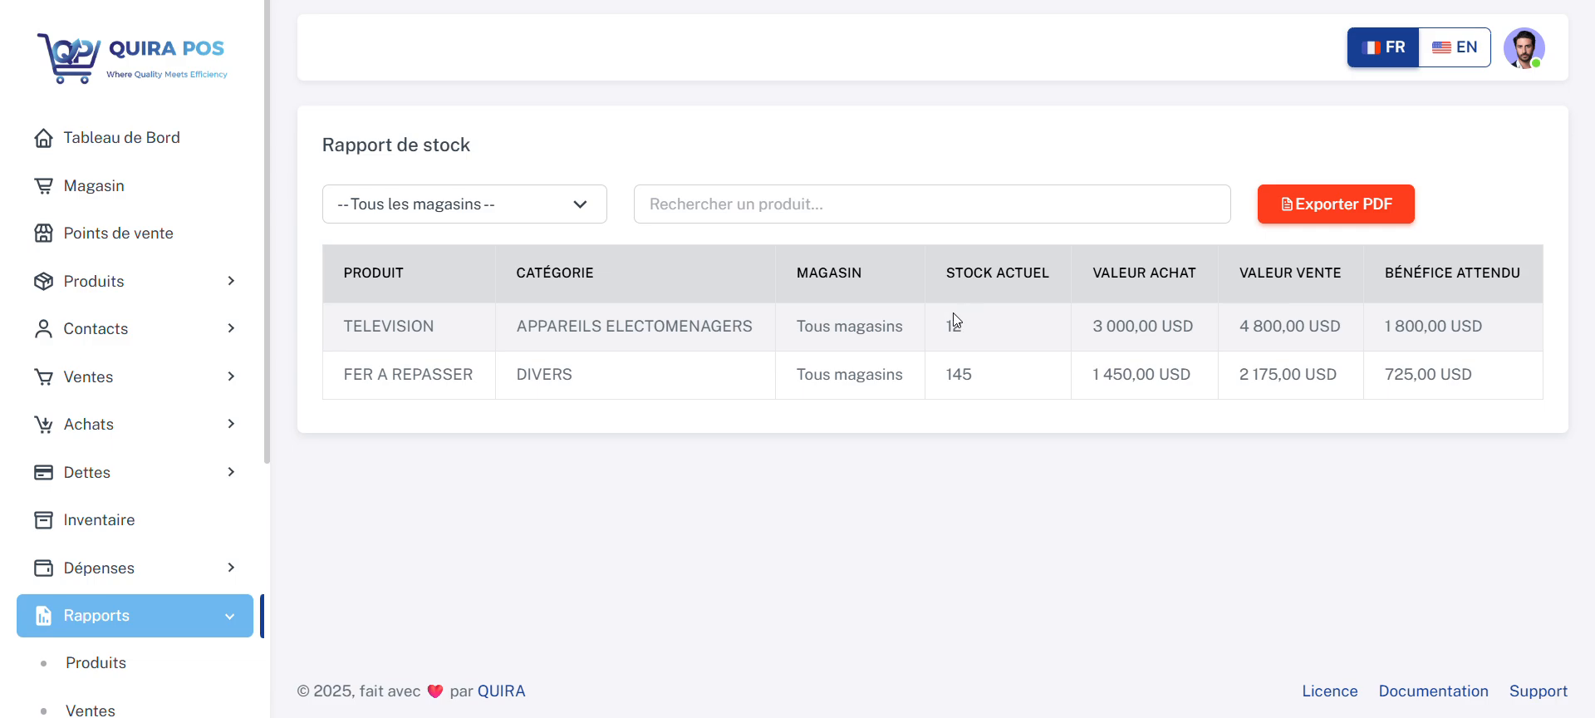
pyautogui.click(574, 218)
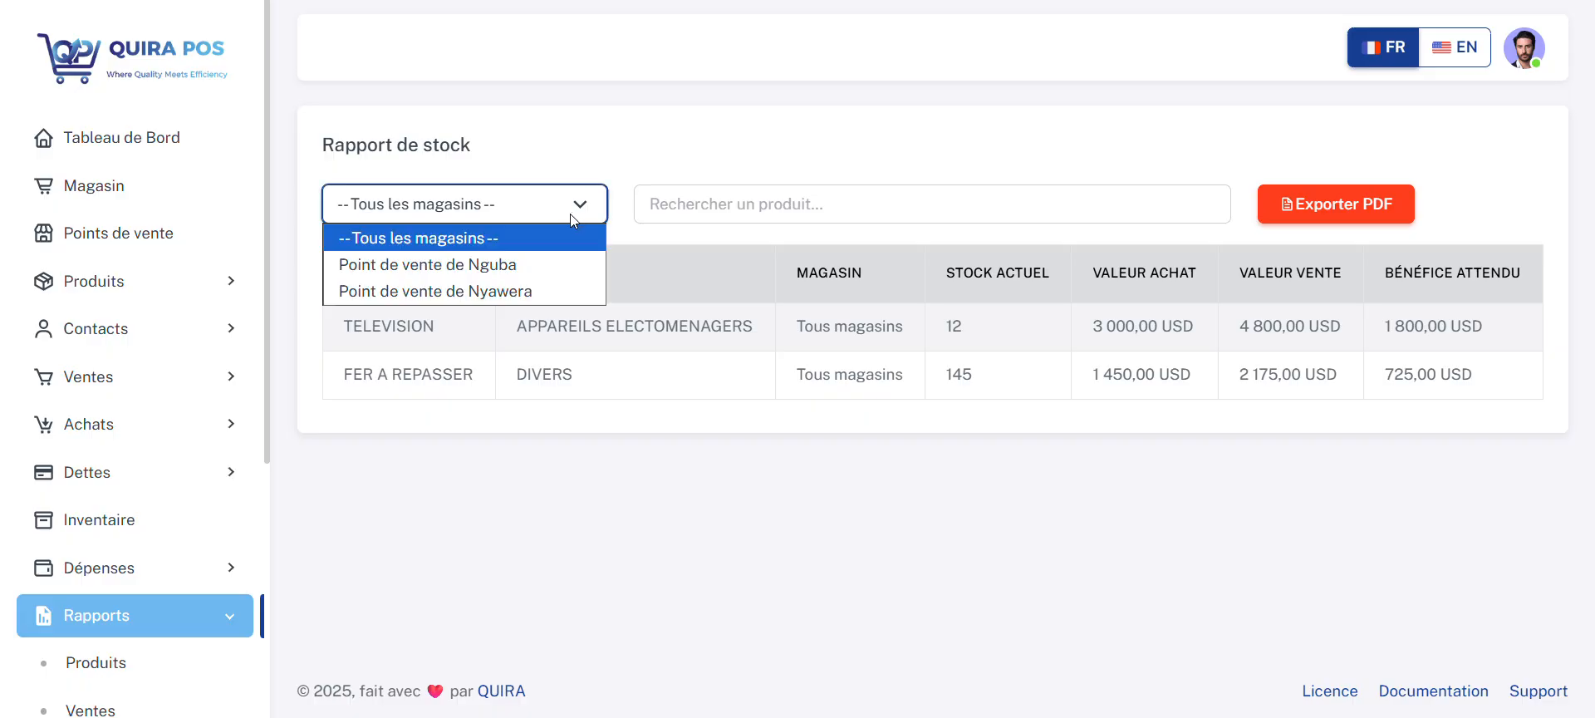
pyautogui.click(546, 261)
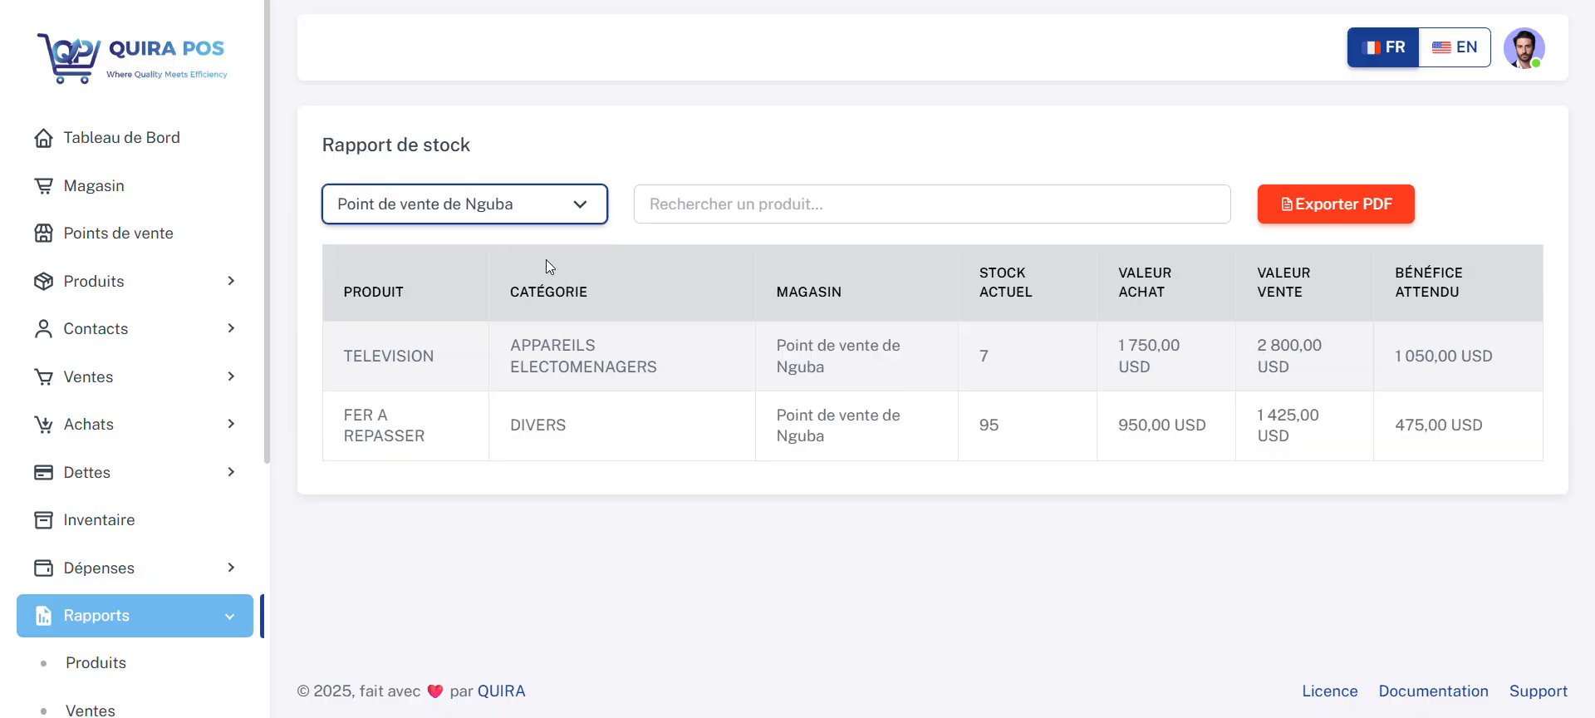
pyautogui.click(545, 206)
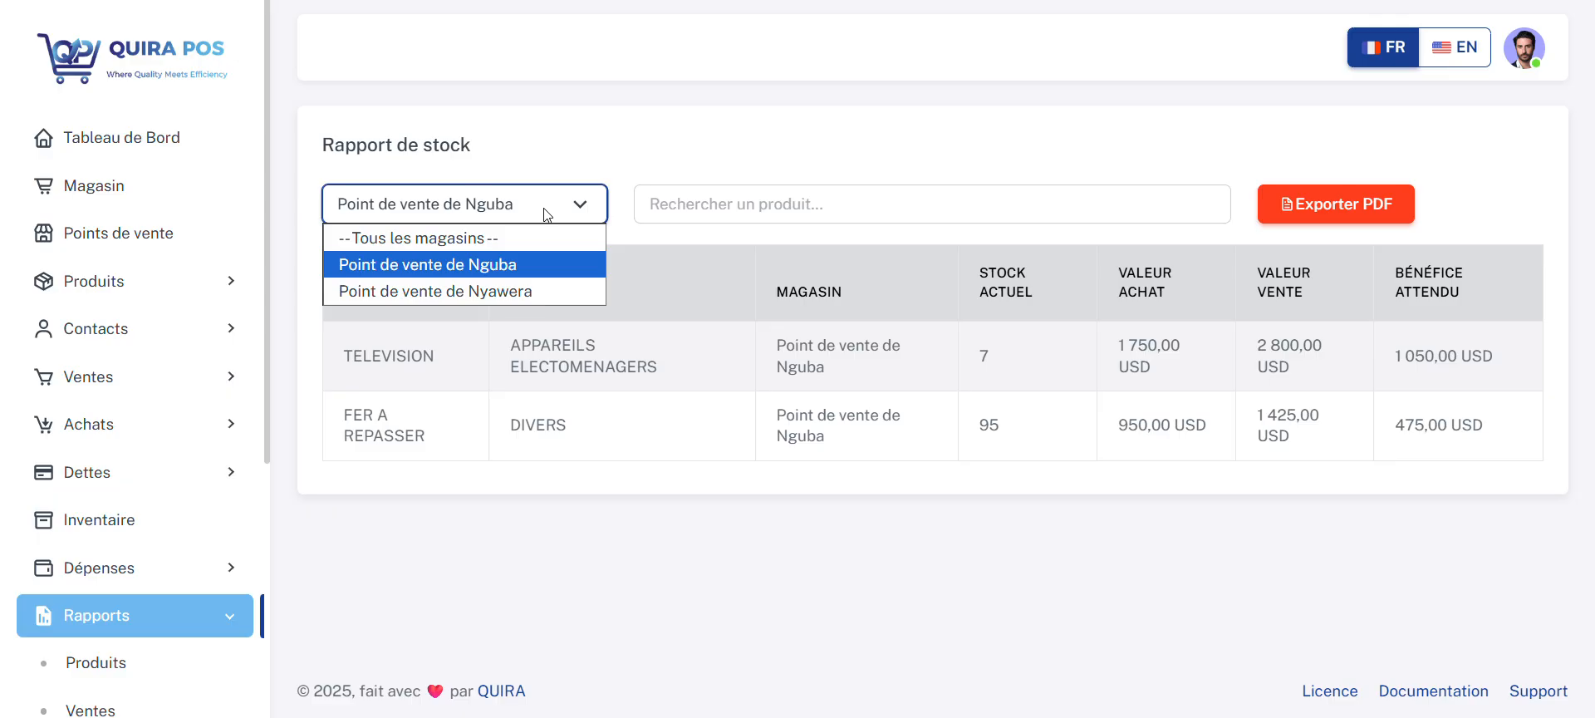
pyautogui.click(535, 291)
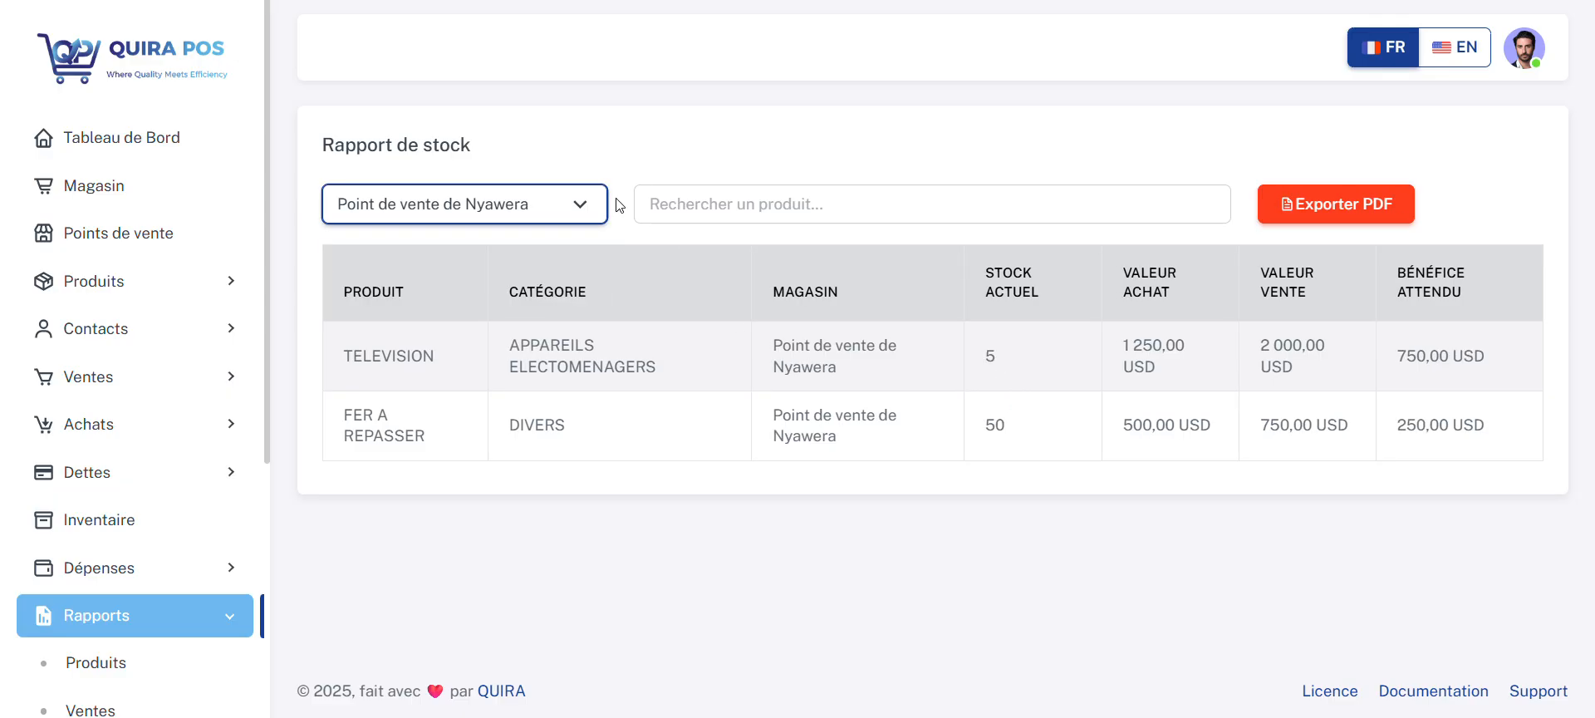
# Step: Switch the stock report back to Point de vente de Nguba and restore all stores
pyautogui.click(573, 204)
pyautogui.click(502, 254)
pyautogui.click(504, 210)
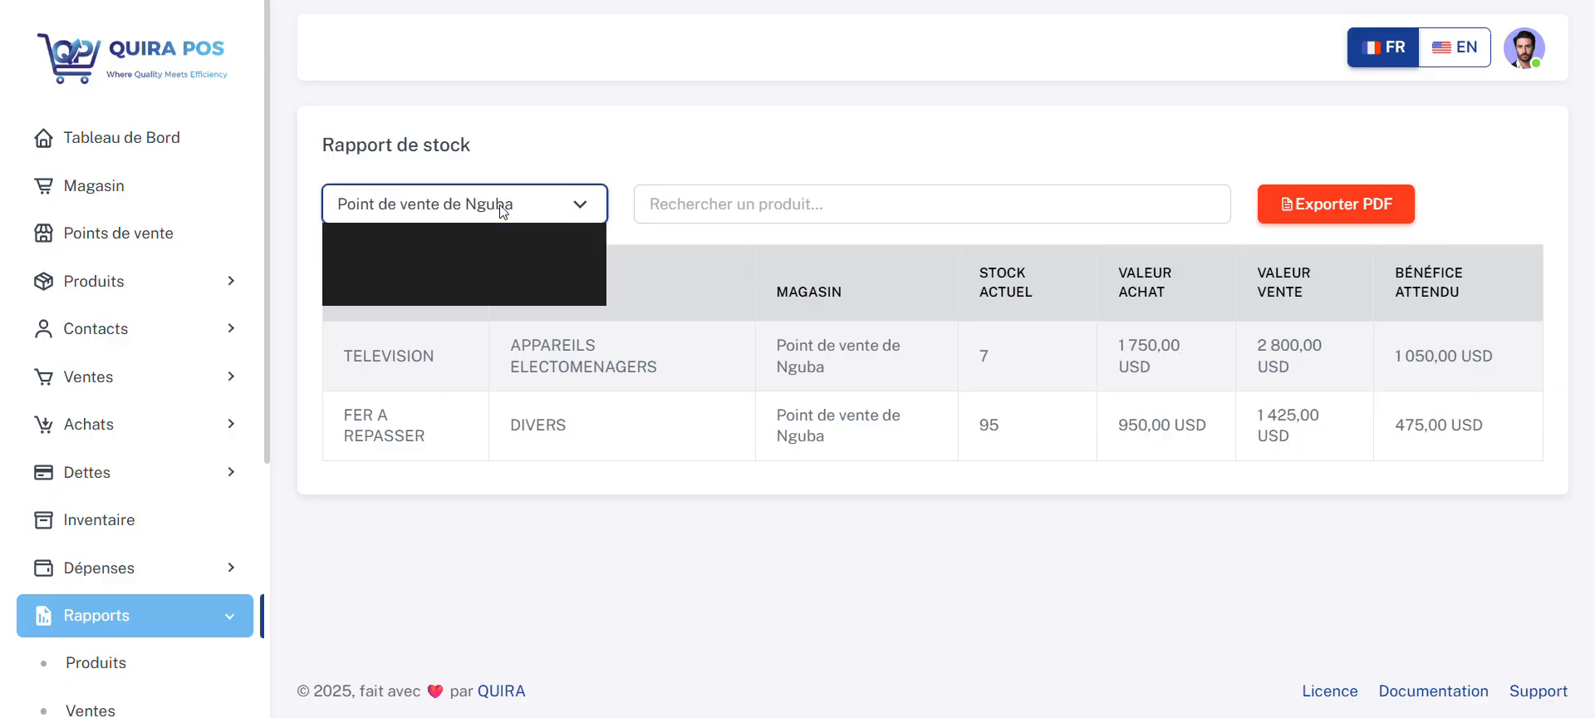
pyautogui.click(500, 238)
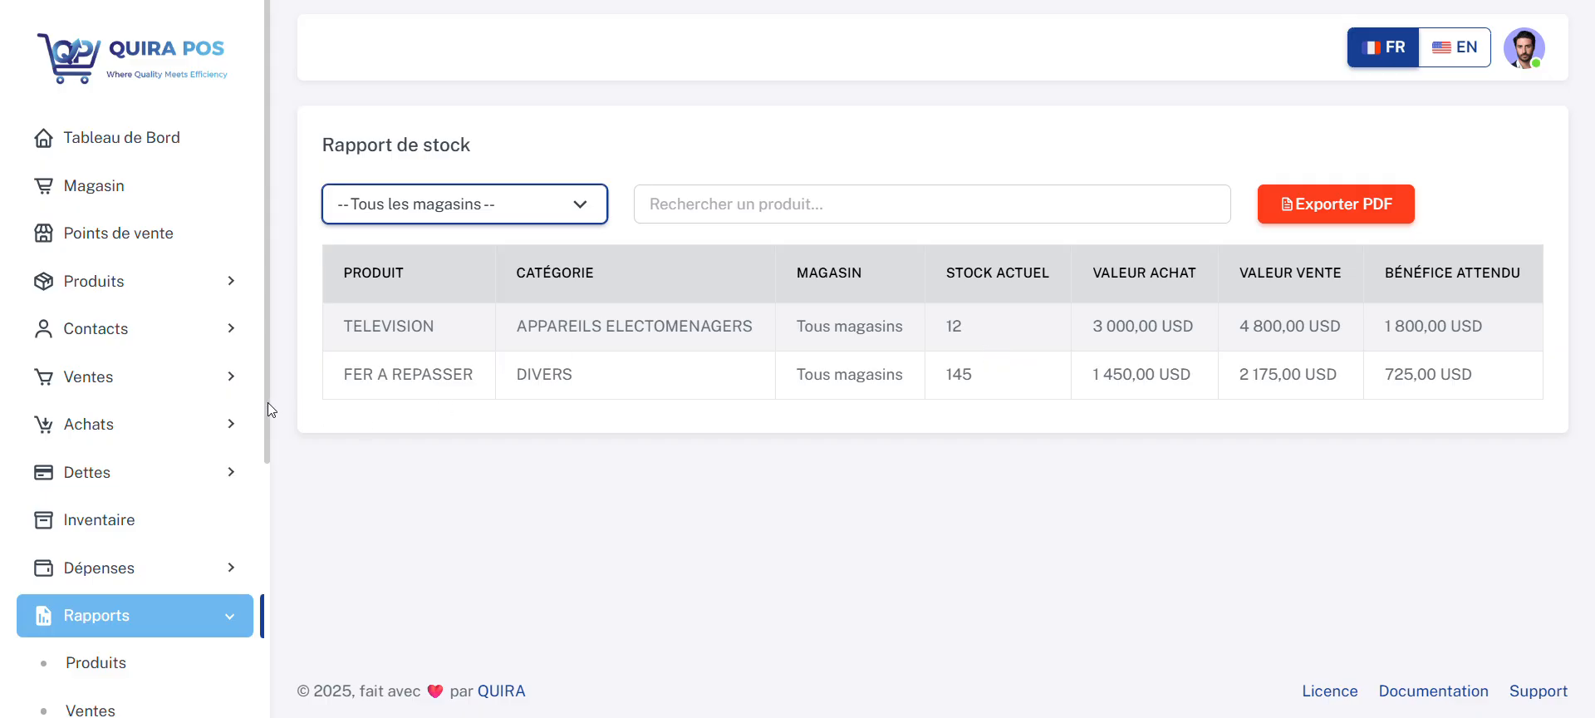
# Step: Export the unfiltered purchases report as a PDF, view the exported file, and close it
pyautogui.moveTo(267, 402); pyautogui.dragTo(277, 604)
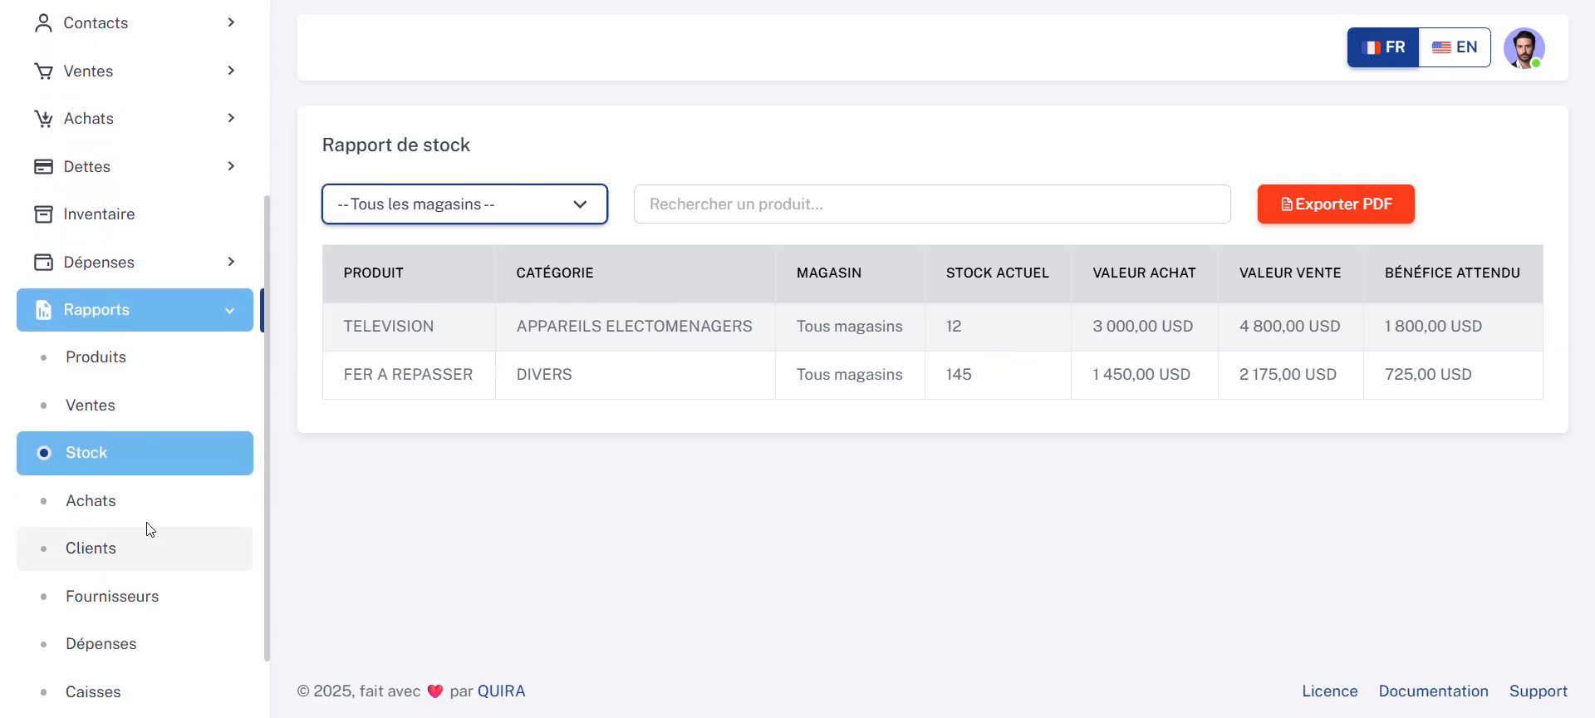
pyautogui.click(136, 503)
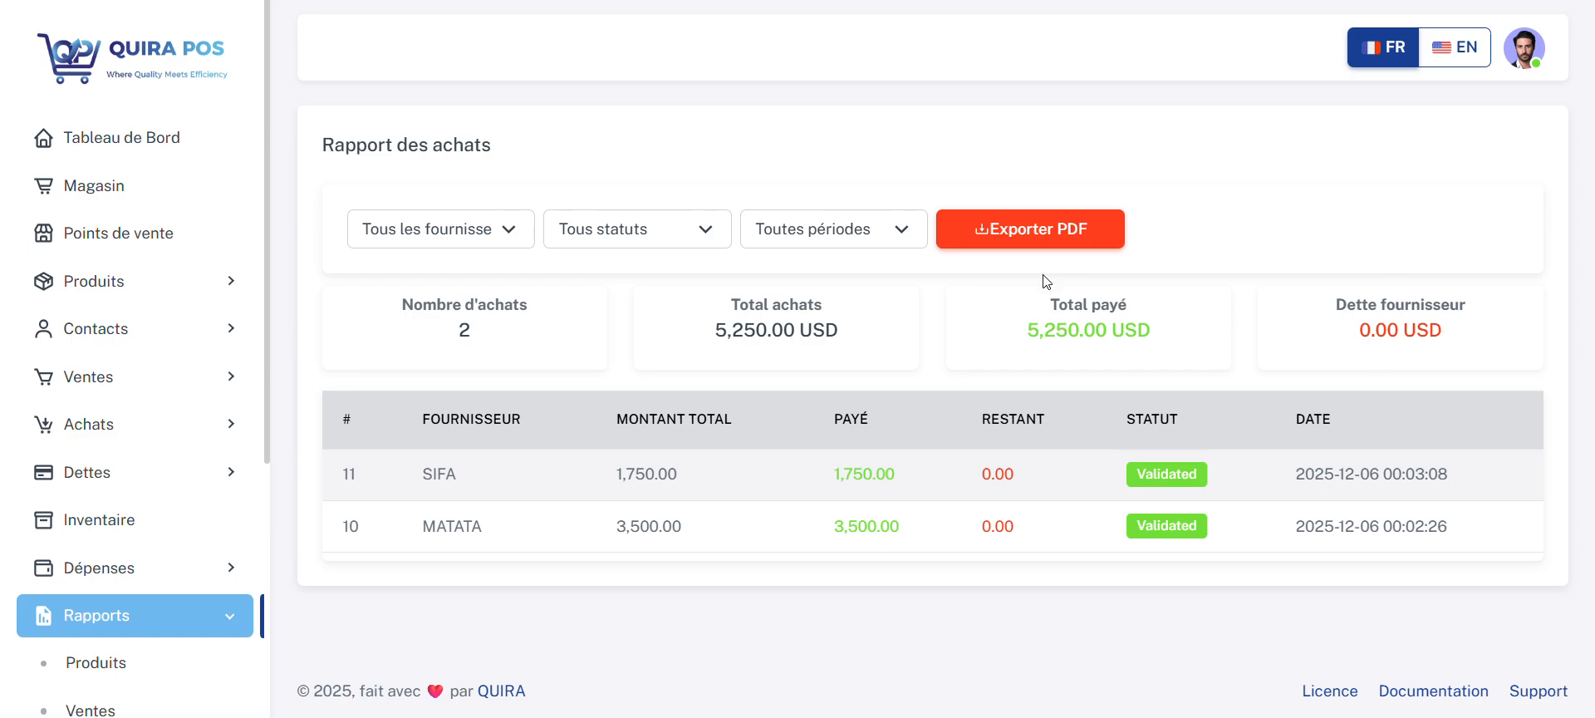
pyautogui.click(1031, 223)
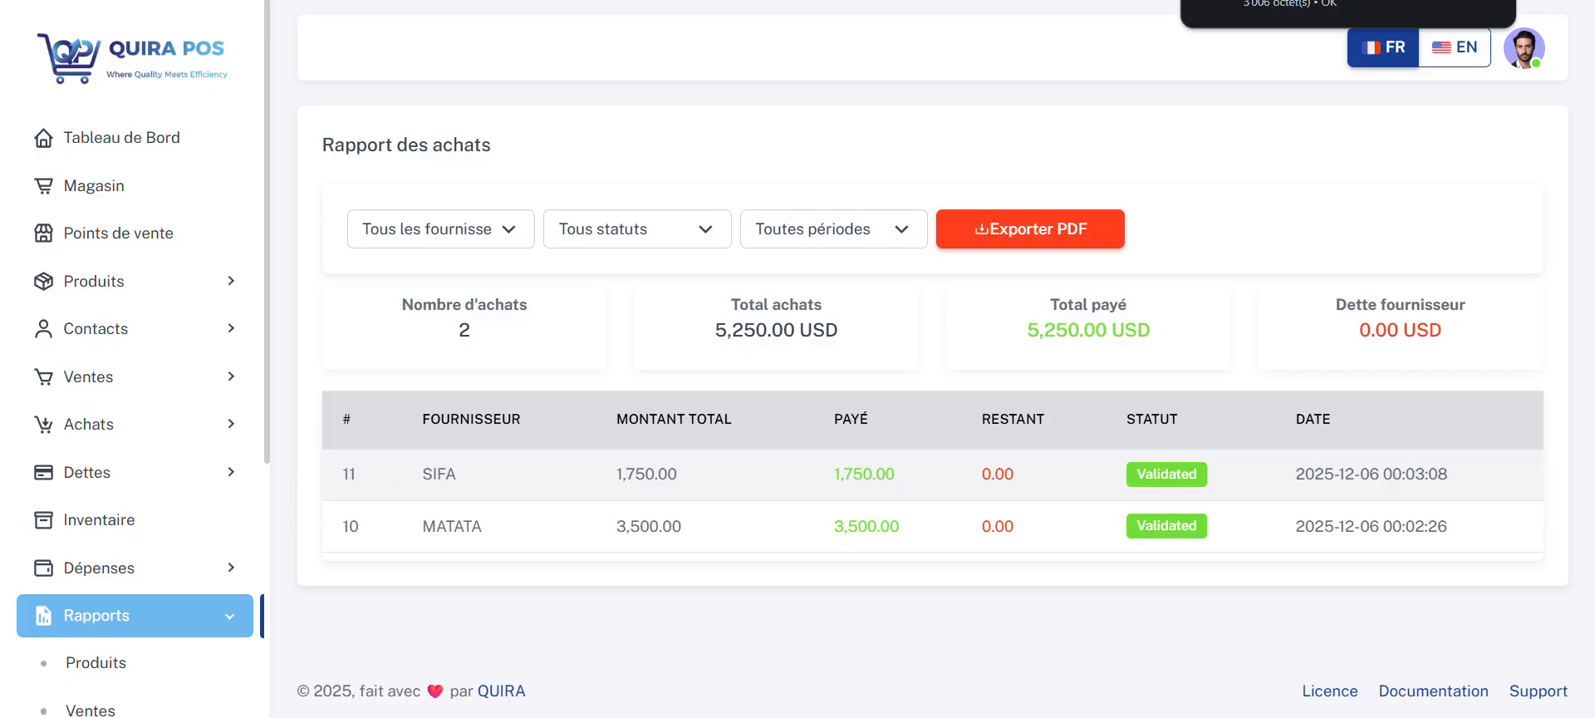
pyautogui.click(1290, 4)
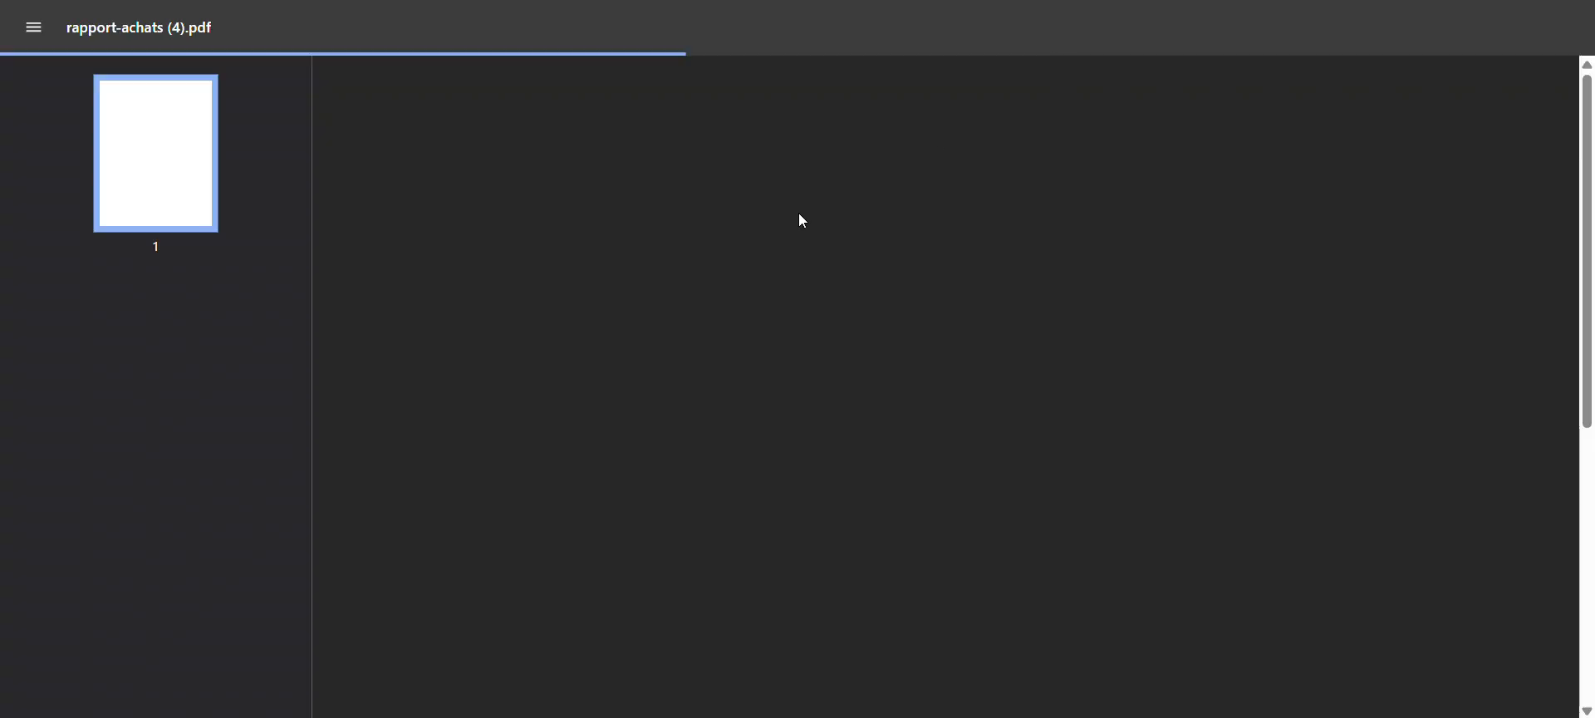
pyautogui.scroll(1, 795, 206)
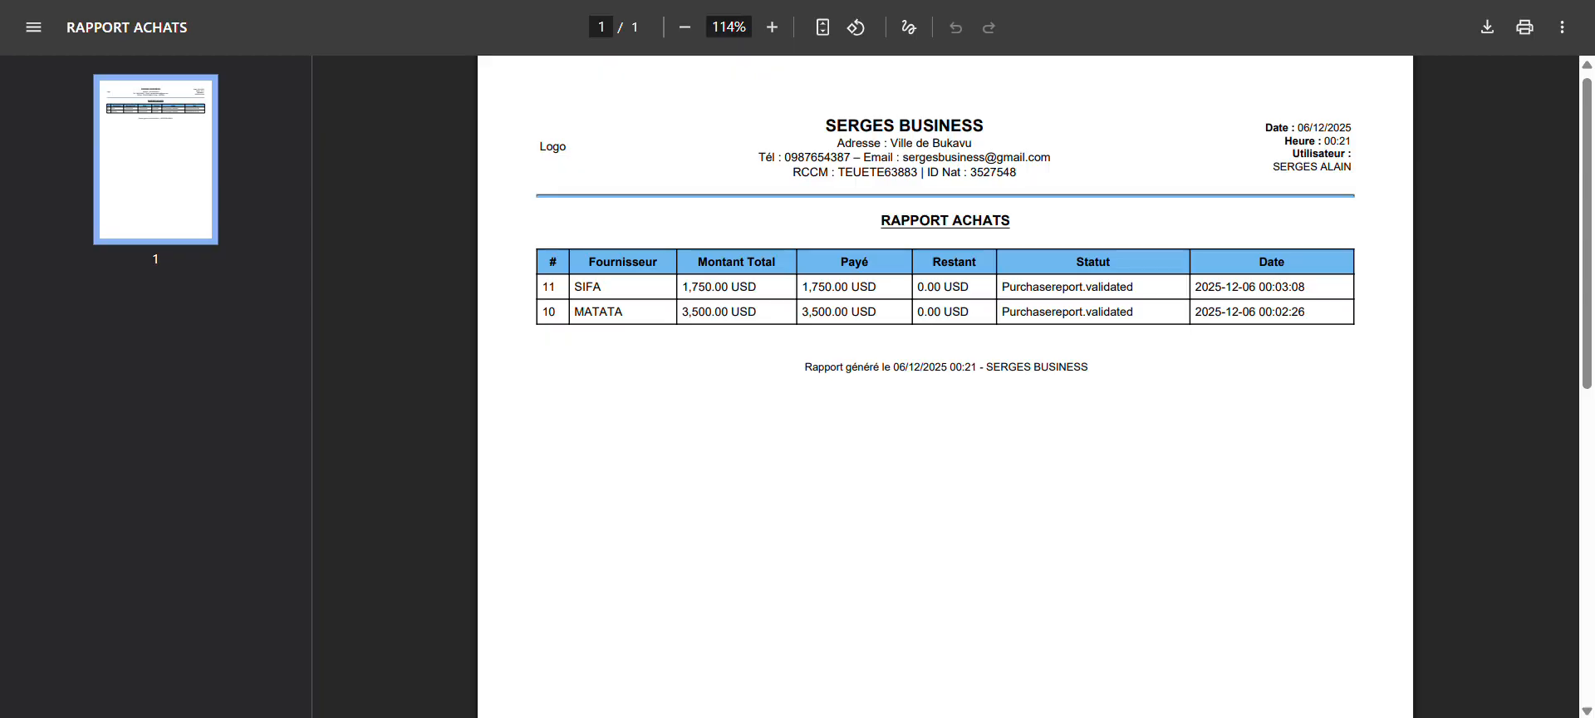
pyautogui.hotkey('ctrl', 'w')
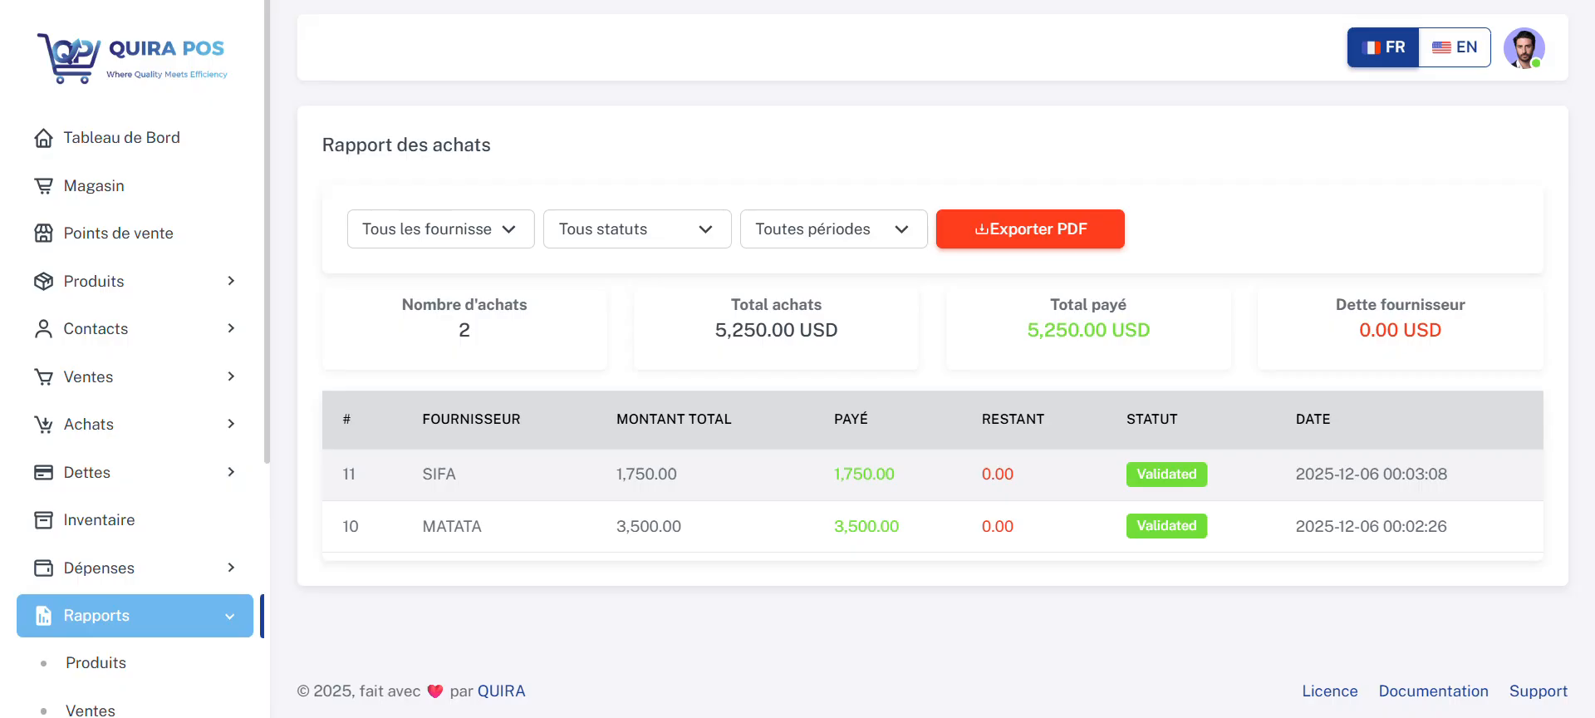
# Step: Open the customers report and examine its billed and paid totals, top five customers and customer list
pyautogui.moveTo(267, 406); pyautogui.dragTo(269, 610)
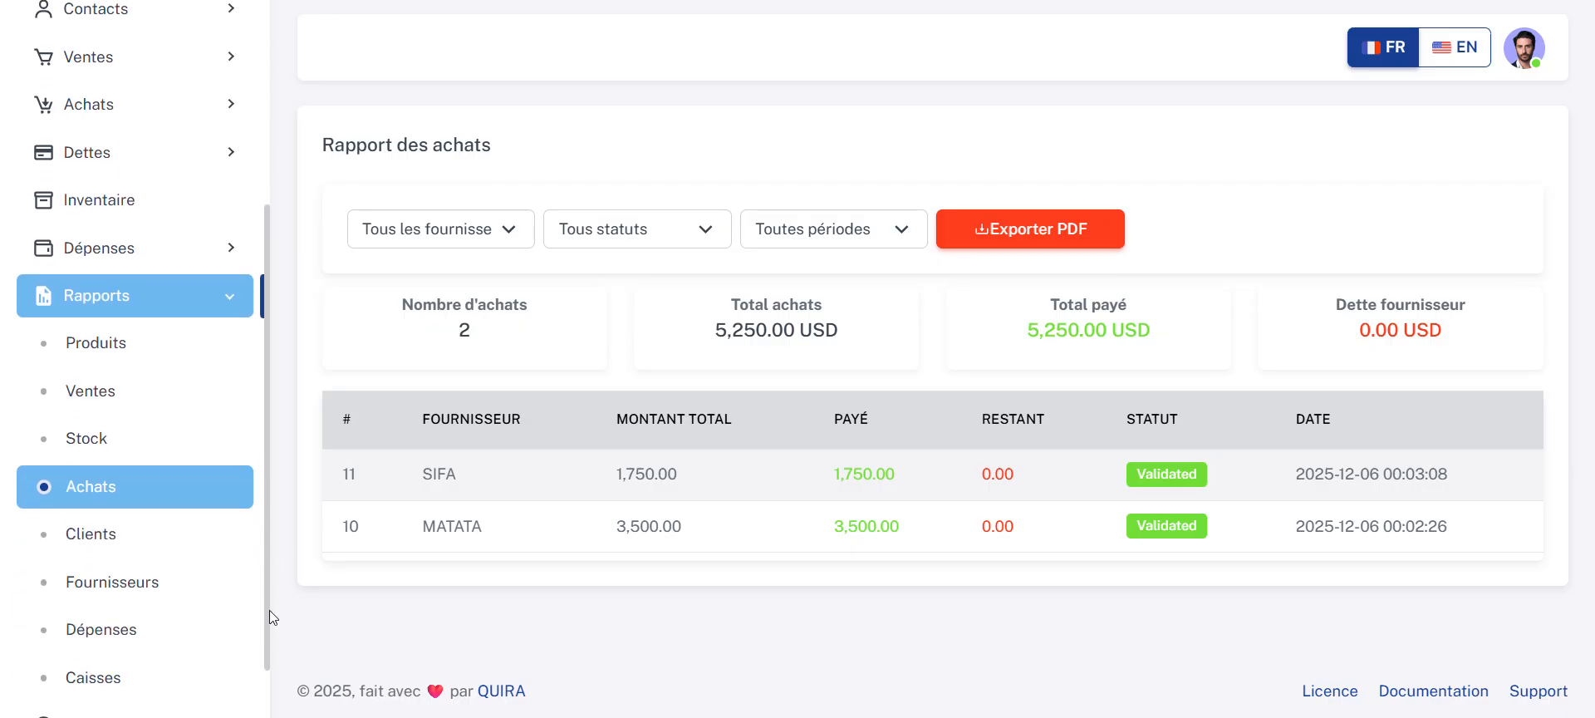
pyautogui.click(159, 542)
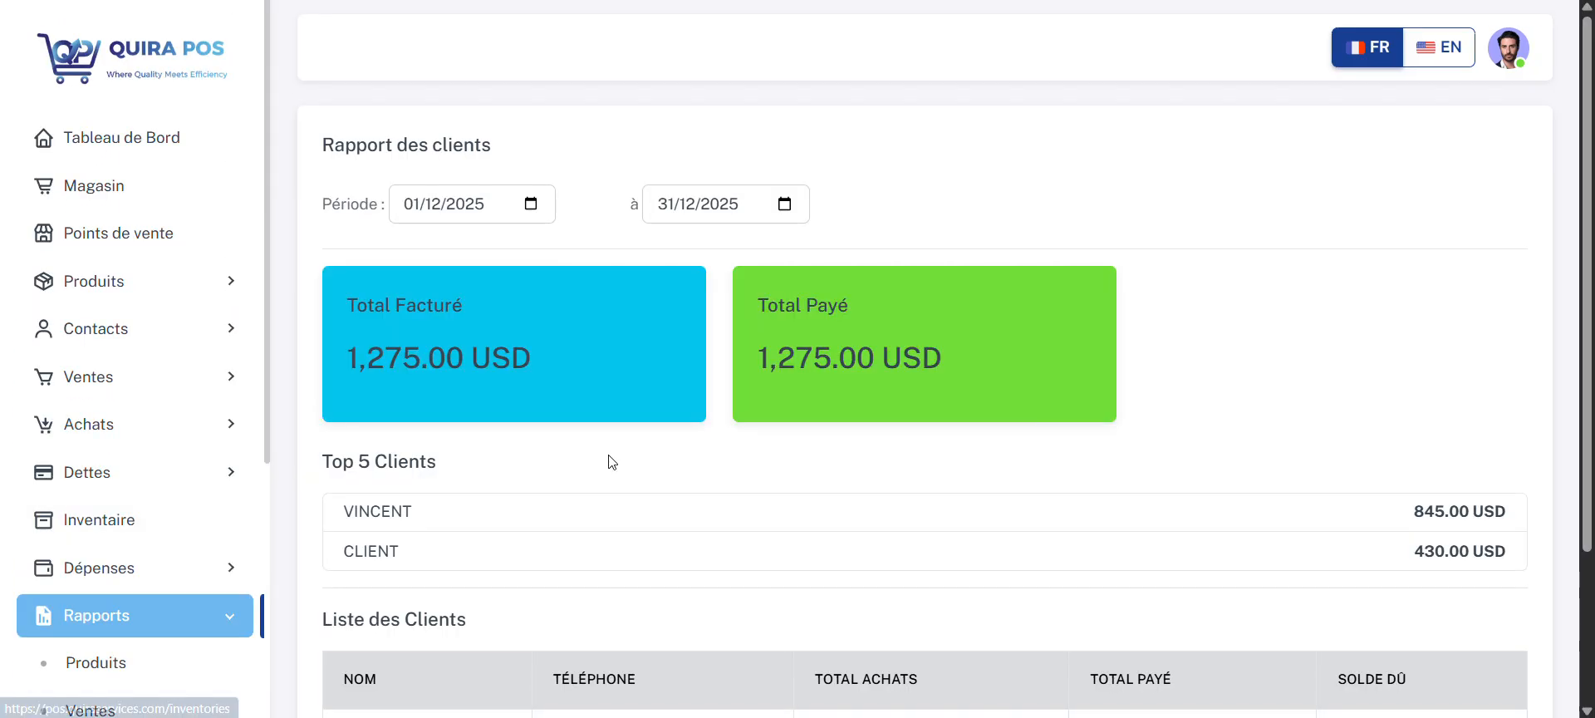
pyautogui.scroll(-2, 783, 432)
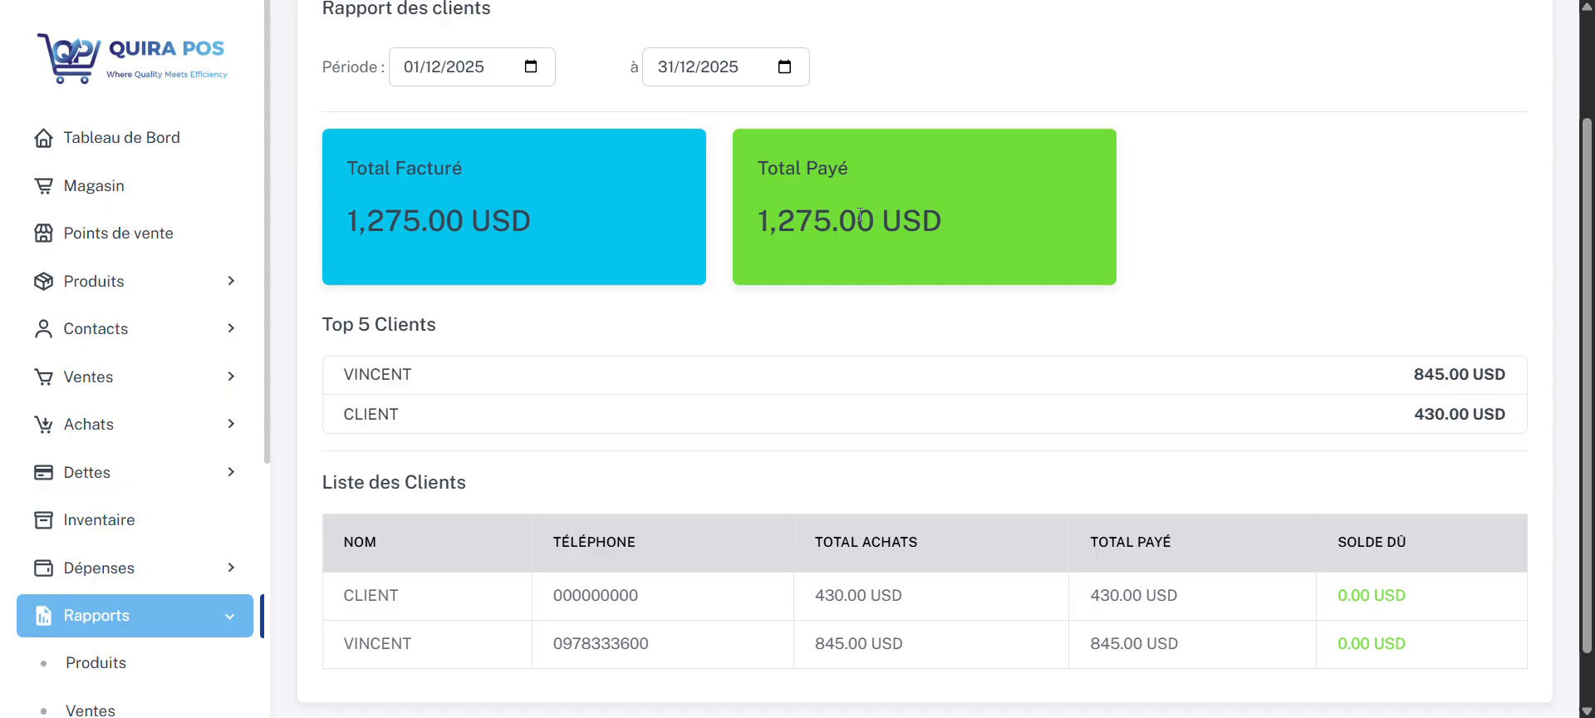
pyautogui.scroll(-1, 681, 365)
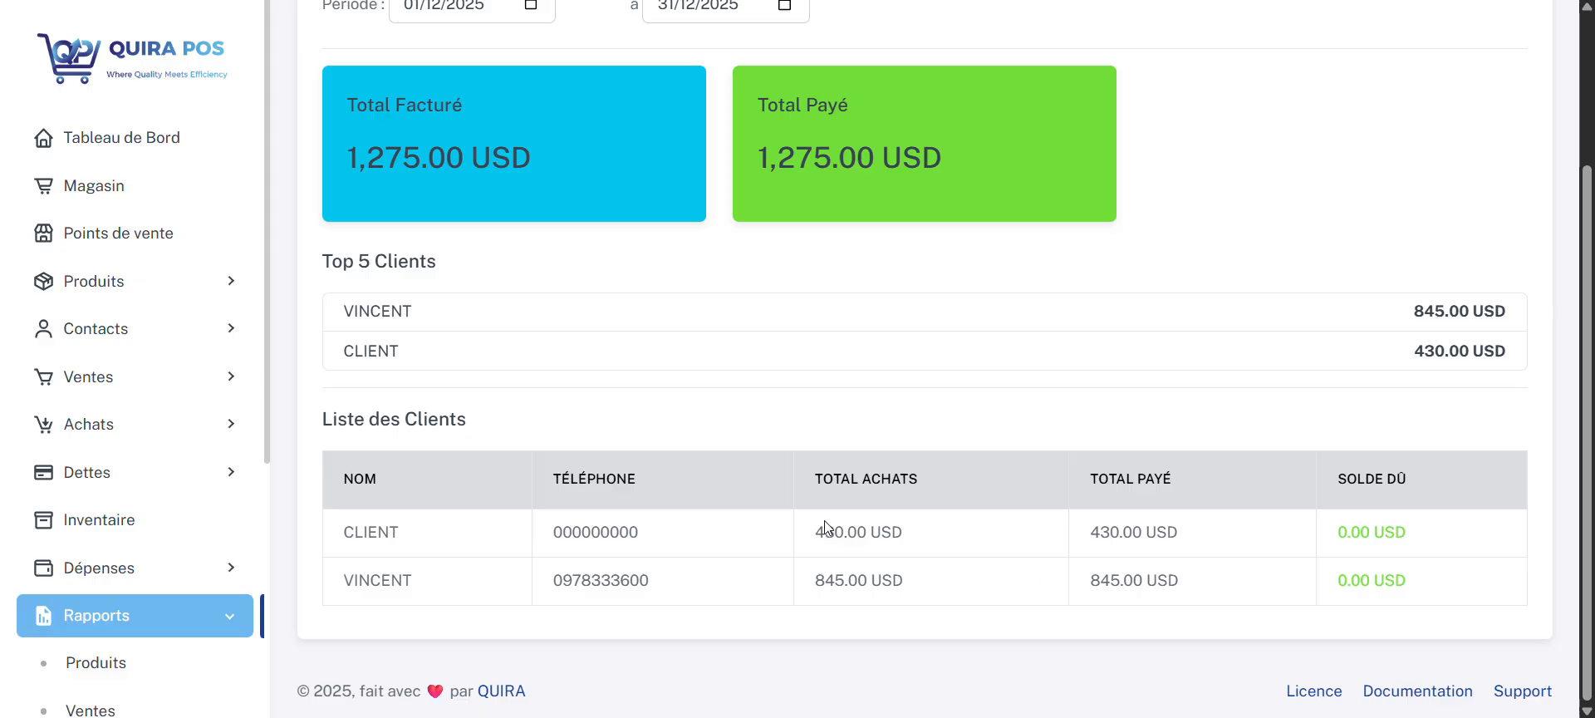
pyautogui.scroll(3, 712, 288)
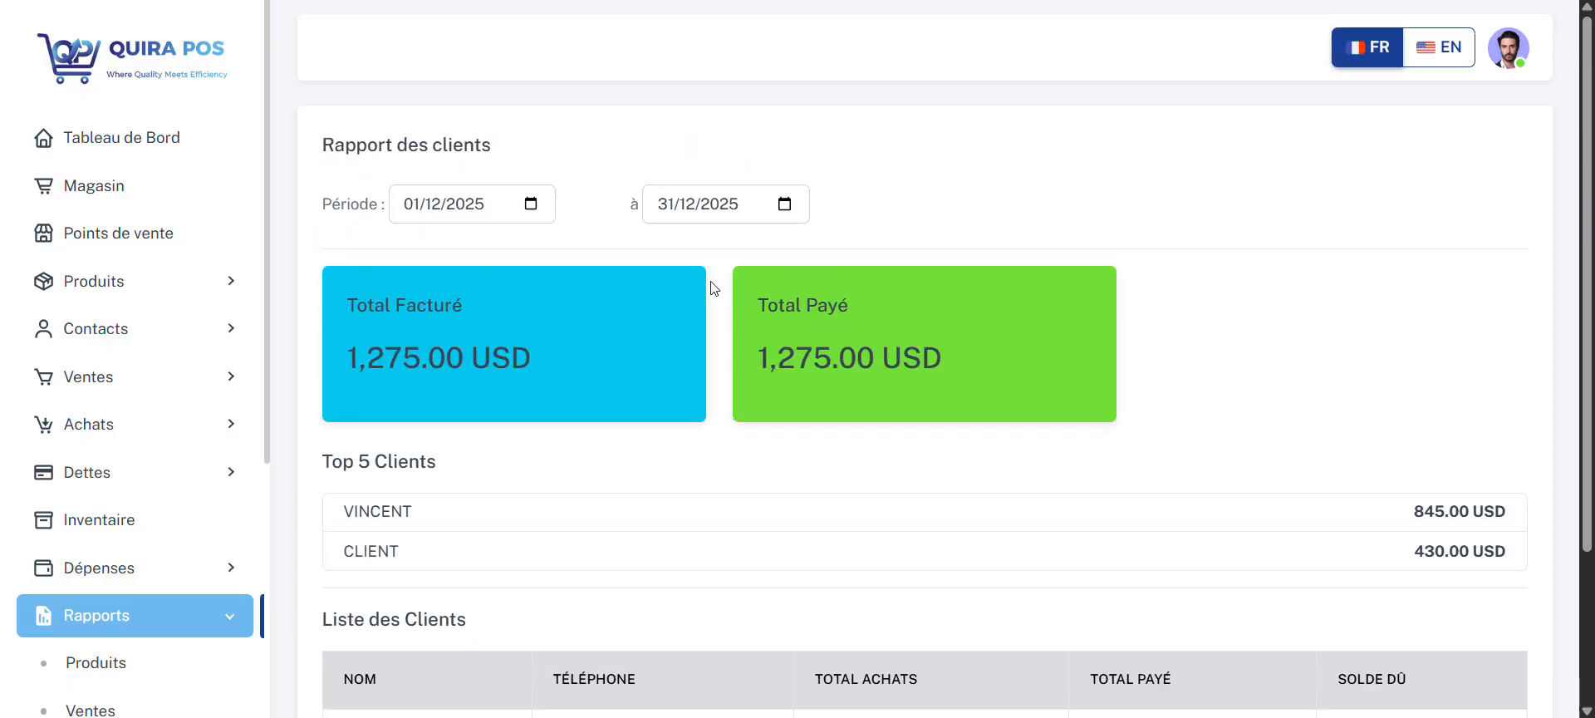
# Step: View the suppliers report and the expenses report, dismissing the browser notification
pyautogui.moveTo(271, 345); pyautogui.dragTo(281, 623)
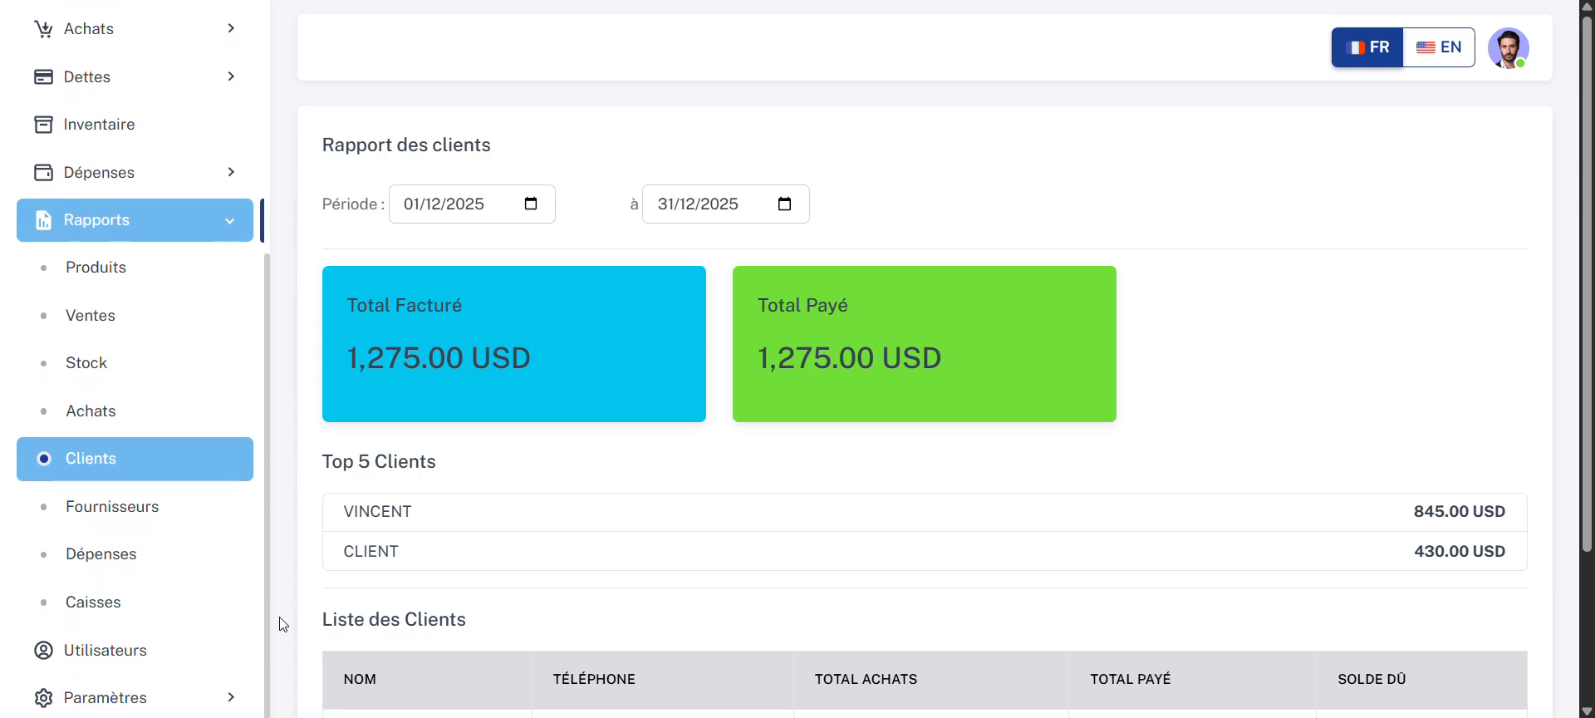
pyautogui.click(166, 516)
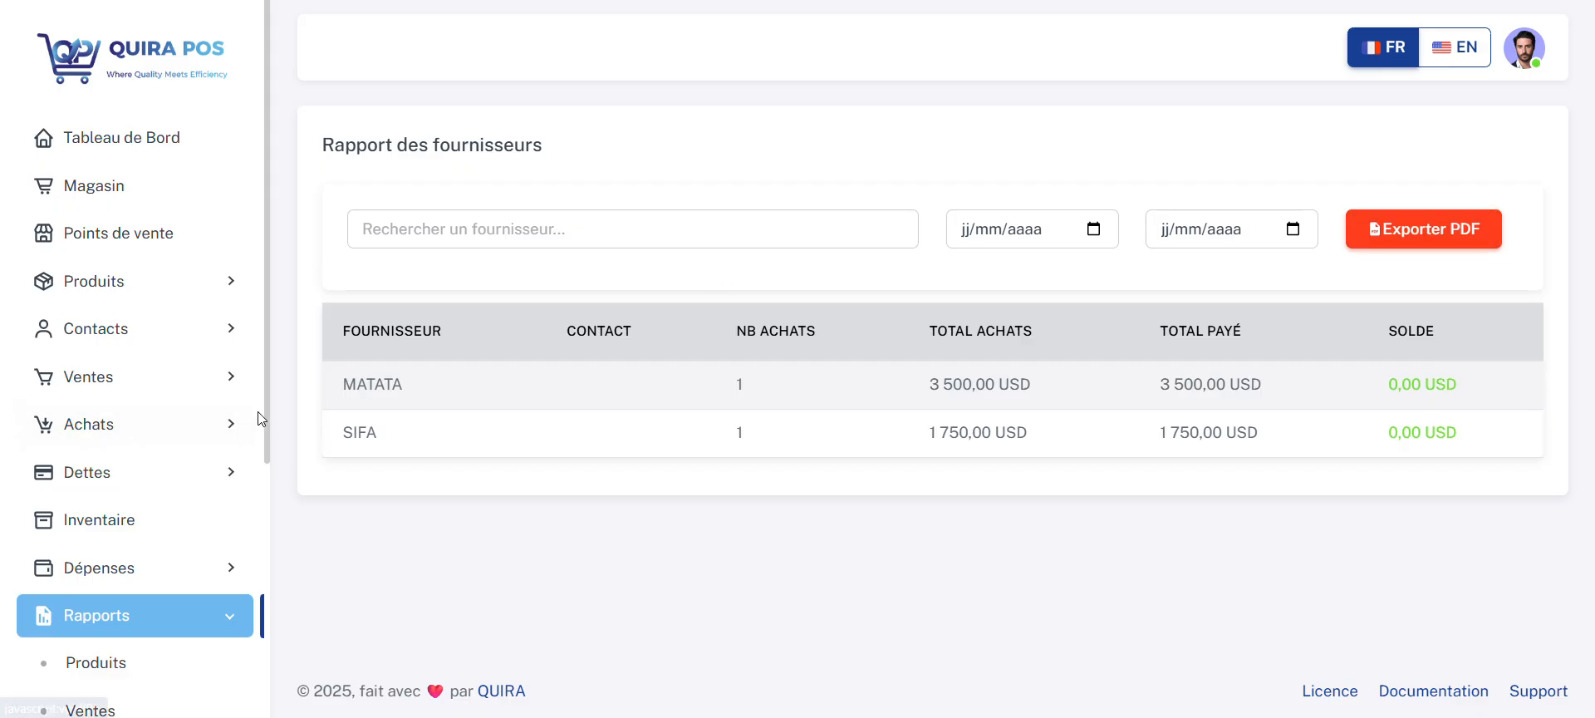
pyautogui.moveTo(267, 418); pyautogui.dragTo(294, 688)
pyautogui.click(163, 554)
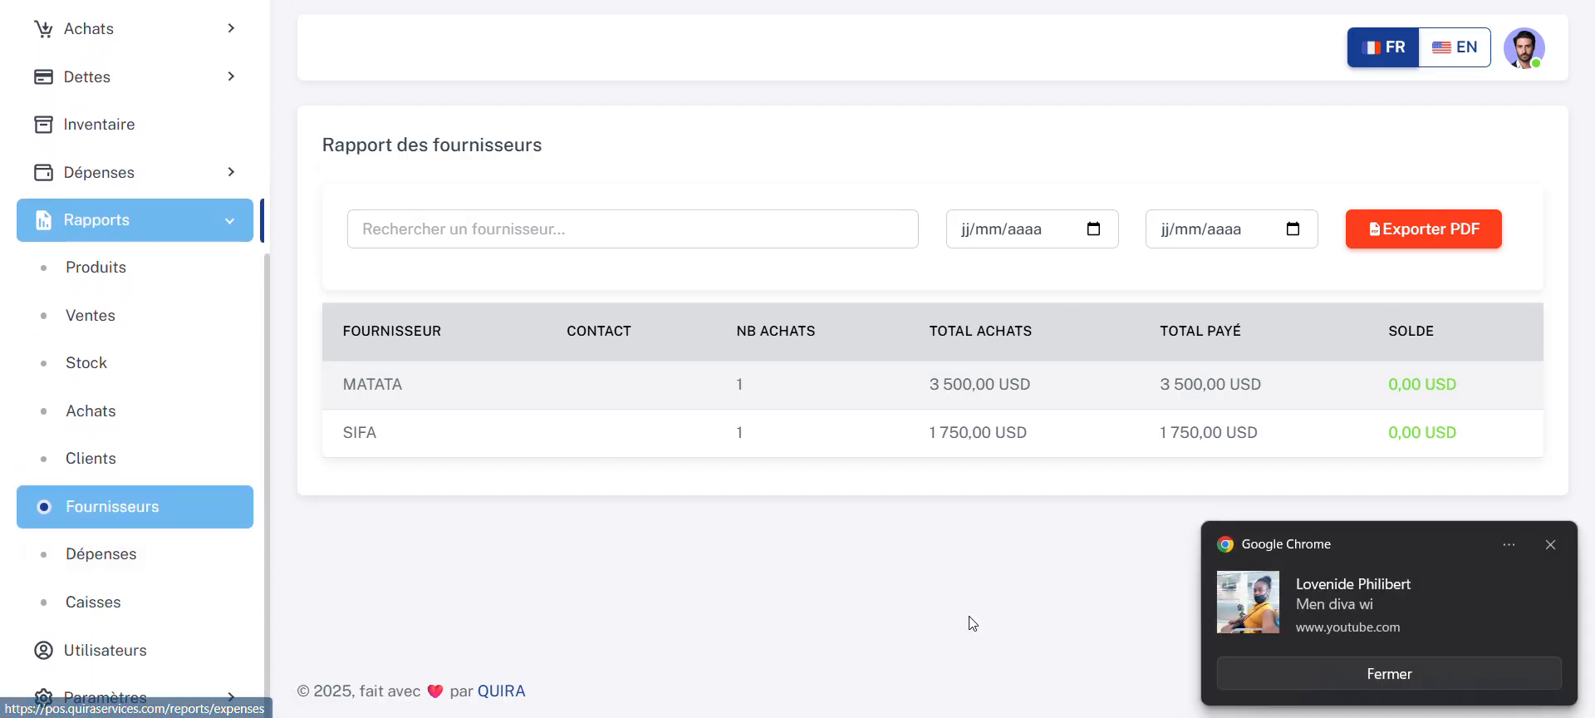
pyautogui.click(1290, 674)
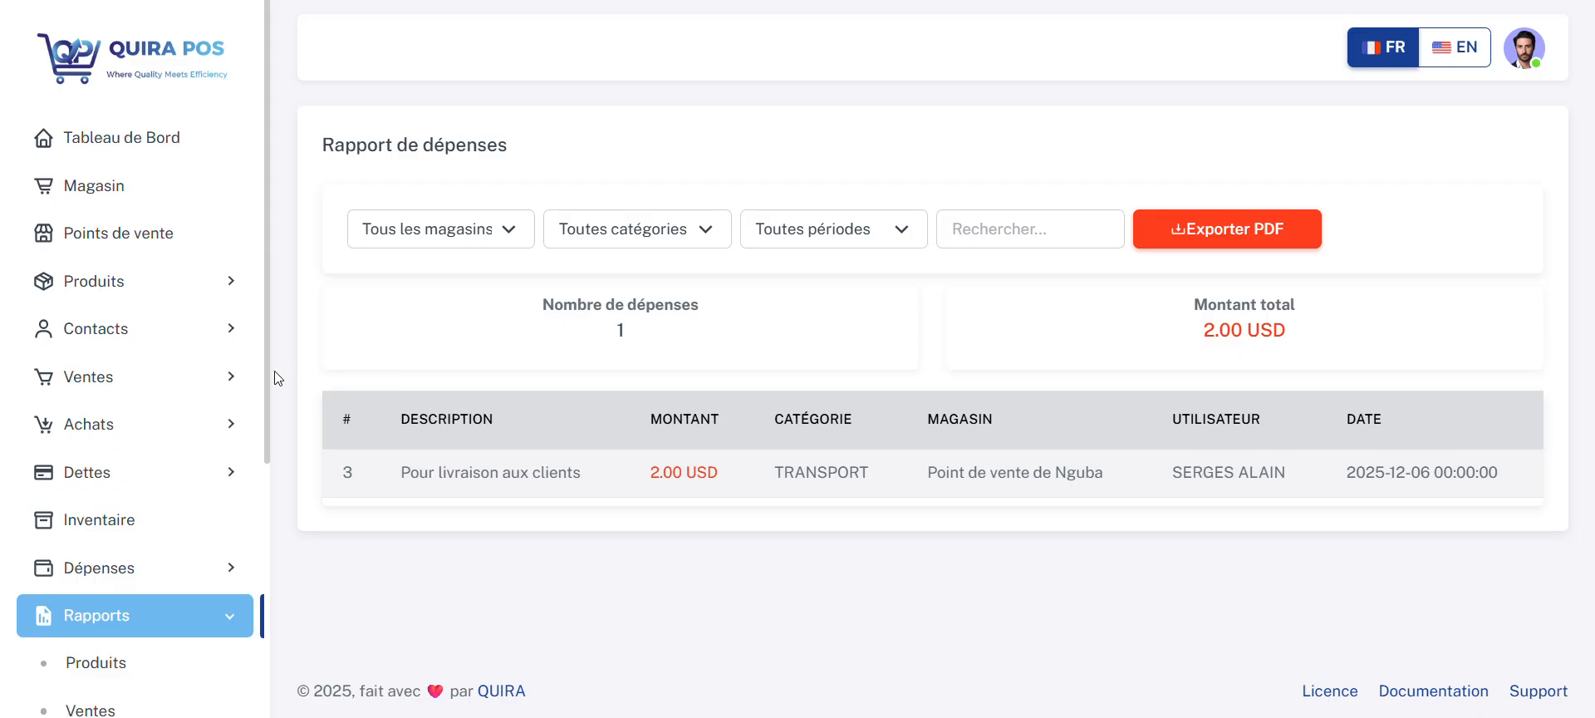
# Step: Open the cash register report and examine its totals and the list of incoming and outgoing transactions
pyautogui.scroll(-5, 277, 450)
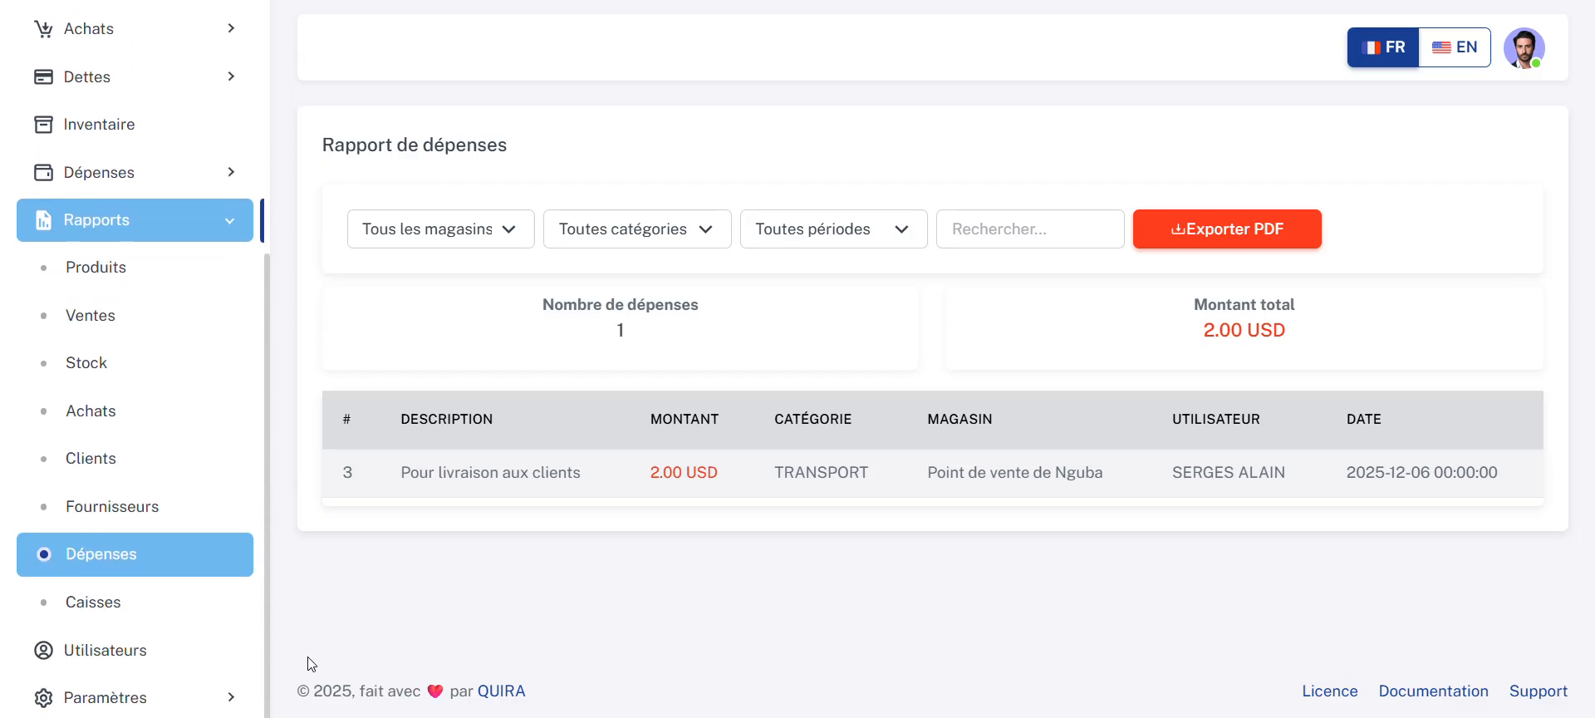
pyautogui.click(150, 607)
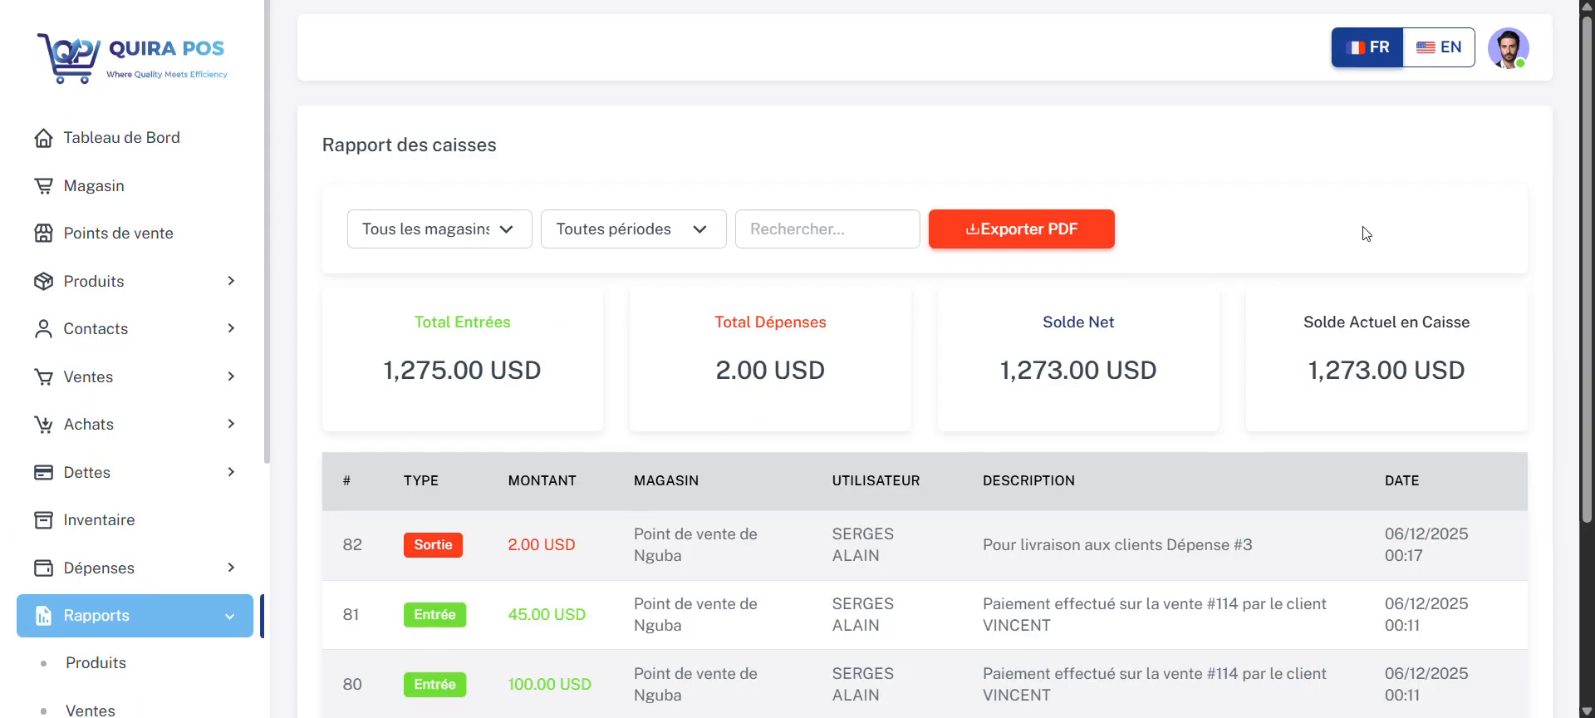
pyautogui.scroll(-1, 925, 499)
pyautogui.scroll(-3, 1493, 407)
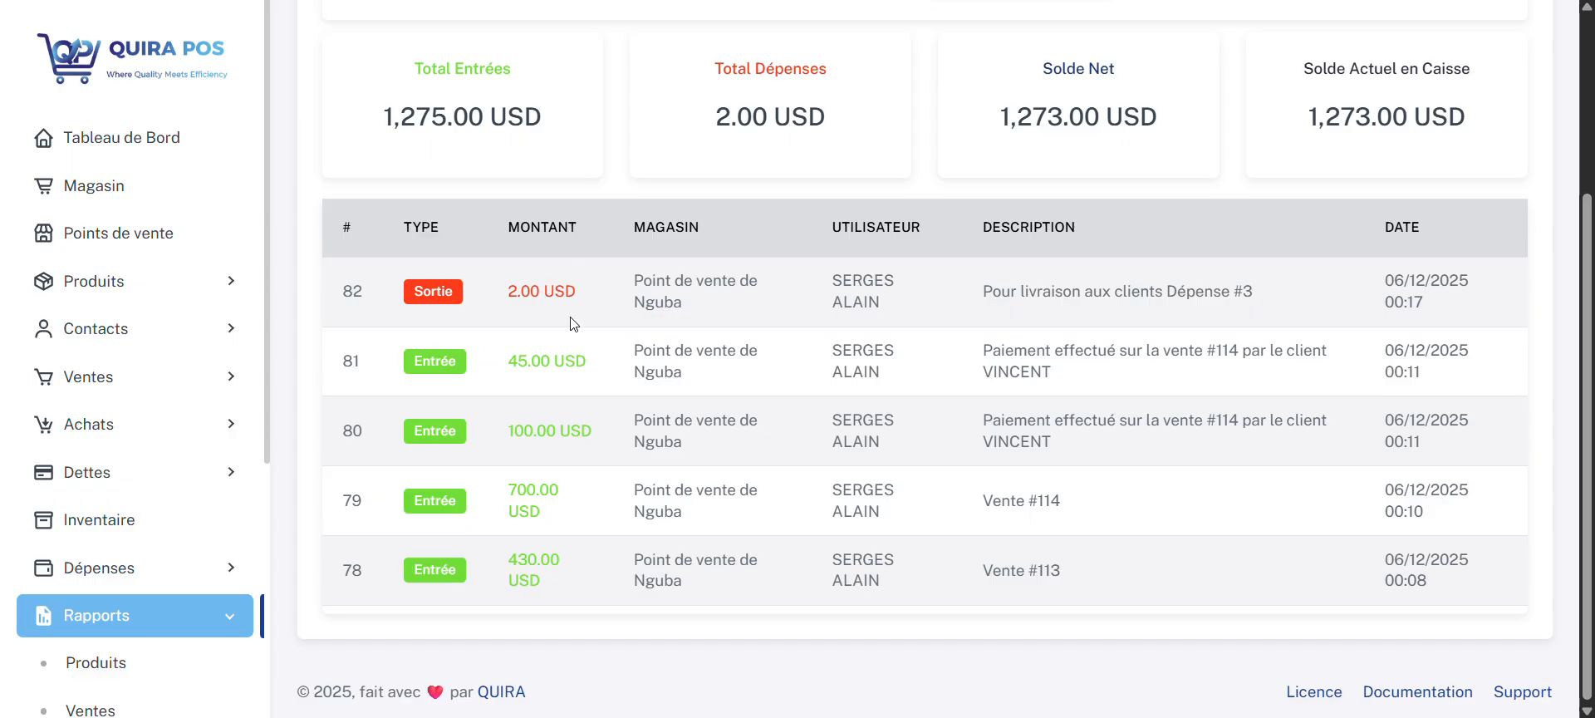
# Step: Filter the cash register report by store Point de vente de Nyawera and by Point de vente de Nguba
pyautogui.scroll(3, 573, 323)
pyautogui.click(485, 231)
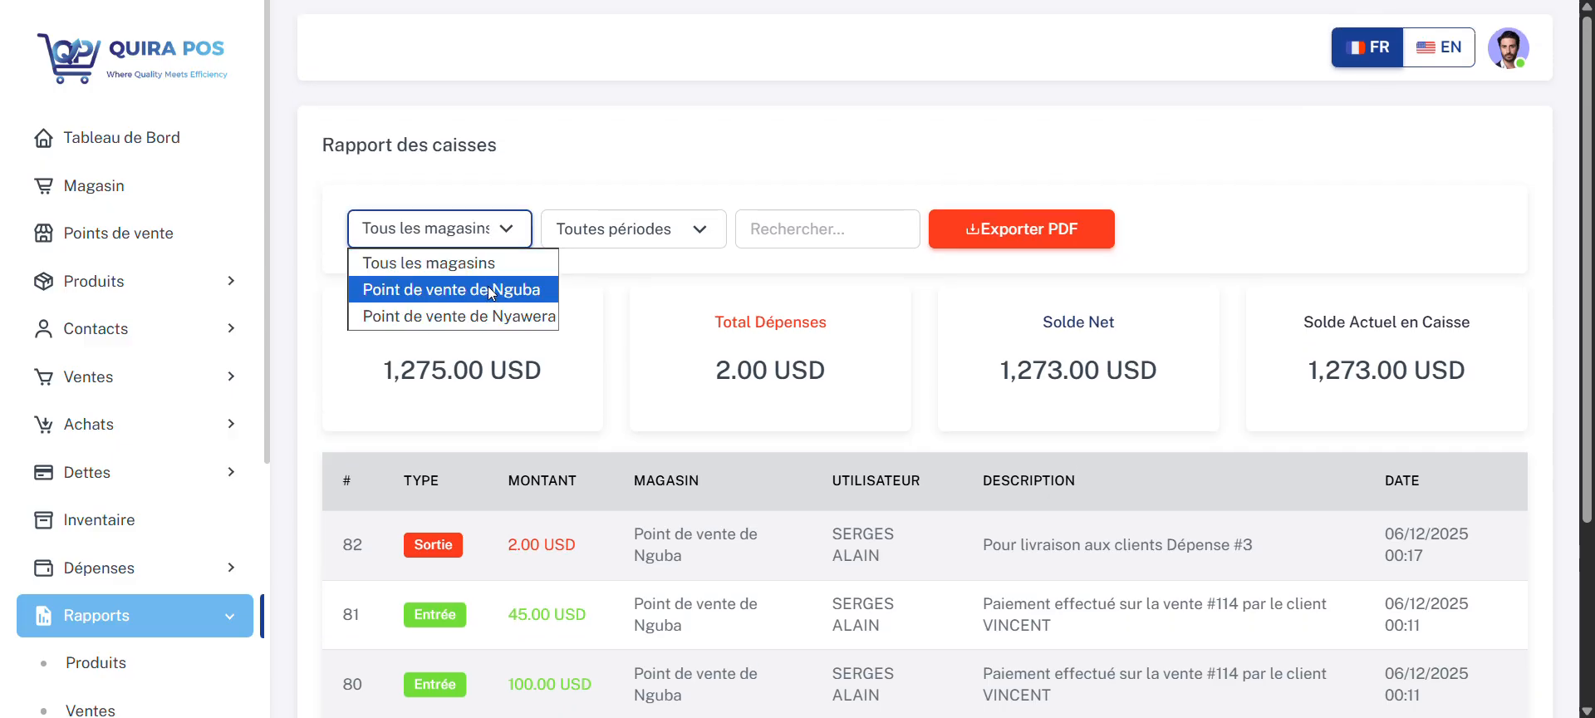
pyautogui.click(497, 318)
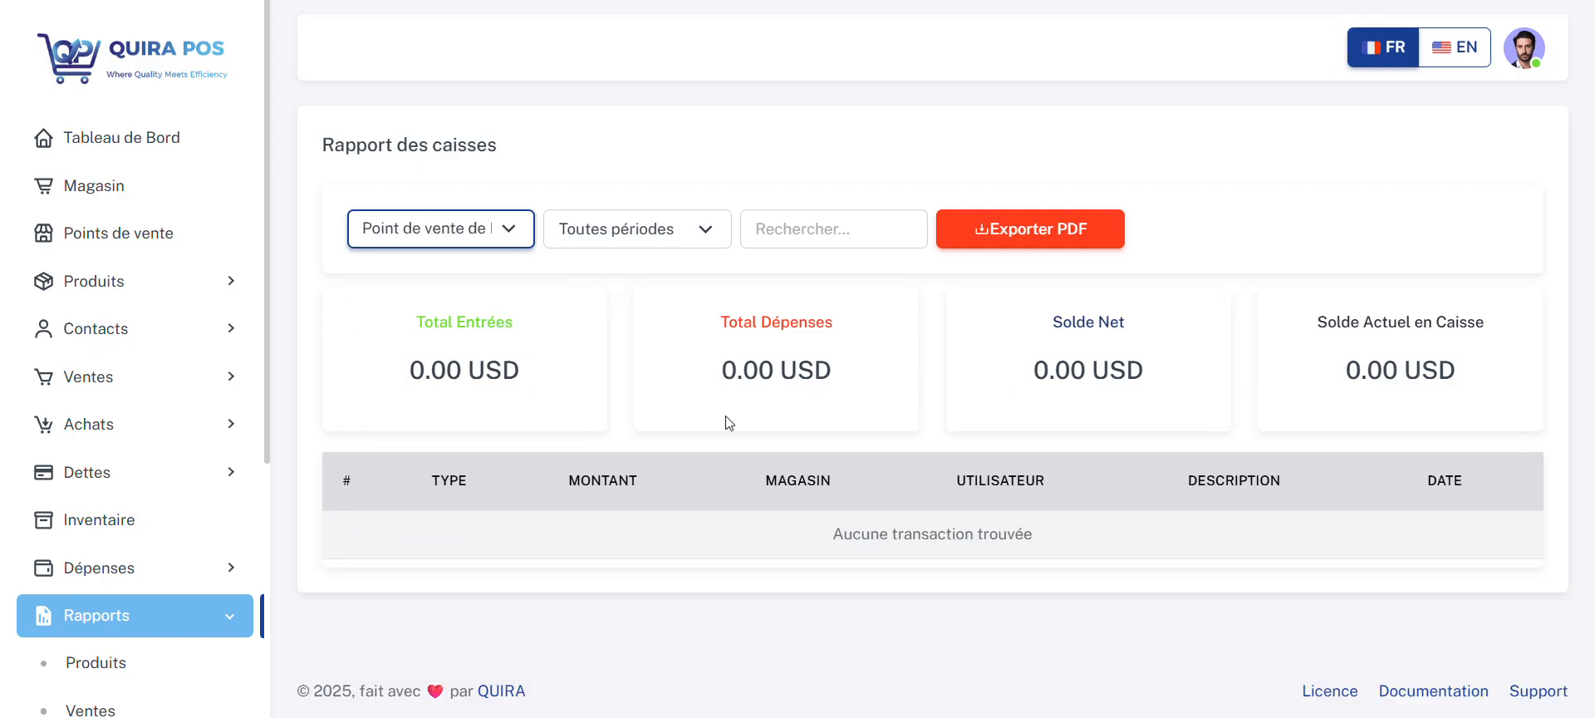
pyautogui.click(509, 229)
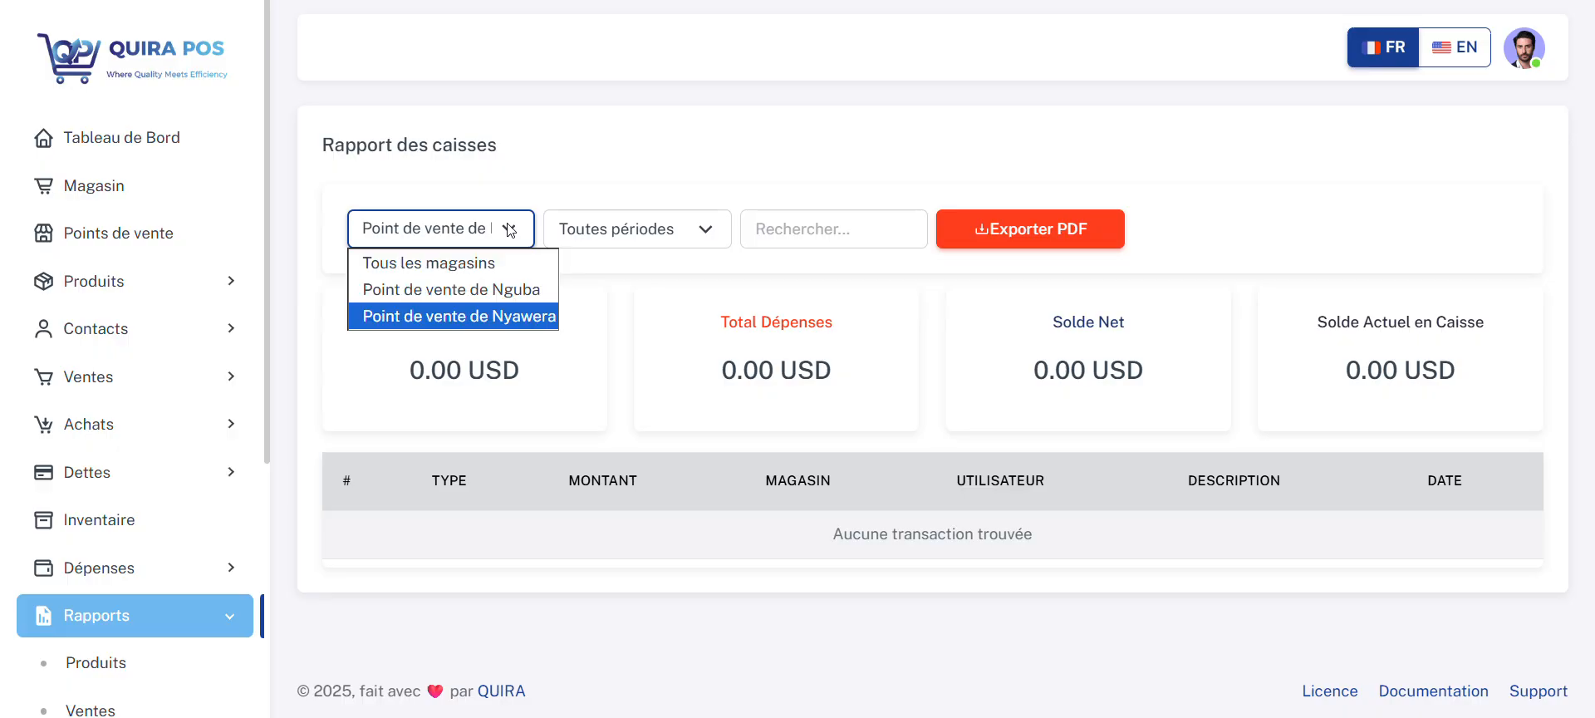
pyautogui.click(496, 290)
# Step: Filter the cash register report by period Aujourd'hui, reset it to Toutes périodes, and review the listed transactions
pyautogui.click(688, 241)
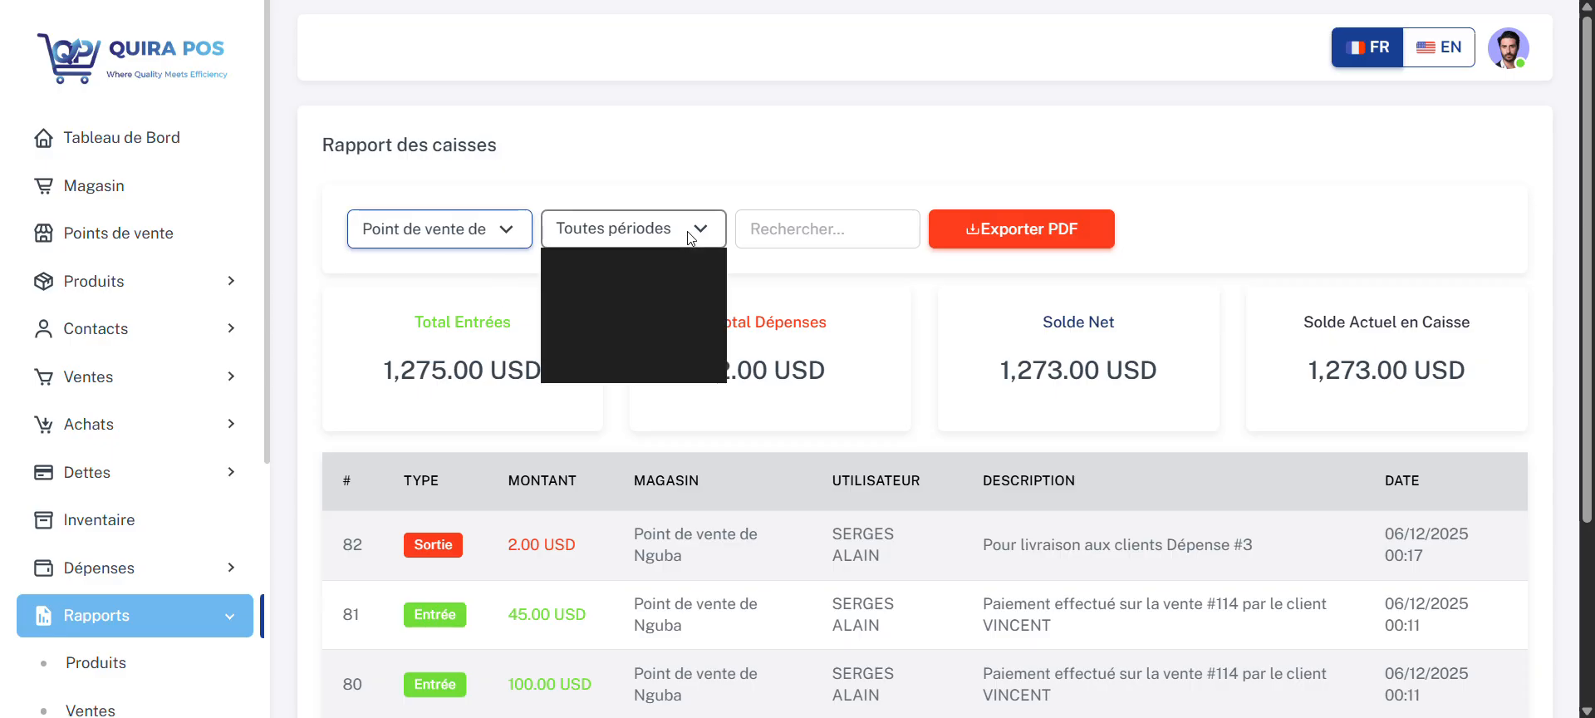
pyautogui.click(682, 290)
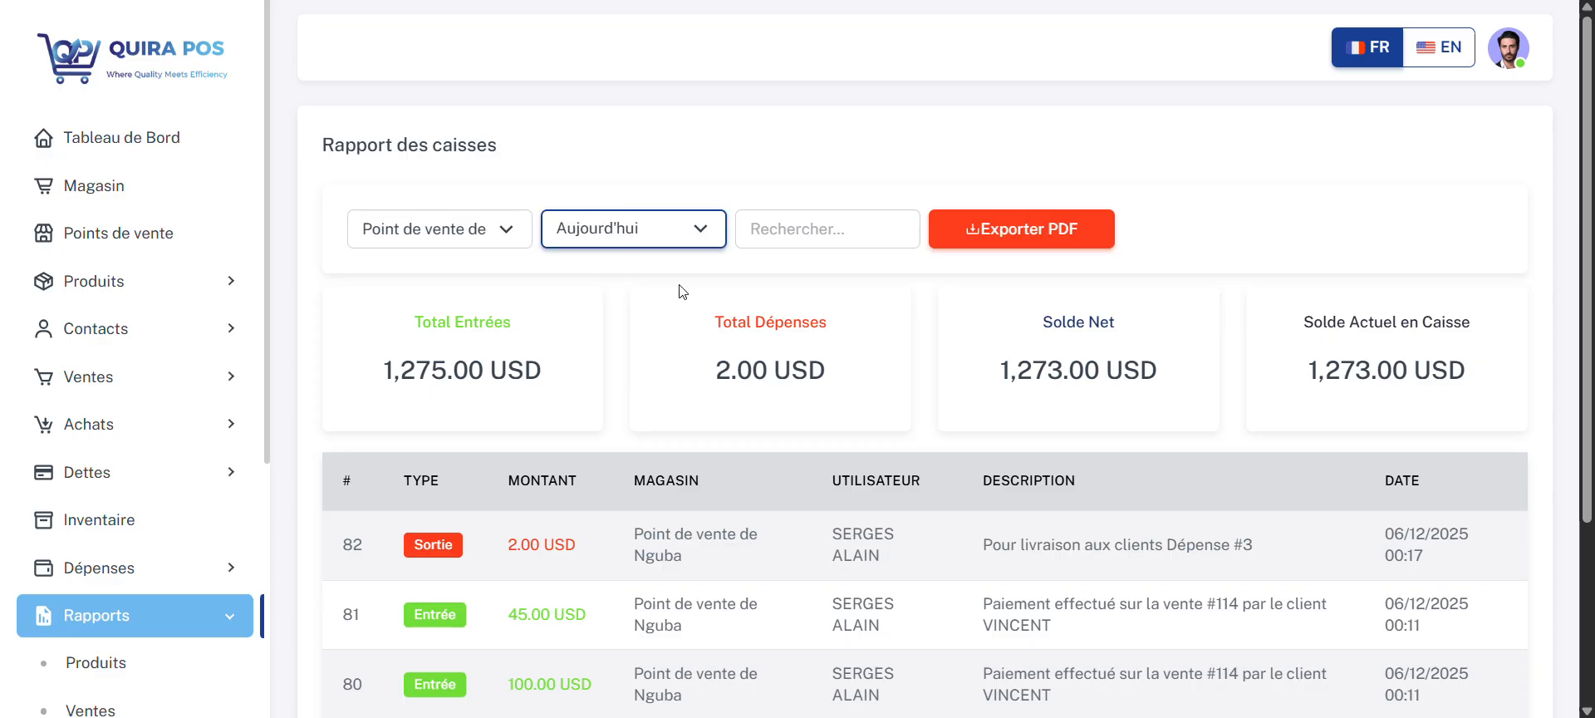
pyautogui.click(669, 245)
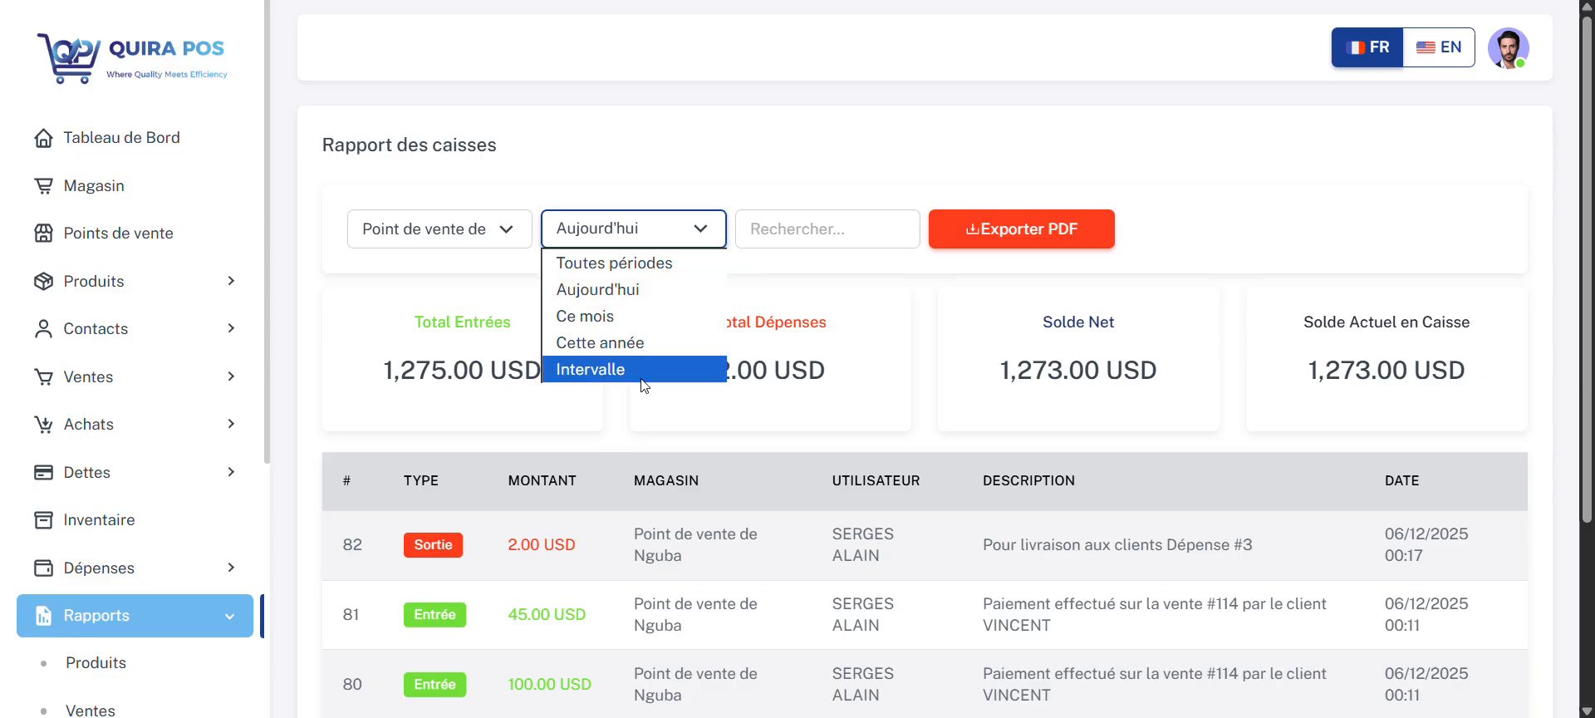
pyautogui.click(636, 267)
pyautogui.scroll(-3, 637, 424)
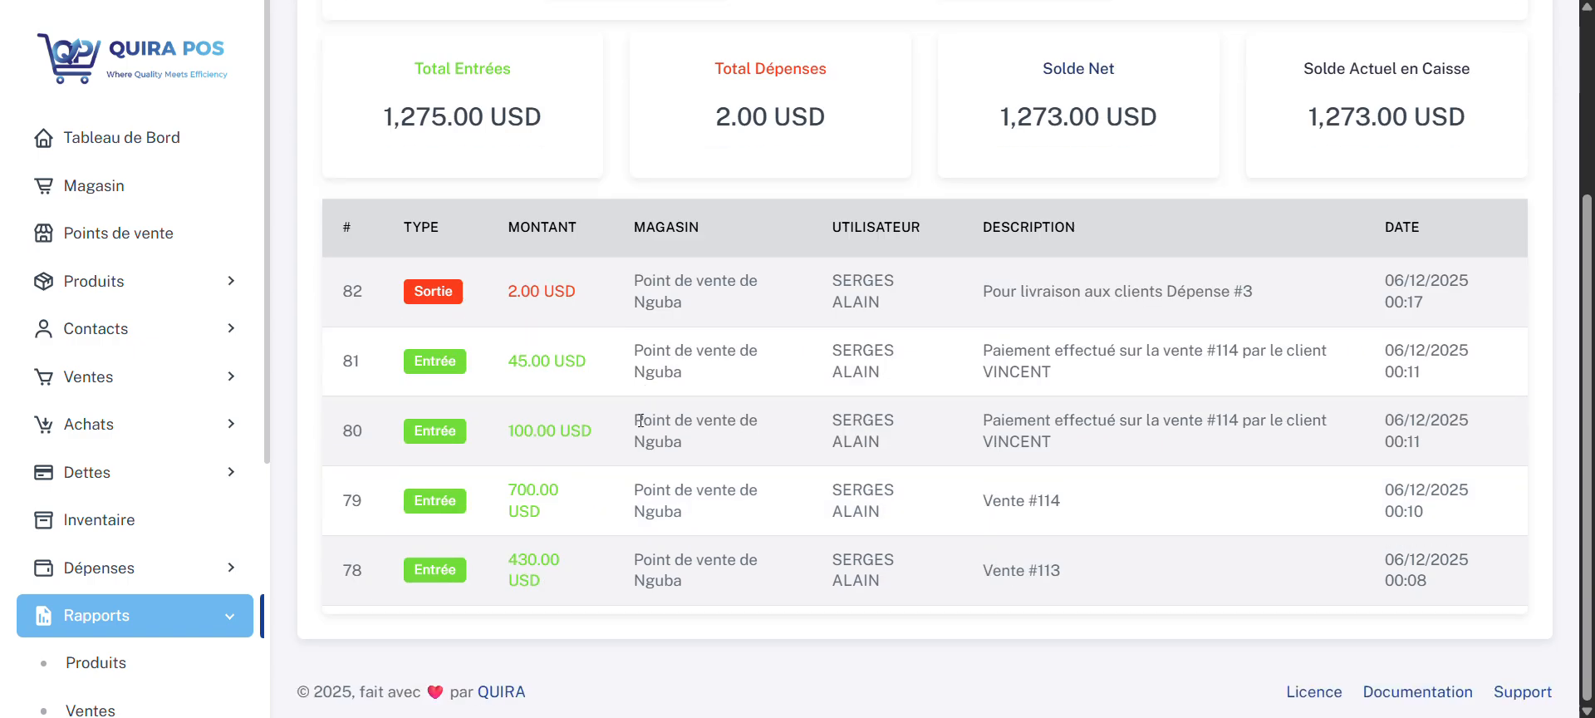
# Step: Open the account's profile settings and view the name and email fields
pyautogui.moveTo(267, 427); pyautogui.dragTo(286, 704)
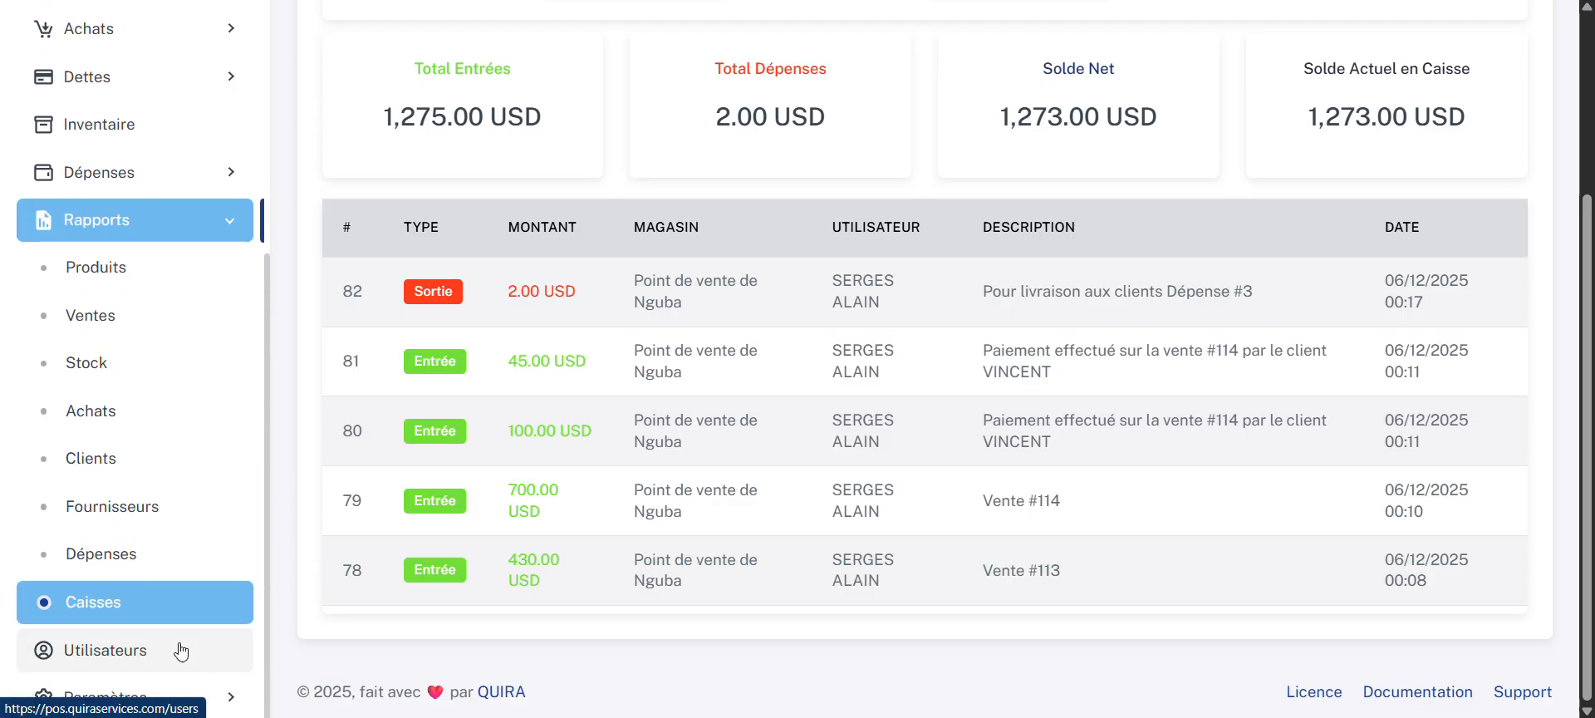
pyautogui.scroll(3, 855, 283)
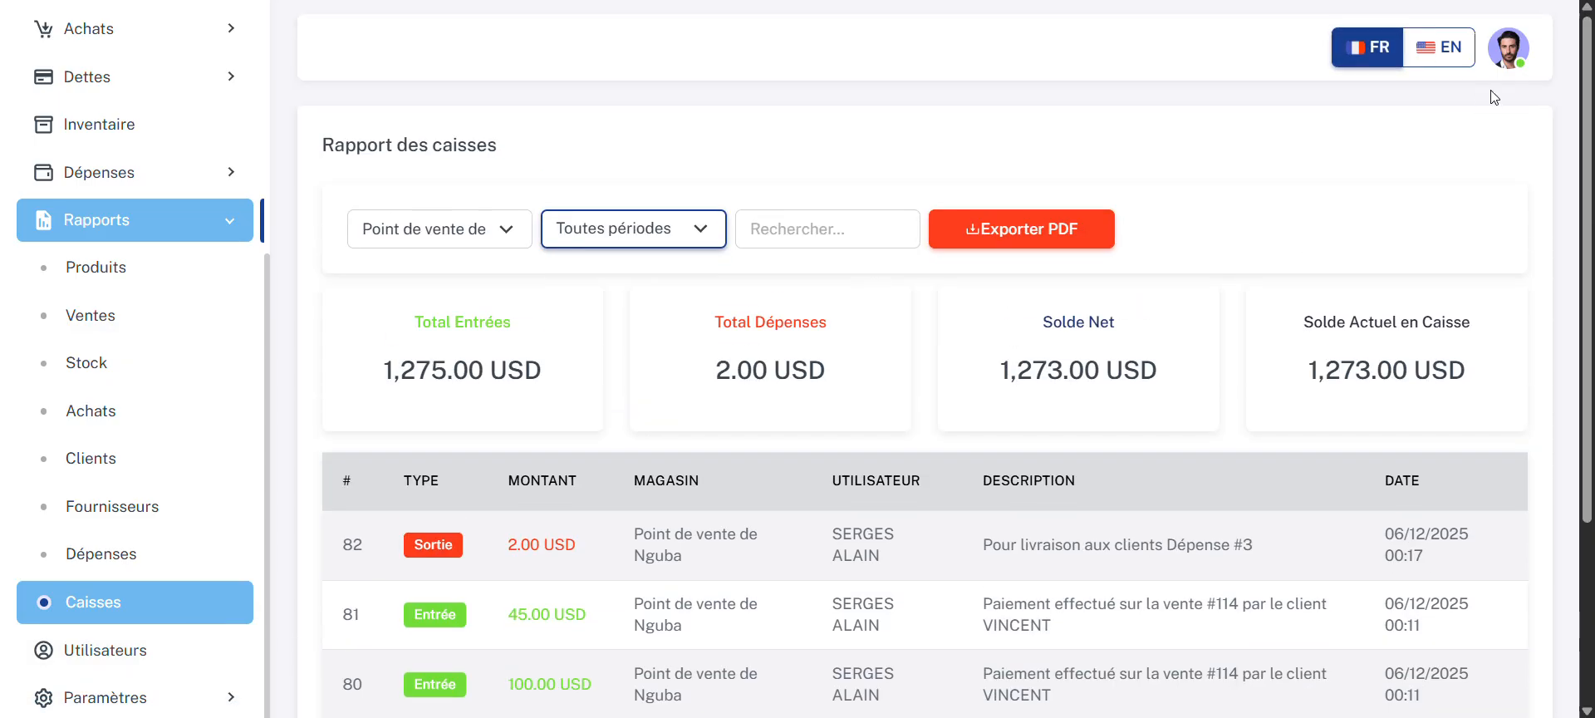
pyautogui.click(1507, 55)
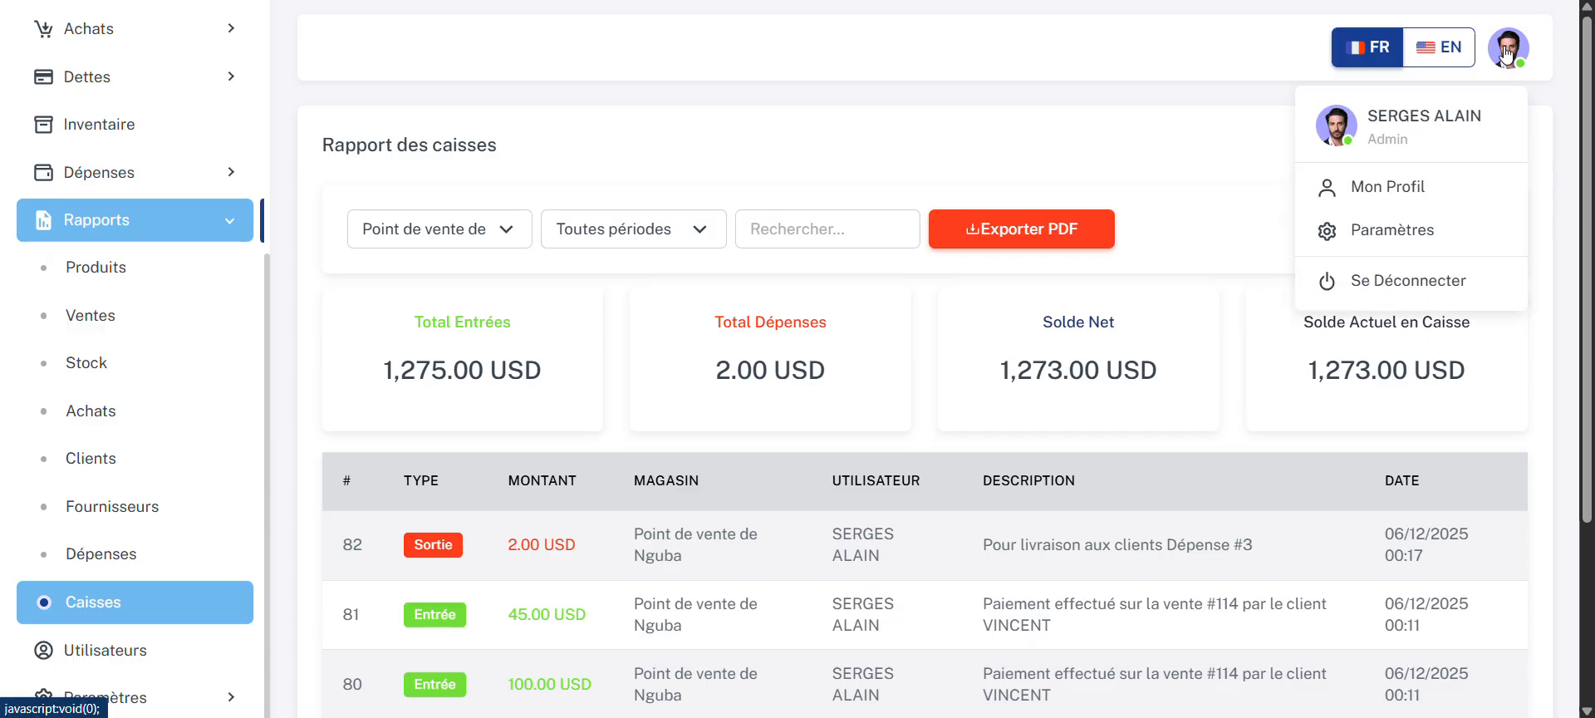
pyautogui.click(1443, 204)
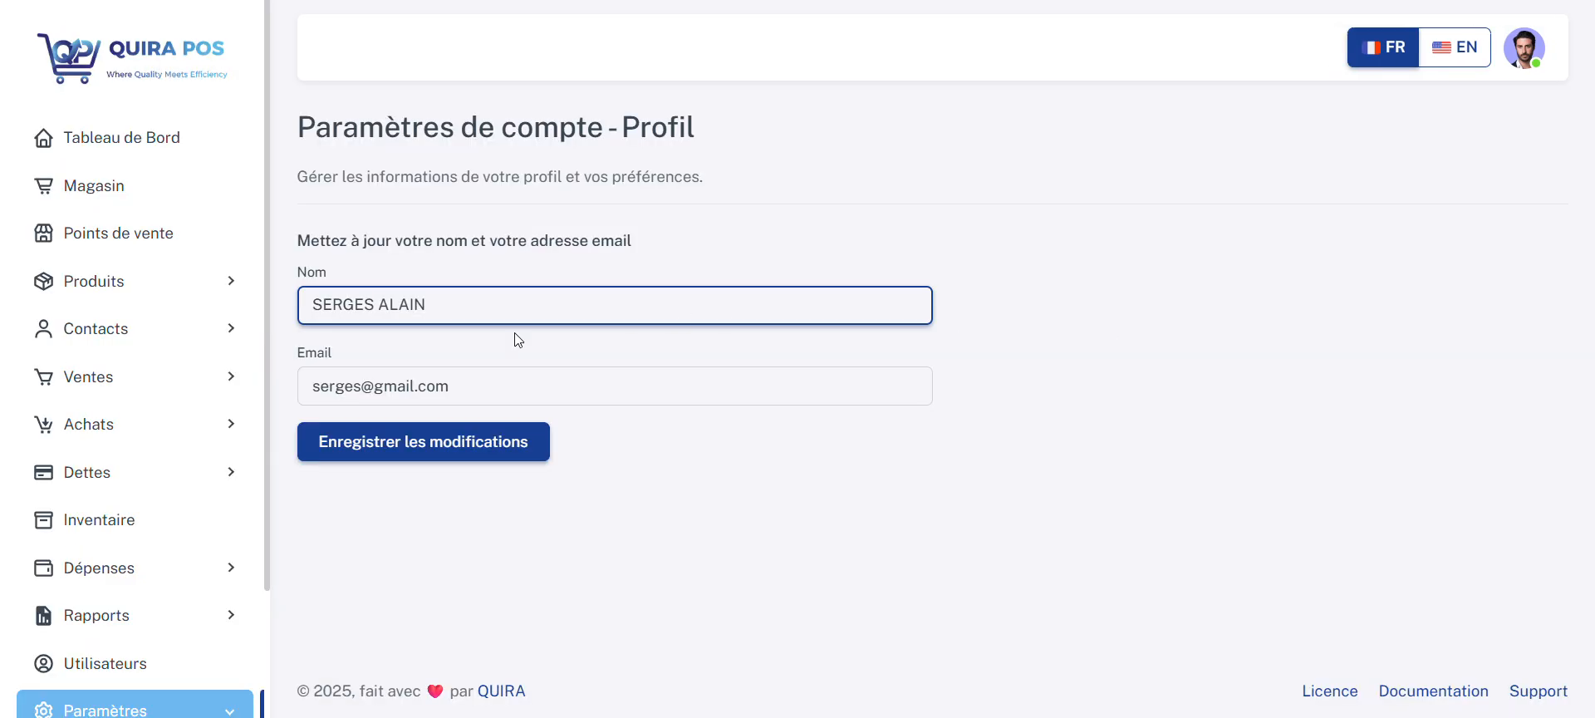
pyautogui.click(458, 394)
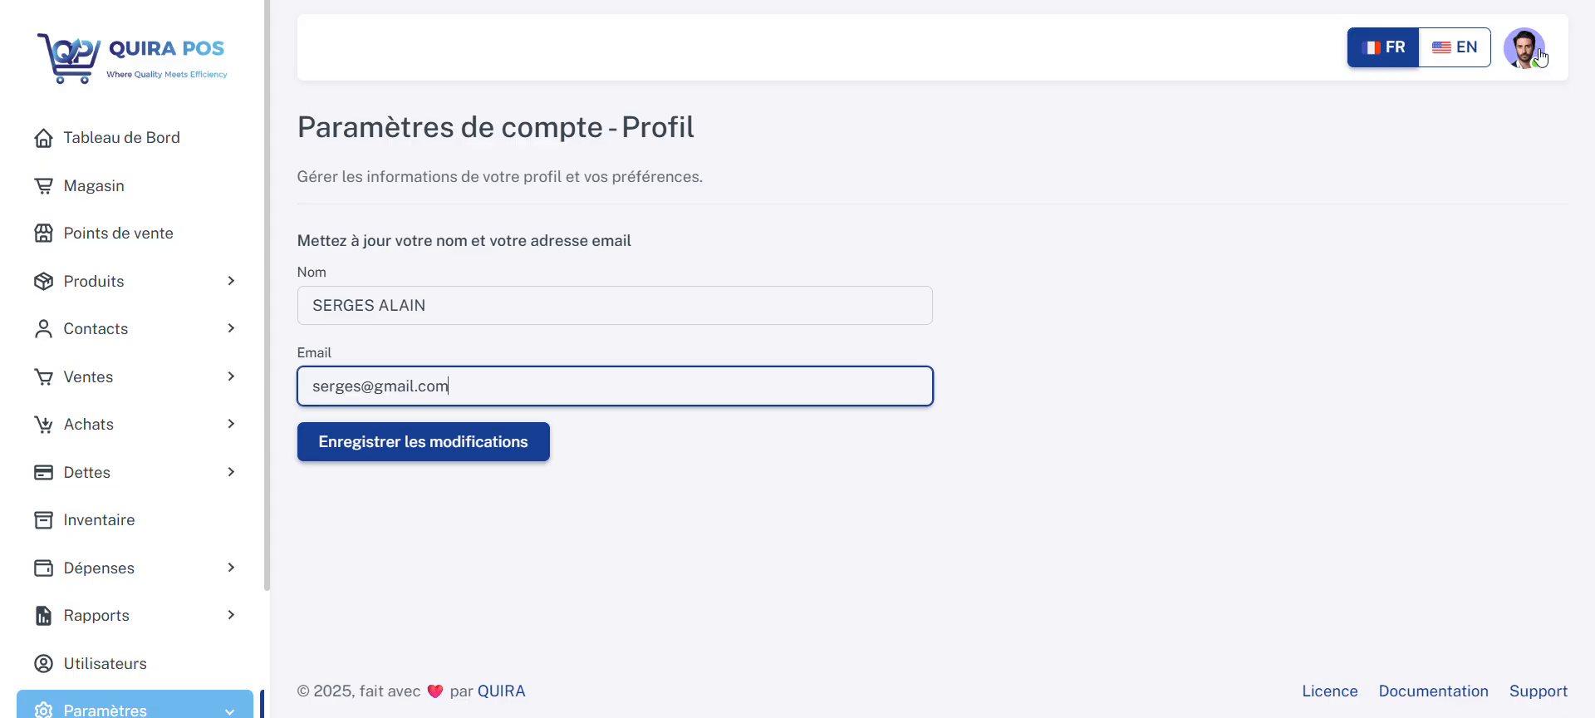
# Step: View the account menu options, return to the dashboard, and dismiss the WhatsApp notification
pyautogui.click(1537, 57)
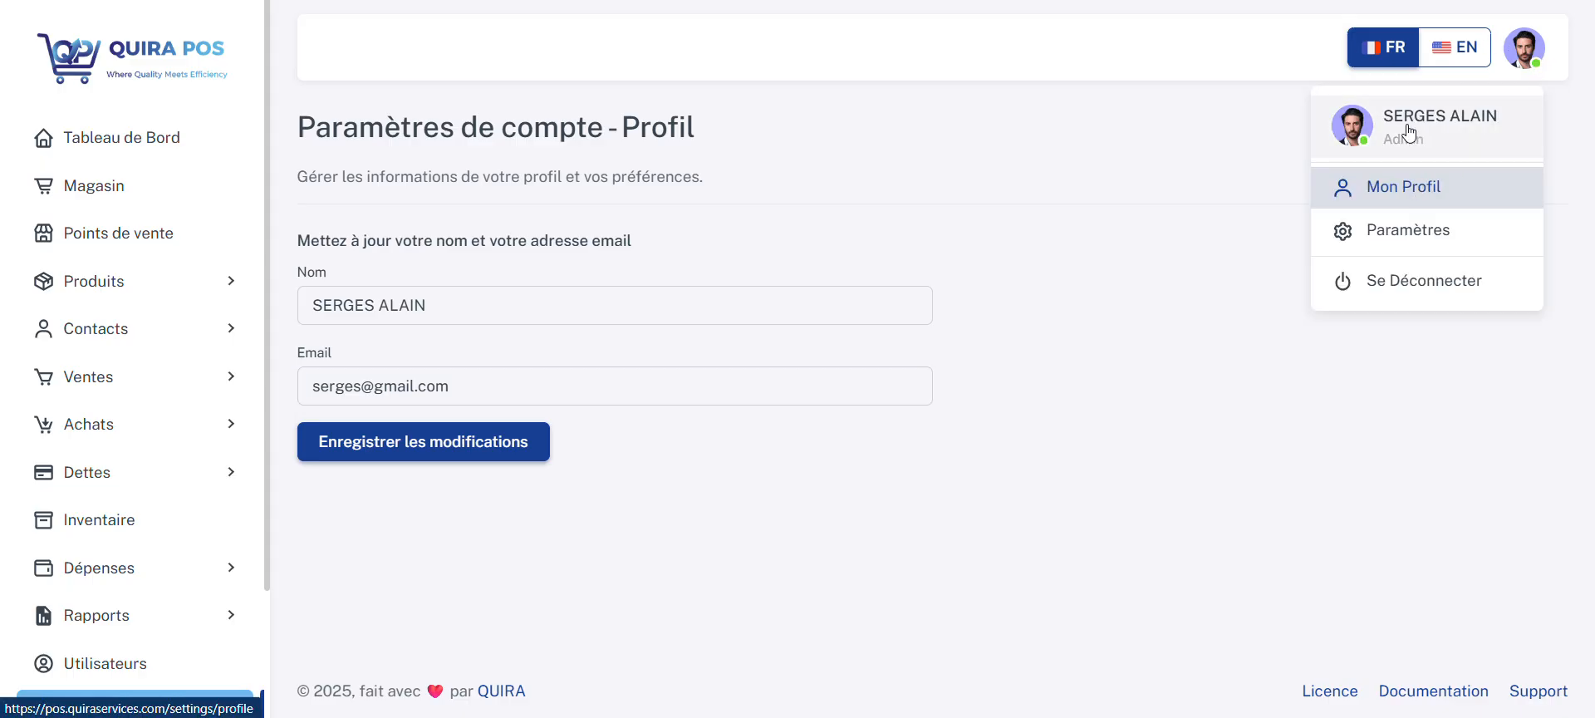
pyautogui.click(110, 148)
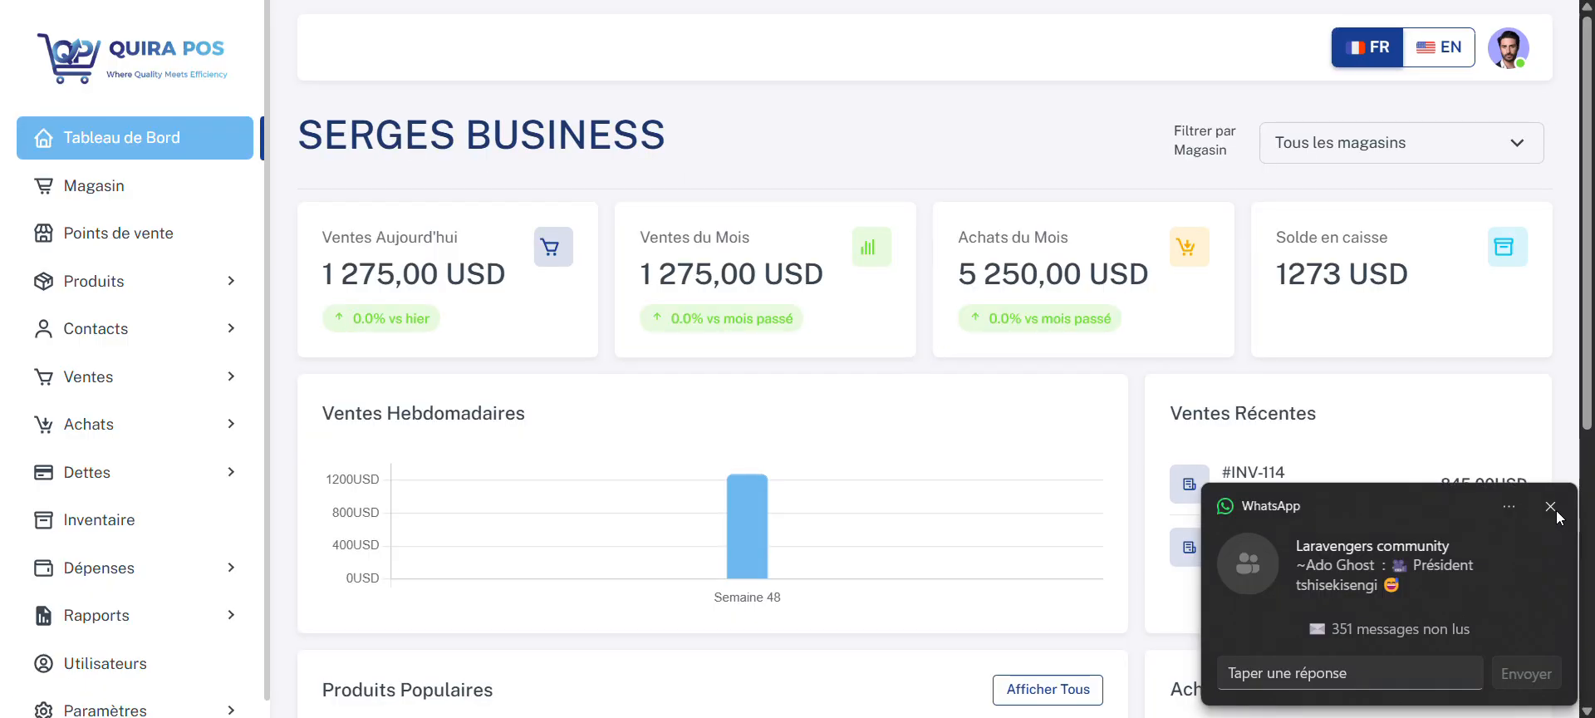
pyautogui.click(1551, 505)
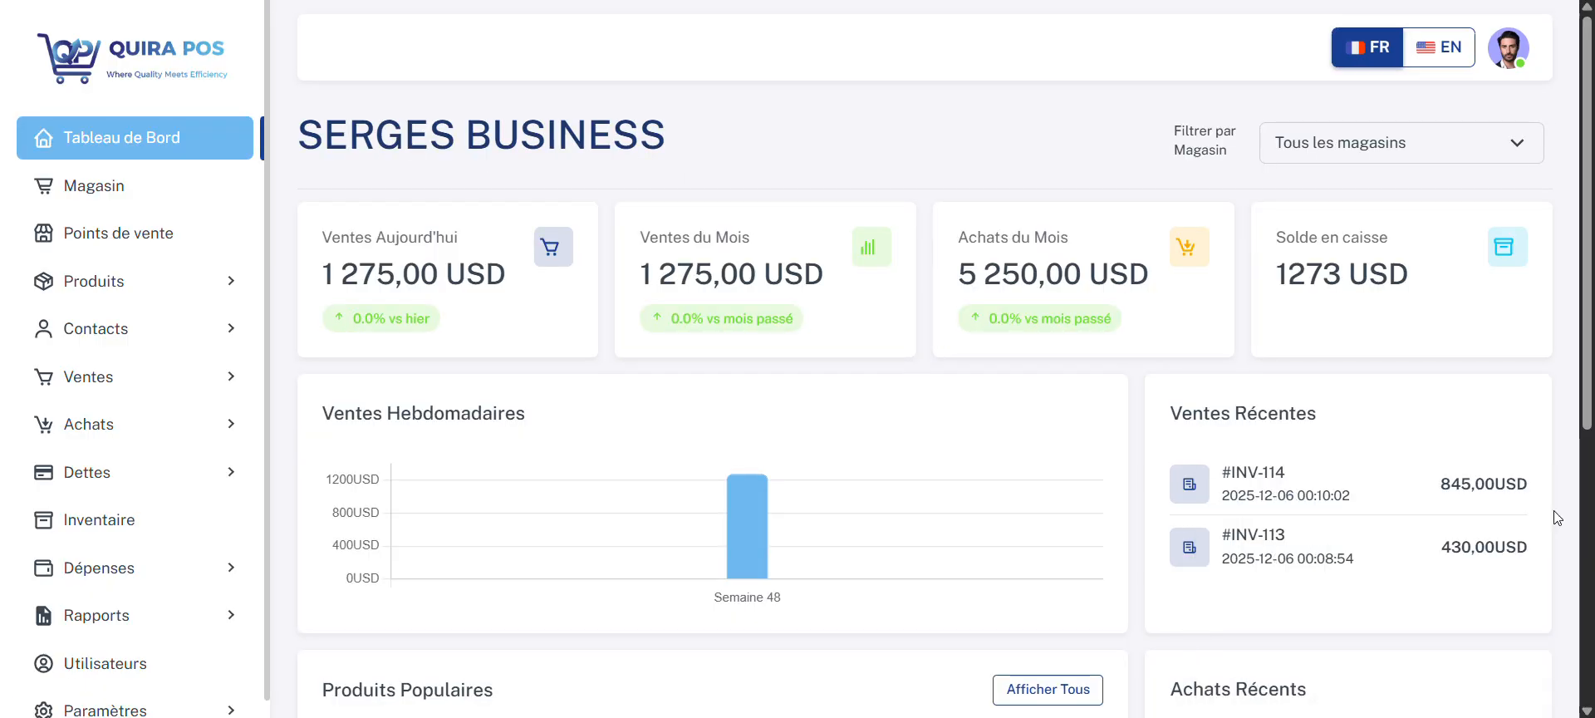